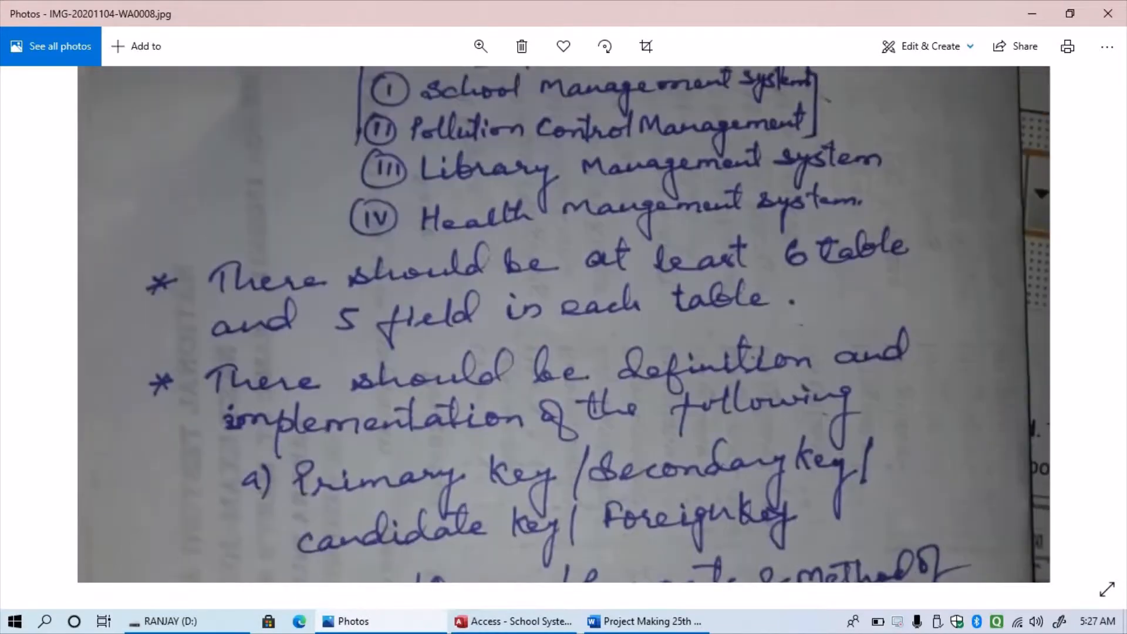
- Scroll and drag the zoomed requirements photo to read items c through f, ending at datatypes and field validation
scroll(564, 324, down, 1)
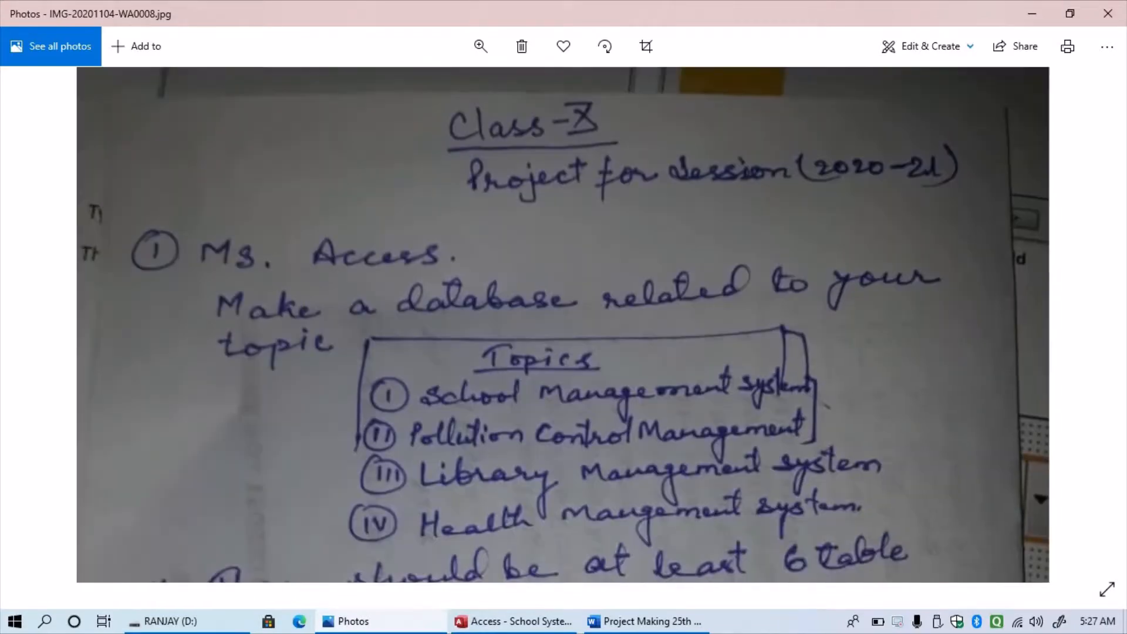
scroll(564, 324, down, 3)
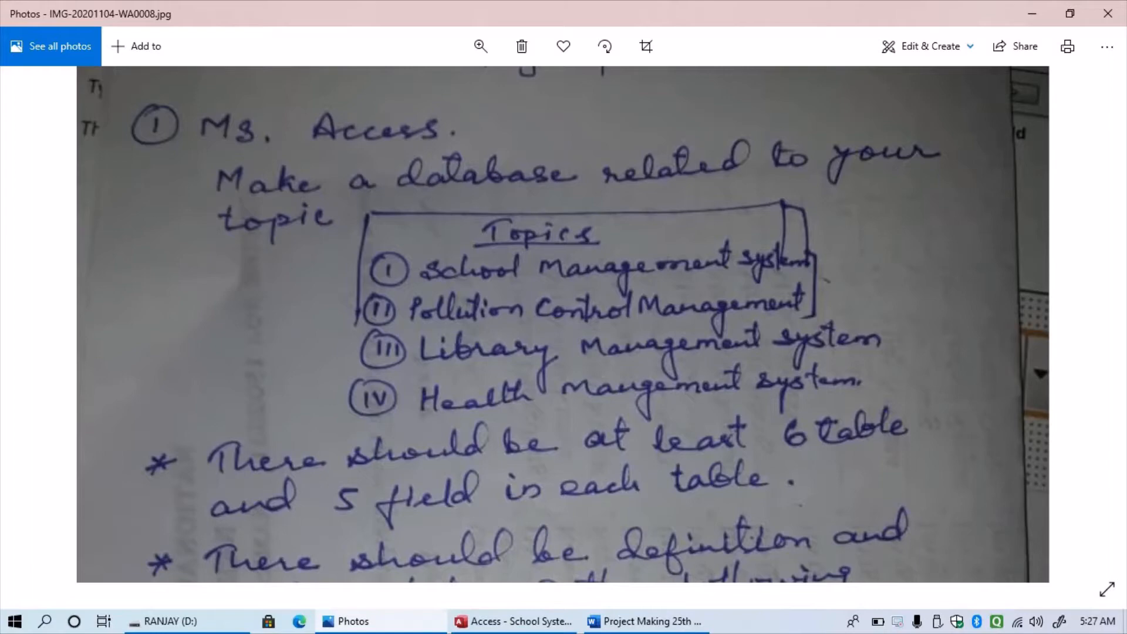
scroll(562, 324, down, 5)
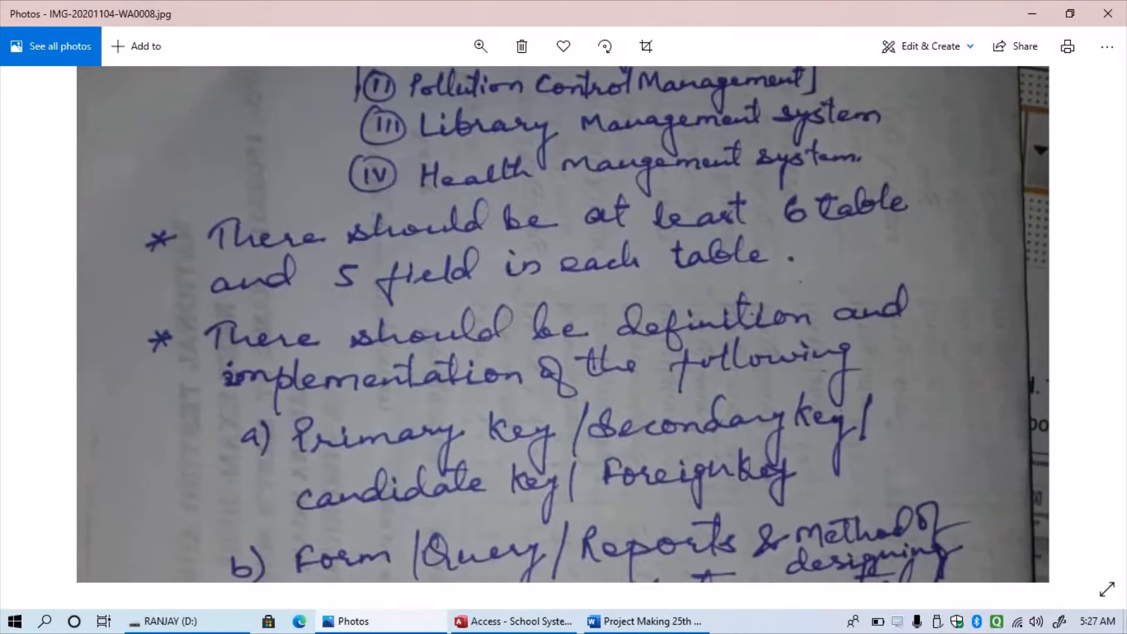
drag(564, 470, 537, 270)
drag(564, 411, 577, 276)
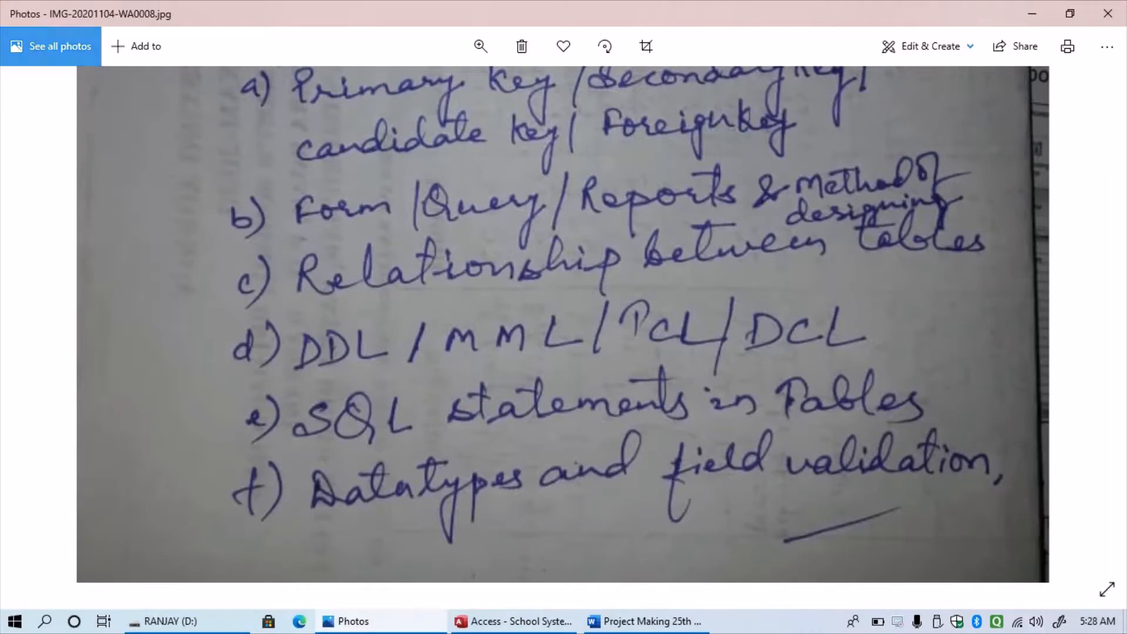
- Launch the Office app from the Microsoft Office Tools folder in the Start menu
click(15, 620)
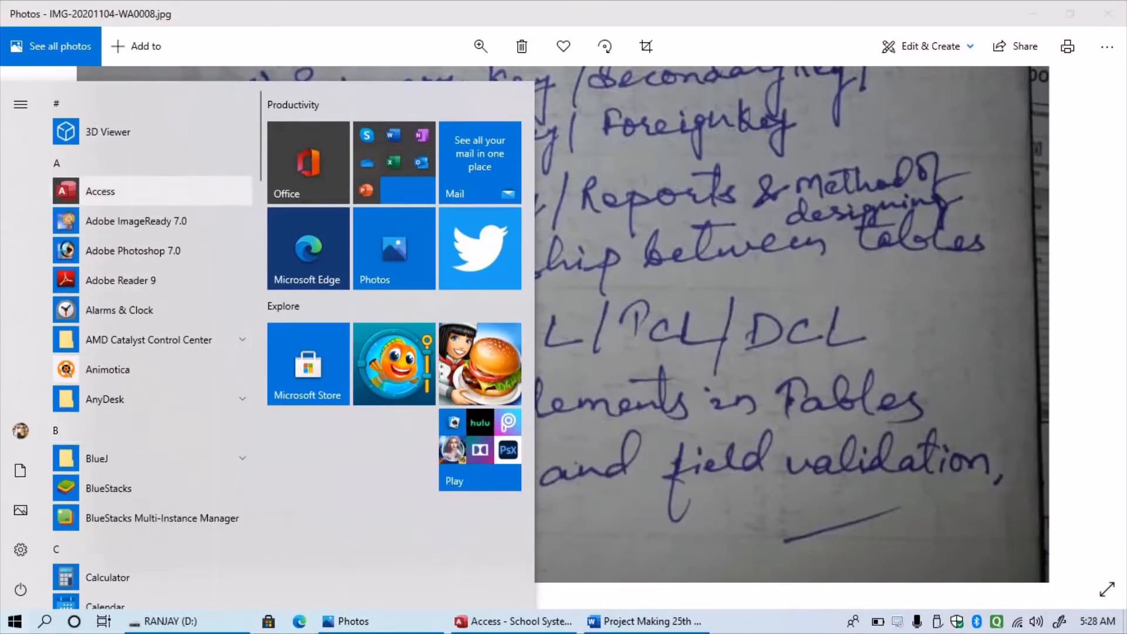
scroll(153, 488, down, 15)
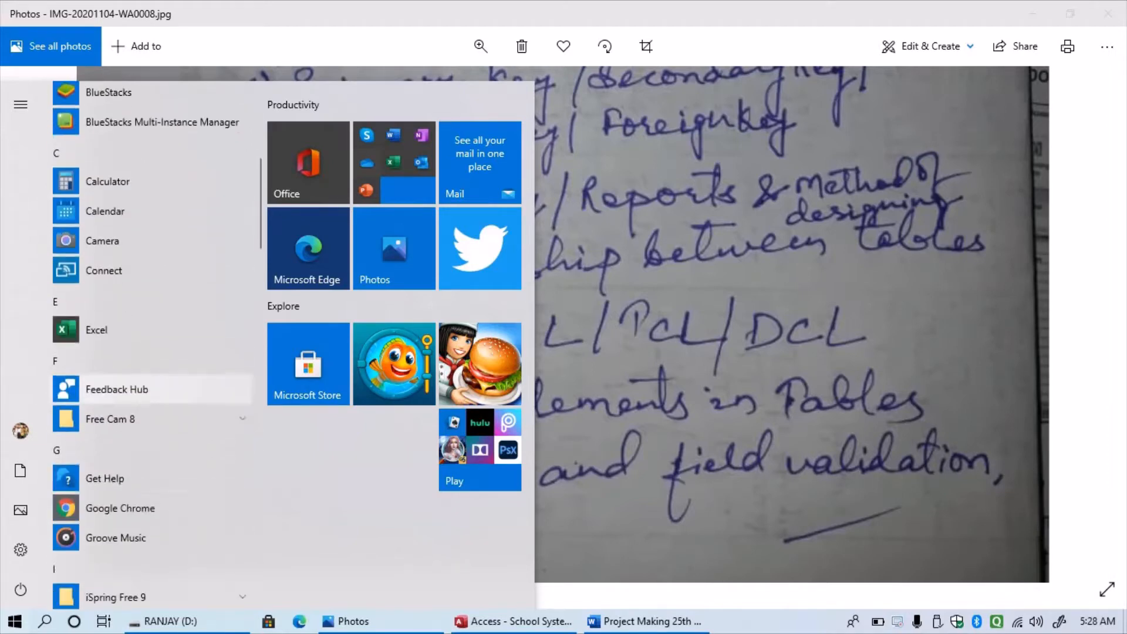
scroll(153, 352, up, 5)
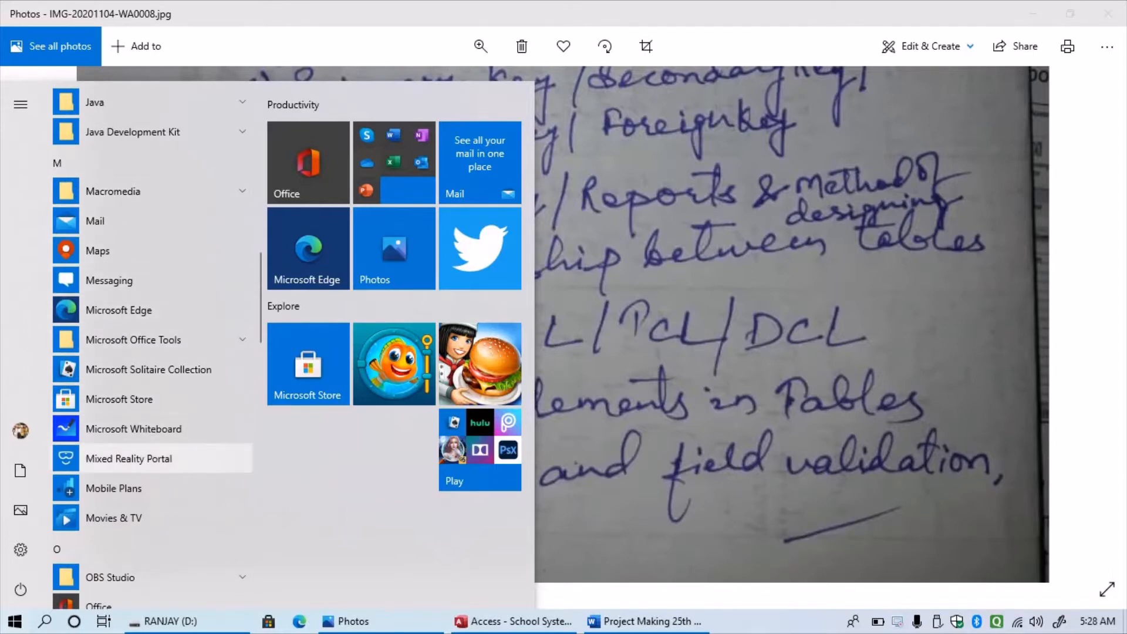
scroll(153, 370, up, 4)
scroll(152, 360, down, 3)
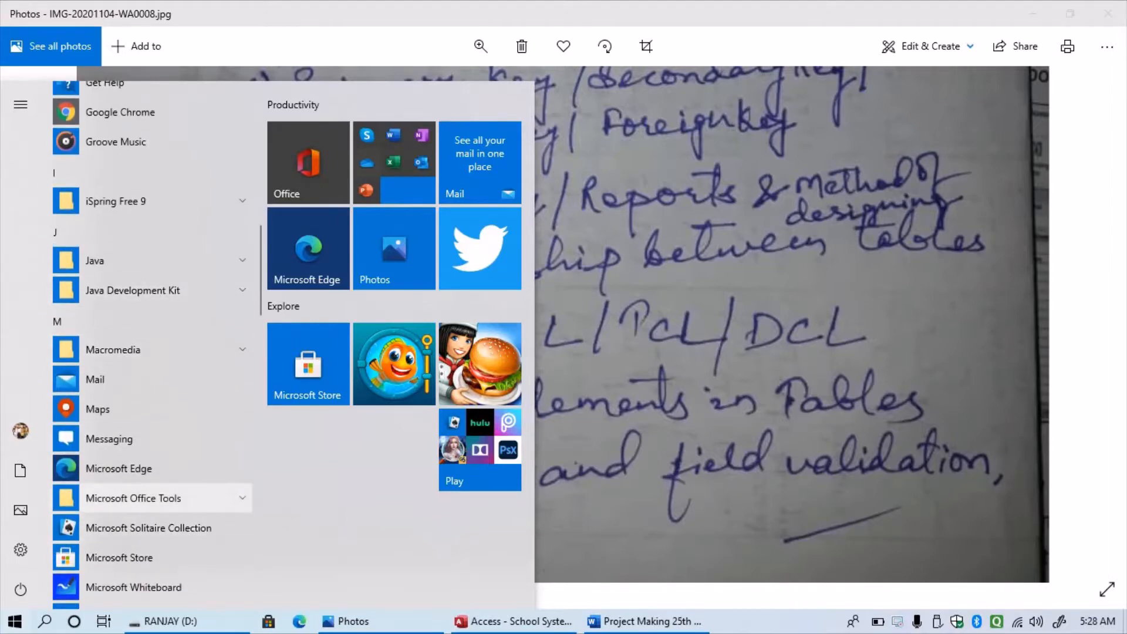
click(133, 498)
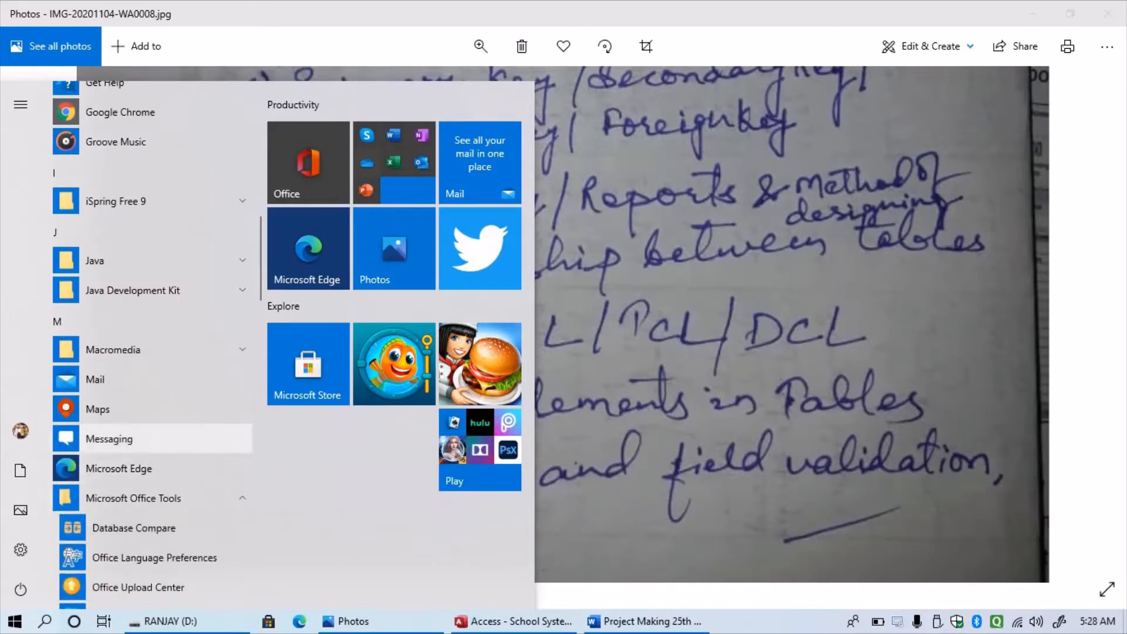
scroll(153, 482, down, 10)
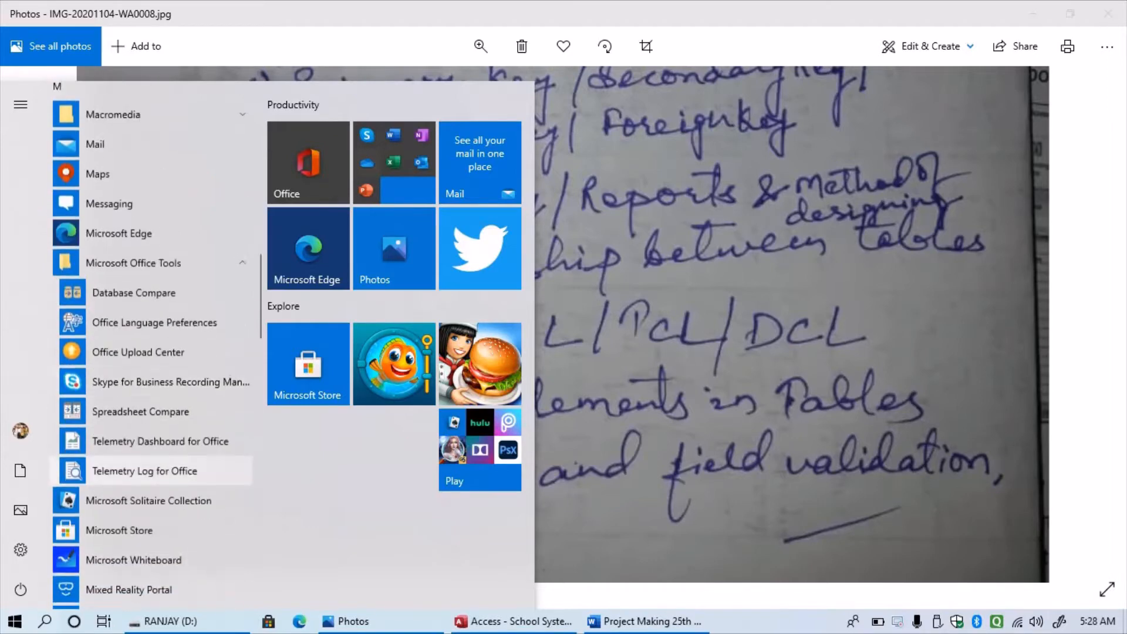
scroll(153, 477, down, 2)
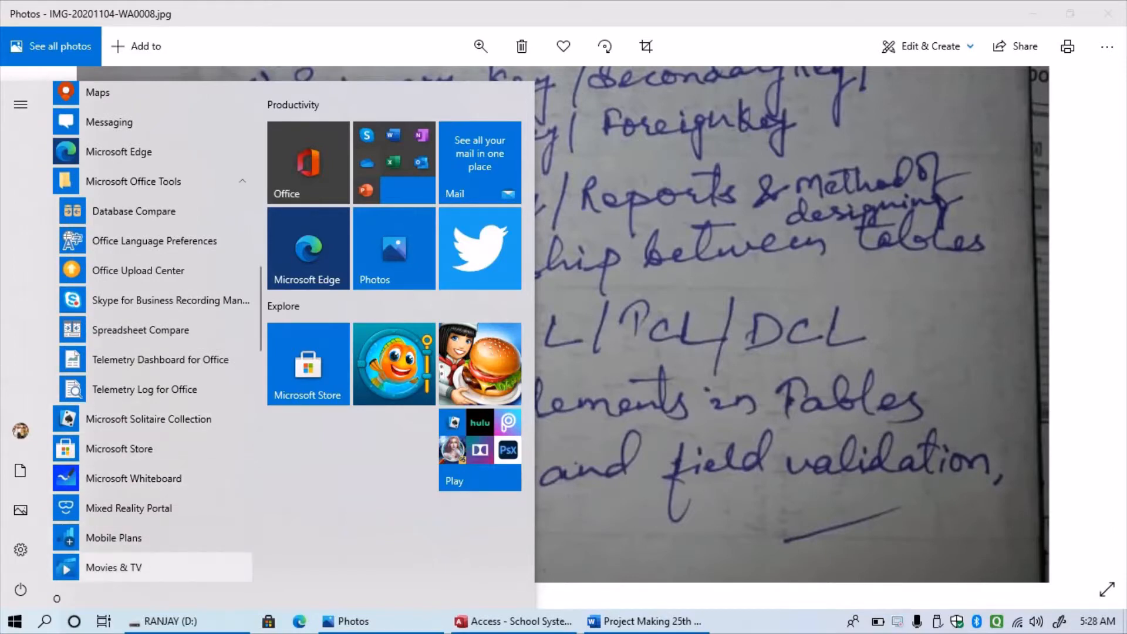
scroll(153, 449, down, 9)
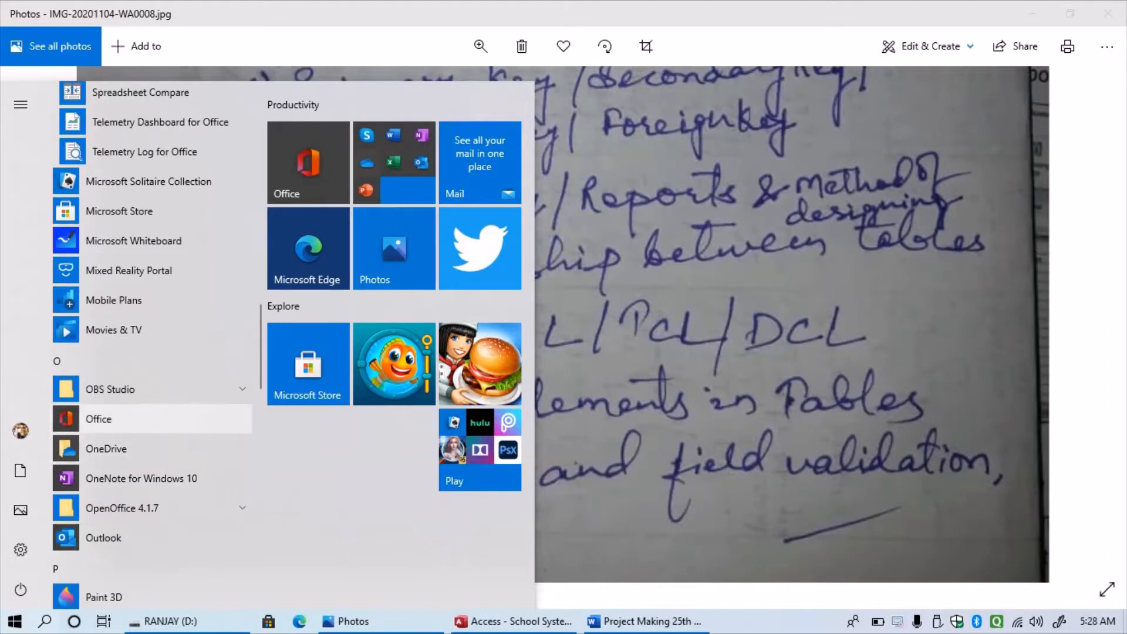
click(99, 419)
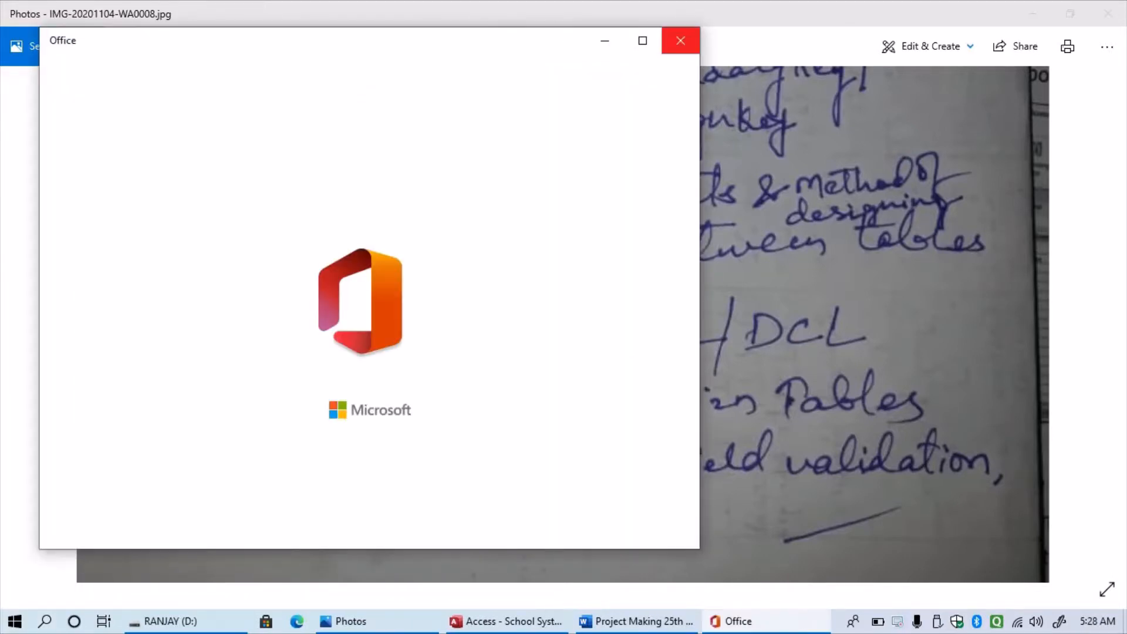
- Close the Office splash window and bring the Start menu back up
click(681, 41)
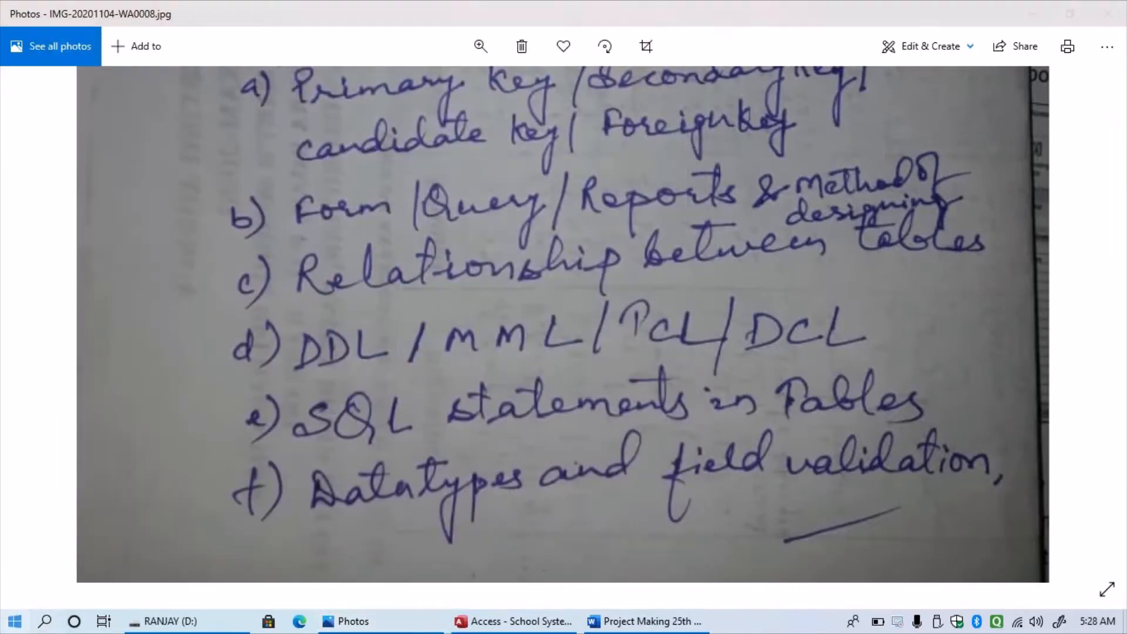
click(15, 621)
mouse_move(21, 590)
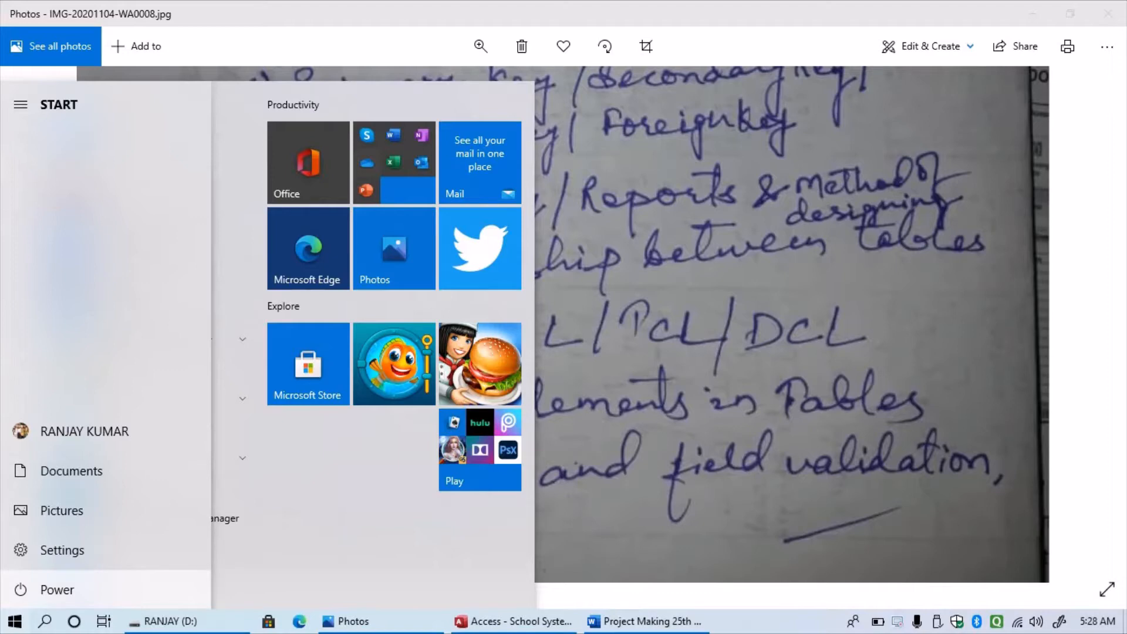
- Search for 'word', then switch to the 'Project Making 25th nov' document from the taskbar
text(wor)
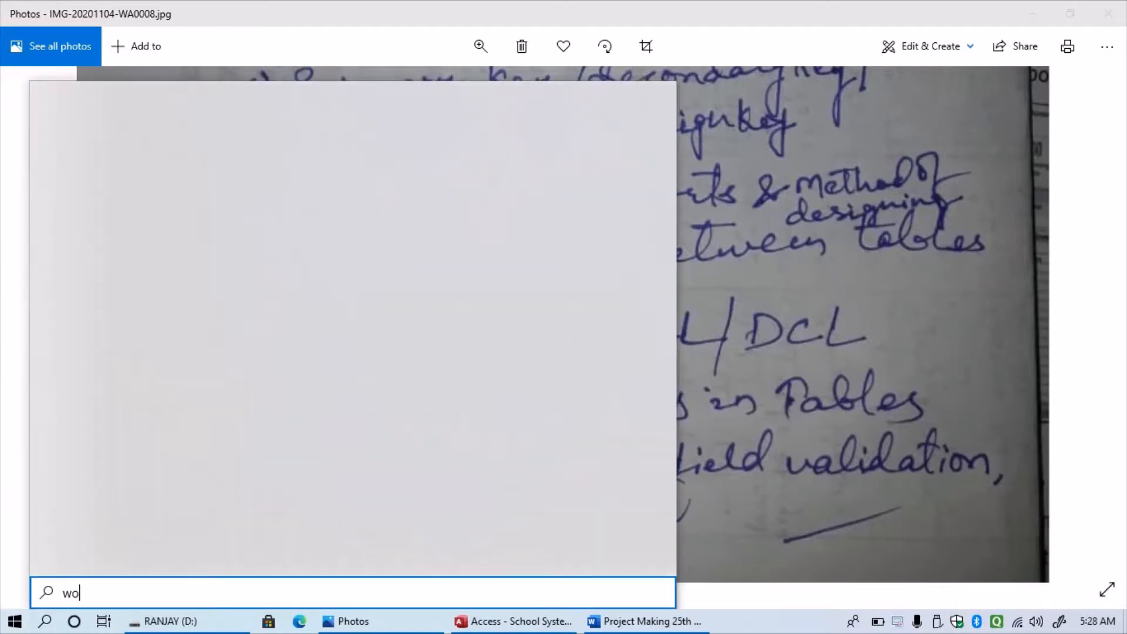
text(d)
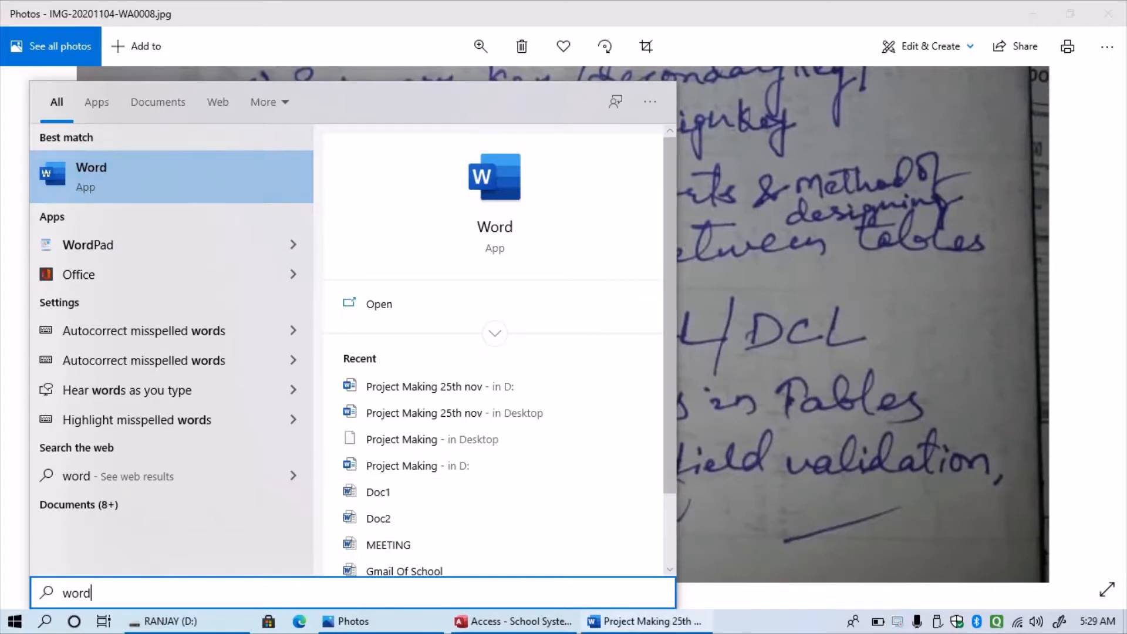
click(646, 621)
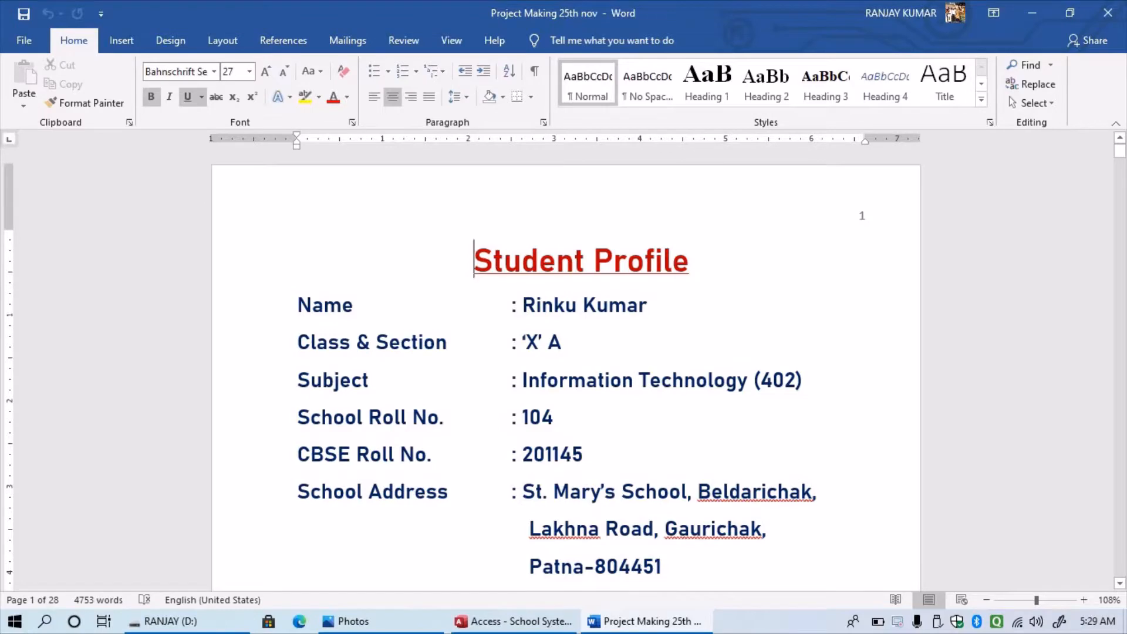
scroll(564, 365, down, 1)
scroll(564, 364, down, 1)
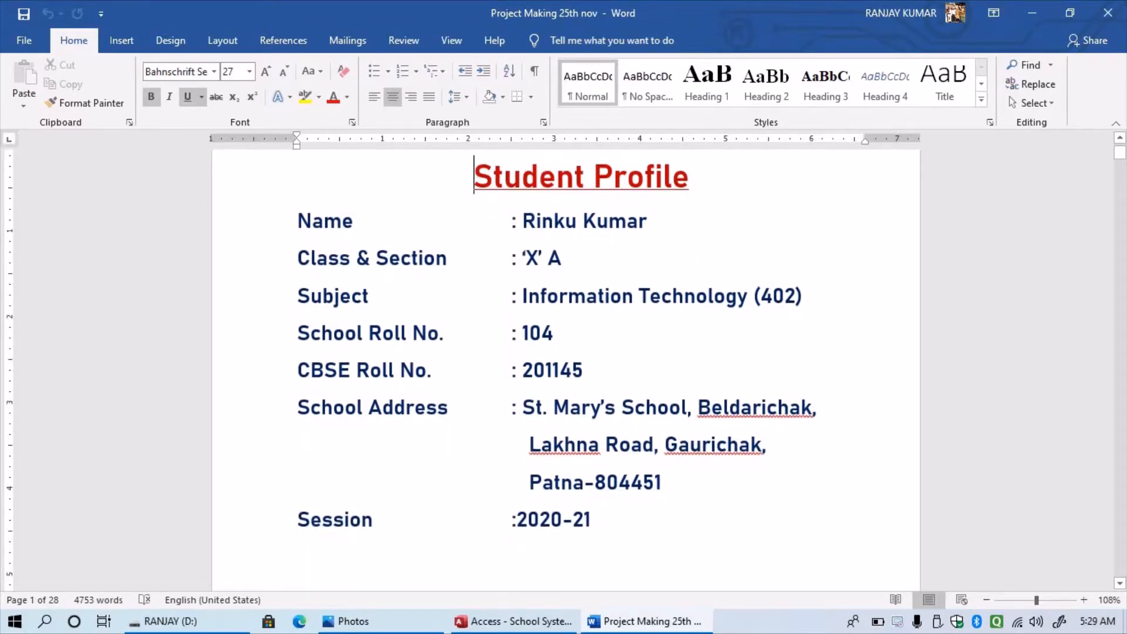
scroll(564, 365, up, 1)
scroll(564, 364, up, 1)
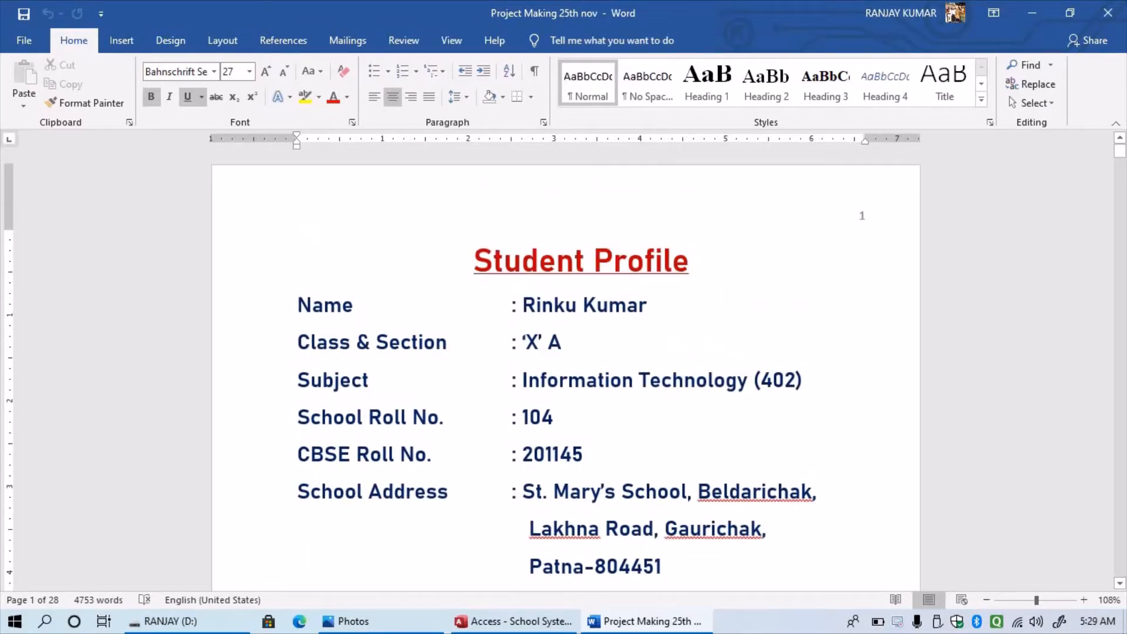
scroll(564, 365, down, 1)
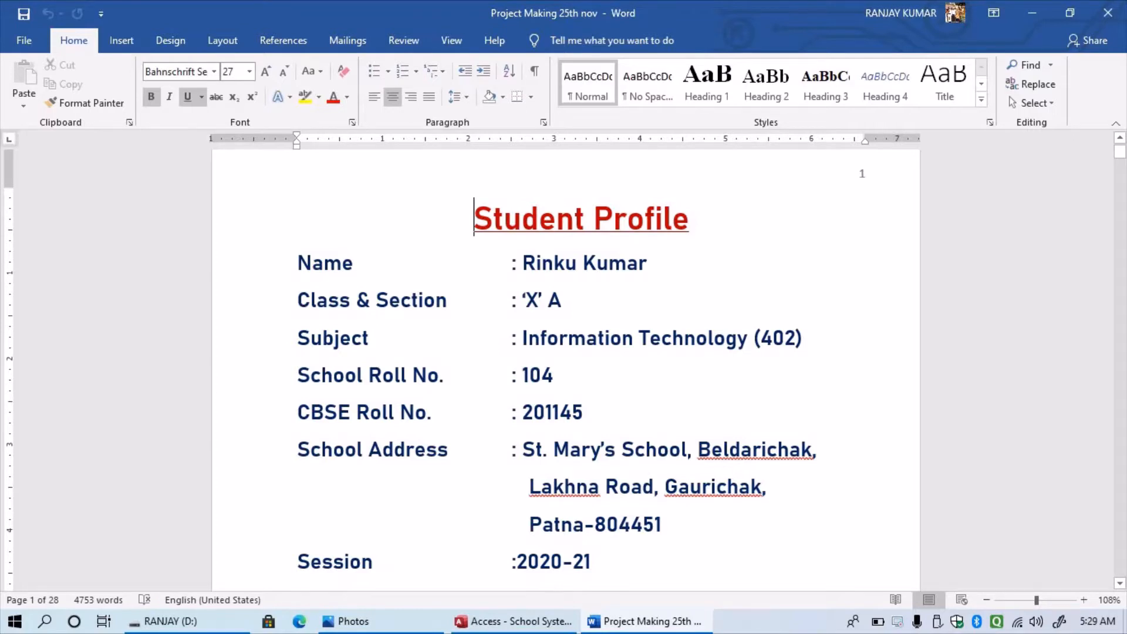
scroll(566, 360, down, 1)
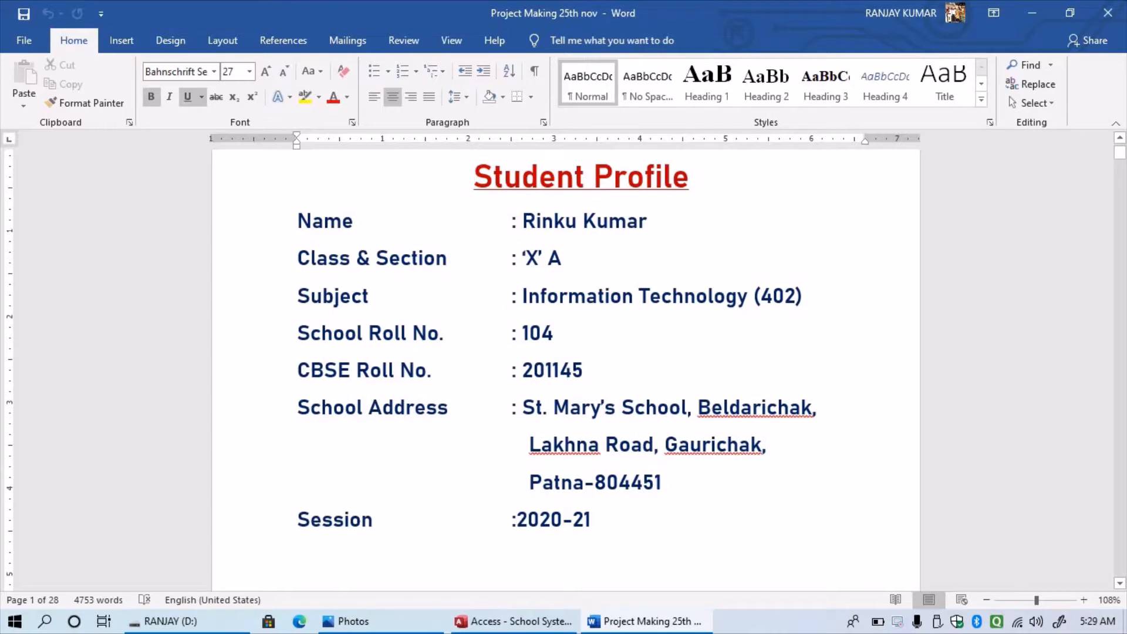
scroll(566, 360, down, 2)
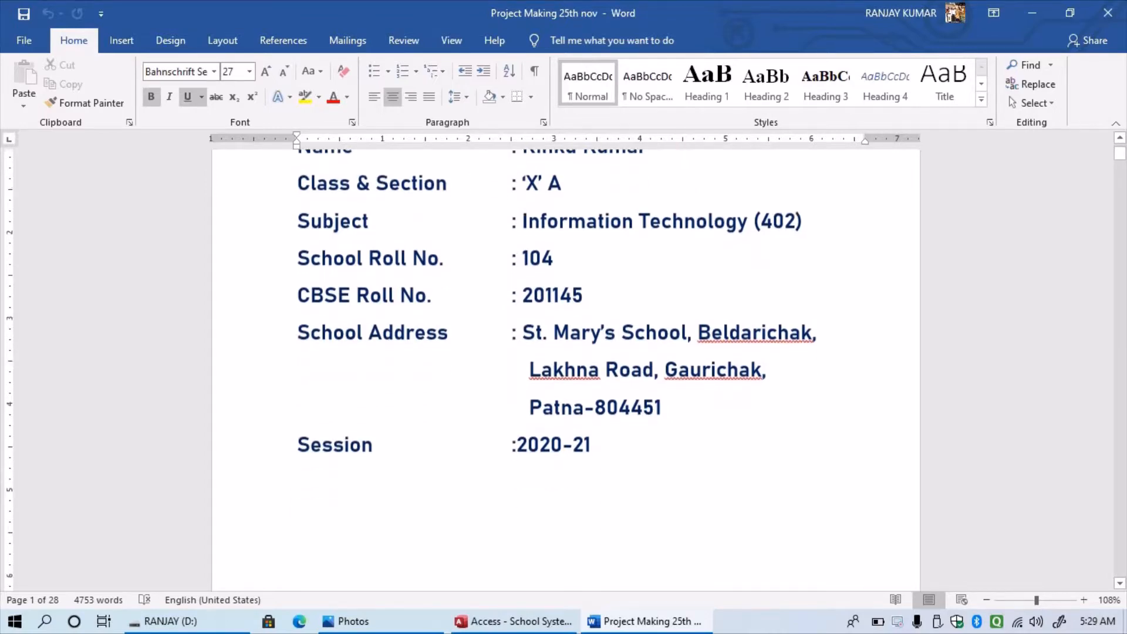
scroll(566, 359, up, 4)
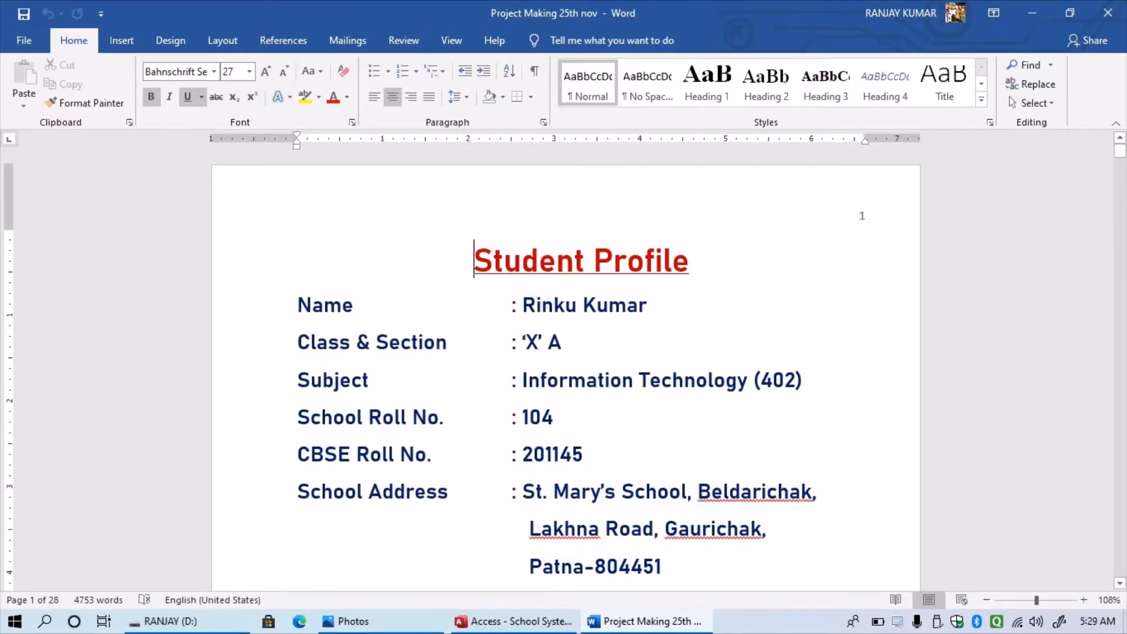
scroll(566, 359, down, 2)
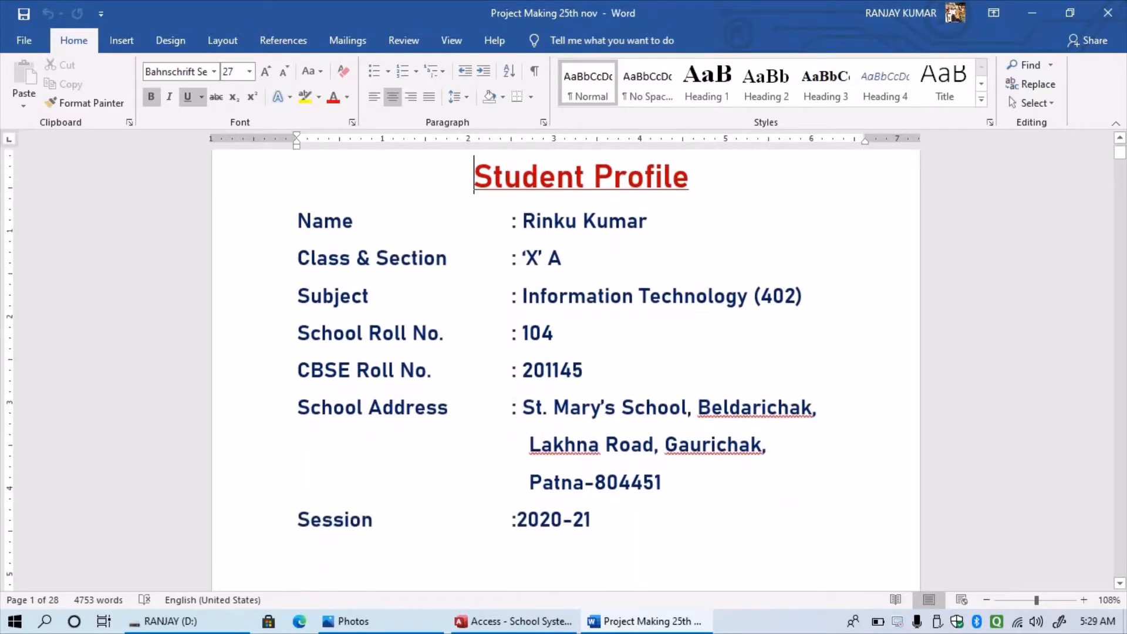
scroll(566, 359, down, 3)
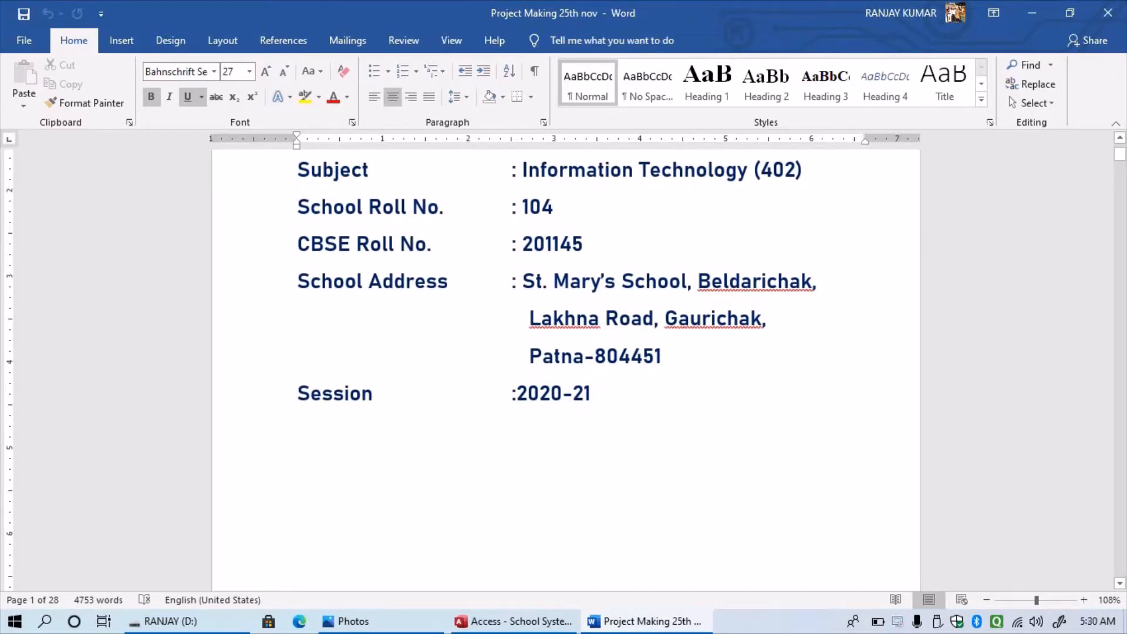
scroll(566, 360, down, 3)
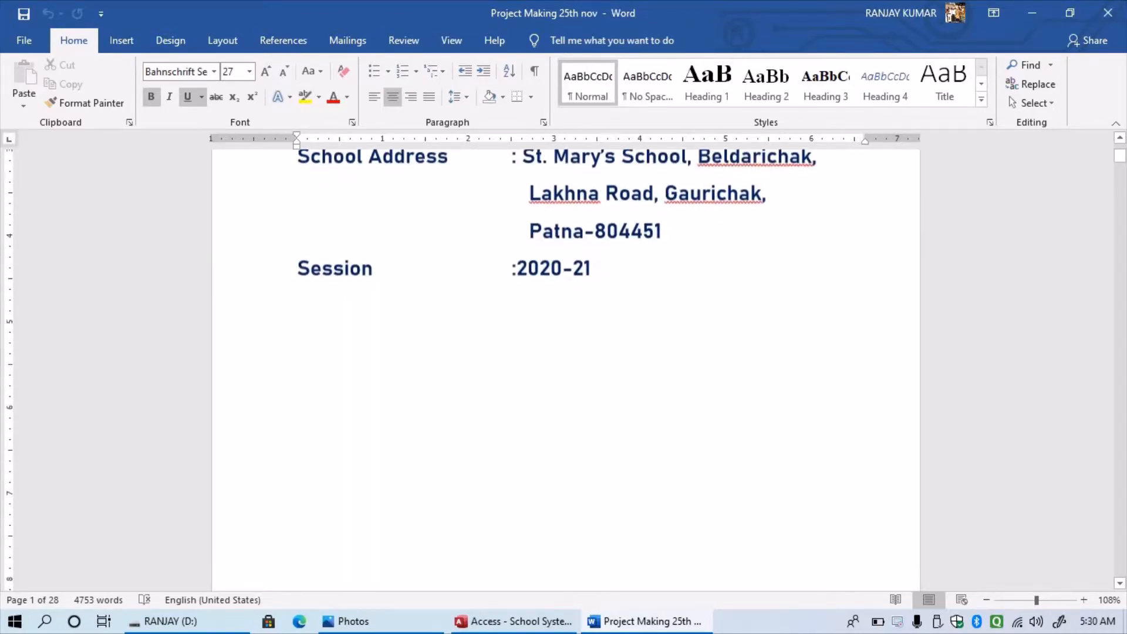
scroll(566, 359, up, 2)
scroll(567, 360, up, 5)
scroll(567, 359, down, 6)
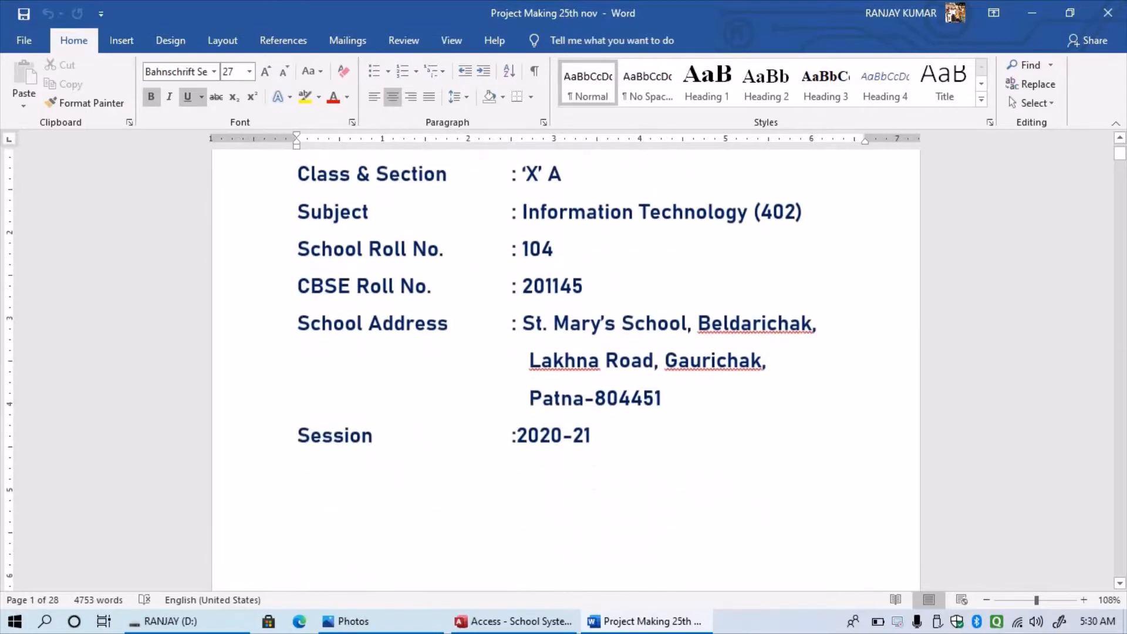
scroll(566, 371, up, 12)
scroll(566, 371, down, 7)
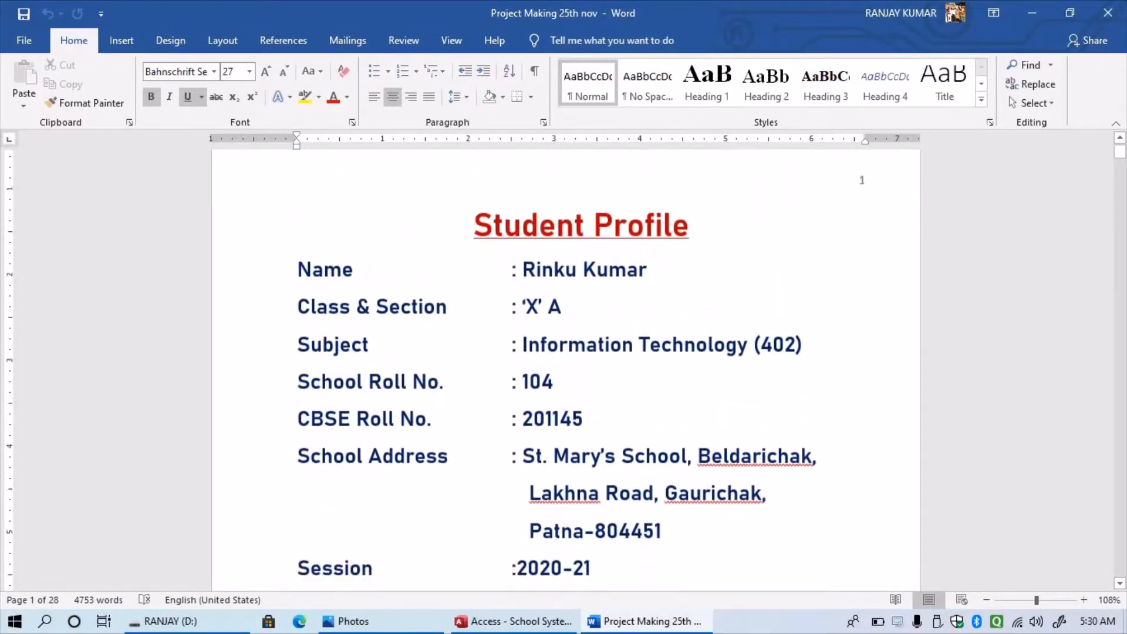
scroll(566, 371, down, 10)
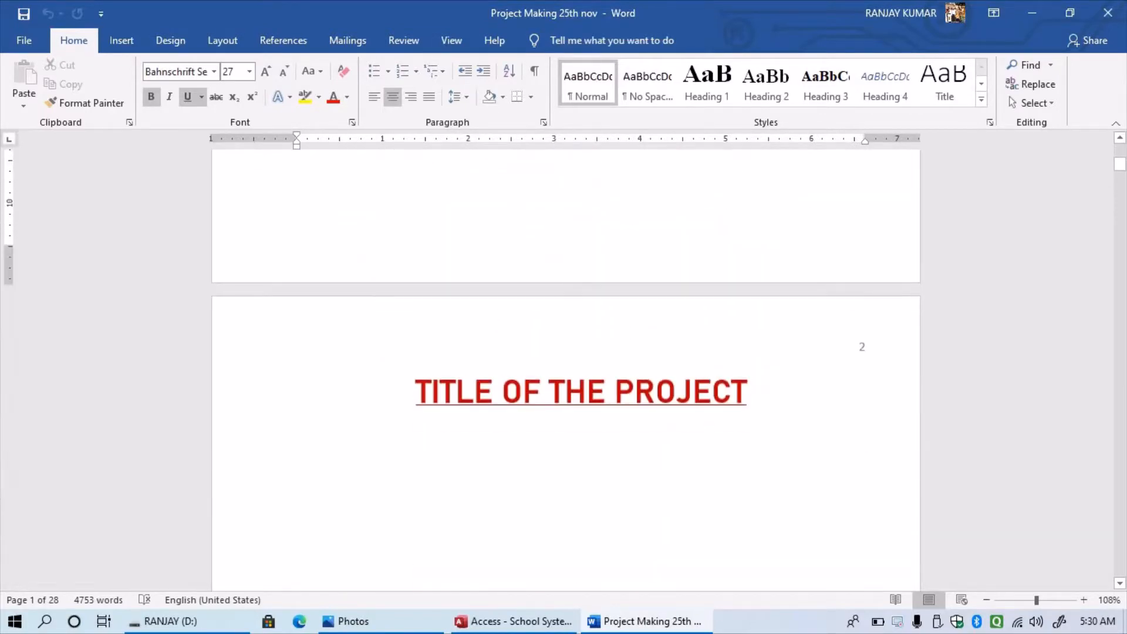
- Underline the School Management System heading
scroll(566, 372, down, 3)
scroll(566, 371, up, 1)
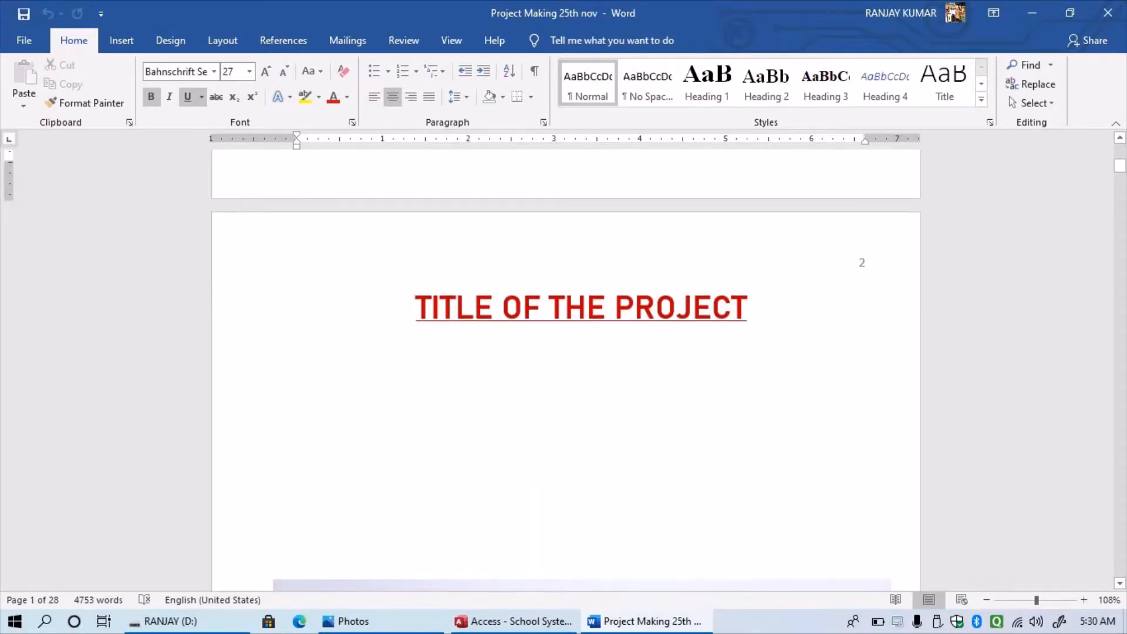
scroll(566, 371, down, 2)
scroll(566, 371, down, 8)
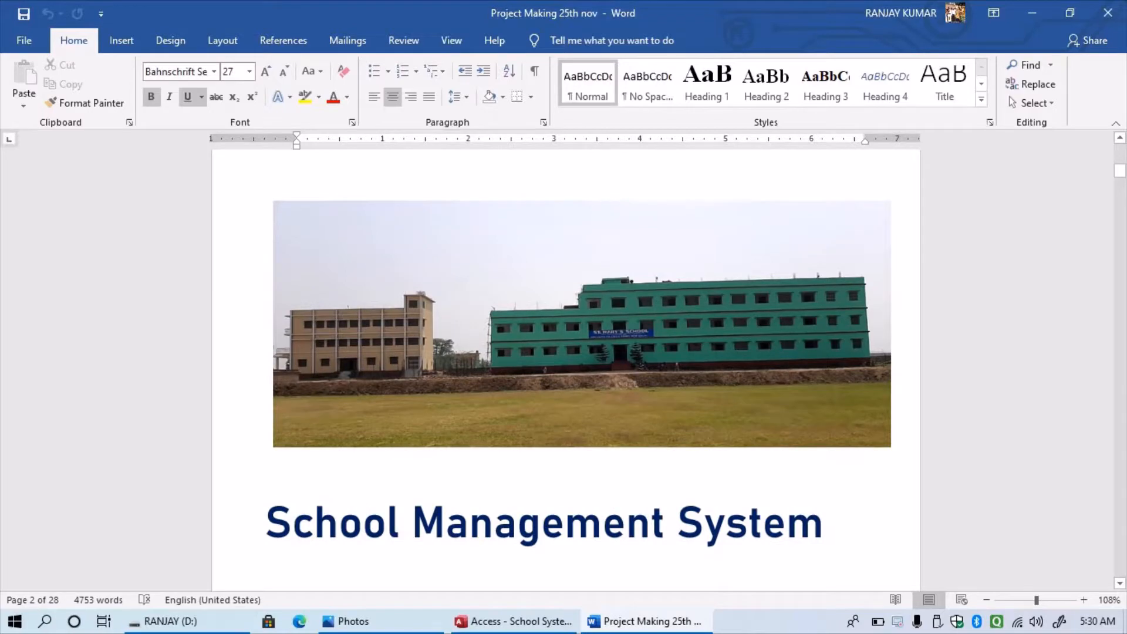
drag(266, 522, 824, 528)
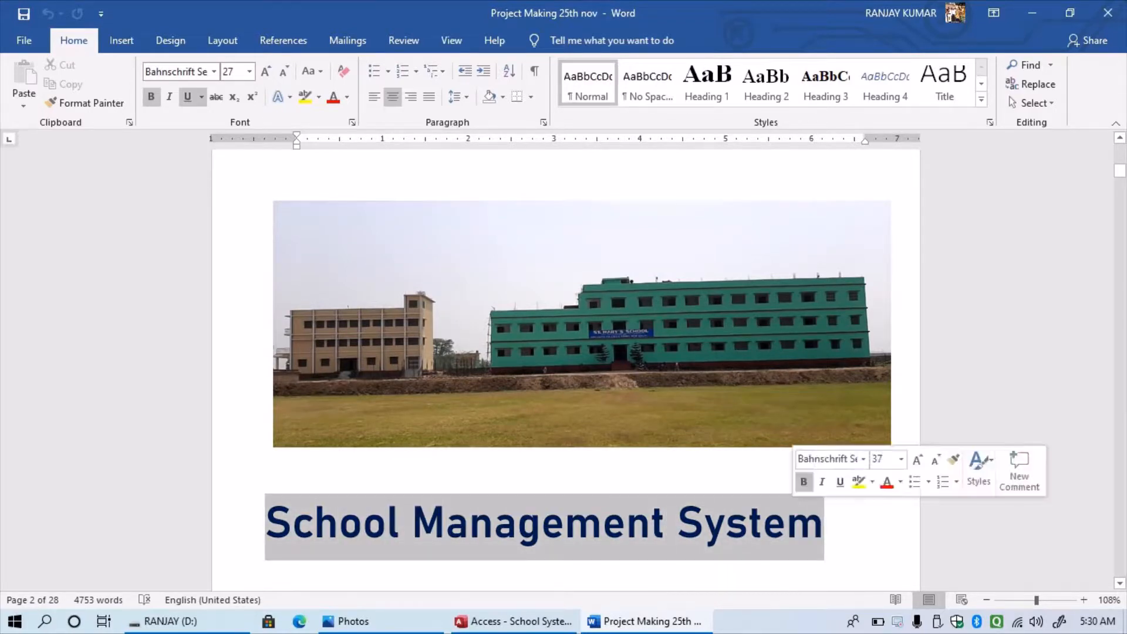
key(ctrl+u)
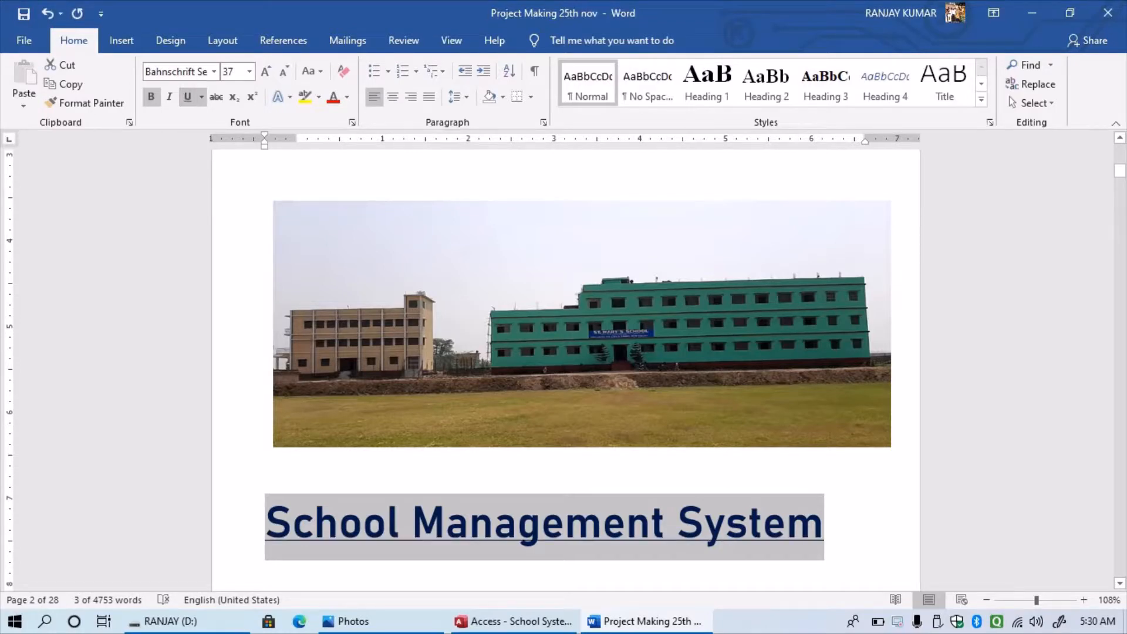
- Delete the empty line above the Project Objective/Synopsis heading
scroll(567, 364, down, 10)
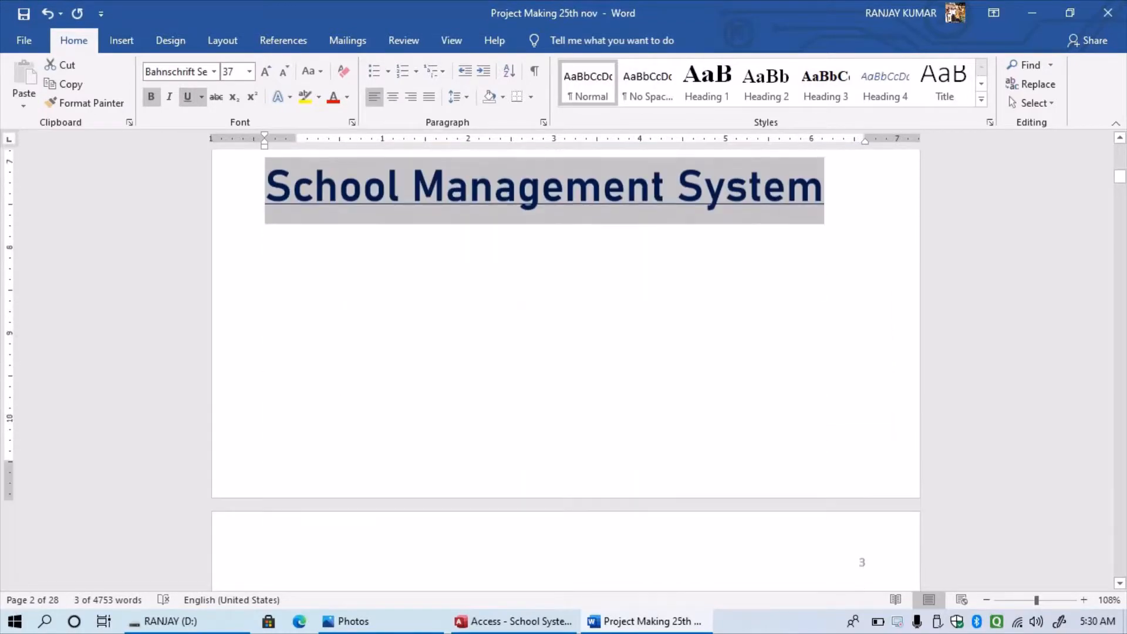
scroll(566, 364, down, 2)
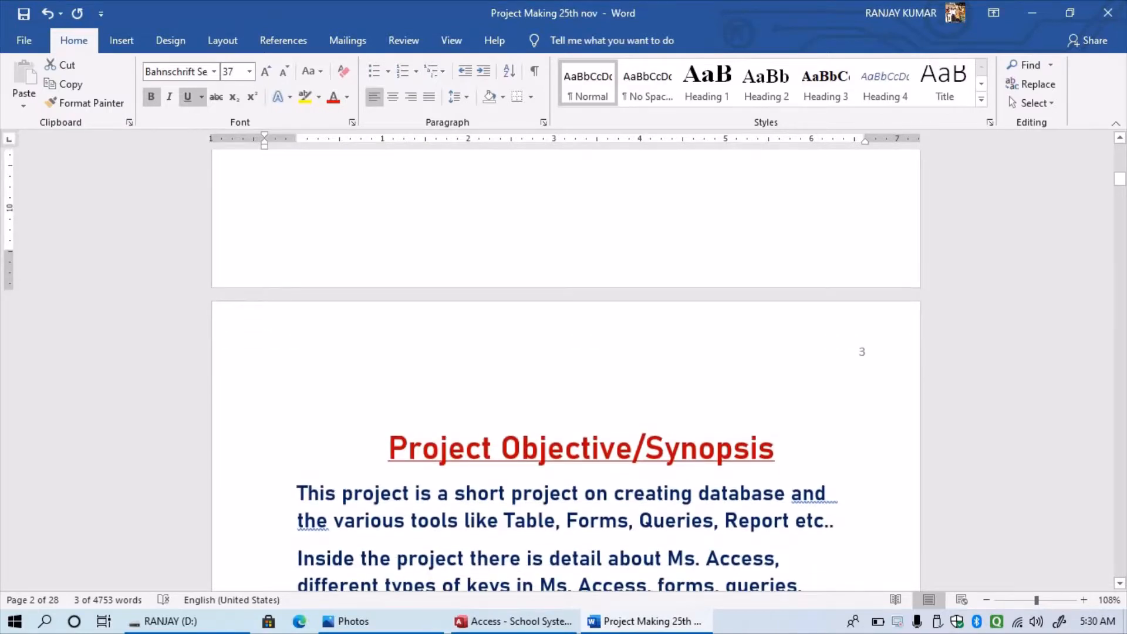
click(299, 396)
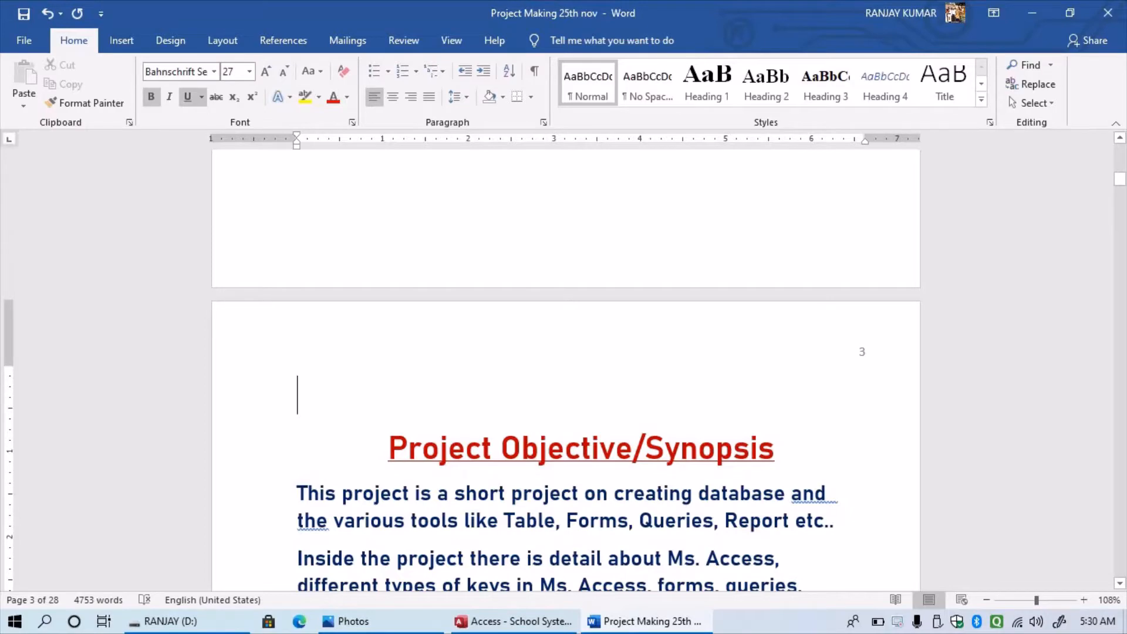
key(Delete)
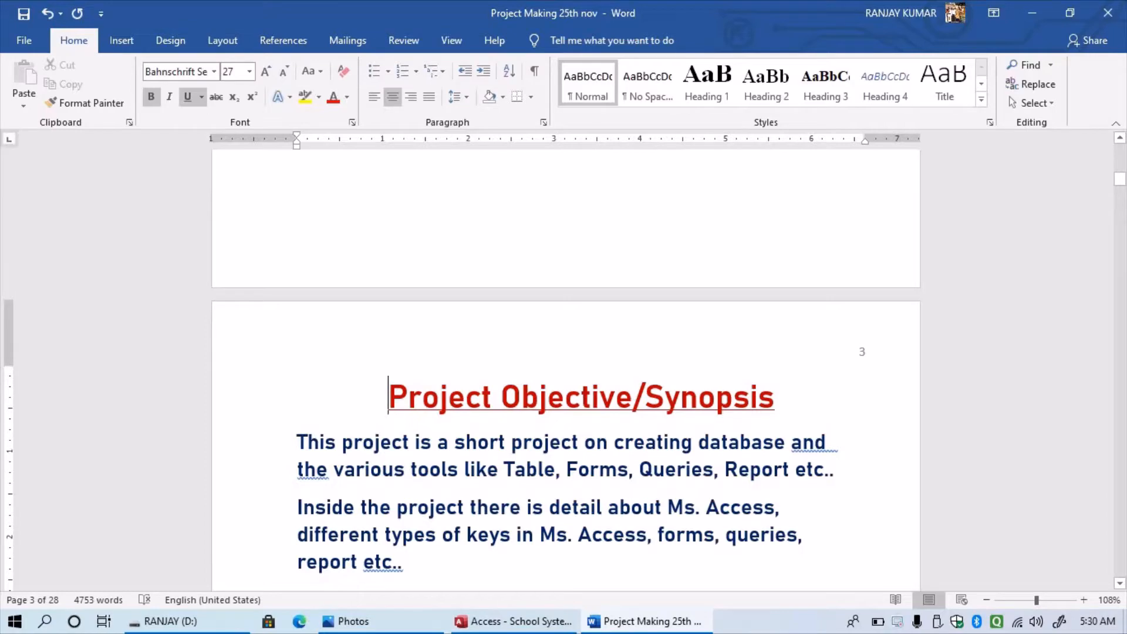
scroll(565, 382, down, 1)
scroll(566, 382, down, 1)
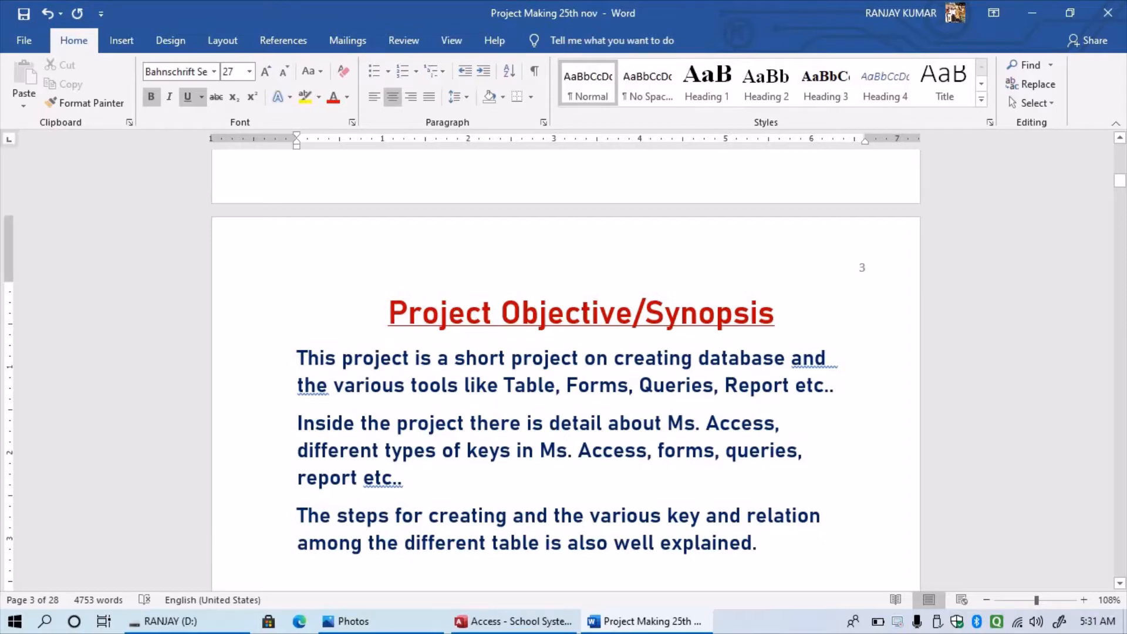
scroll(565, 358, down, 1)
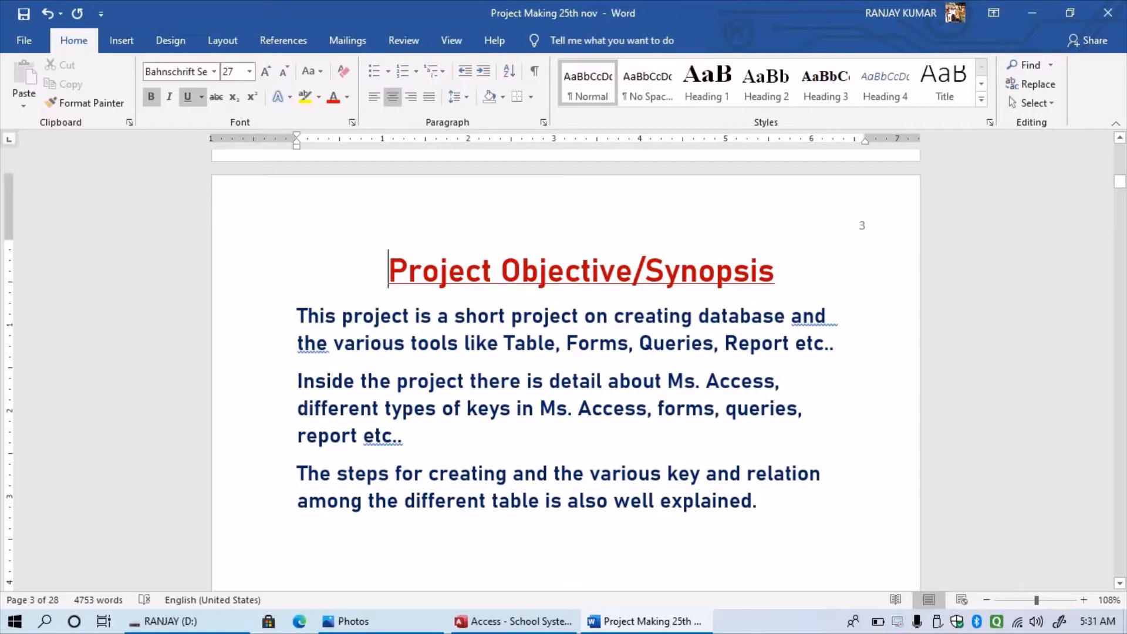
scroll(566, 352, down, 1)
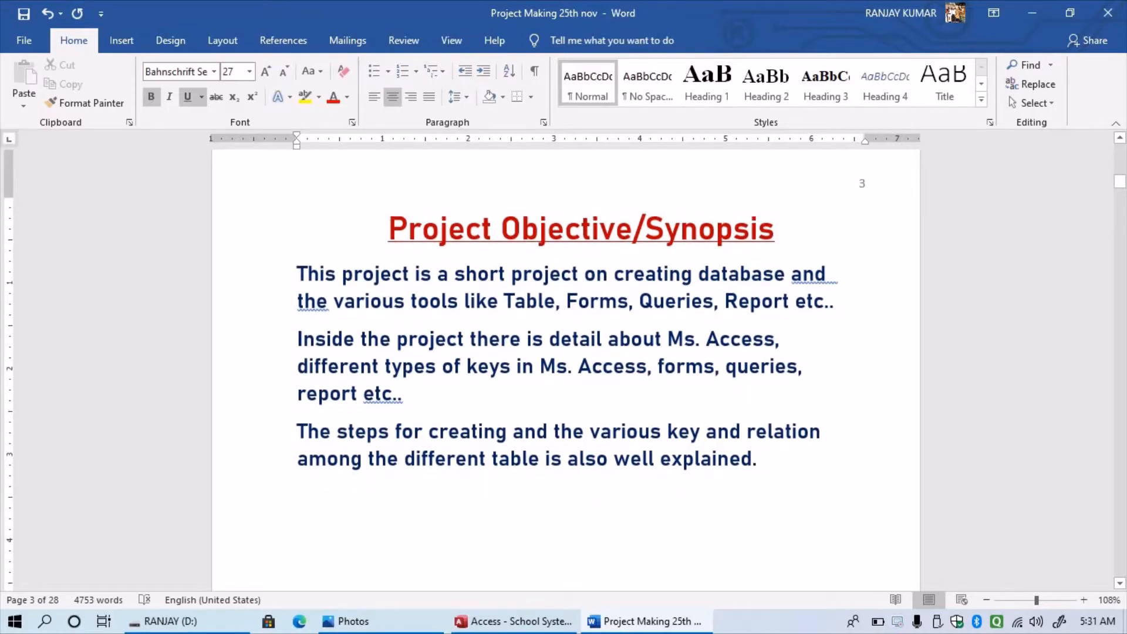
scroll(566, 352, down, 1)
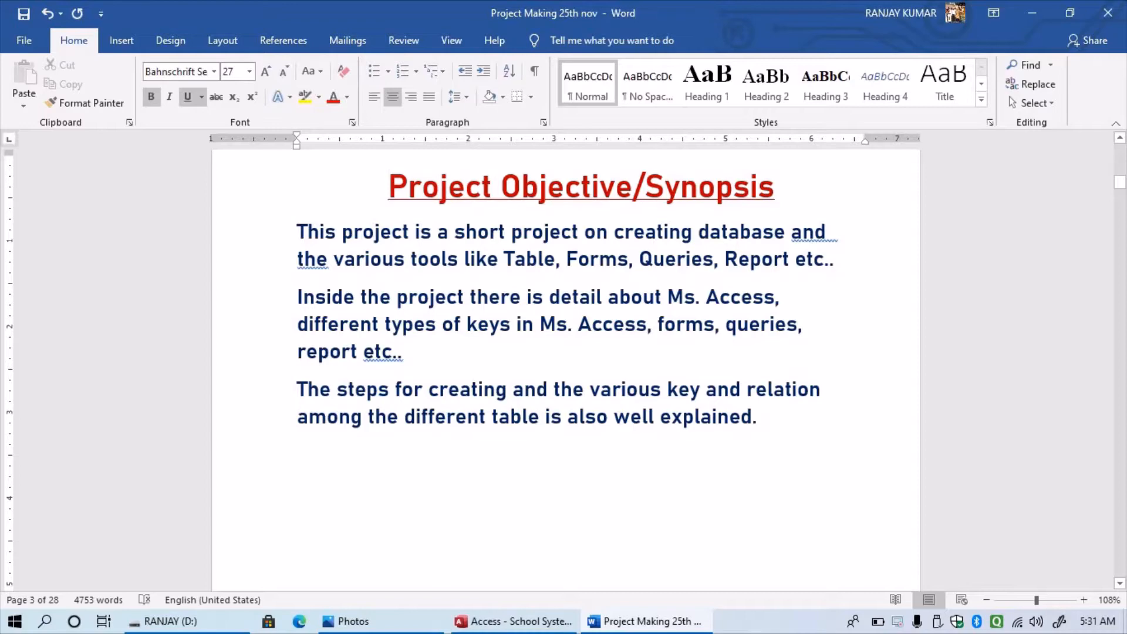
drag(298, 390, 771, 417)
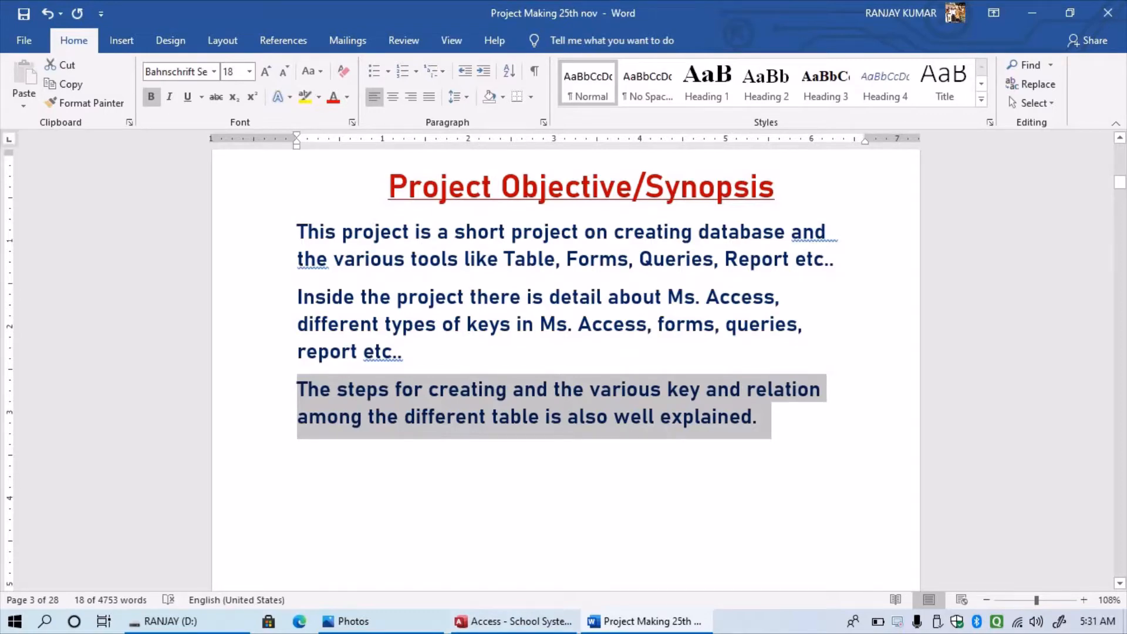
click(470, 489)
scroll(470, 490, down, 1)
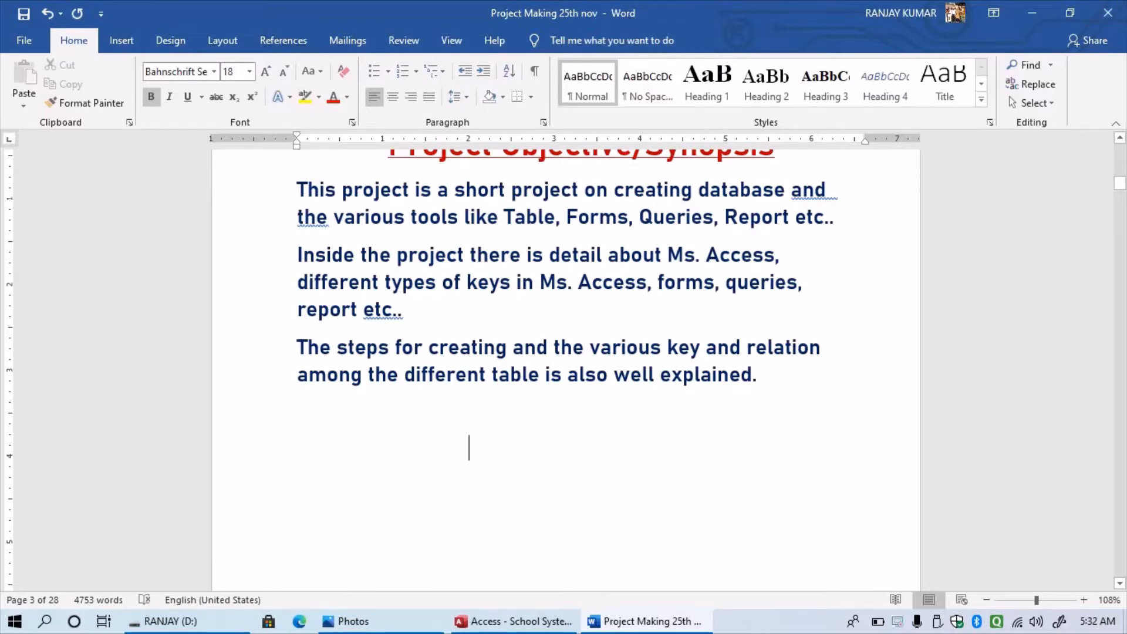
- Zoom the page view to 130% and scroll down to the Preface/Acknowledgement page
click(1084, 599)
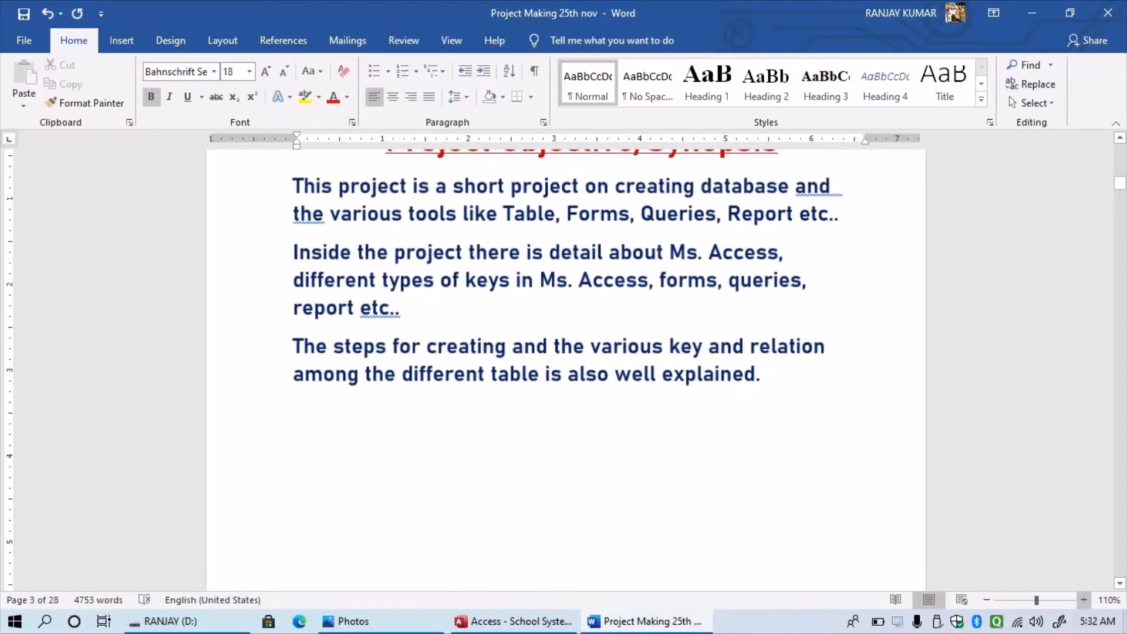
click(1084, 600)
click(1084, 600)
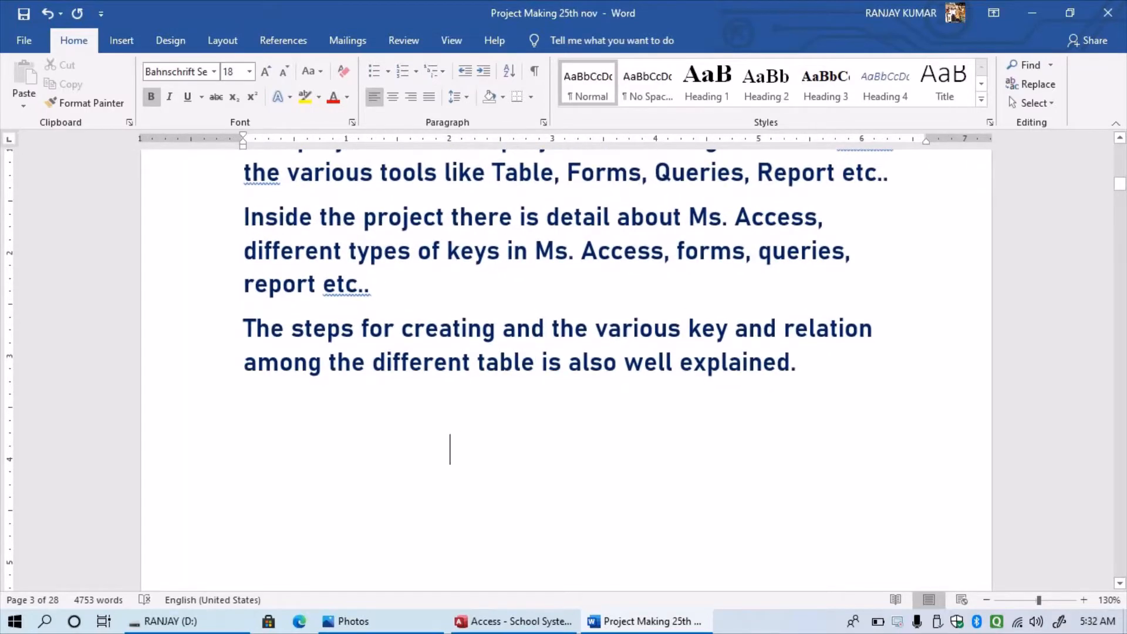
scroll(451, 448, down, 8)
scroll(566, 370, down, 3)
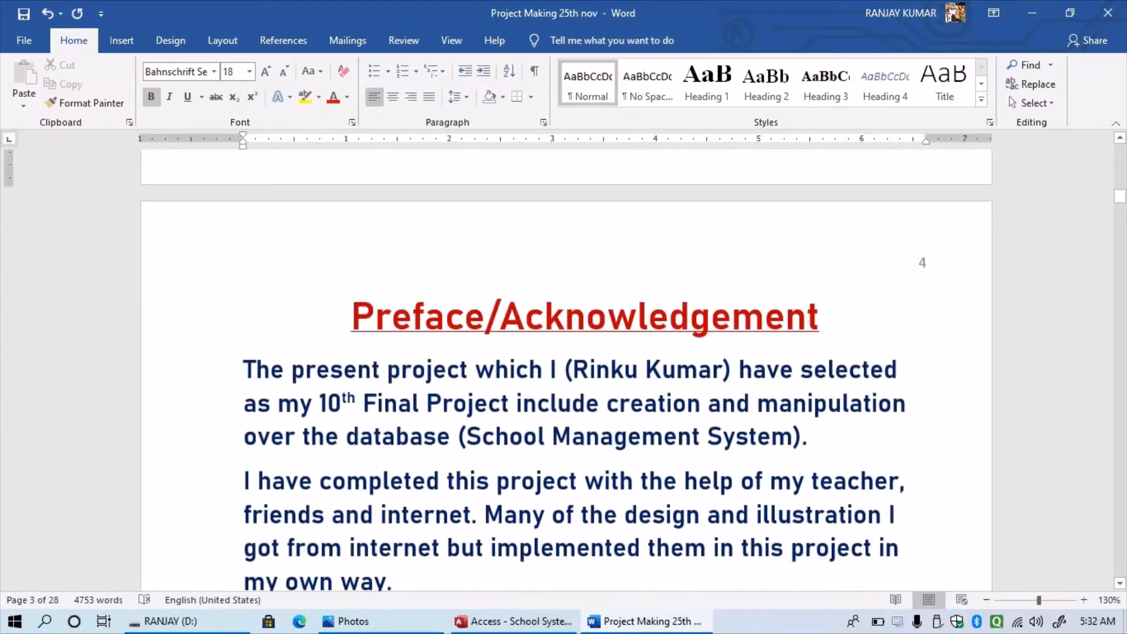
scroll(566, 370, down, 1)
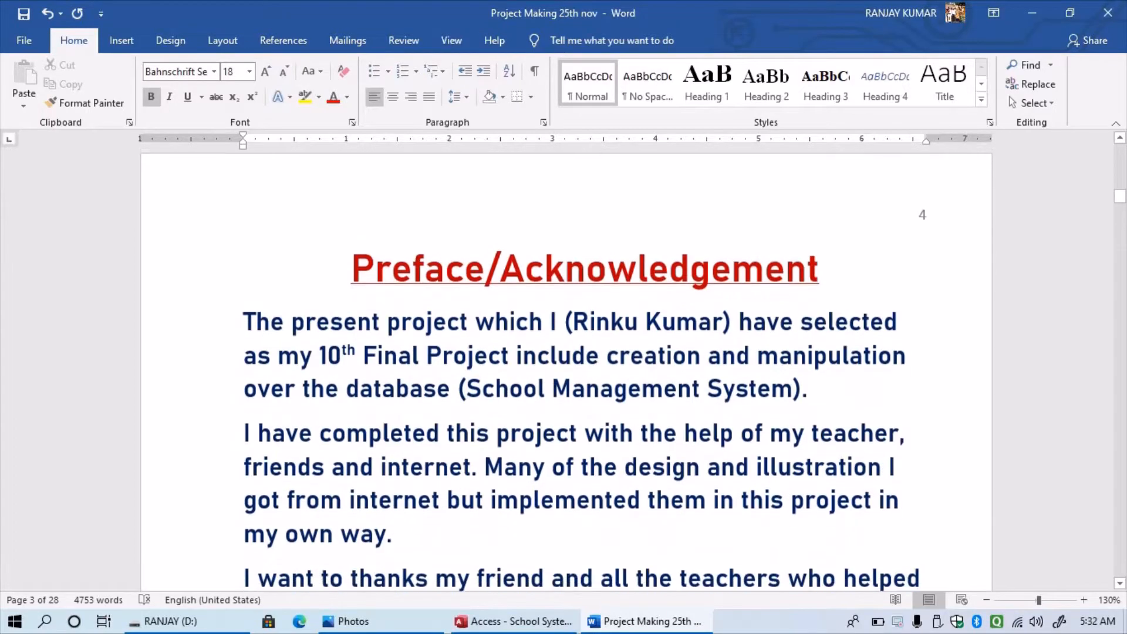
scroll(566, 370, down, 2)
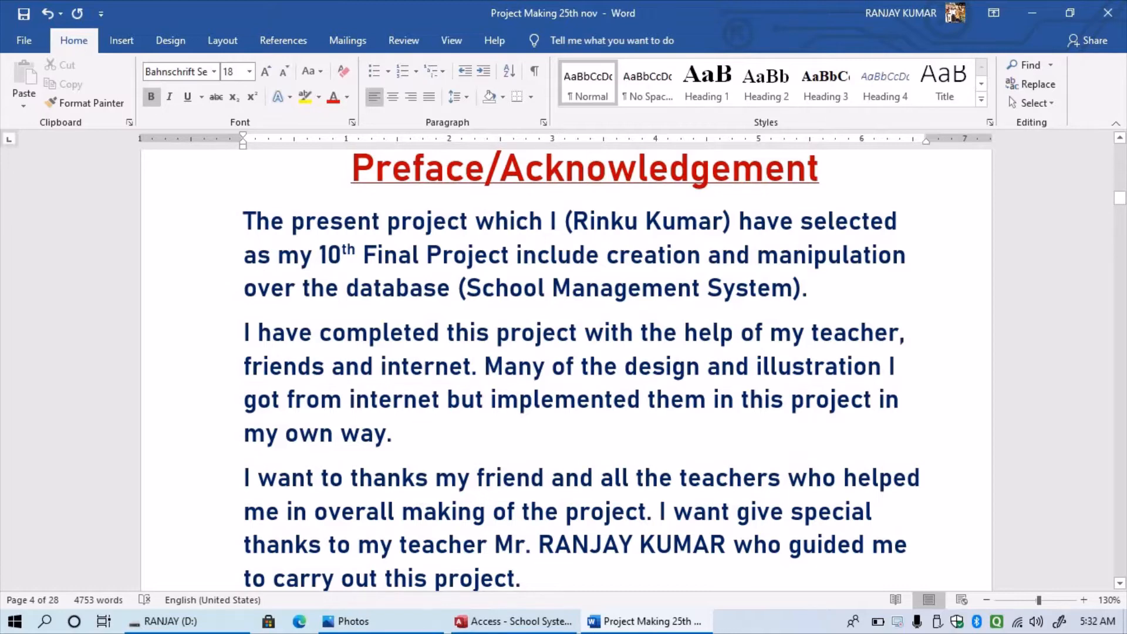
- Insert 'and data' after 'database' in the acknowledgement's first sentence, in lowercase
click(451, 288)
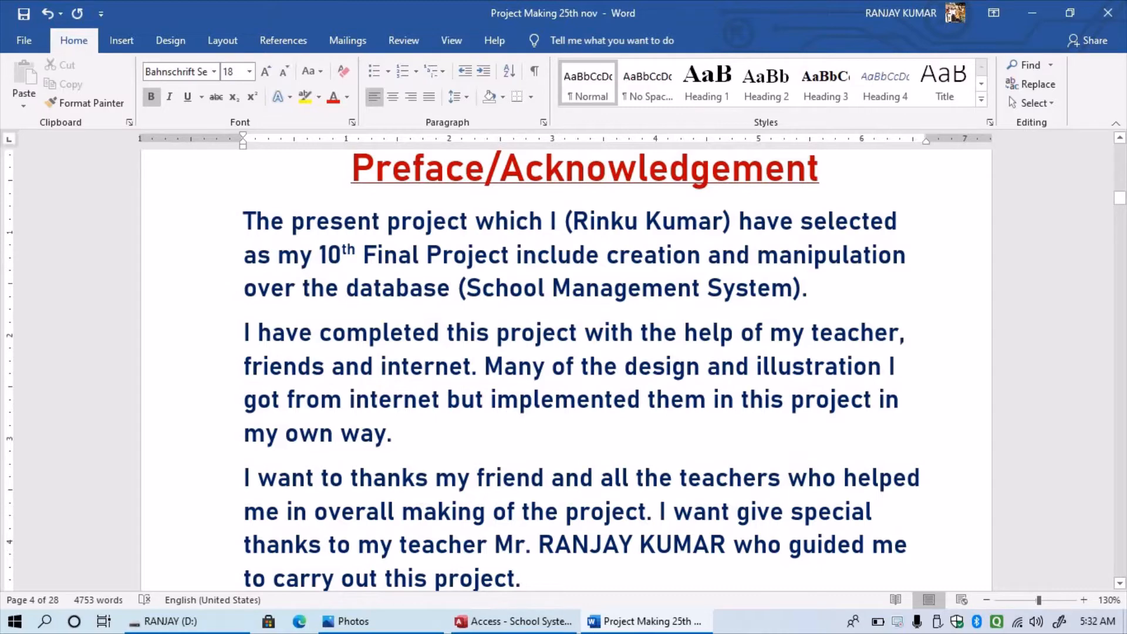
text(AND )
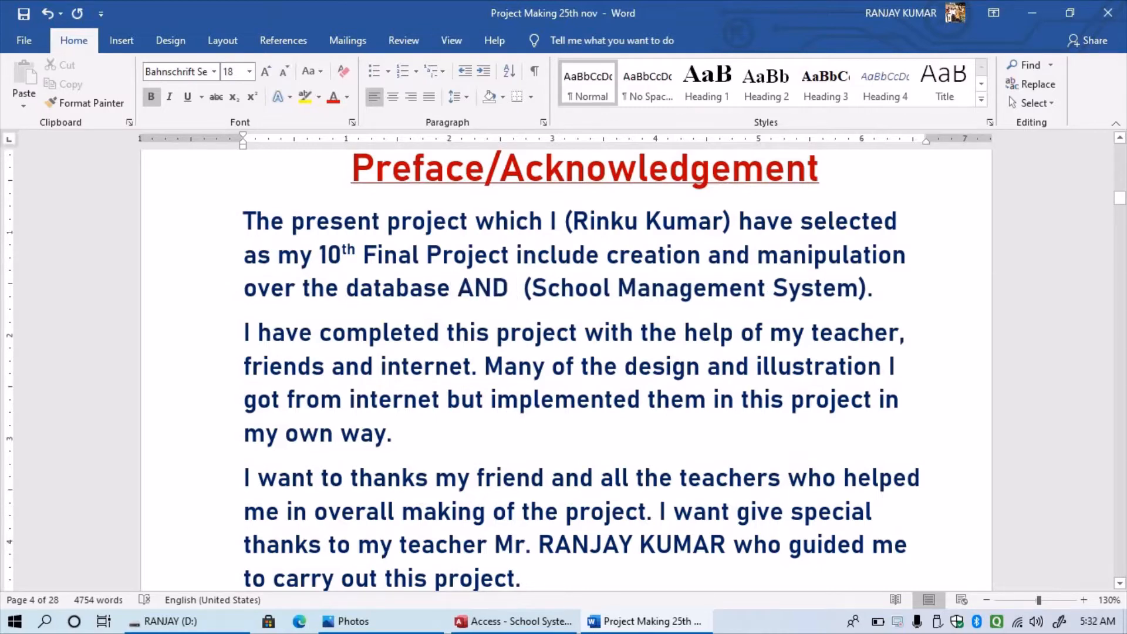
text(data)
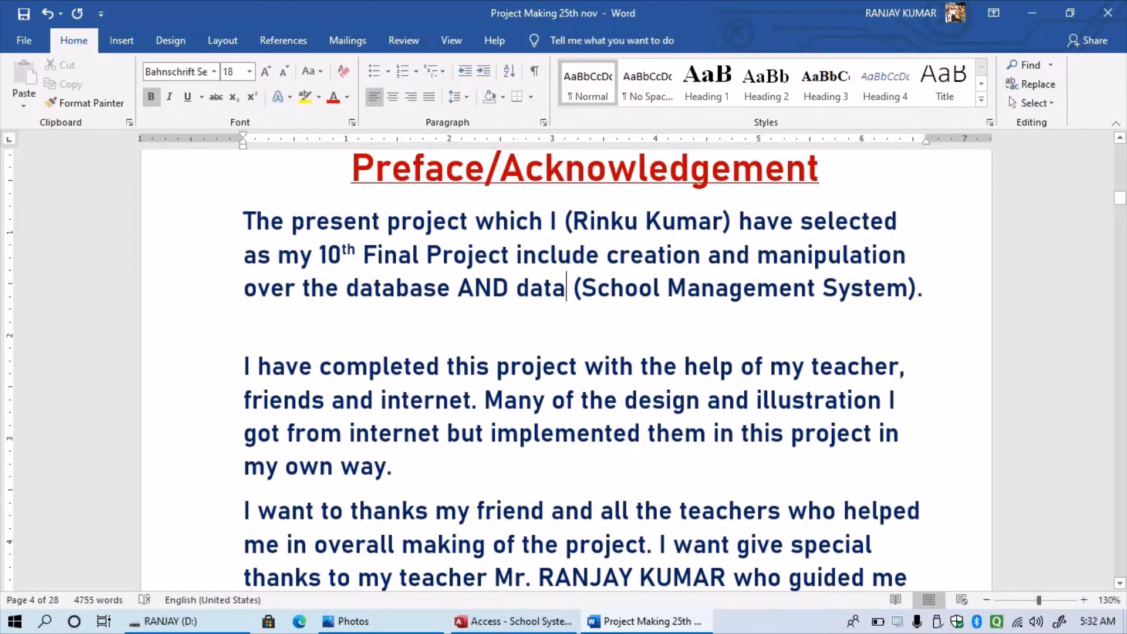
click(509, 288)
key(BackSpace)
key(BackSpace)
key(BackSpace)
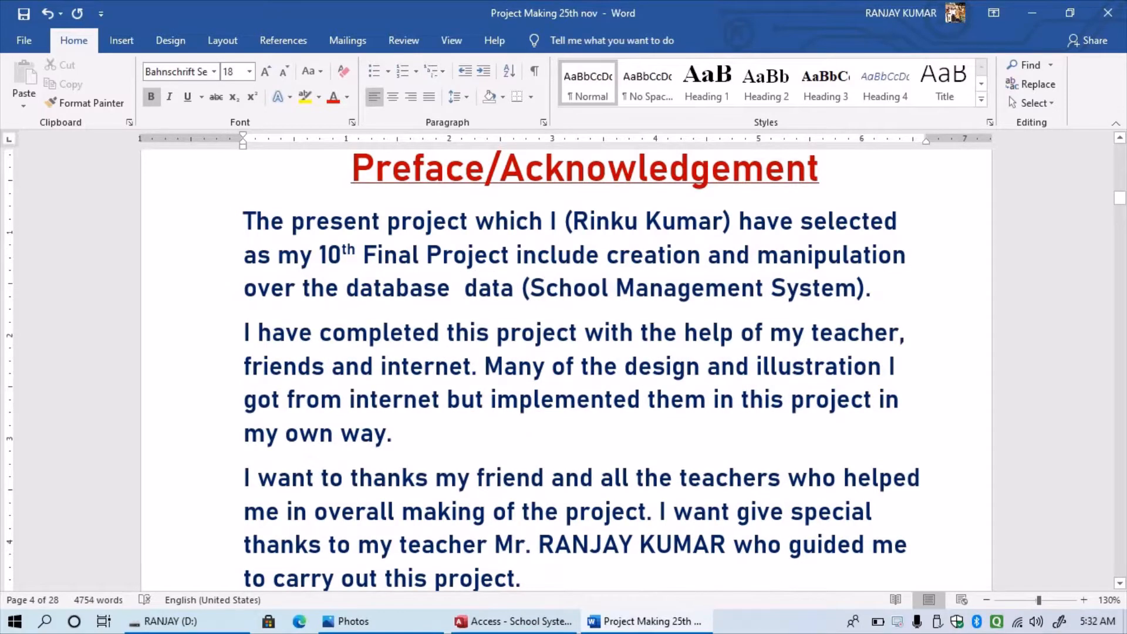
text(and)
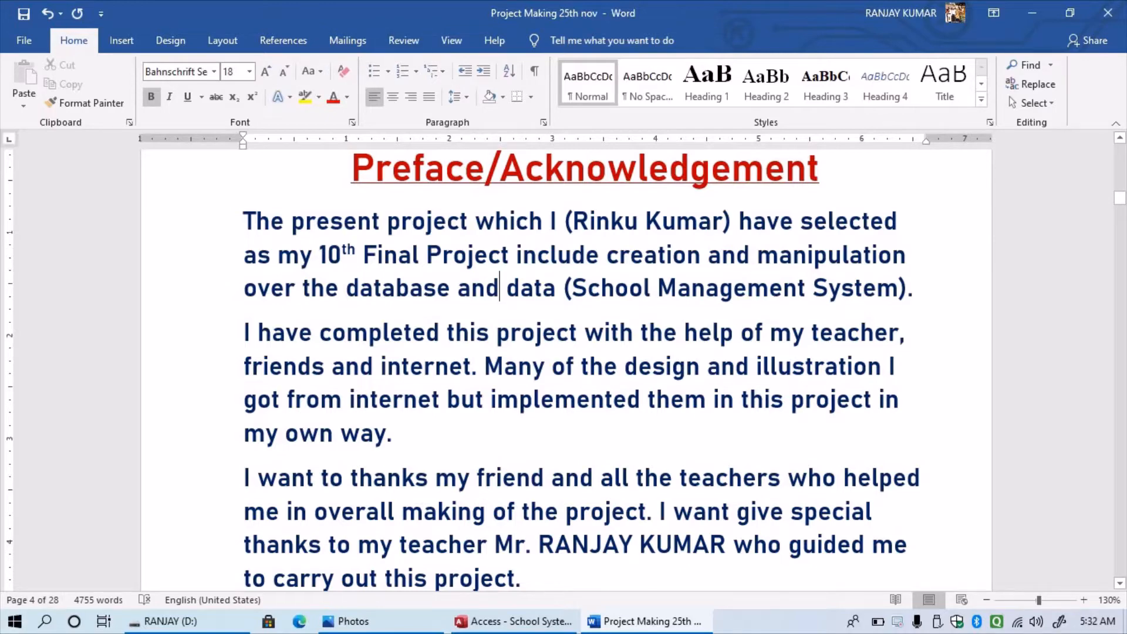
scroll(563, 370, down, 1)
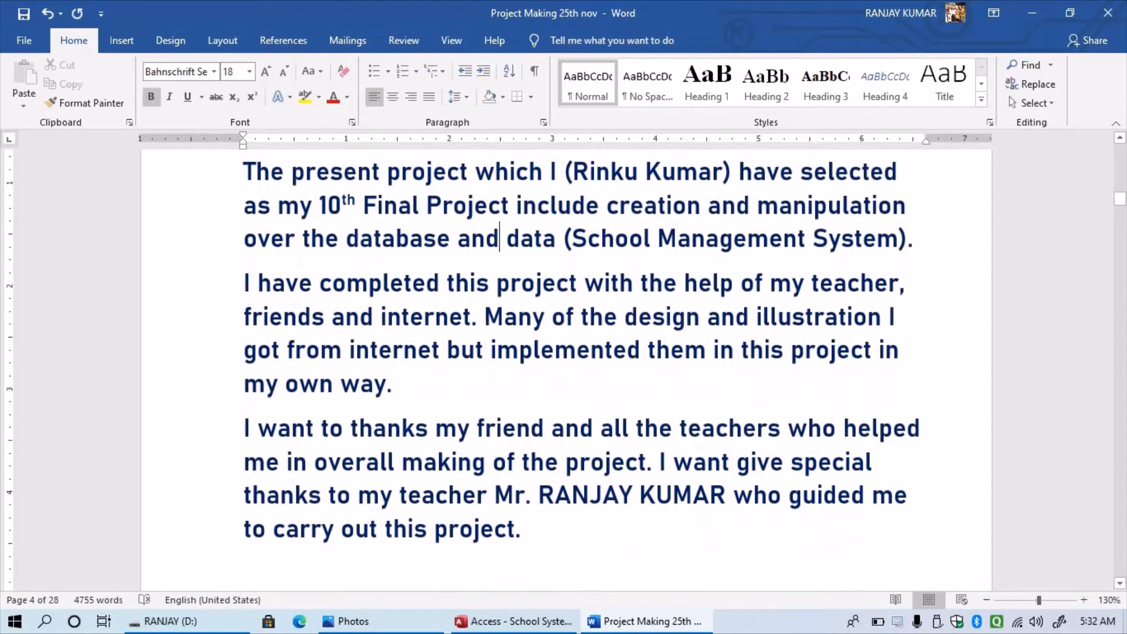
click(263, 318)
right_click(263, 317)
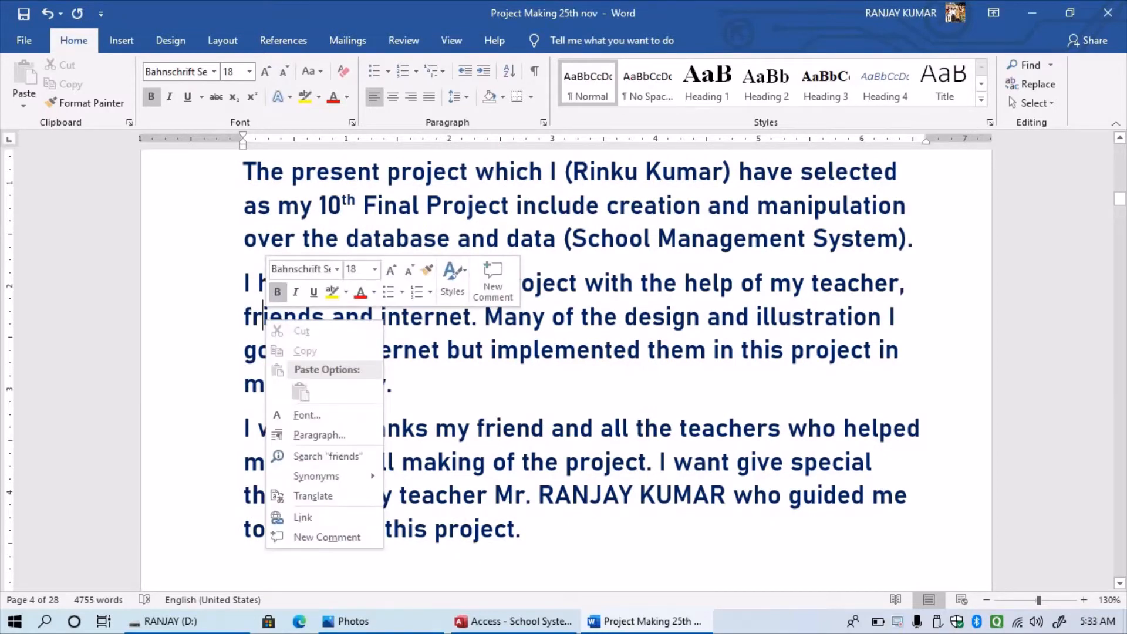
key(Escape)
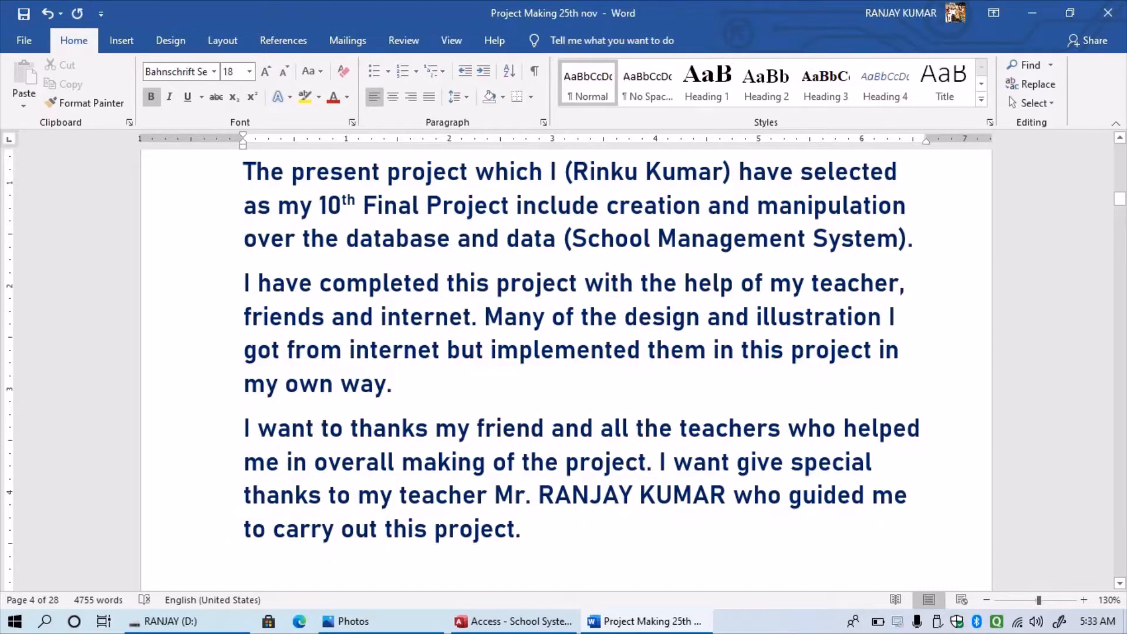
scroll(580, 347, down, 1)
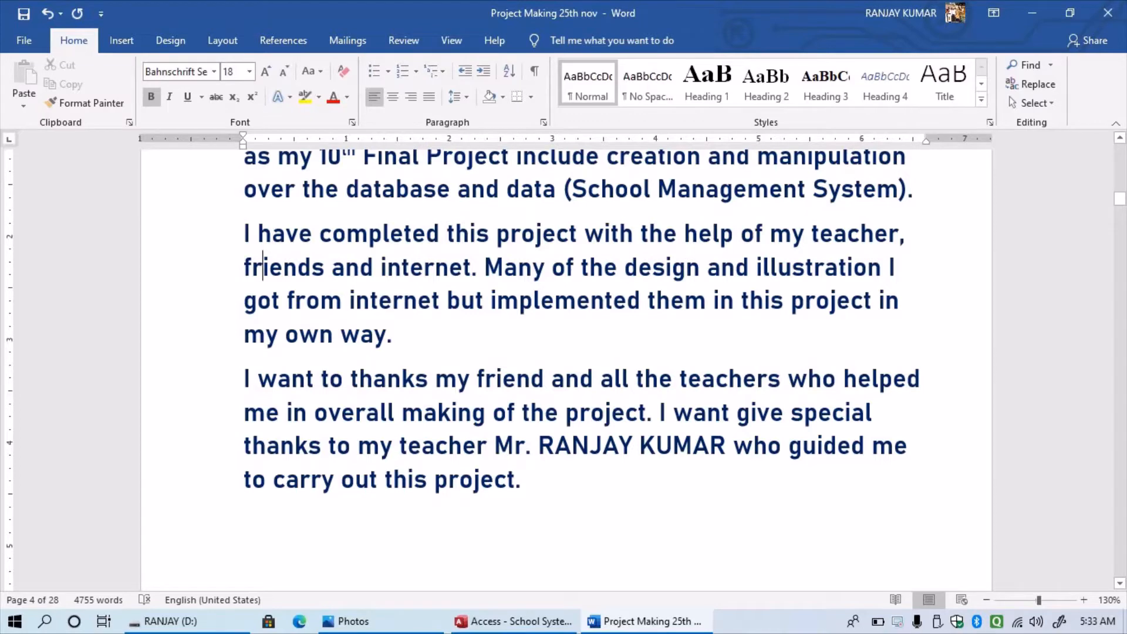
- Scroll down to page 5 to view the Index table with Sl. No., Sub Topic and Page No. columns
scroll(566, 362, down, 2)
scroll(566, 362, down, 3)
scroll(567, 362, down, 3)
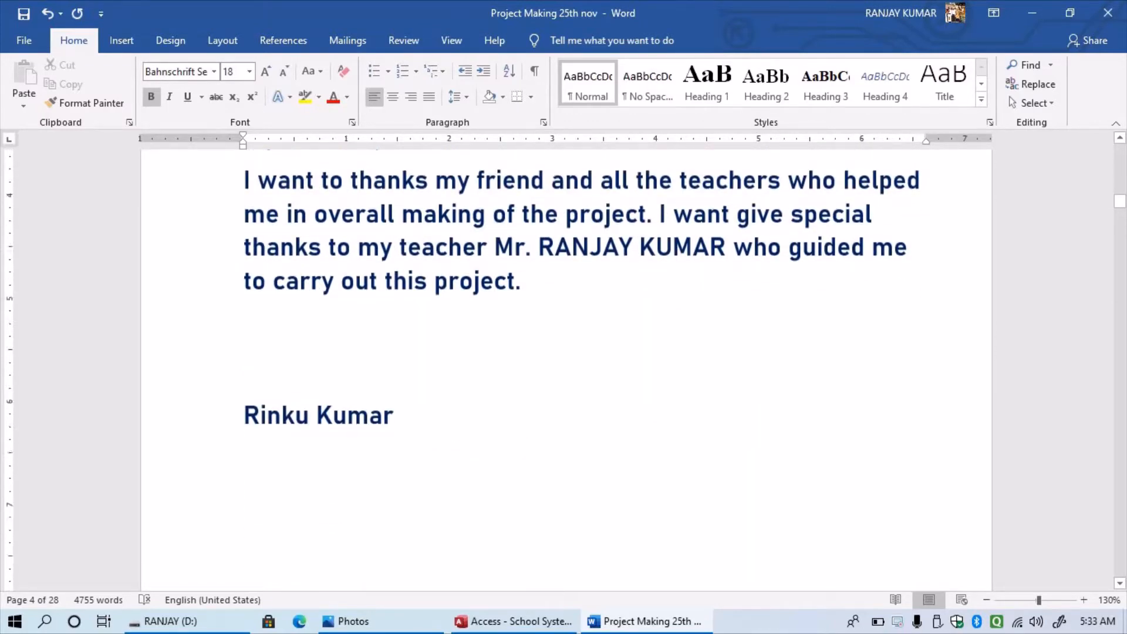
scroll(566, 361, down, 10)
scroll(566, 370, down, 10)
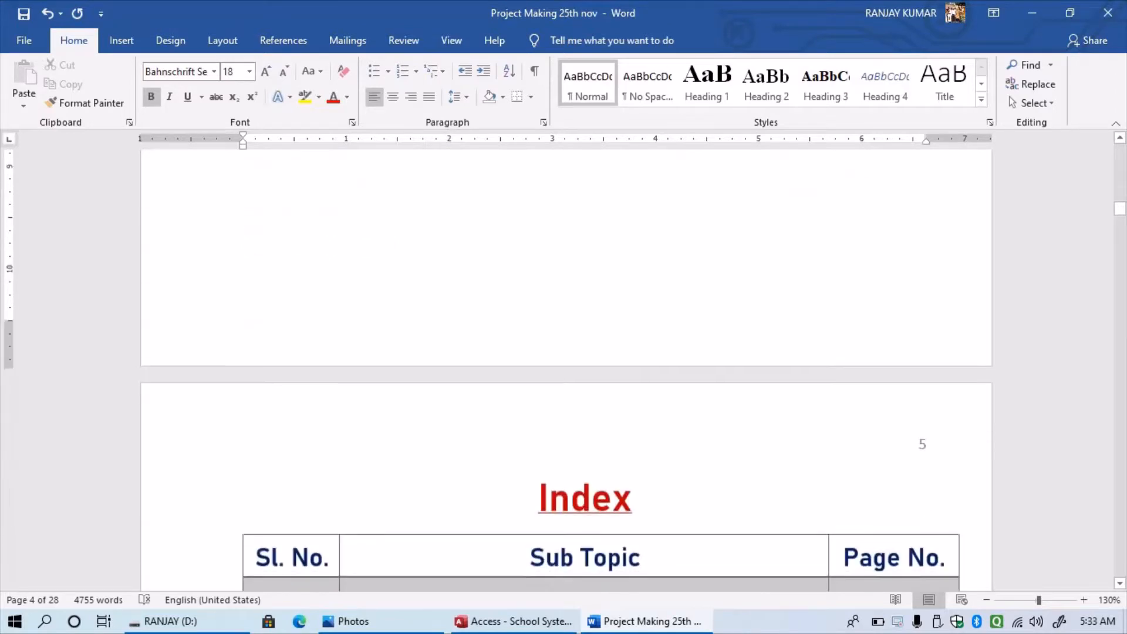
scroll(567, 362, up, 2)
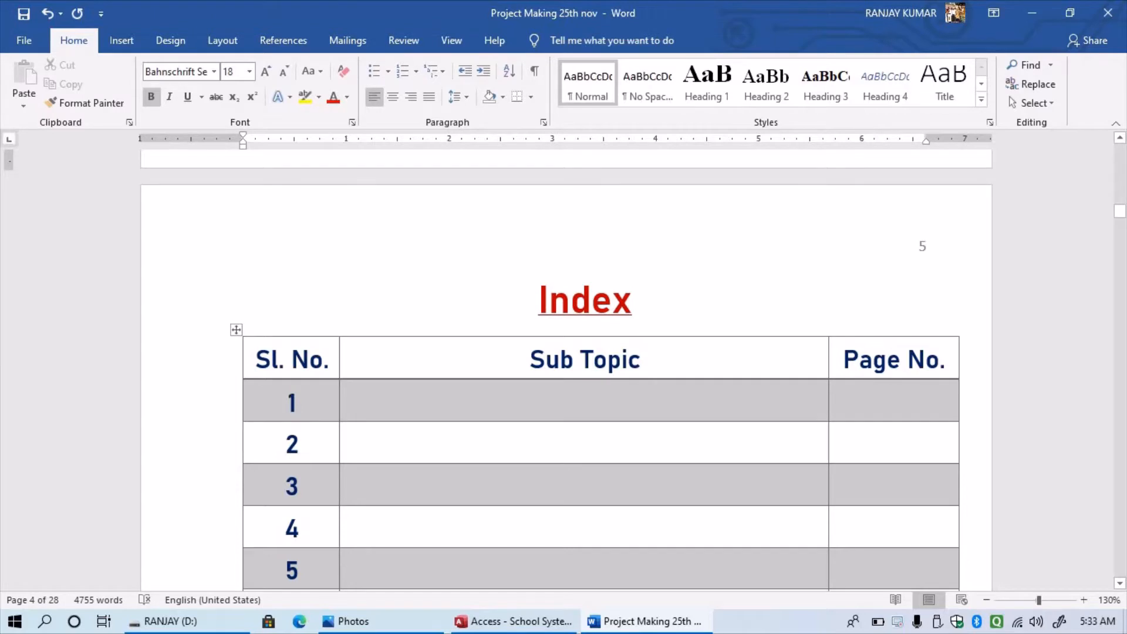
scroll(566, 370, down, 2)
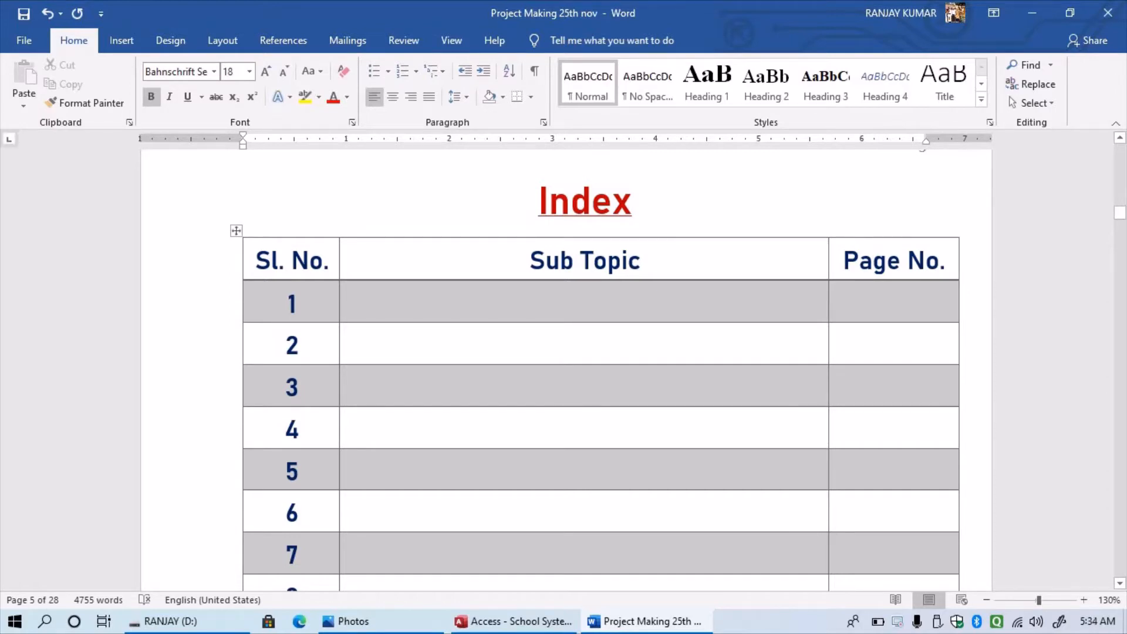
scroll(563, 365, up, 3)
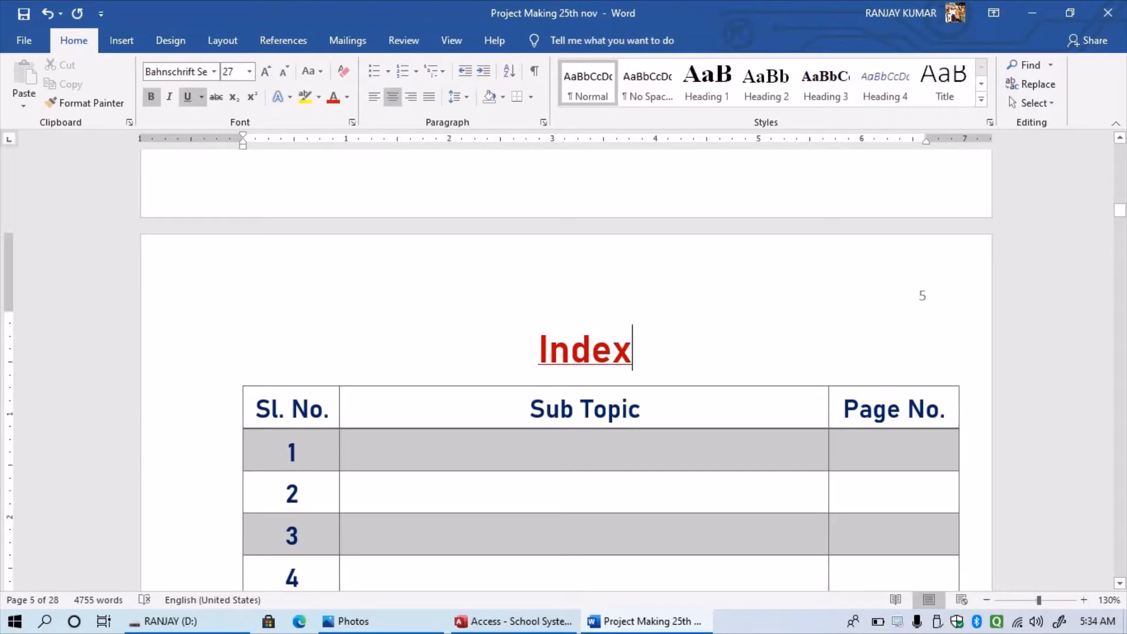
- Scroll up to page 1's Student Profile, then back down to the synopsis ending on page 3
scroll(564, 364, up, 15)
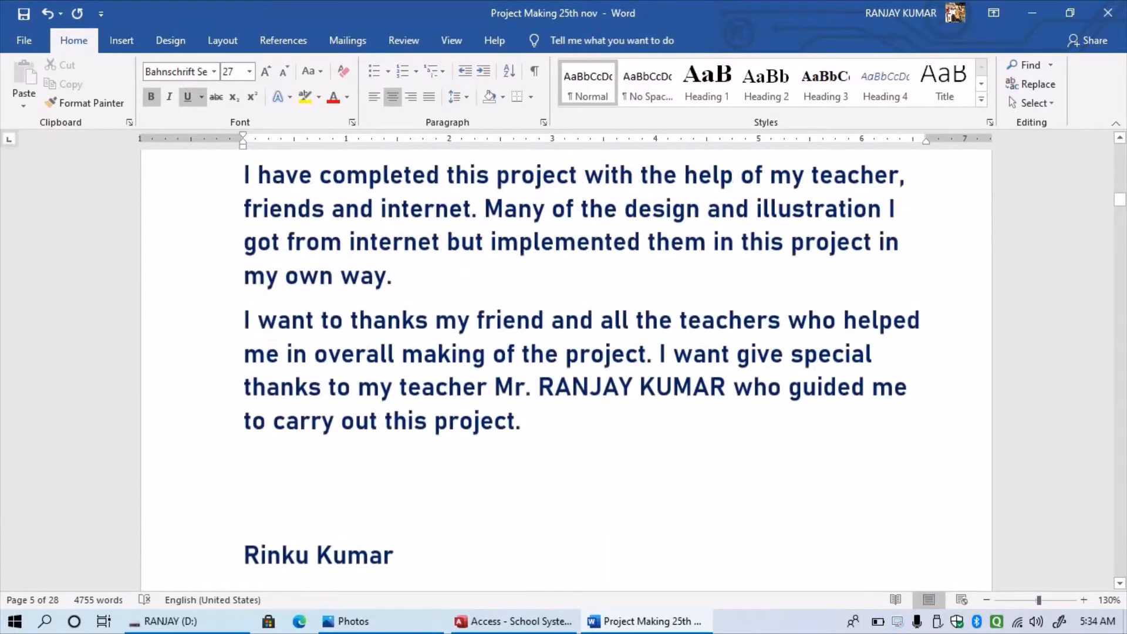
scroll(564, 364, up, 15)
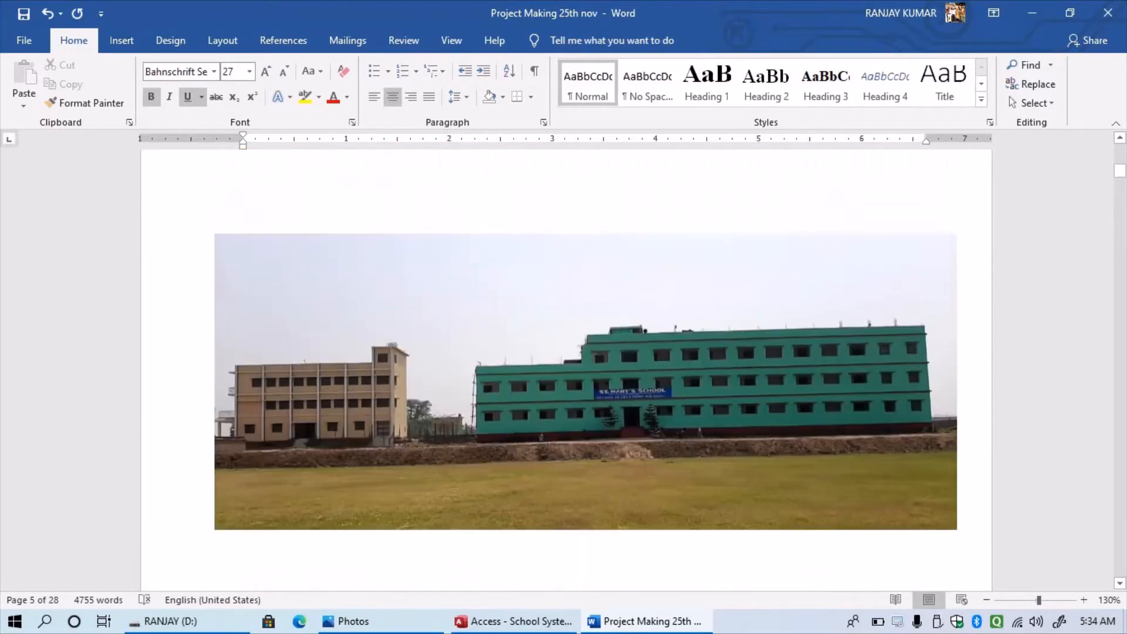
scroll(564, 364, up, 15)
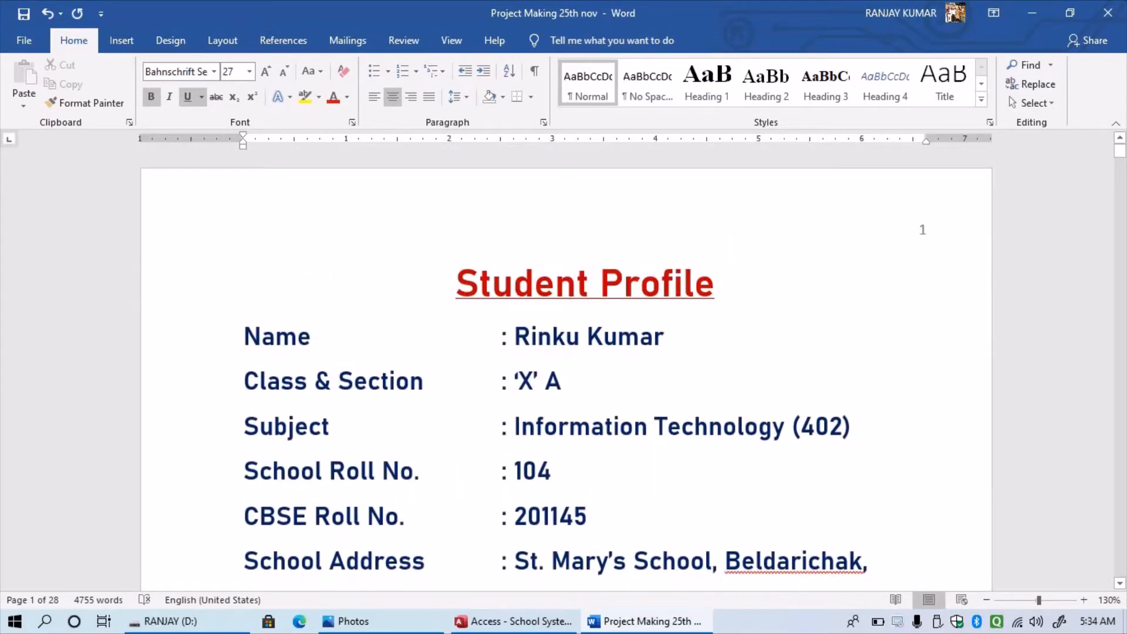
scroll(564, 370, down, 15)
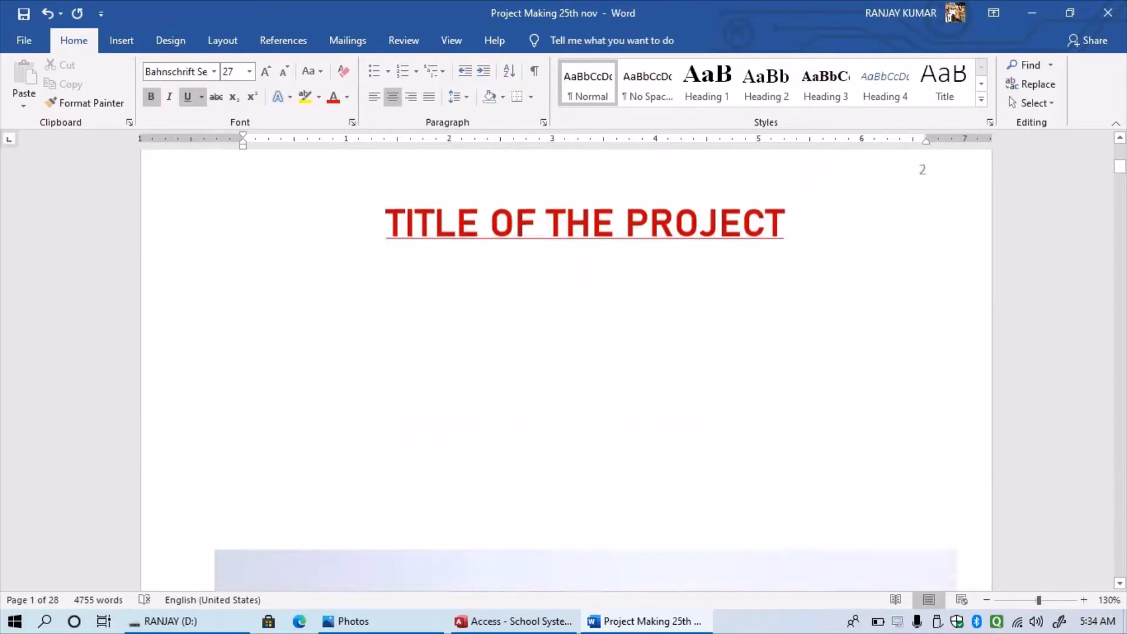
scroll(564, 364, down, 15)
scroll(564, 365, up, 4)
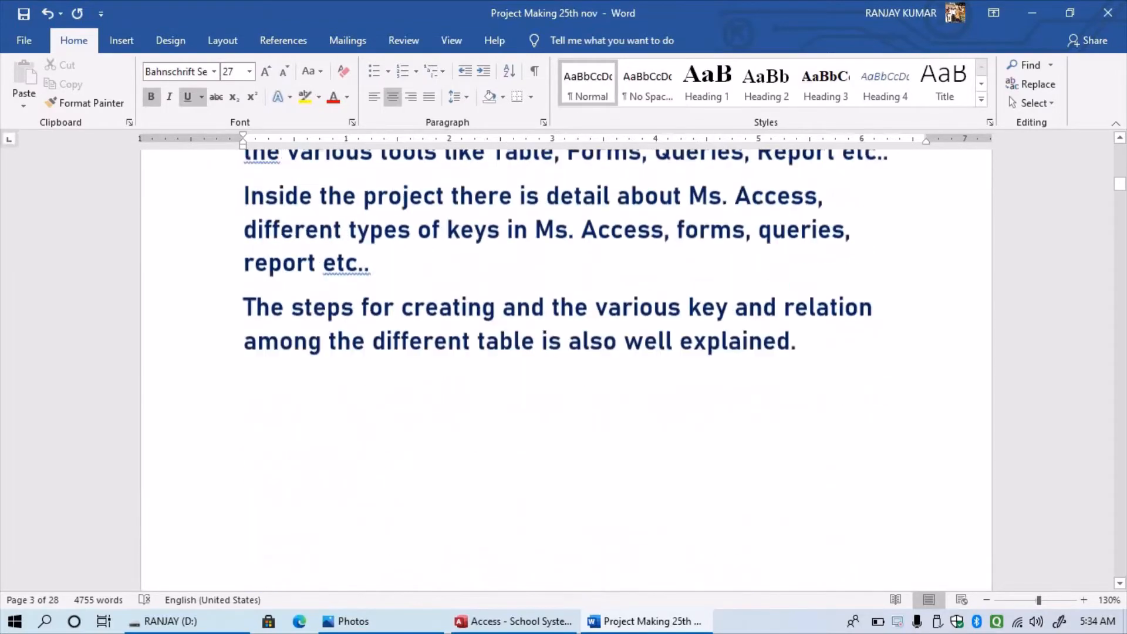
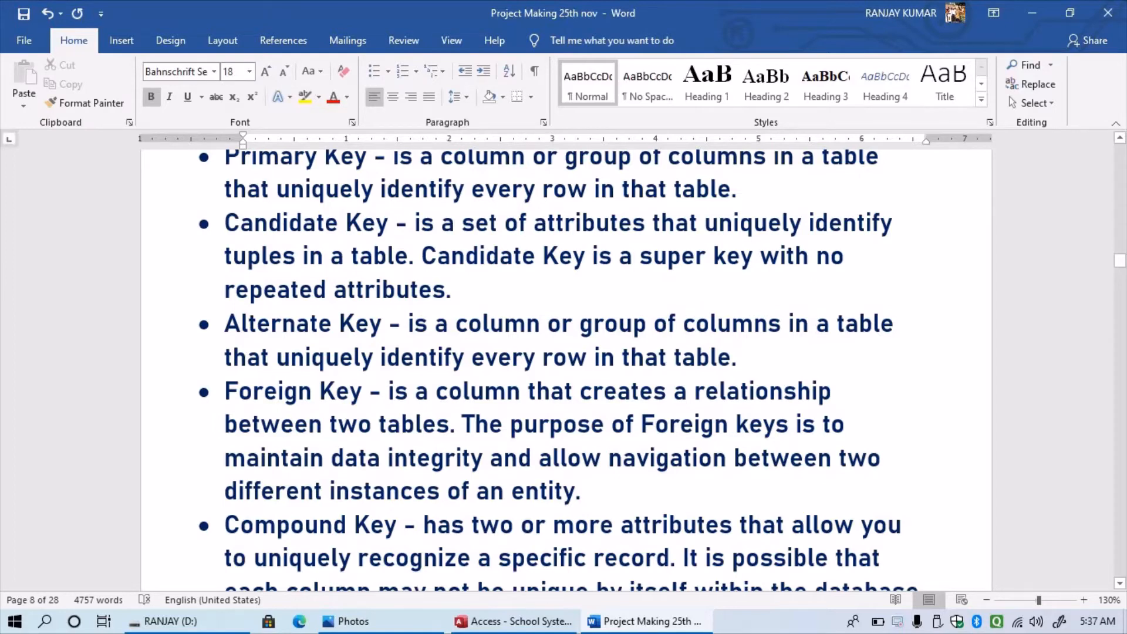
- On page 9, correct 'fields or fields' to 'field or fields' in the primary key paragraph
scroll(561, 370, down, 1)
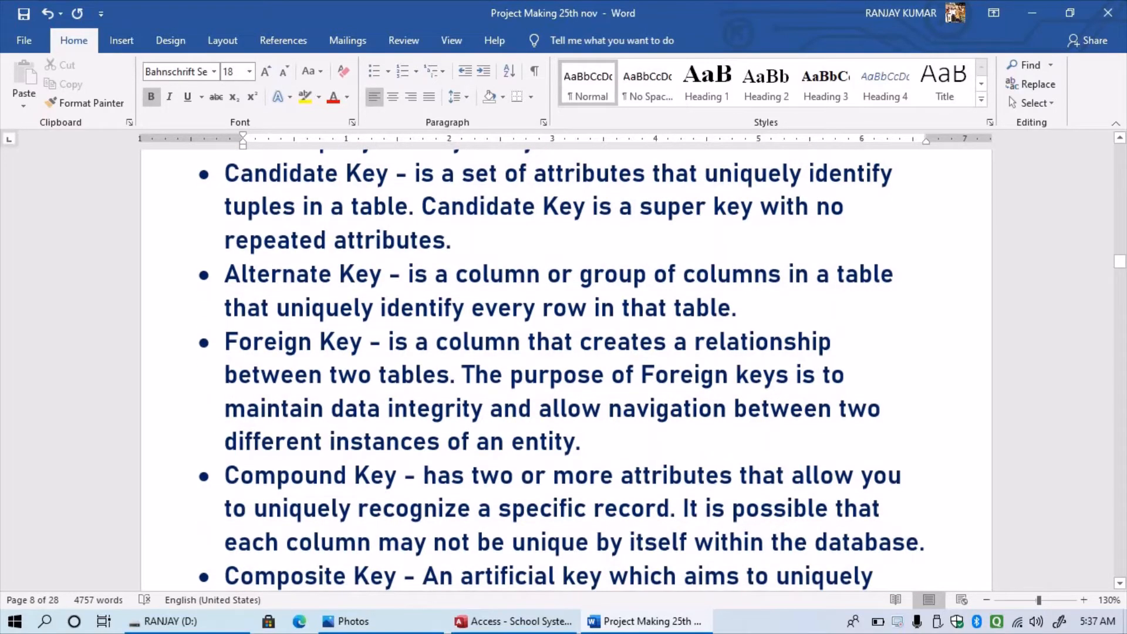
scroll(561, 370, down, 1)
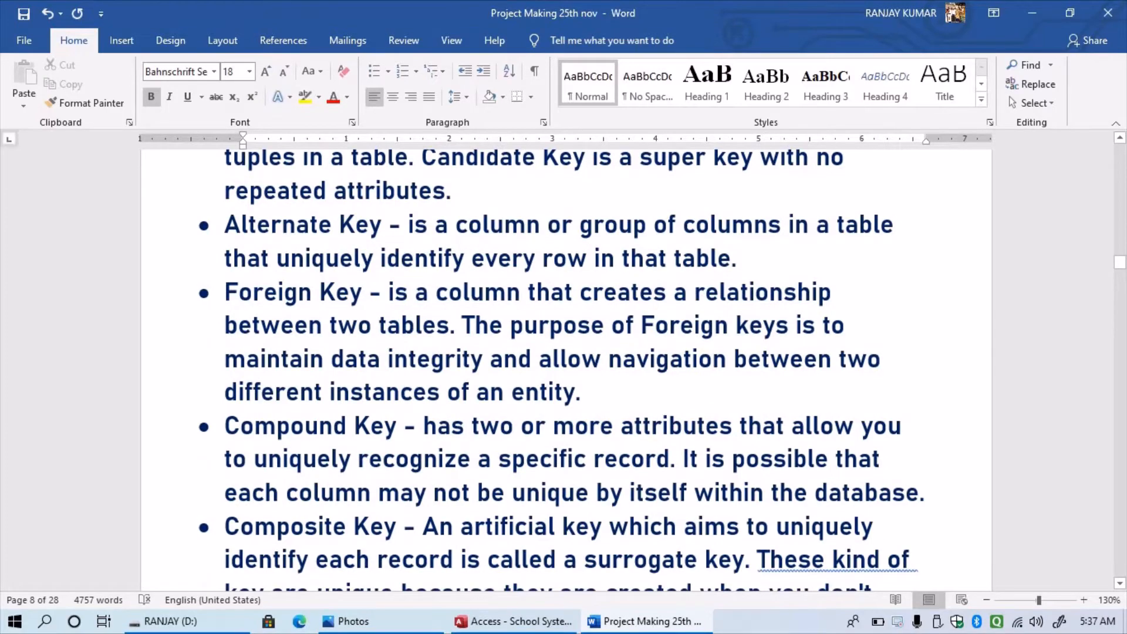
scroll(560, 370, down, 3)
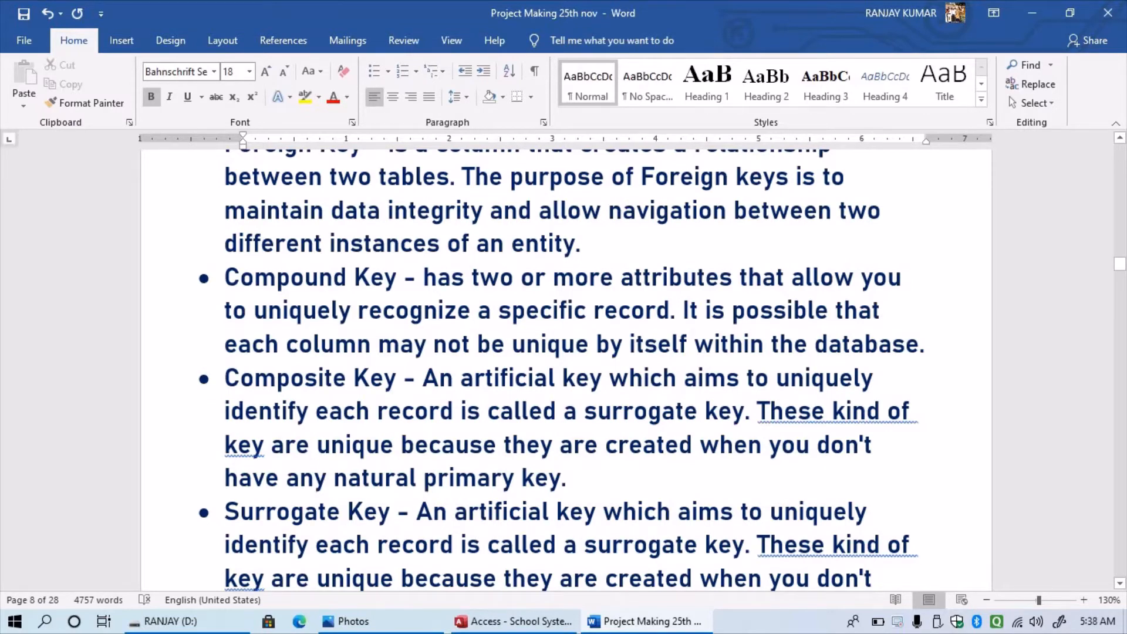
scroll(560, 370, down, 6)
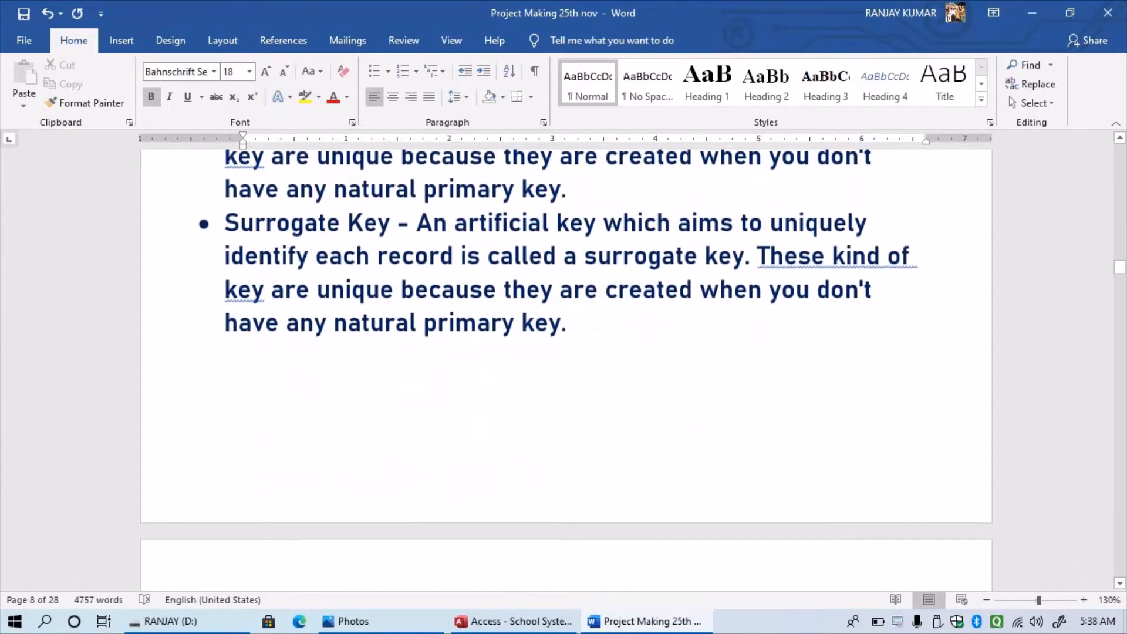
scroll(561, 369, down, 3)
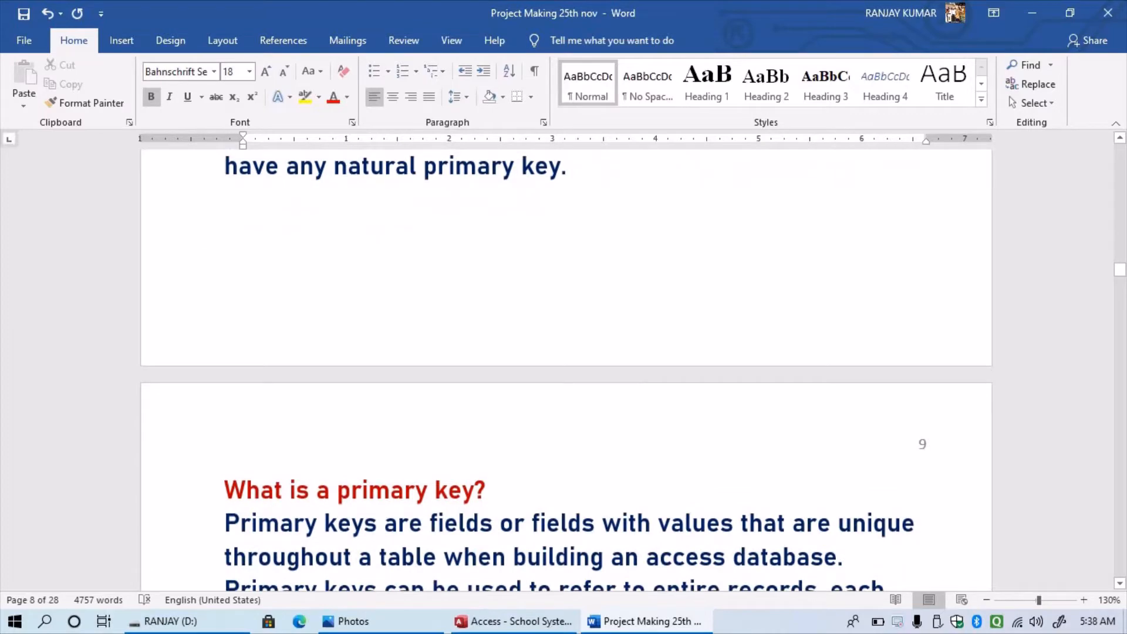
scroll(567, 373, down, 2)
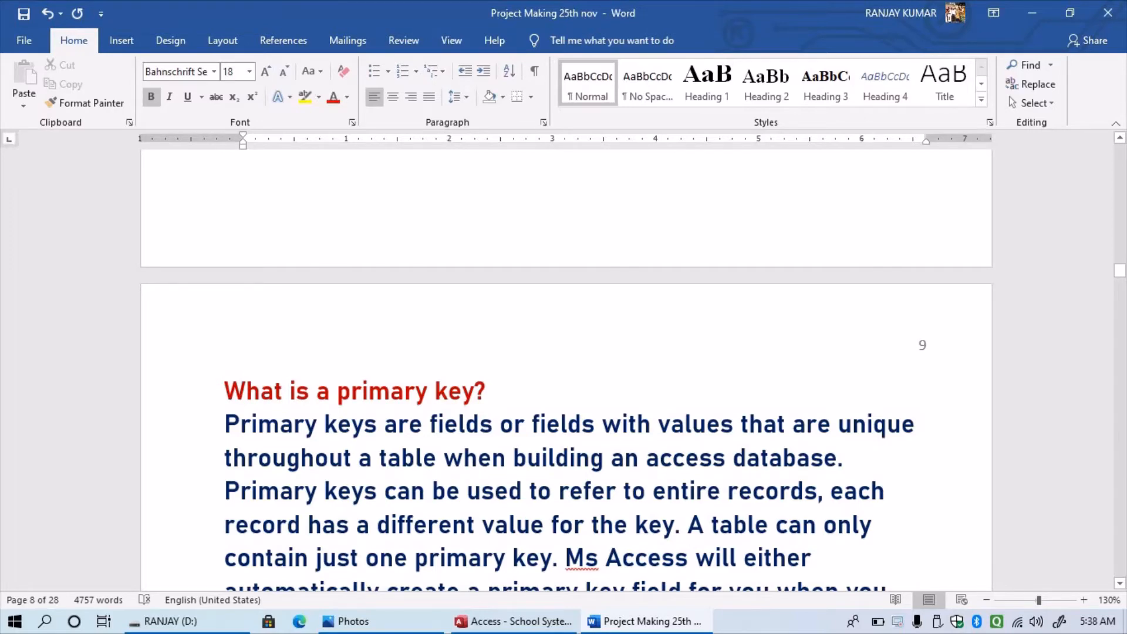
drag(480, 424, 492, 424)
key(BackSpace)
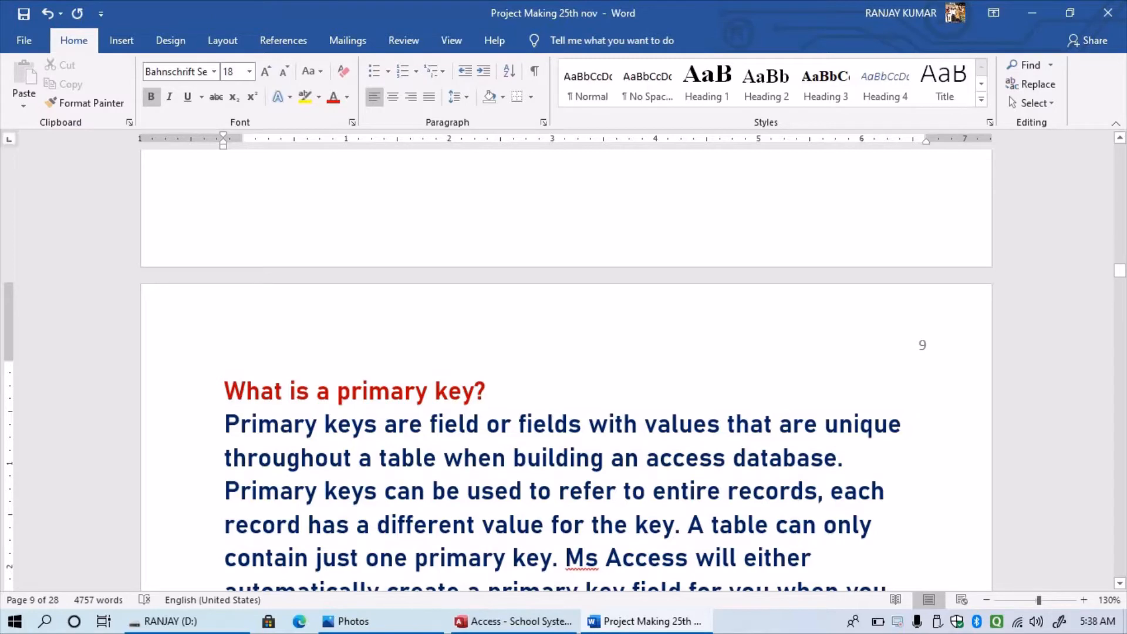
scroll(563, 405, down, 1)
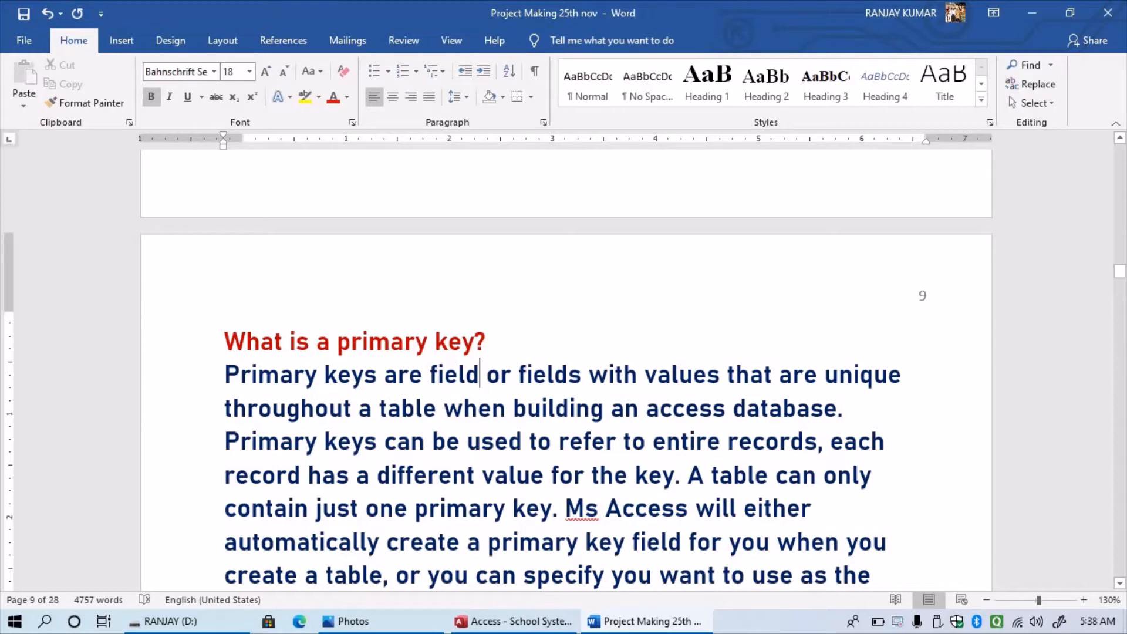
- In the School System database, try opening Registration's design and decline the read-only prompt
click(512, 621)
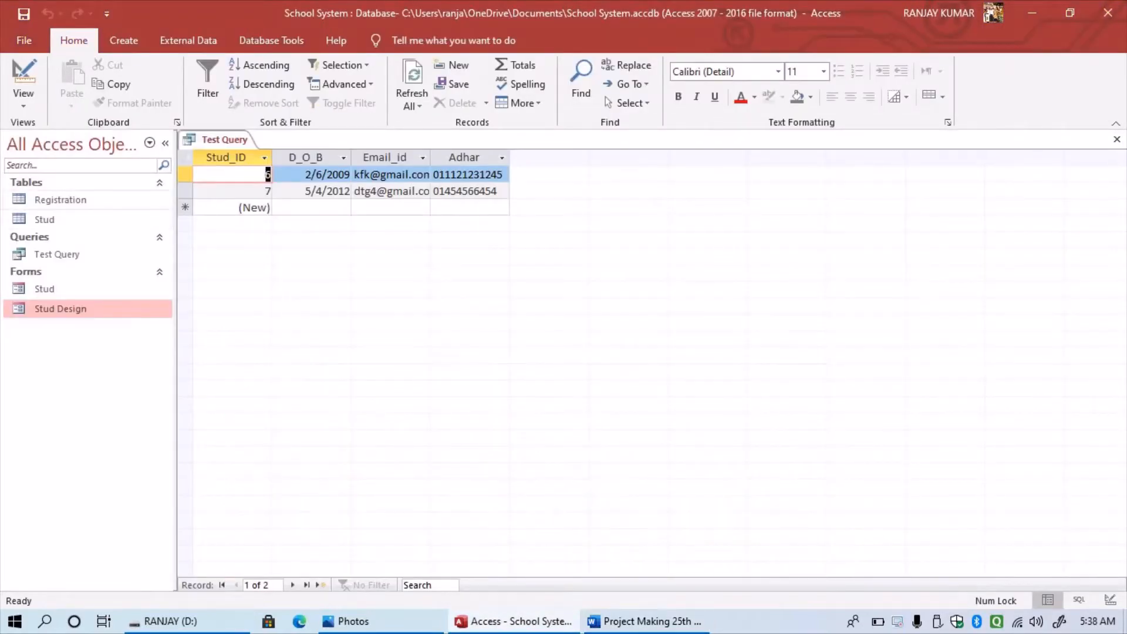
click(60, 200)
right_click(70, 200)
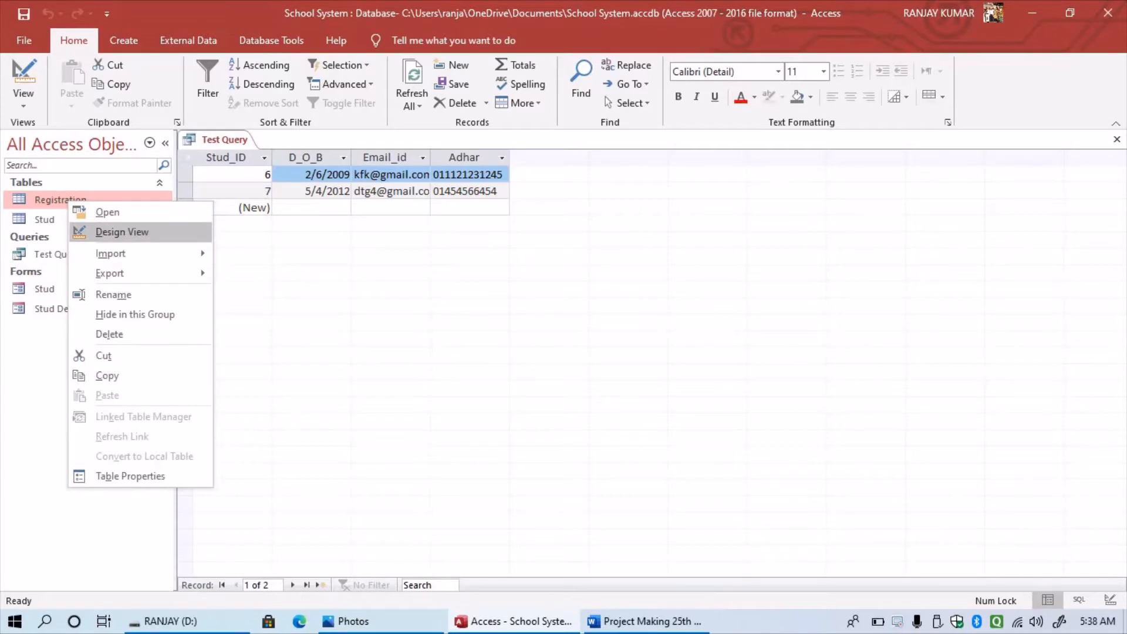
click(122, 232)
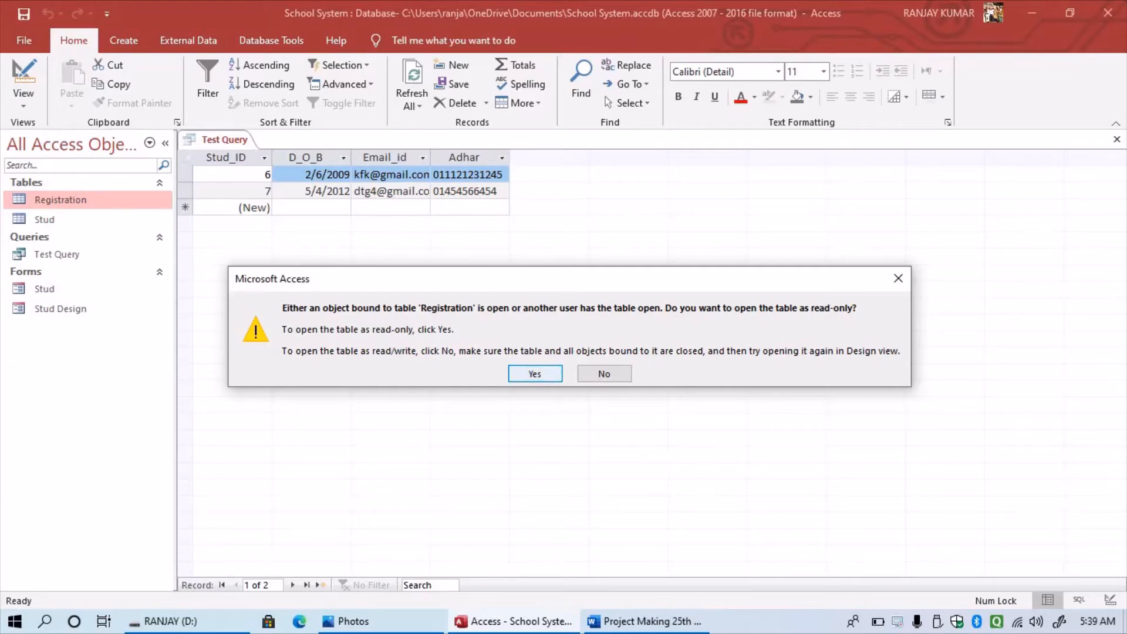
click(605, 374)
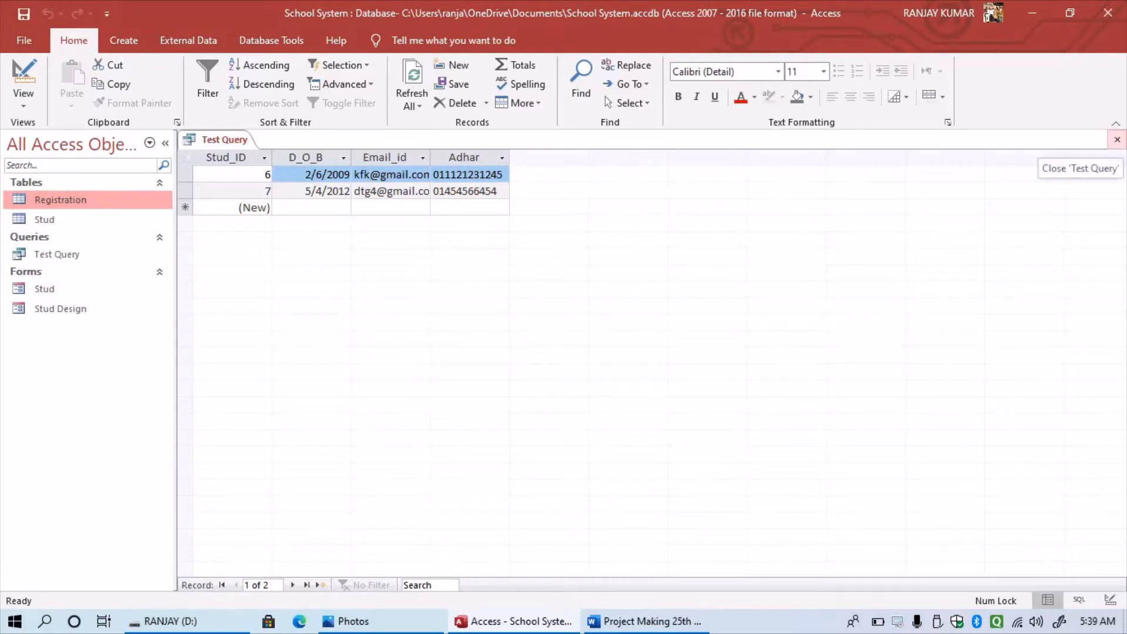
- Close Test Query and open the Registration table in Design View
click(1118, 139)
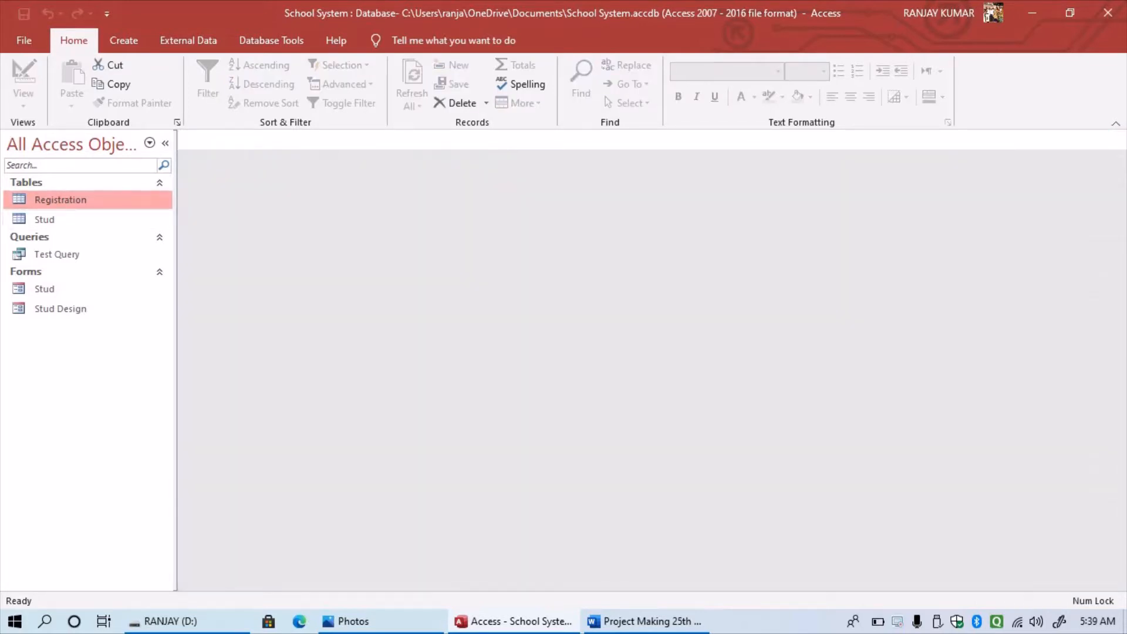
right_click(82, 203)
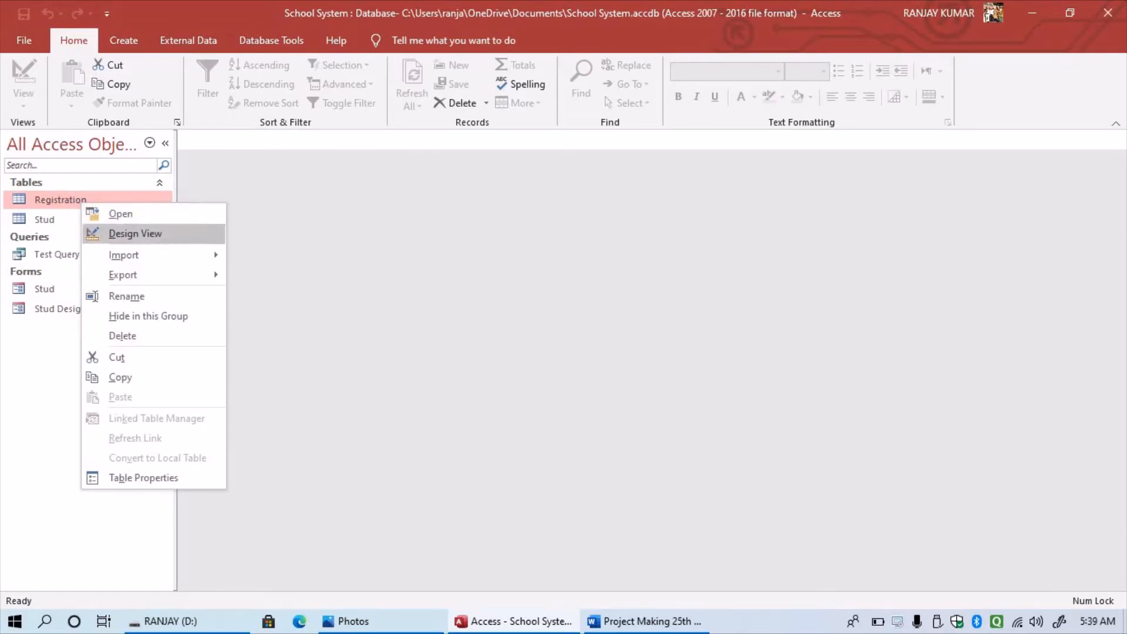
click(135, 233)
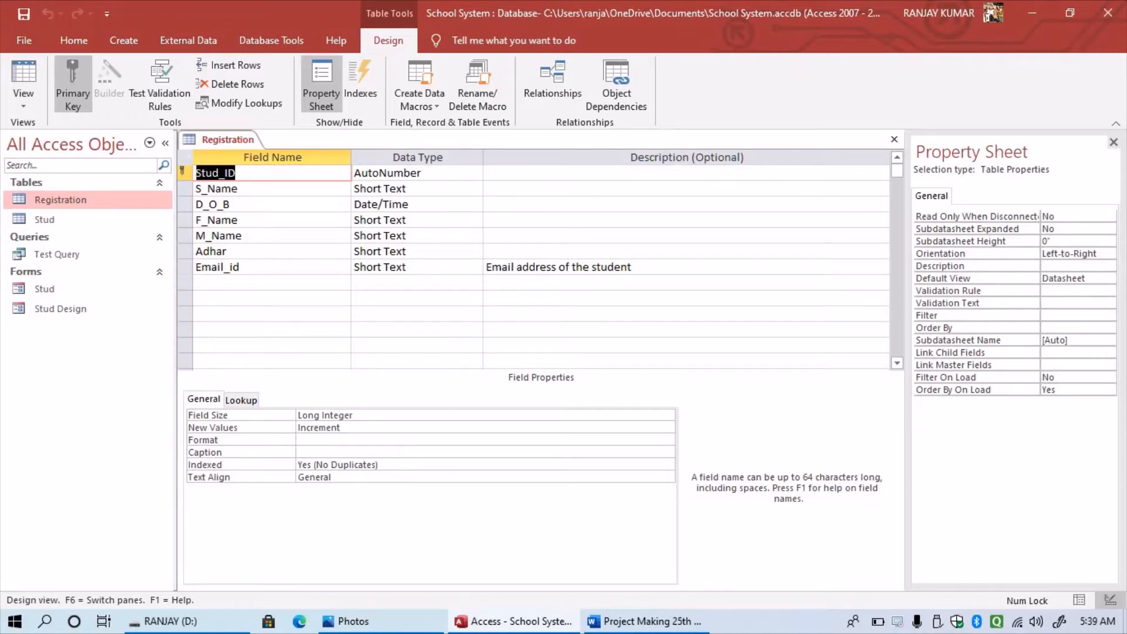
- Give the Stud_ID field the description 'Identity of the student'
click(587, 173)
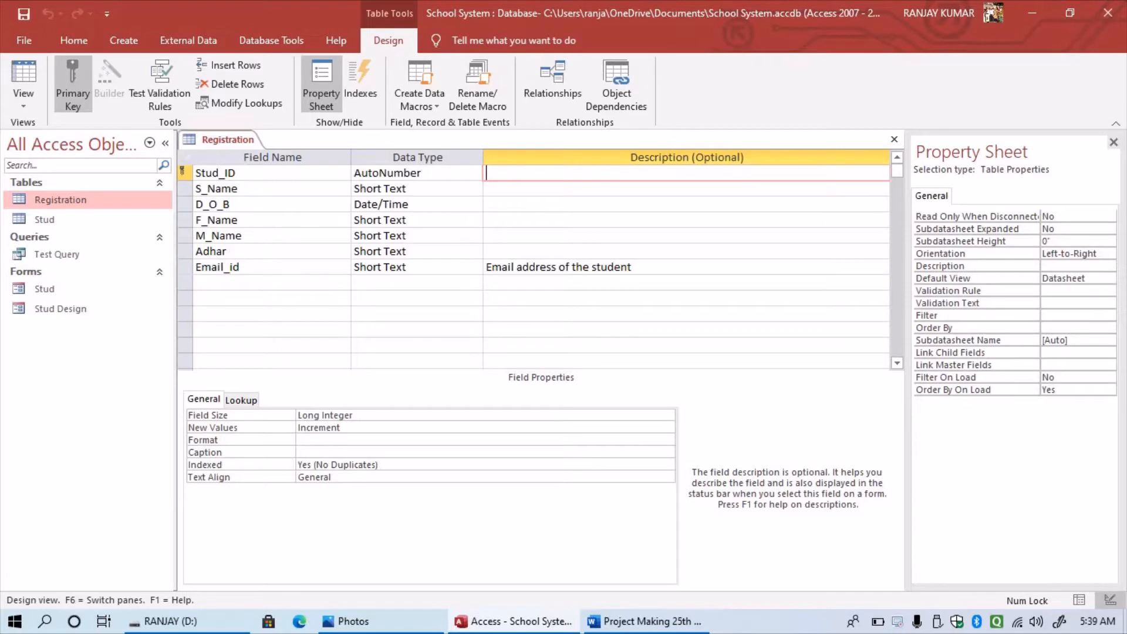
text(S)
key(BackSpace)
text(In)
key(BackSpace)
text(dentity of th)
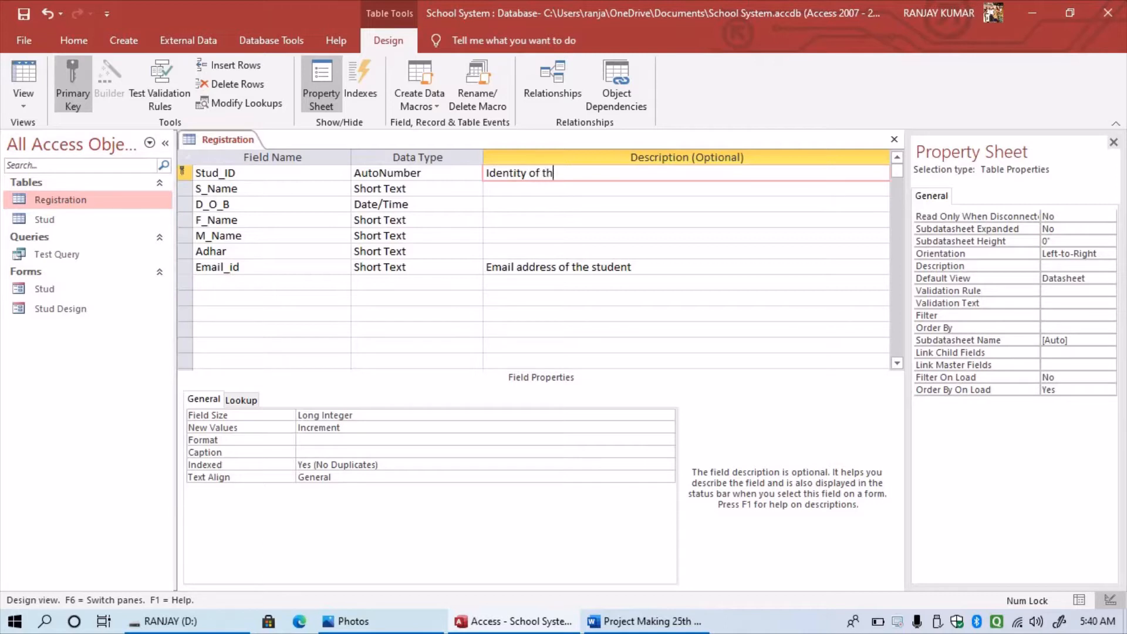
text(e student)
- Re-apply Stud_ID as primary key, hide the Property Sheet, and close the Registration design
click(73, 82)
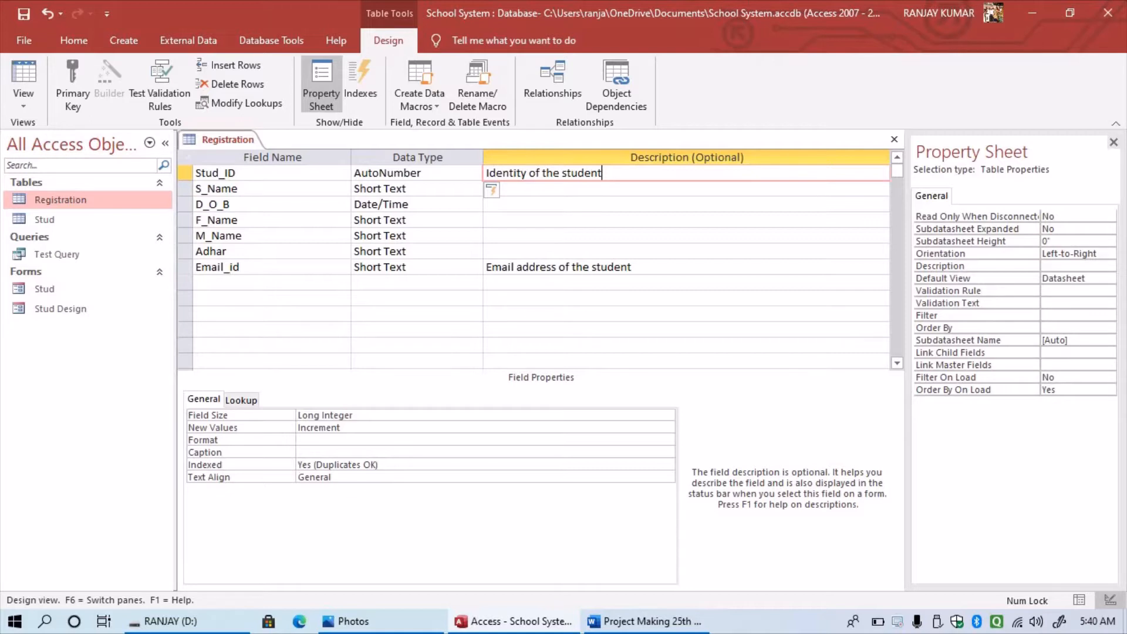
click(185, 173)
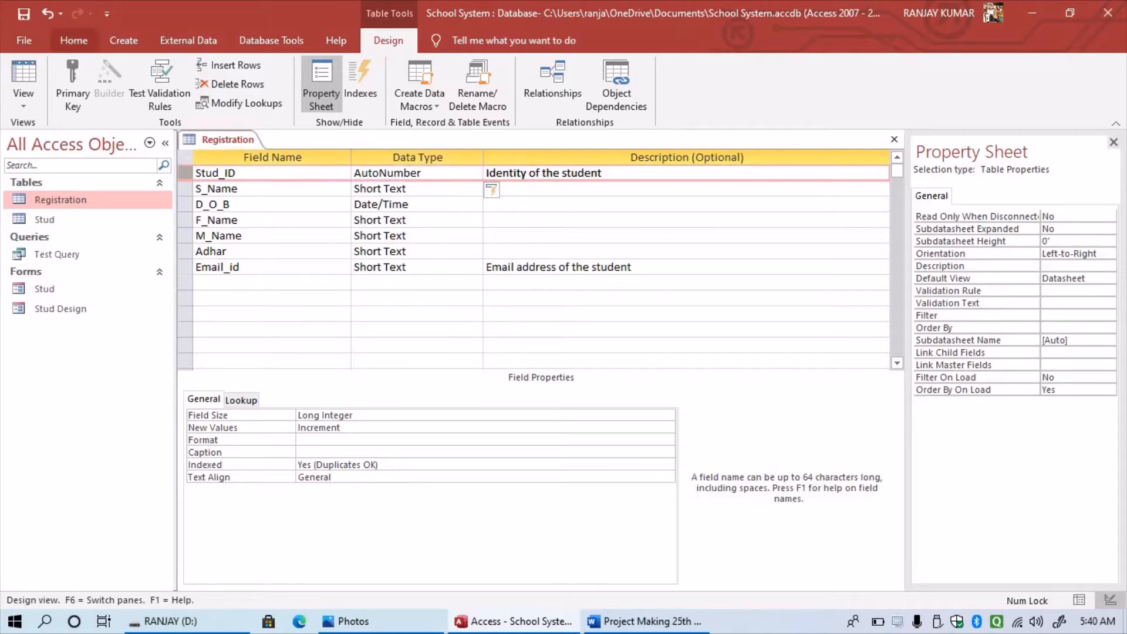
click(72, 82)
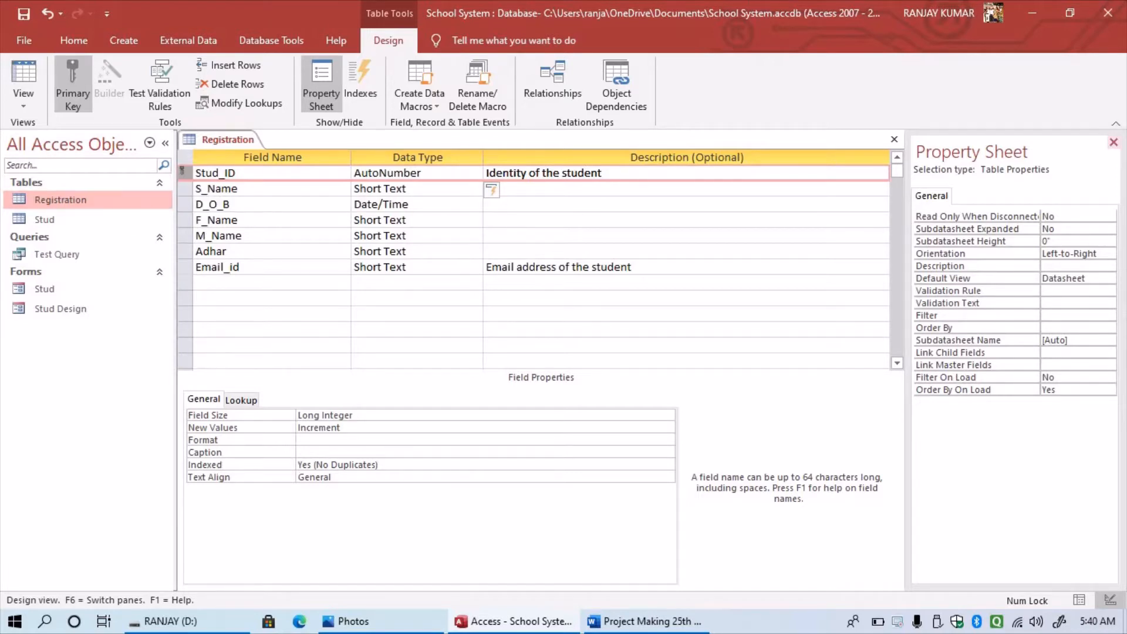
click(1114, 142)
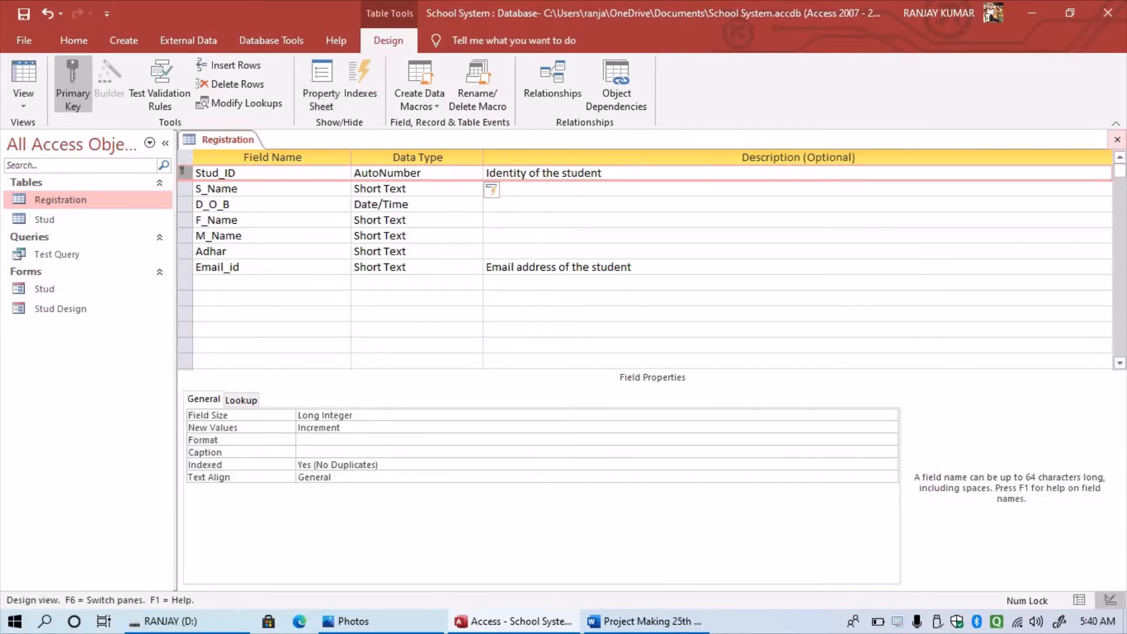
click(1117, 140)
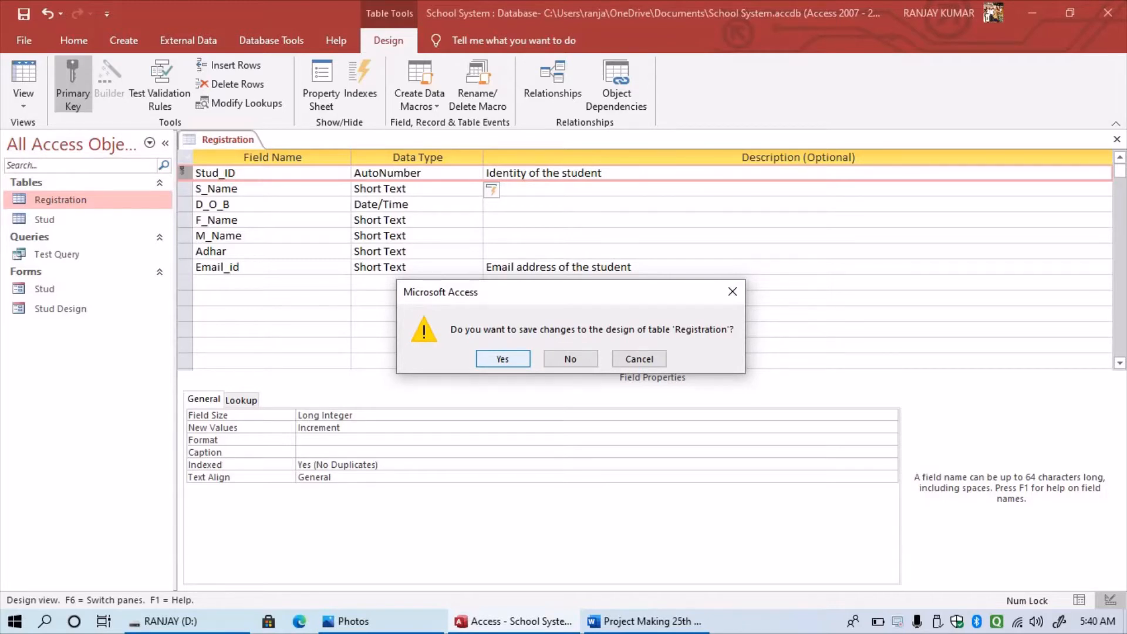
- Save the Registration design, open its datasheet, and move to the new record row
key(Return)
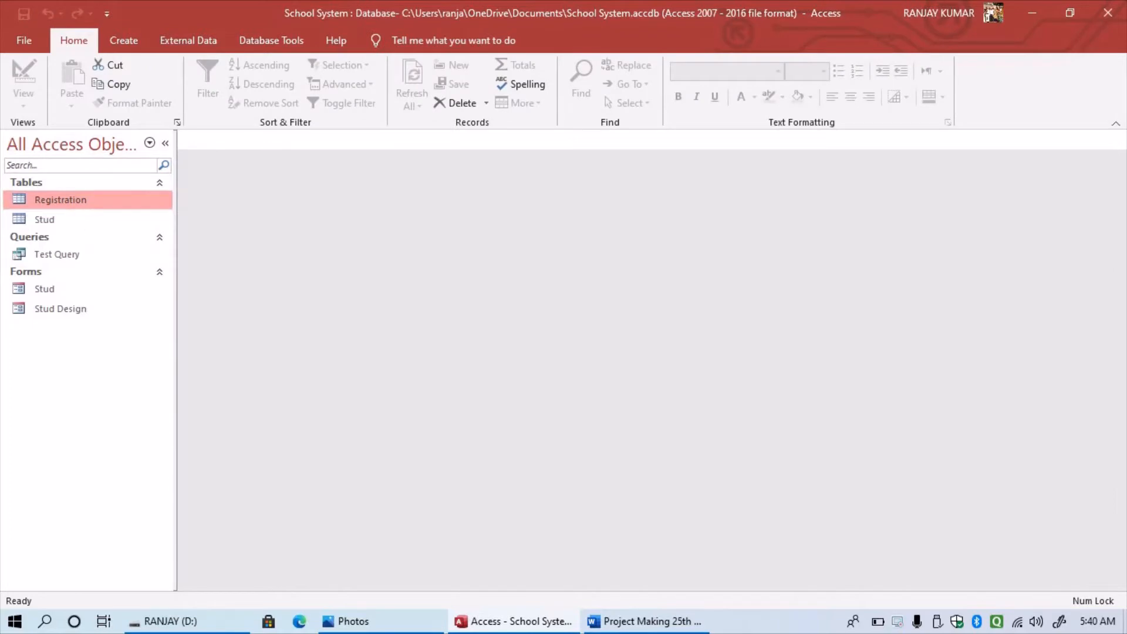
right_click(27, 199)
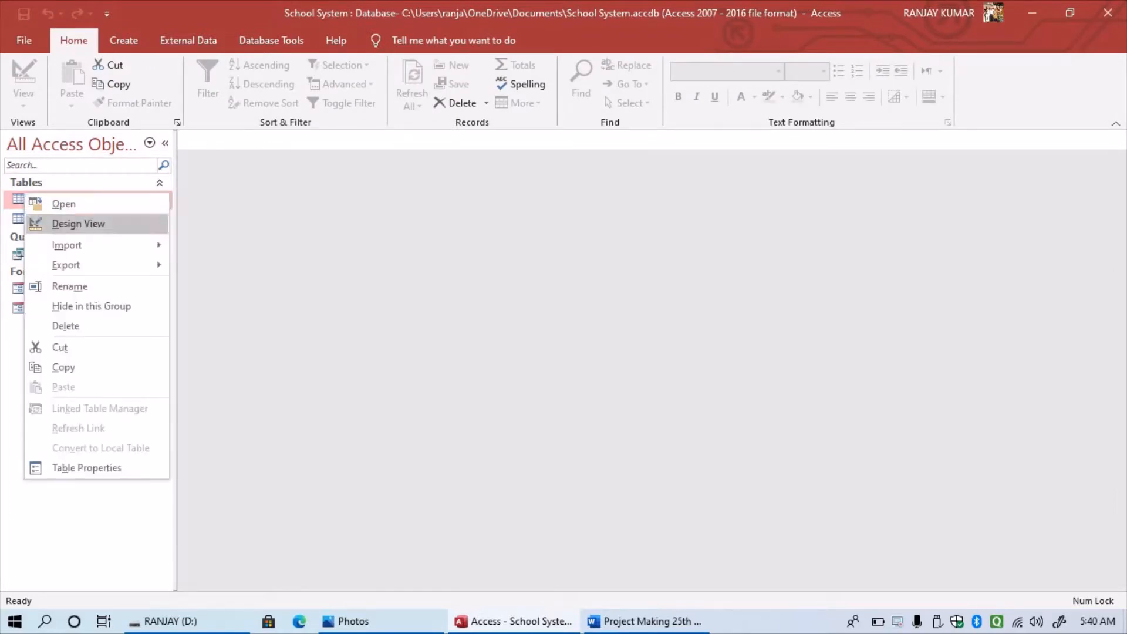
click(59, 203)
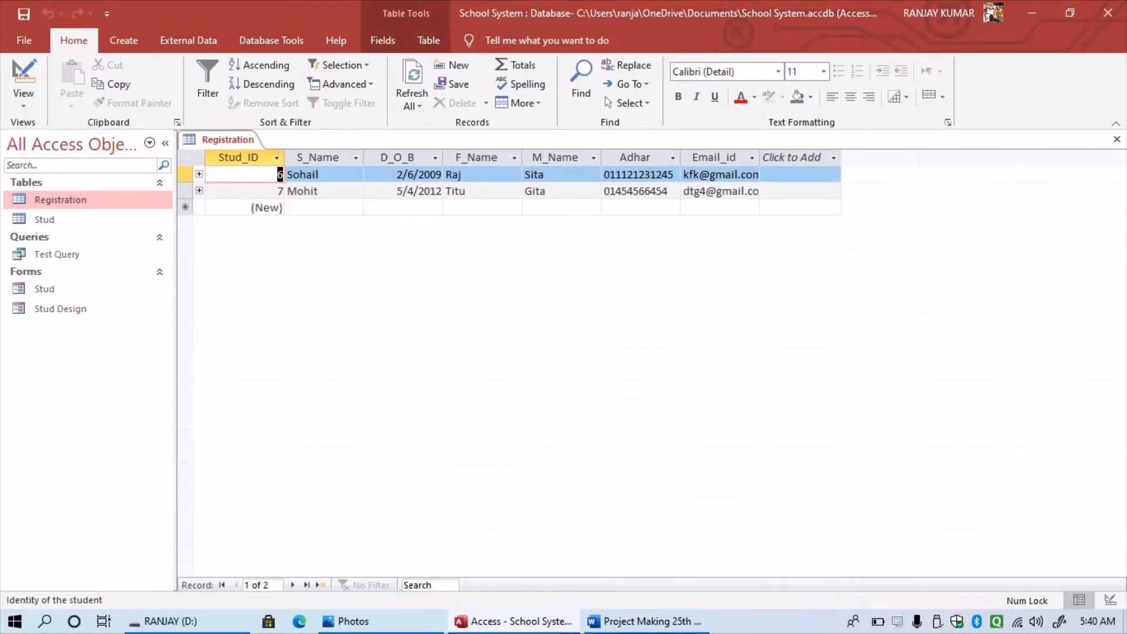
click(321, 192)
key(Tab)
key(Tab)
key(Tab)
key(Tab)
key(Tab)
key(Tab)
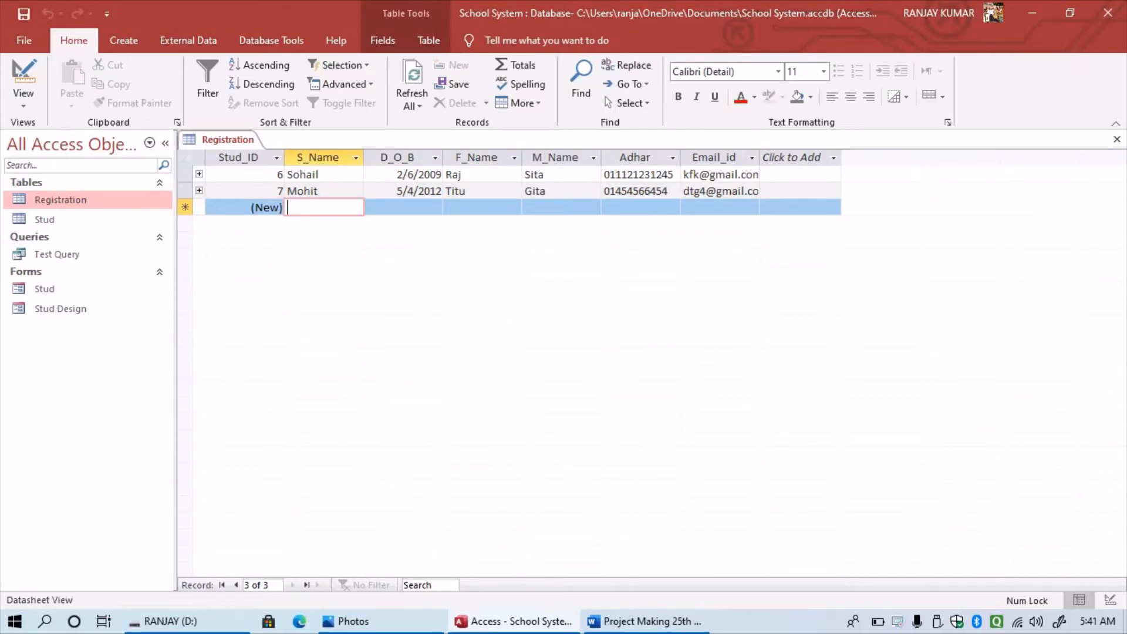
- Enter the student's name and a date of birth in record 8
text(ya)
key(Caps_Lock)
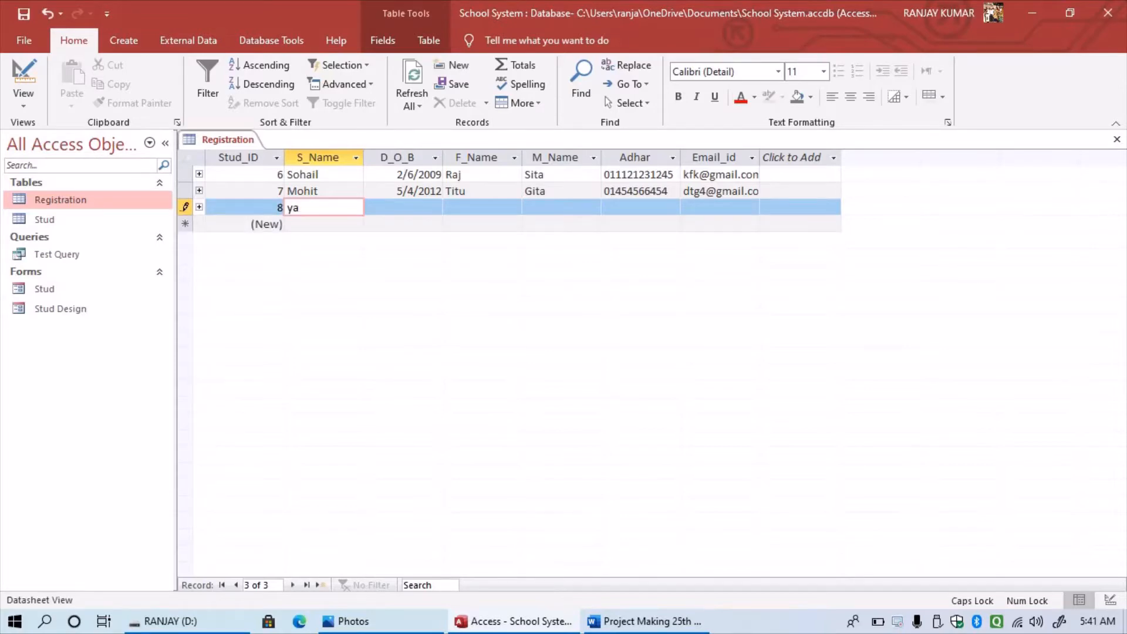
key(Caps_Lock)
key(BackSpace)
key(BackSpace)
text(Yanu)
key(Tab)
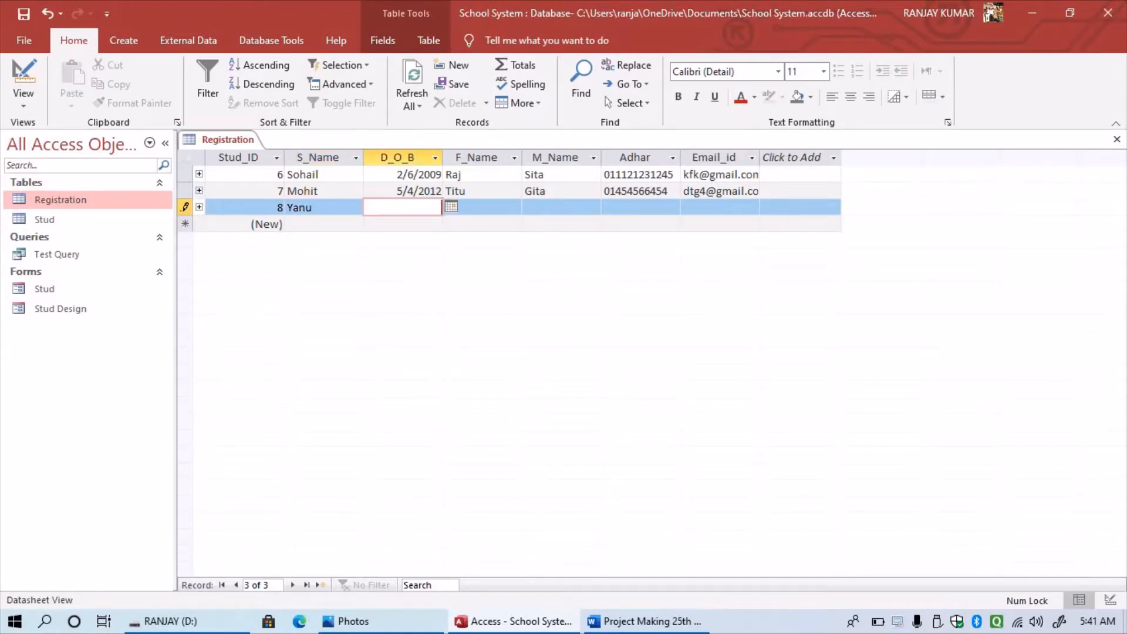
text(8/6/2020)
- Add the father's name, correct the birth date to 8/6/2010, and add the mother's name
key(Tab)
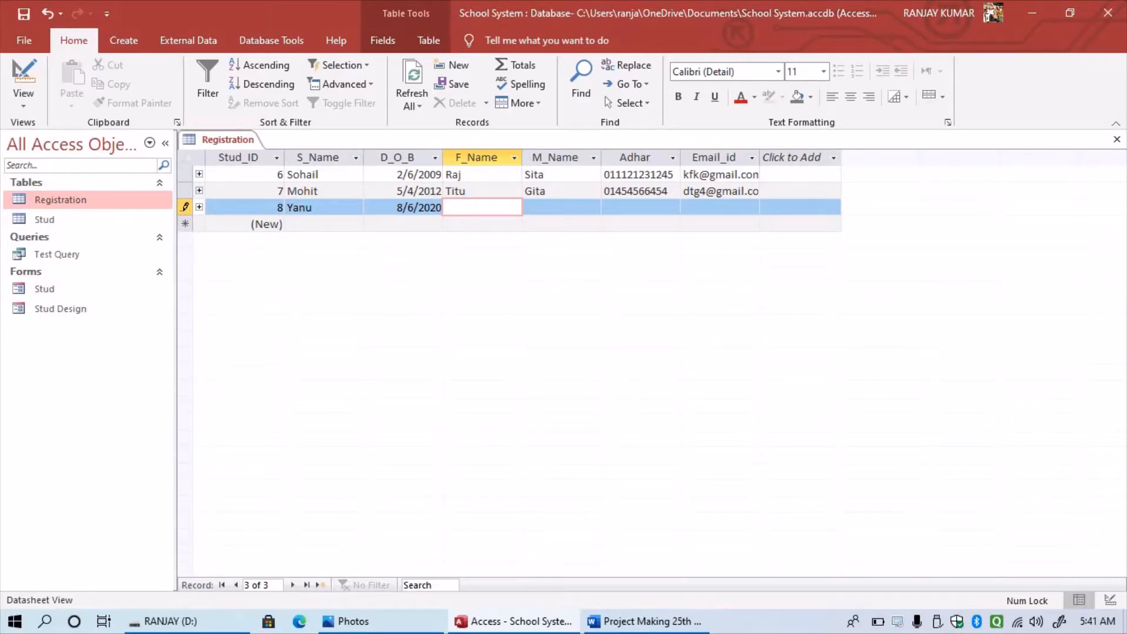
text(ritu)
click(437, 208)
key(BackSpace)
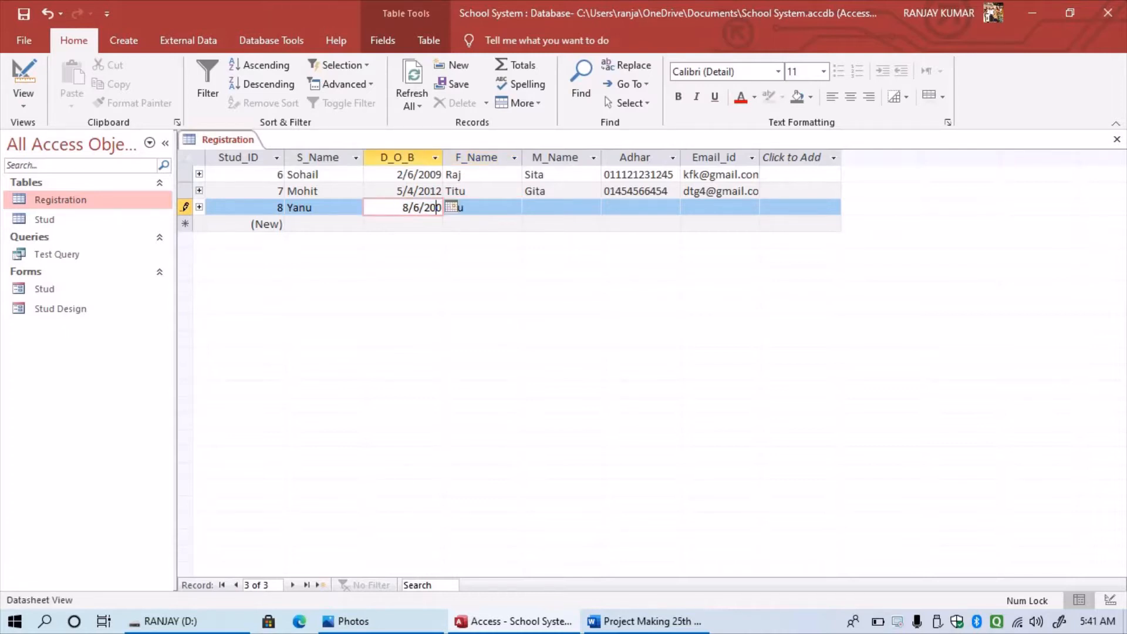
text(1)
click(561, 208)
text(y)
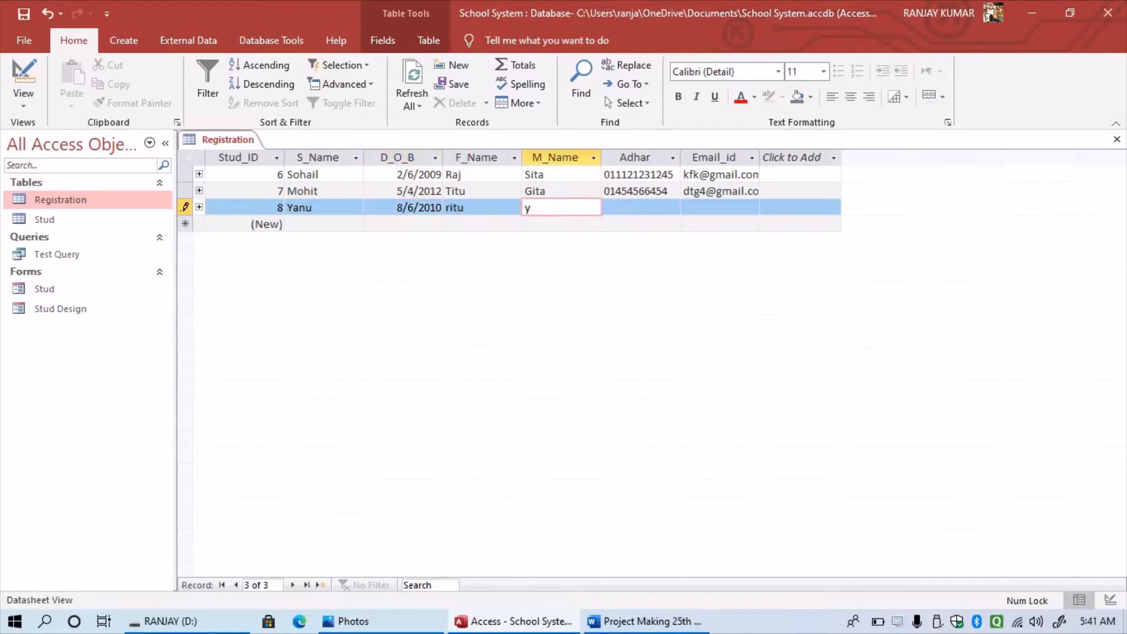
key(BackSpace)
text(Moni)
- Enter the Aadhaar number and e-mail address, save record 8, and return to Word
key(Tab)
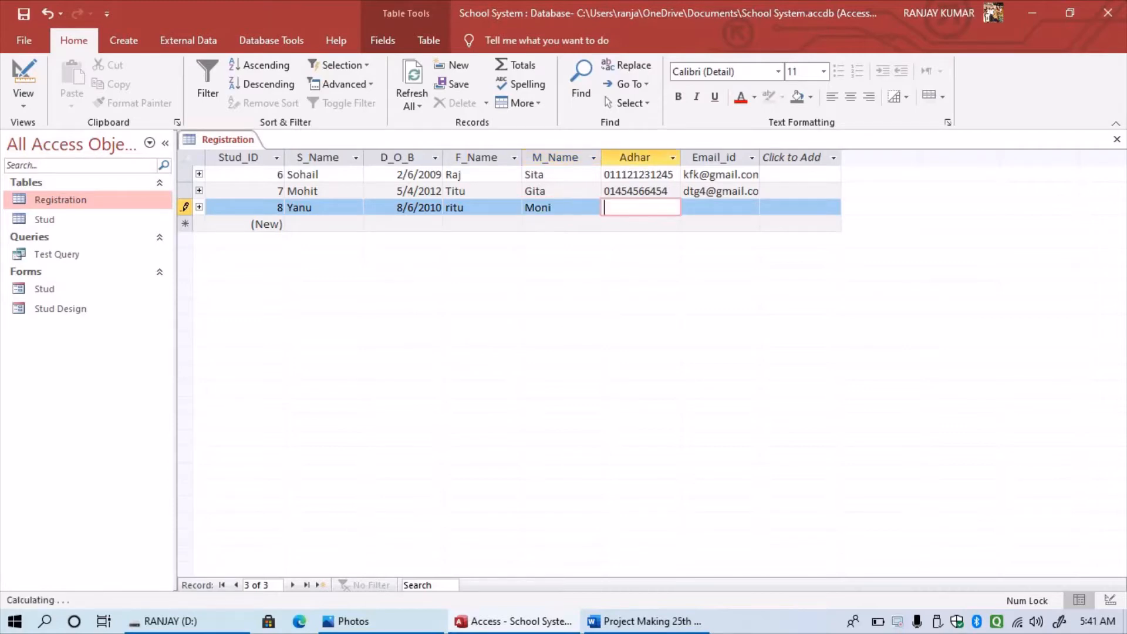
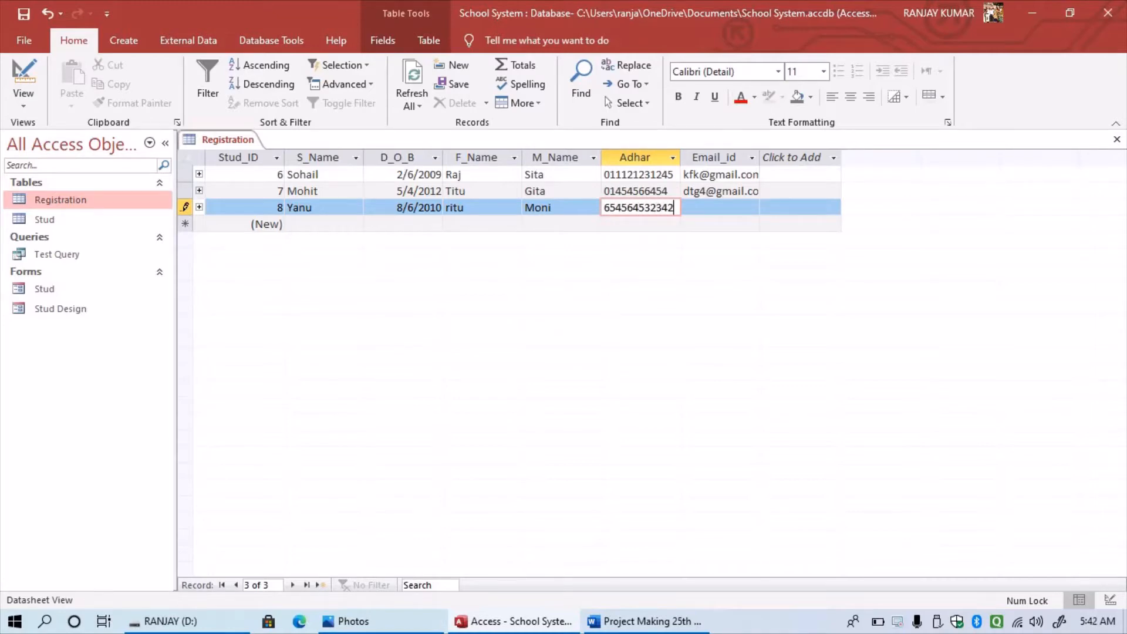
key(Tab)
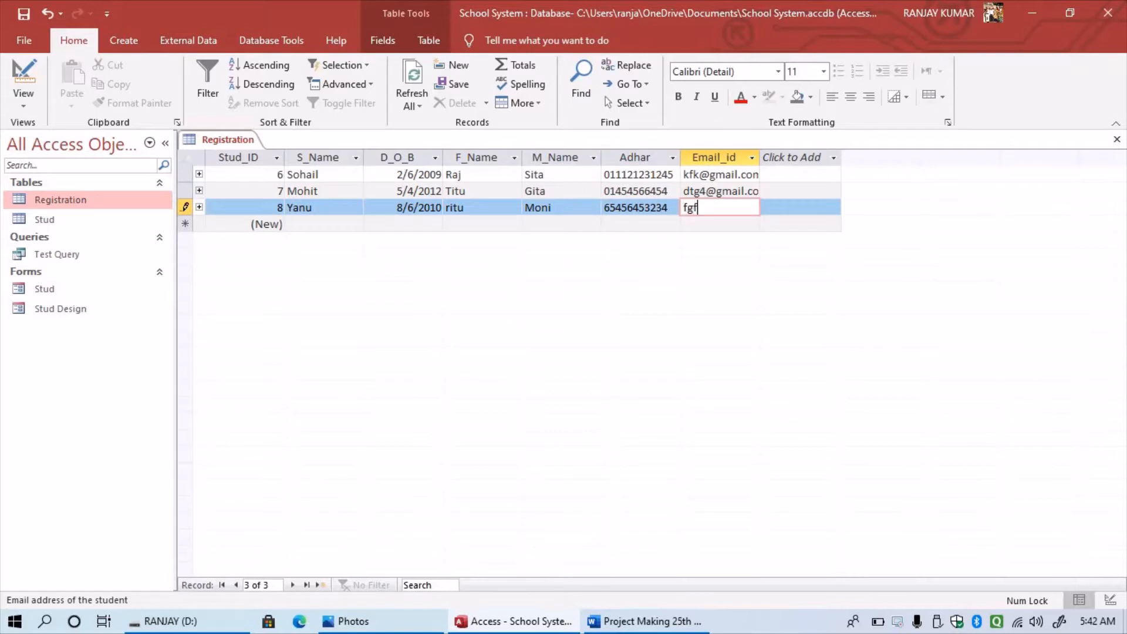
key(Return)
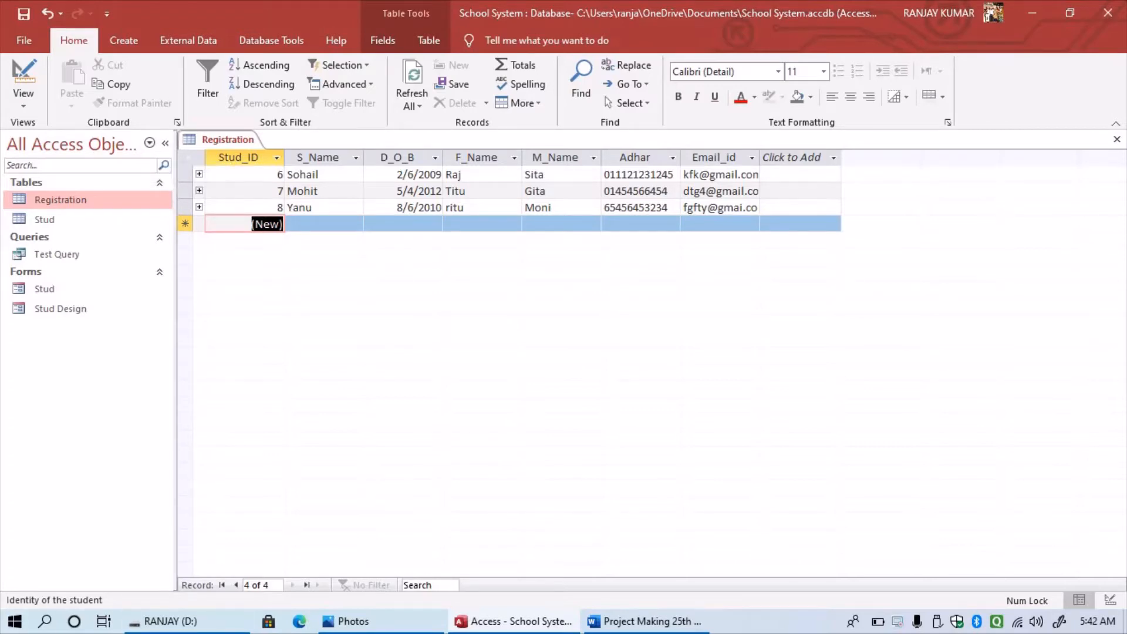
click(645, 621)
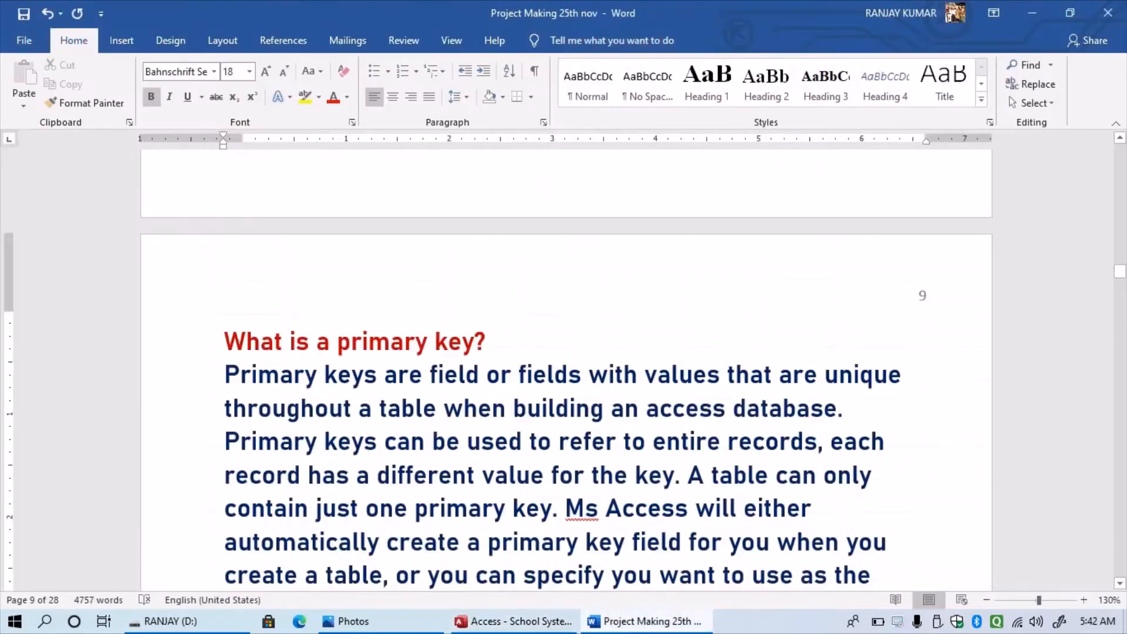
scroll(564, 379, down, 1)
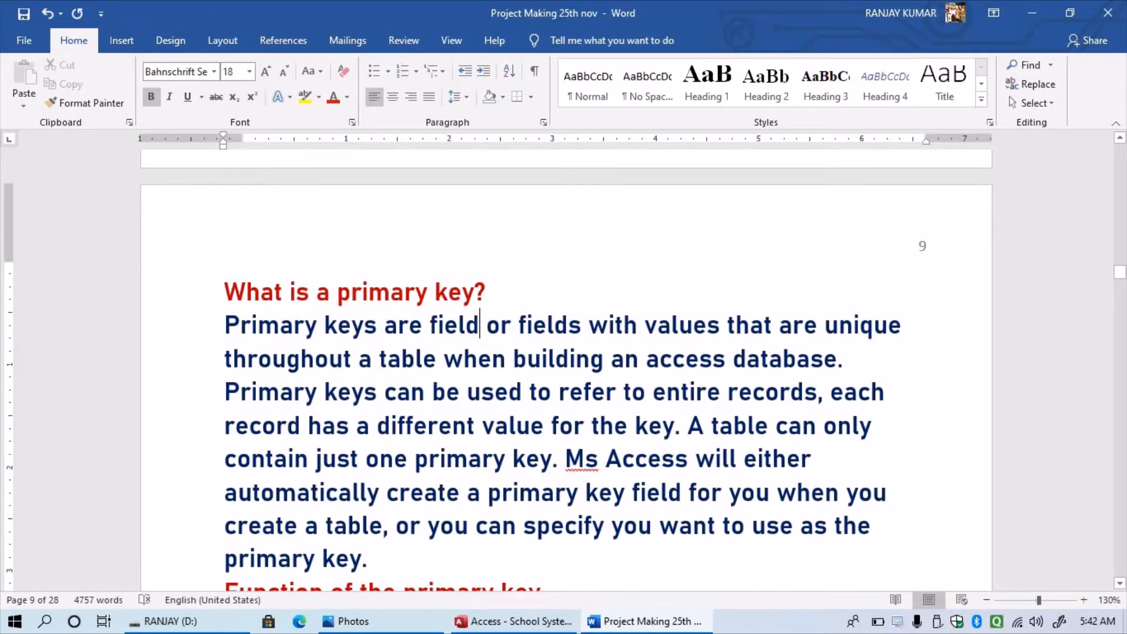
scroll(564, 379, down, 1)
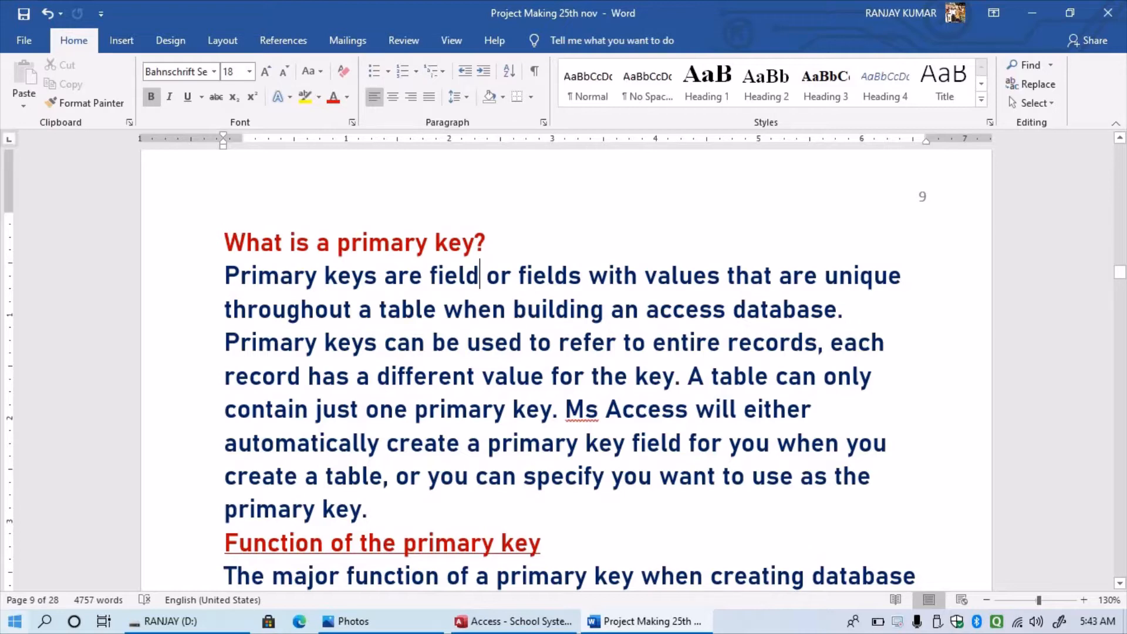
- Create a new blank table in Access and save it as Teacher in Design View
click(15, 622)
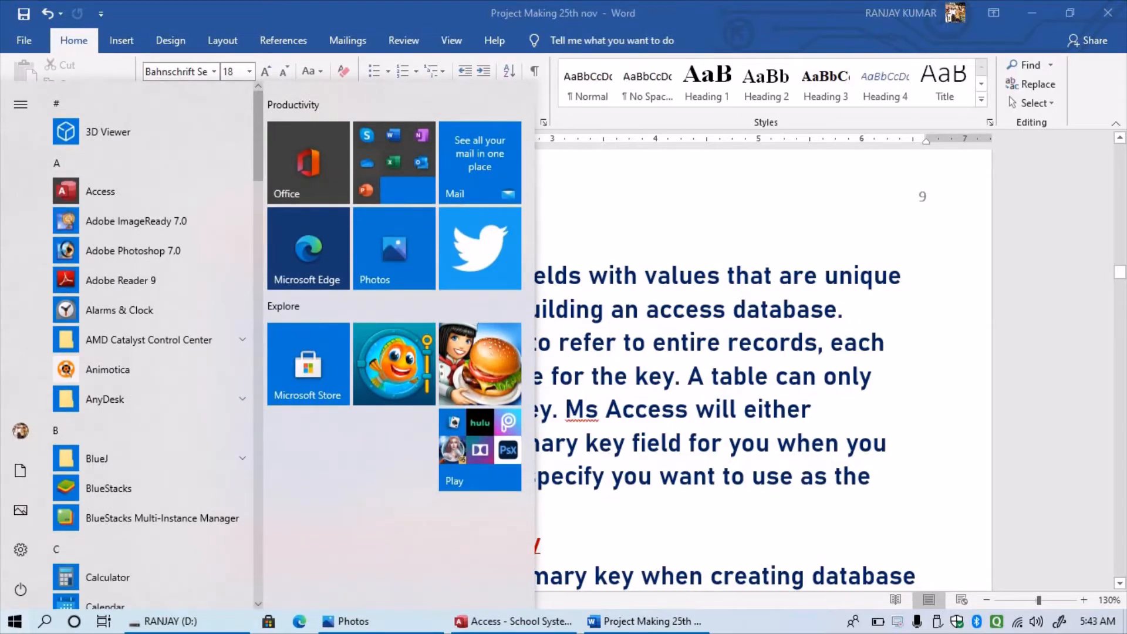
click(514, 621)
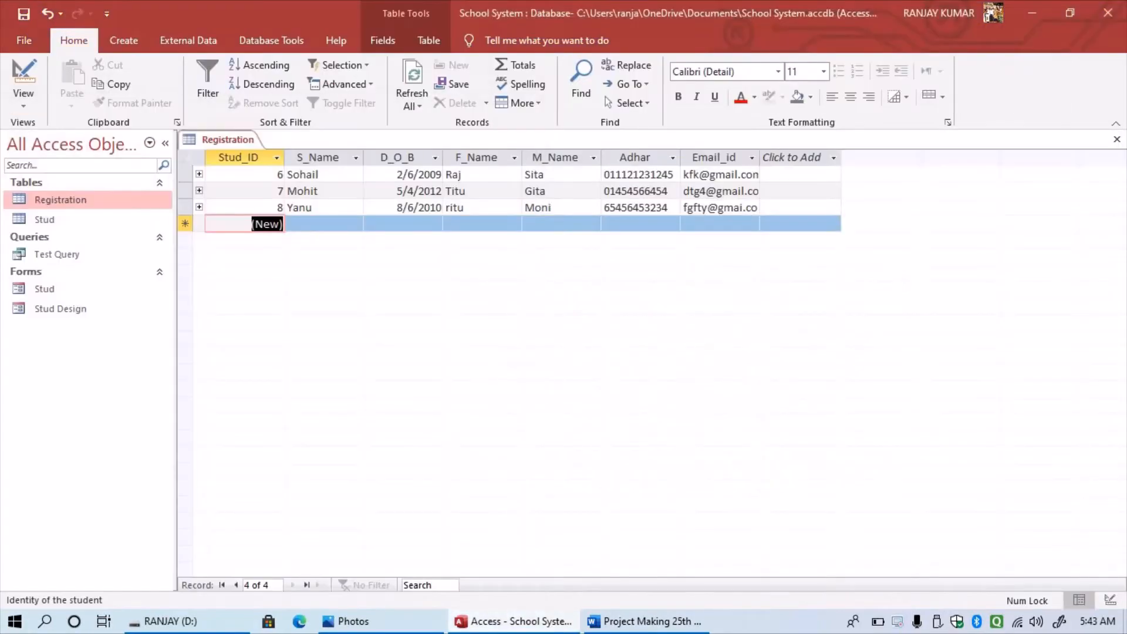
click(124, 41)
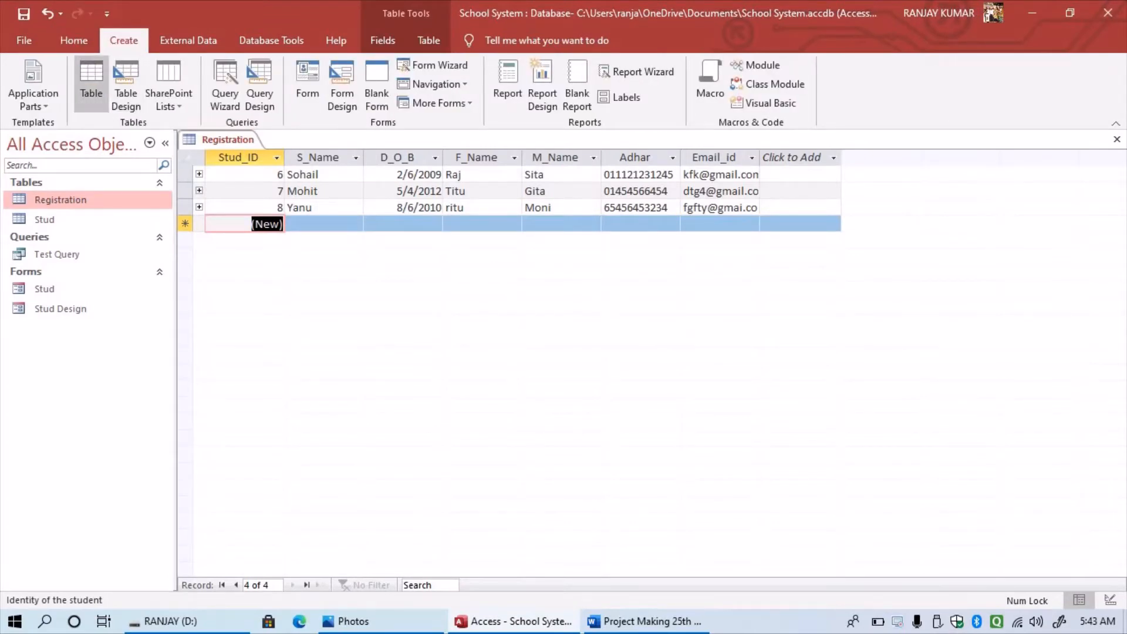
click(91, 82)
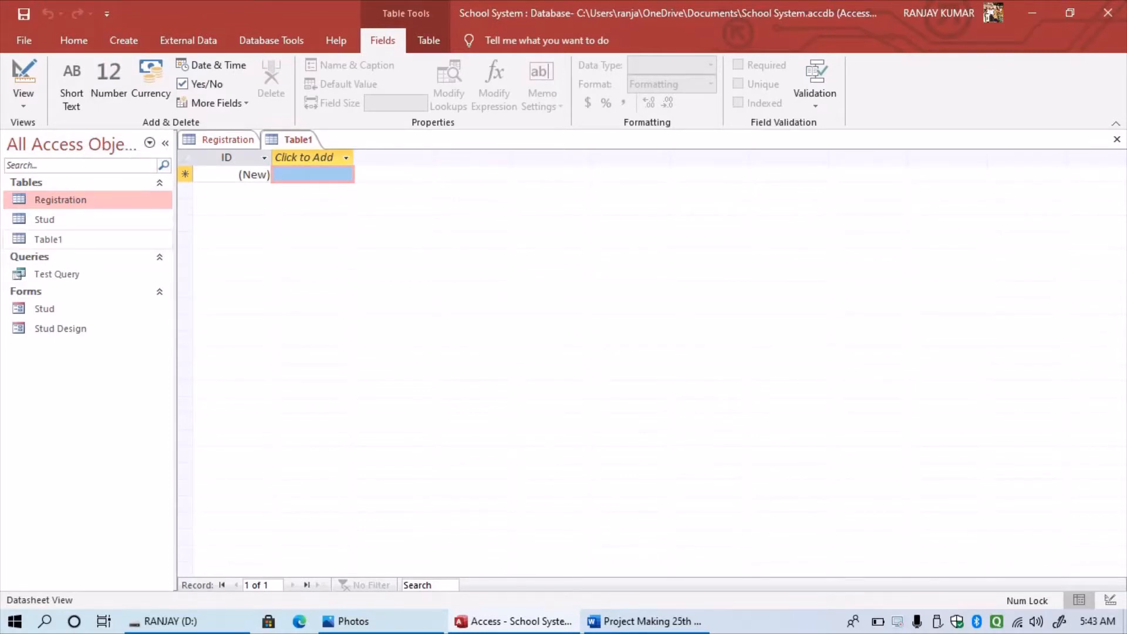
right_click(47, 240)
click(97, 272)
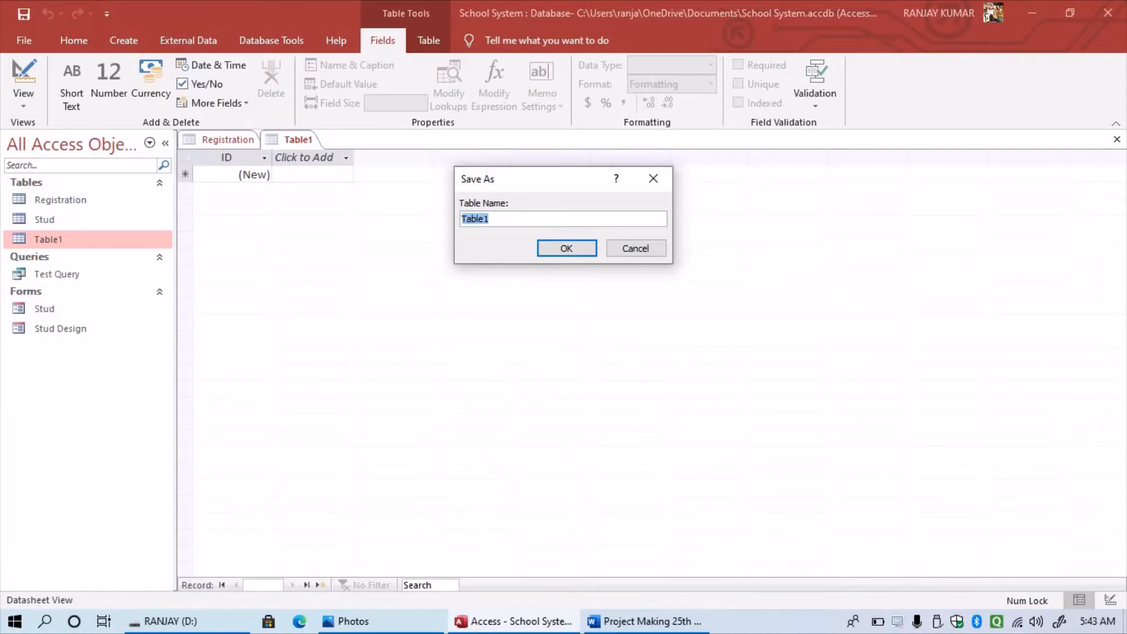
text(Teacher)
key(Return)
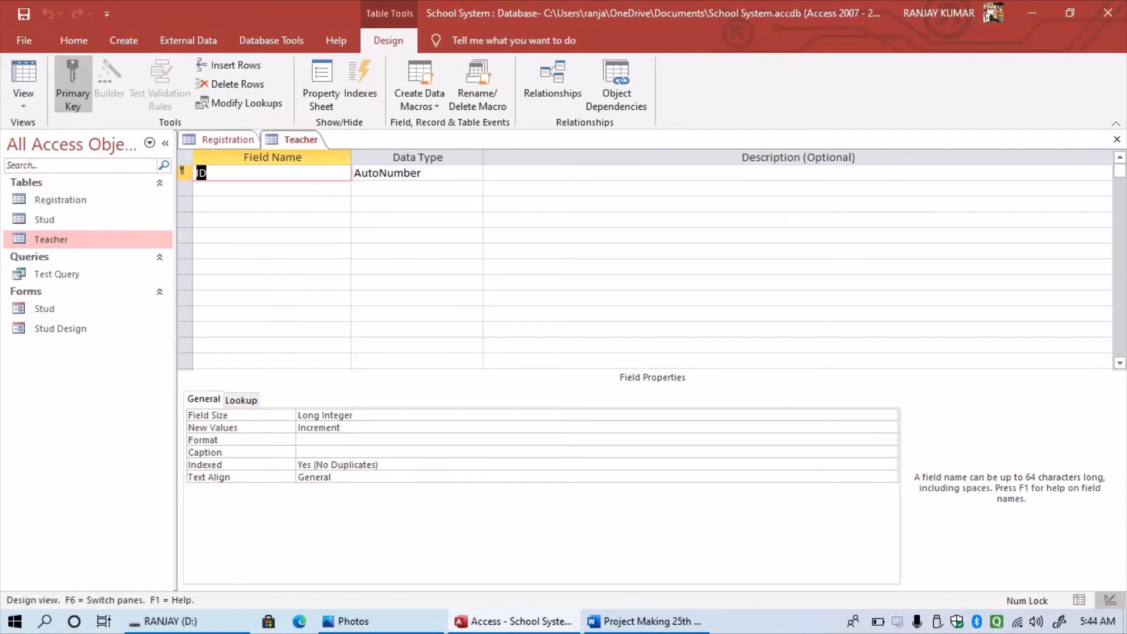
- Check the ID field's data type list, keep AutoNumber, then return to the Word report
click(424, 174)
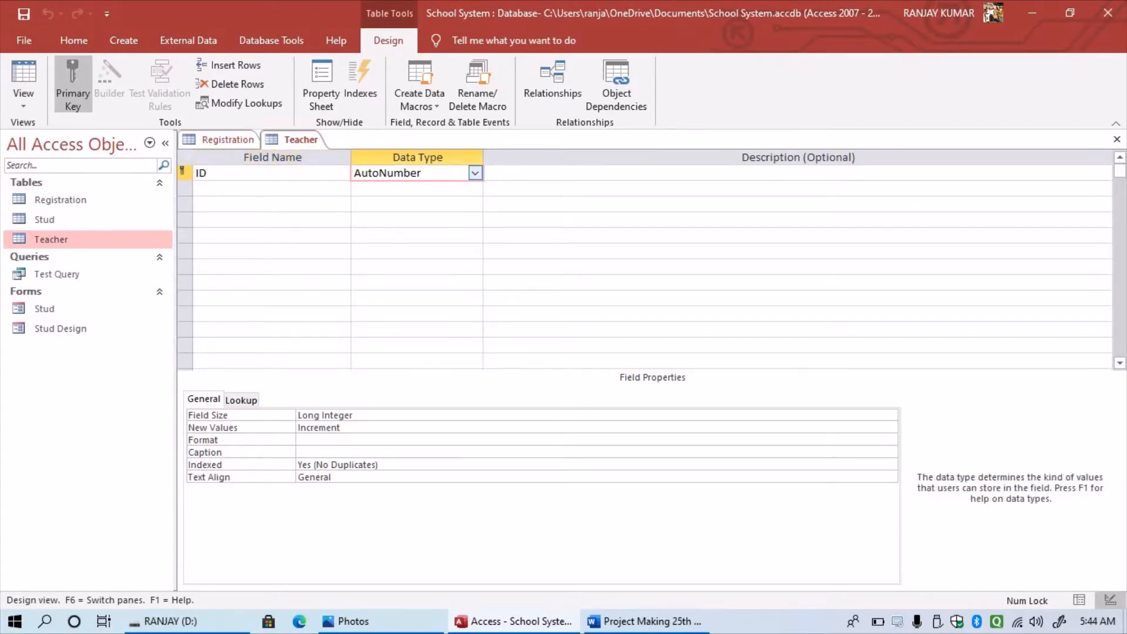
click(475, 173)
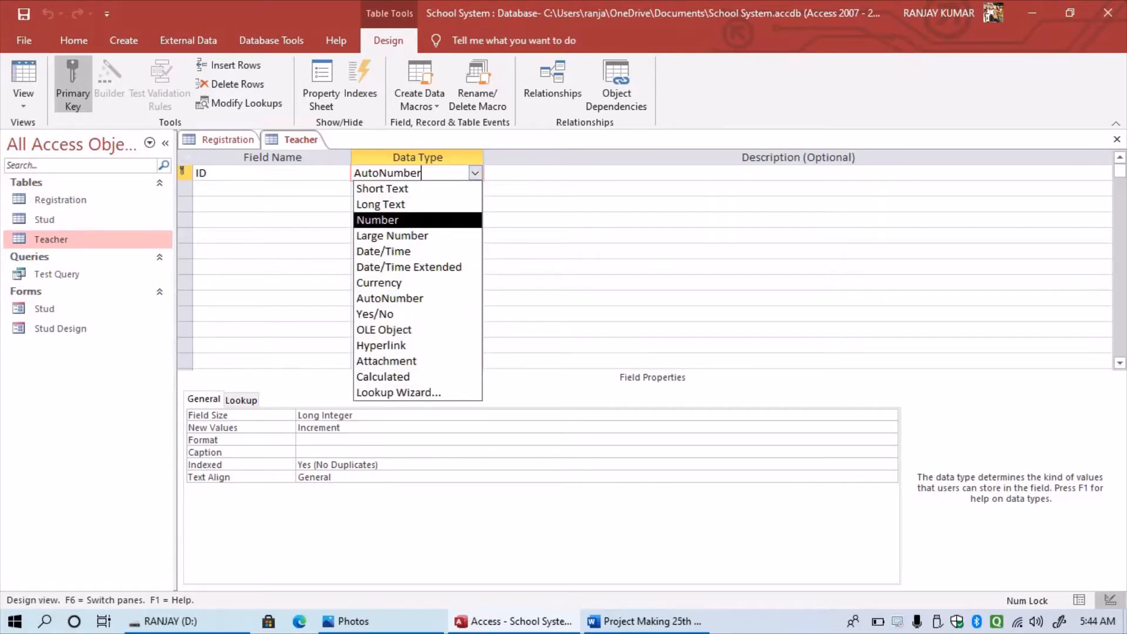
click(264, 189)
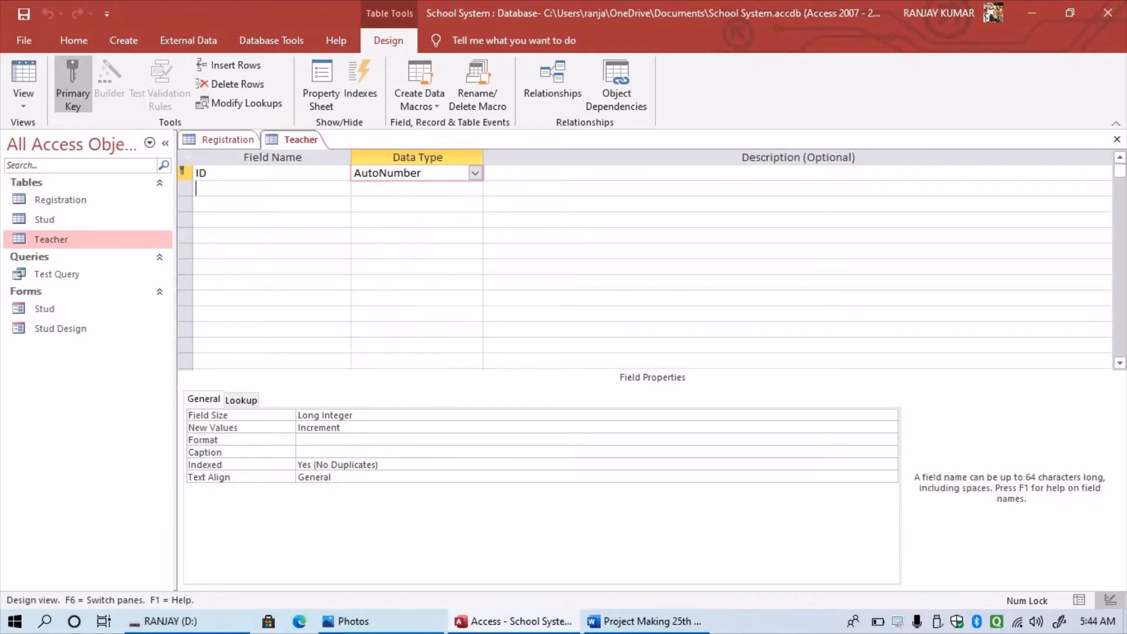
click(263, 204)
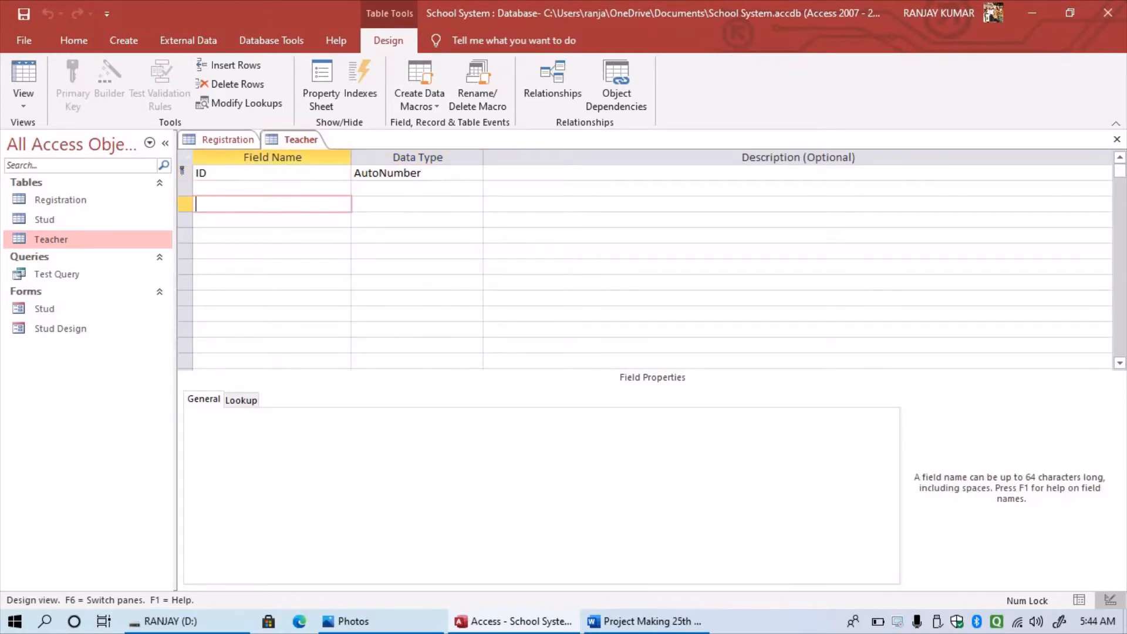
click(264, 236)
click(264, 251)
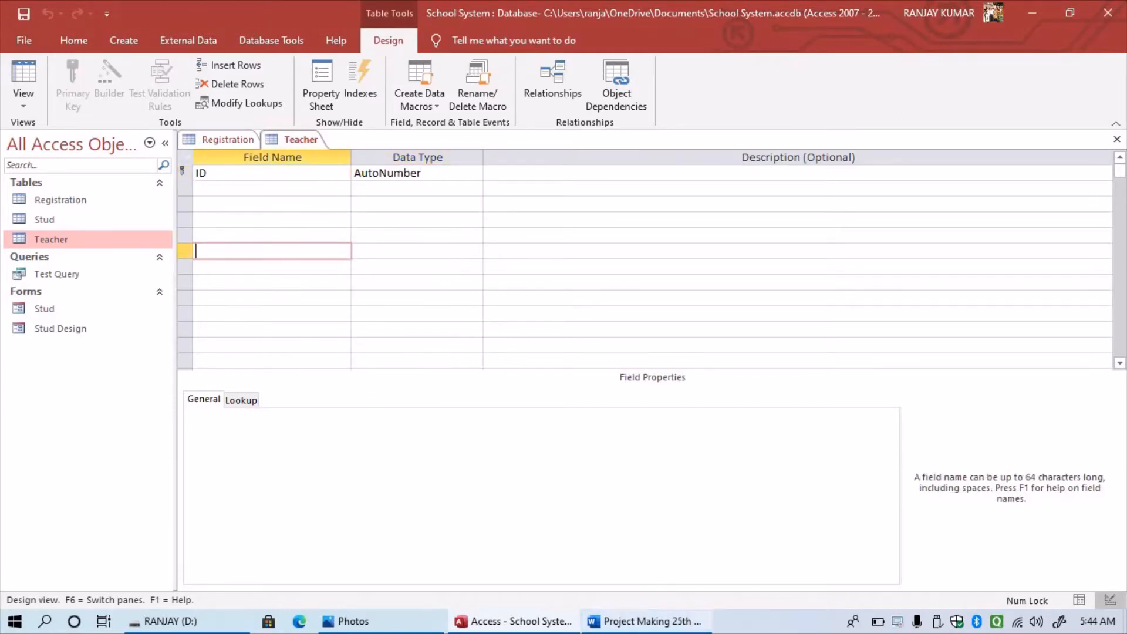
click(646, 621)
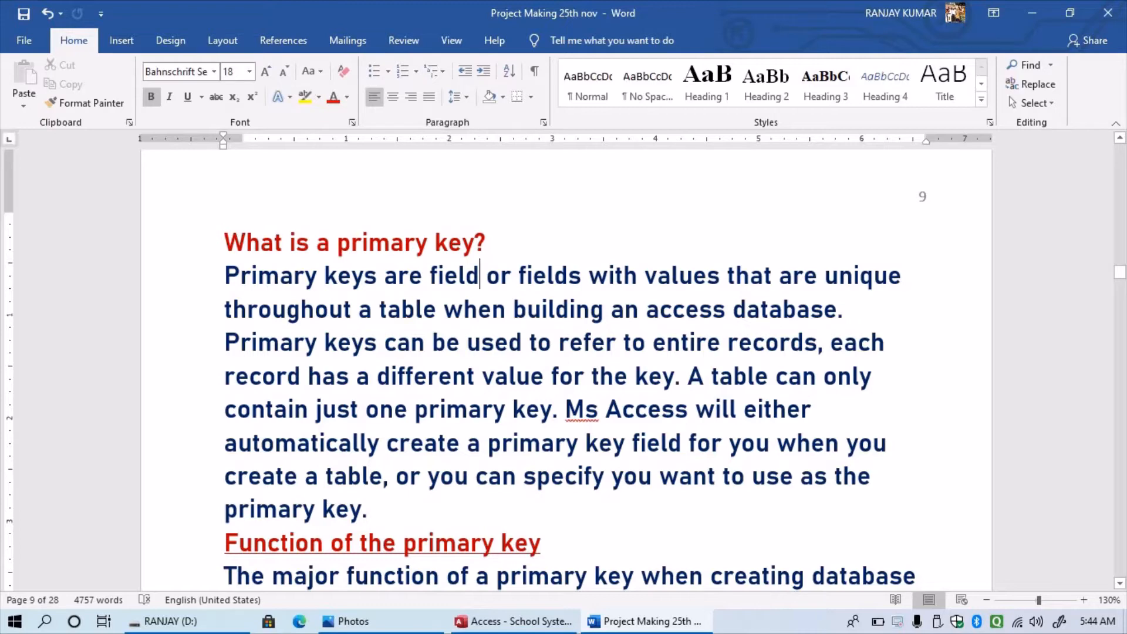
scroll(564, 370, down, 1)
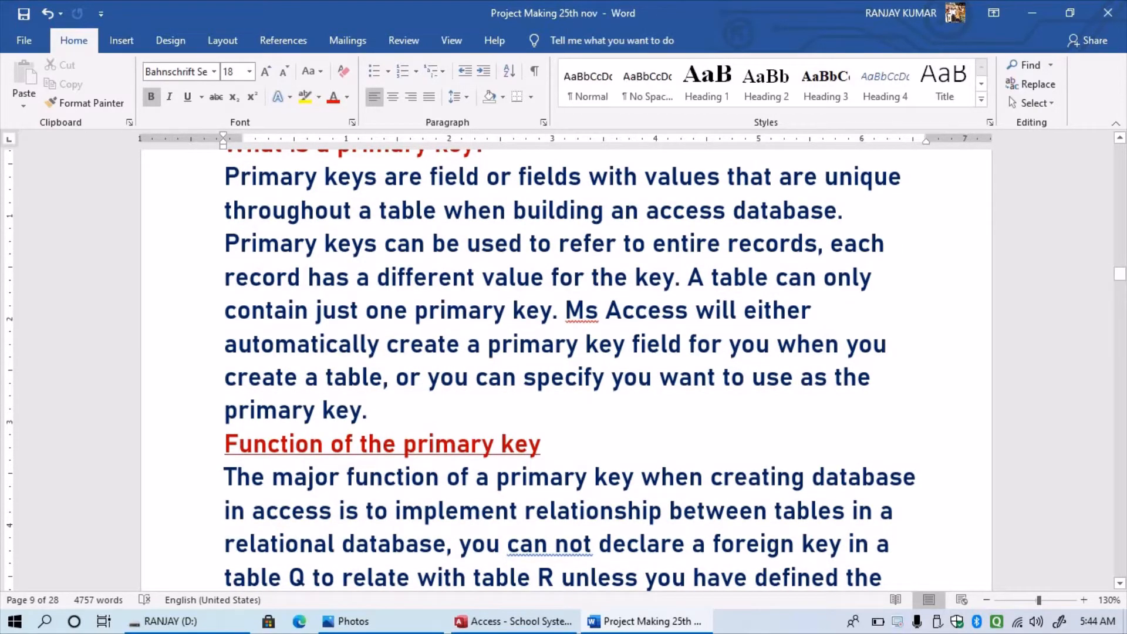
scroll(564, 370, down, 3)
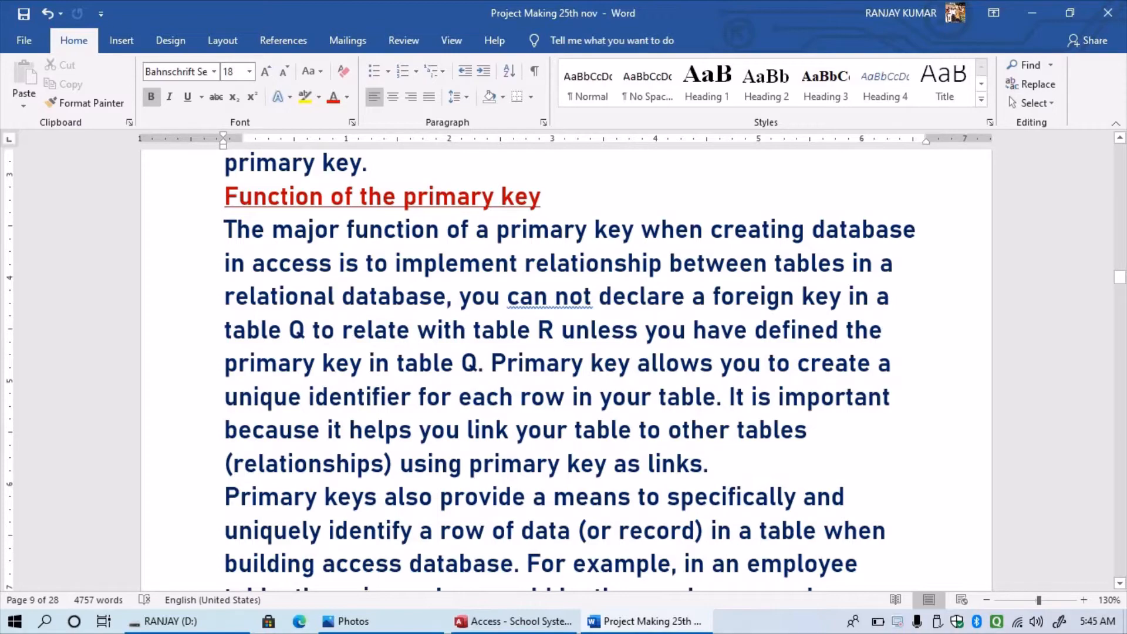
- Scroll through the report's candidate-key example tables, then bring Access to the front
scroll(563, 370, down, 6)
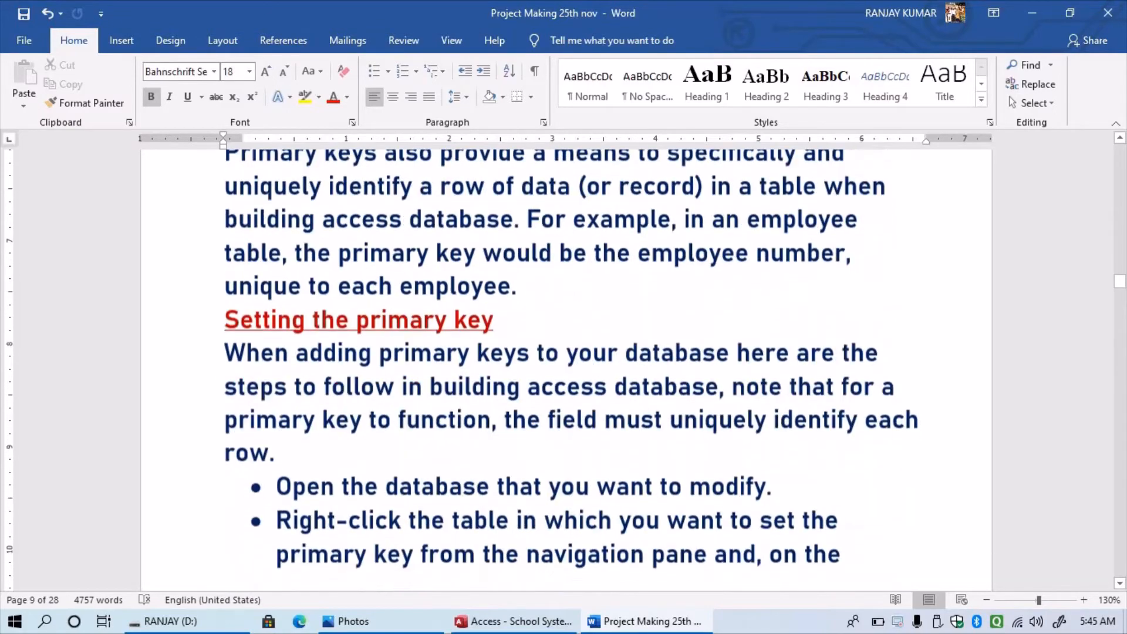
scroll(563, 370, down, 12)
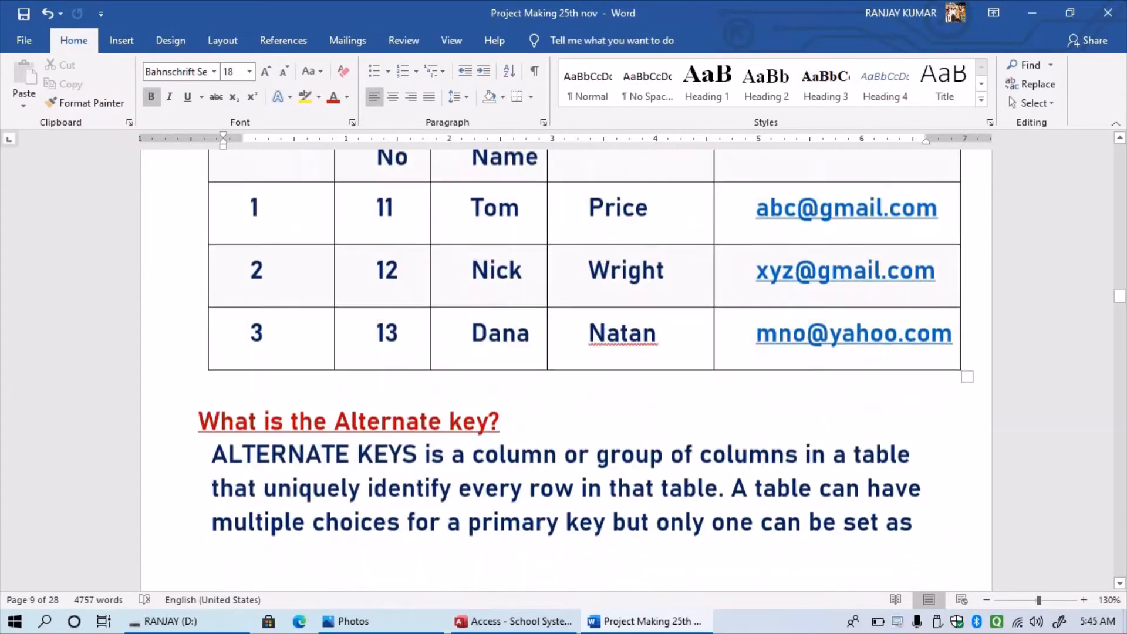
scroll(564, 370, down, 12)
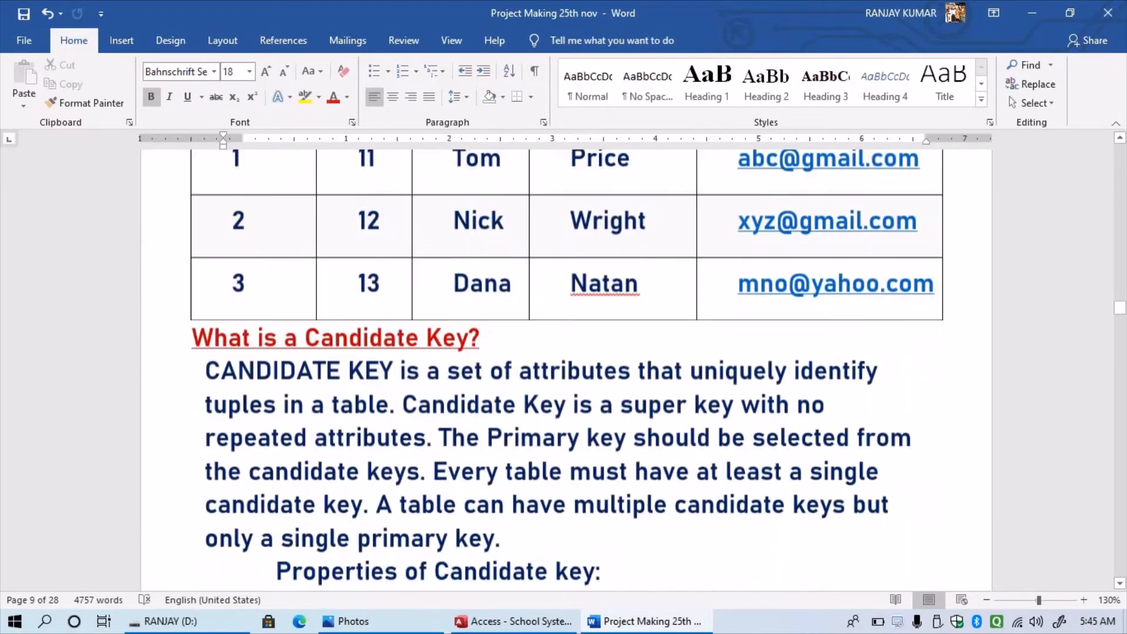
scroll(563, 370, down, 12)
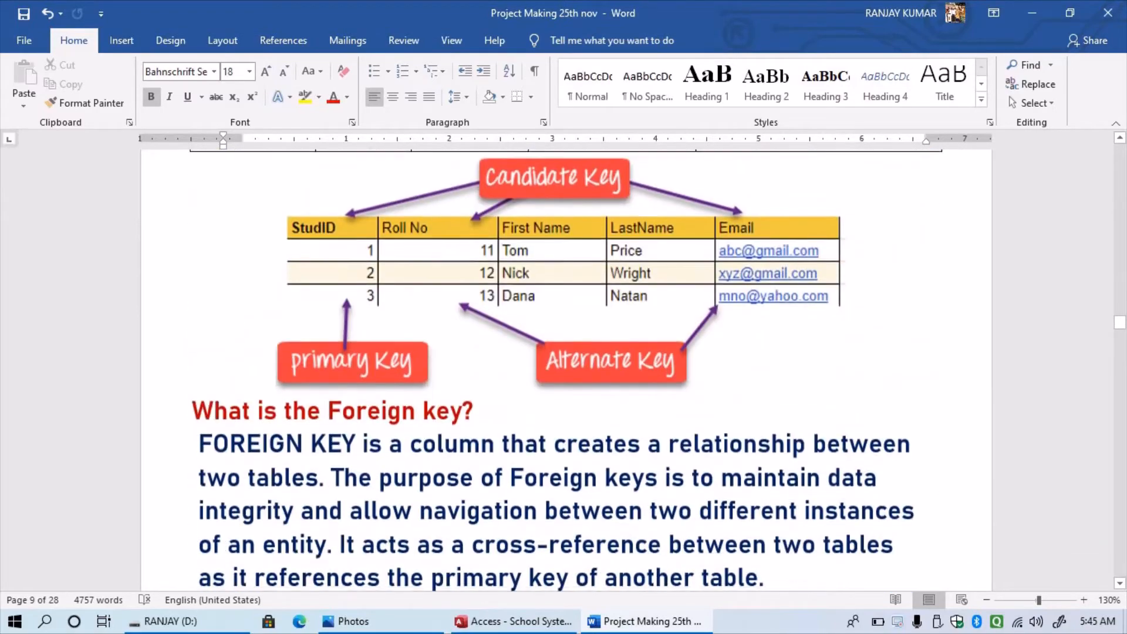
scroll(516, 329, up, 1)
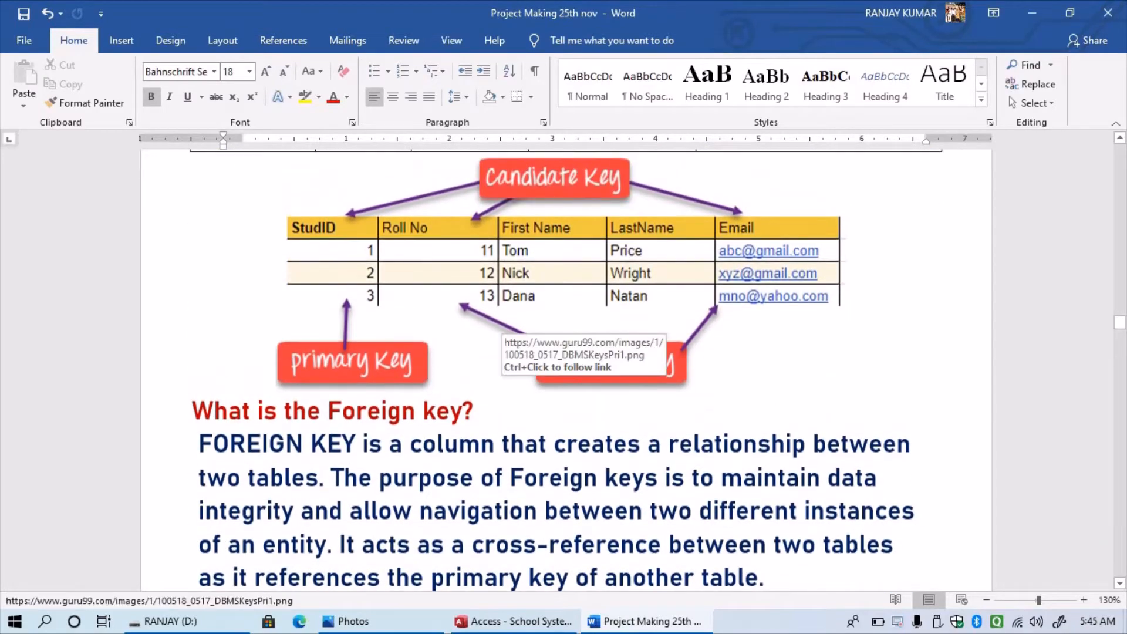
scroll(563, 370, up, 7)
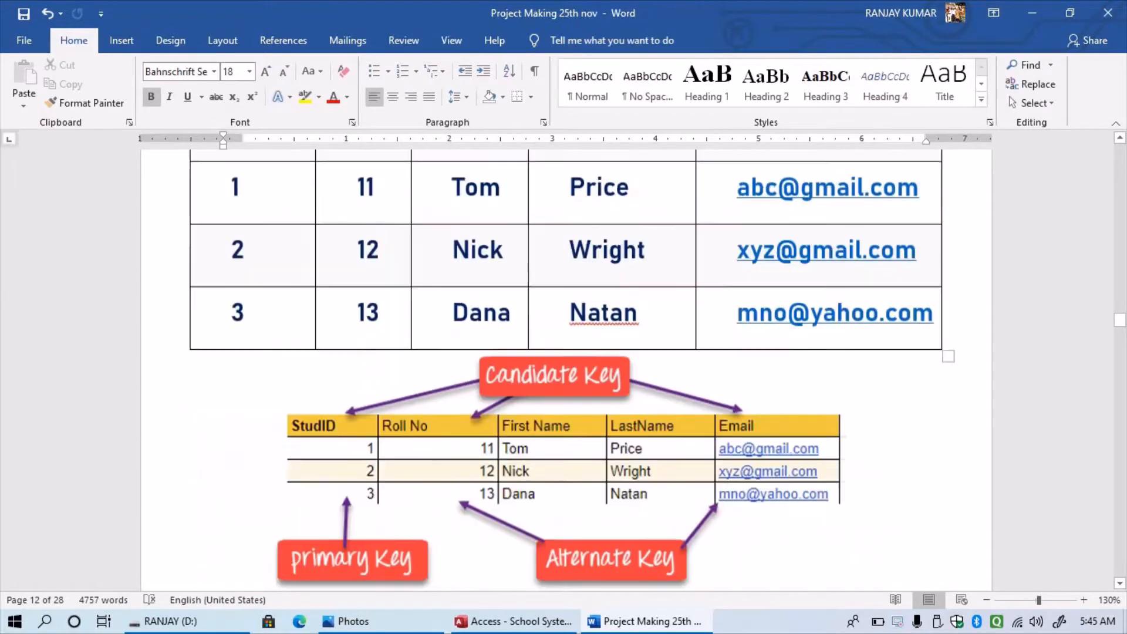
scroll(564, 376, down, 1)
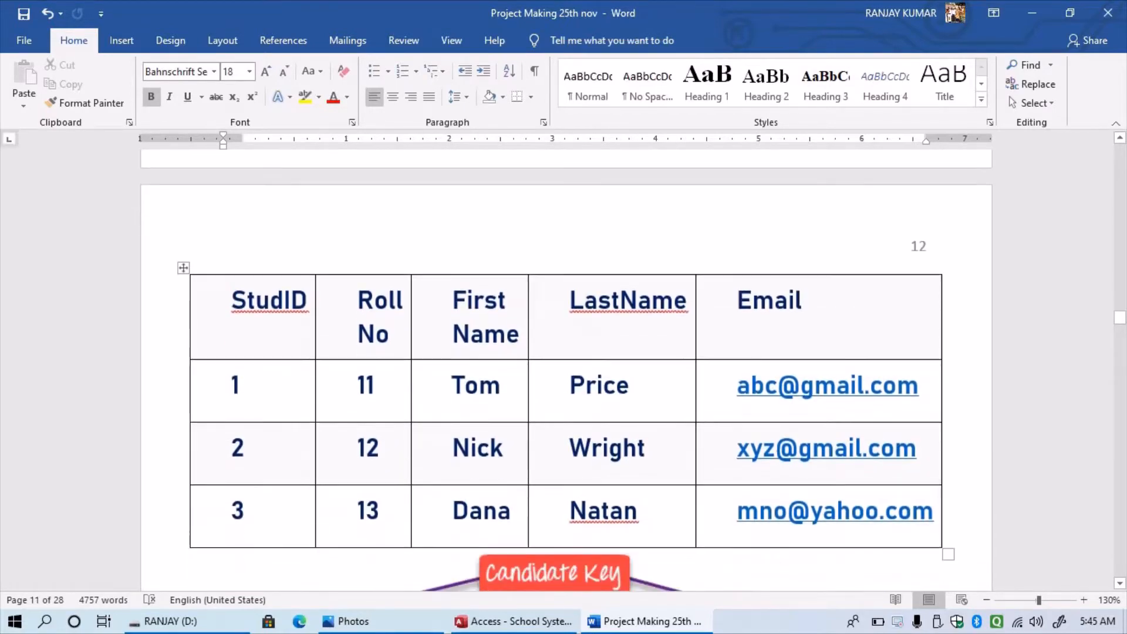
scroll(564, 376, up, 5)
scroll(564, 376, down, 2)
scroll(564, 370, down, 2)
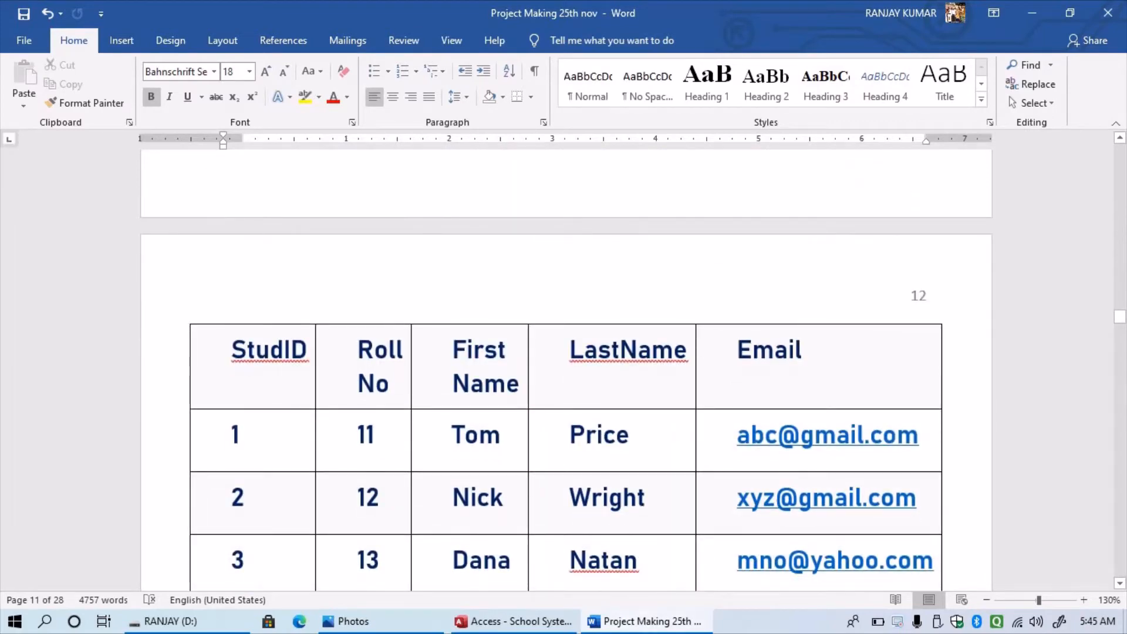
click(513, 621)
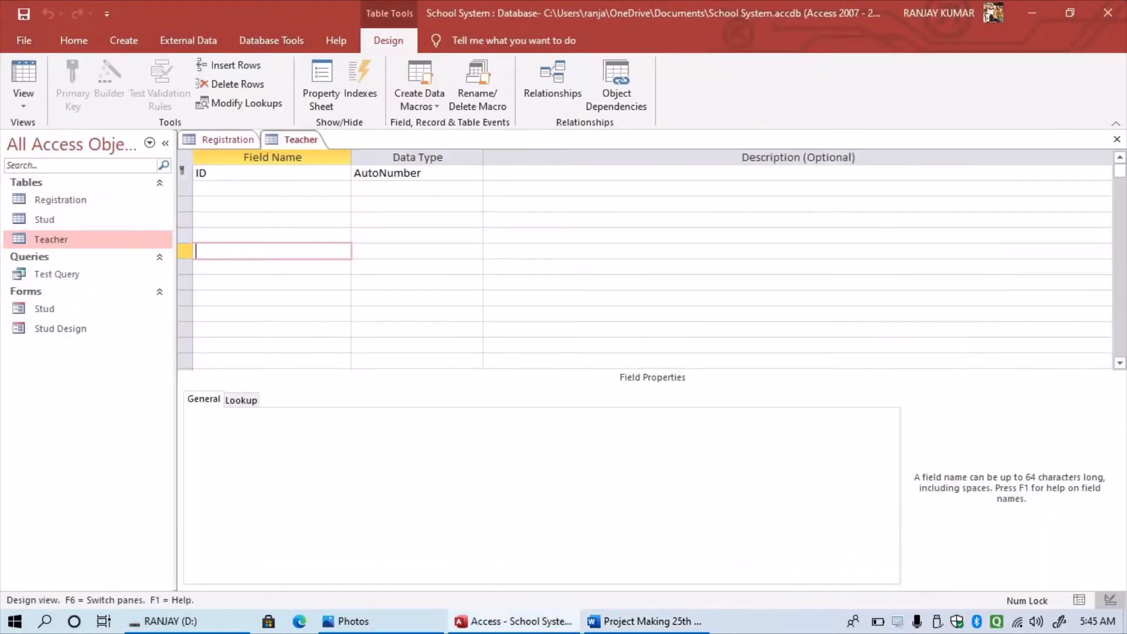
- Close the Teacher design, open the Stud table, and view Registration's records 6–8
click(1118, 139)
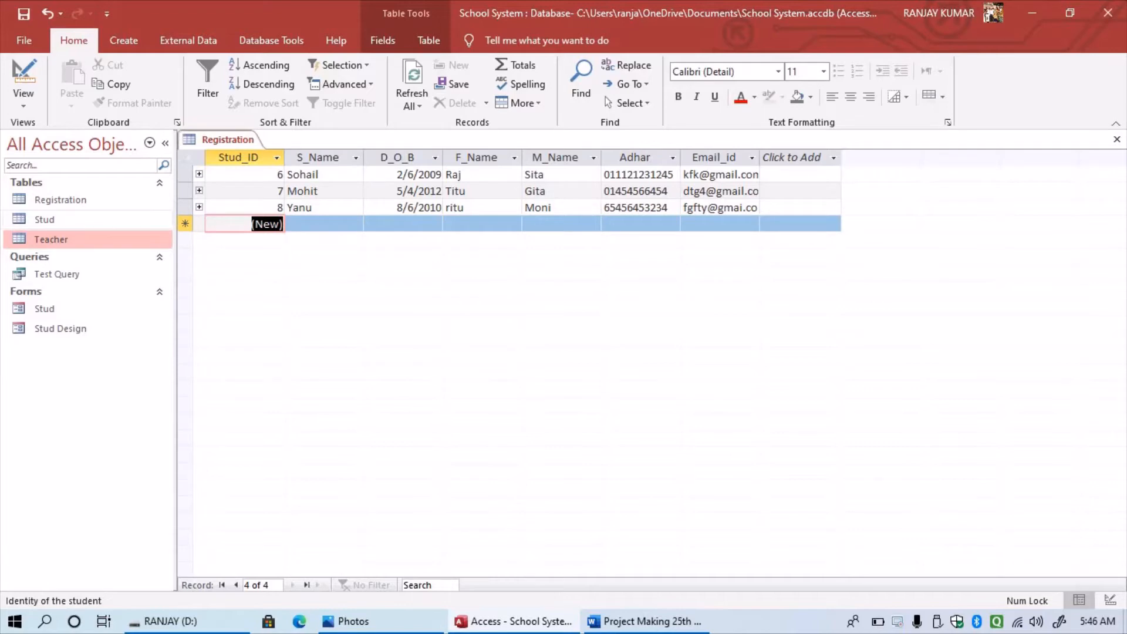
right_click(39, 217)
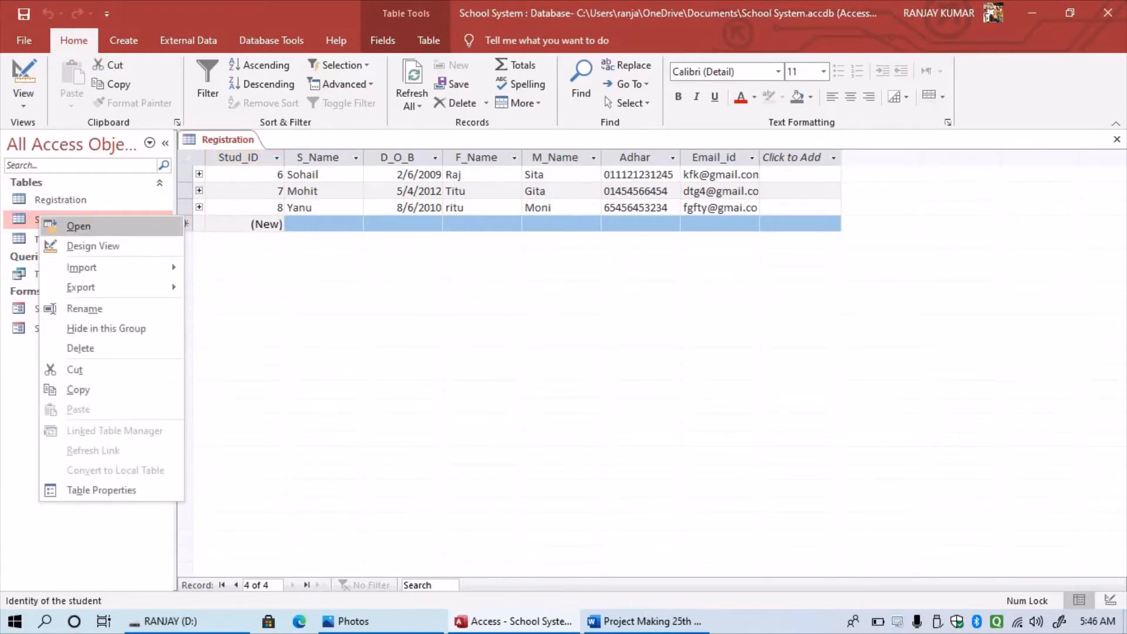
click(79, 226)
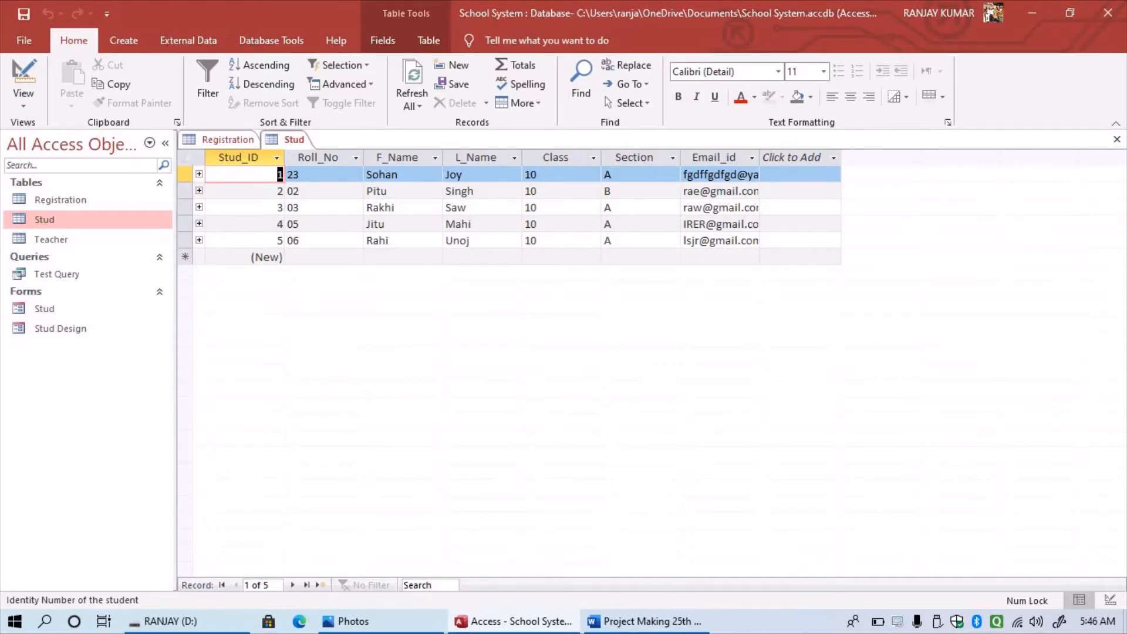
click(227, 140)
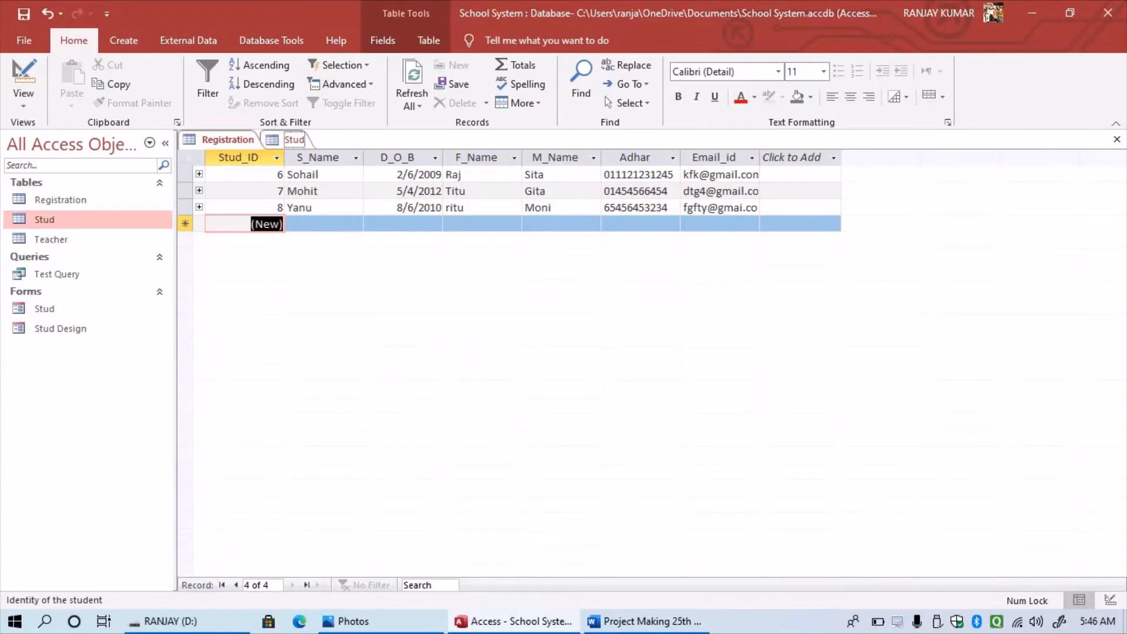
- View the Stud table's five student records, then return to the Word report's page 11
click(293, 140)
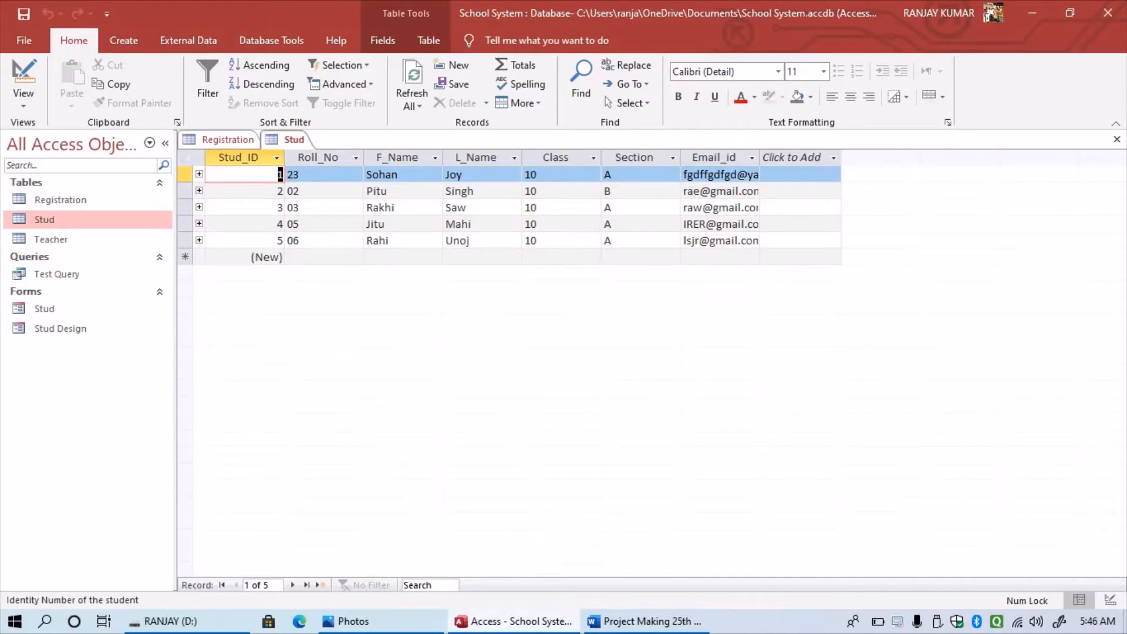
mouse_move(514, 622)
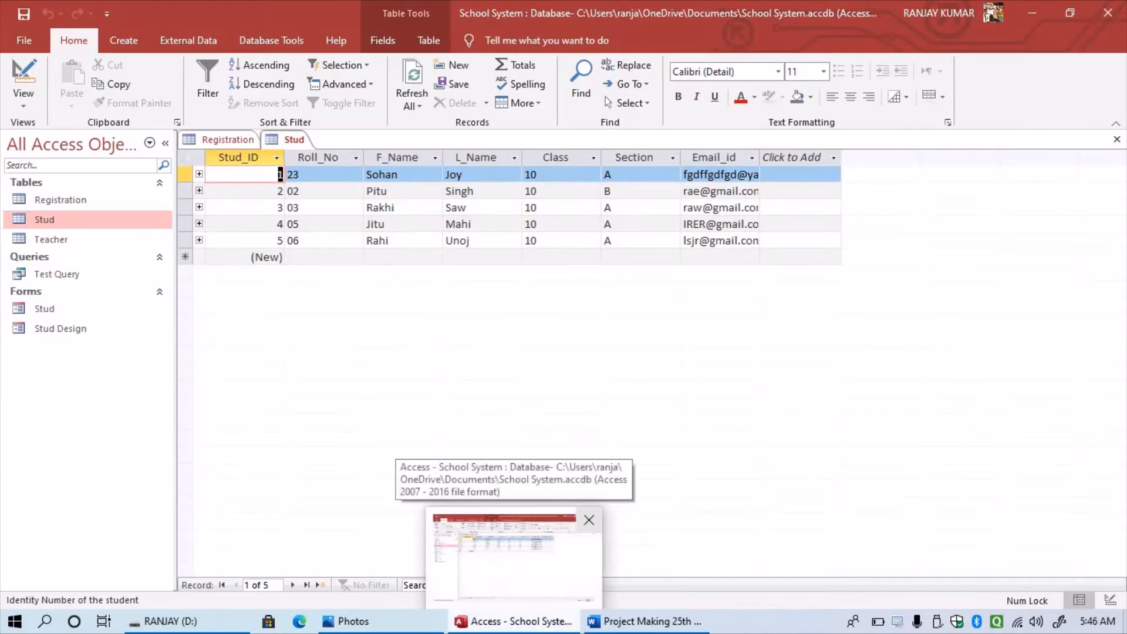
click(644, 621)
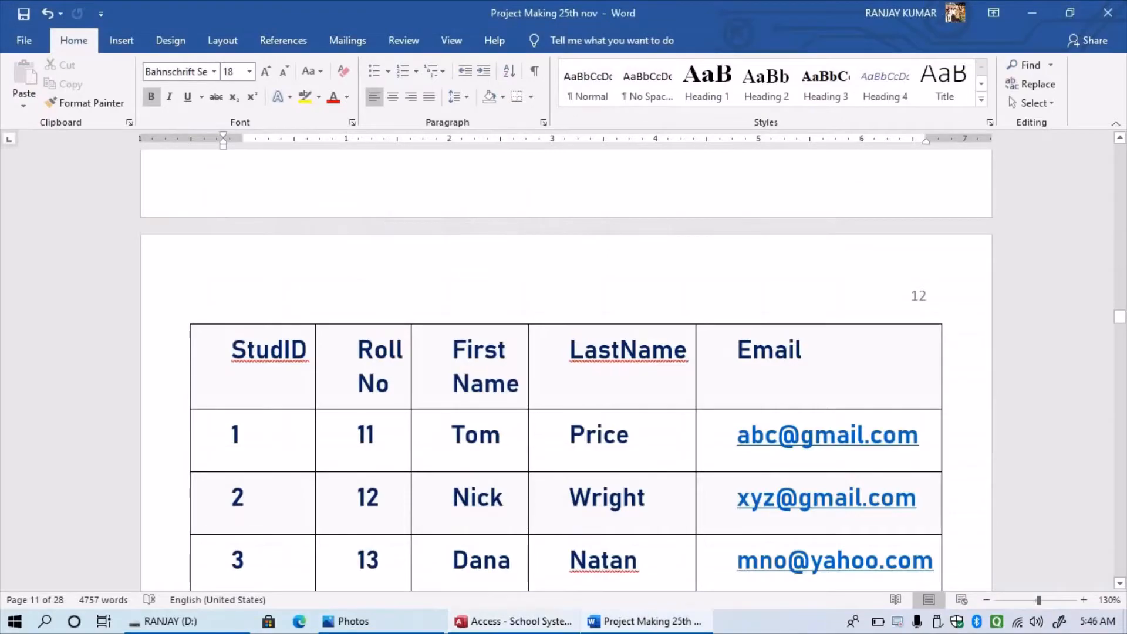
- Scroll back to page 9 and read through Function of the primary key into Setting the primary key
scroll(563, 364, up, 15)
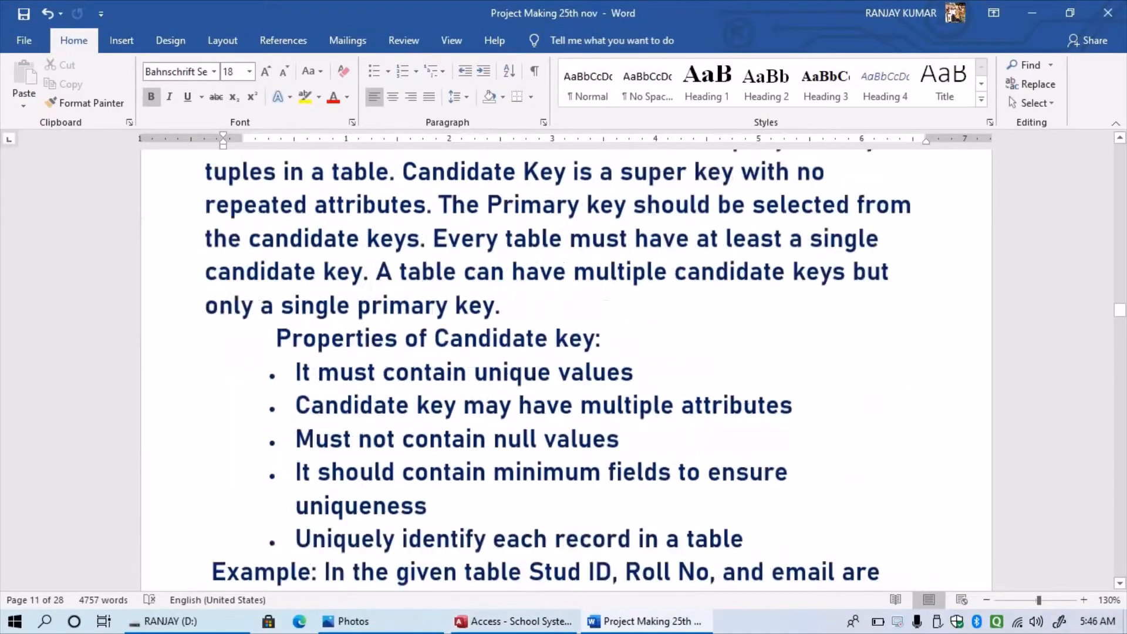
scroll(564, 364, up, 10)
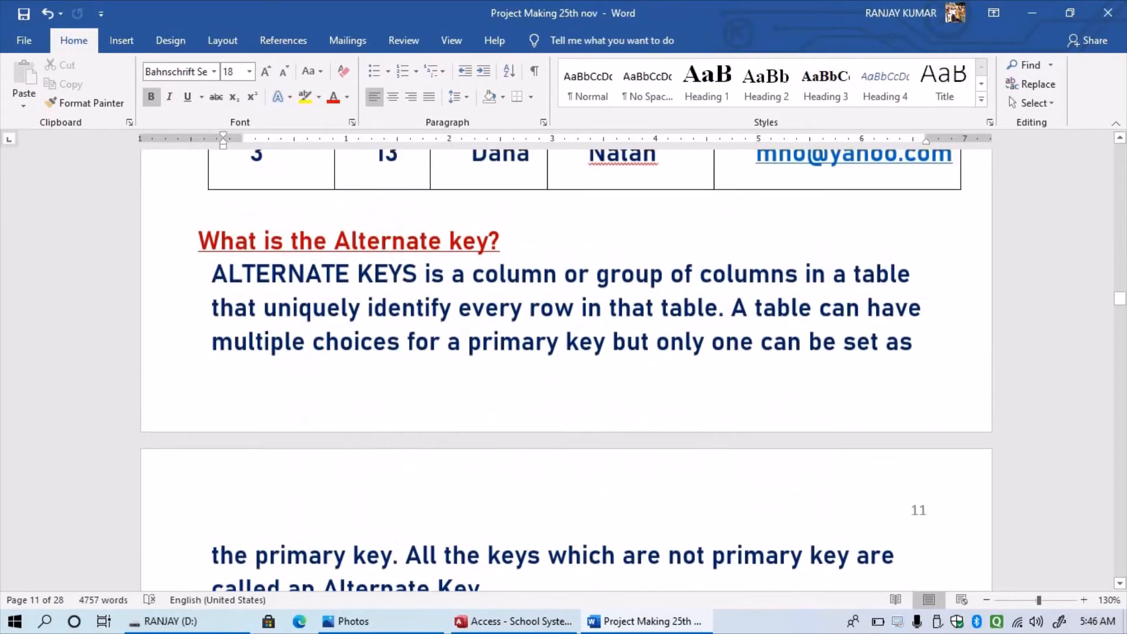
scroll(564, 364, up, 10)
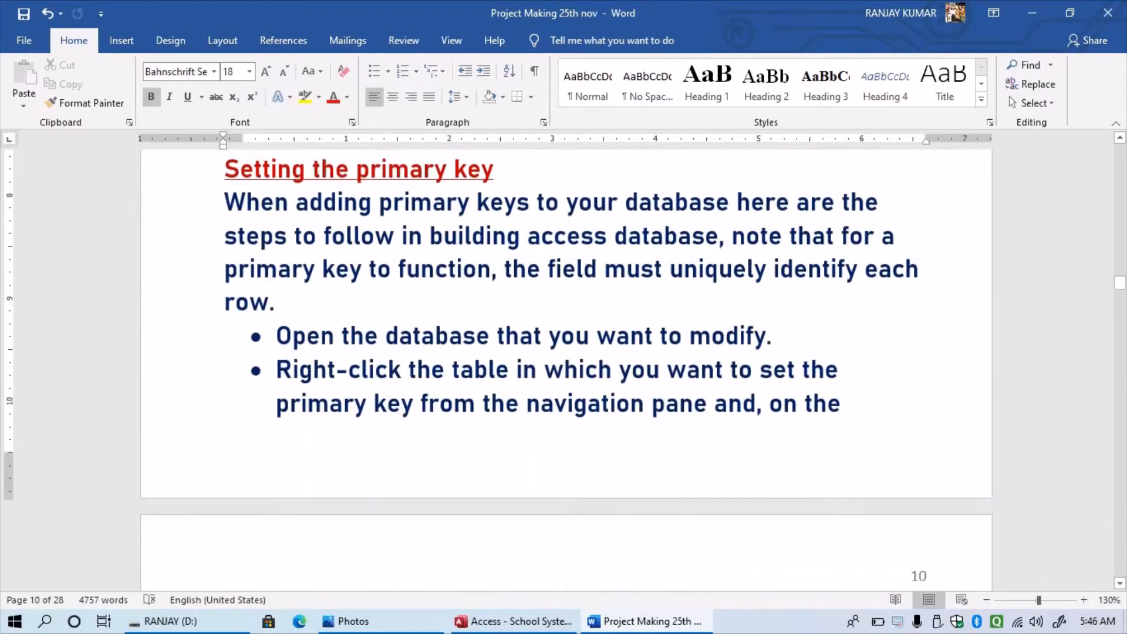
scroll(564, 364, up, 12)
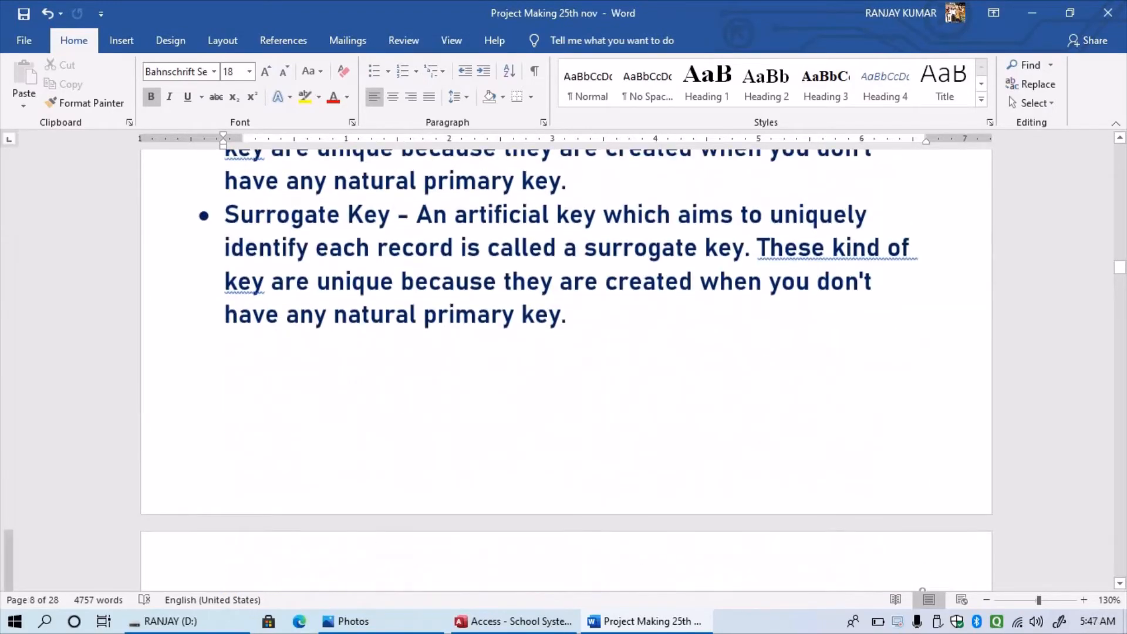
scroll(564, 364, down, 3)
scroll(563, 364, down, 5)
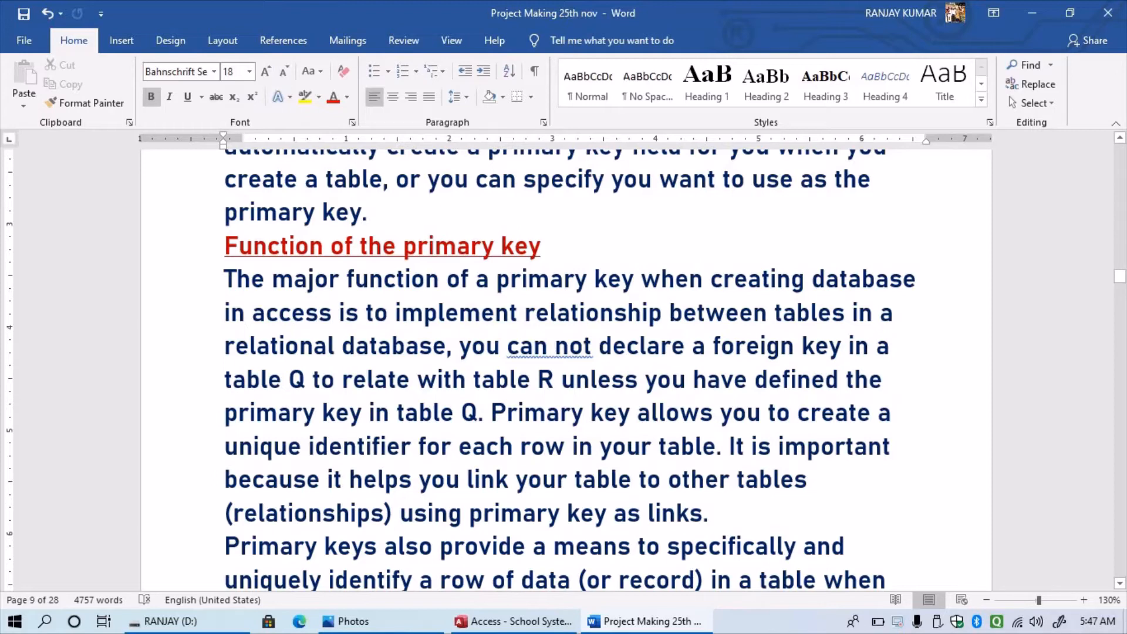
scroll(563, 364, down, 1)
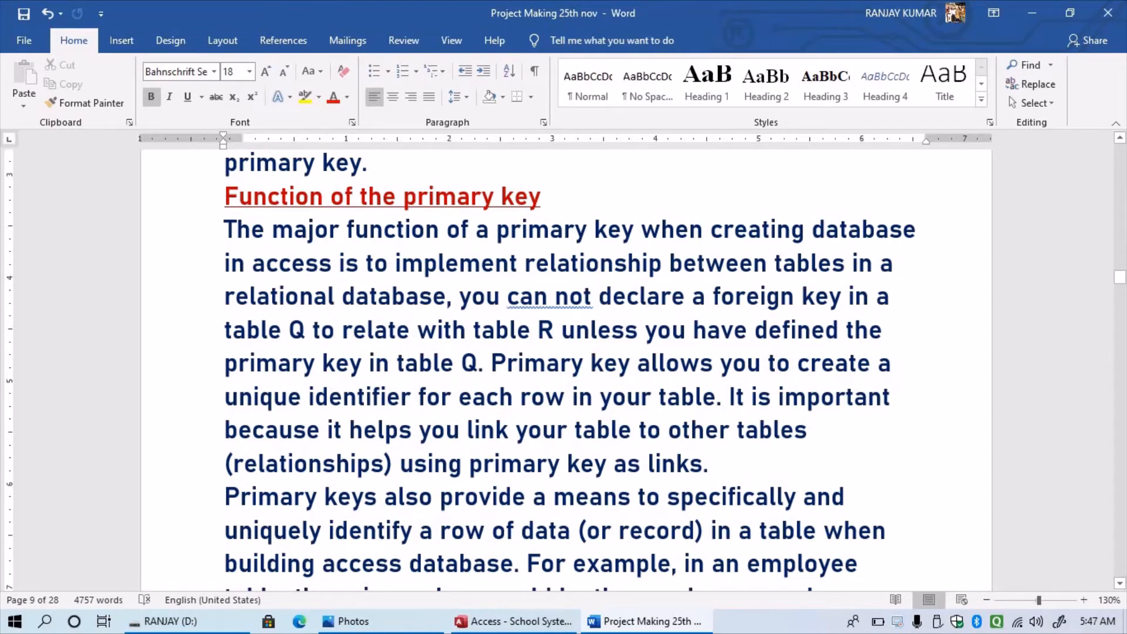
scroll(564, 370, down, 1)
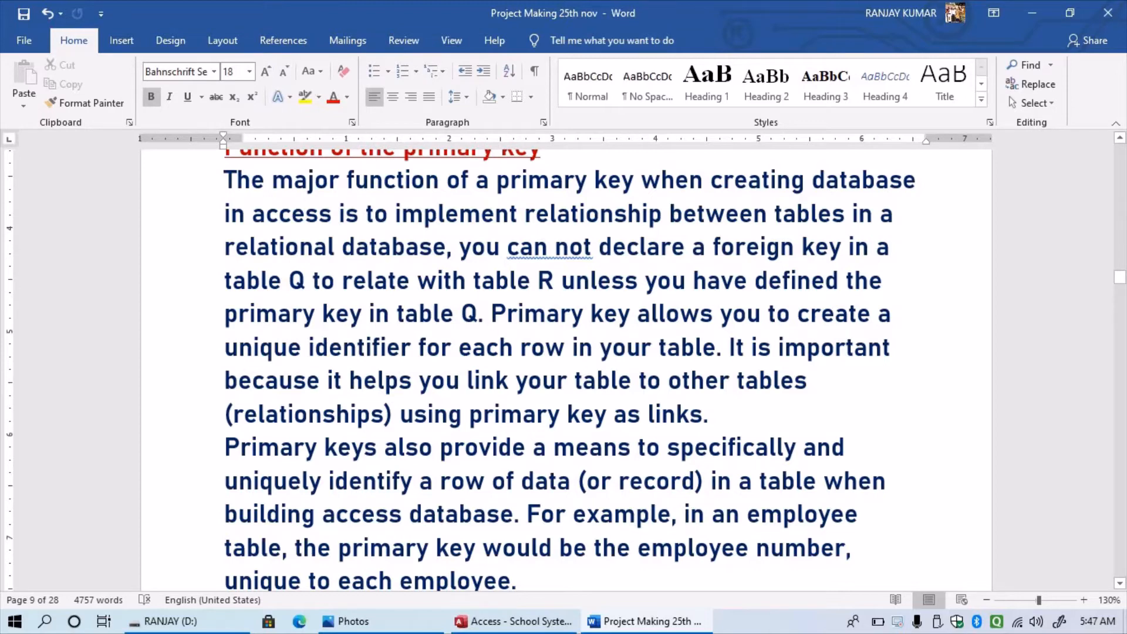
scroll(564, 370, down, 1)
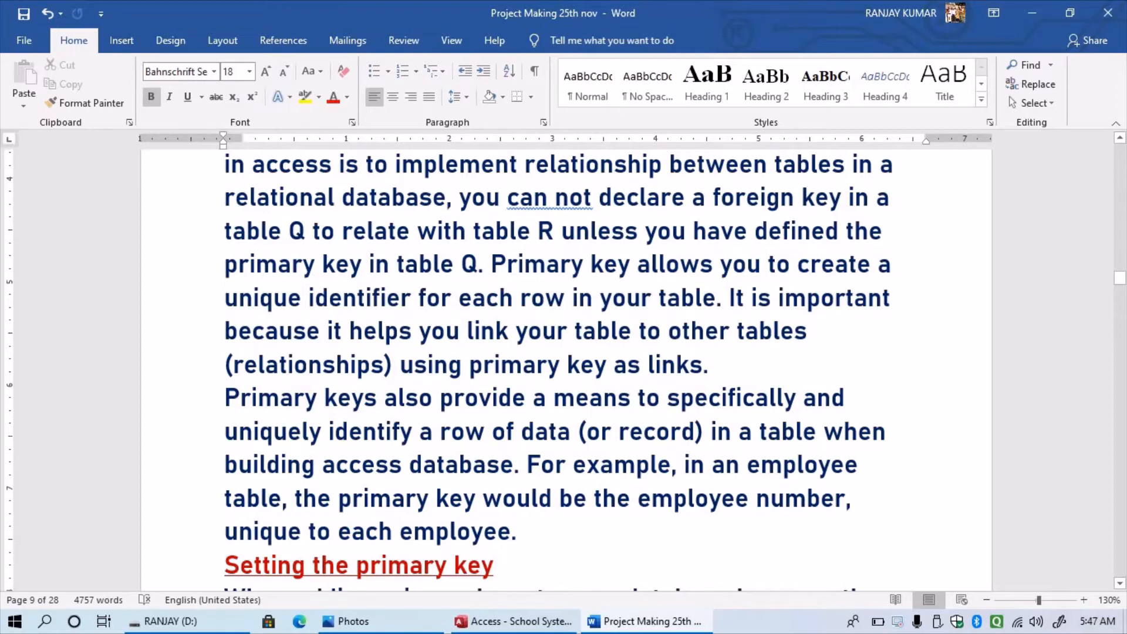
scroll(564, 370, down, 3)
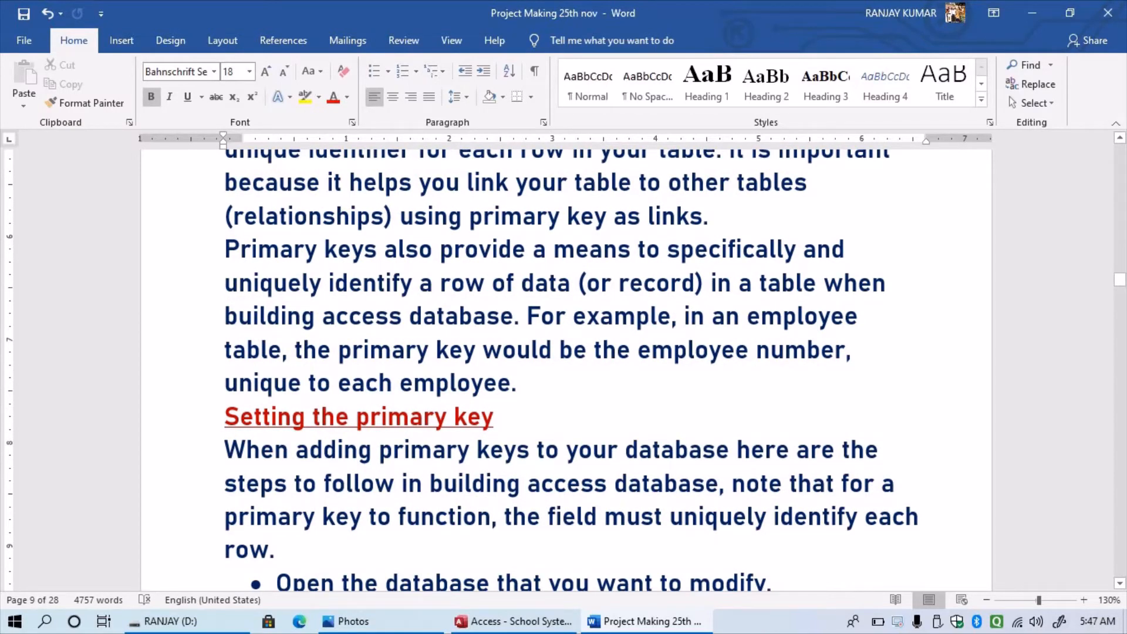
scroll(564, 370, down, 3)
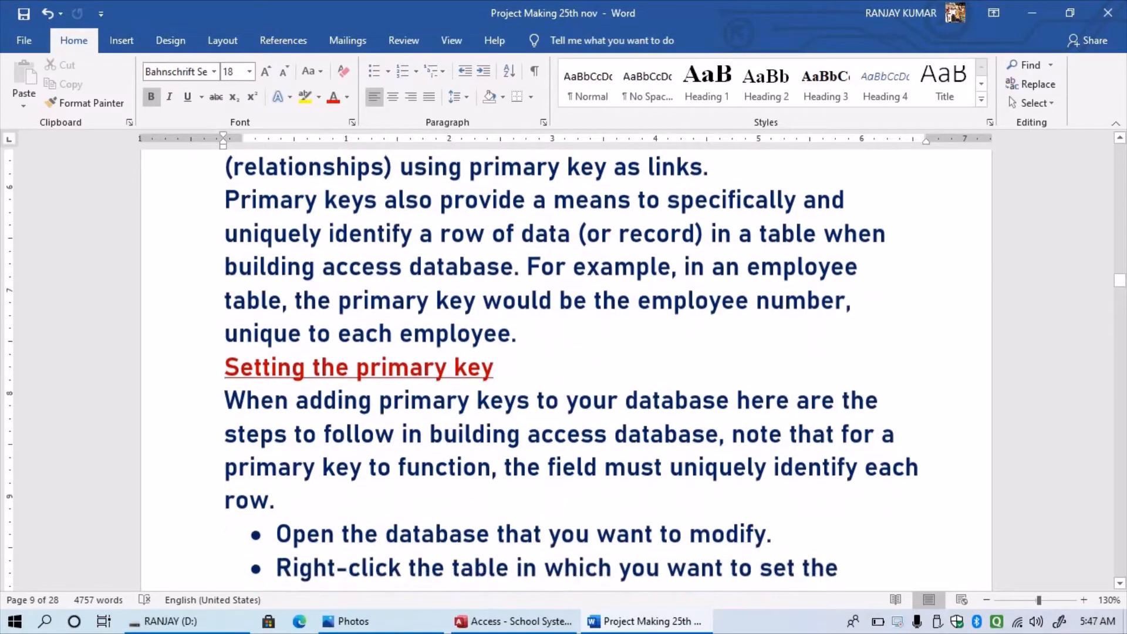
scroll(564, 370, up, 1)
scroll(564, 370, down, 3)
scroll(564, 370, down, 3)
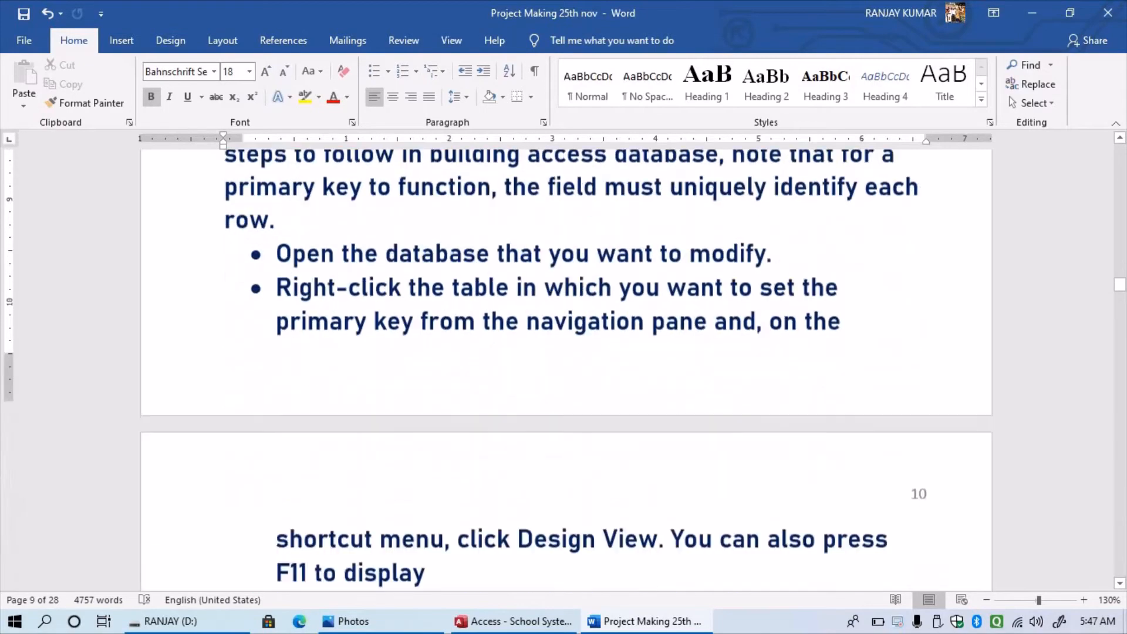
scroll(563, 370, up, 4)
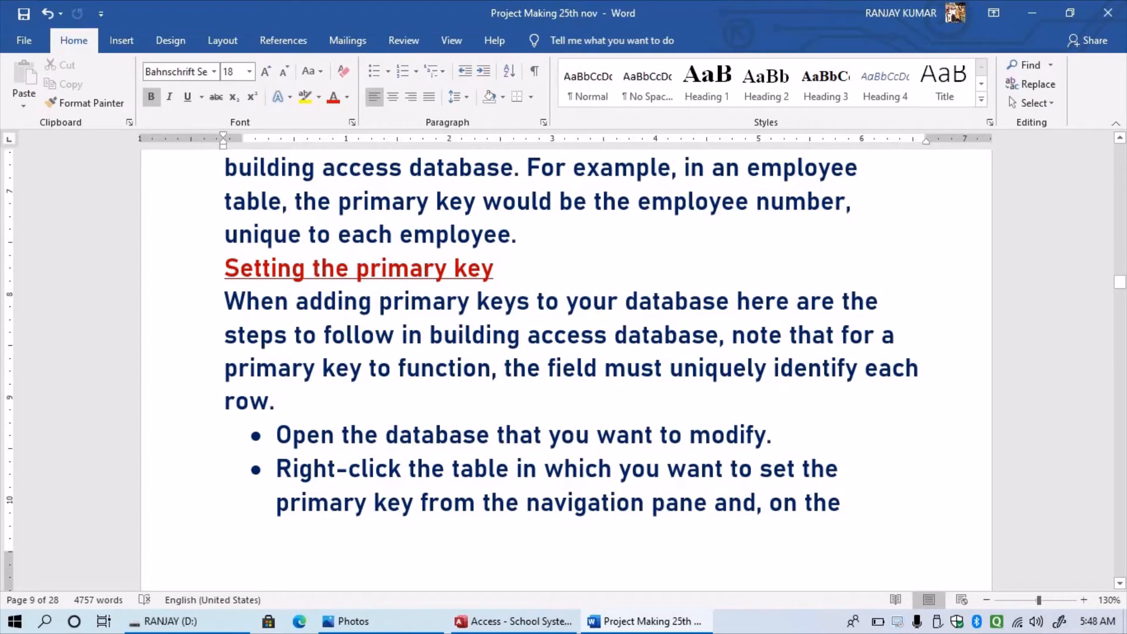
scroll(564, 370, down, 3)
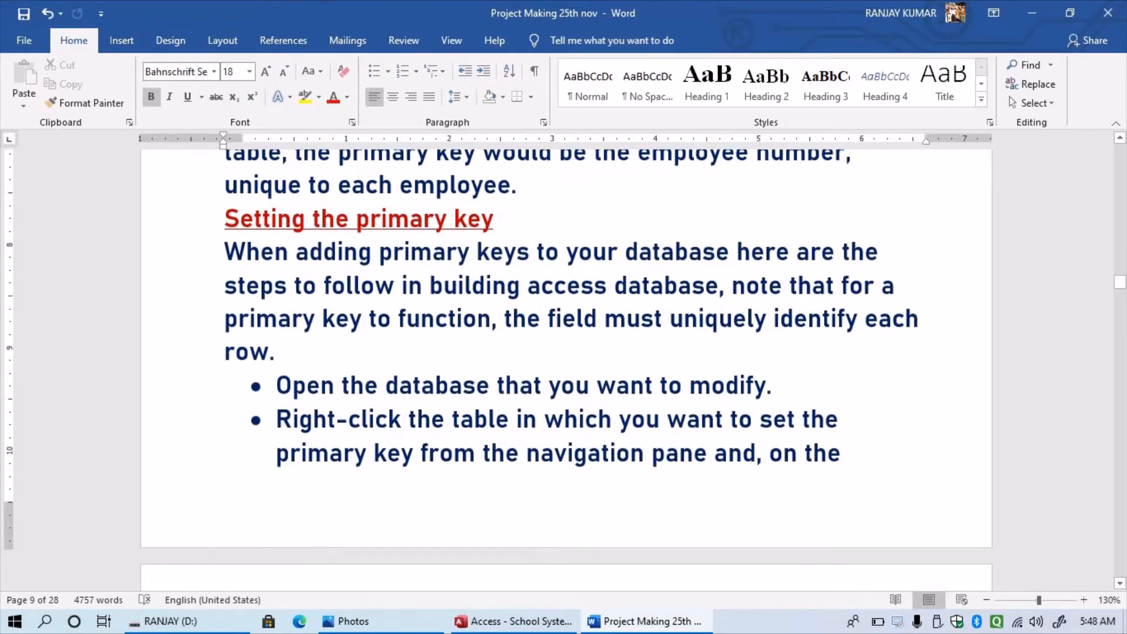
scroll(563, 370, down, 2)
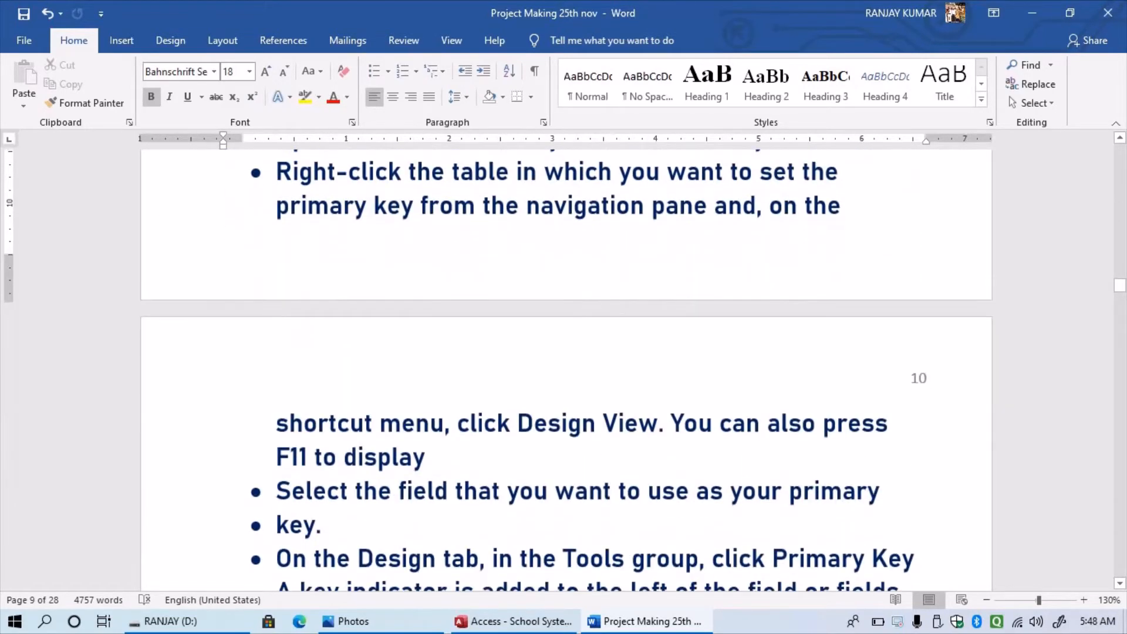
scroll(564, 370, down, 1)
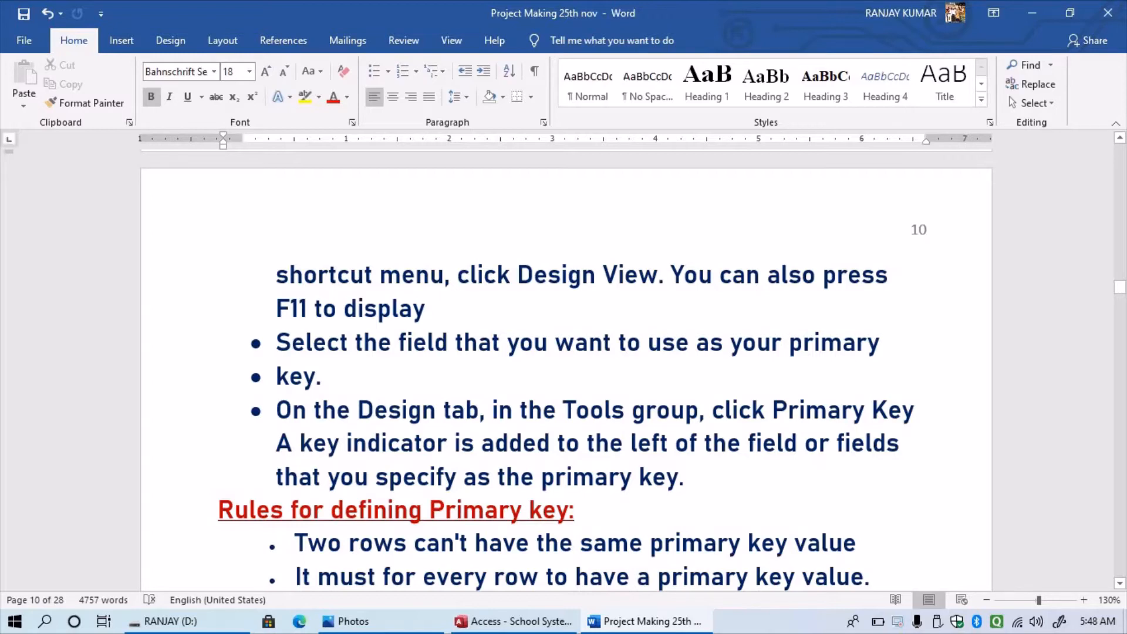
scroll(564, 369, down, 3)
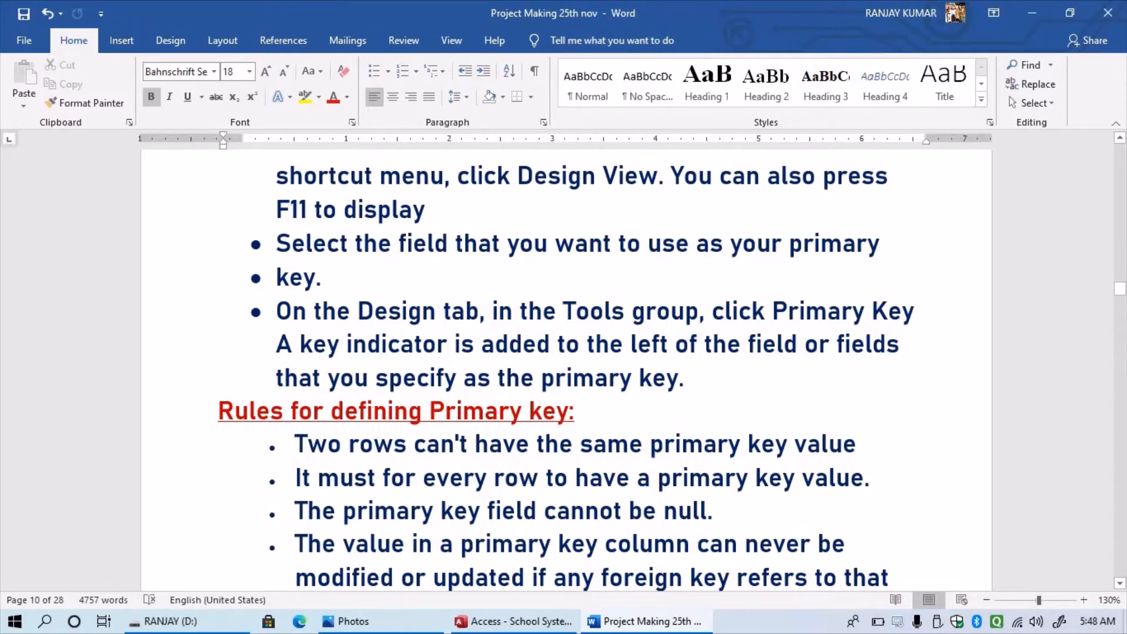
scroll(566, 370, down, 5)
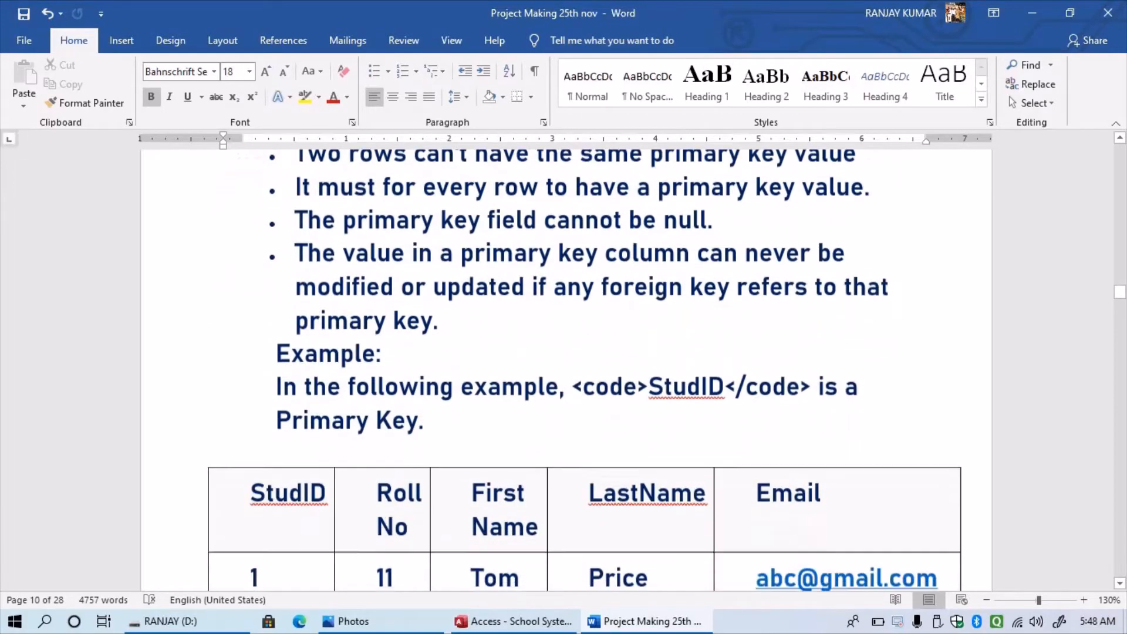
scroll(566, 370, down, 3)
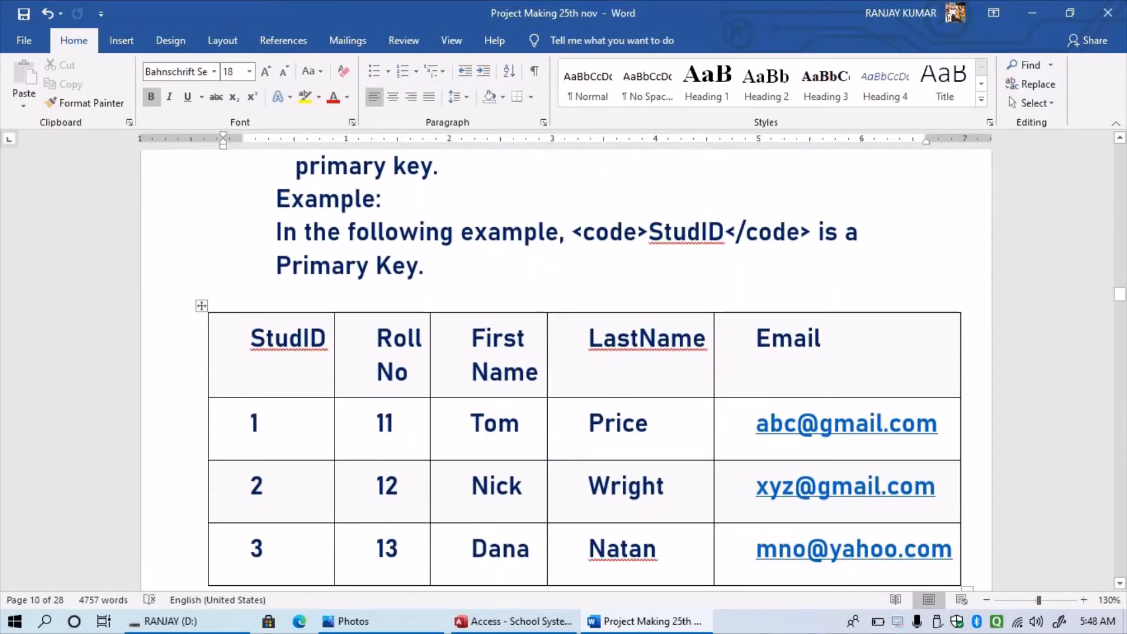
scroll(566, 370, down, 1)
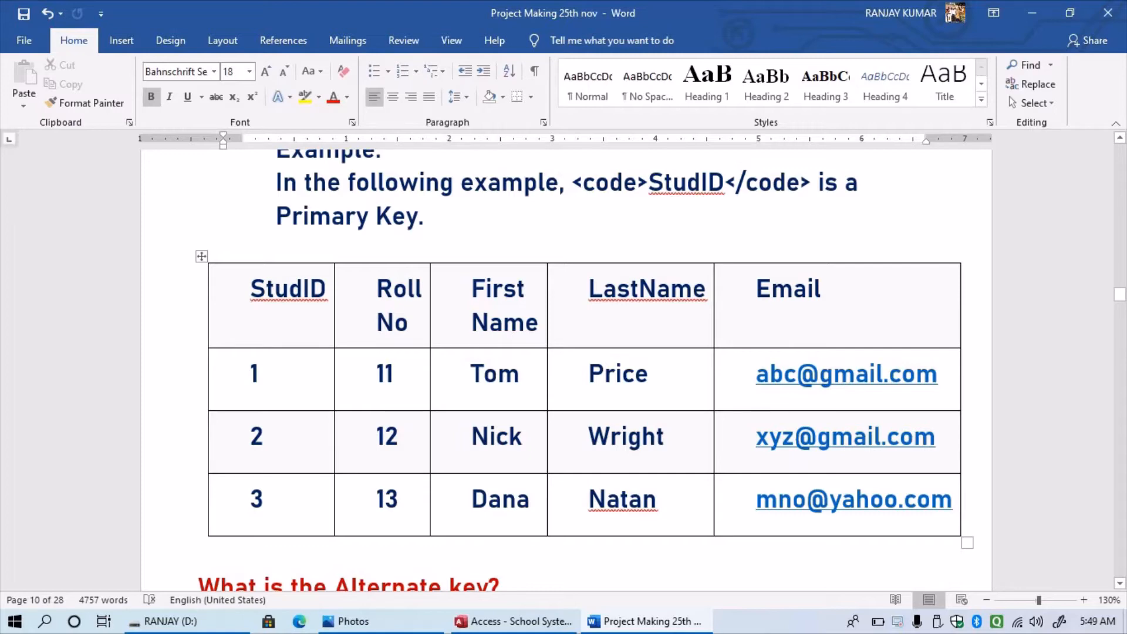
scroll(564, 364, down, 3)
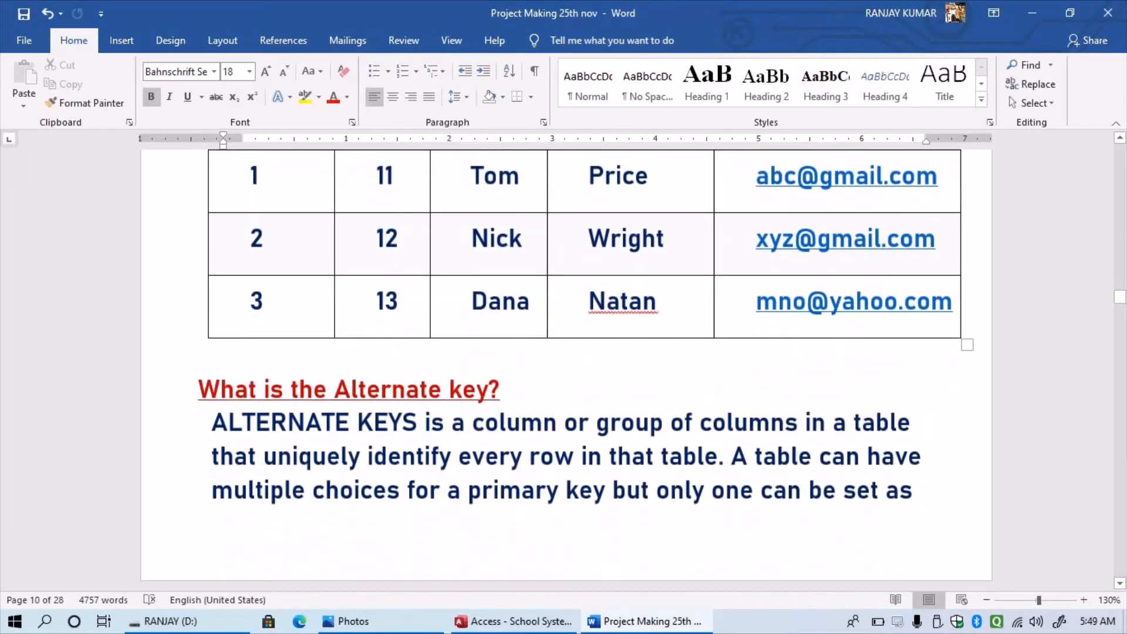
scroll(564, 364, down, 6)
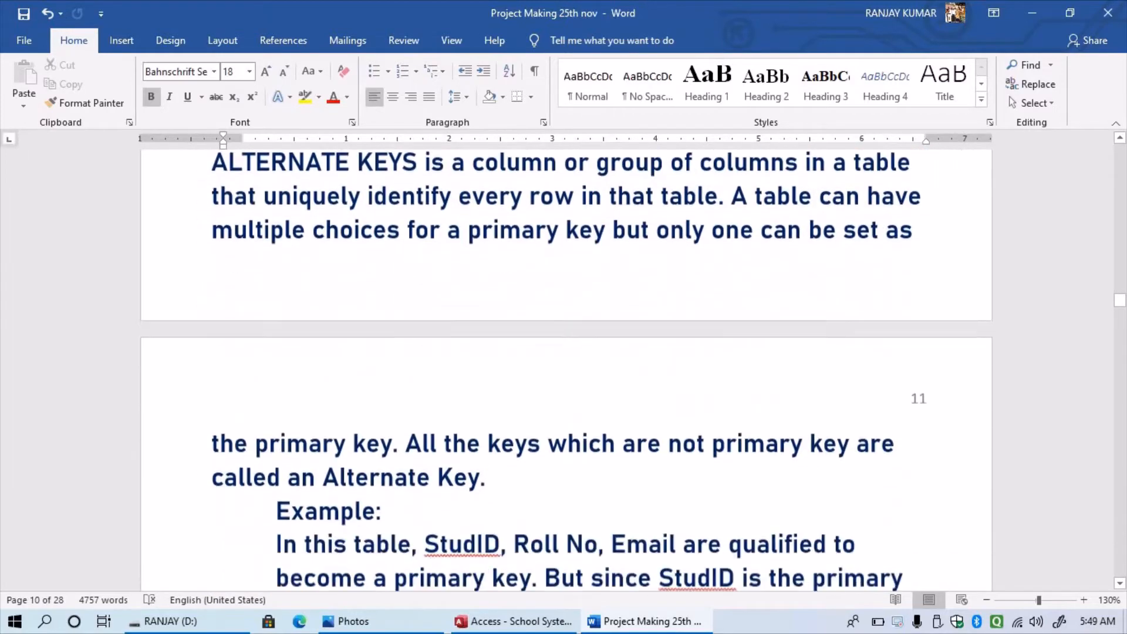
scroll(564, 364, down, 3)
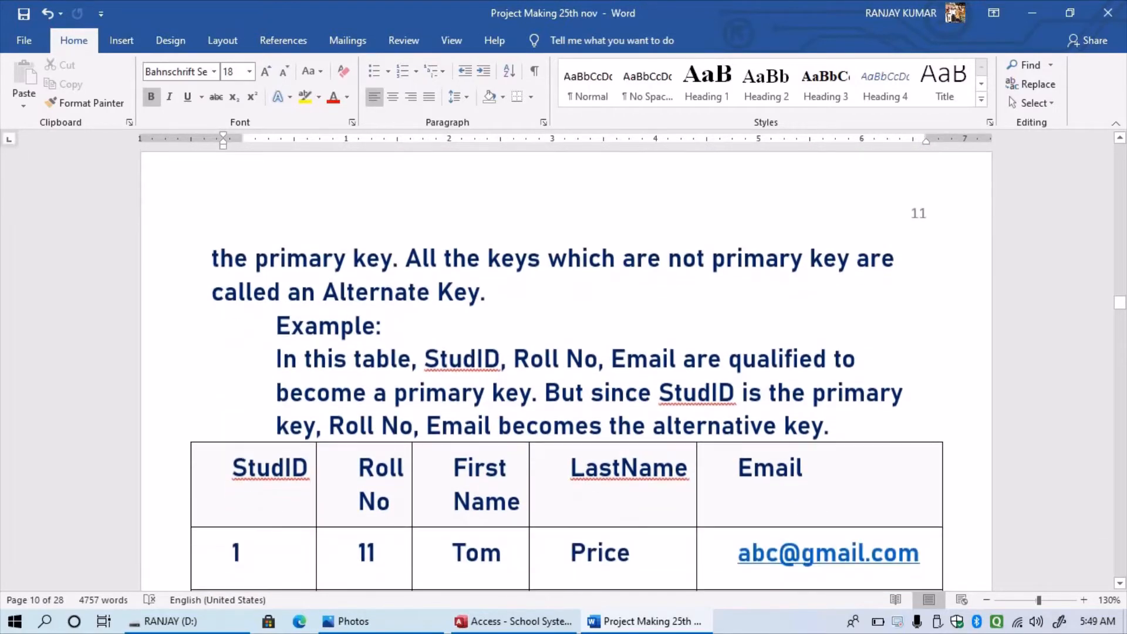
scroll(564, 364, up, 1)
scroll(564, 364, down, 1)
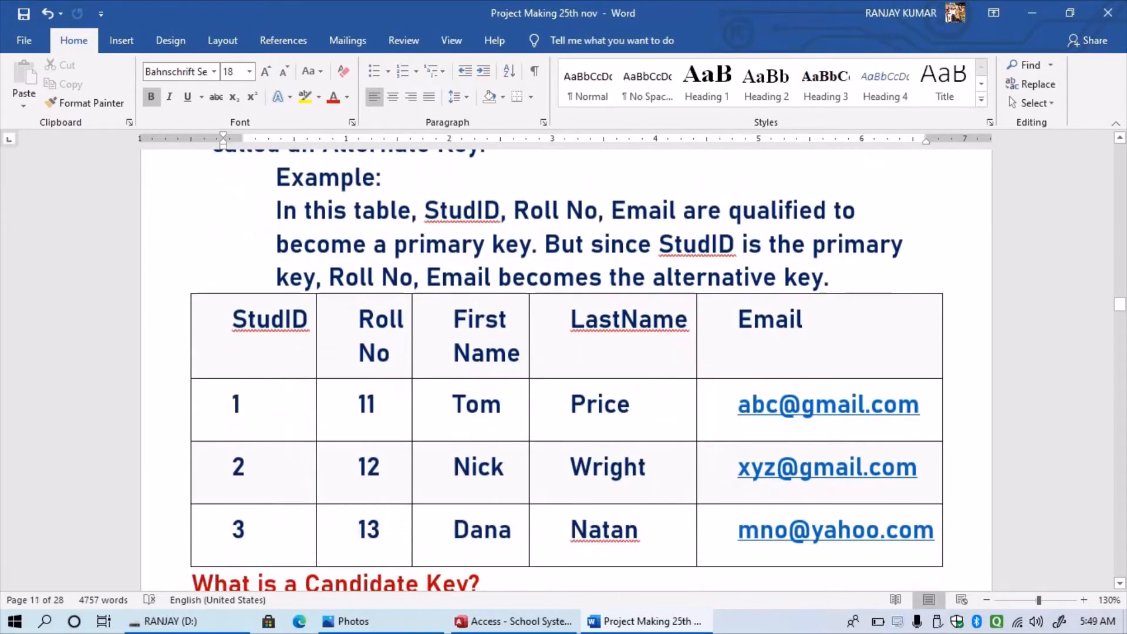
scroll(567, 370, down, 2)
scroll(567, 370, down, 3)
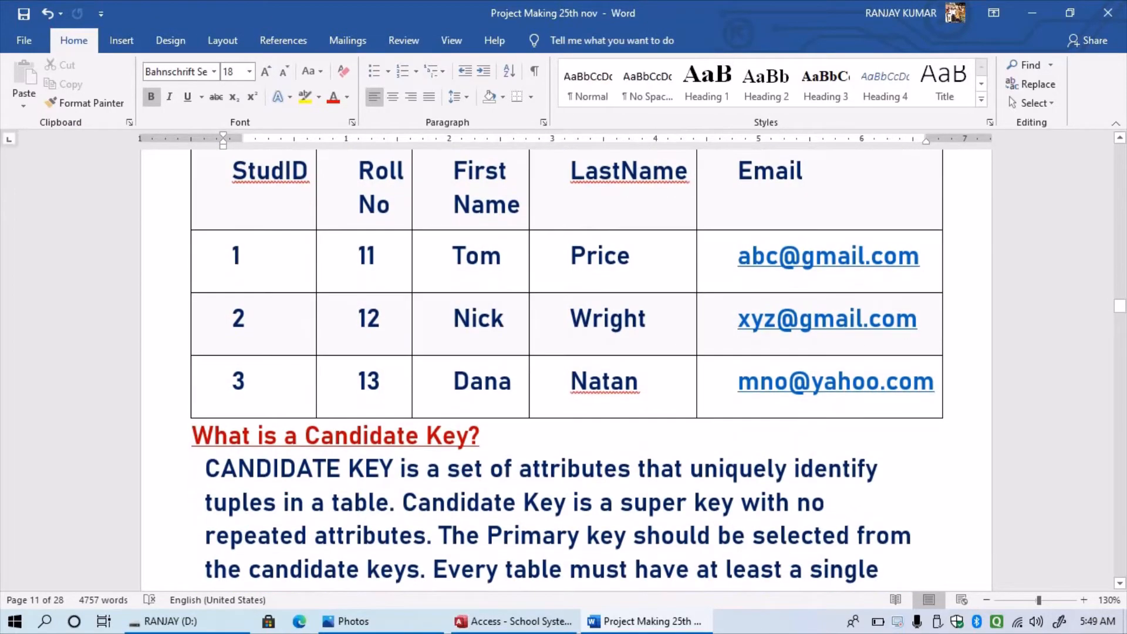
scroll(567, 370, up, 1)
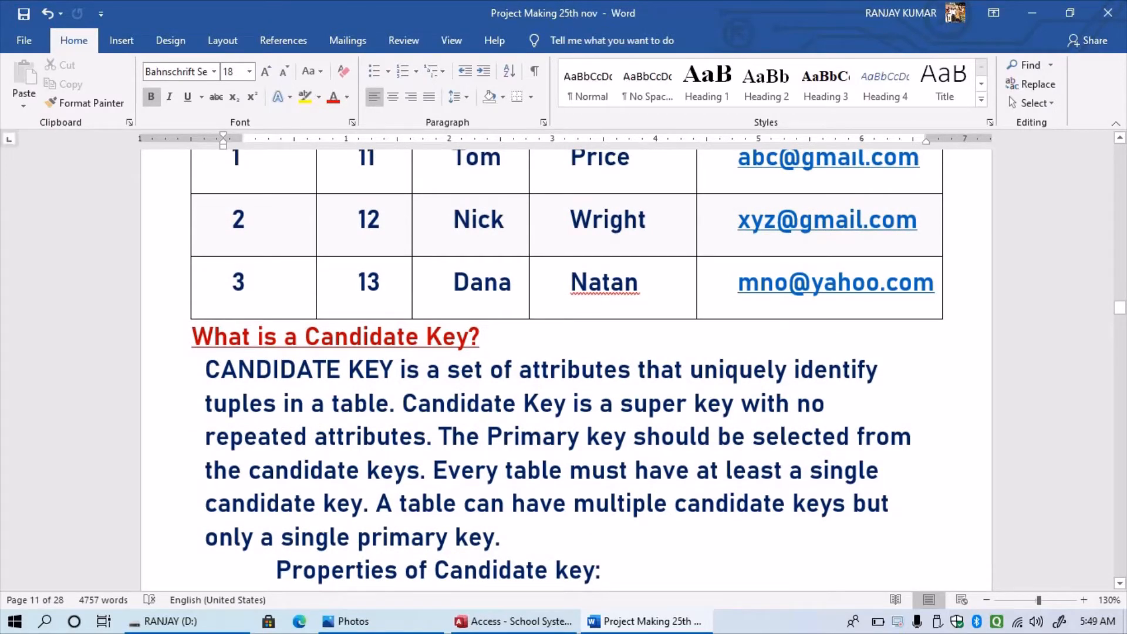
scroll(567, 370, up, 3)
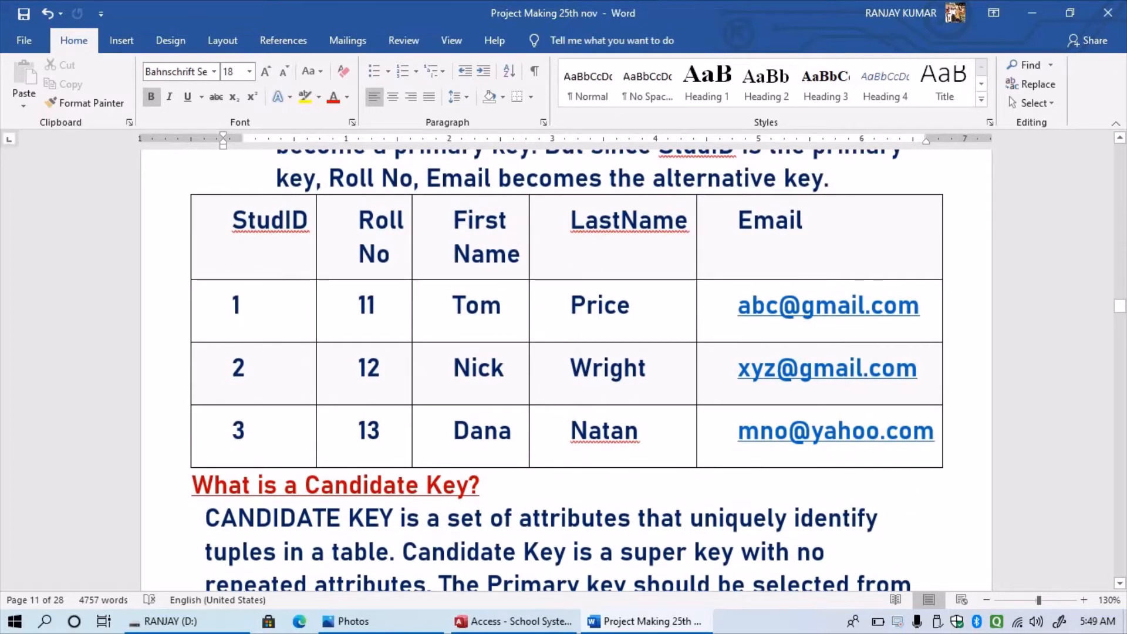
click(197, 311)
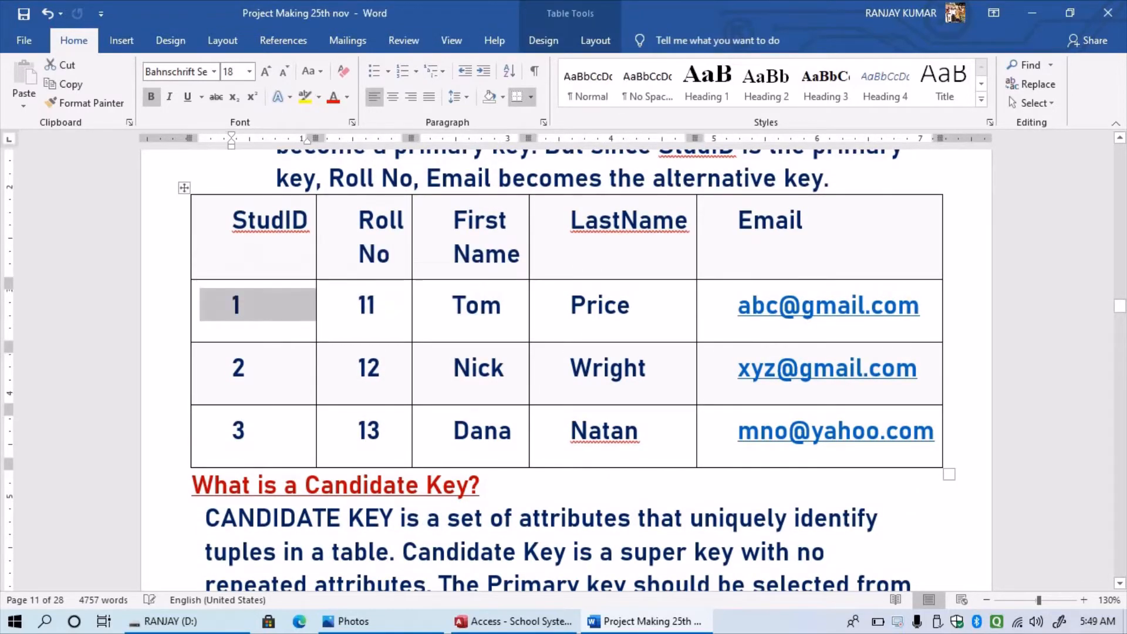
double_click(196, 311)
click(196, 311)
click(184, 310)
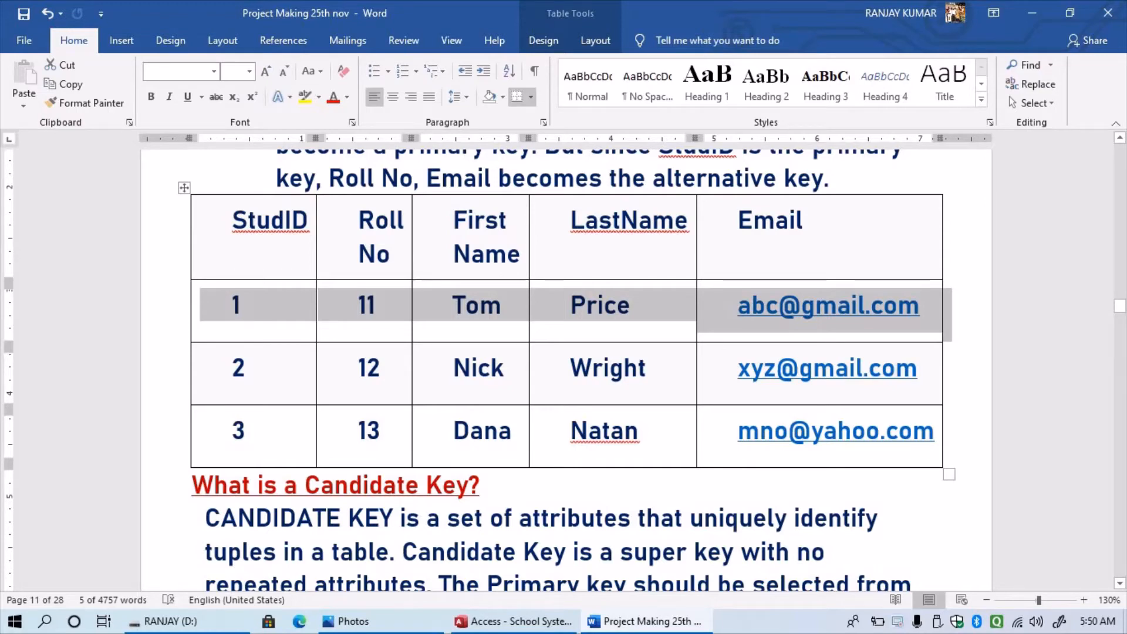
click(253, 195)
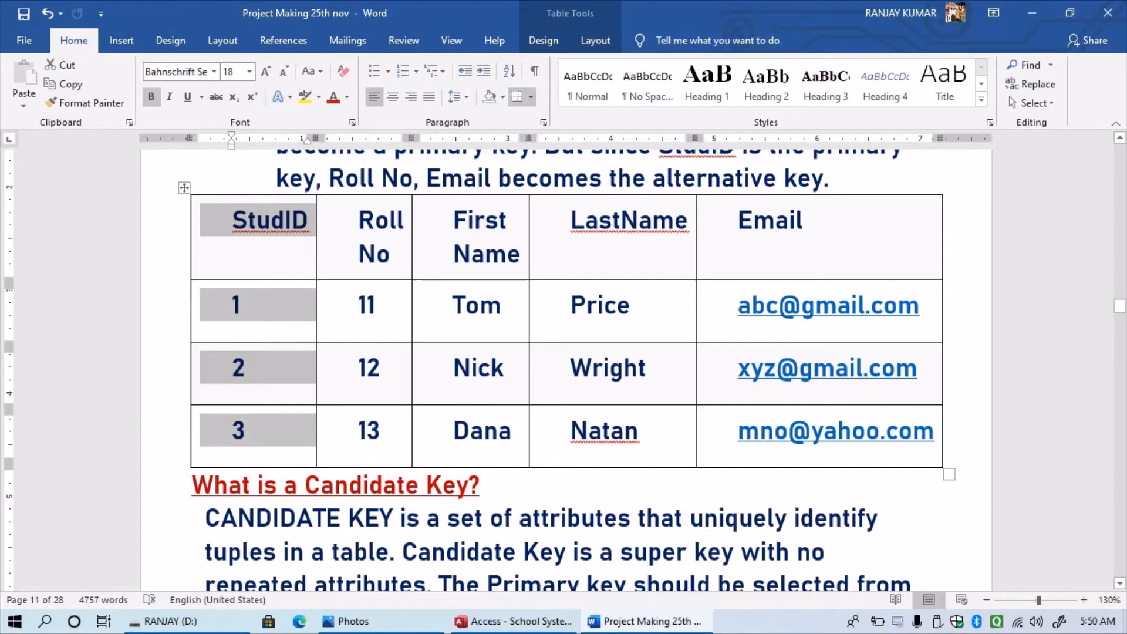
click(195, 328)
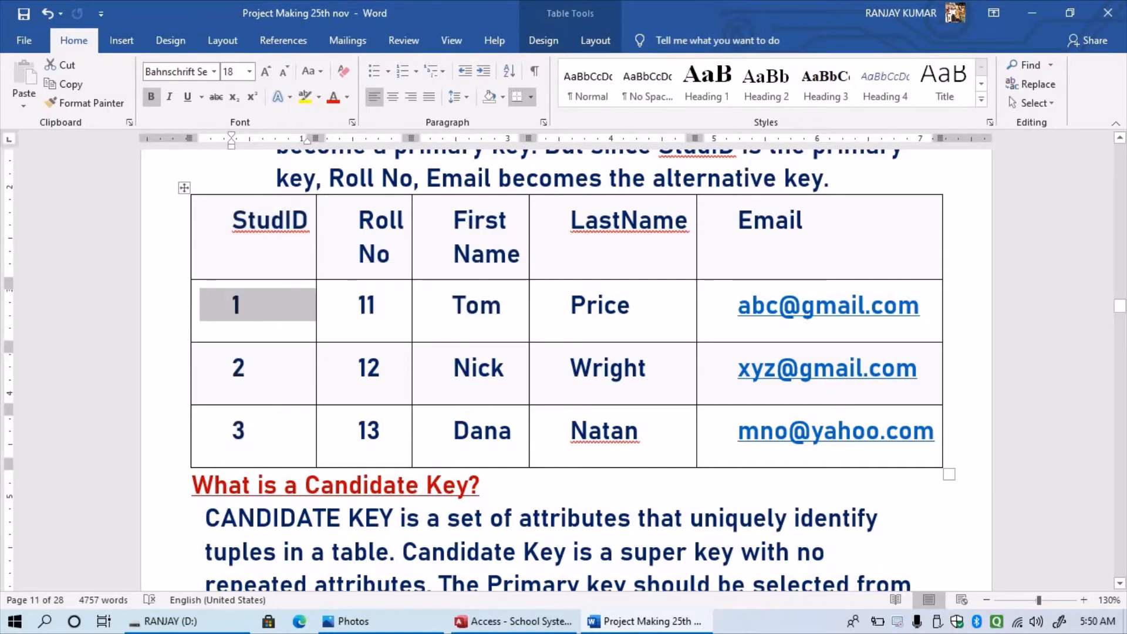
click(181, 317)
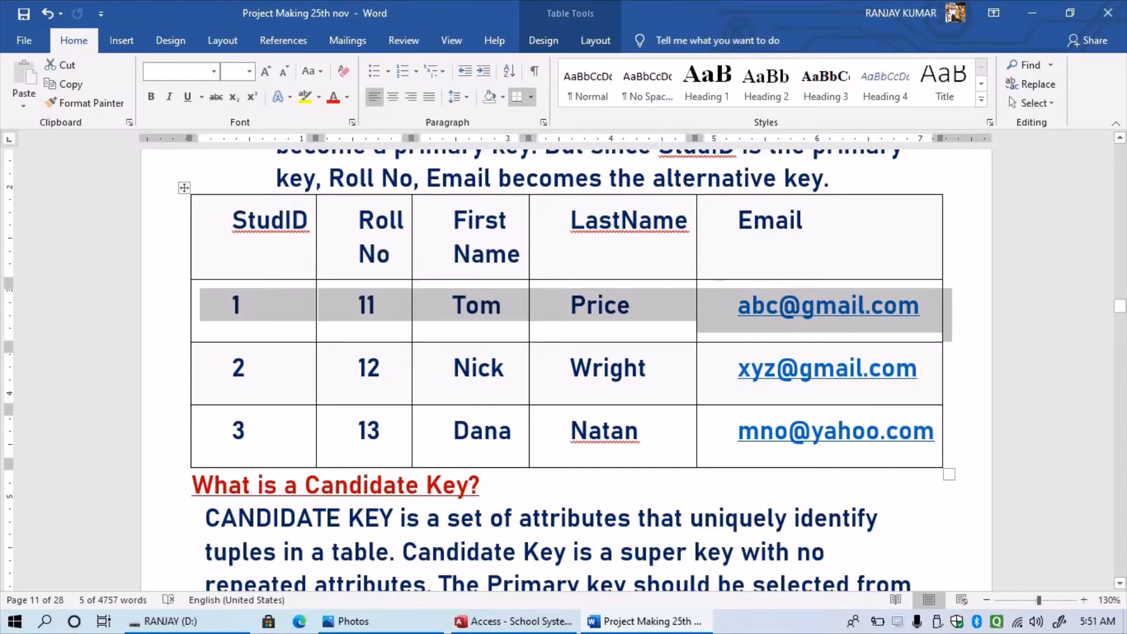
scroll(573, 370, down, 3)
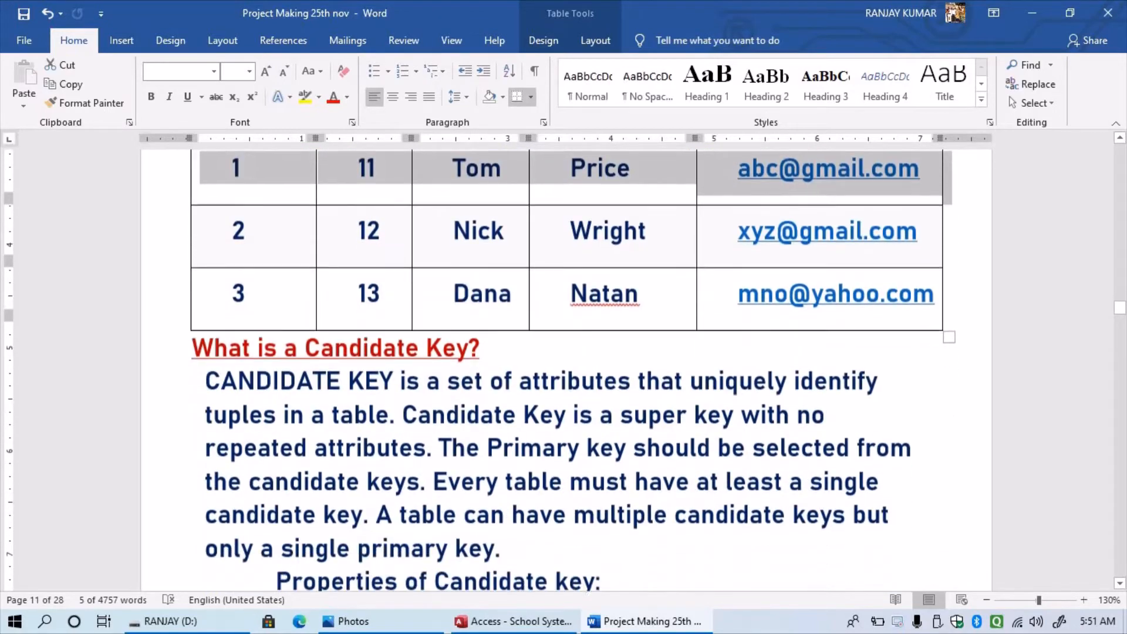
scroll(573, 370, down, 1)
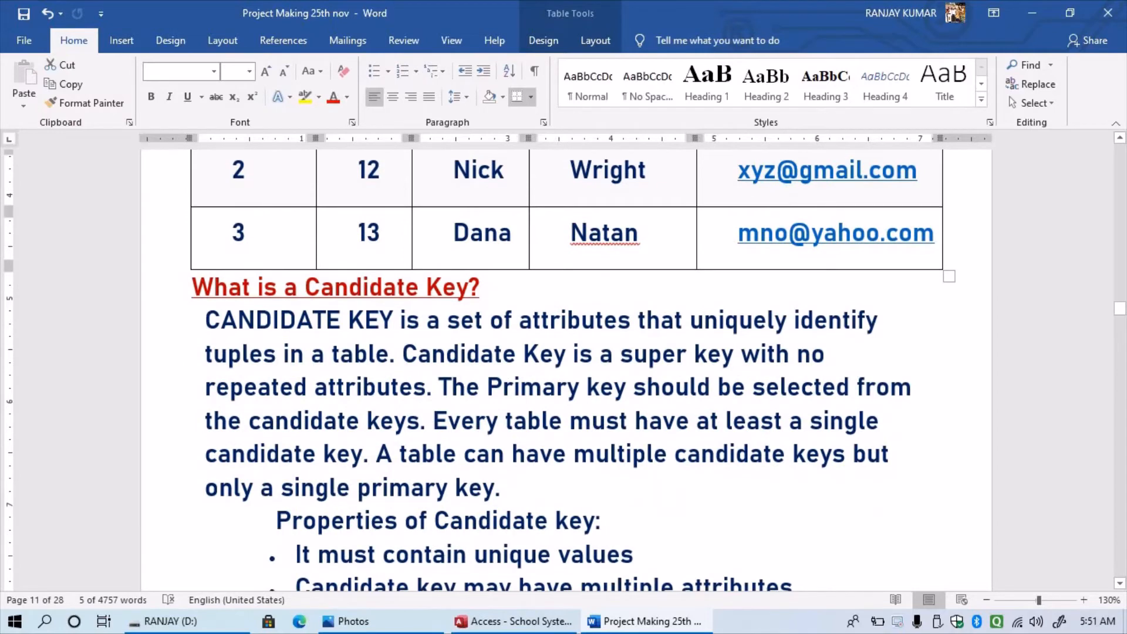
right_click(542, 317)
right_click(589, 319)
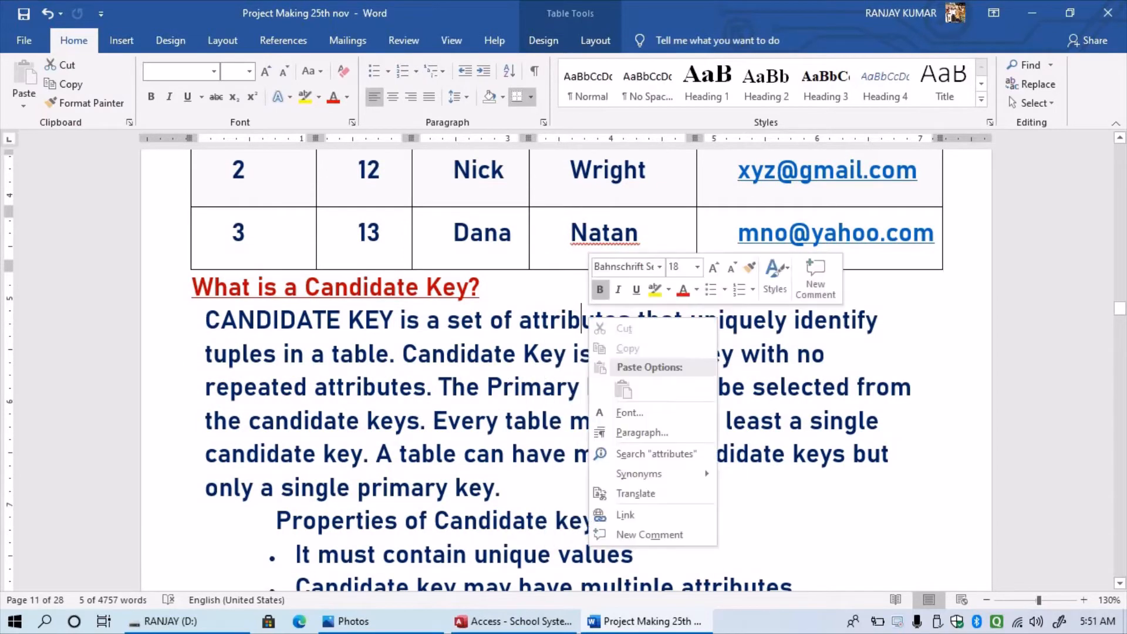
right_click(887, 320)
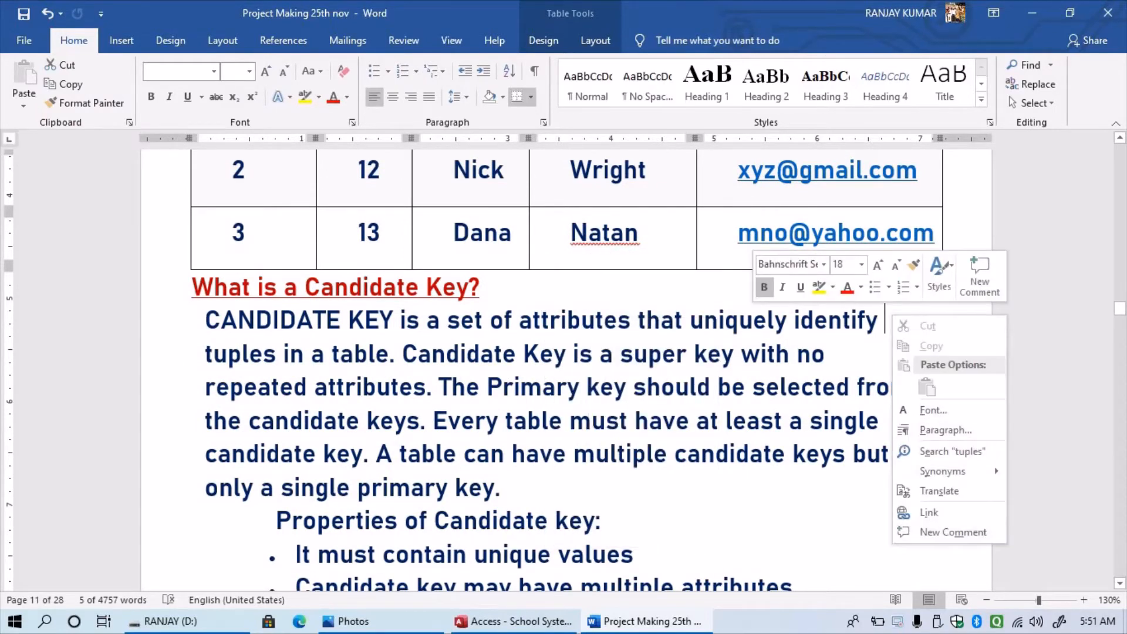
key(Escape)
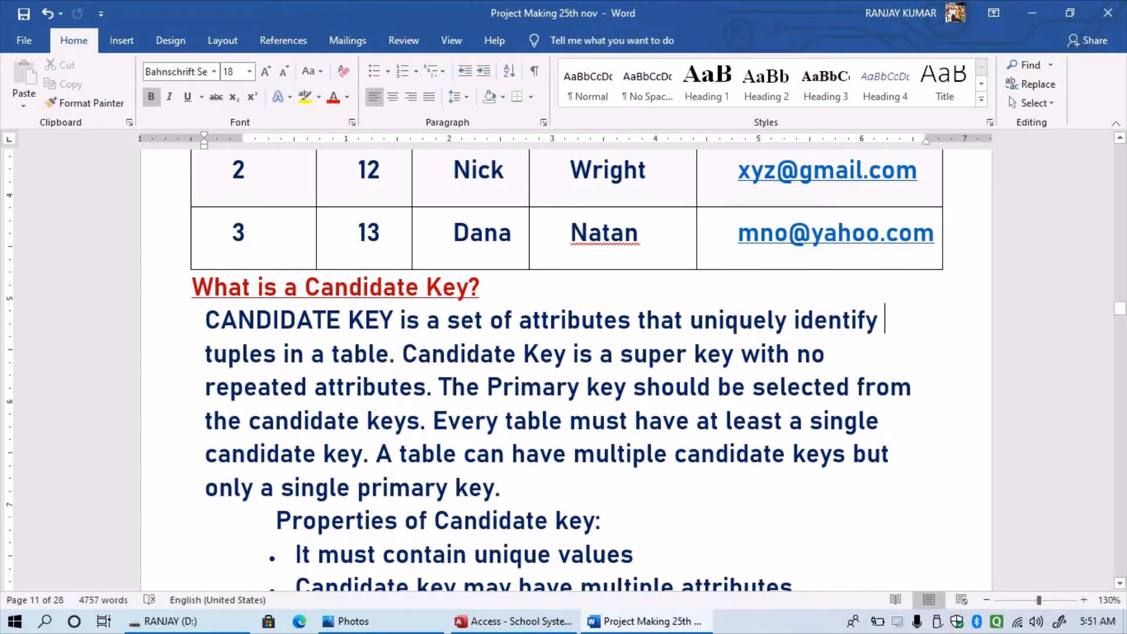
scroll(568, 369, up, 3)
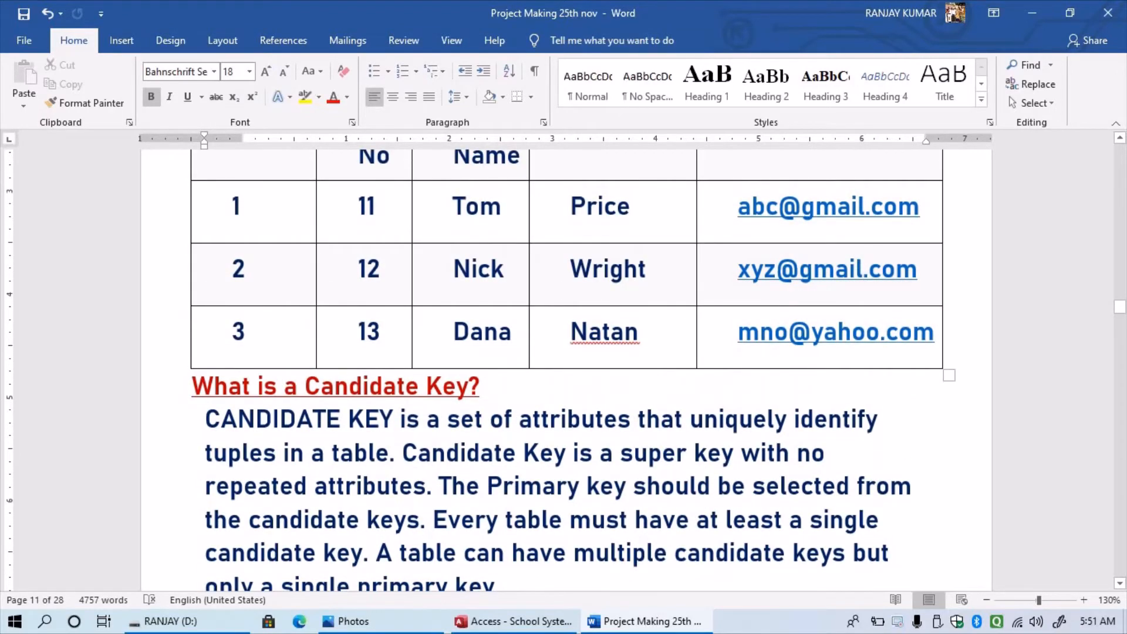
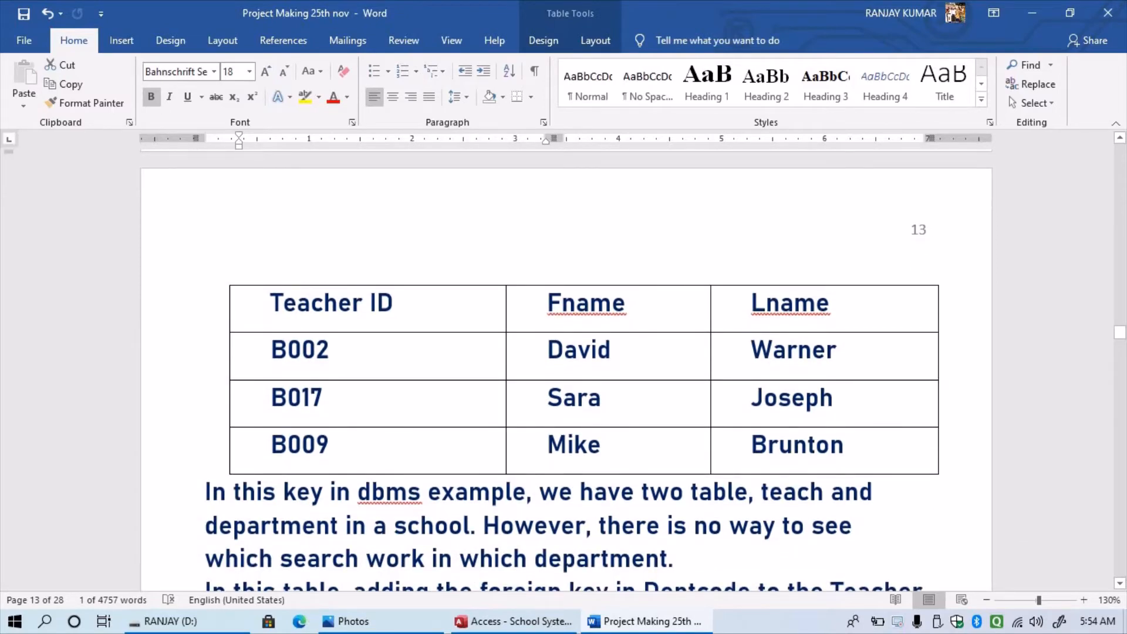
- Place the cursor in the Teacher table and look over the compound key examples
click(325, 399)
scroll(566, 370, up, 10)
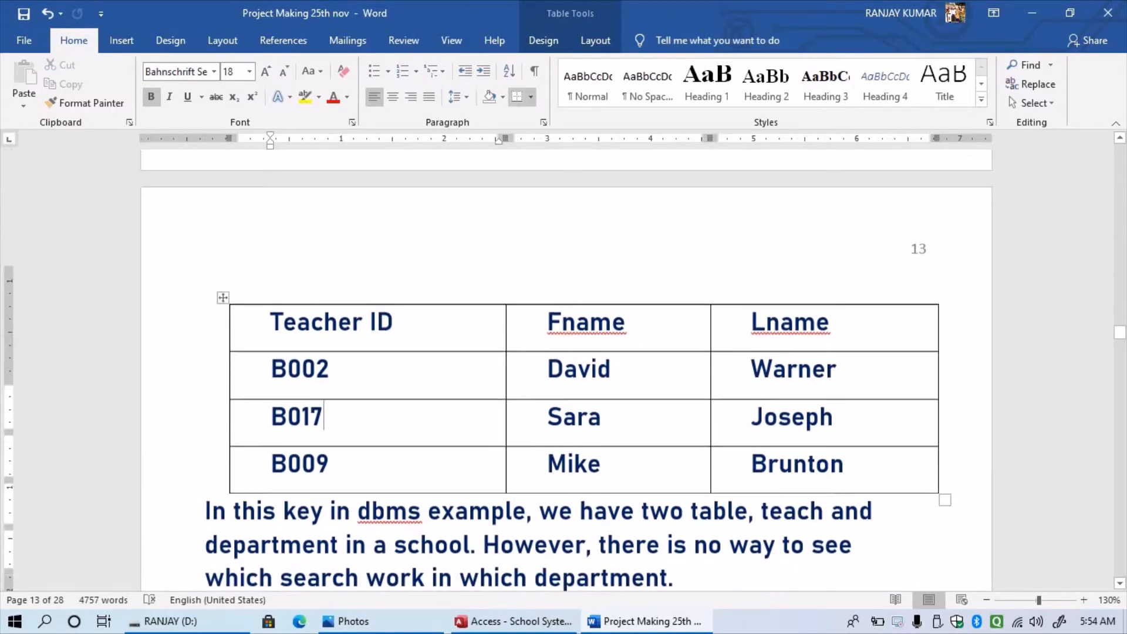
scroll(562, 370, down, 2)
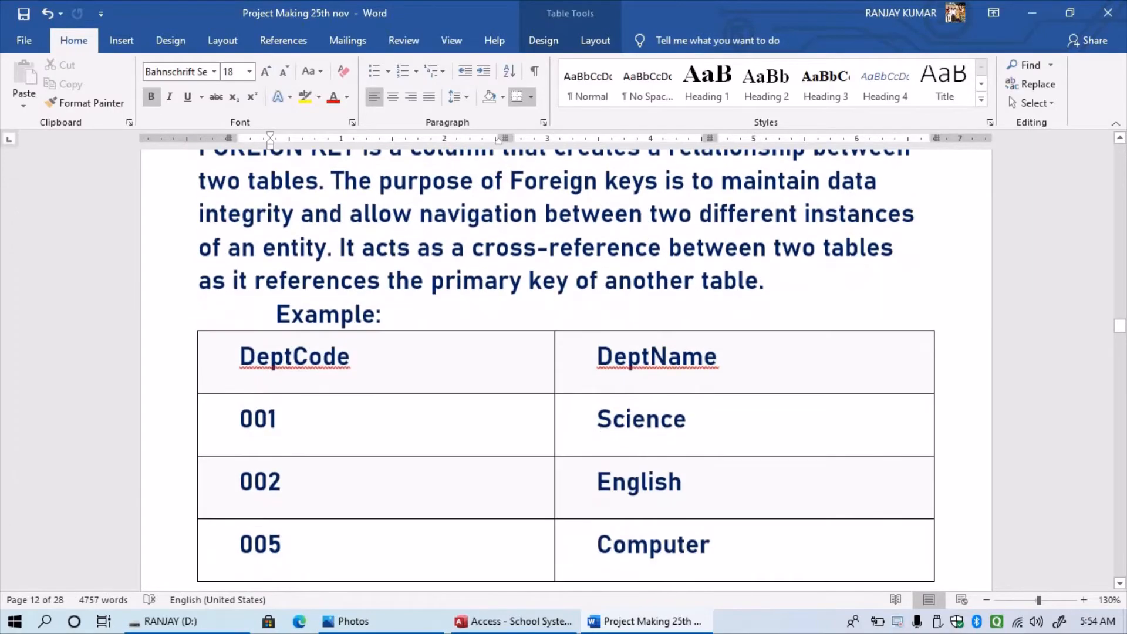
scroll(567, 370, down, 4)
scroll(566, 370, up, 5)
scroll(567, 370, down, 4)
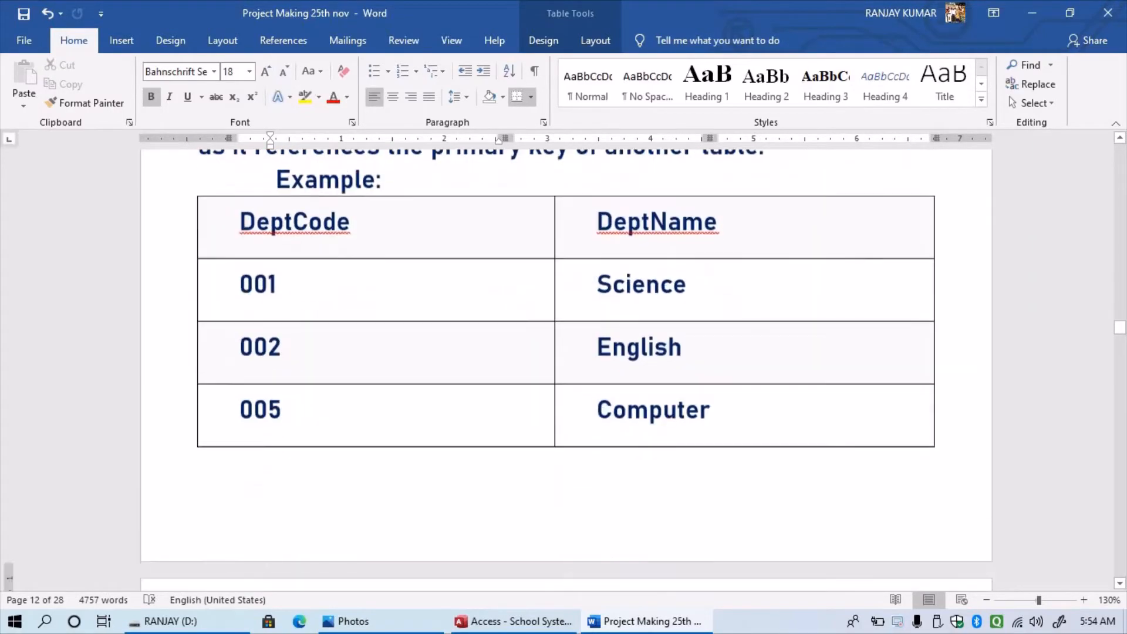
scroll(566, 370, up, 5)
scroll(567, 370, down, 15)
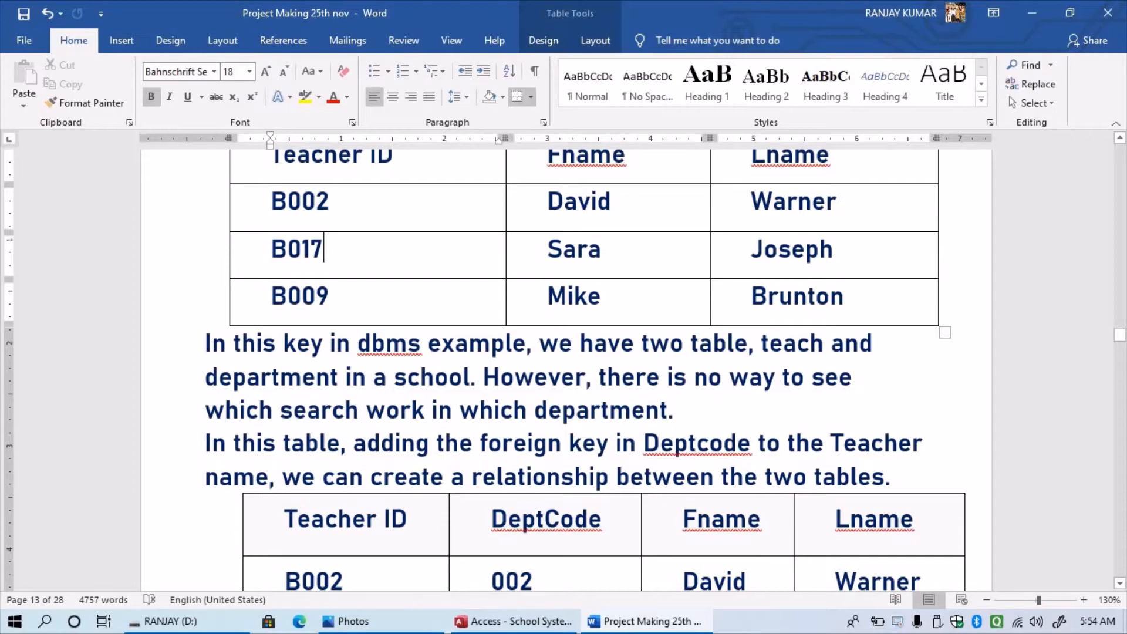
scroll(563, 370, up, 5)
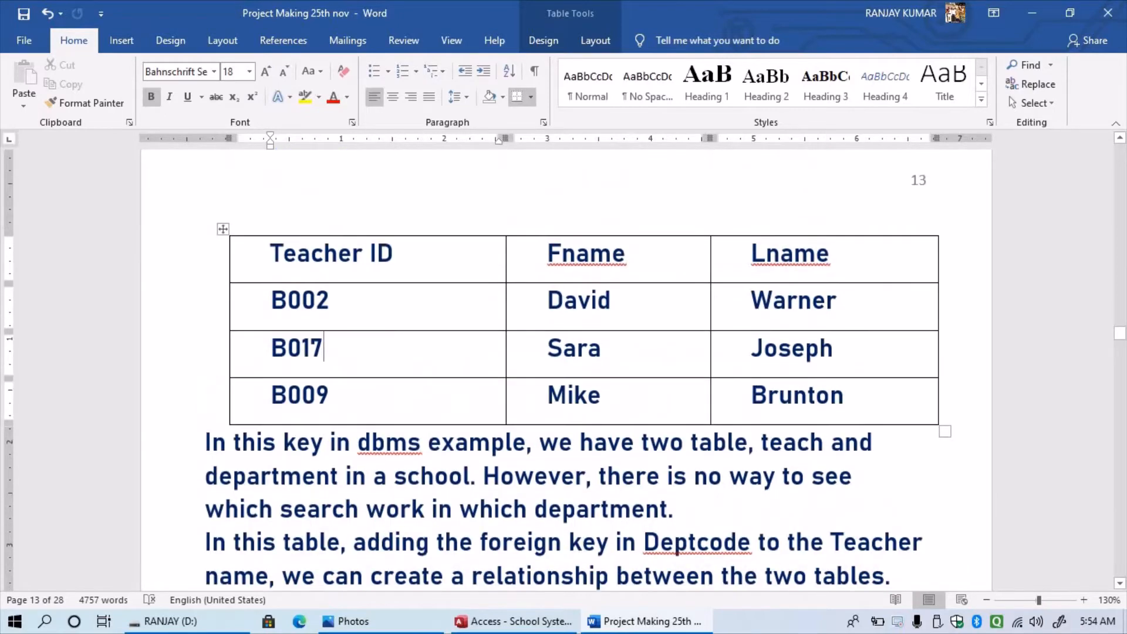
scroll(563, 370, up, 6)
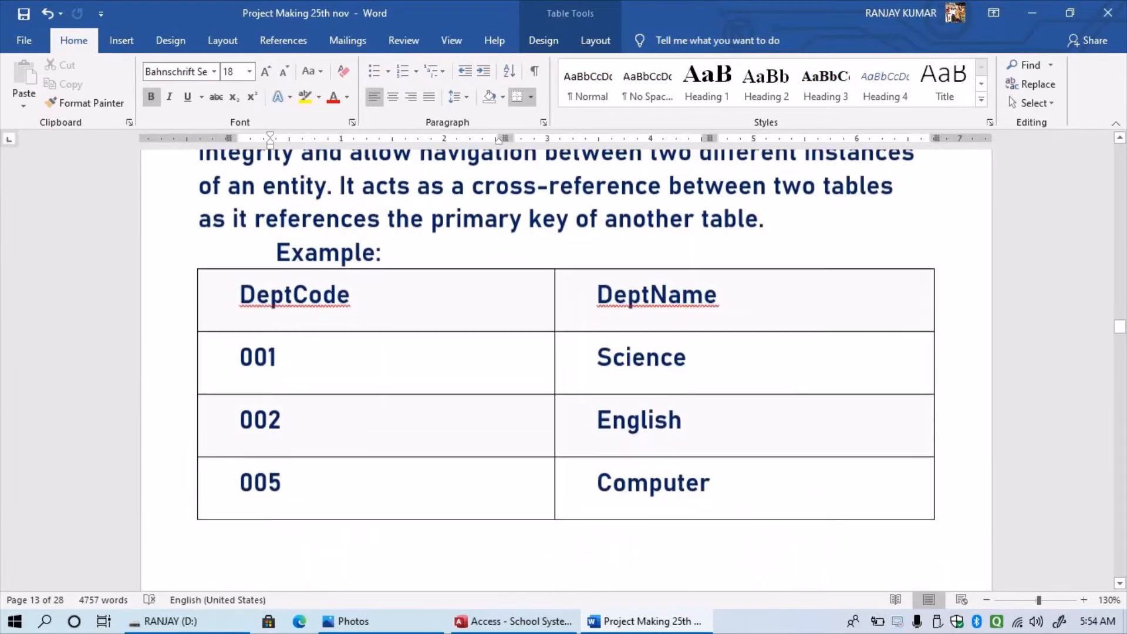
scroll(563, 370, down, 2)
scroll(564, 370, up, 3)
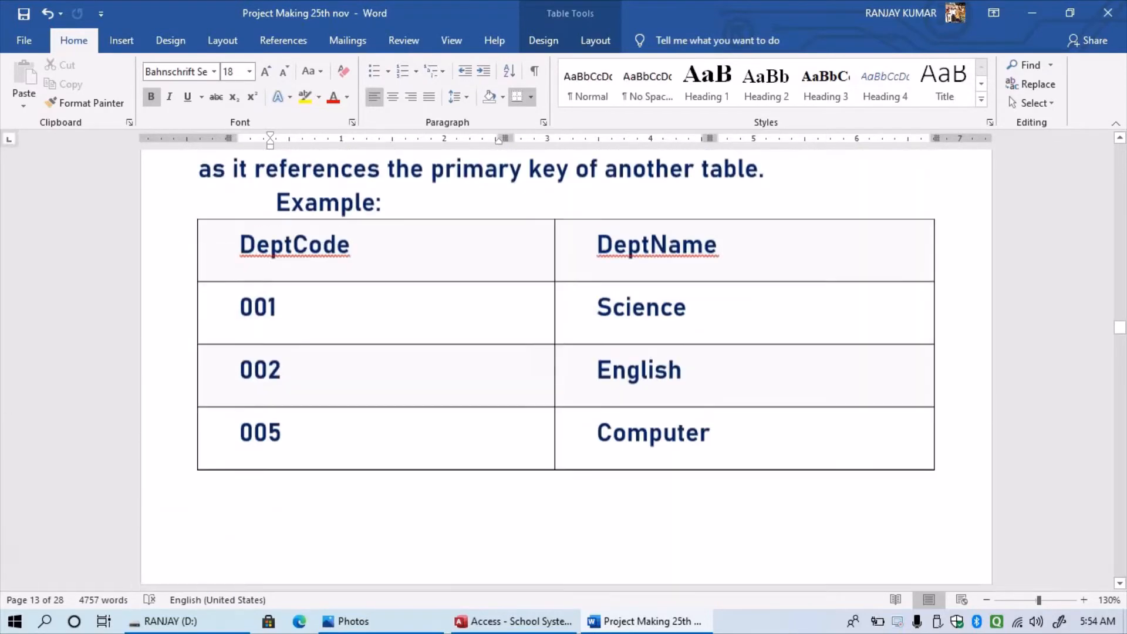
scroll(564, 370, down, 5)
scroll(564, 370, down, 4)
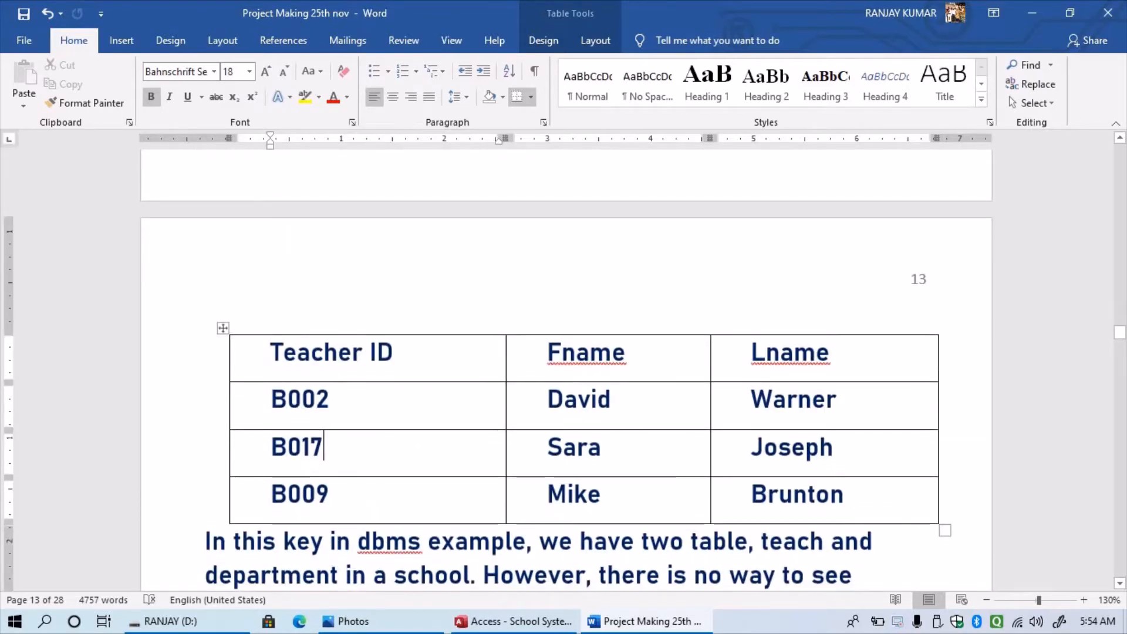
drag(330, 402, 317, 401)
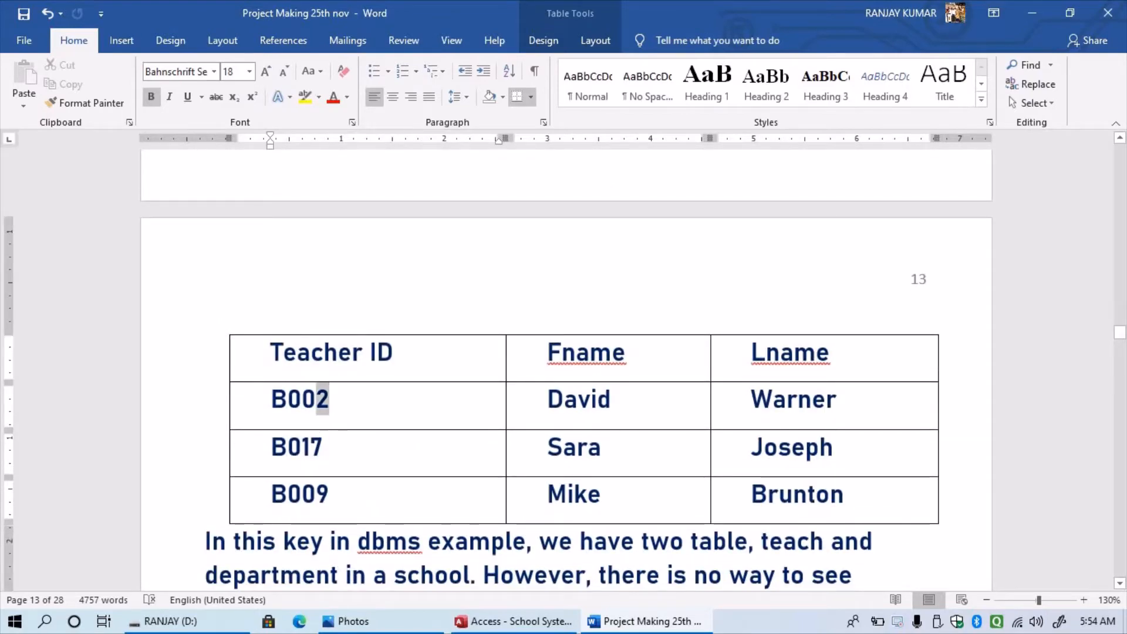
scroll(320, 399, up, 5)
scroll(564, 364, up, 5)
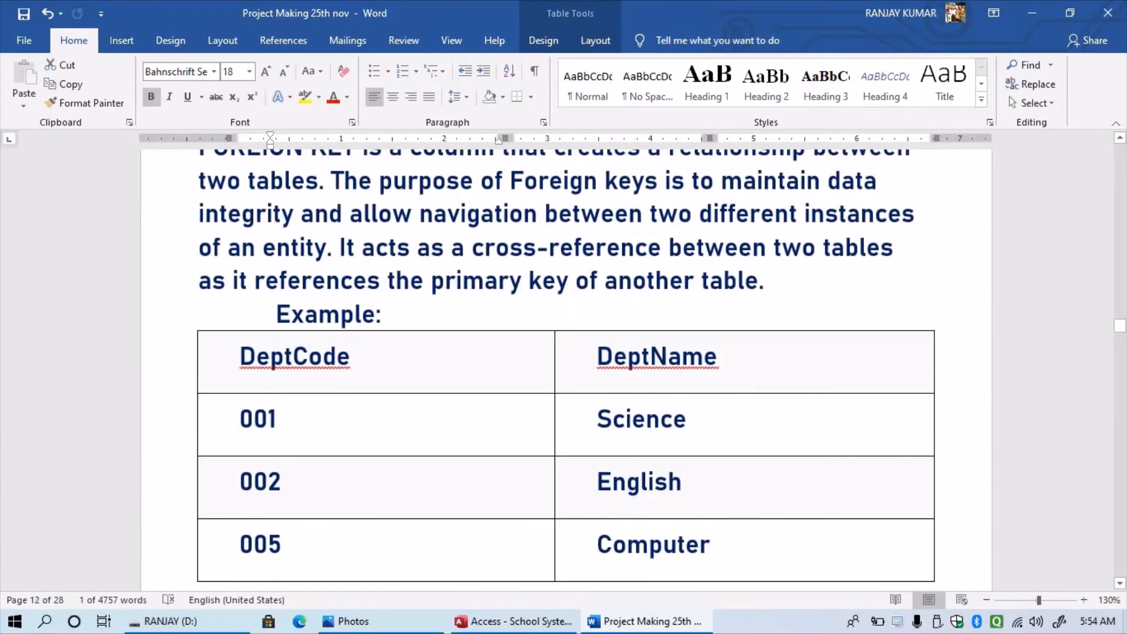
scroll(564, 364, down, 15)
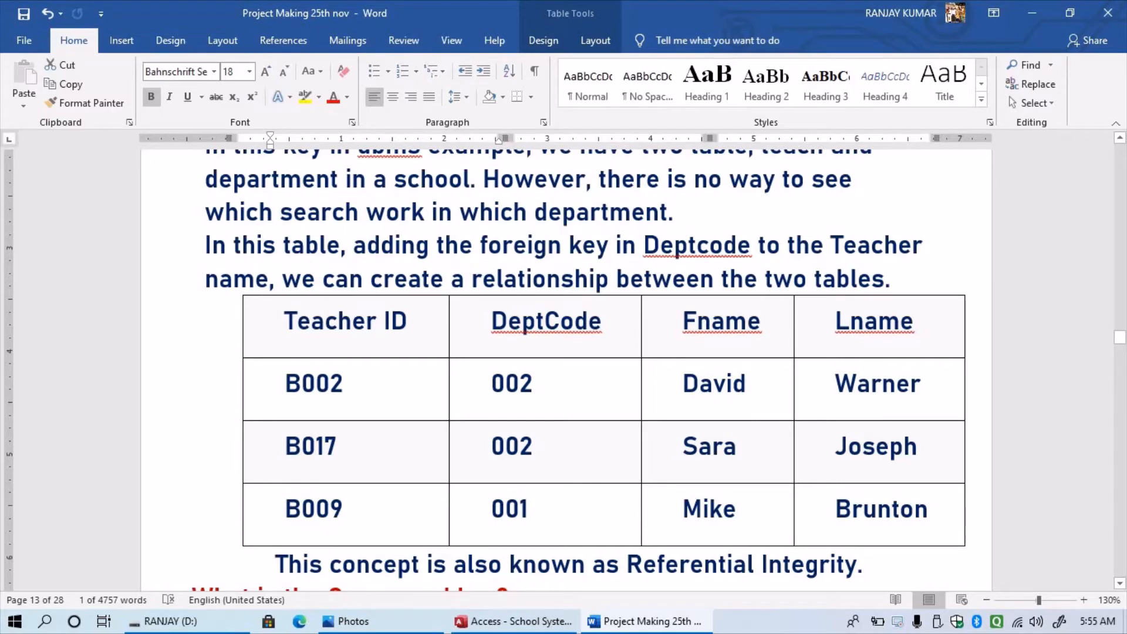
- Highlight B002's 002 DeptCode value and the DeptCode column heading, then deselect them
double_click(512, 384)
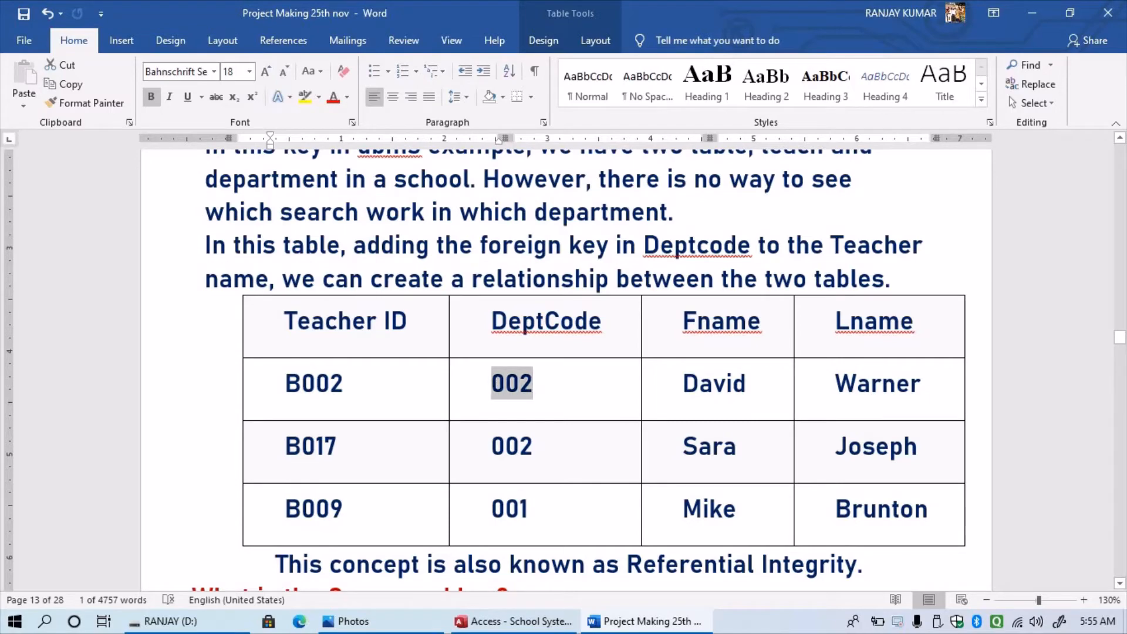
scroll(236, 438, up, 3)
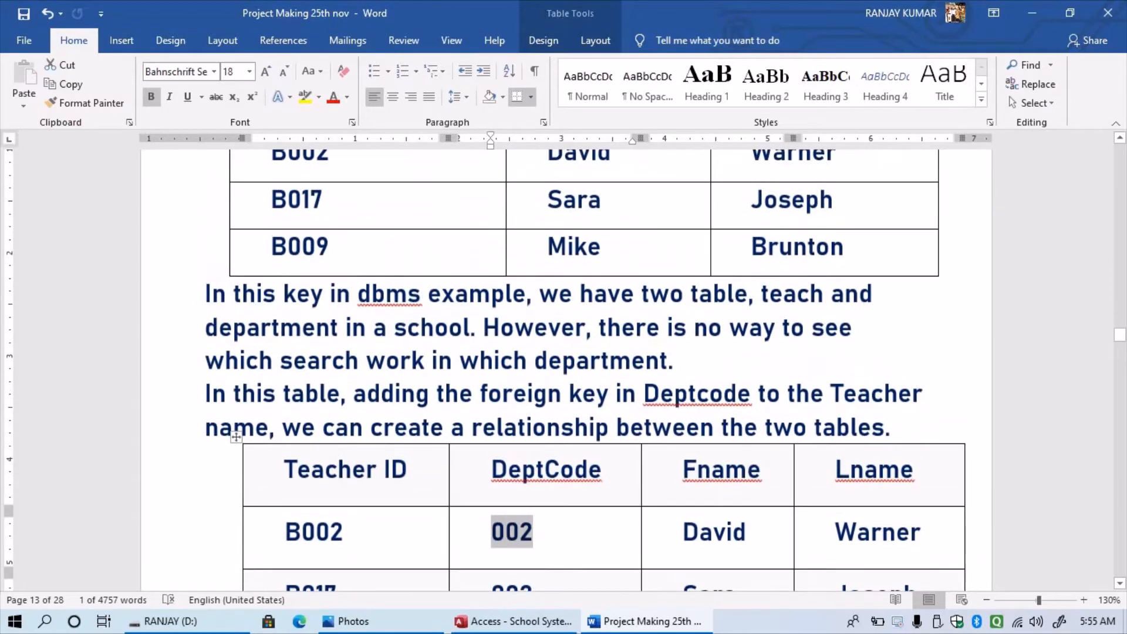
scroll(236, 437, up, 15)
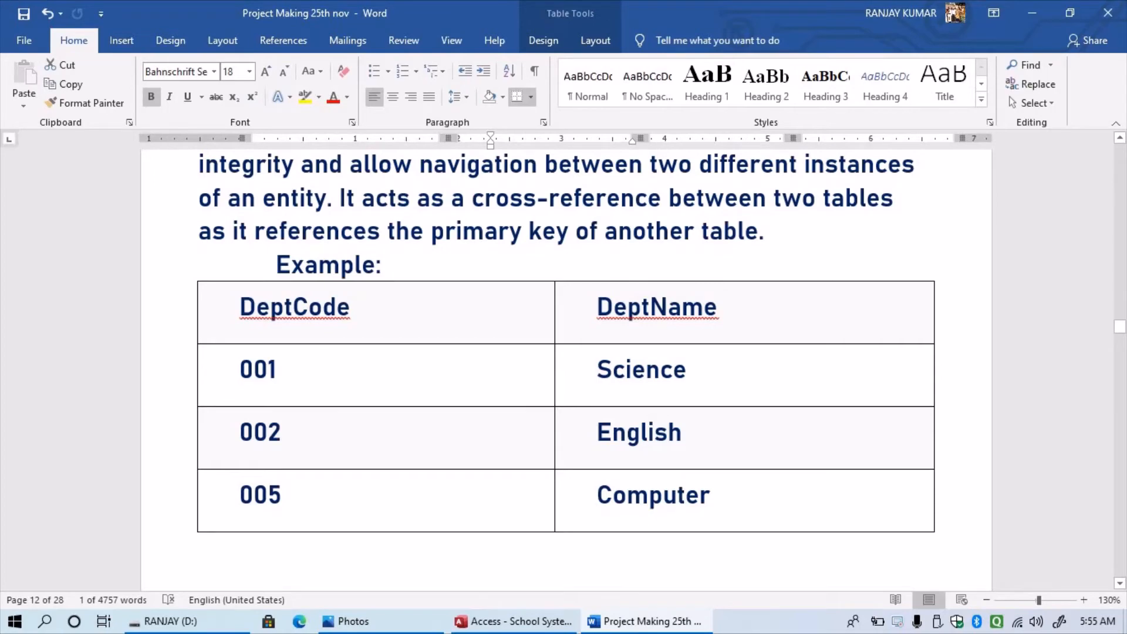
scroll(564, 370, down, 12)
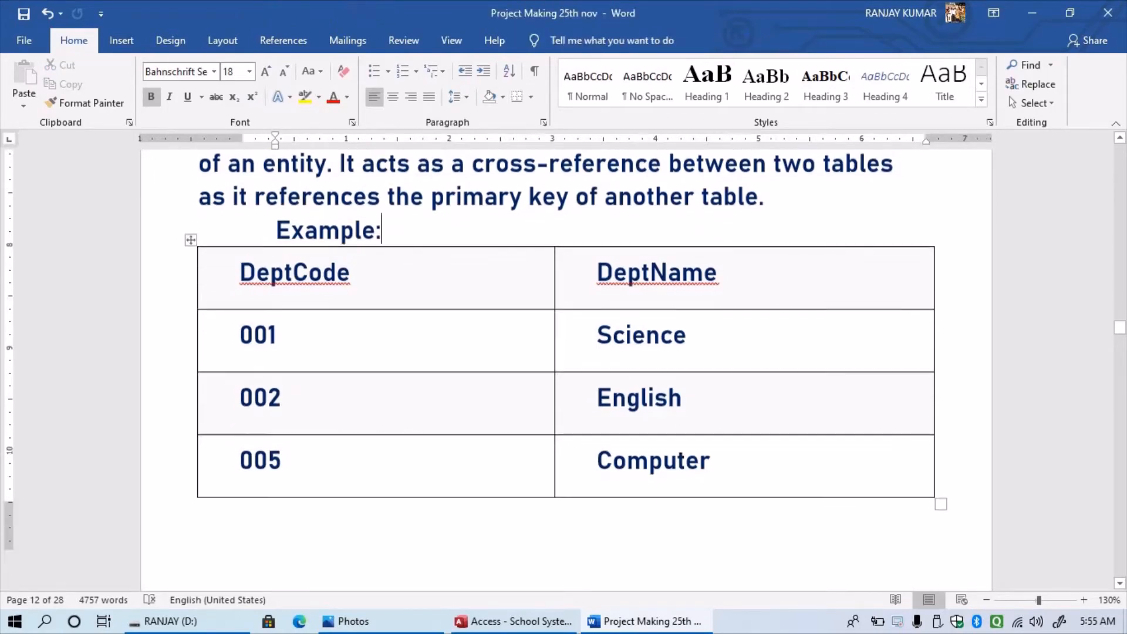
scroll(564, 370, down, 2)
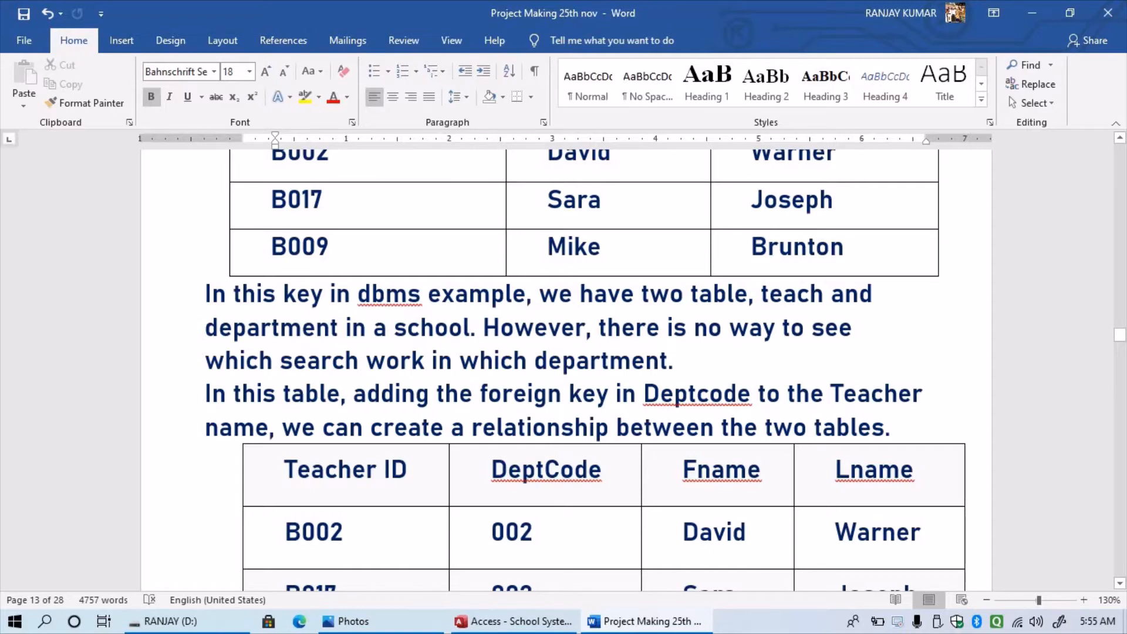
drag(491, 470, 602, 469)
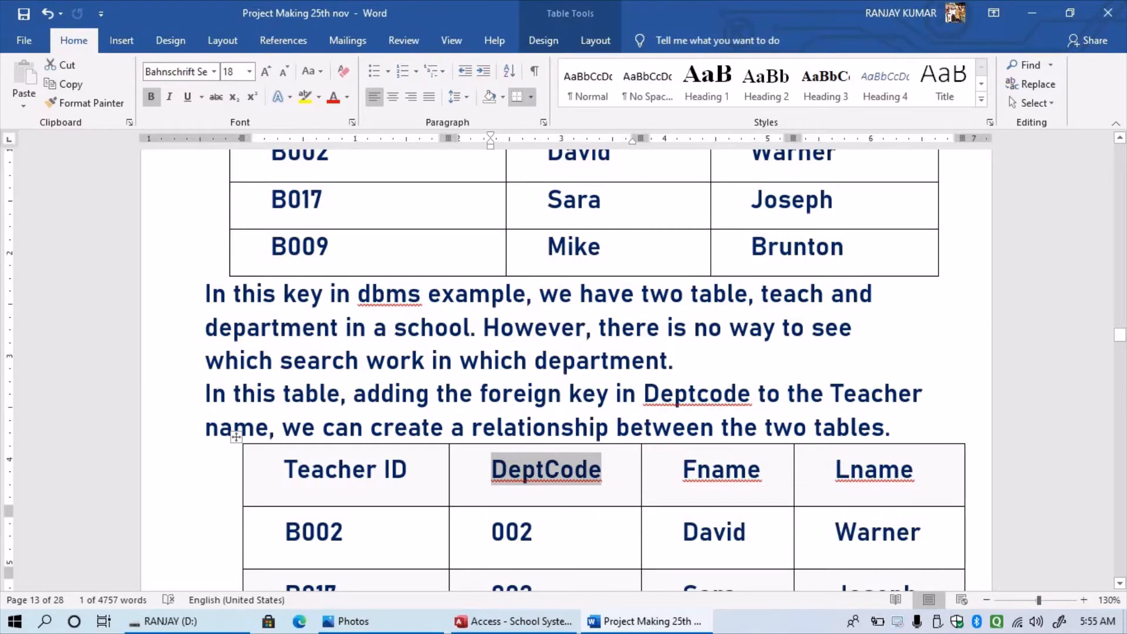
scroll(586, 373, up, 3)
scroll(586, 373, down, 3)
scroll(586, 374, up, 10)
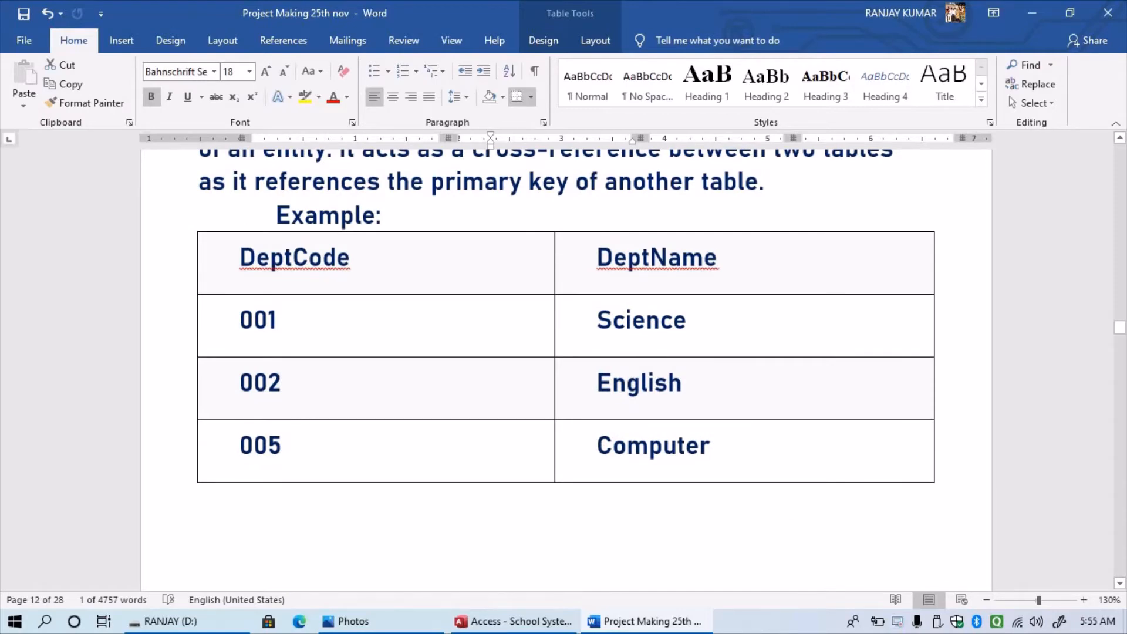
scroll(566, 369, down, 12)
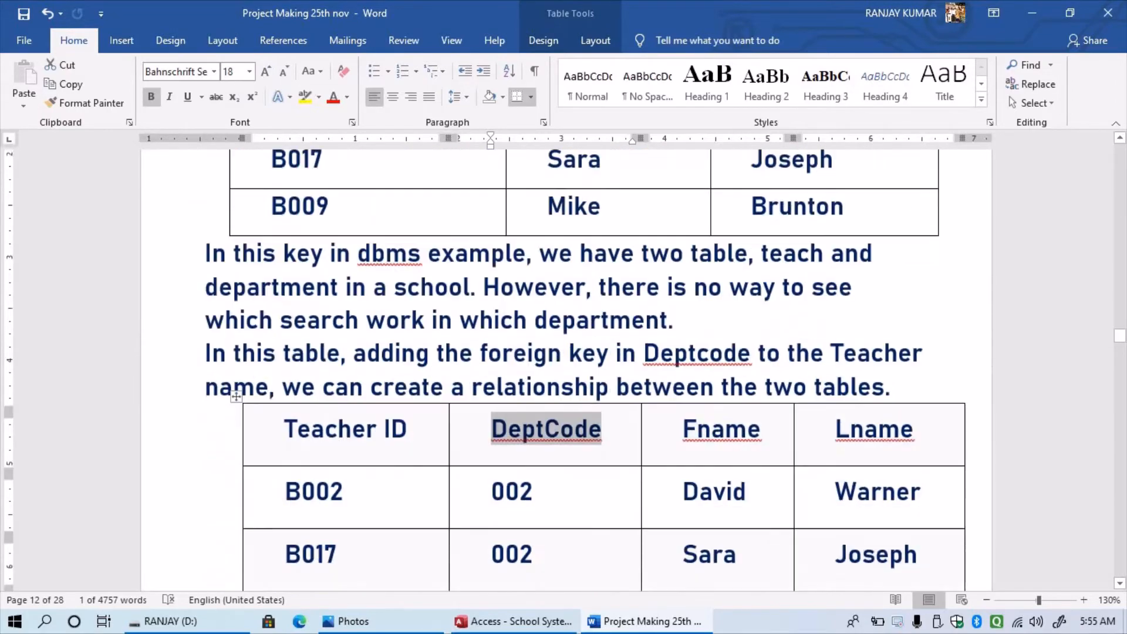
scroll(566, 370, down, 1)
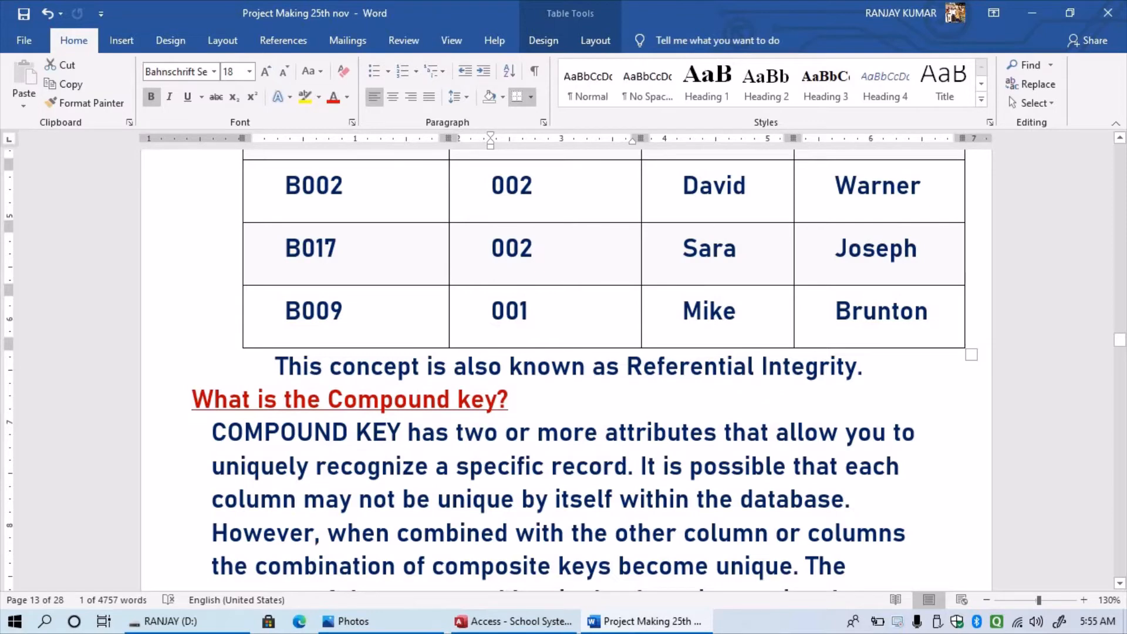
scroll(566, 370, up, 3)
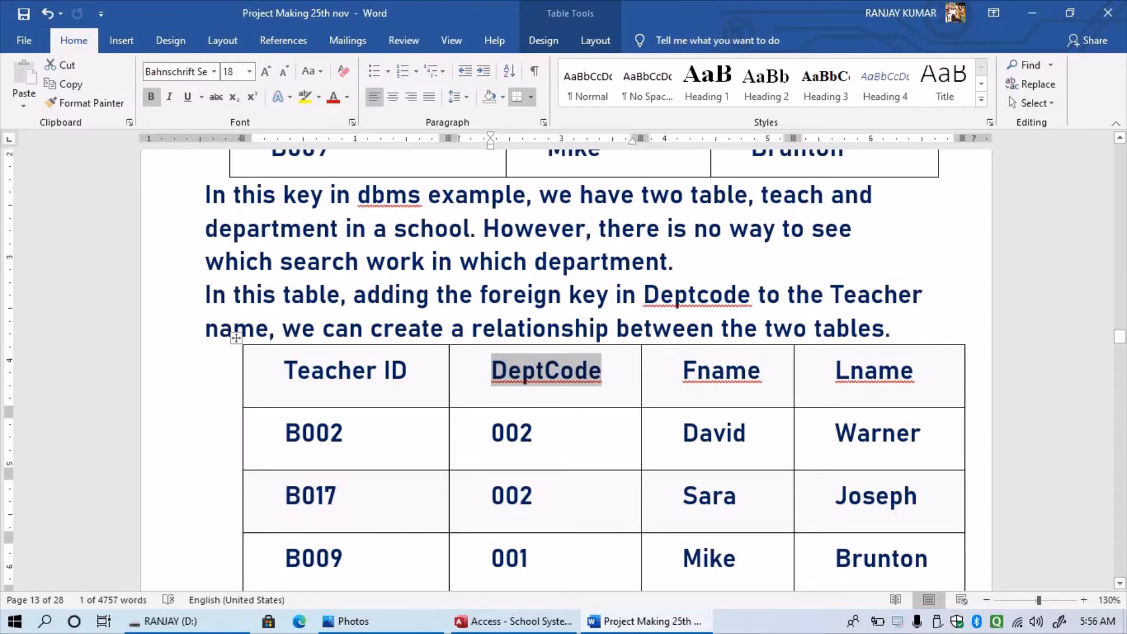
click(524, 379)
- Scroll past the surrogate-key shift-timings table to page 16's 'Data Types in Ms. Access' heading
scroll(525, 378, up, 7)
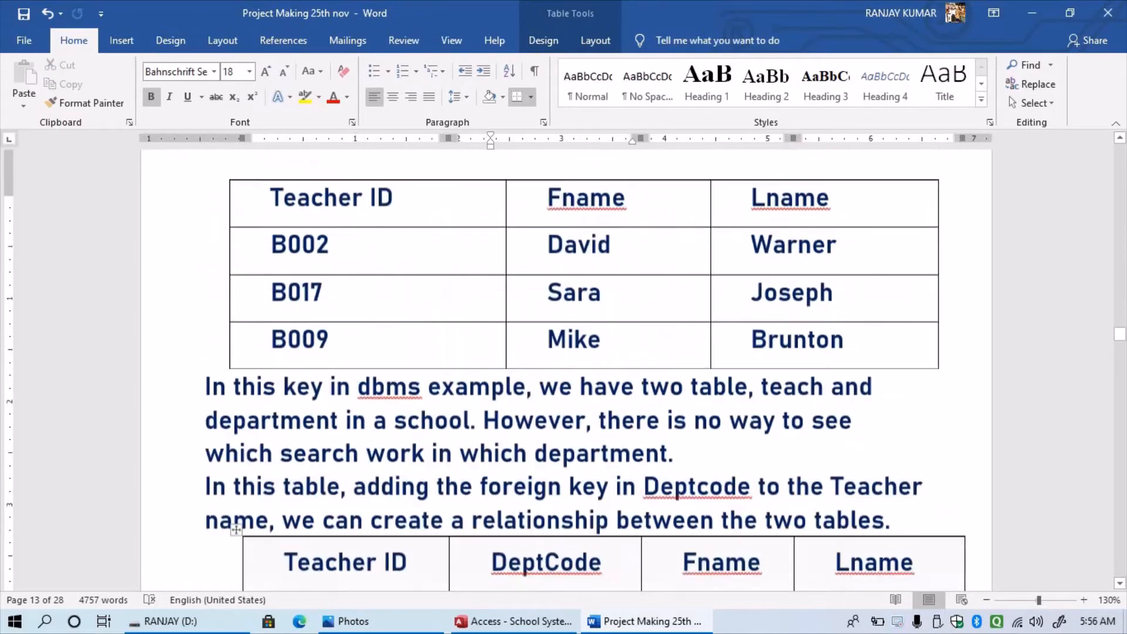
scroll(524, 378, up, 5)
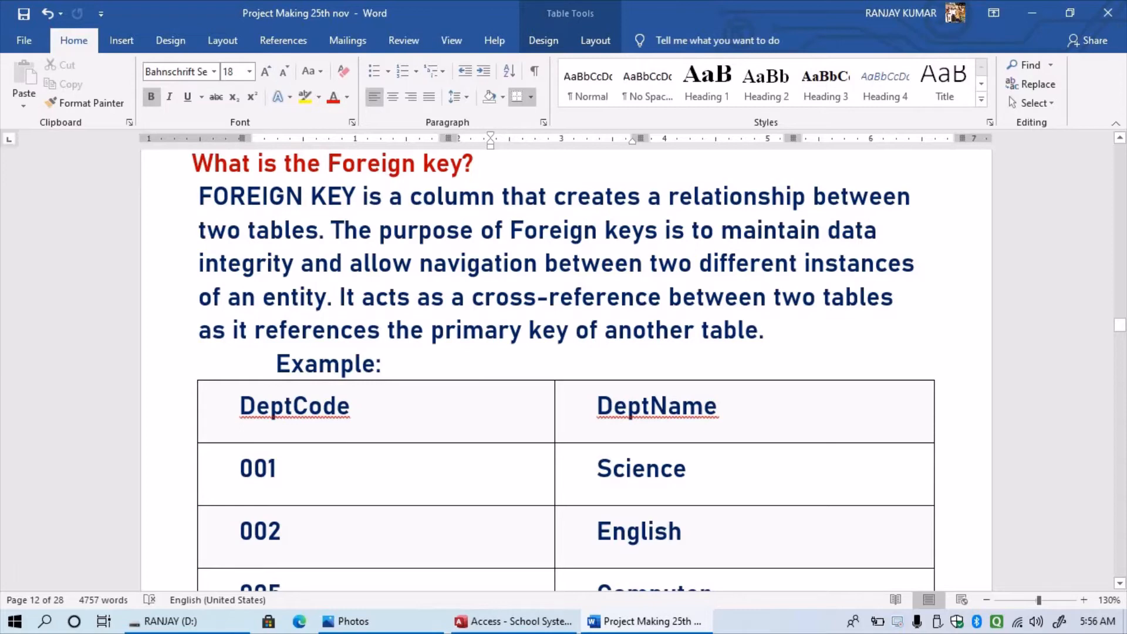
scroll(563, 370, down, 10)
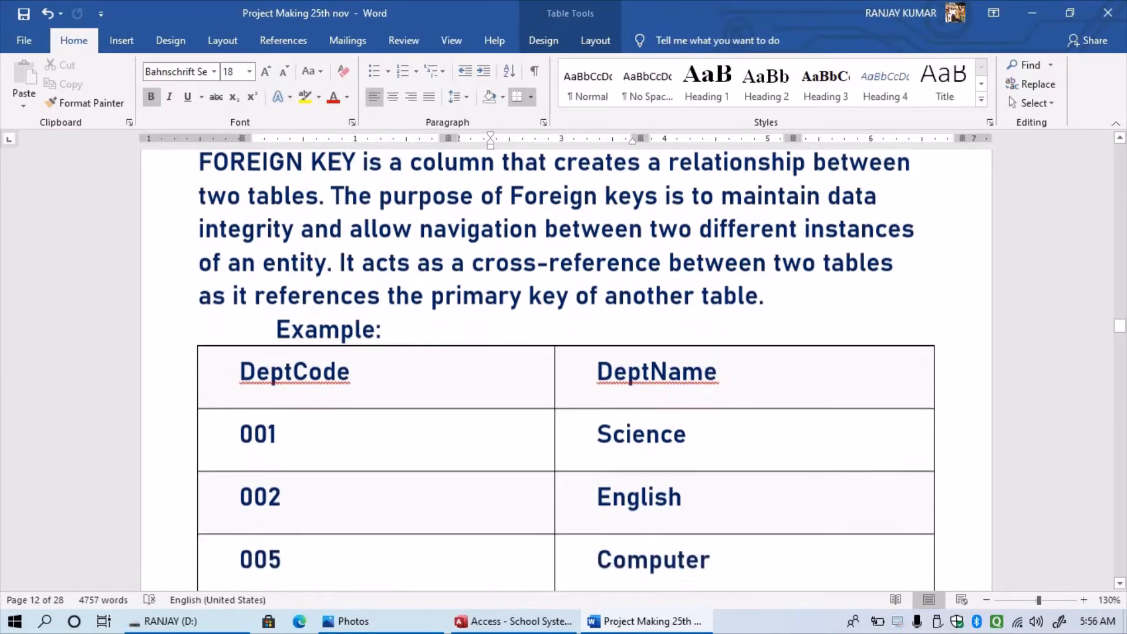
scroll(505, 199, down, 7)
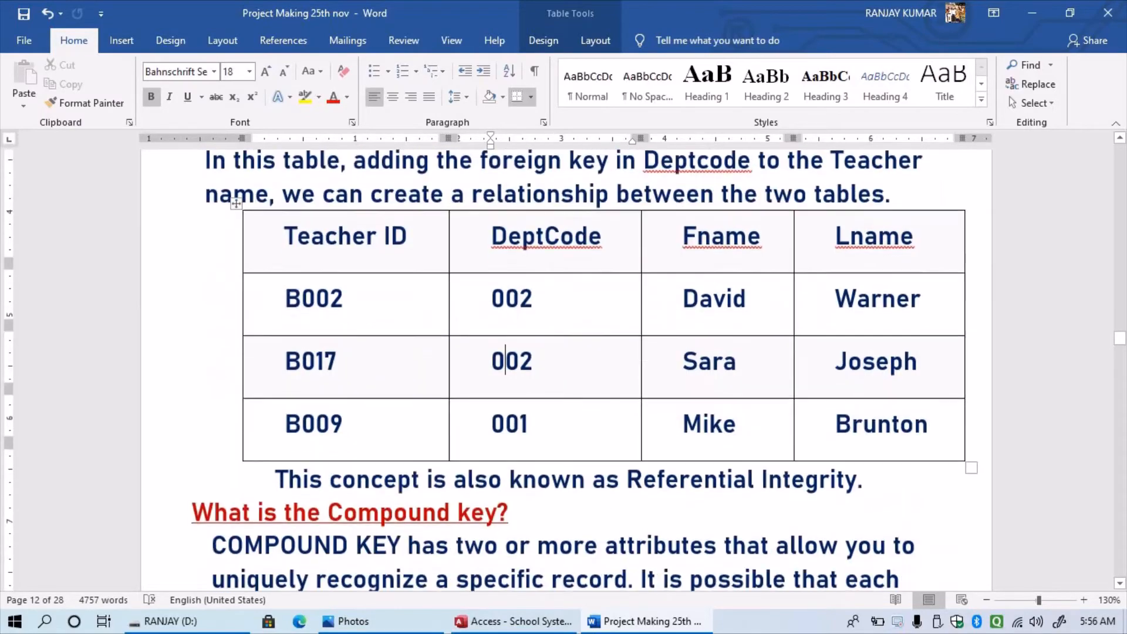
scroll(505, 198, down, 5)
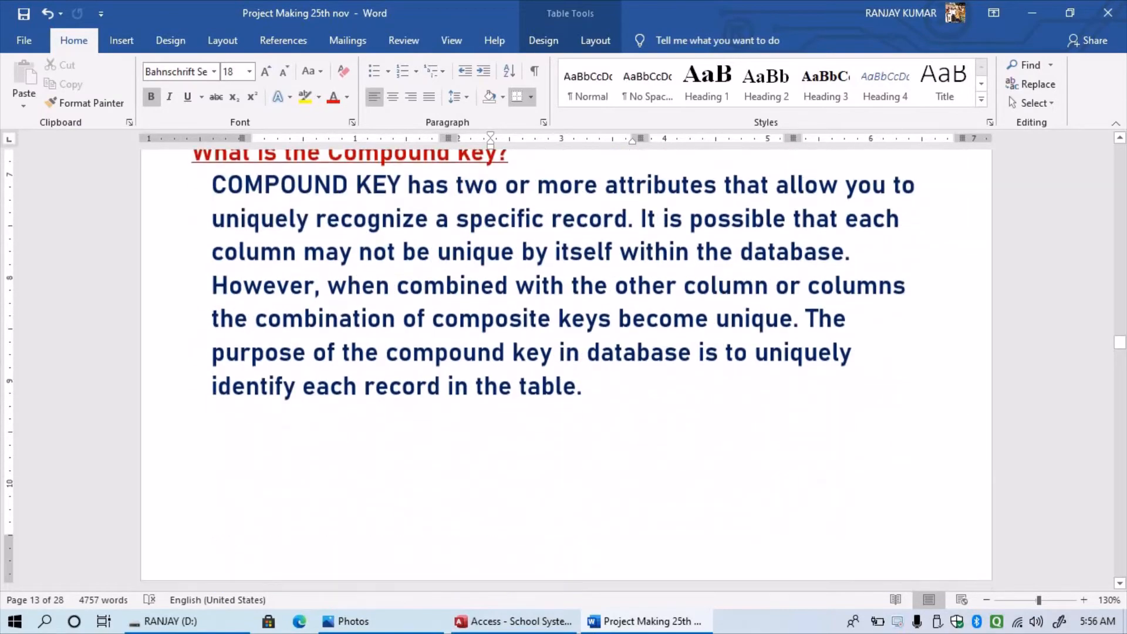
scroll(505, 199, up, 3)
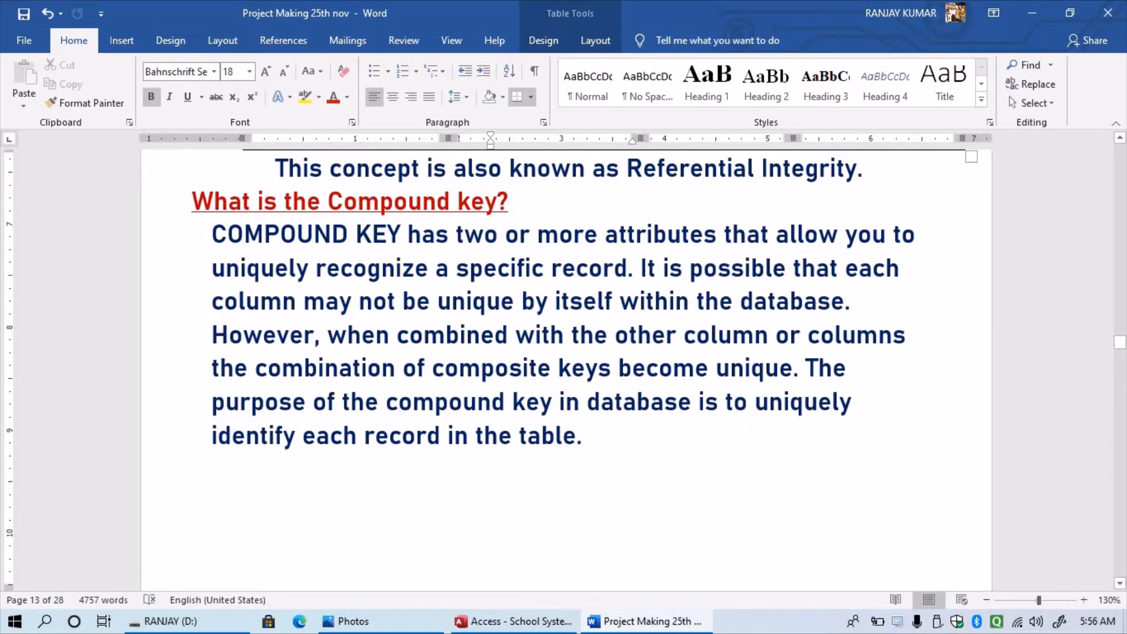
scroll(566, 361, down, 6)
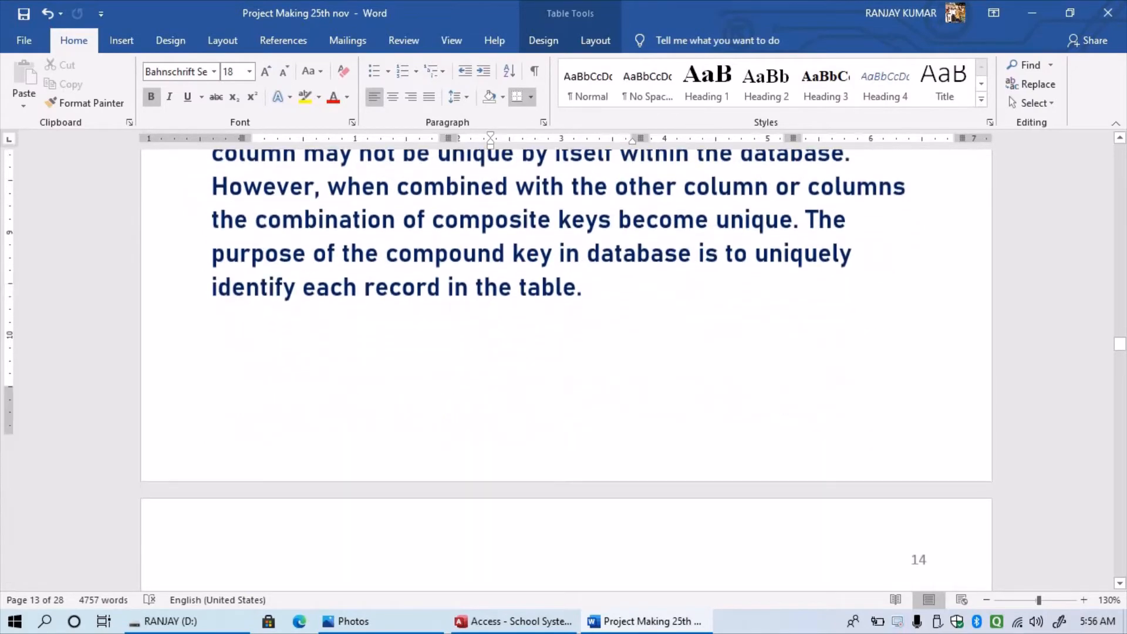
scroll(600, 370, down, 3)
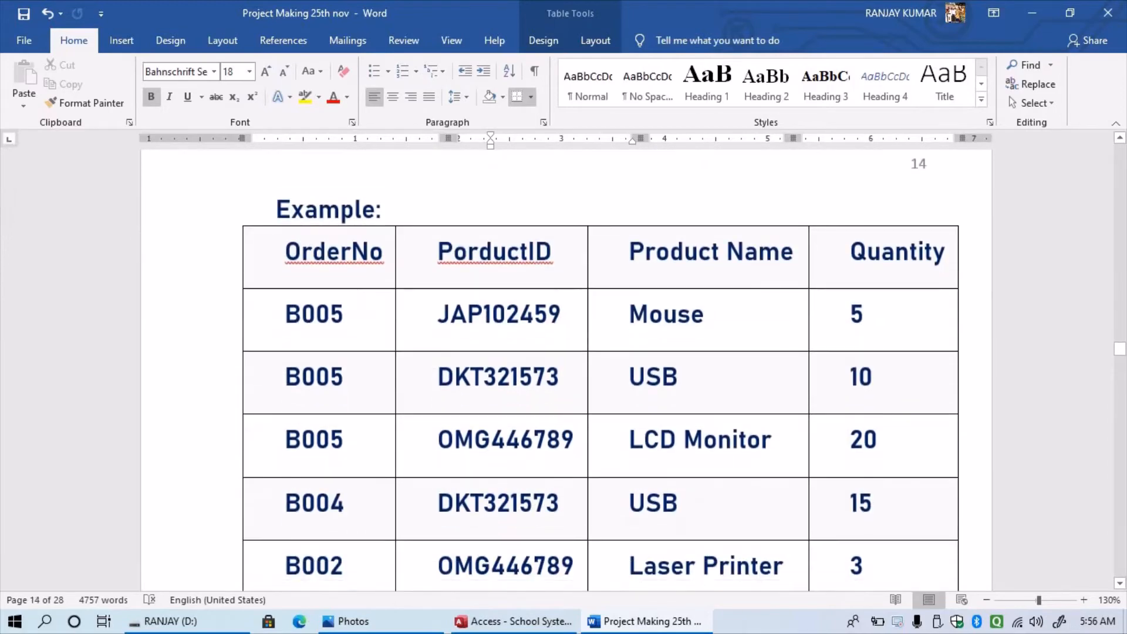
scroll(600, 370, up, 1)
scroll(600, 370, down, 3)
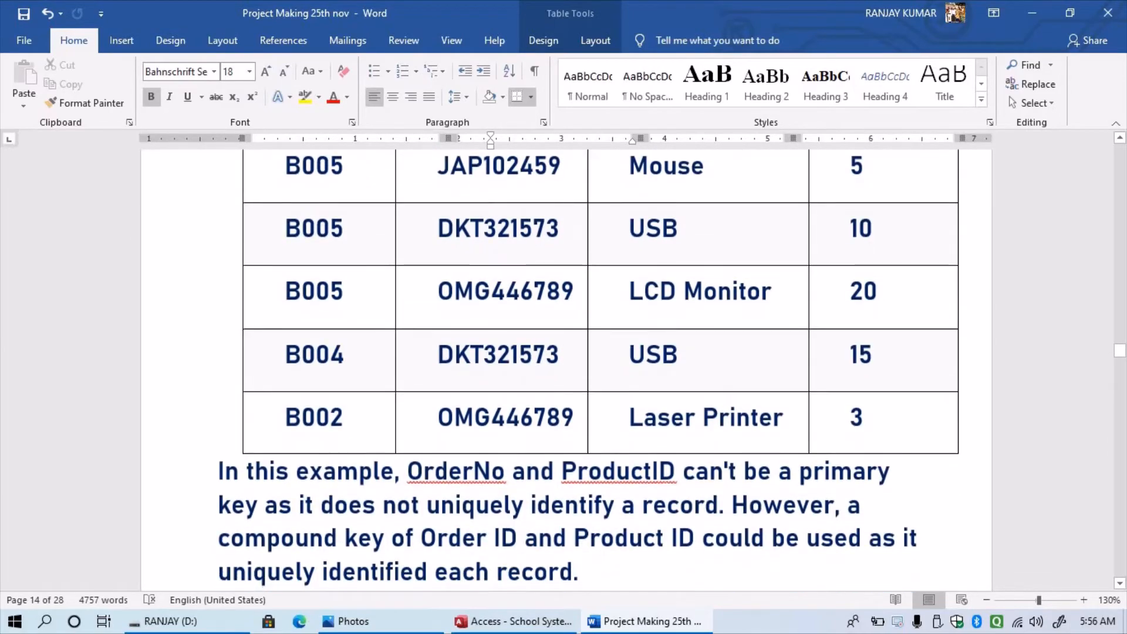
scroll(588, 370, down, 9)
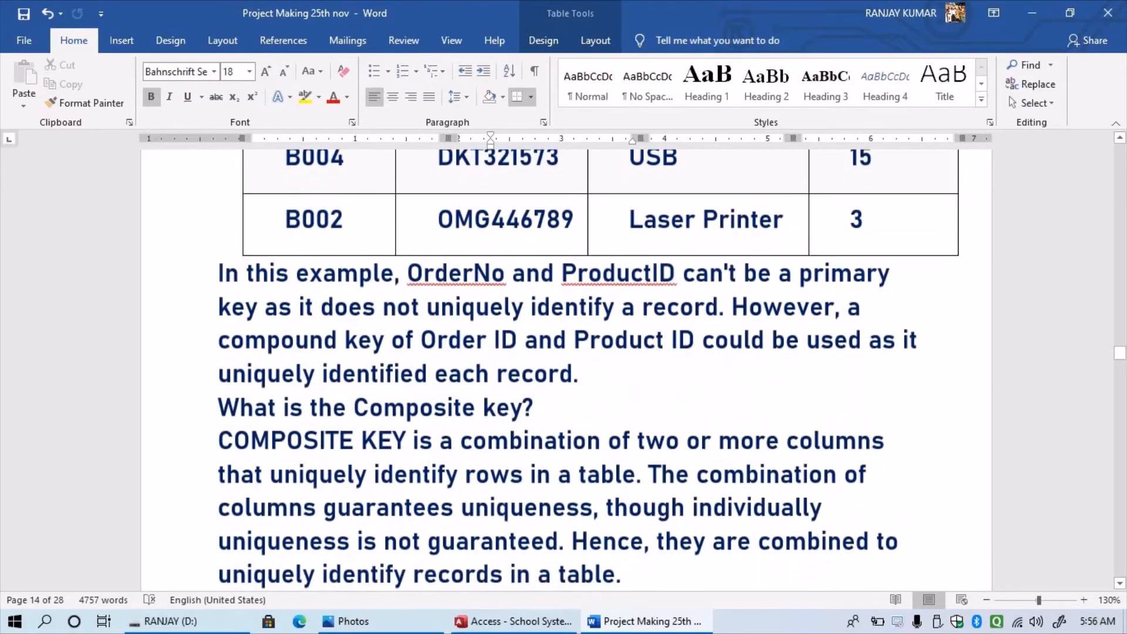
scroll(588, 370, down, 2)
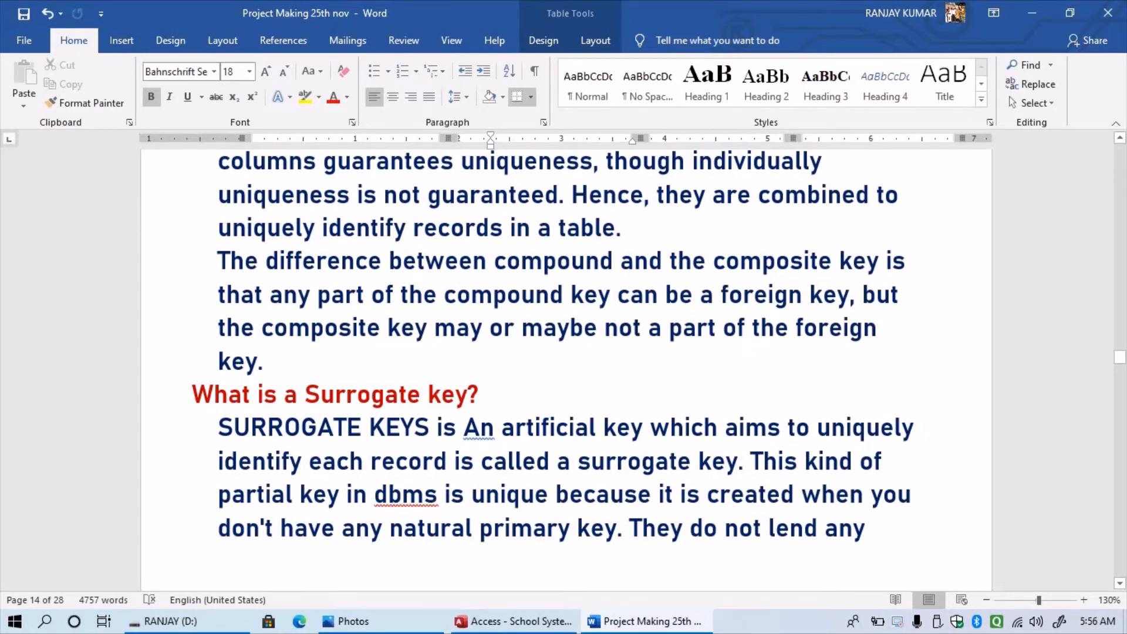
scroll(566, 370, down, 7)
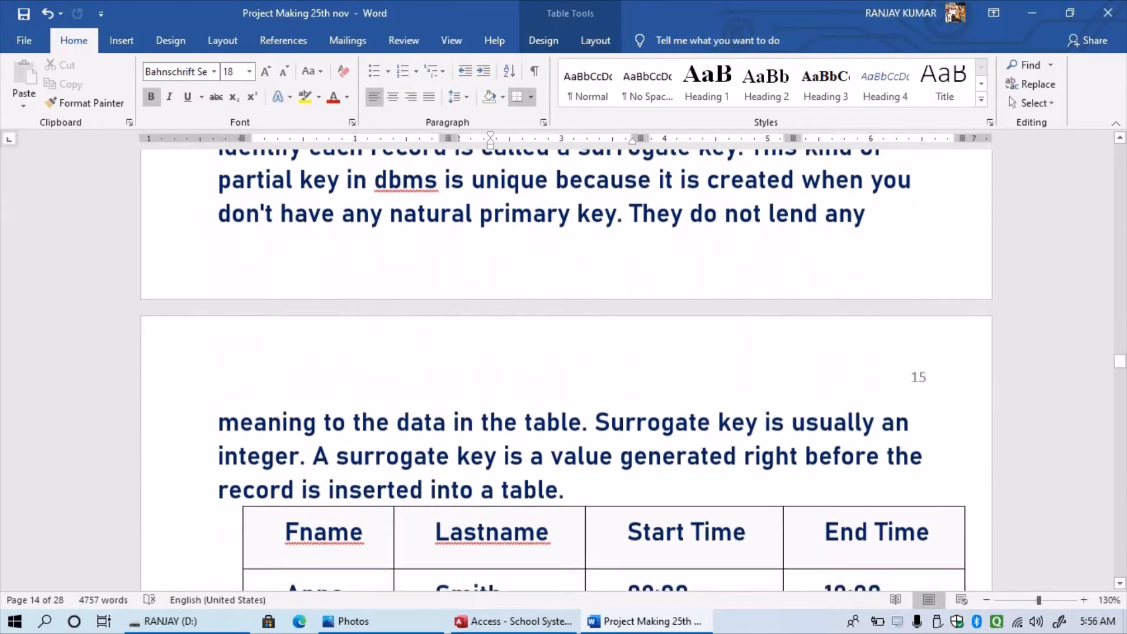
scroll(566, 370, down, 4)
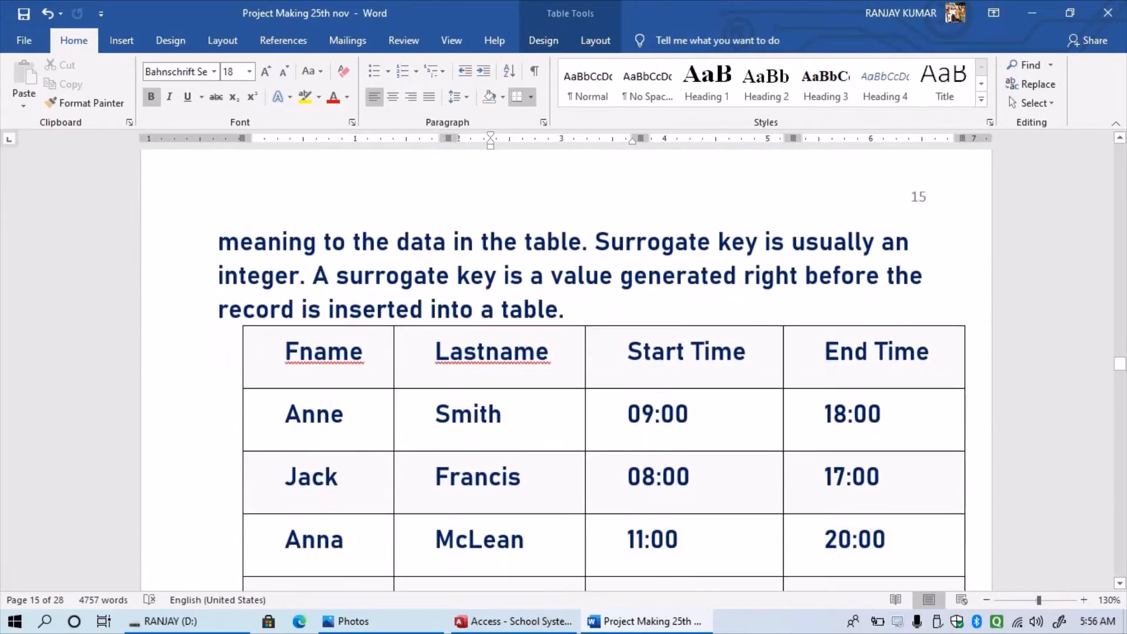
scroll(566, 370, down, 2)
scroll(566, 370, down, 2)
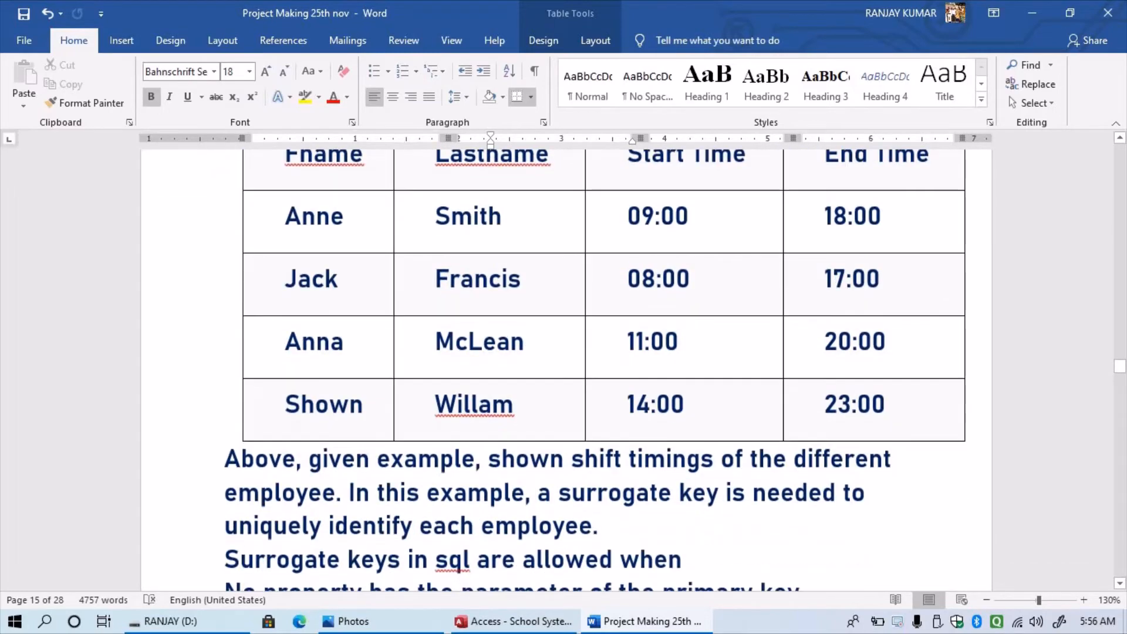
scroll(566, 370, down, 6)
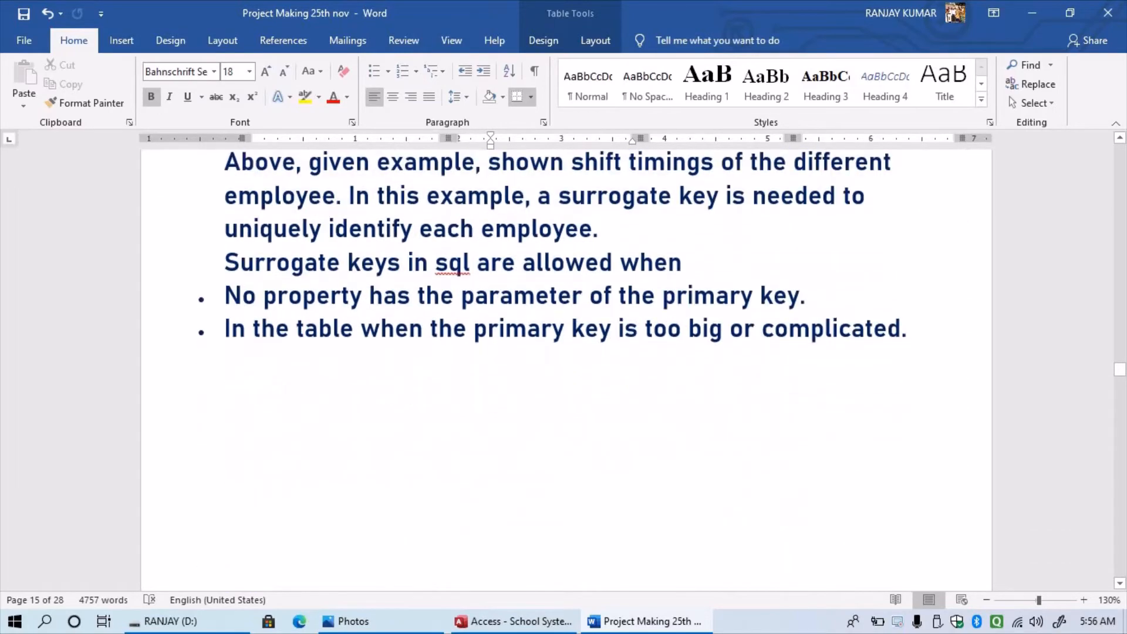
scroll(458, 271, down, 10)
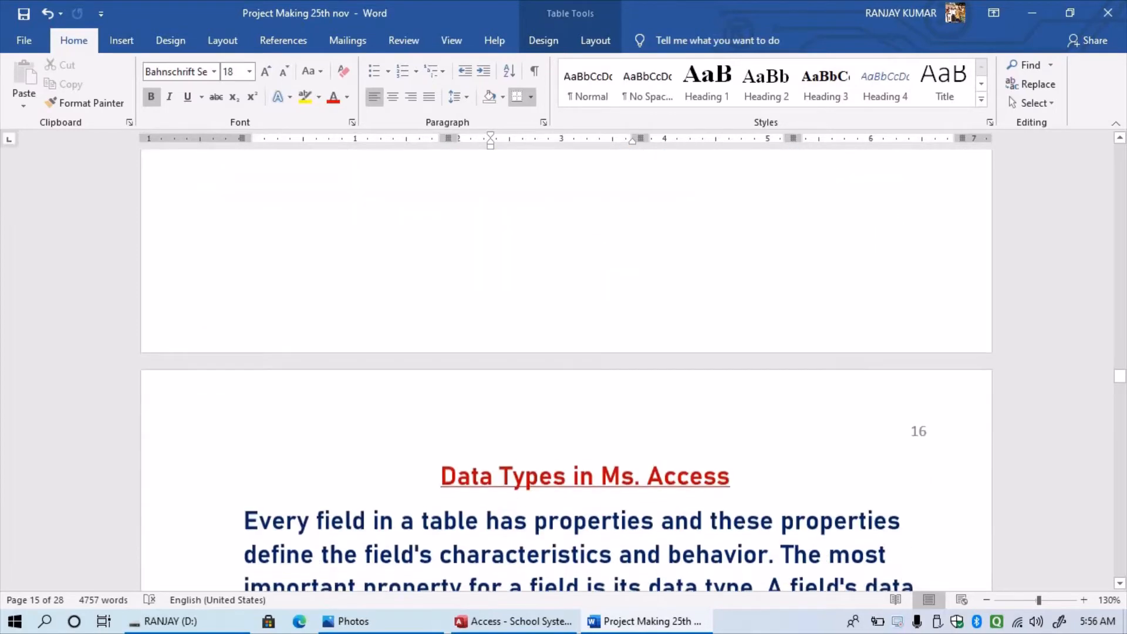
- Read down through the Data Types in Ms. Access page
scroll(566, 370, down, 4)
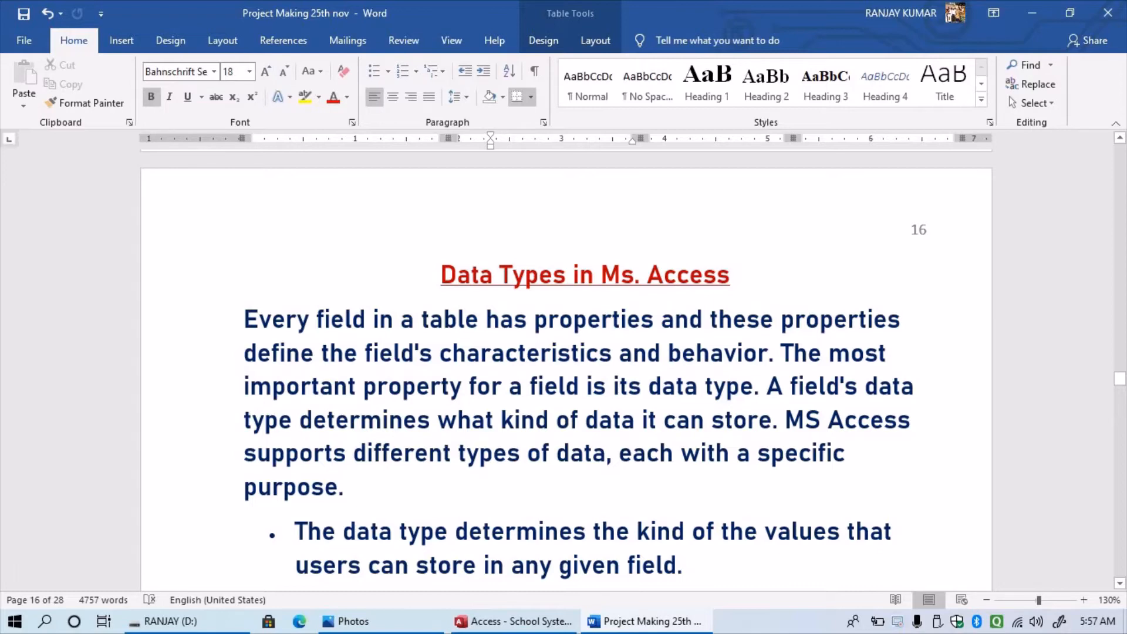
scroll(566, 366, down, 2)
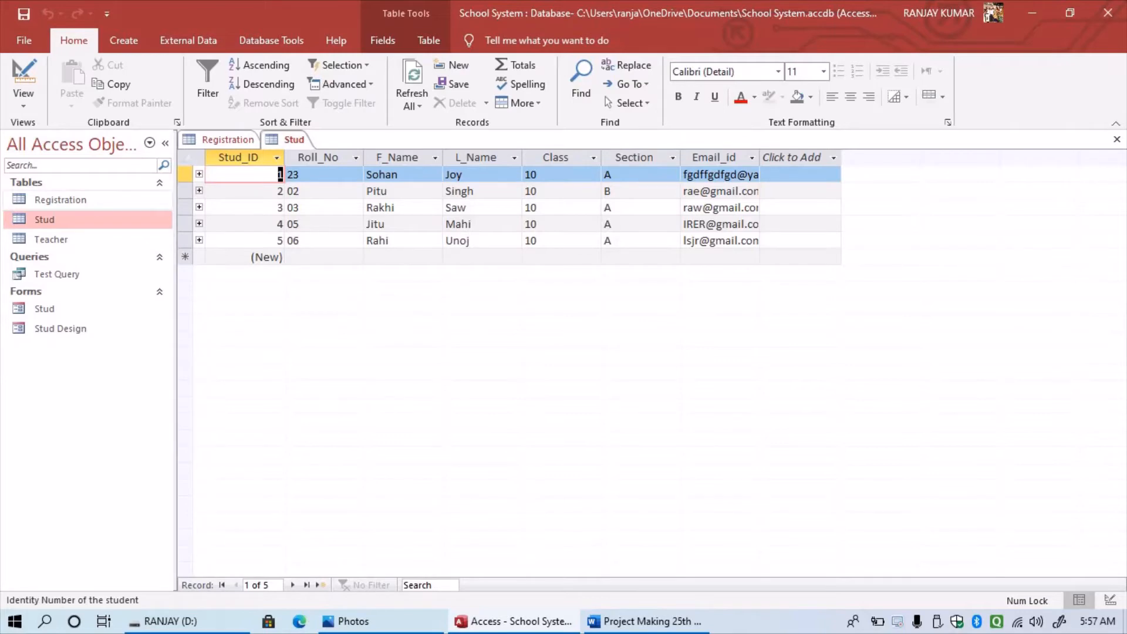
- Check the Stud table's Roll_No data type and field size in Design View, then close it
right_click(61, 218)
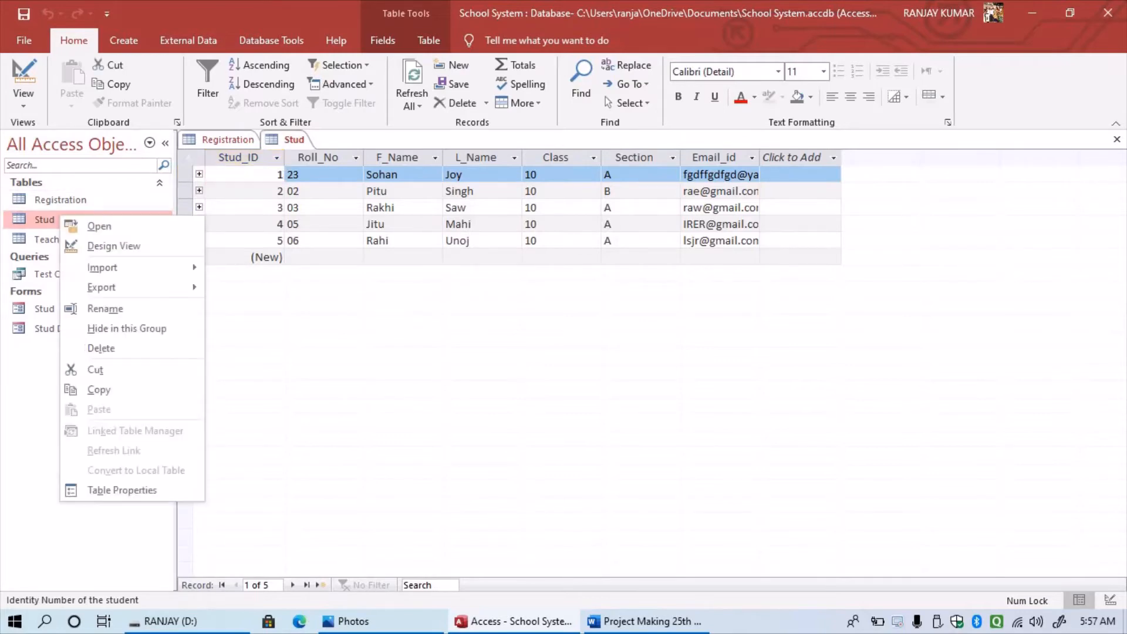
click(114, 246)
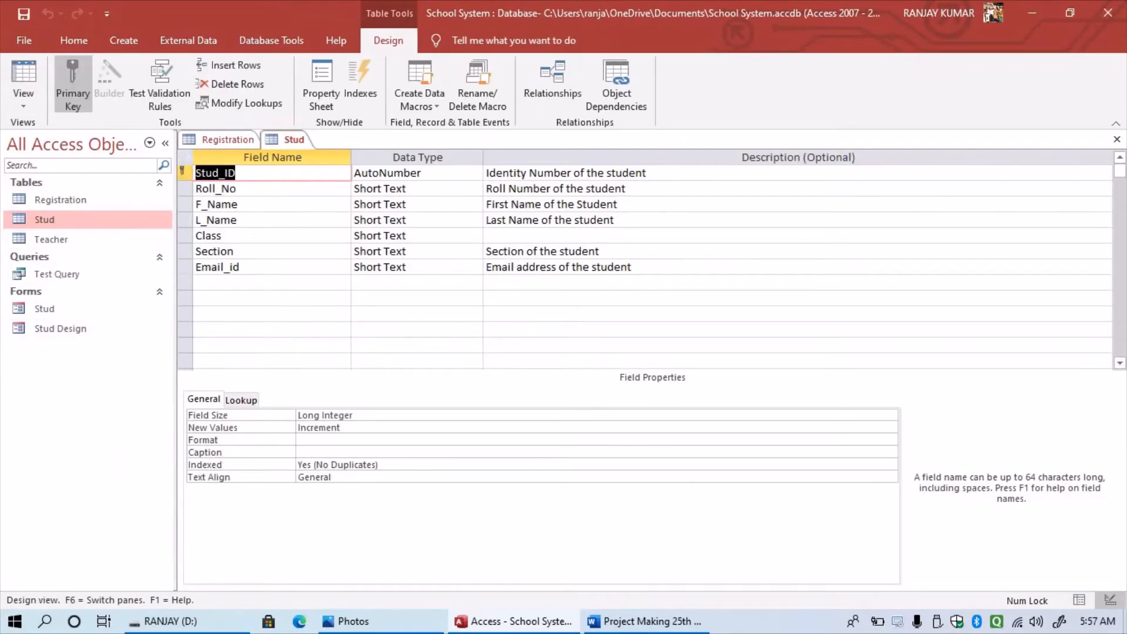
click(449, 189)
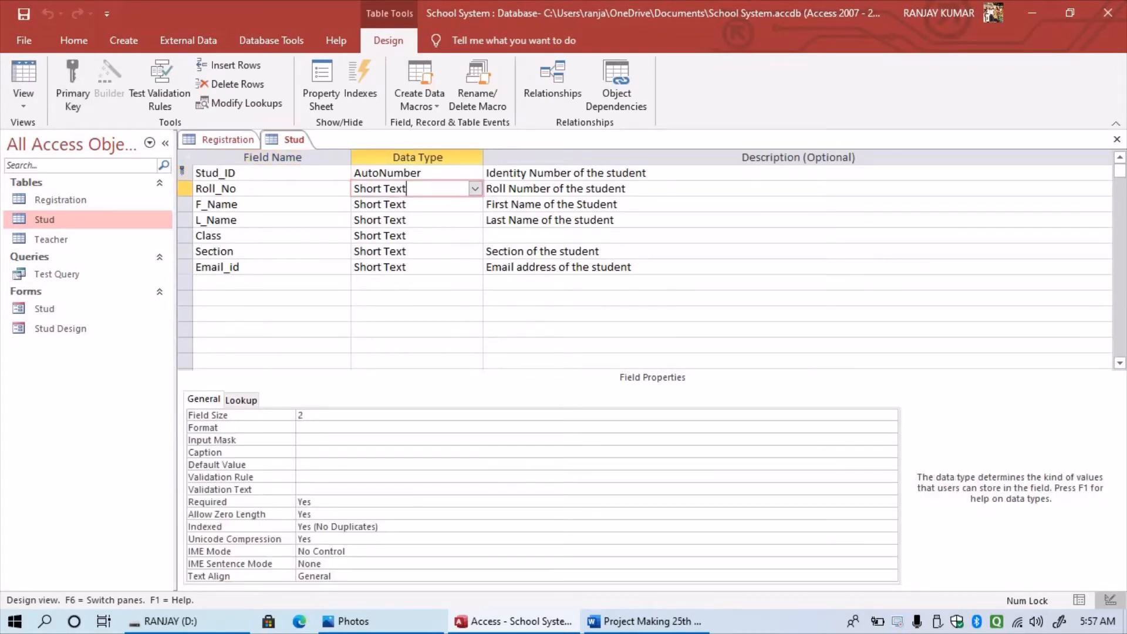
key(F6)
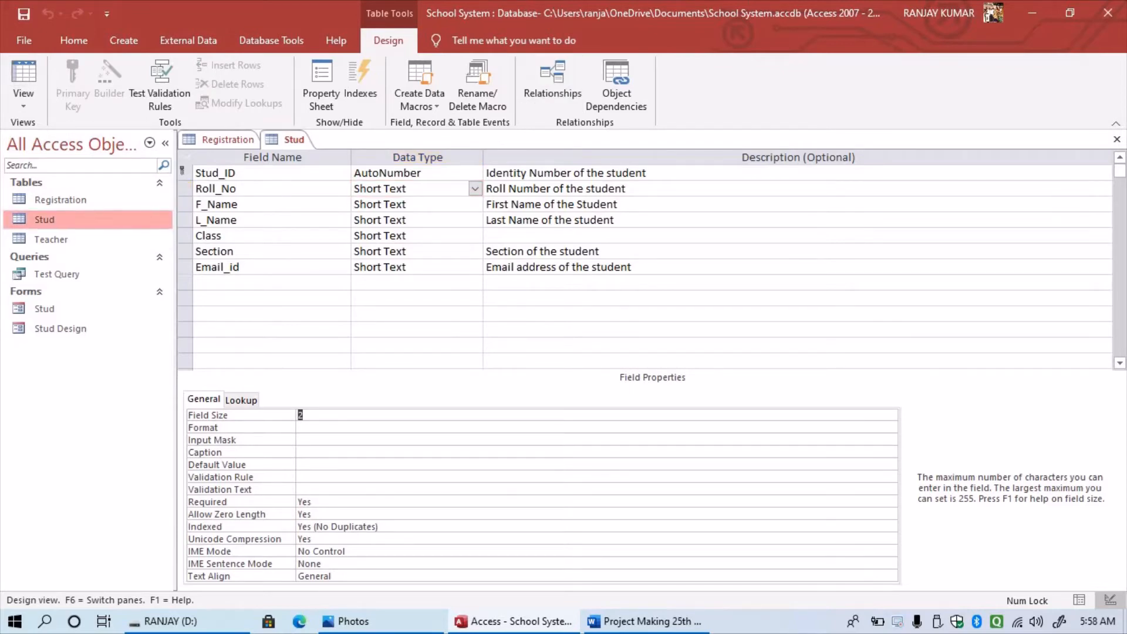
key(ctrl+w)
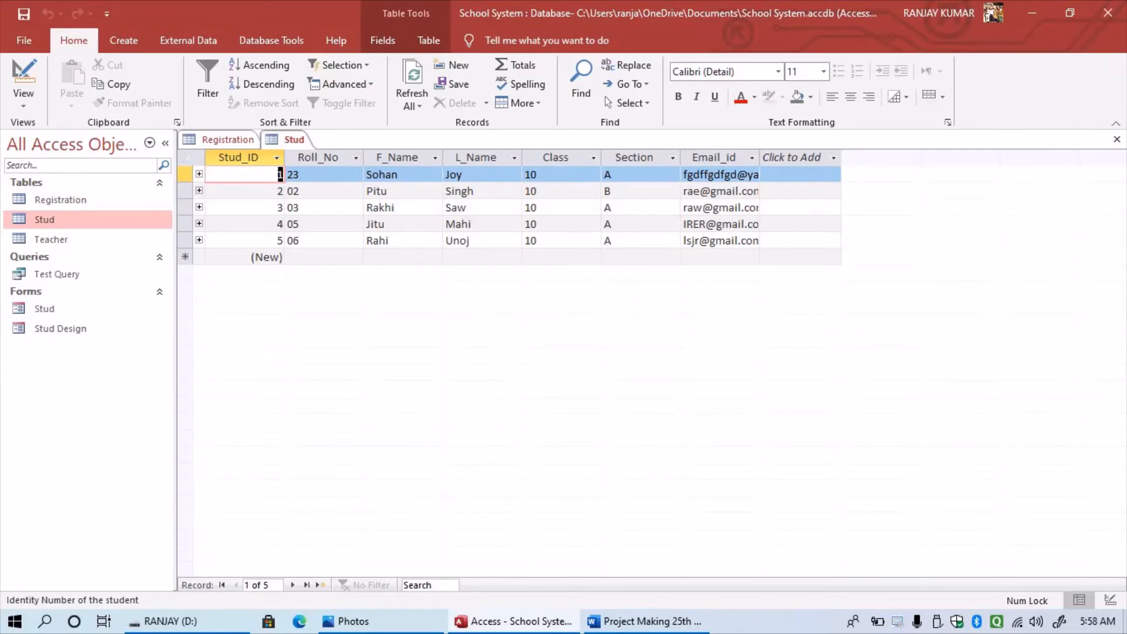
- Start a new Stud record and try 88, 10 and 'Ad' as Roll_No, erasing each
click(311, 241)
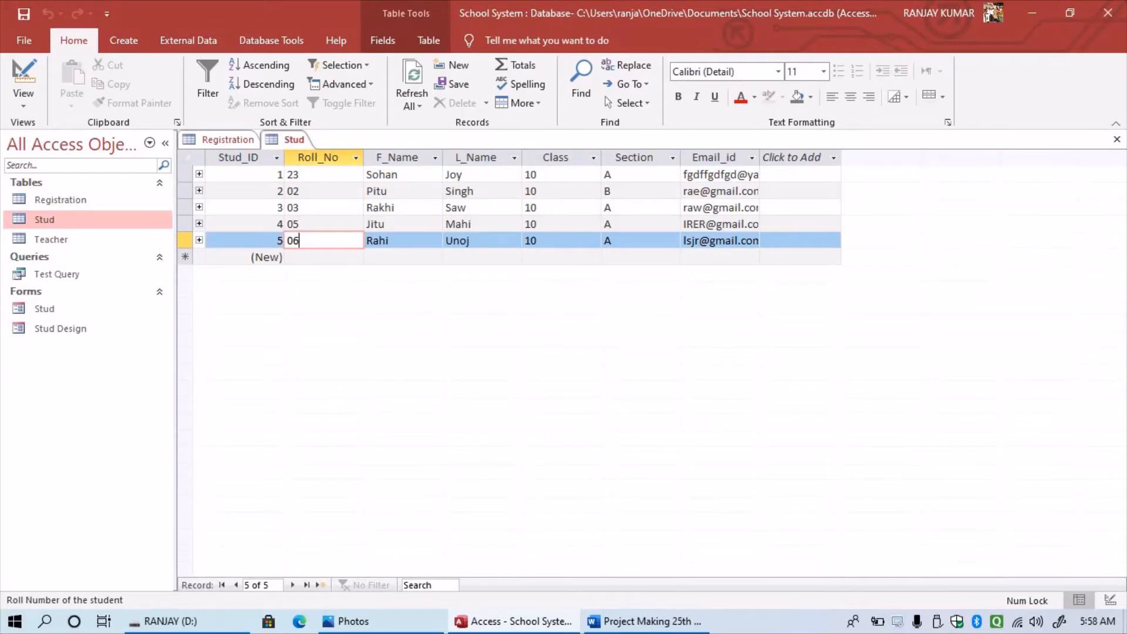
key(Tab)
key(Tab)
key(Tab)
key(Tab)
key(Tab)
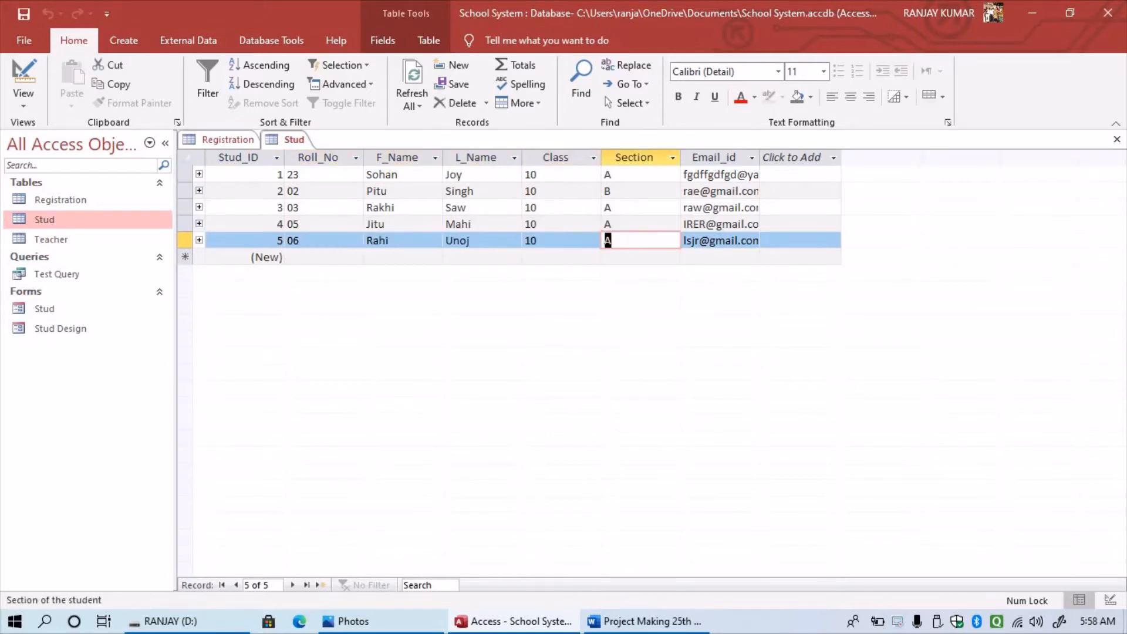
key(Tab)
key(Tab)
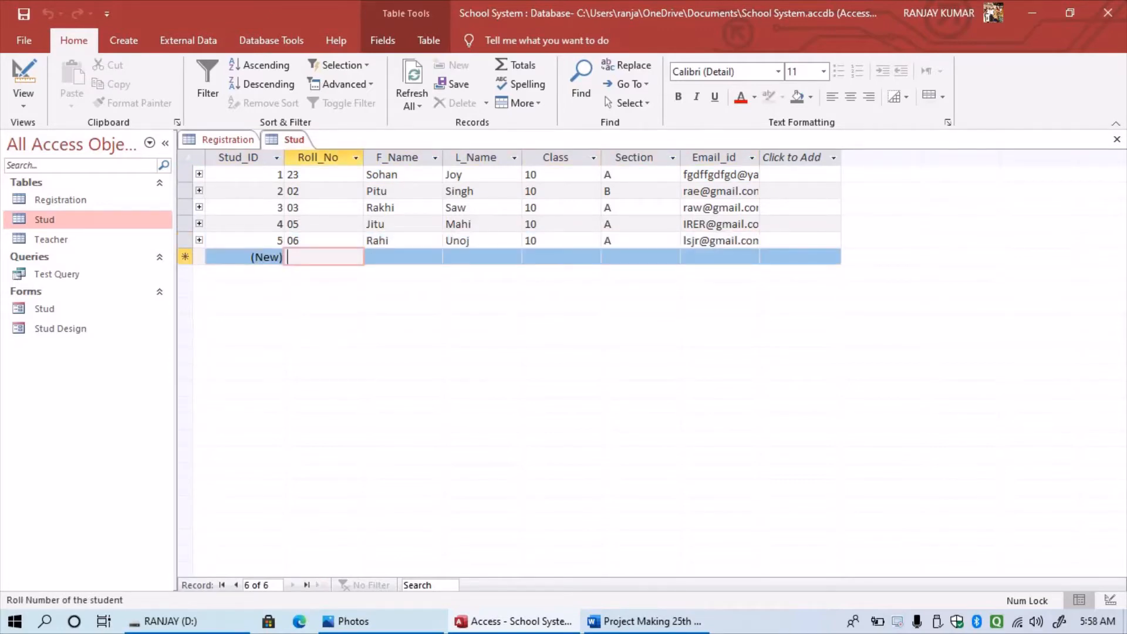
text(88)
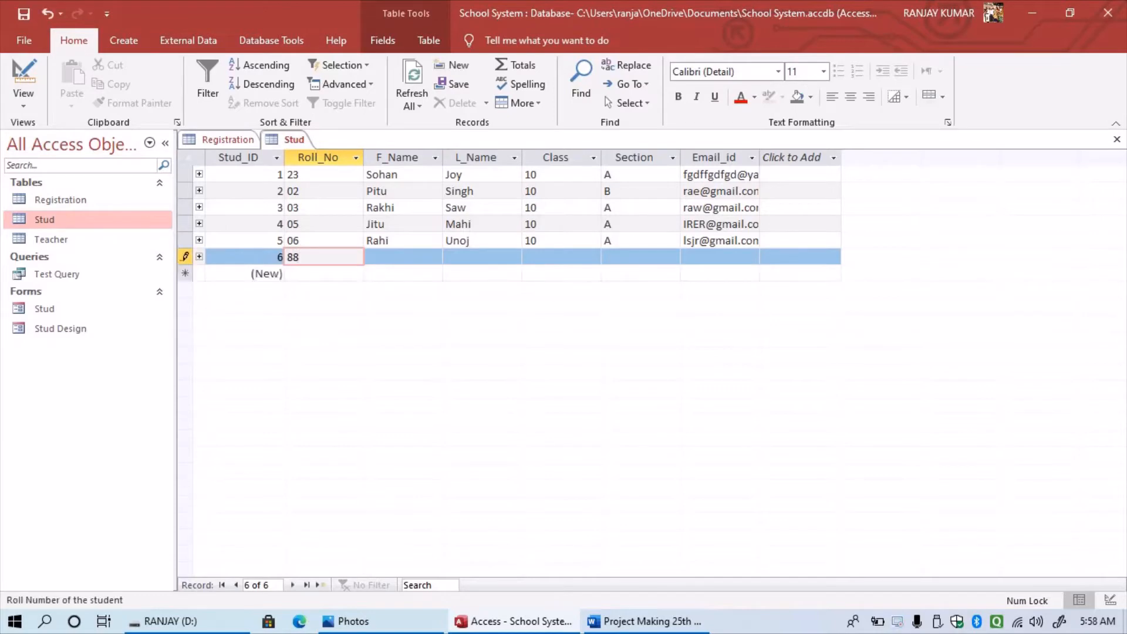
key(BackSpace)
key(BackSpace)
text(10)
key(BackSpace)
key(BackSpace)
text(Ad)
key(Tab)
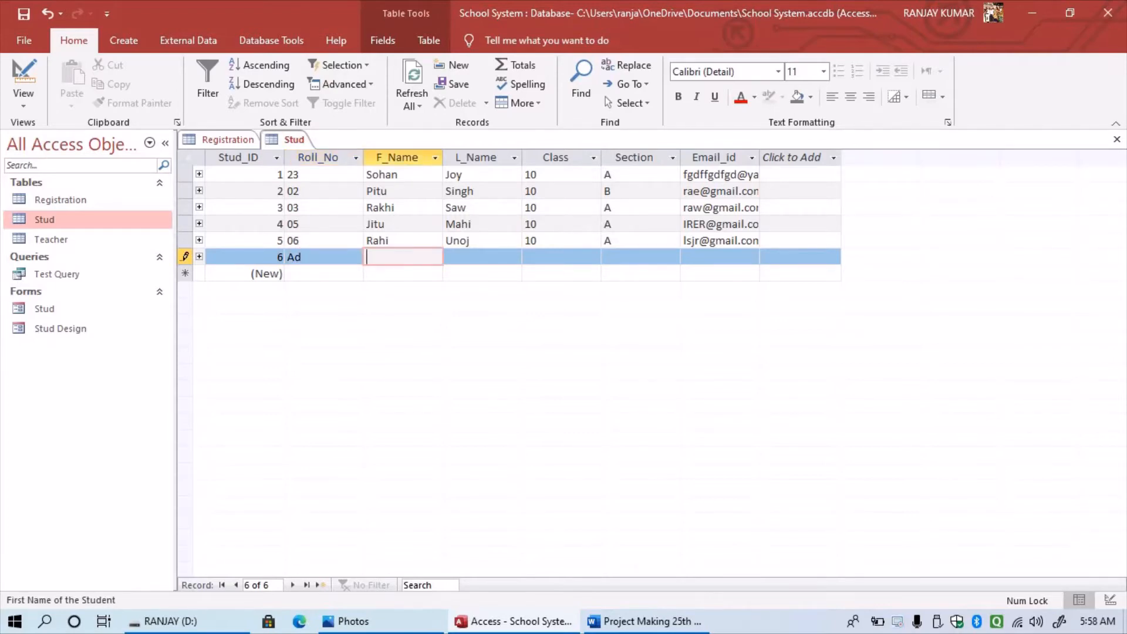
key(shift+Tab)
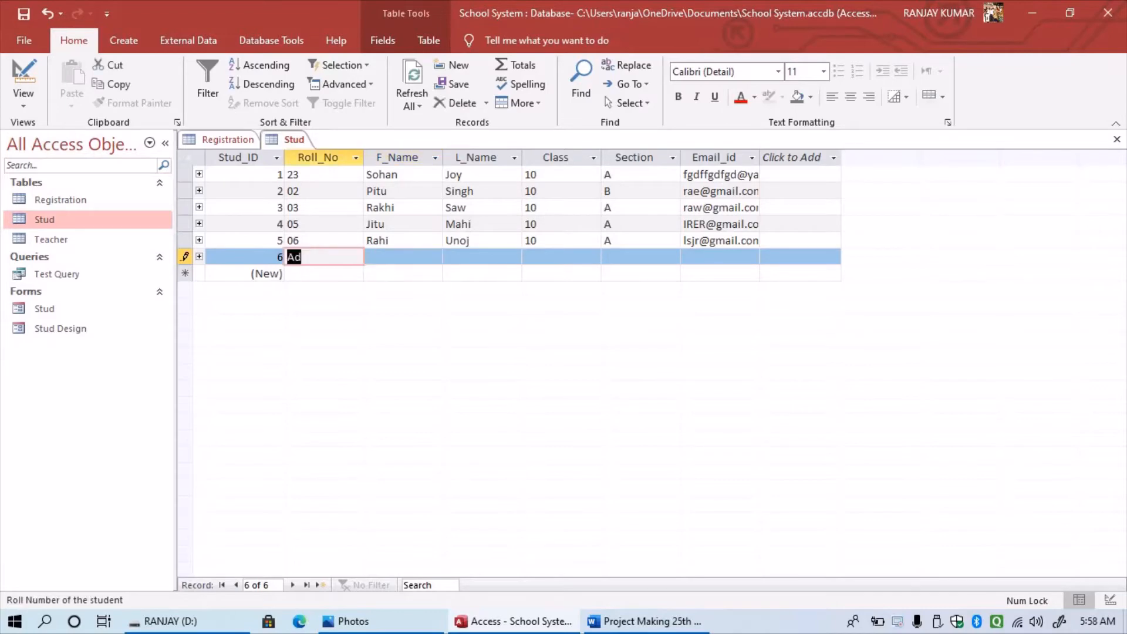
key(BackSpace)
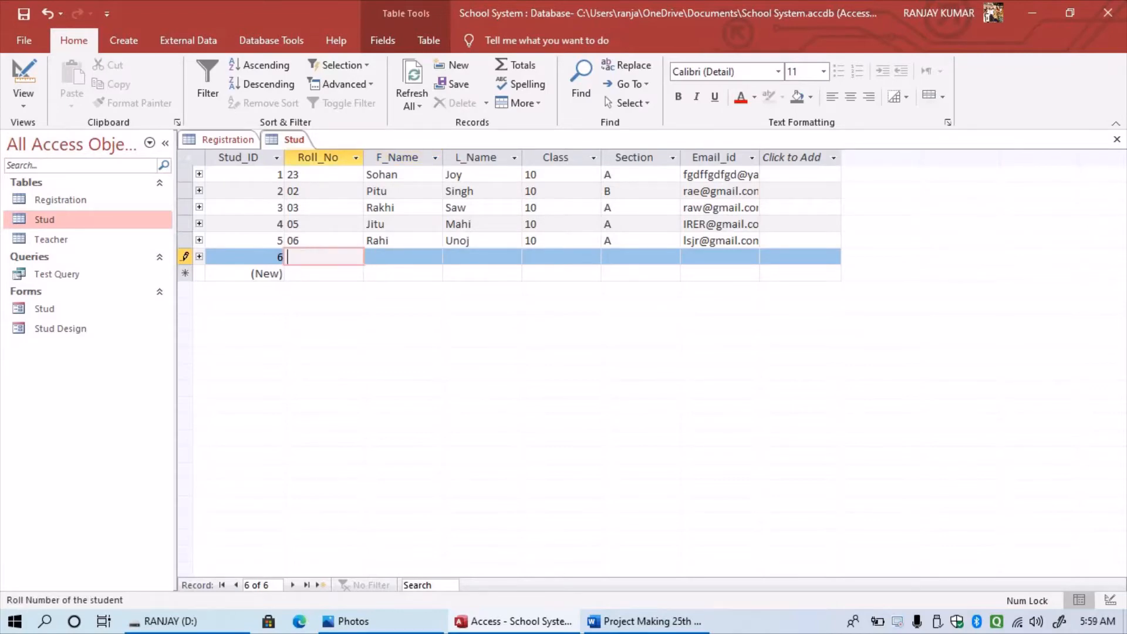
- Change Stud's Roll_No data type to Number and save, accepting the data-loss warning
right_click(71, 222)
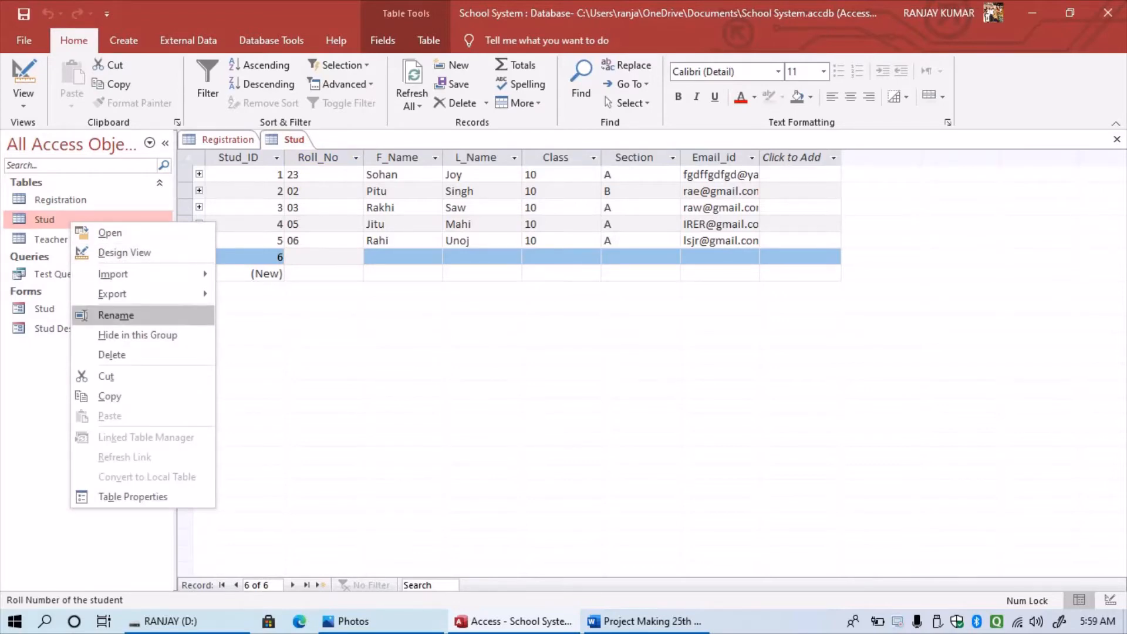
click(124, 253)
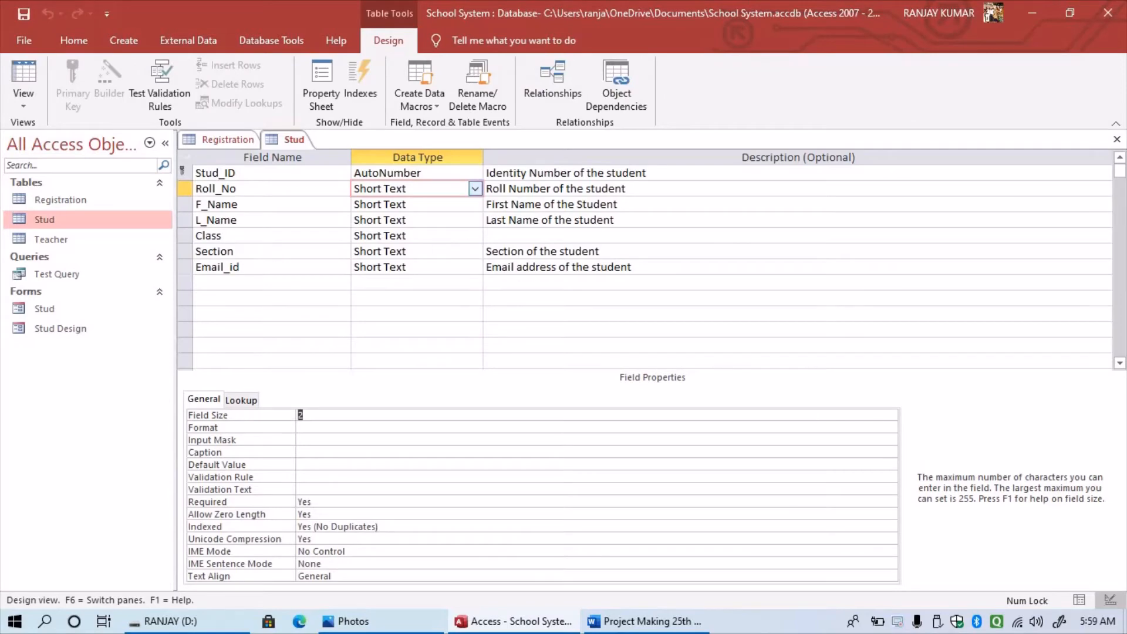
click(475, 188)
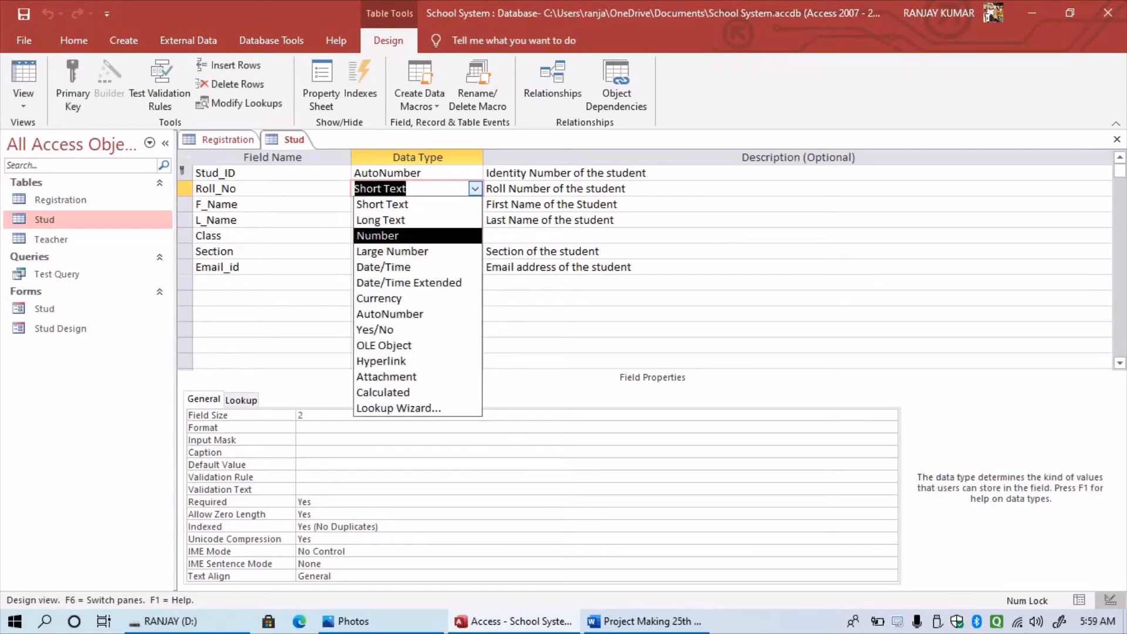
click(379, 236)
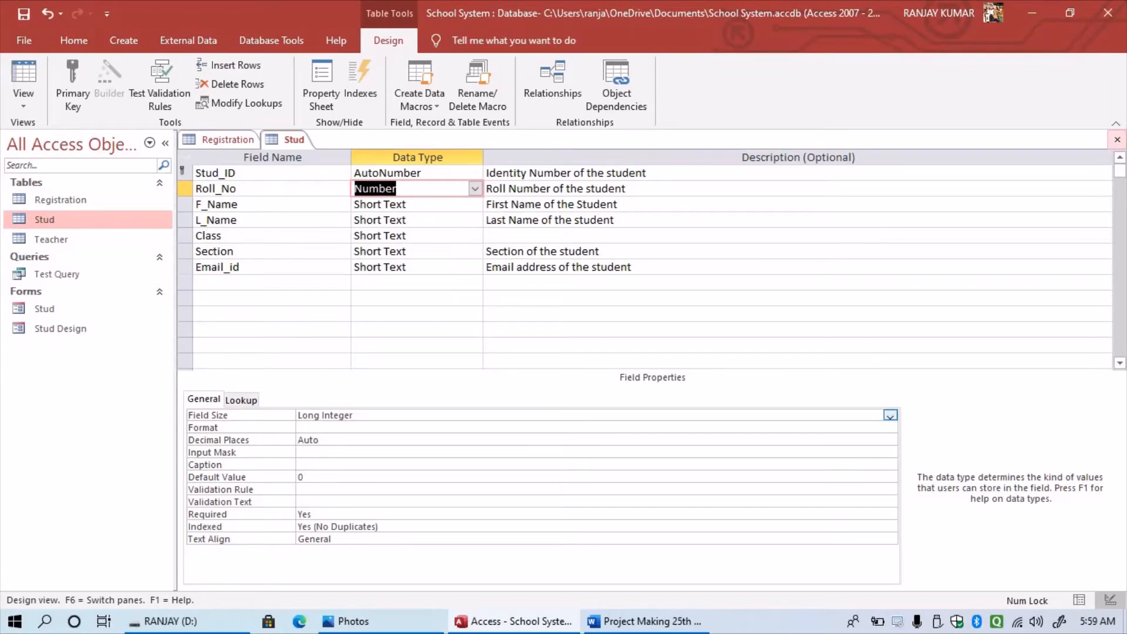
click(1117, 139)
click(500, 358)
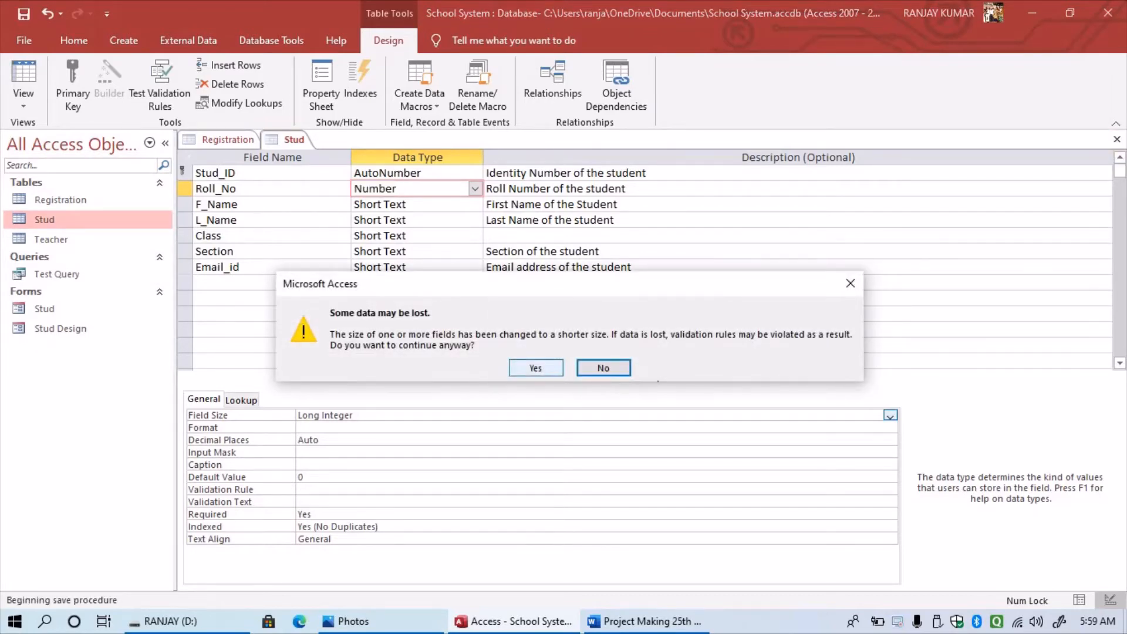
click(536, 367)
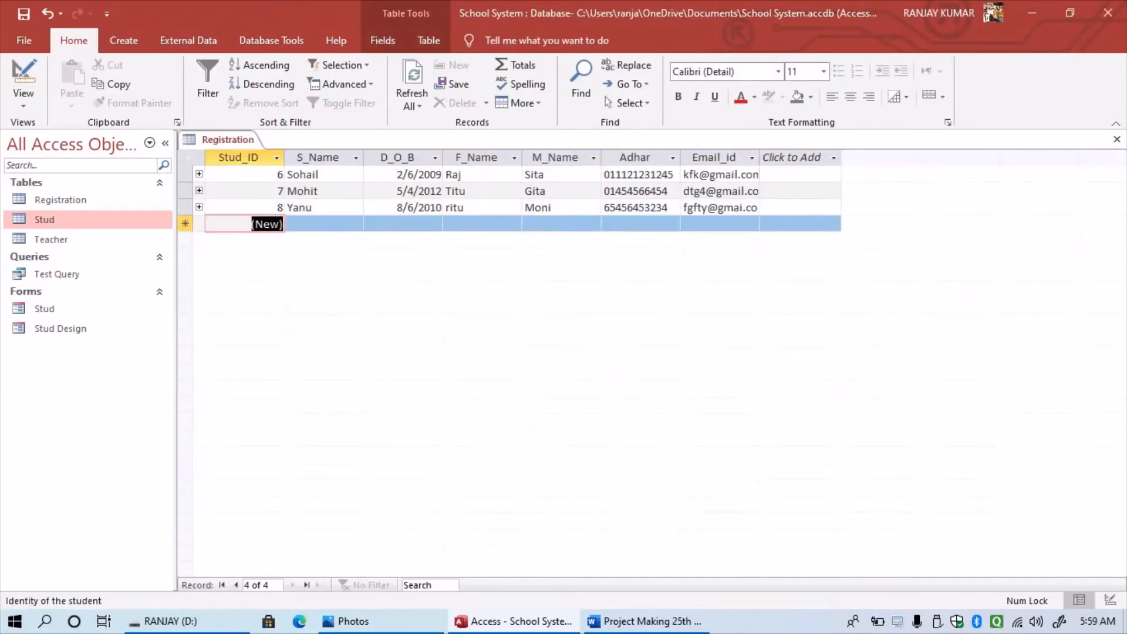
- Clear the new Stud record's Roll_No 0 and enter 'ygug' to trigger the type mismatch
double_click(46, 220)
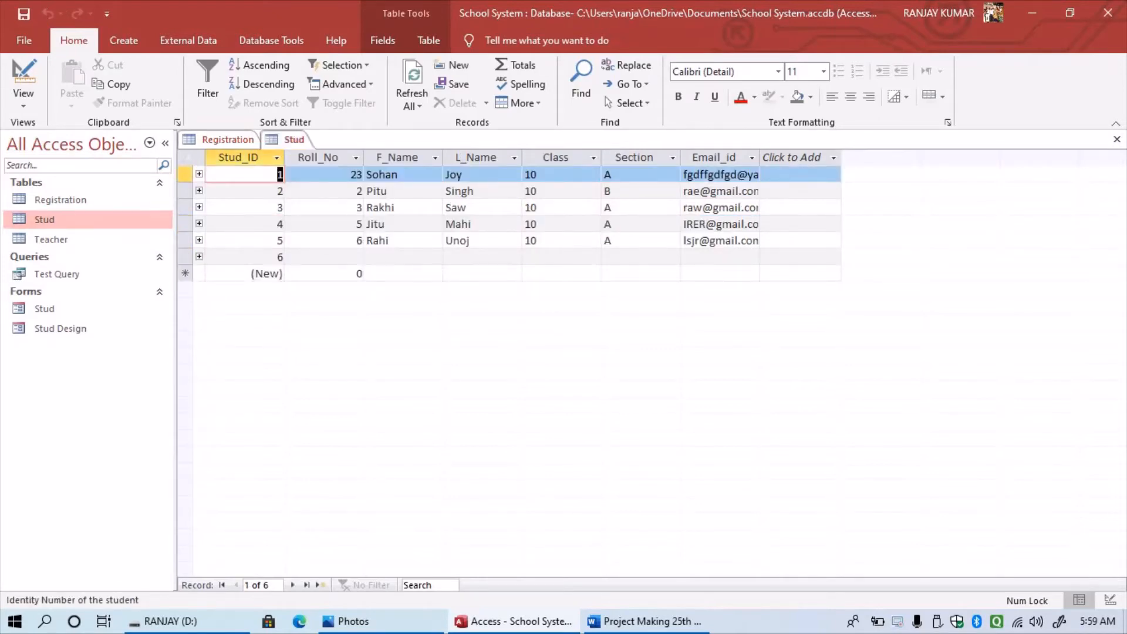
click(330, 274)
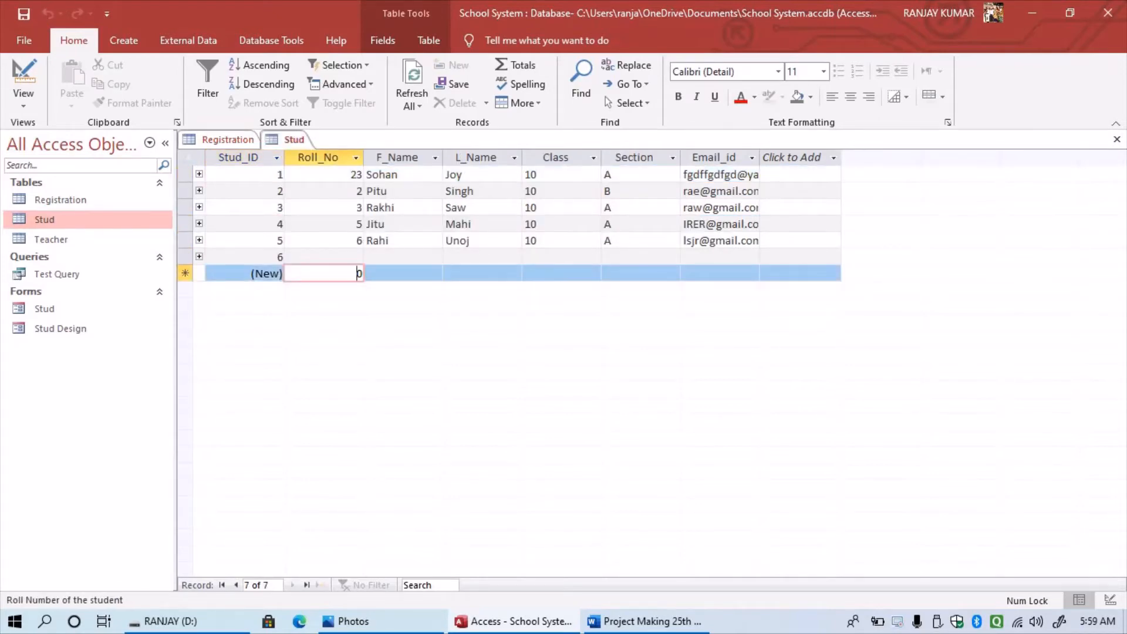
key(BackSpace)
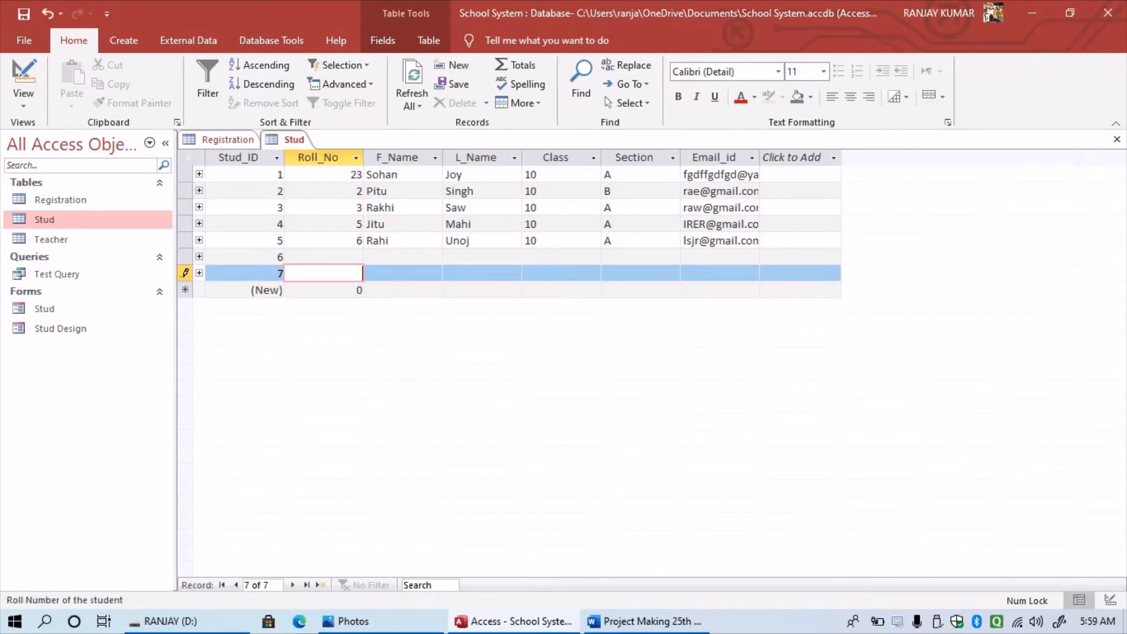
key(Return)
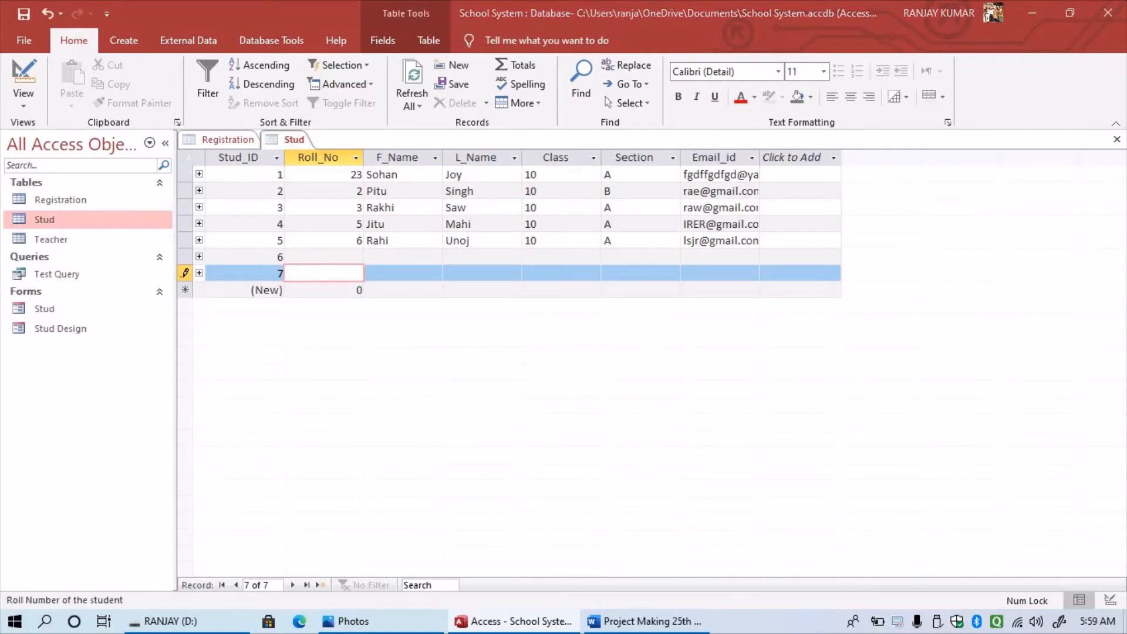
key(Return)
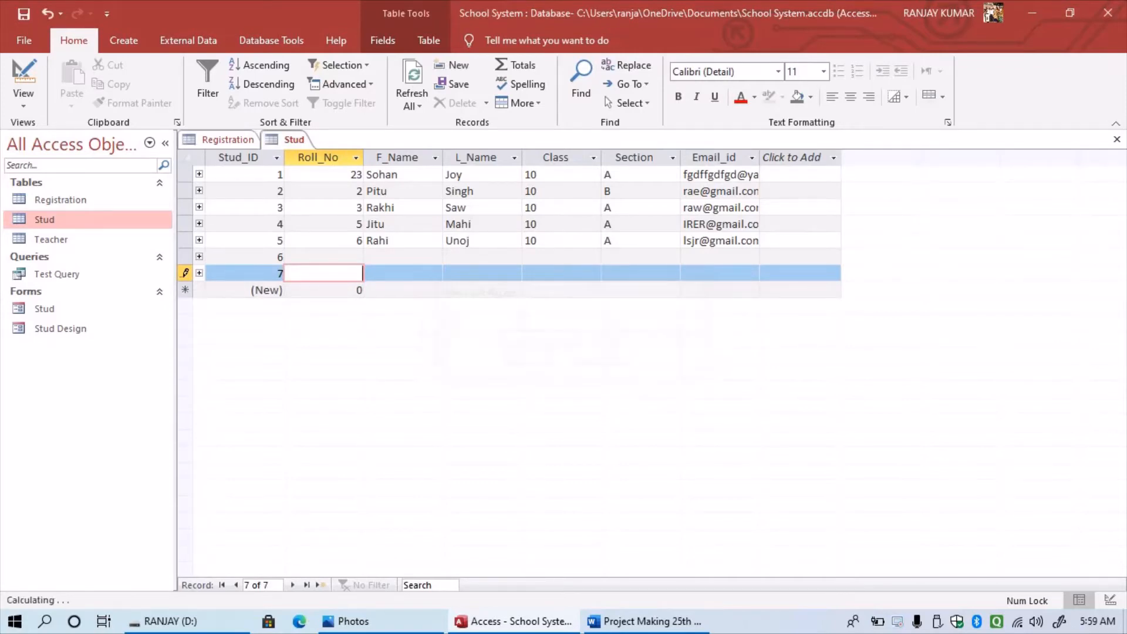
text(ygug)
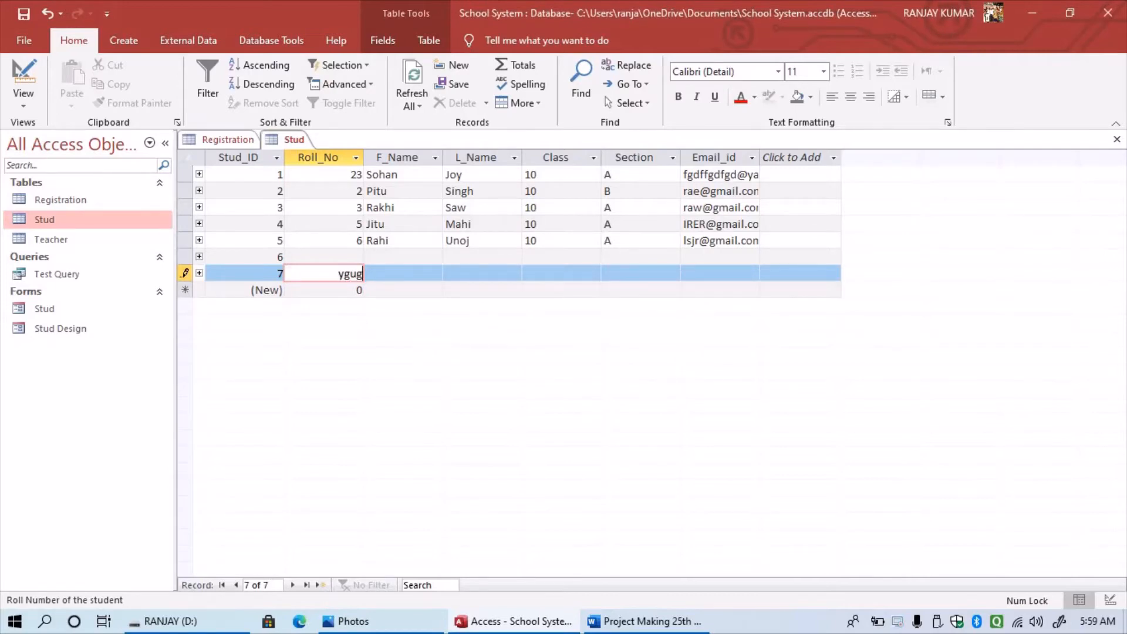
key(Return)
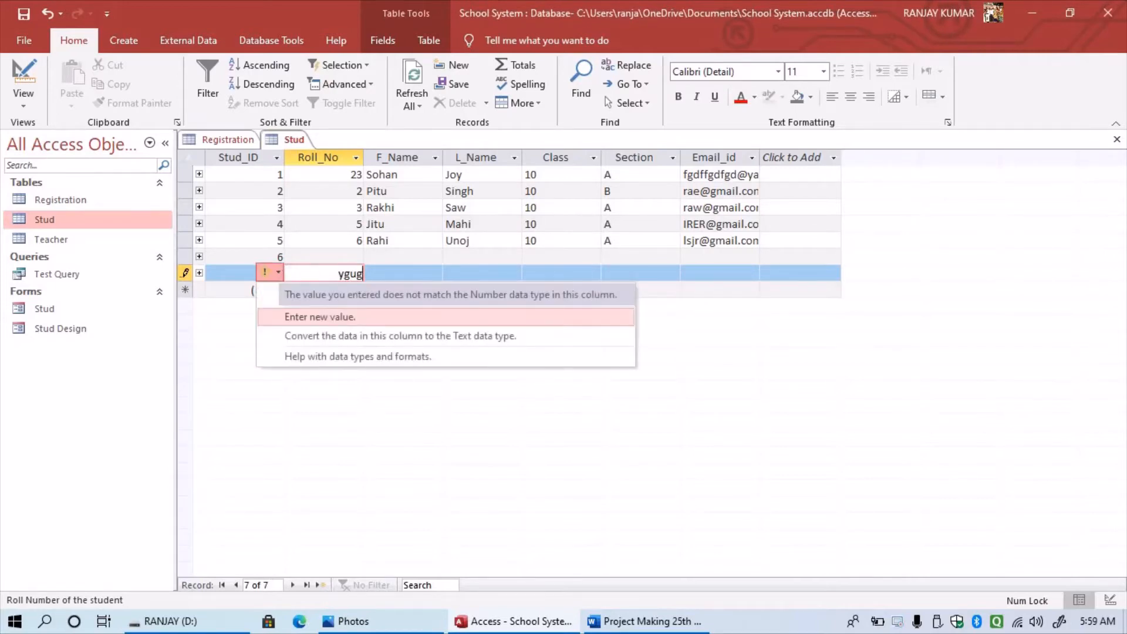
key(Up)
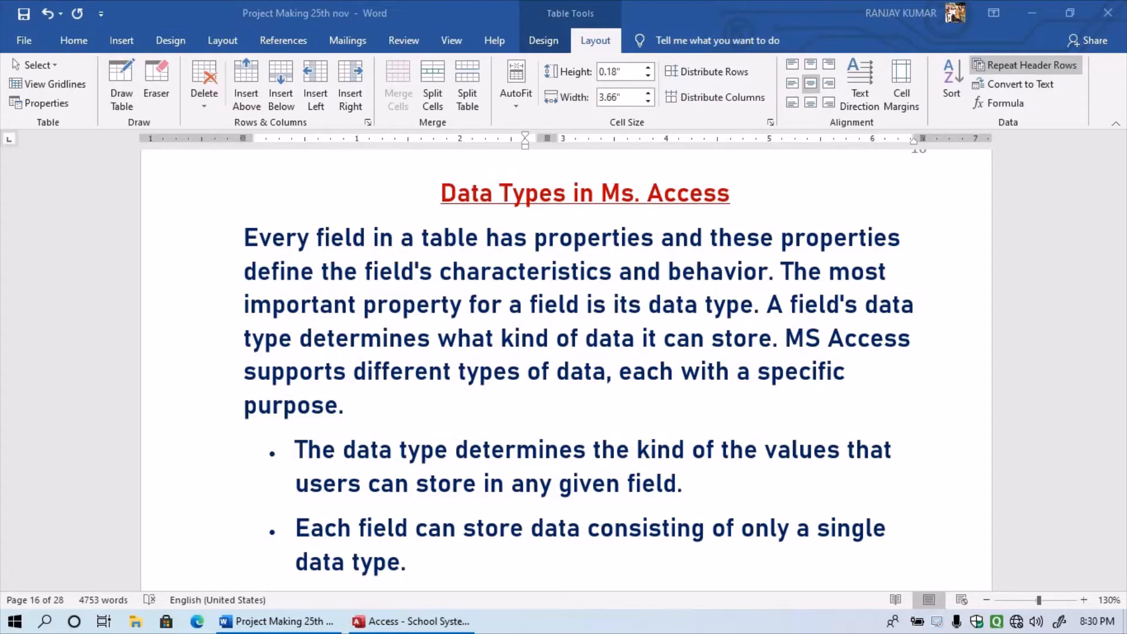
- Scroll past the data types tables to page 19's 'Understanding MS Access Validation Rule' heading
scroll(564, 364, down, 2)
scroll(563, 364, up, 4)
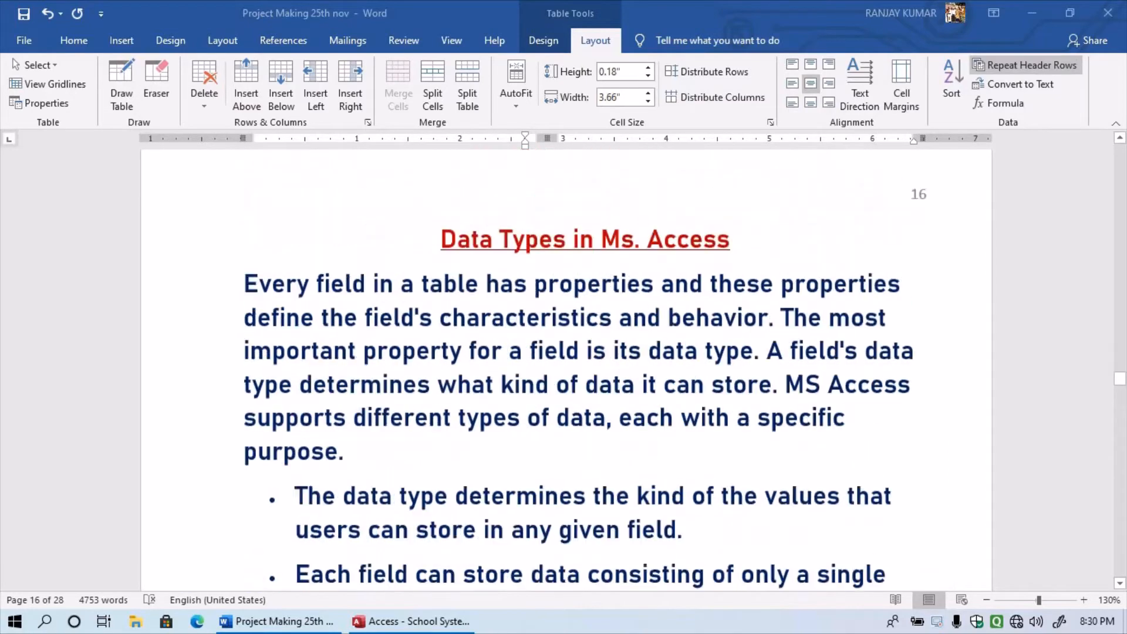
scroll(564, 364, down, 3)
scroll(564, 364, up, 2)
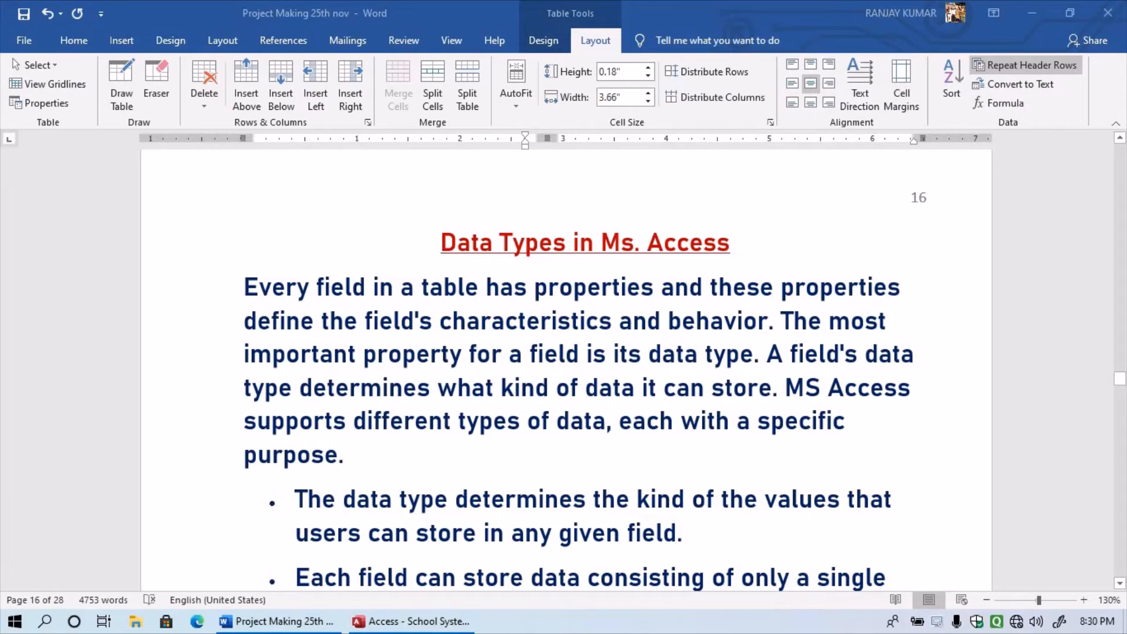
scroll(564, 364, down, 1)
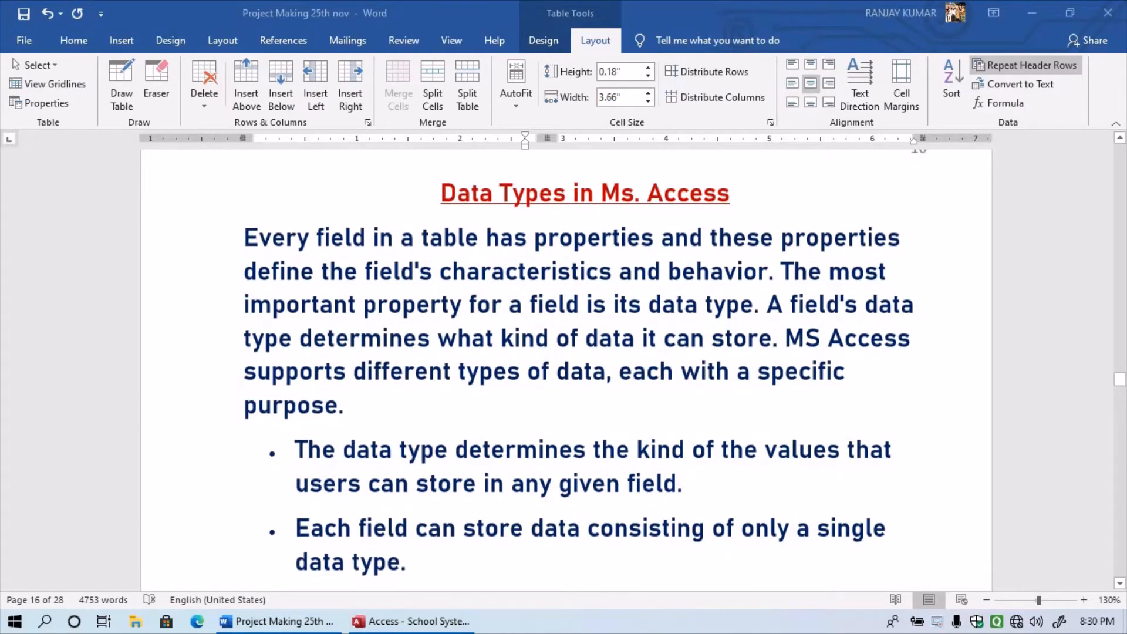
scroll(564, 364, down, 4)
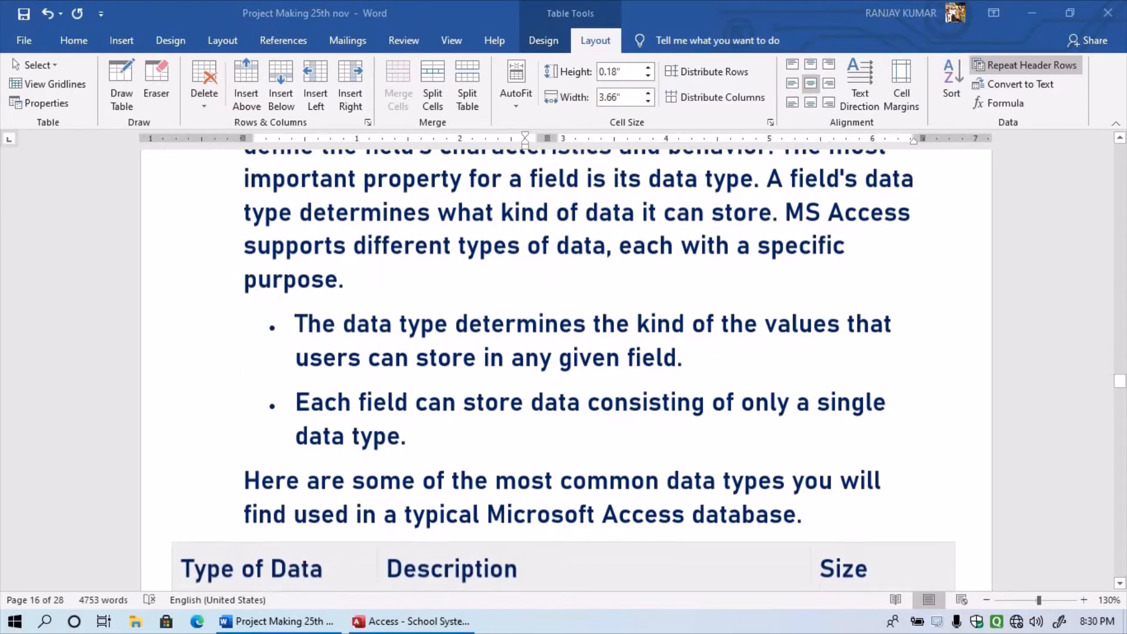
scroll(563, 364, down, 4)
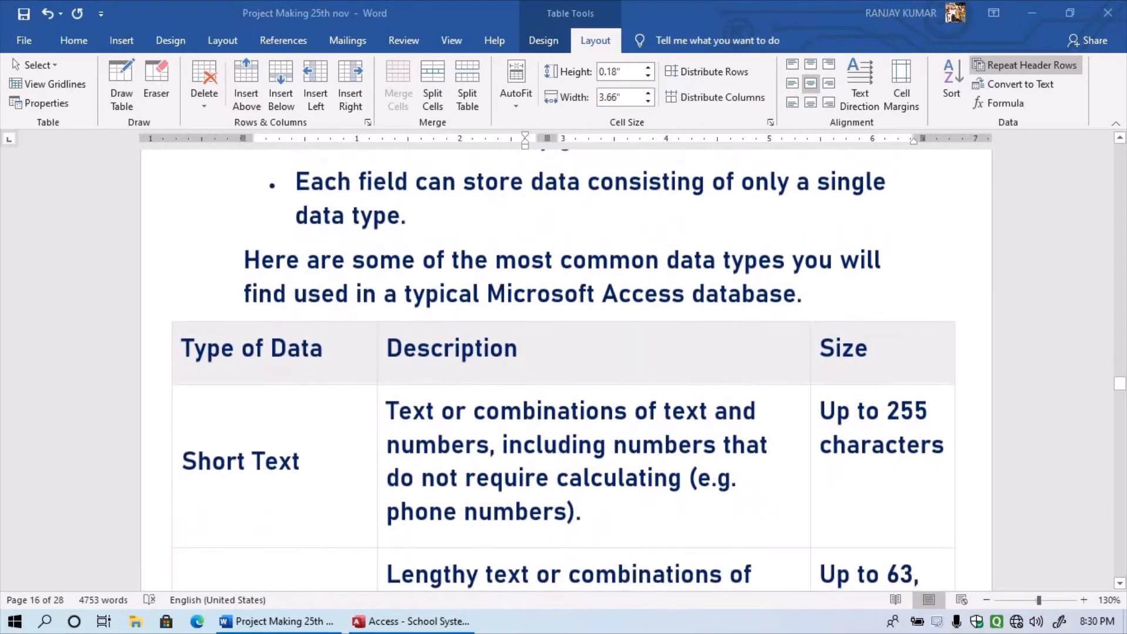
scroll(563, 364, down, 7)
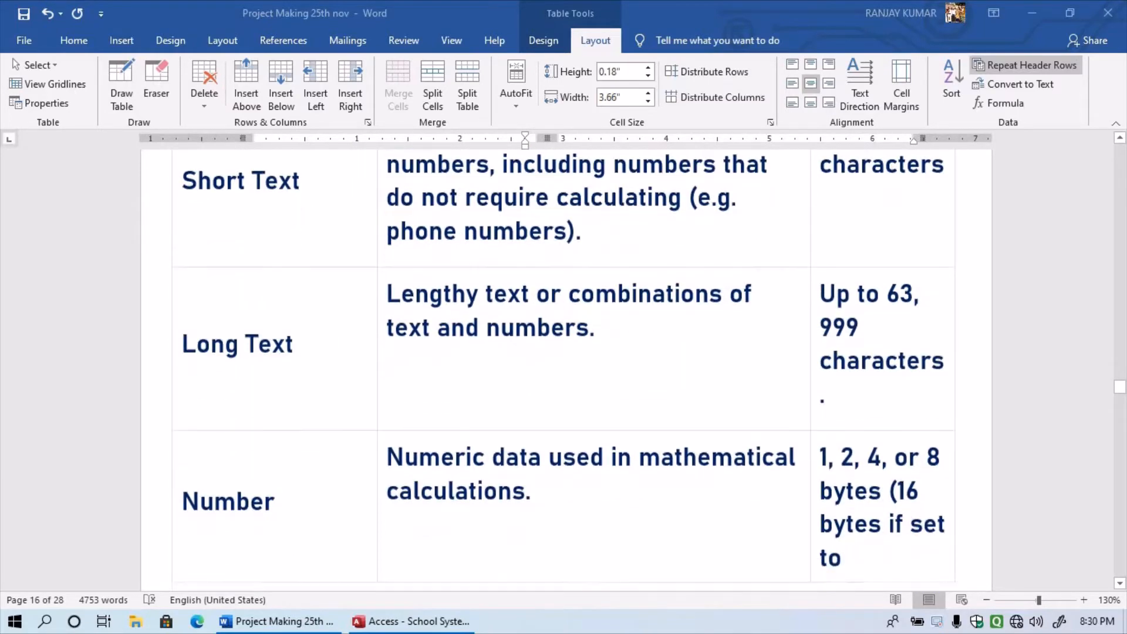
scroll(564, 364, down, 8)
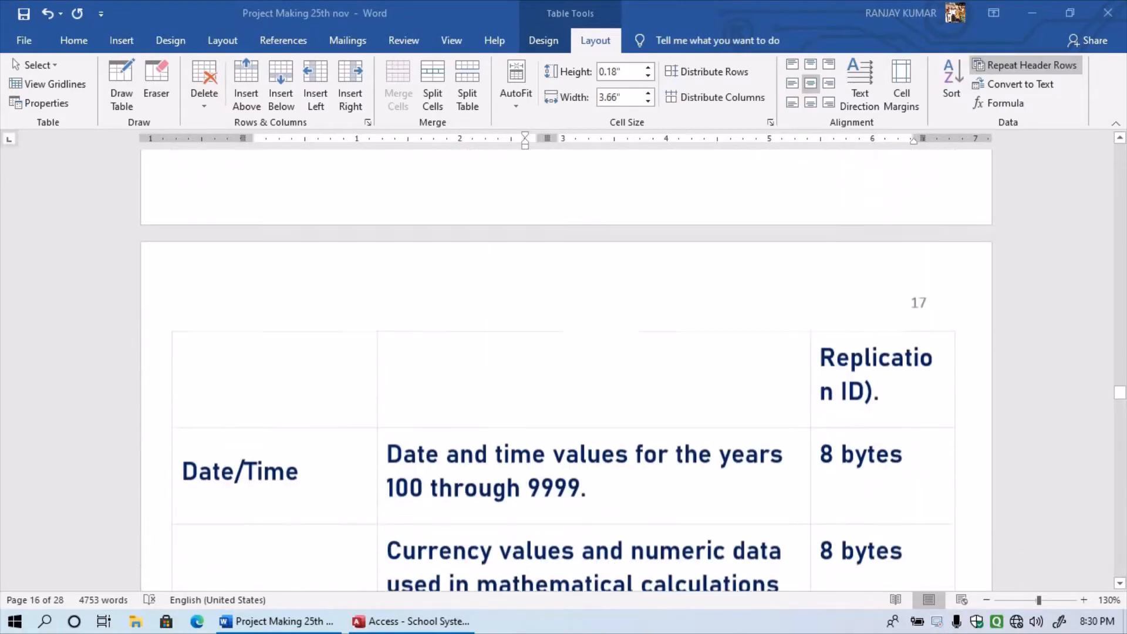
scroll(564, 364, down, 10)
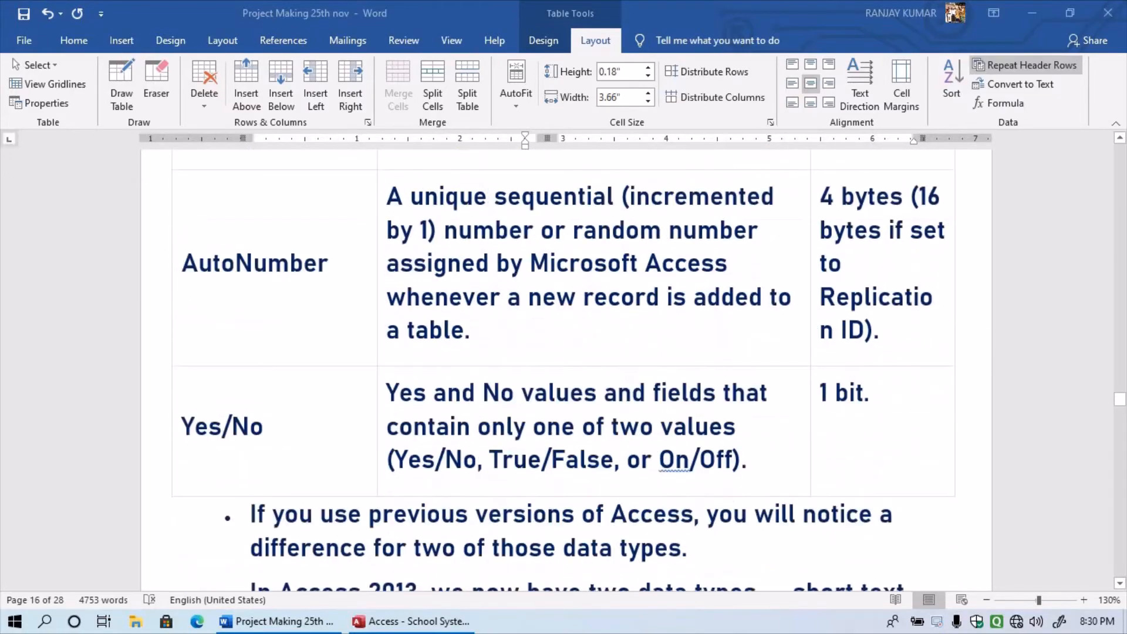
scroll(563, 364, down, 3)
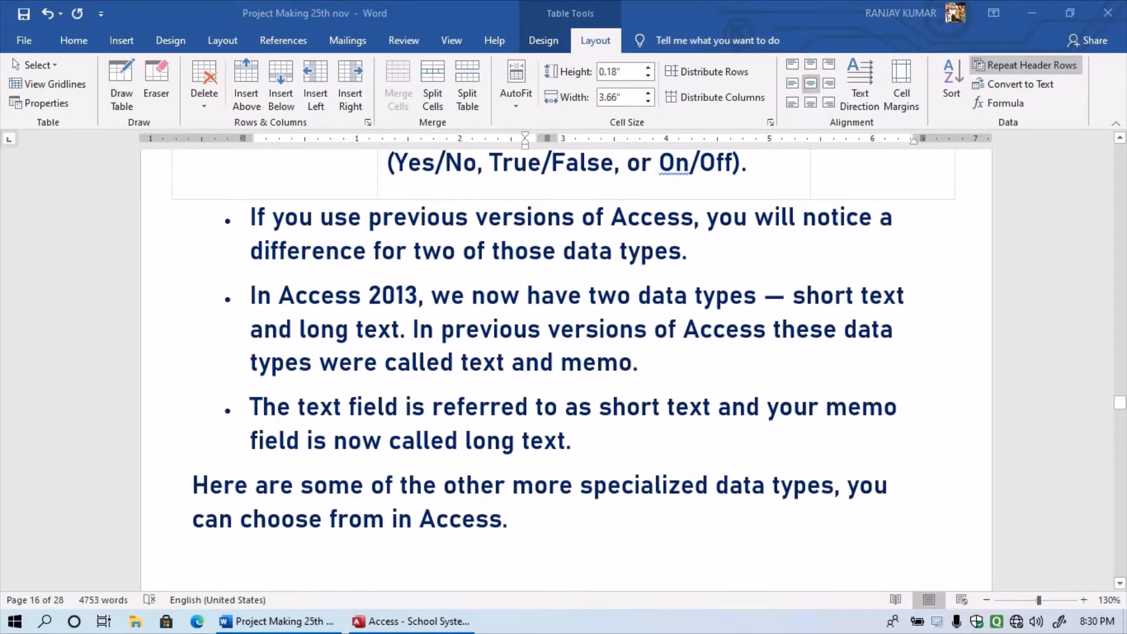
scroll(564, 364, down, 5)
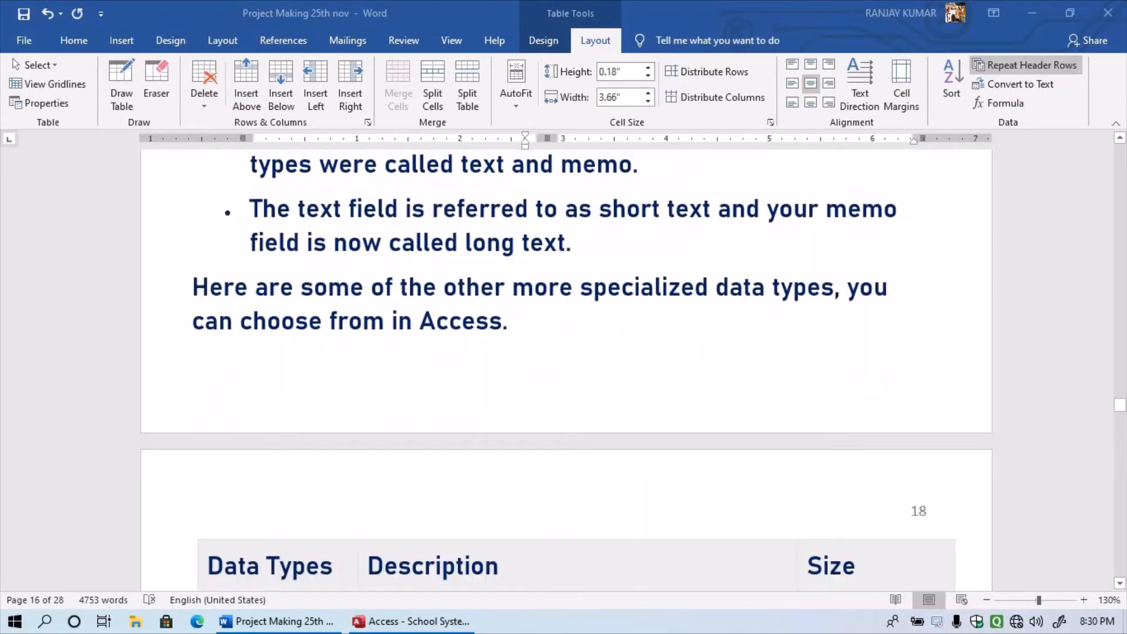
scroll(564, 364, down, 8)
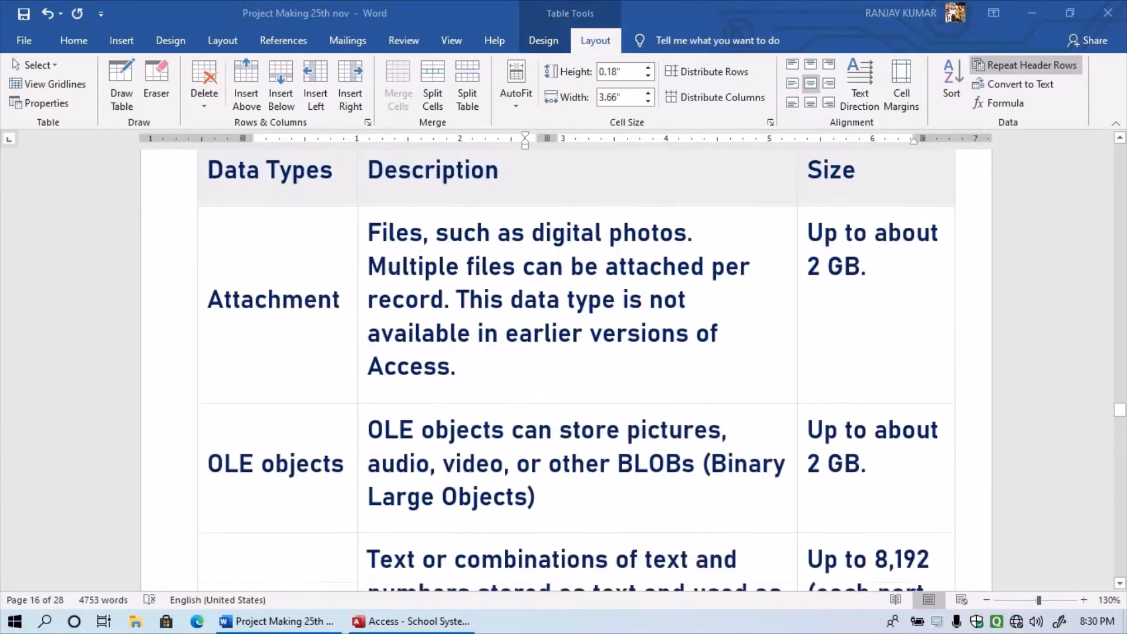
scroll(564, 364, down, 7)
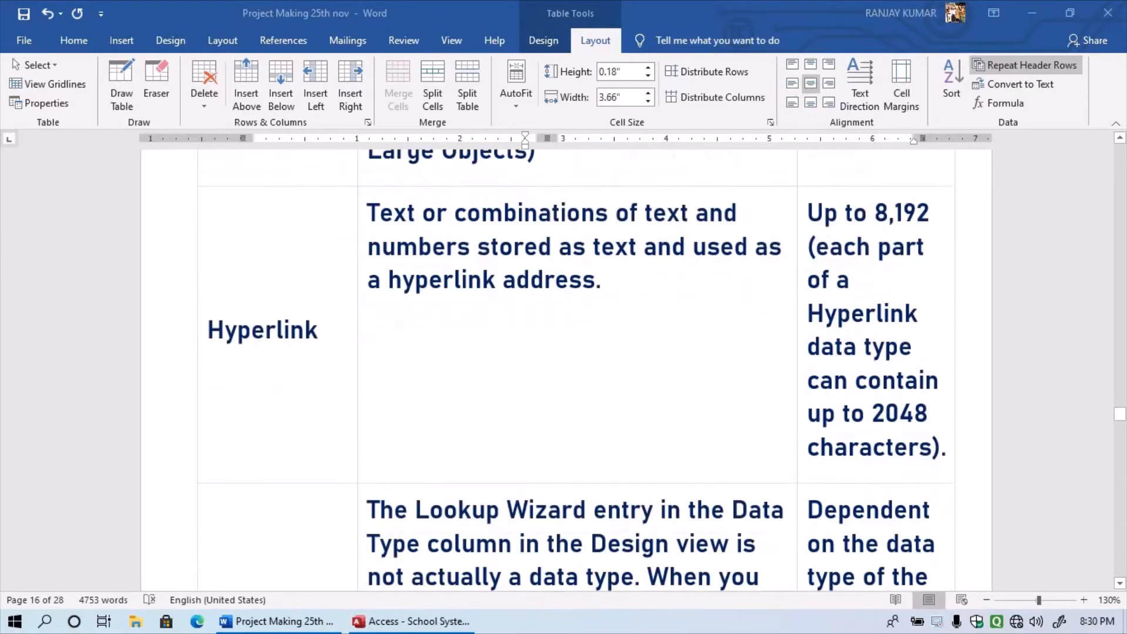
scroll(564, 364, down, 8)
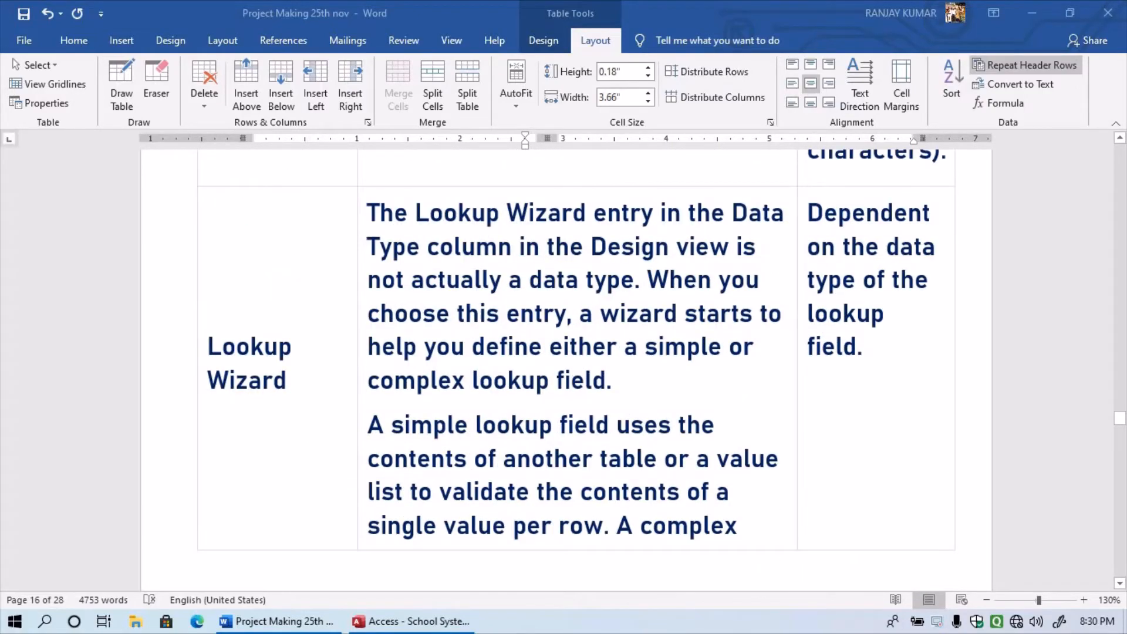
scroll(564, 364, down, 6)
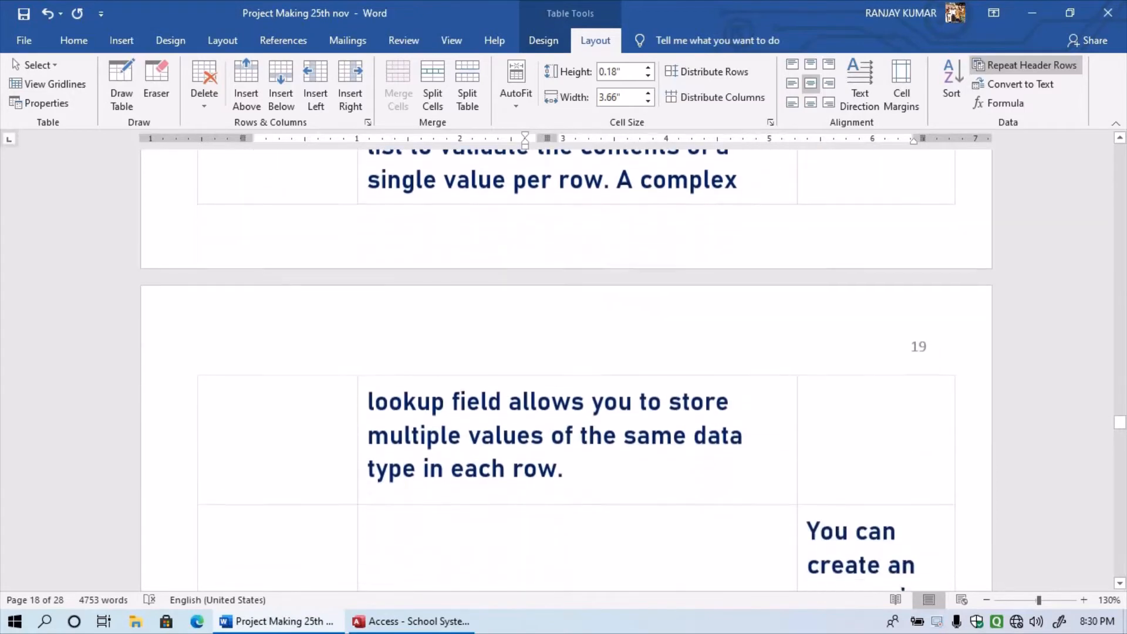
scroll(563, 364, down, 9)
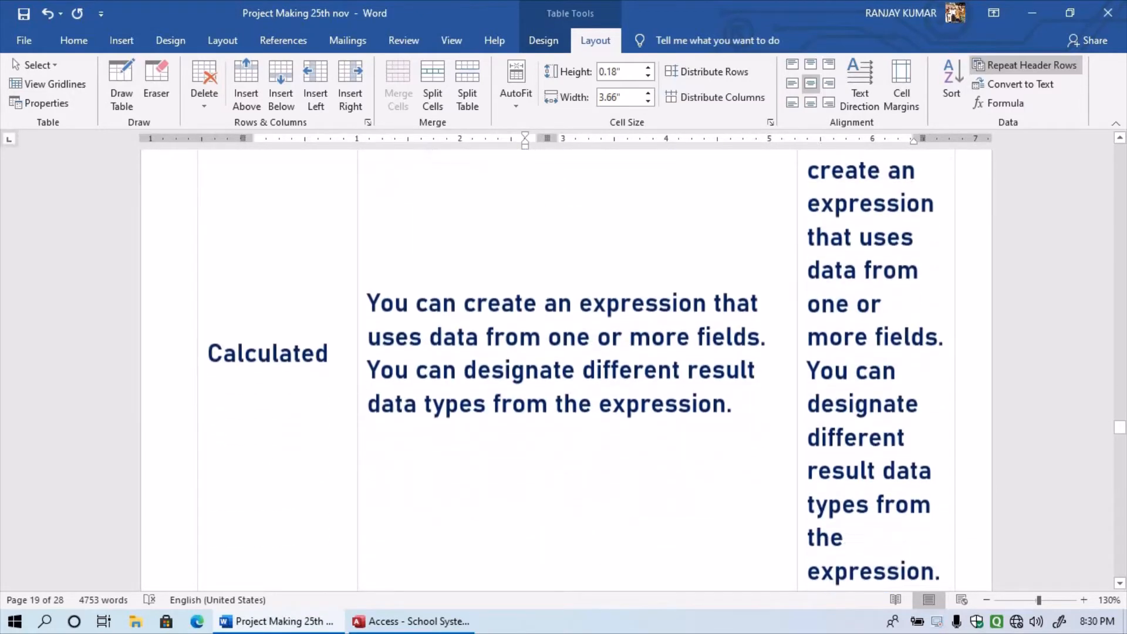
scroll(564, 364, down, 1)
scroll(564, 364, down, 4)
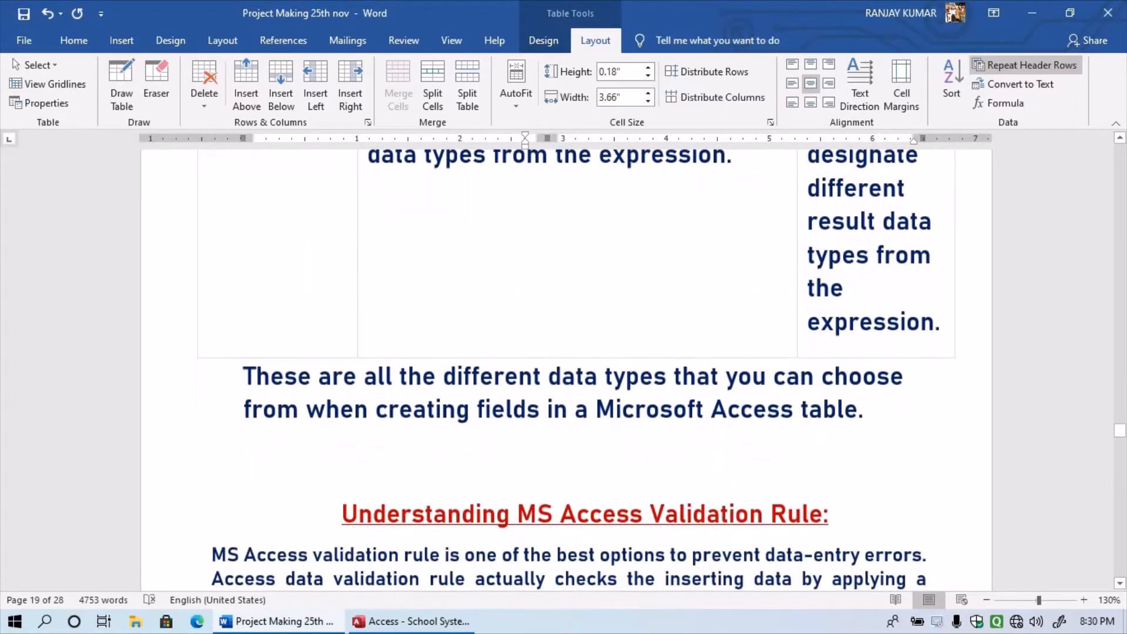
scroll(563, 364, down, 3)
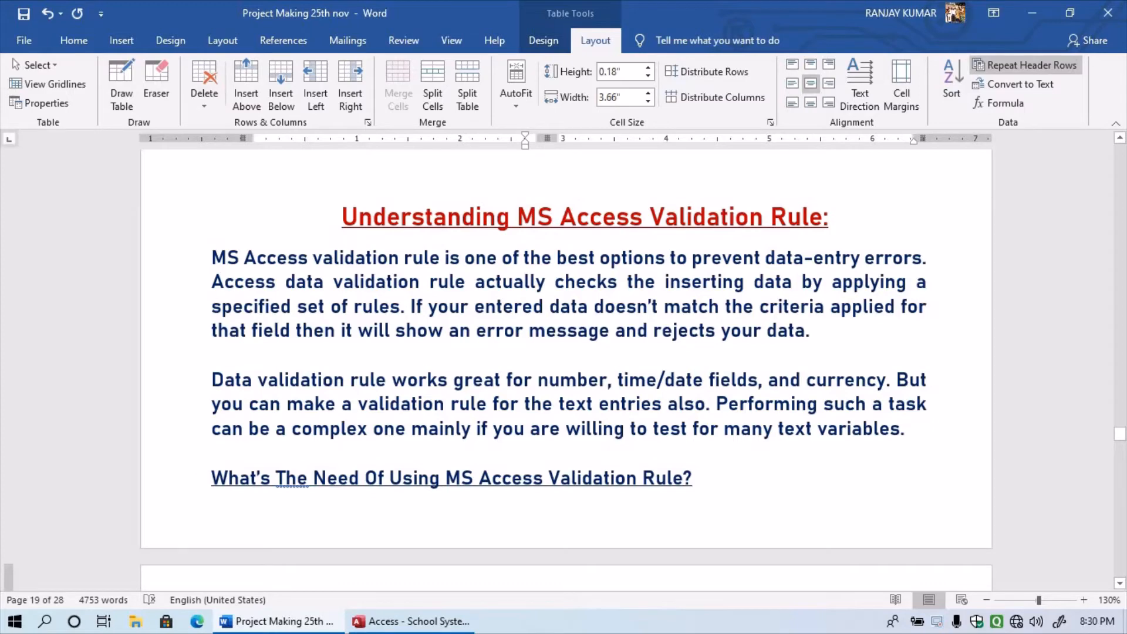
- Add a blank line after 'variables.' before the next heading
click(906, 429)
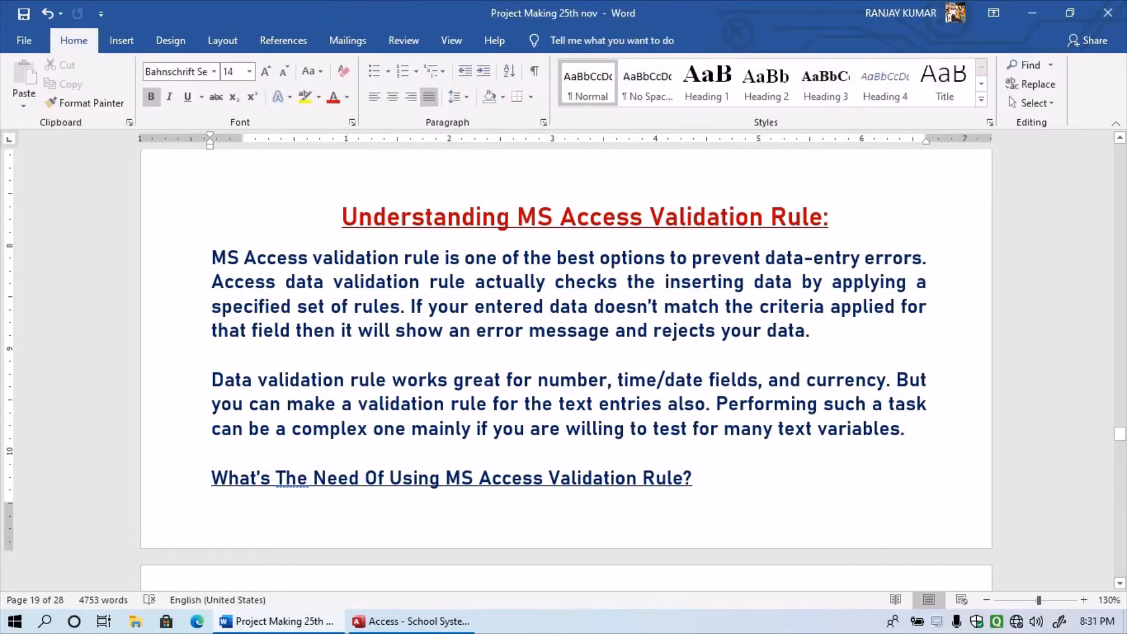
key(Return)
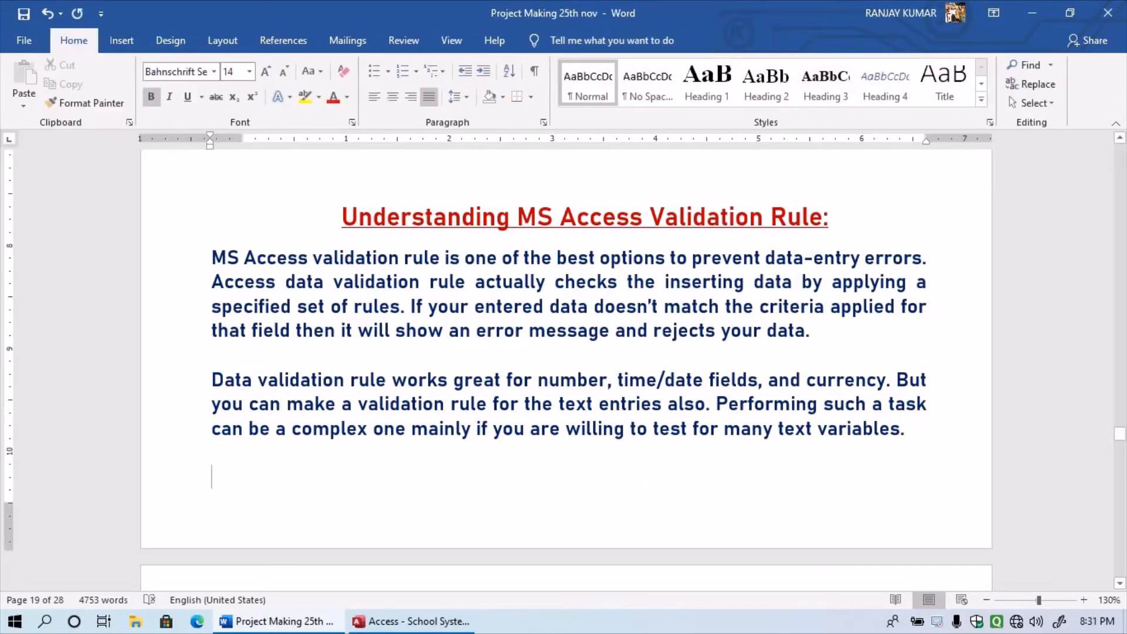
scroll(564, 352, down, 2)
scroll(563, 353, down, 1)
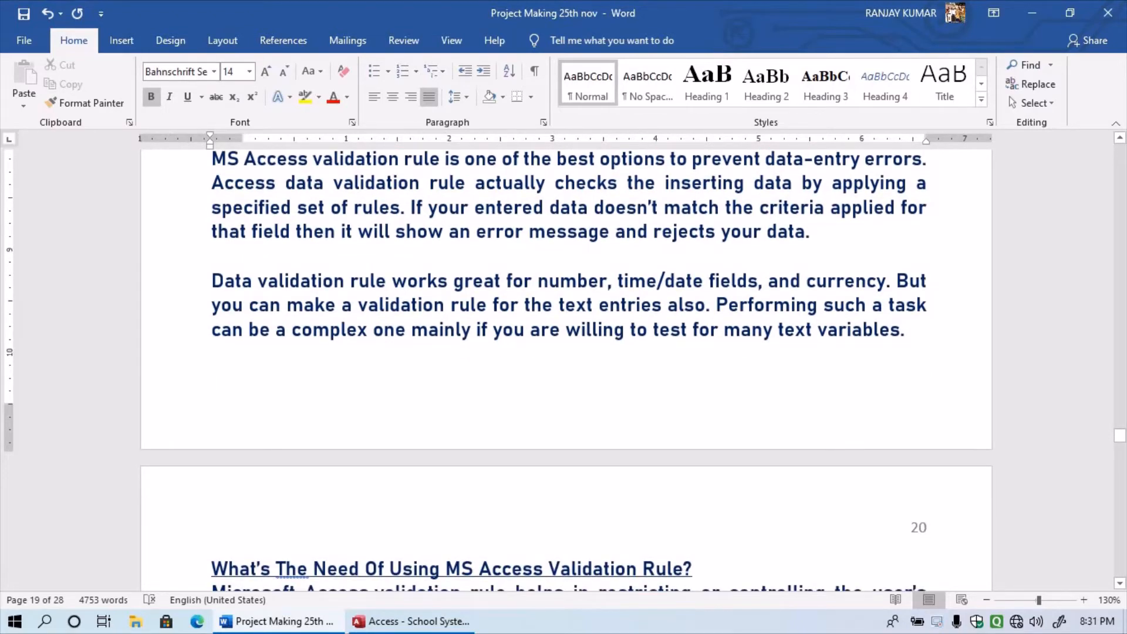
scroll(564, 370, down, 3)
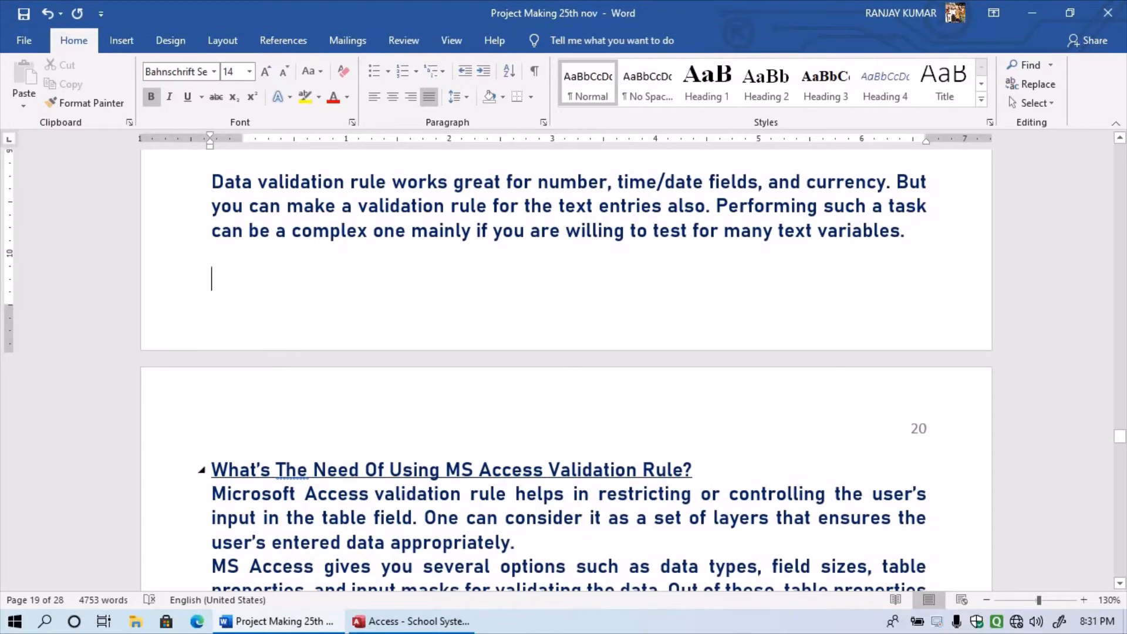
- Lowercase 'The' and 'Of' in the validation rule heading using spelling suggestions
right_click(286, 470)
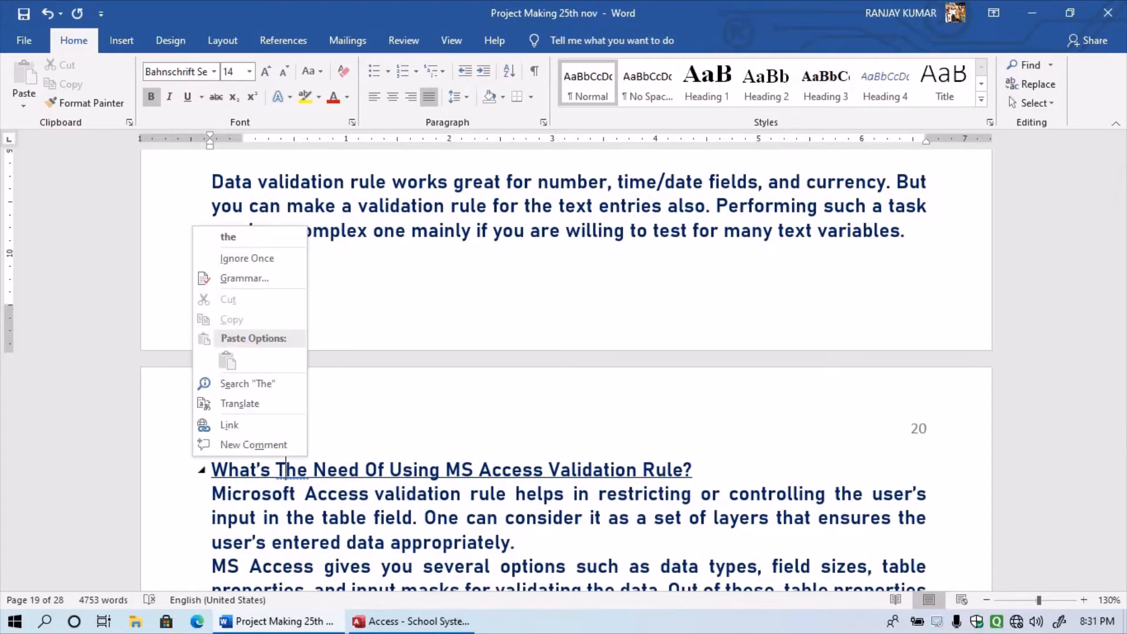
click(228, 236)
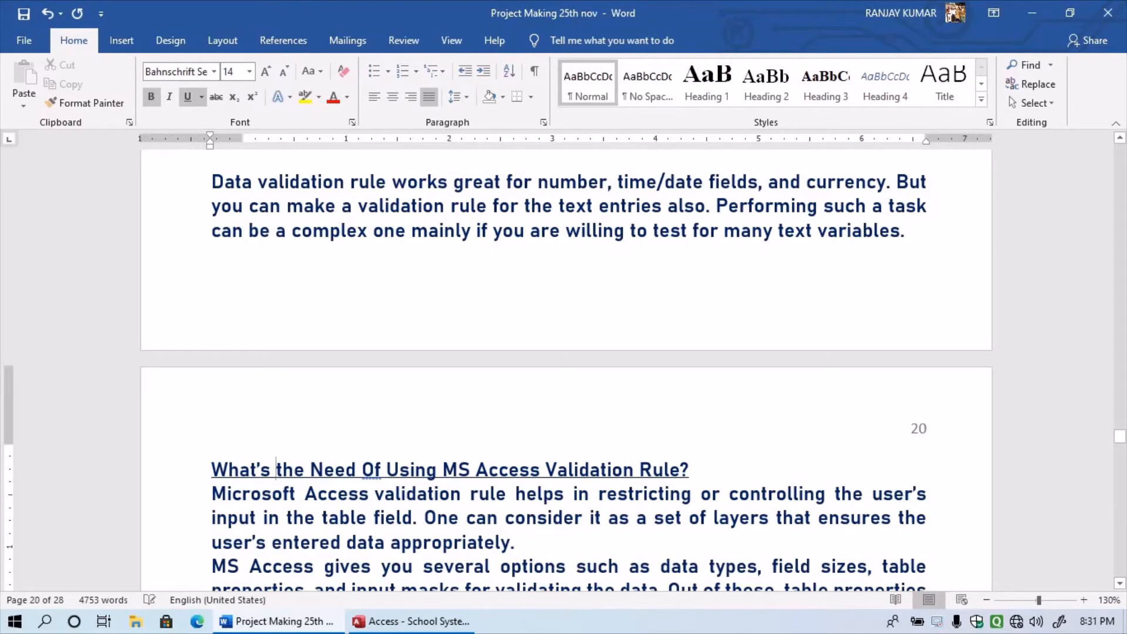
scroll(371, 420, down, 1)
right_click(372, 421)
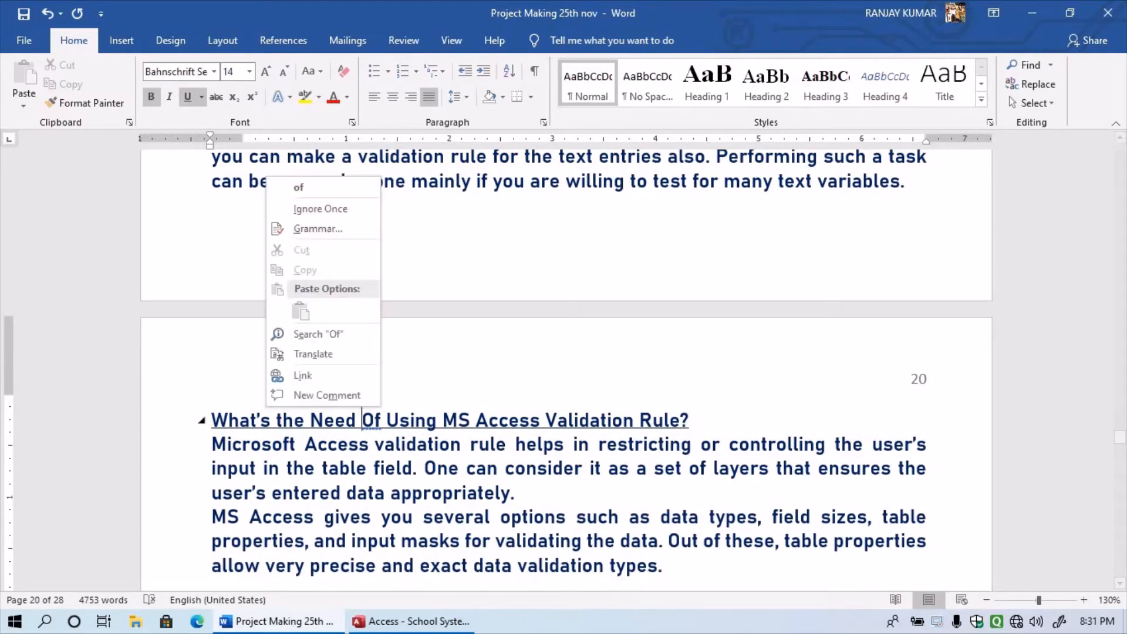
click(299, 187)
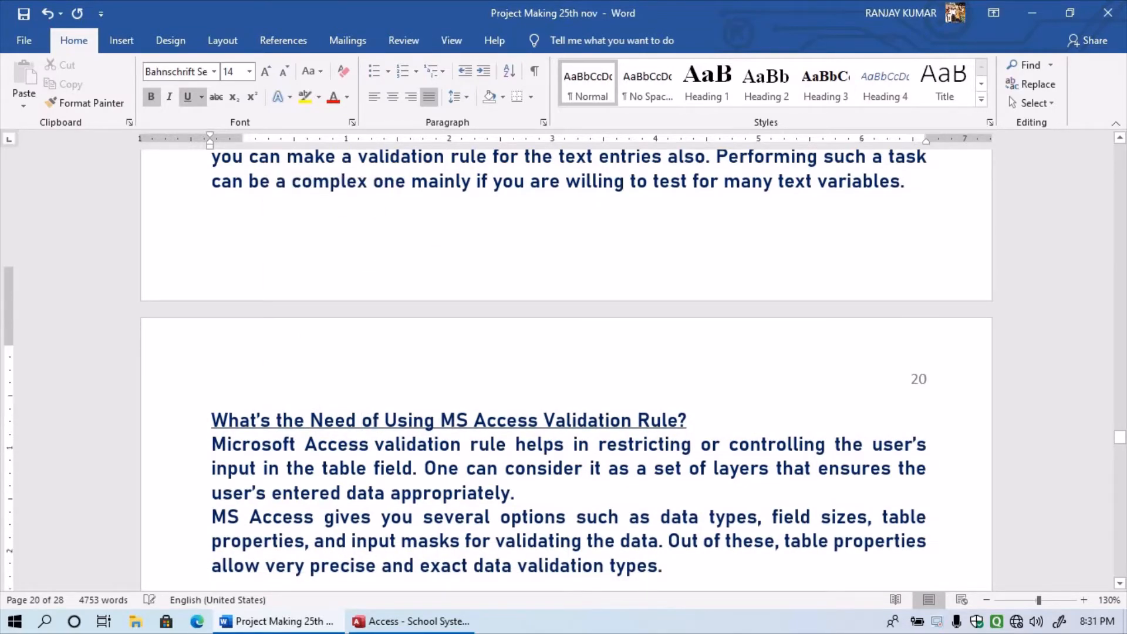
scroll(565, 369, down, 6)
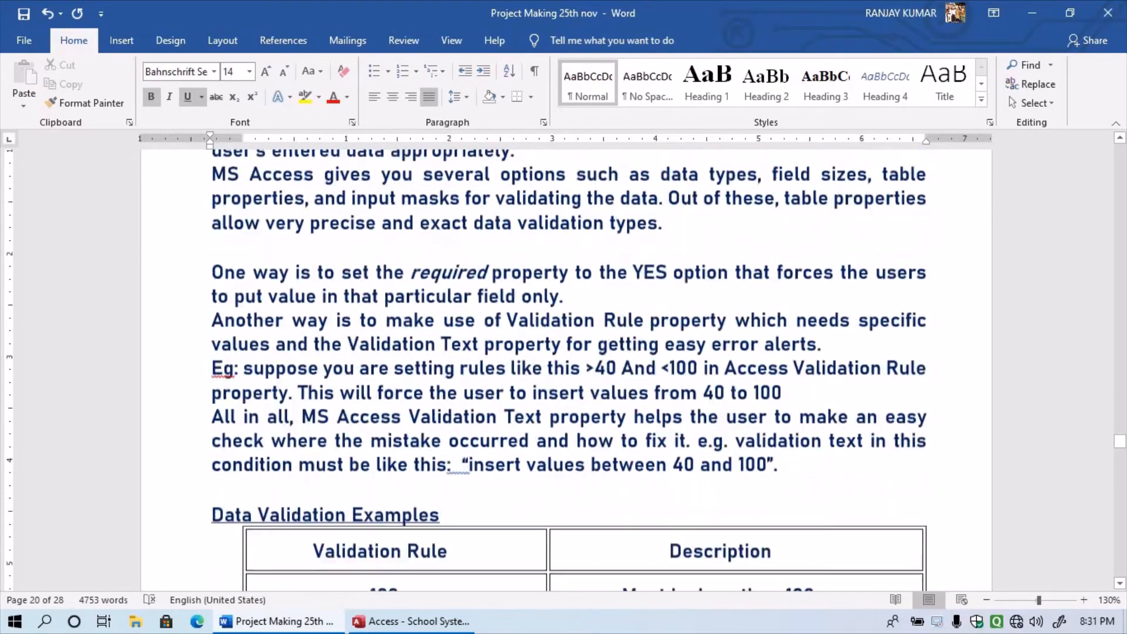
scroll(236, 267, down, 4)
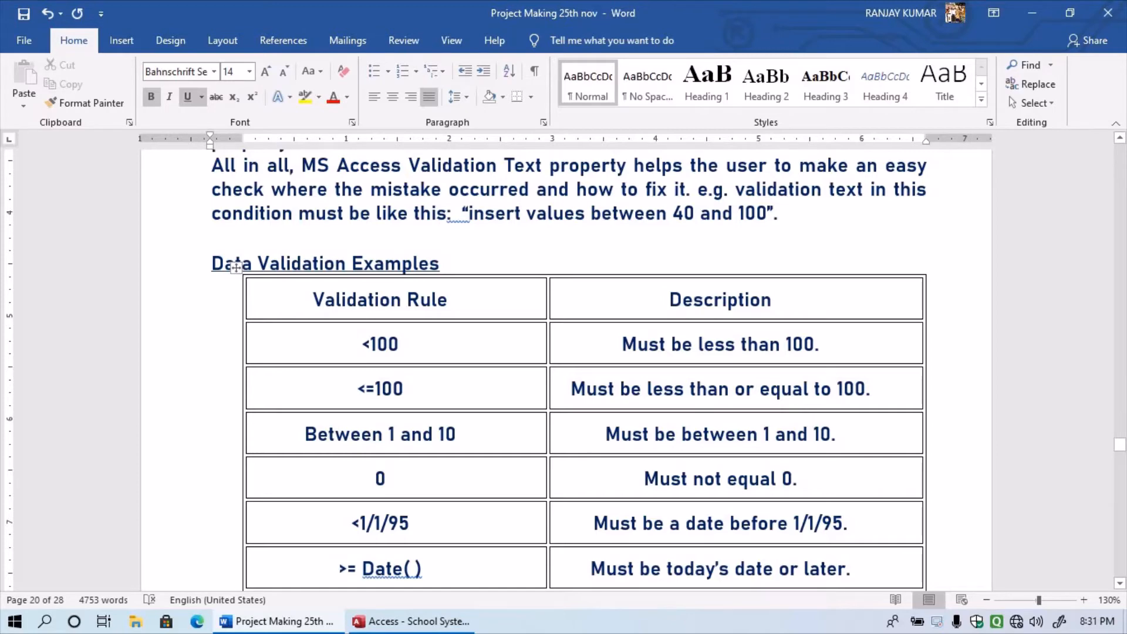
- Scroll past the Data Validation Examples table and Field Properties screenshot to the record validation steps
scroll(570, 376, down, 2)
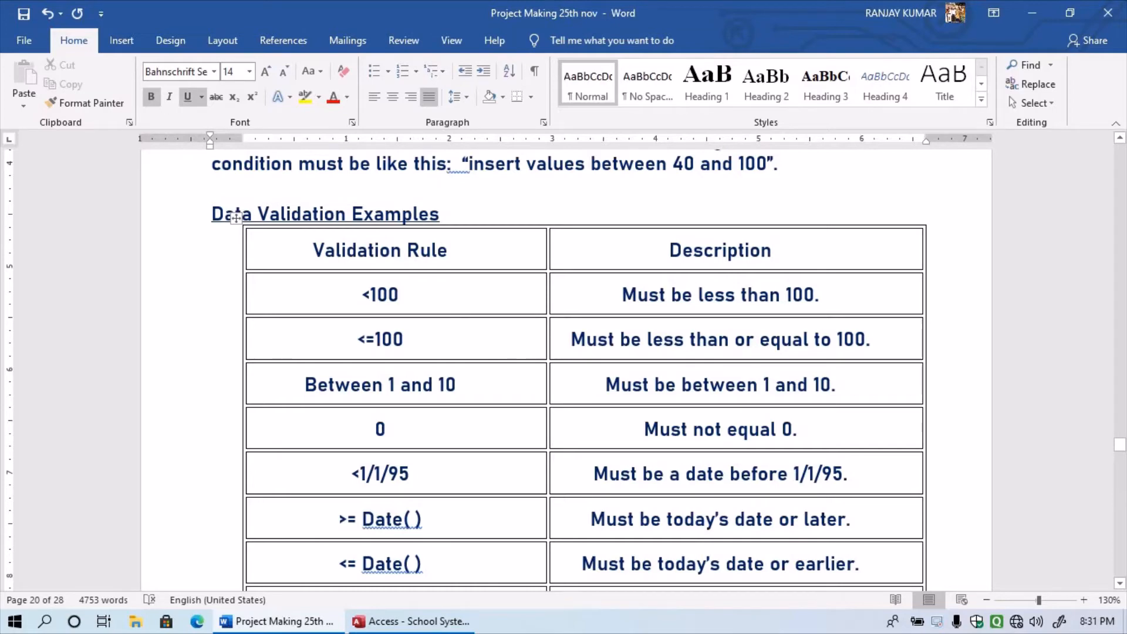
scroll(235, 217, down, 6)
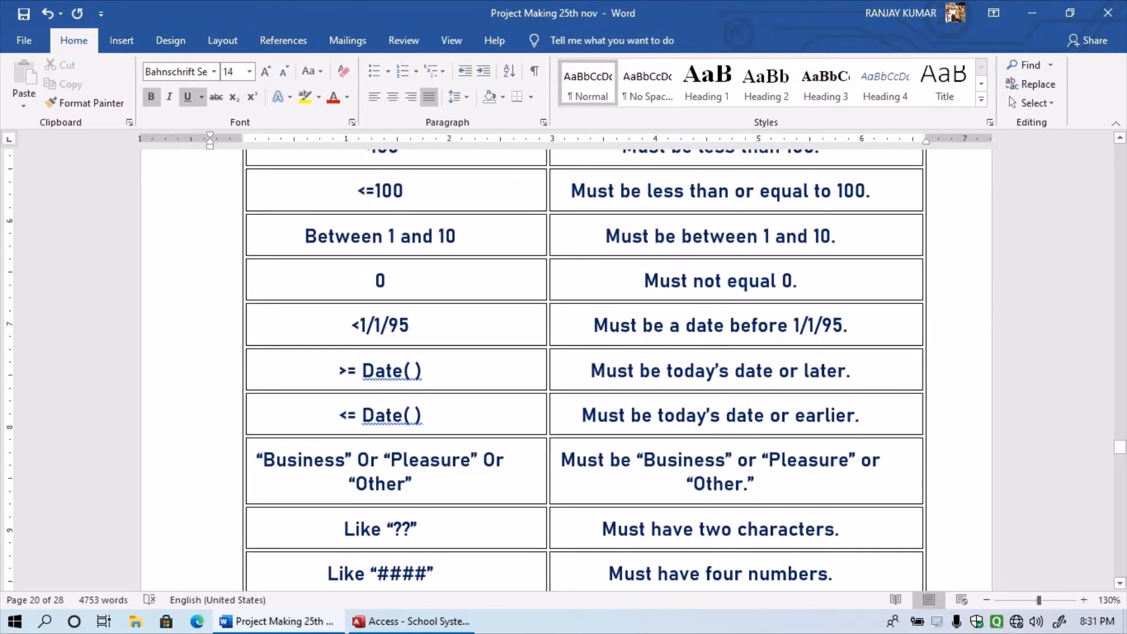
scroll(236, 167, up, 4)
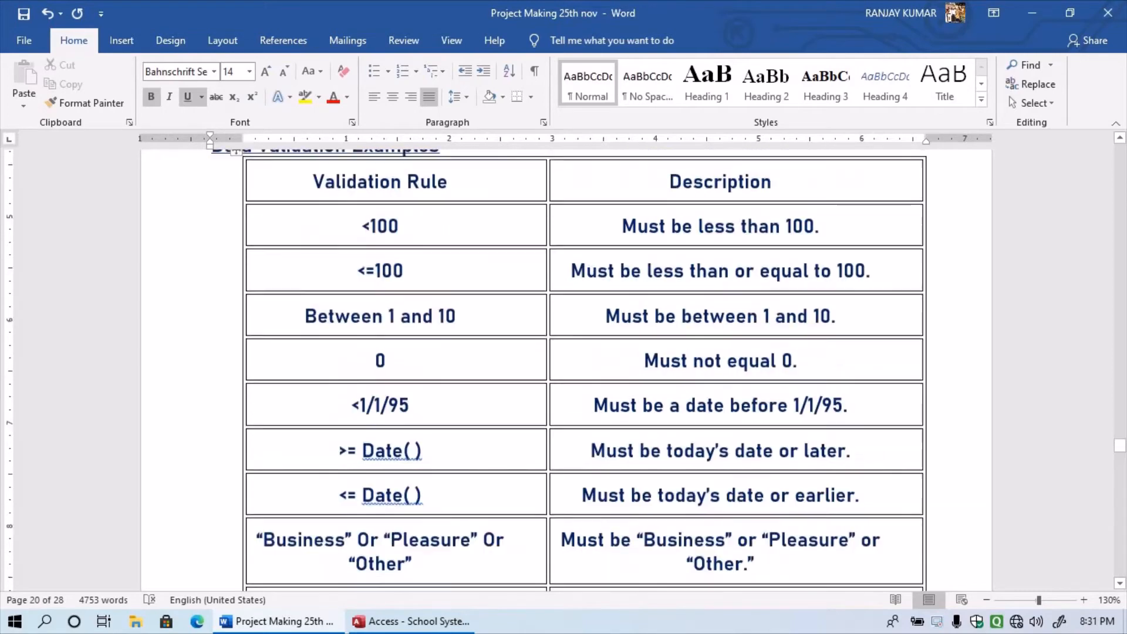
scroll(235, 167, down, 6)
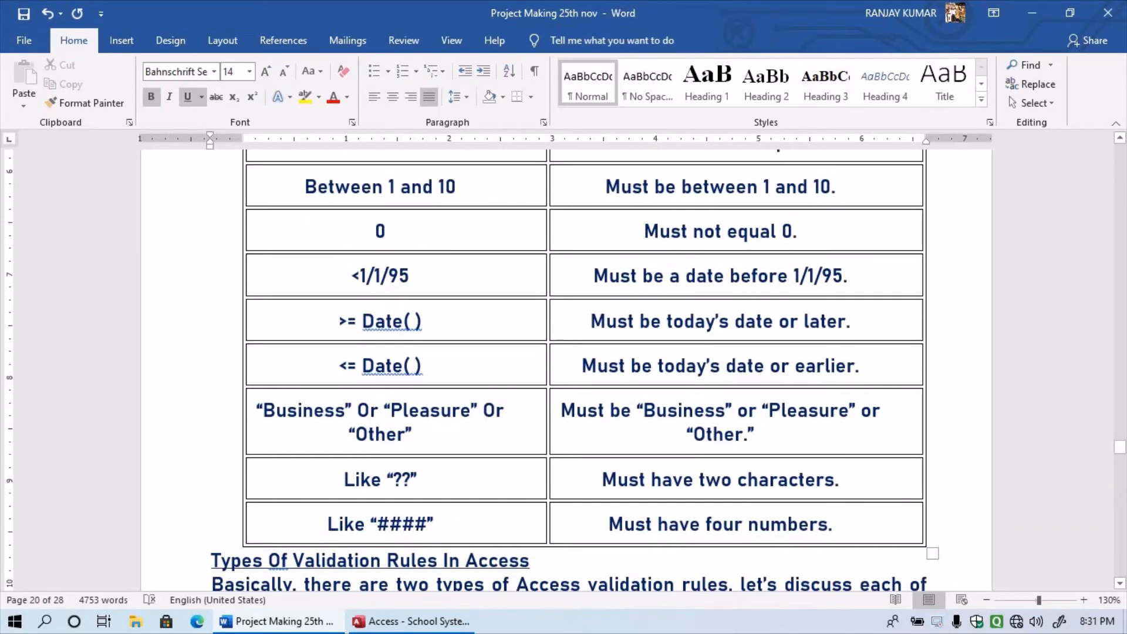
scroll(563, 352, down, 2)
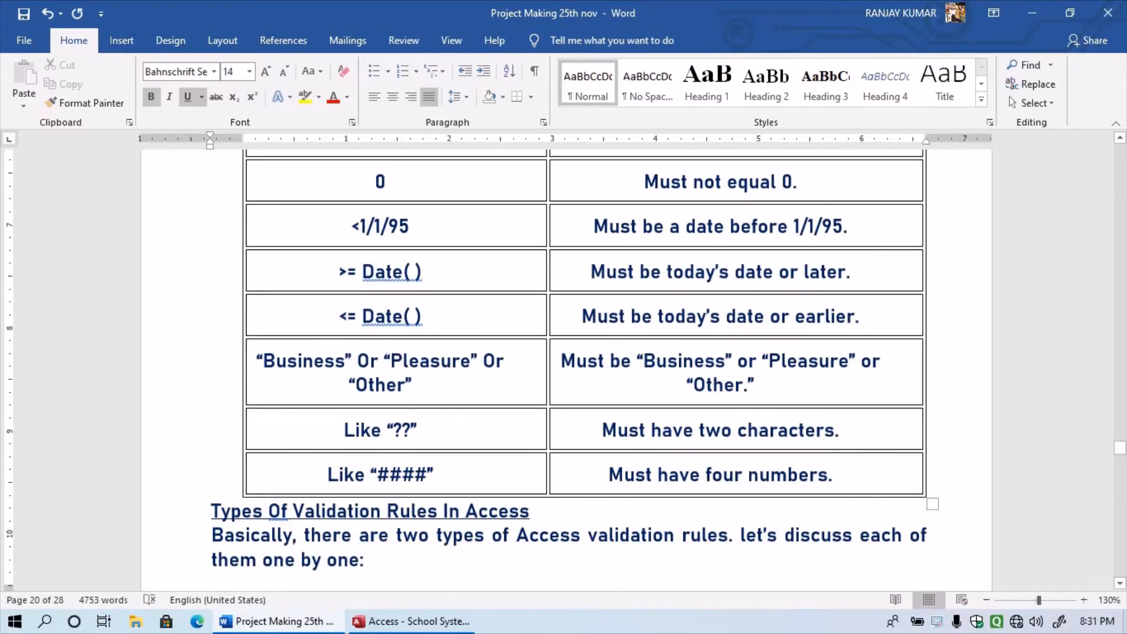
scroll(564, 352, down, 2)
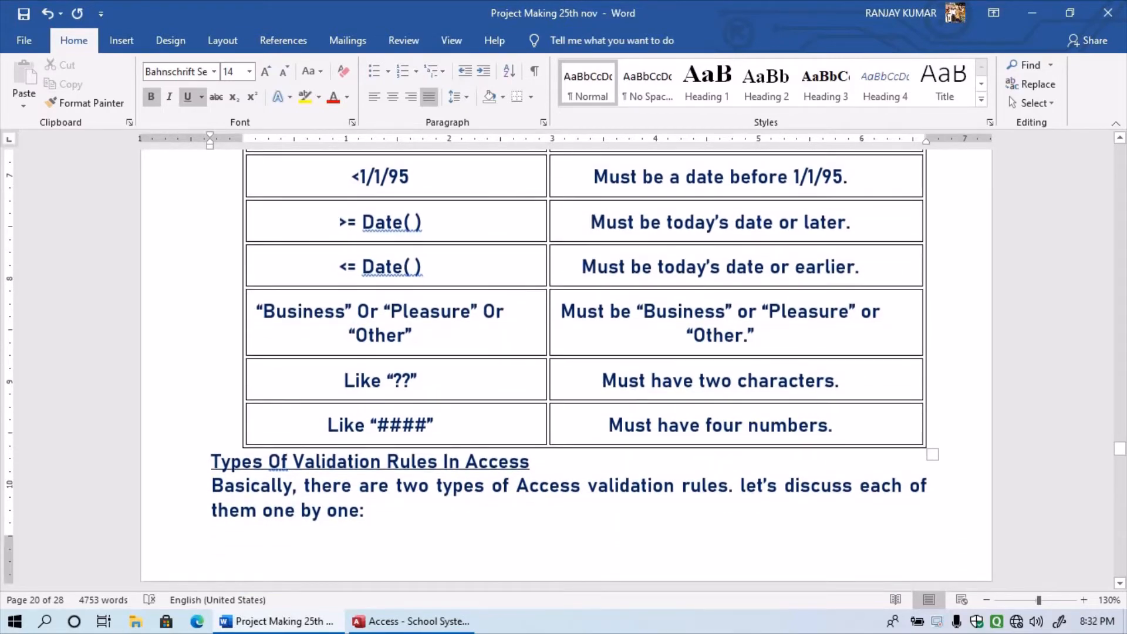
scroll(564, 353, down, 1)
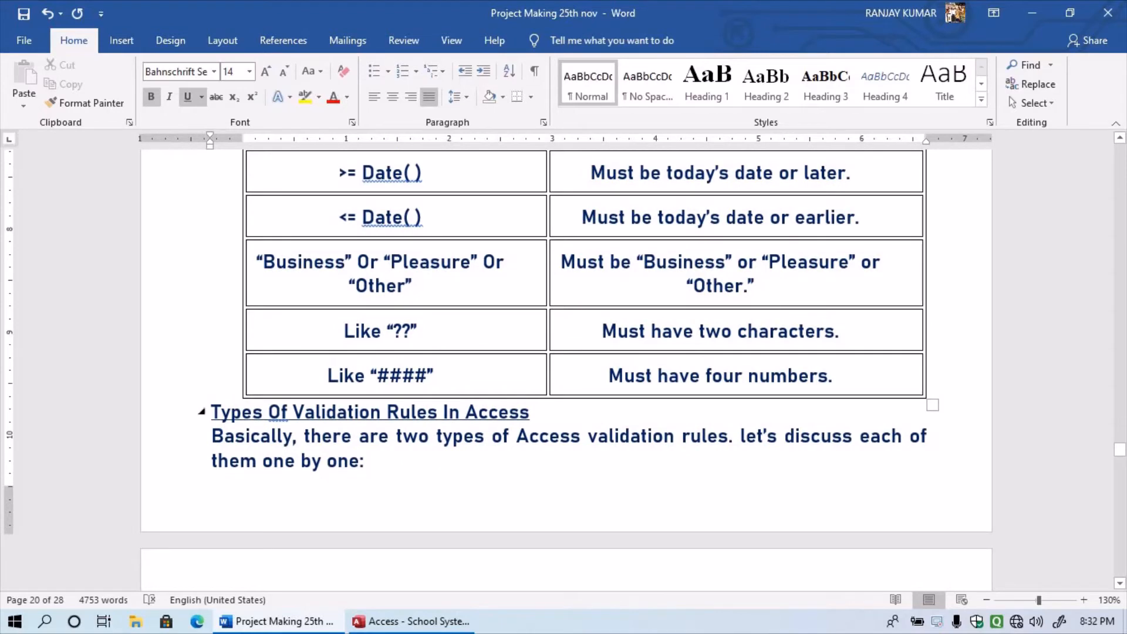
scroll(564, 352, down, 4)
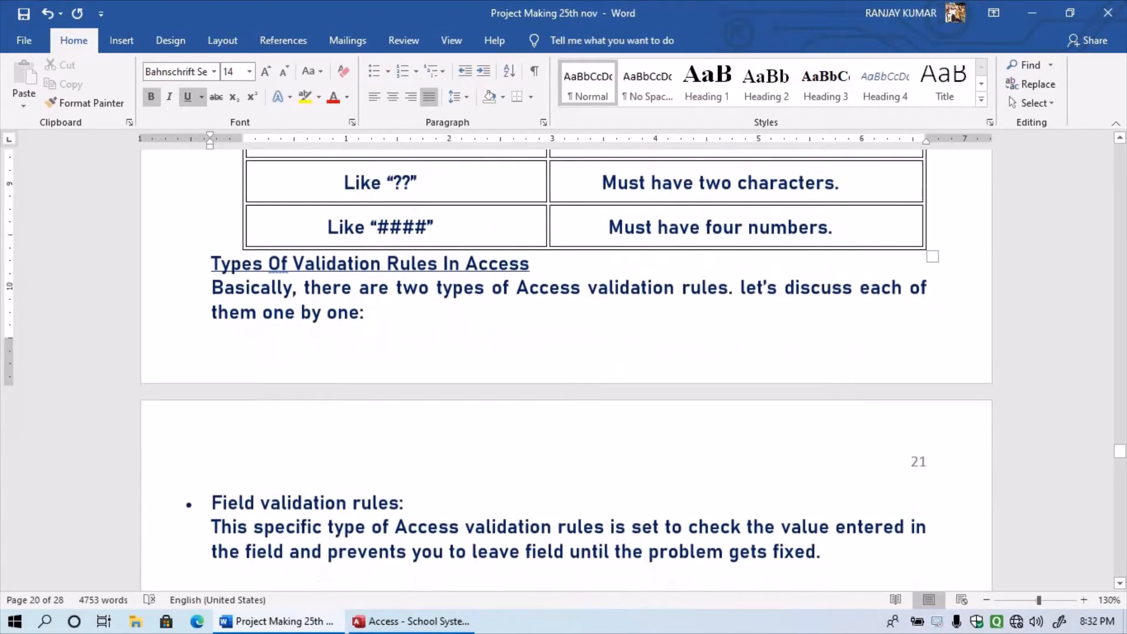
scroll(564, 353, down, 5)
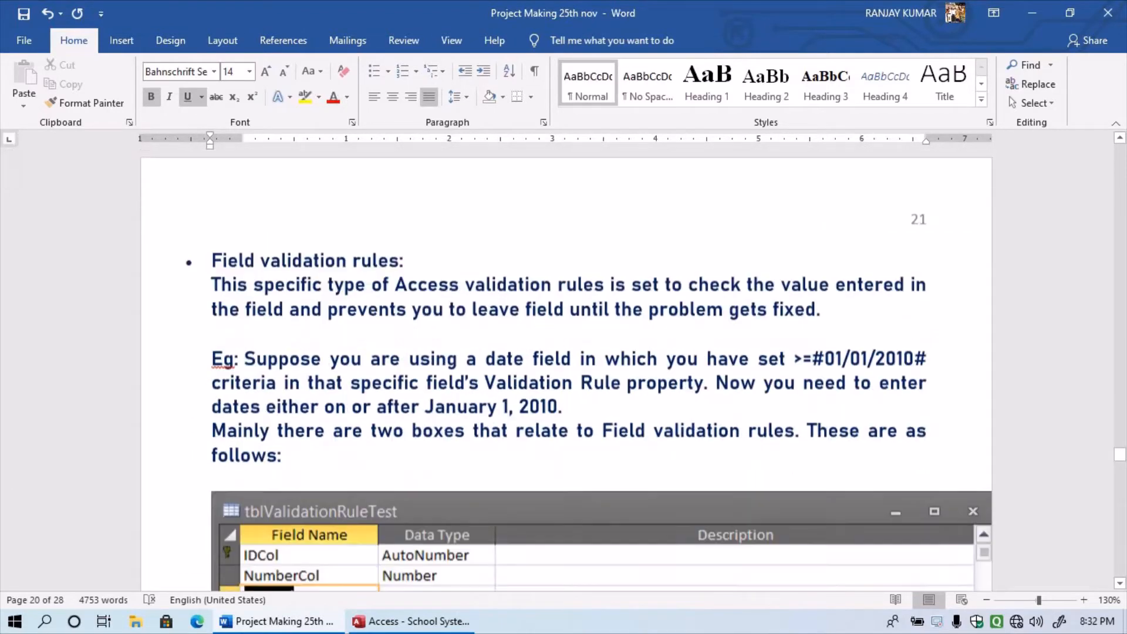
scroll(564, 352, down, 2)
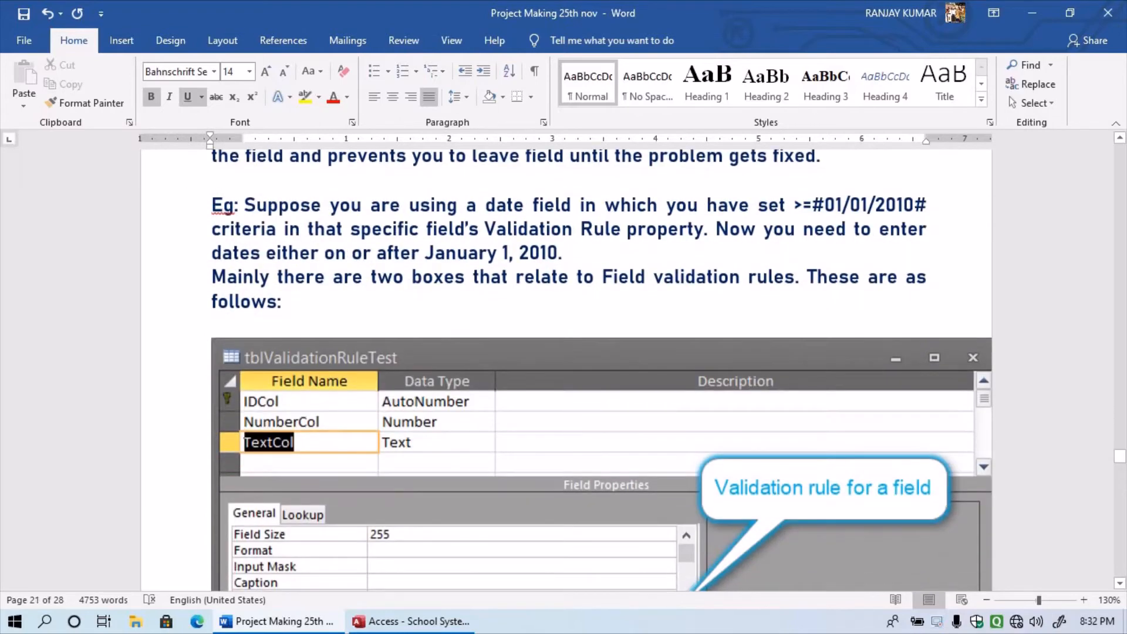
scroll(601, 370, down, 3)
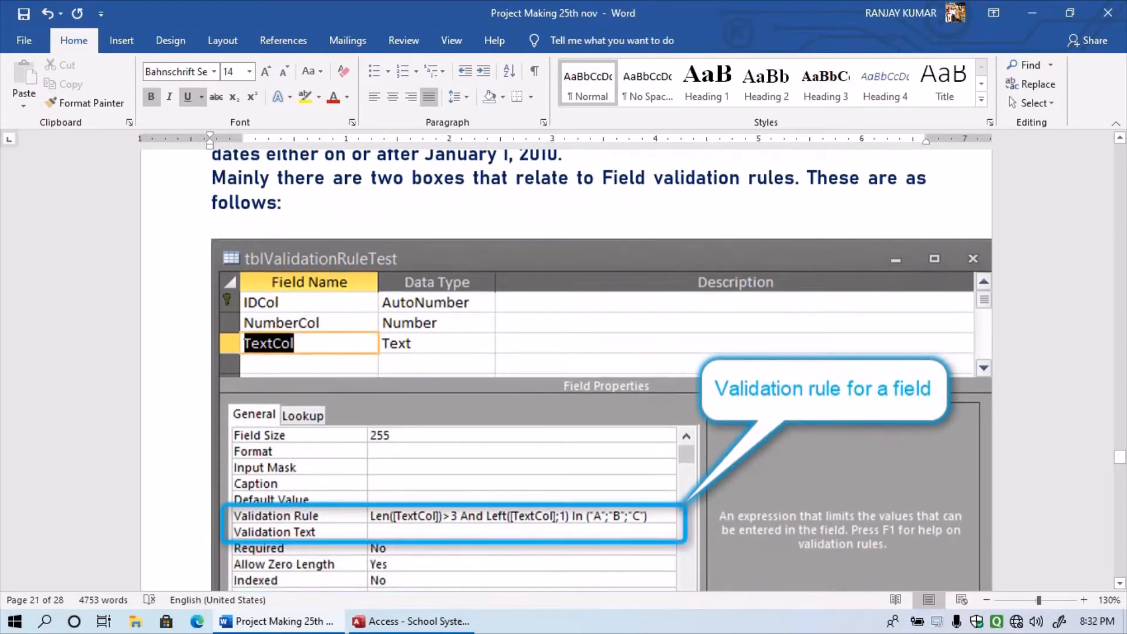
scroll(601, 370, down, 3)
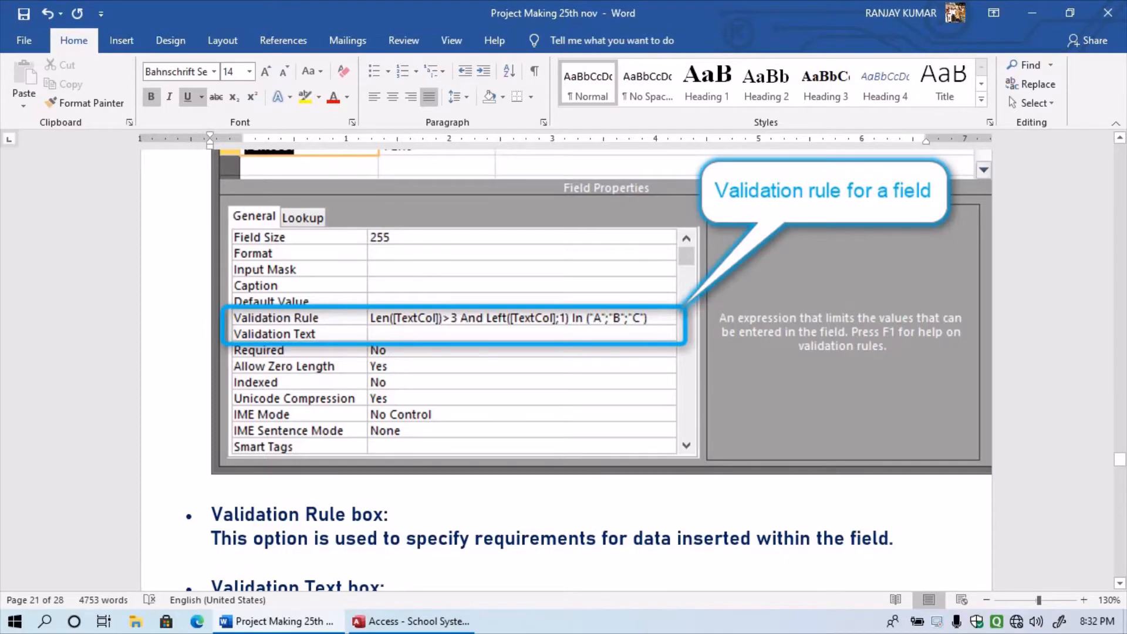
scroll(589, 370, down, 3)
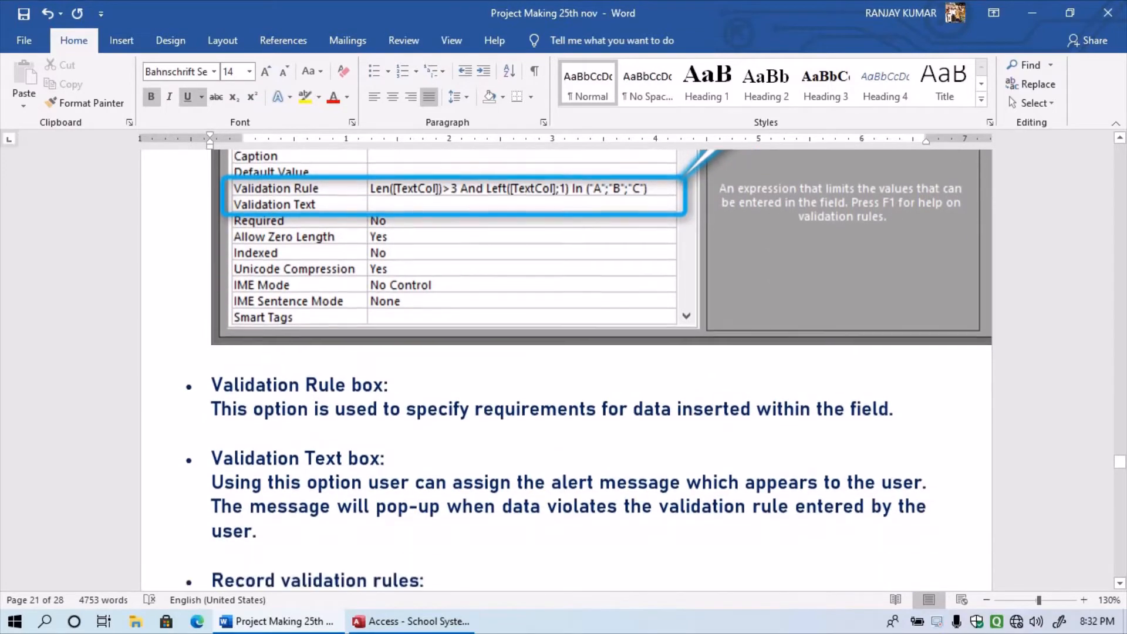
scroll(589, 370, down, 5)
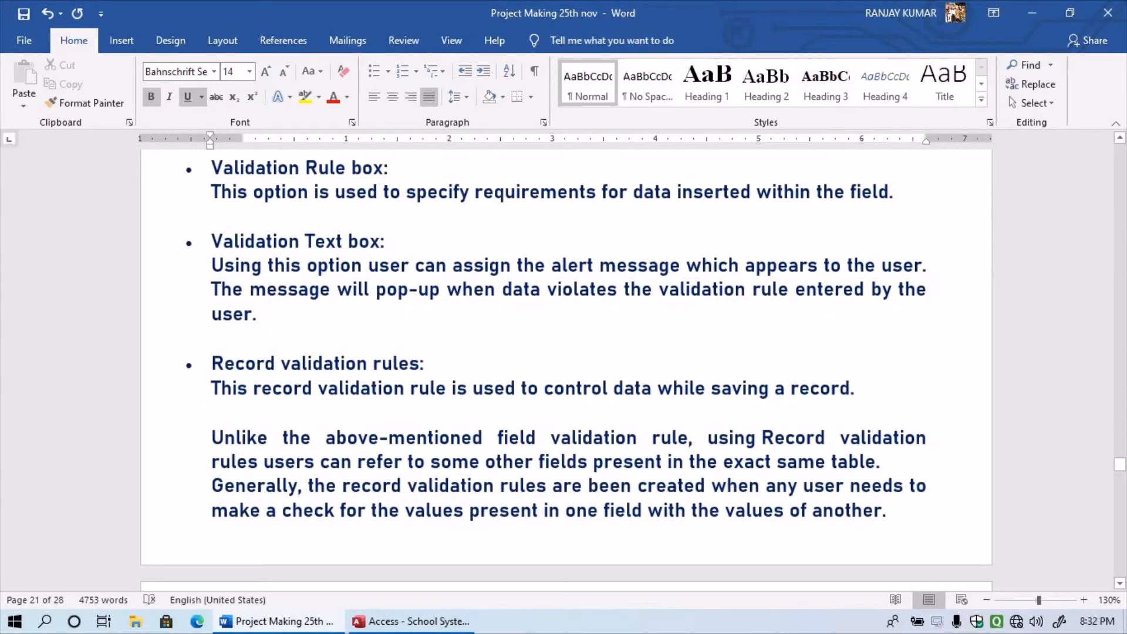
scroll(589, 370, down, 7)
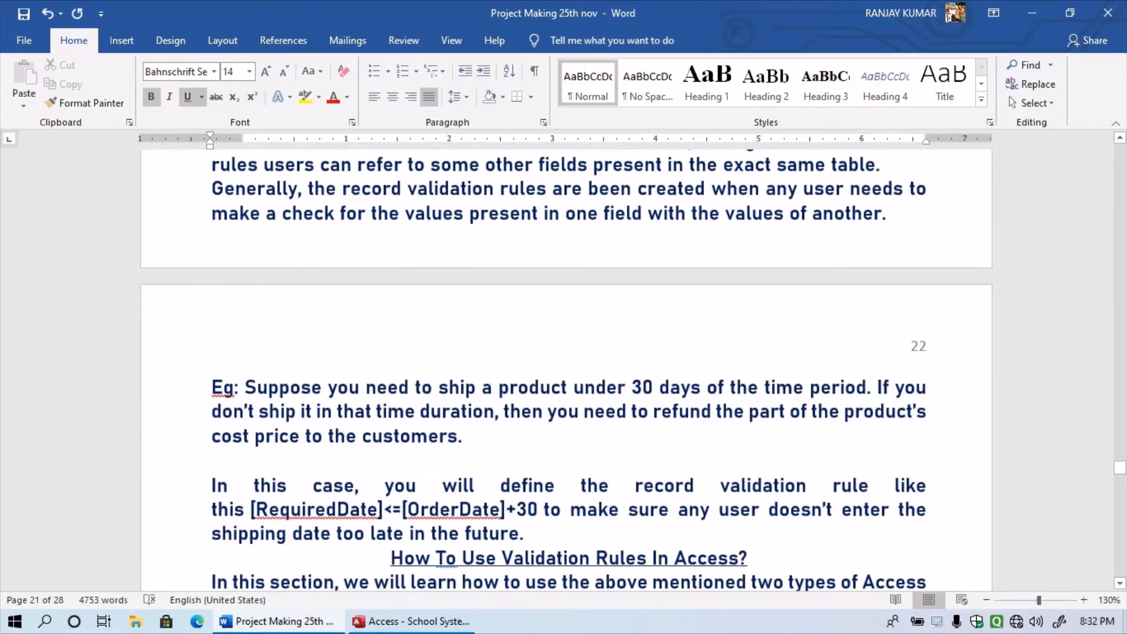
scroll(589, 370, down, 5)
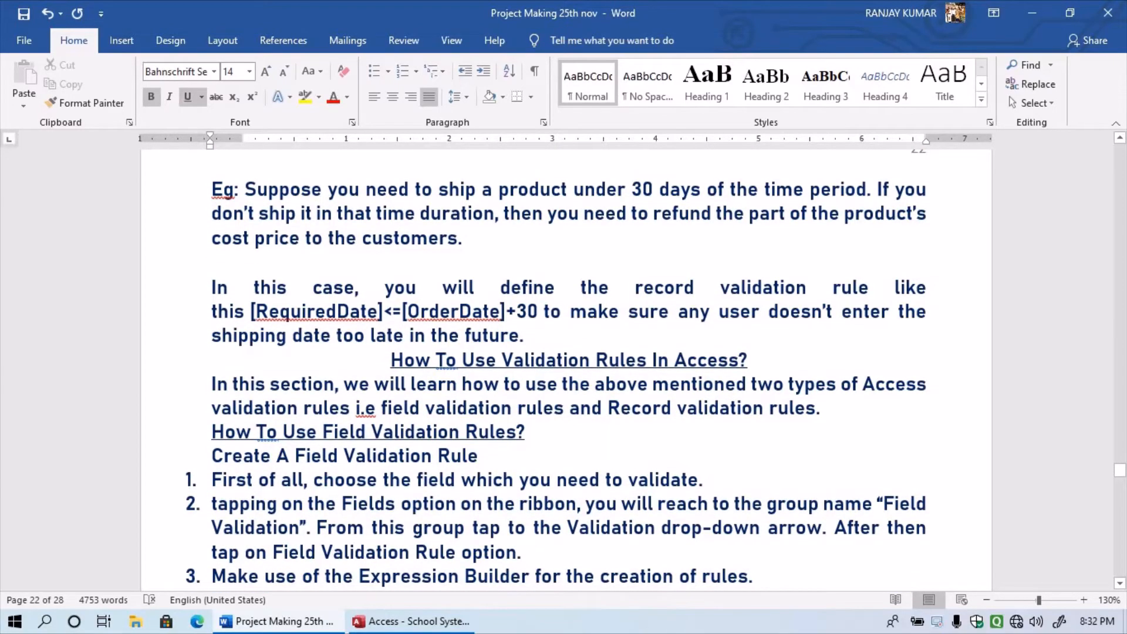
scroll(556, 370, down, 1)
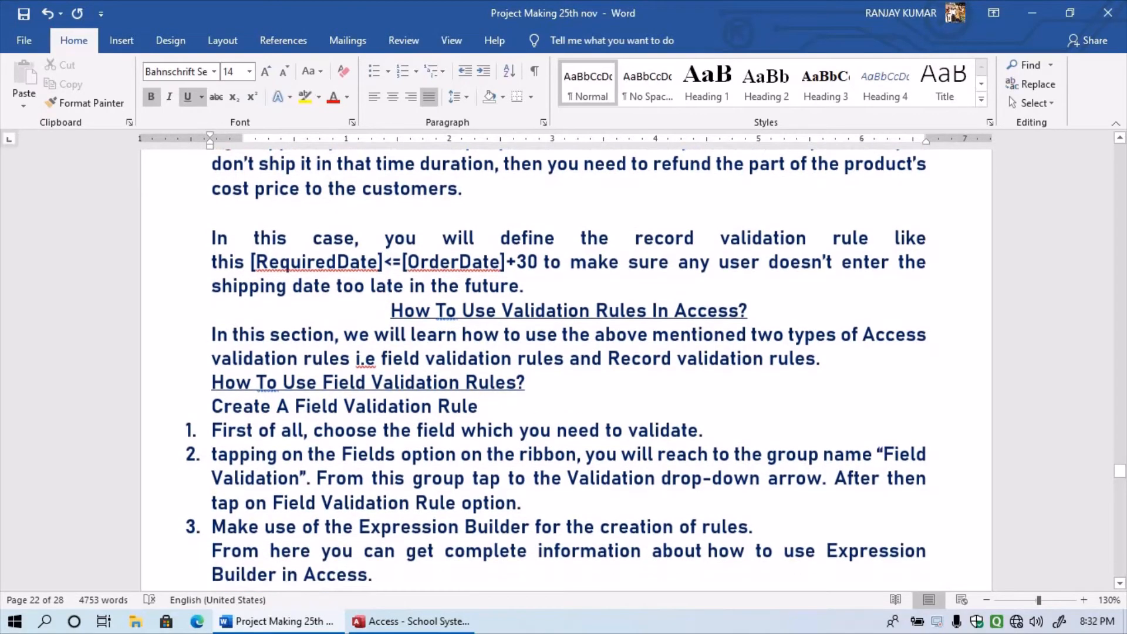
scroll(556, 370, down, 2)
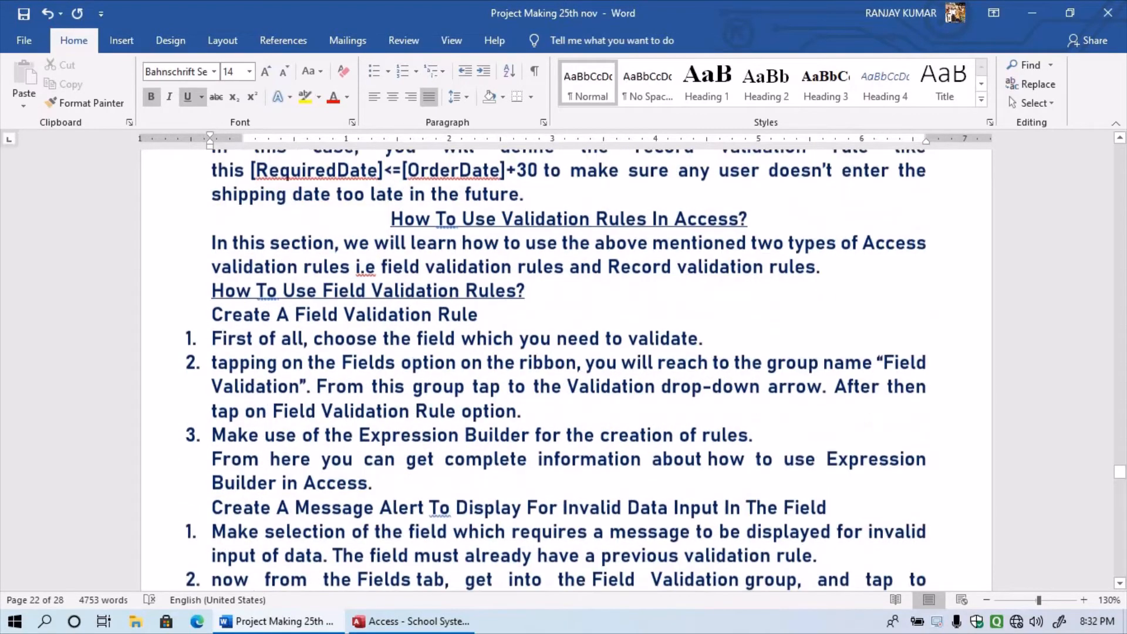
scroll(555, 370, down, 7)
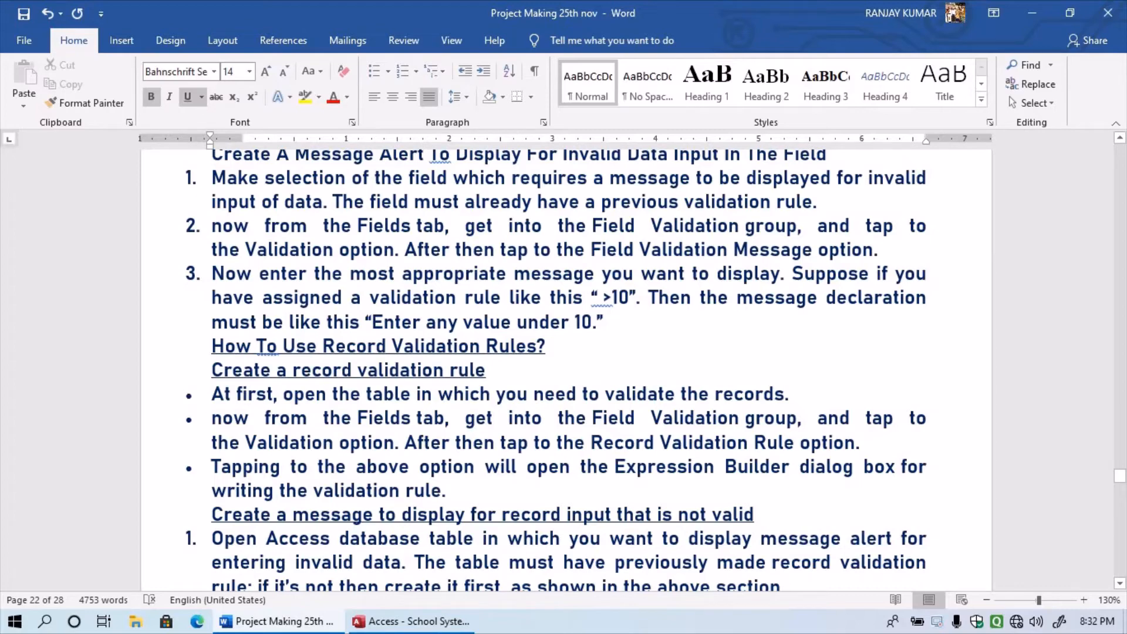
scroll(555, 370, down, 2)
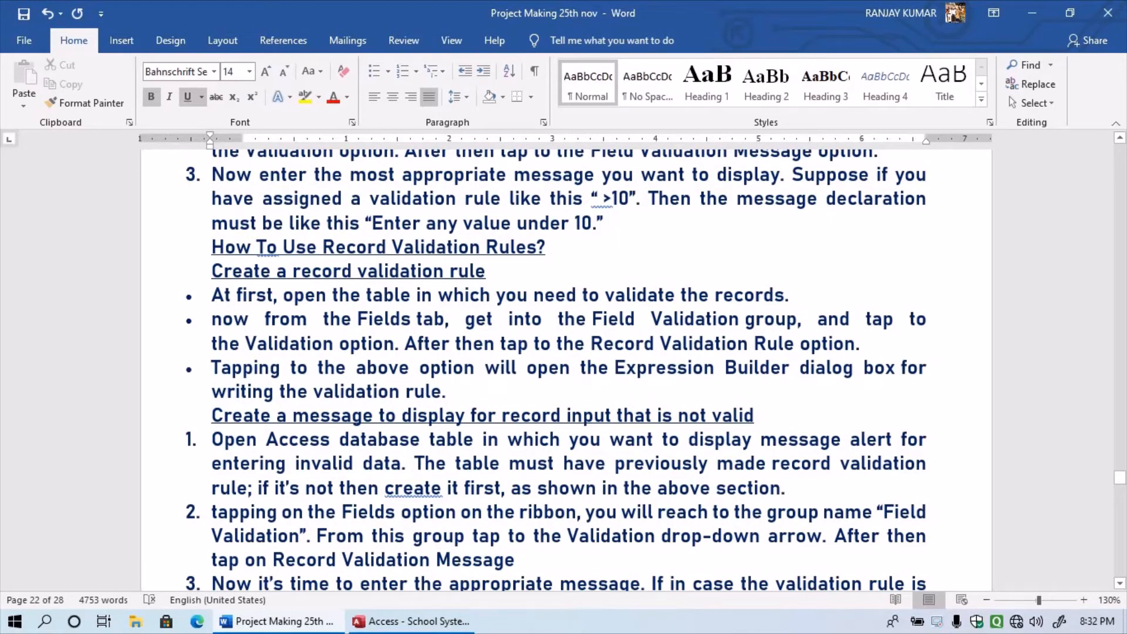
- Correct 'create' to 'created' in step 1, then scroll to page 23's validation rule section
right_click(414, 488)
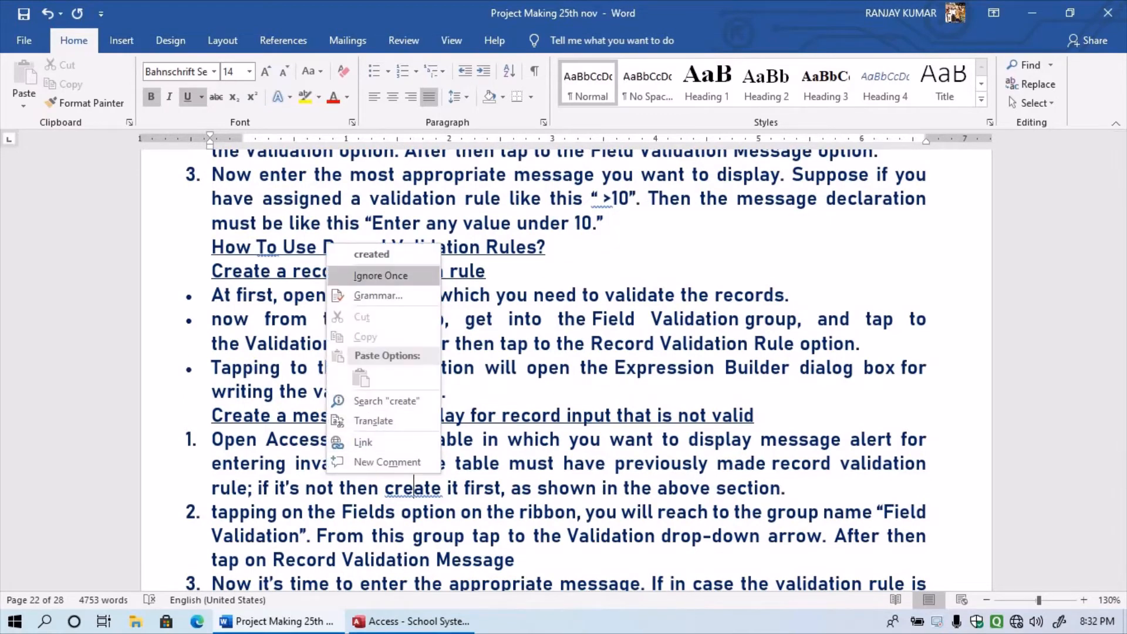
click(372, 254)
scroll(556, 370, down, 3)
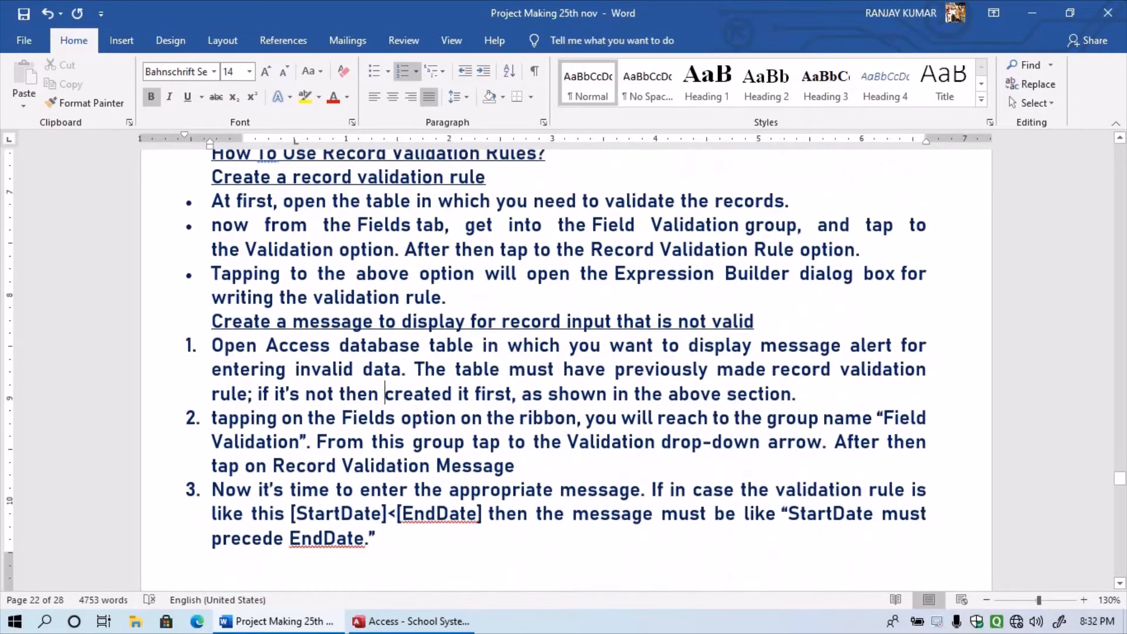
scroll(566, 365, down, 4)
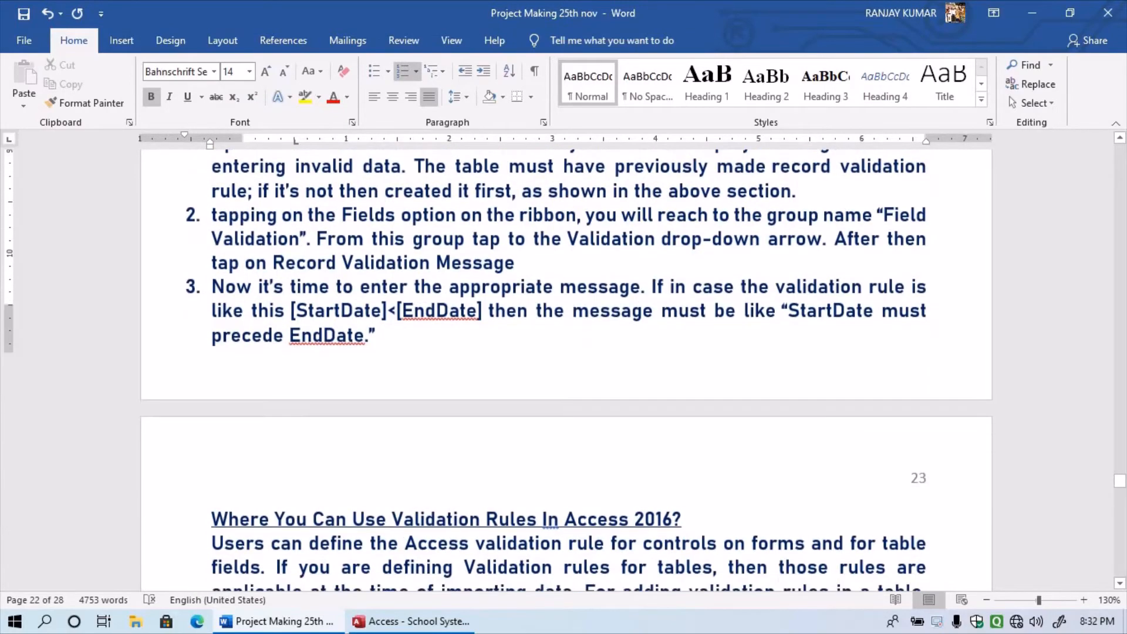
scroll(566, 365, down, 3)
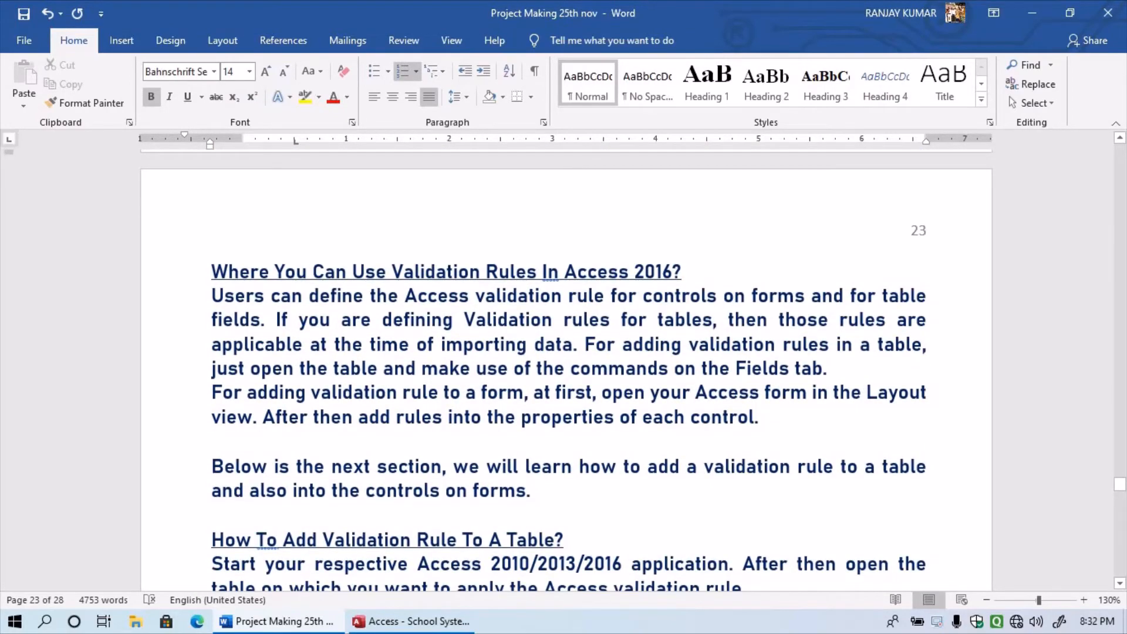
scroll(566, 365, down, 1)
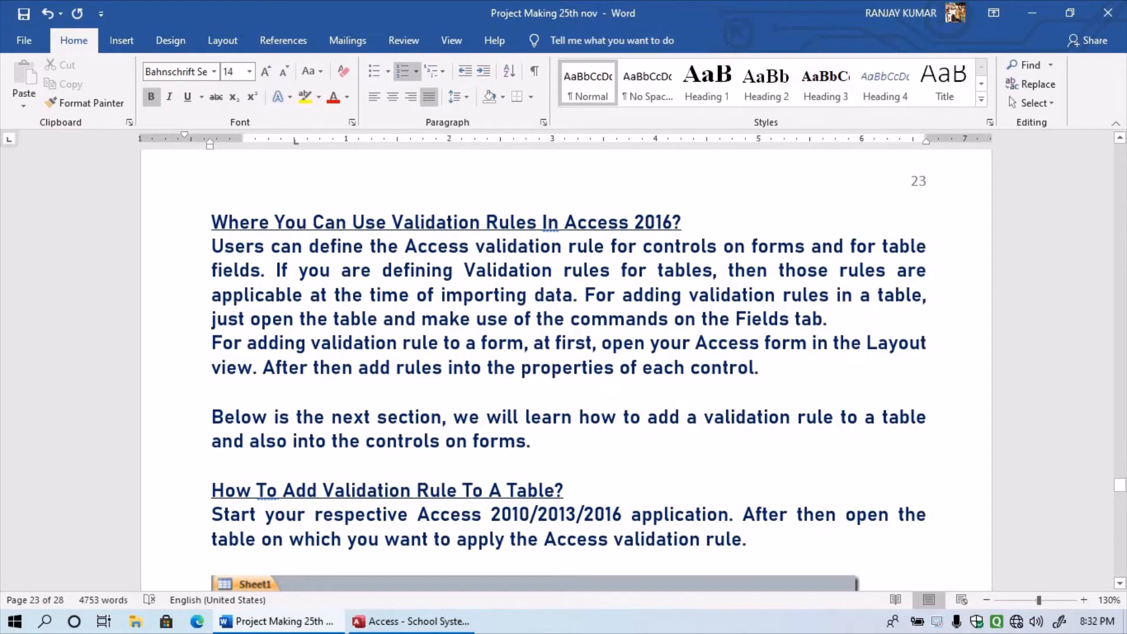
scroll(566, 365, down, 6)
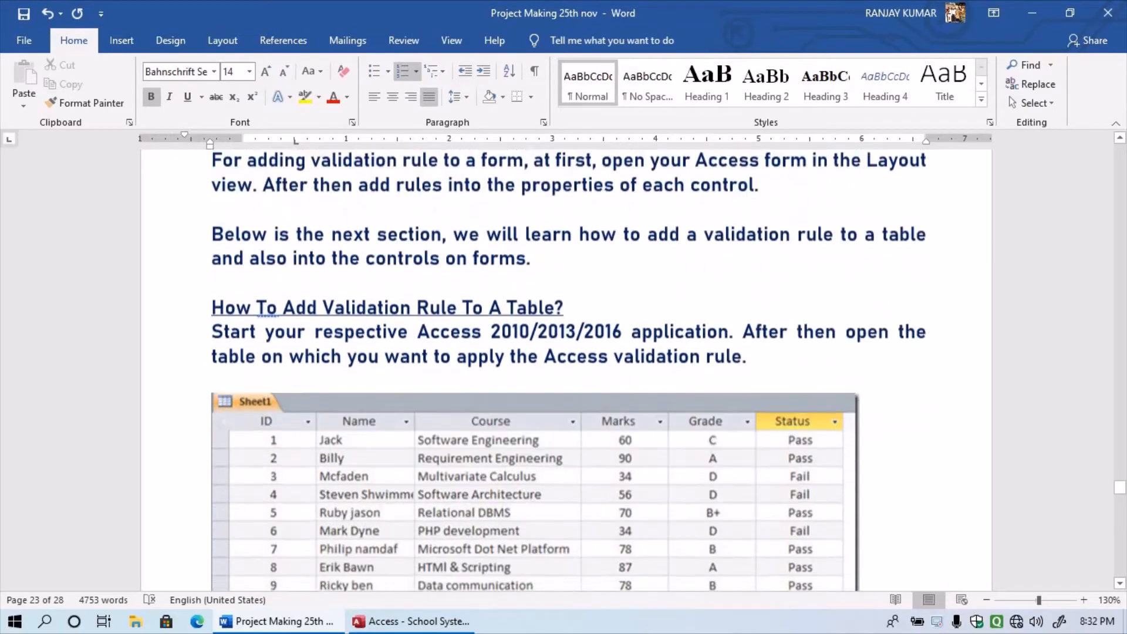
scroll(566, 365, down, 5)
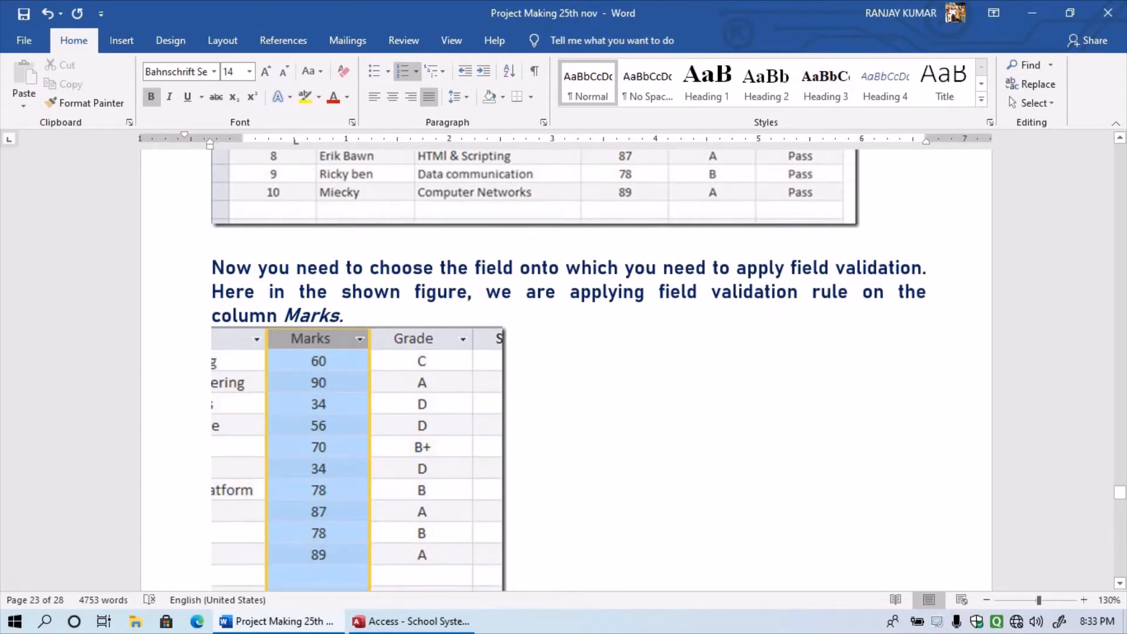
click(376, 435)
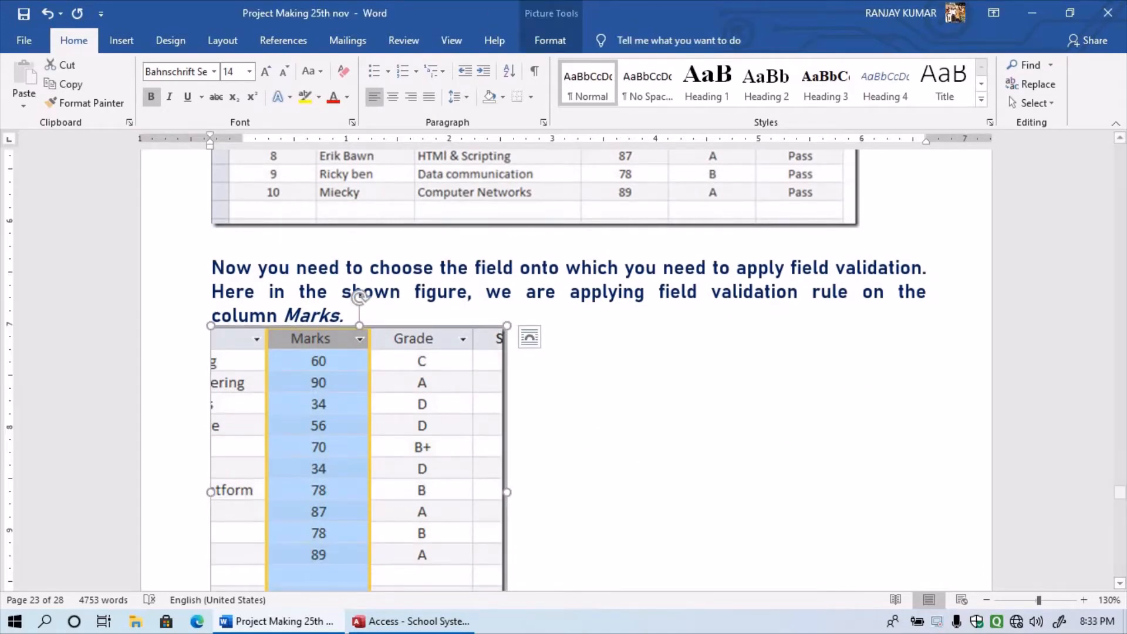
click(551, 40)
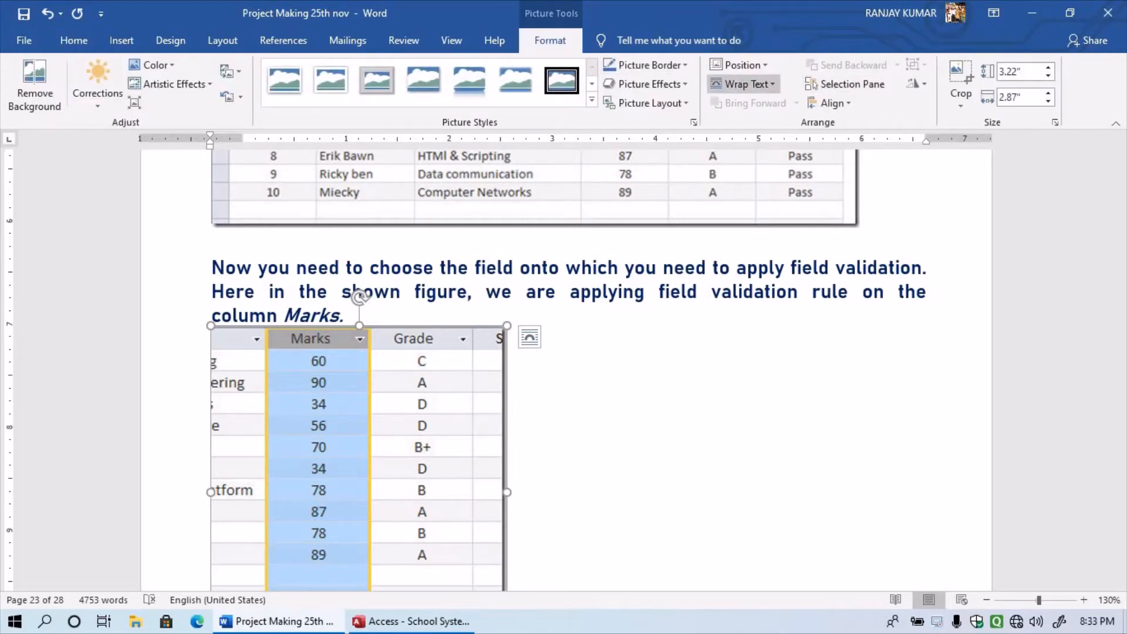
click(657, 405)
- Scroll through pages 24–27 to the red 'SQL | DDL, DML, DCL and TCL Commands' heading
scroll(566, 370, down, 10)
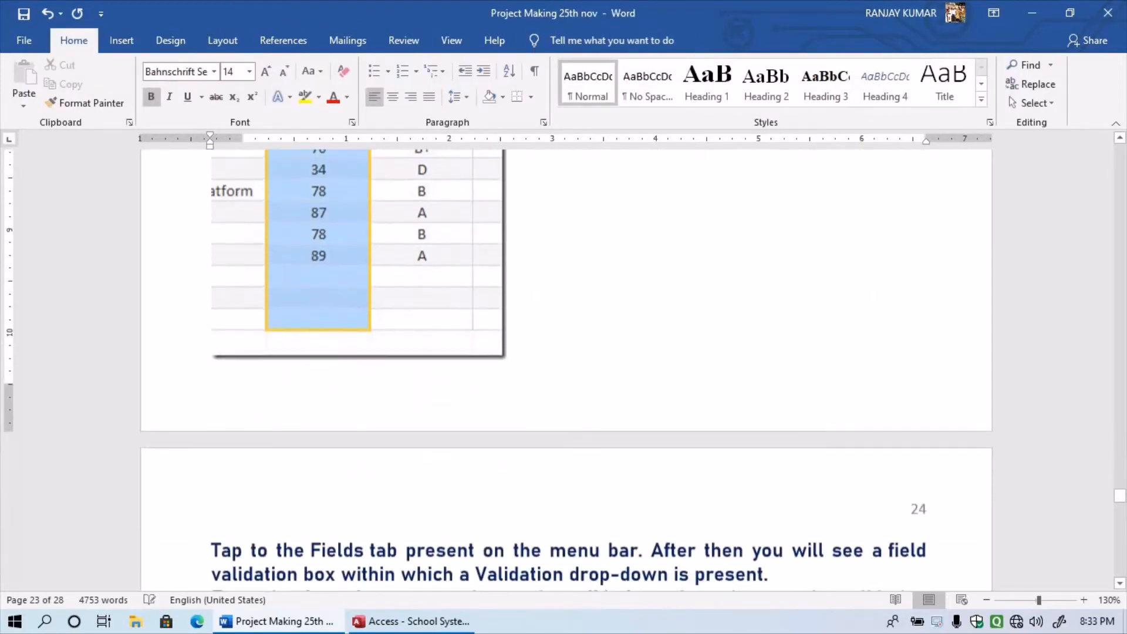
scroll(565, 370, down, 10)
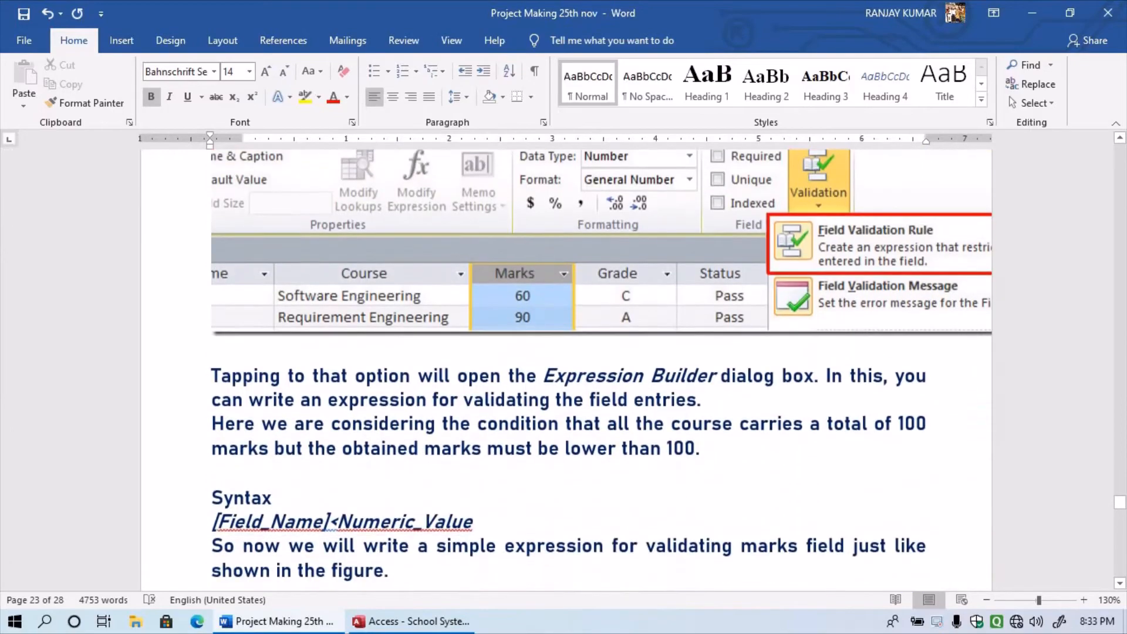
scroll(565, 370, down, 10)
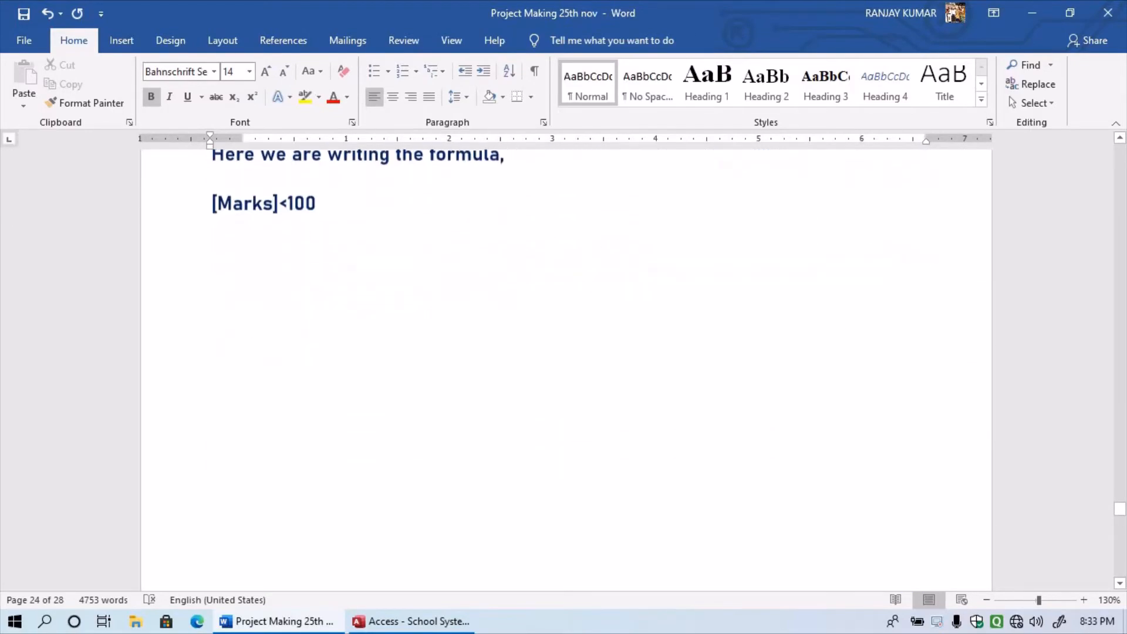
scroll(566, 370, down, 10)
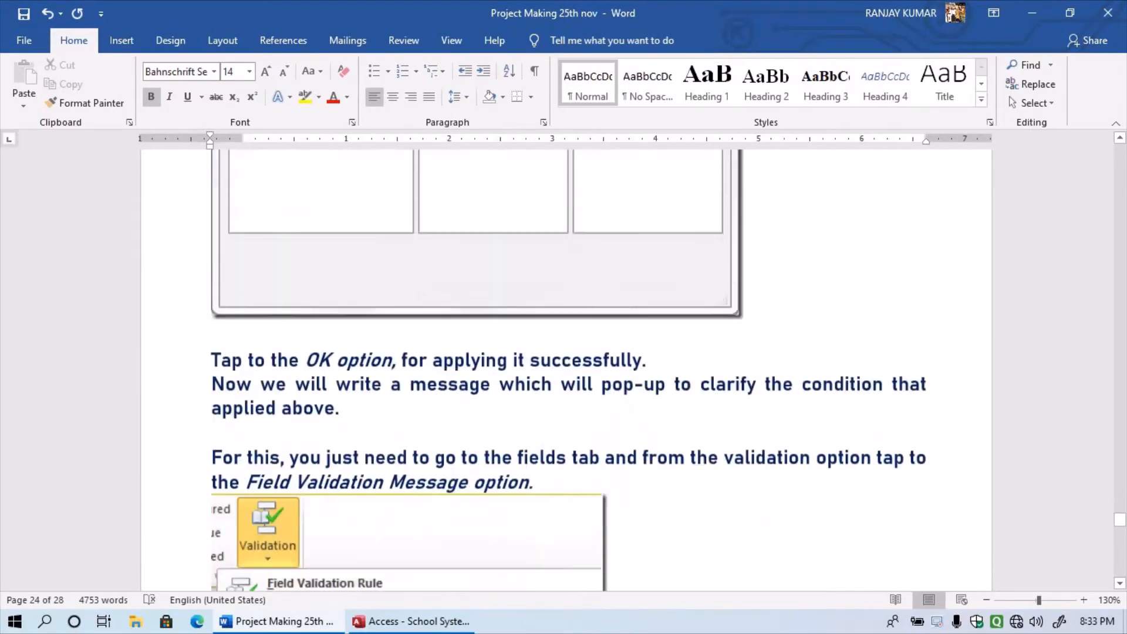
scroll(565, 364, up, 4)
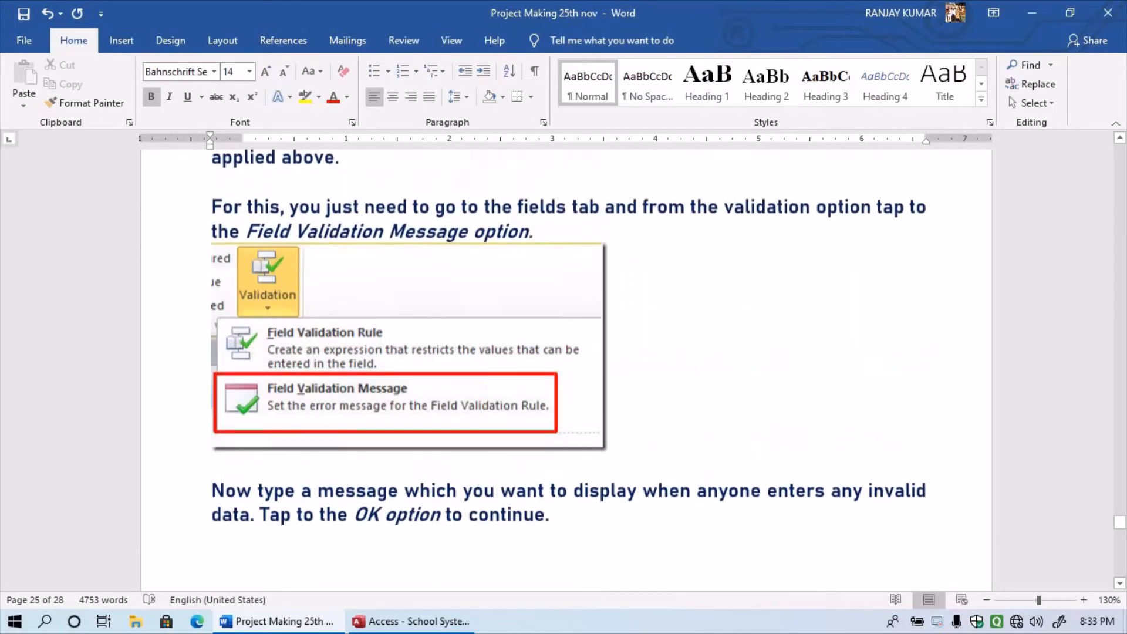
scroll(566, 364, down, 5)
scroll(565, 364, down, 11)
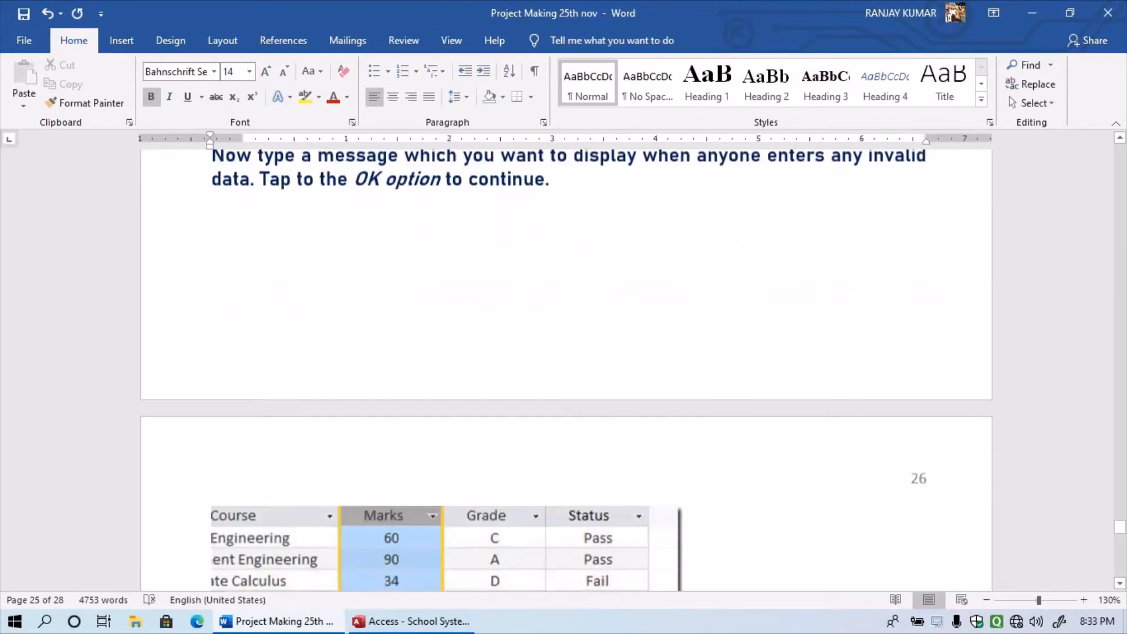
scroll(565, 364, down, 6)
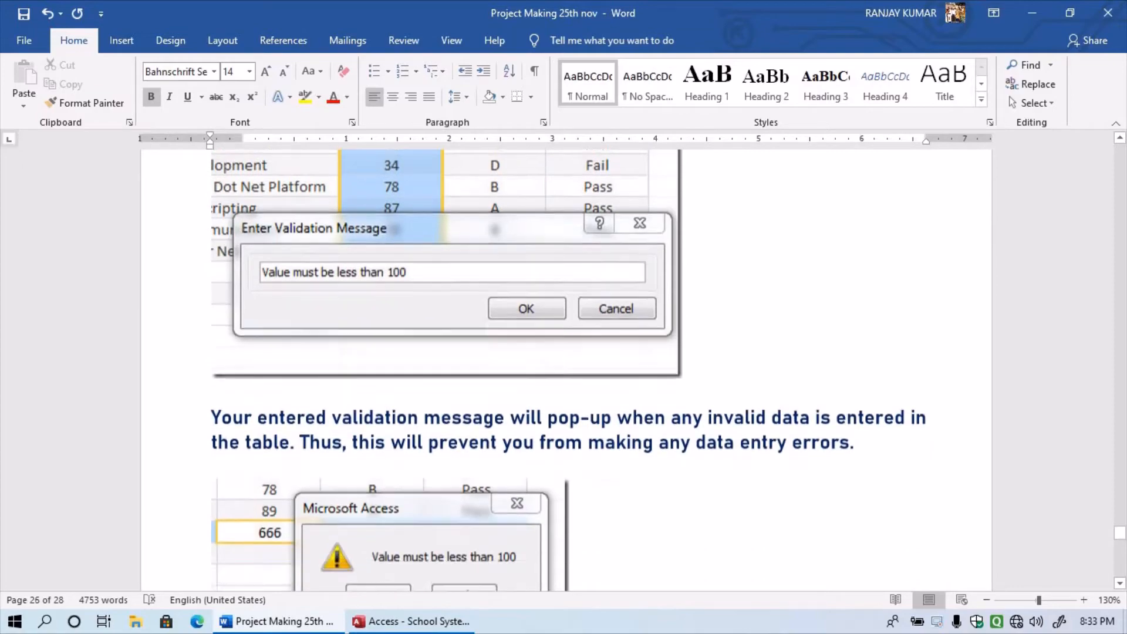
scroll(566, 364, down, 4)
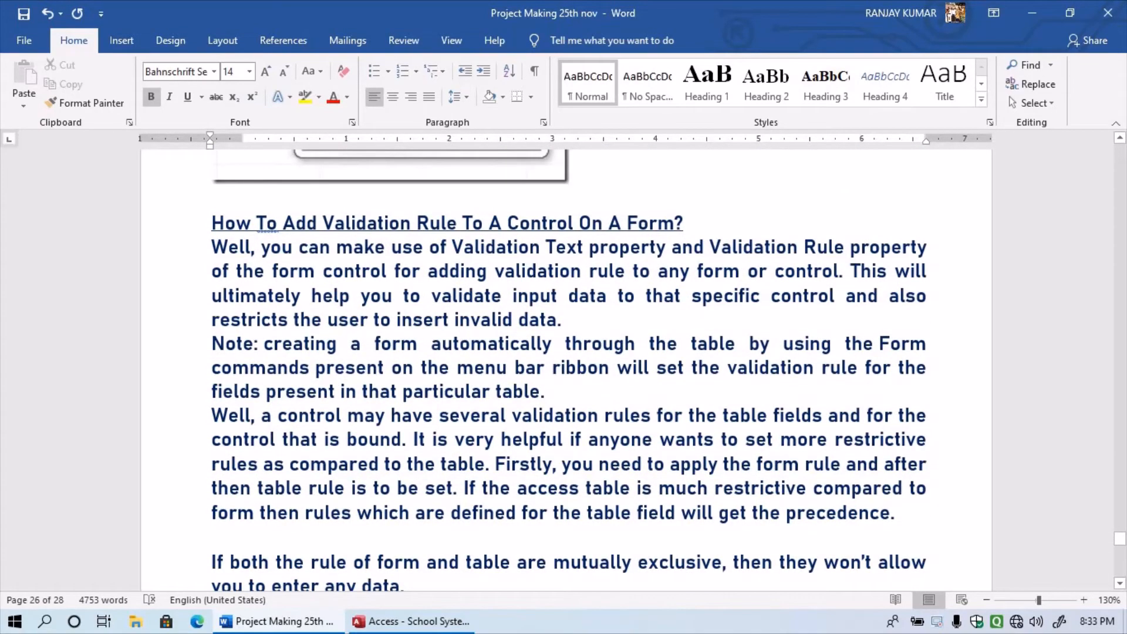
scroll(565, 364, down, 8)
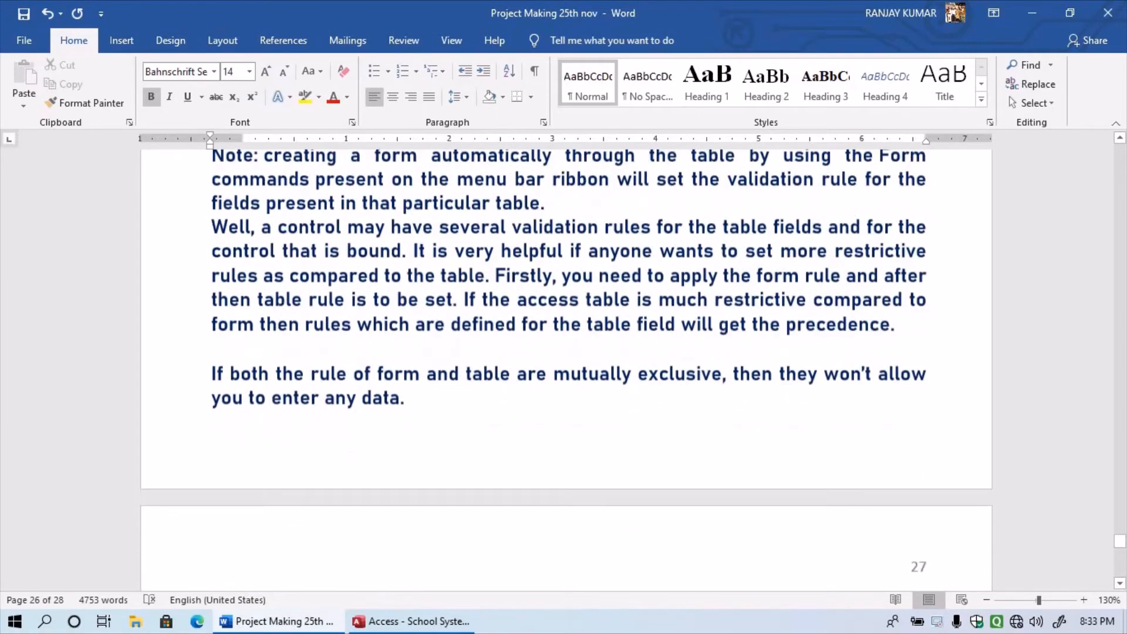
scroll(566, 364, down, 6)
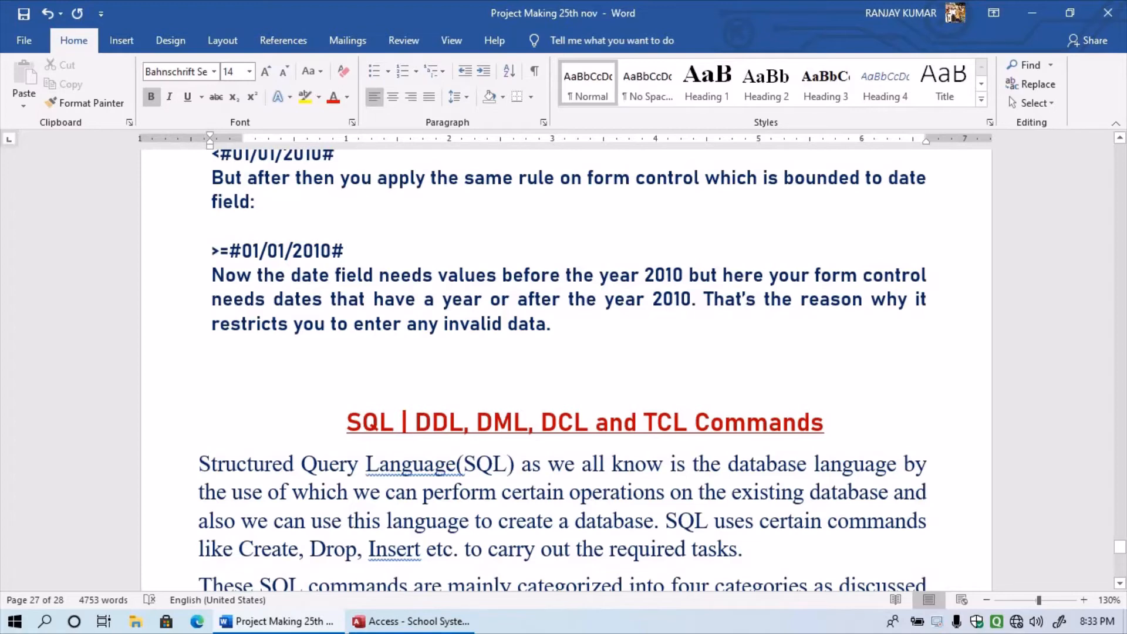
- Scroll through the SQL command lists and jump to the document's end on page 28
scroll(562, 370, down, 3)
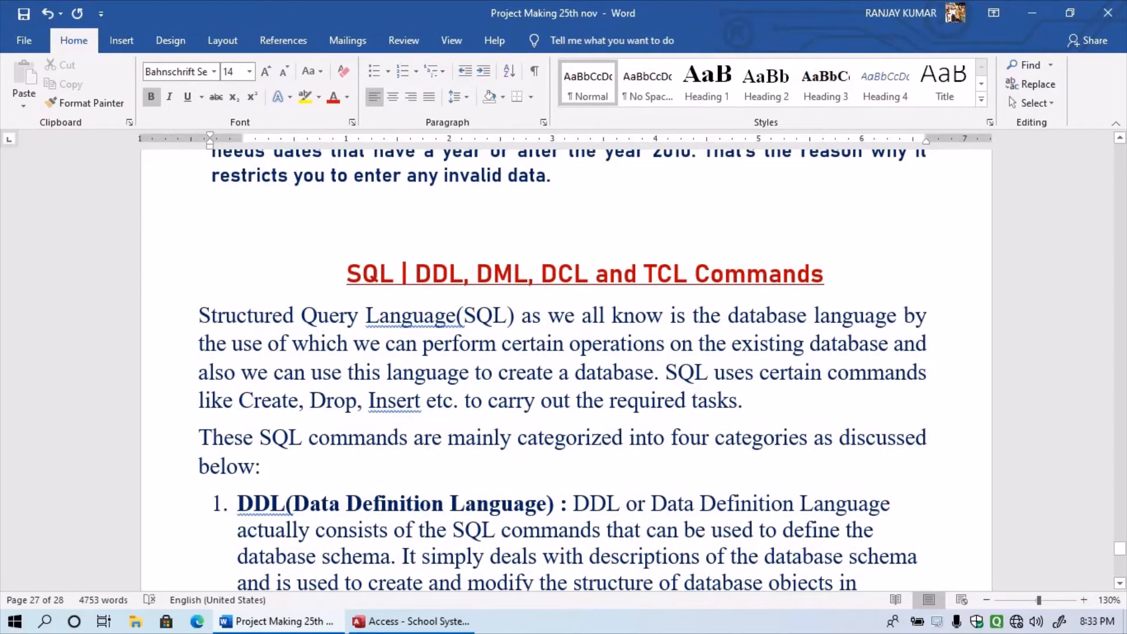
scroll(562, 370, down, 2)
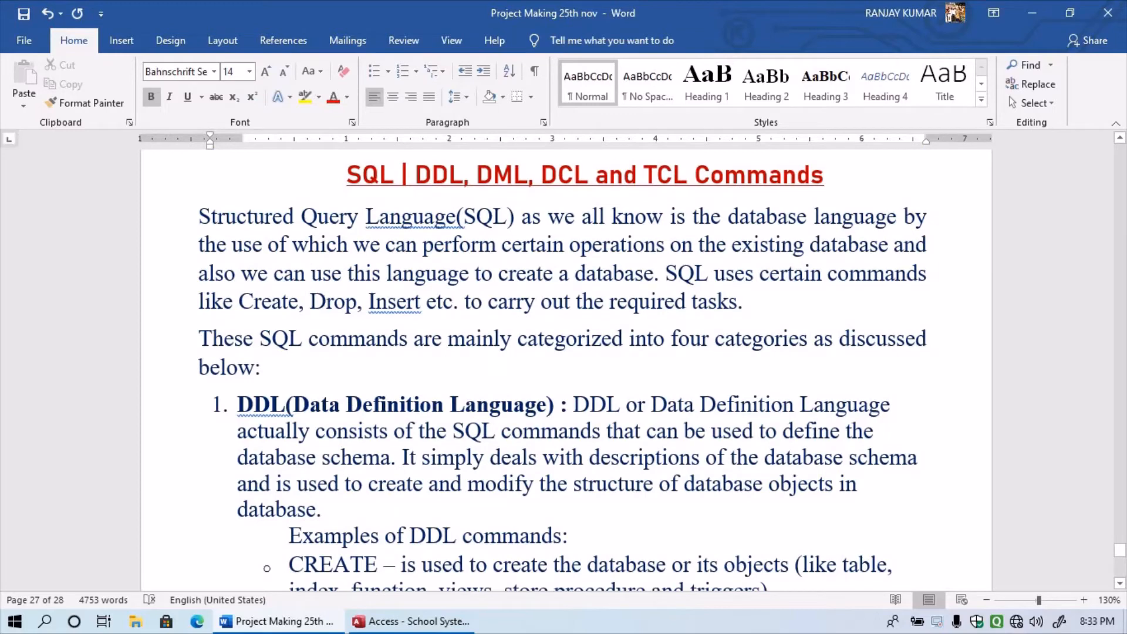
scroll(562, 370, down, 1)
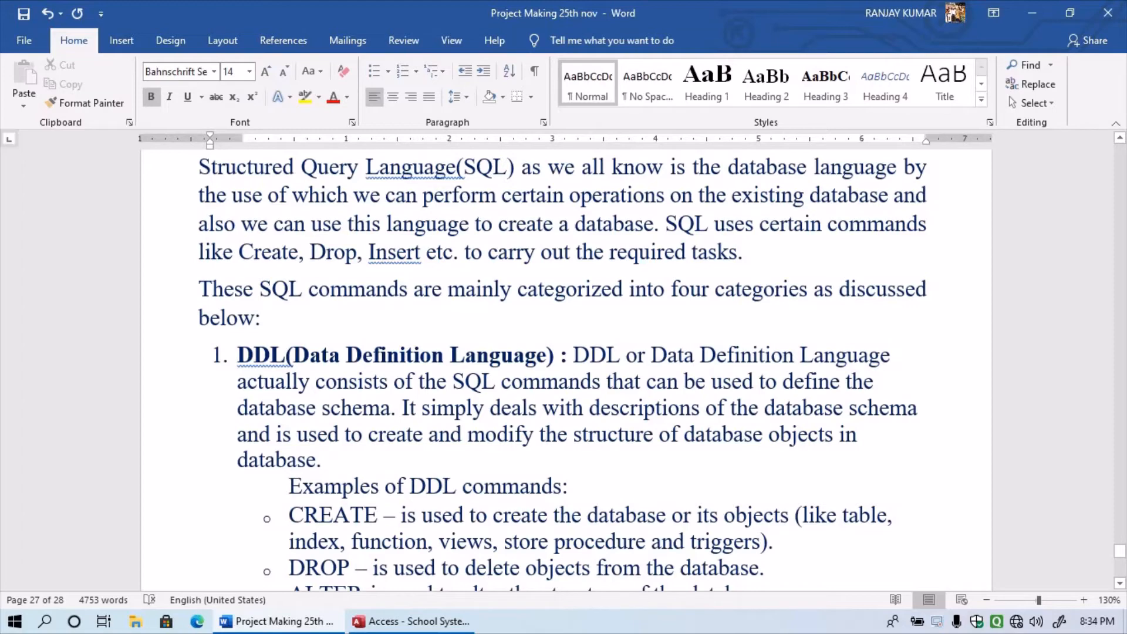
scroll(563, 369, down, 1)
scroll(562, 370, down, 1)
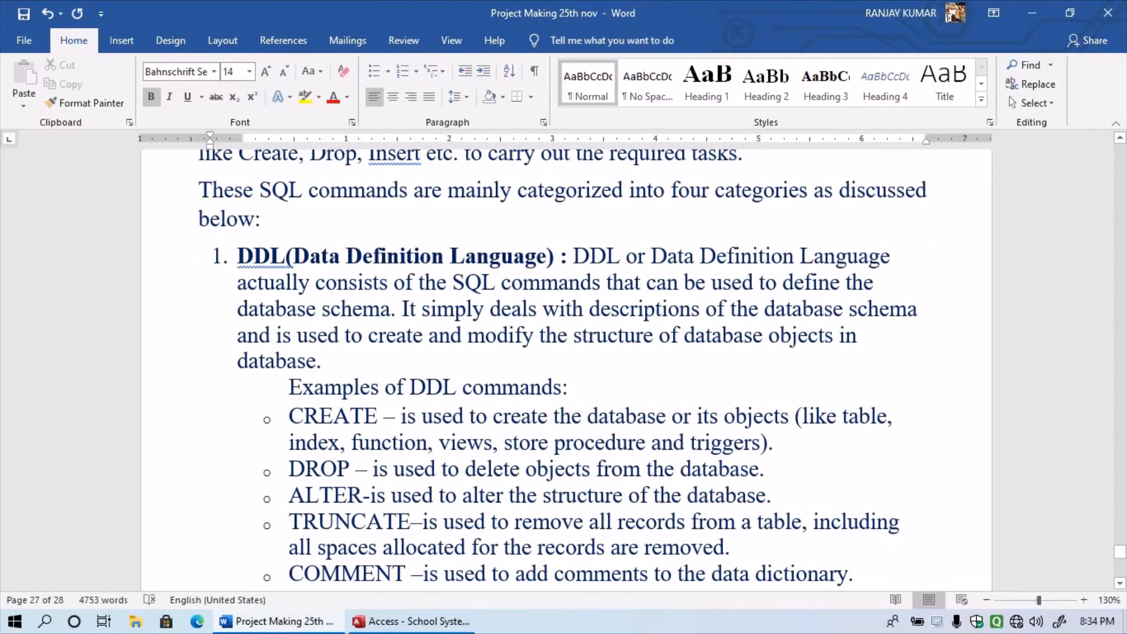
scroll(562, 370, down, 2)
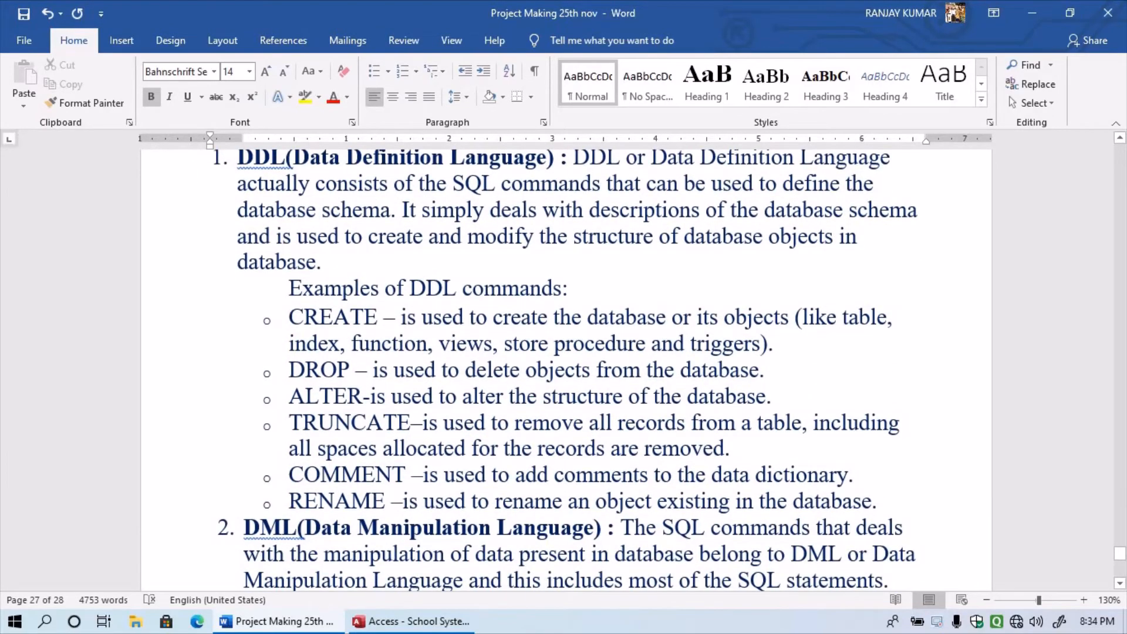
scroll(562, 370, down, 4)
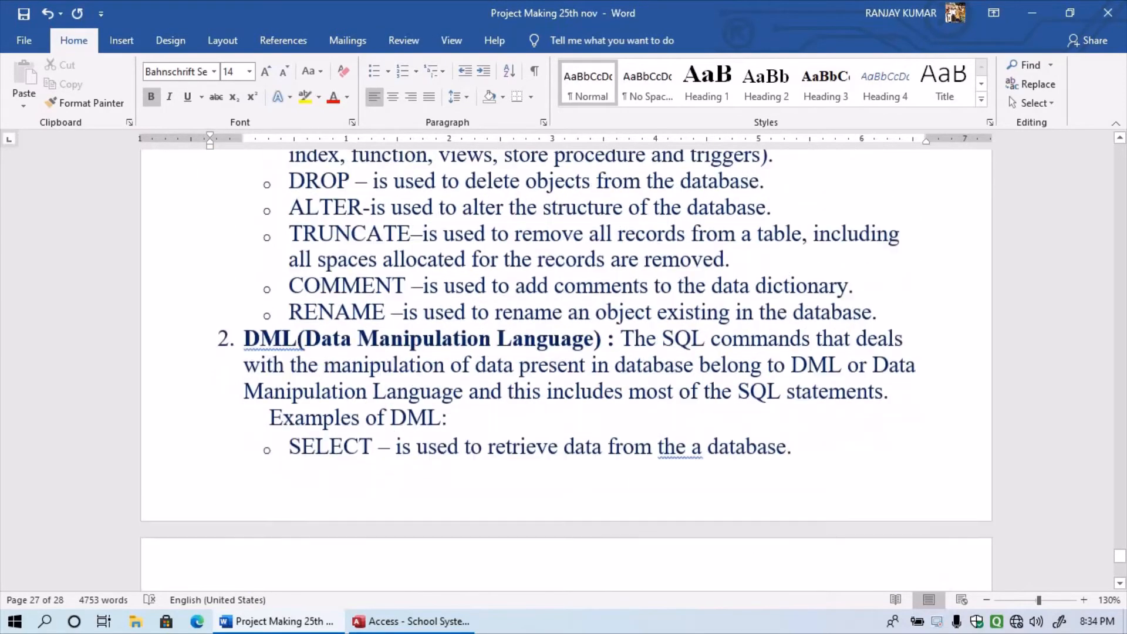
scroll(562, 370, down, 1)
scroll(562, 370, down, 3)
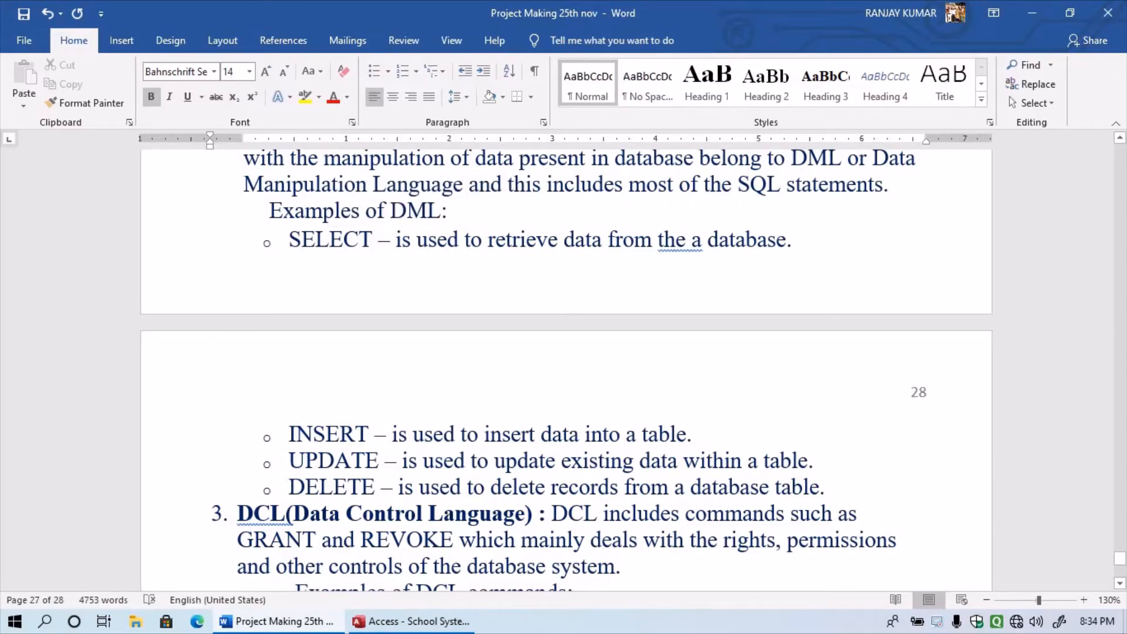
scroll(566, 370, down, 3)
scroll(566, 370, up, 5)
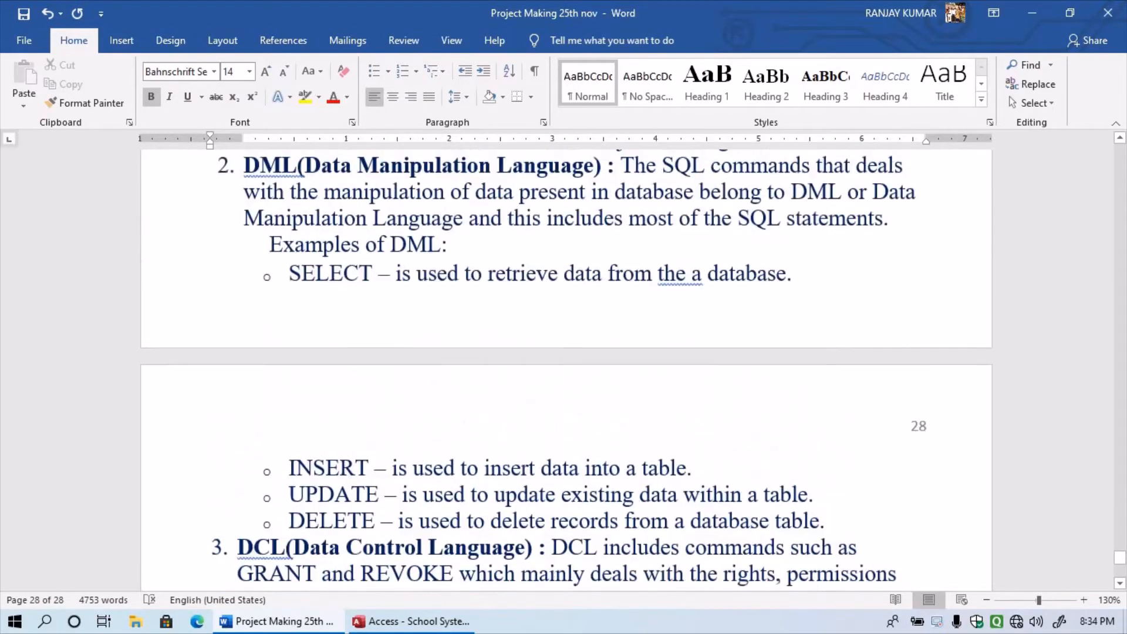
scroll(566, 370, down, 5)
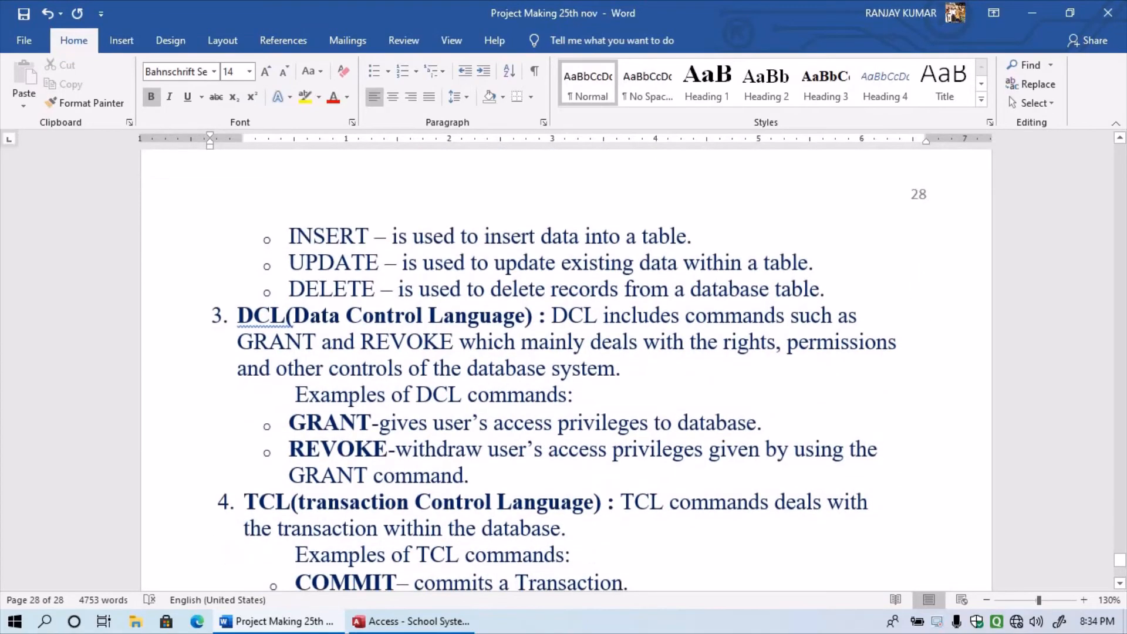
scroll(566, 370, down, 5)
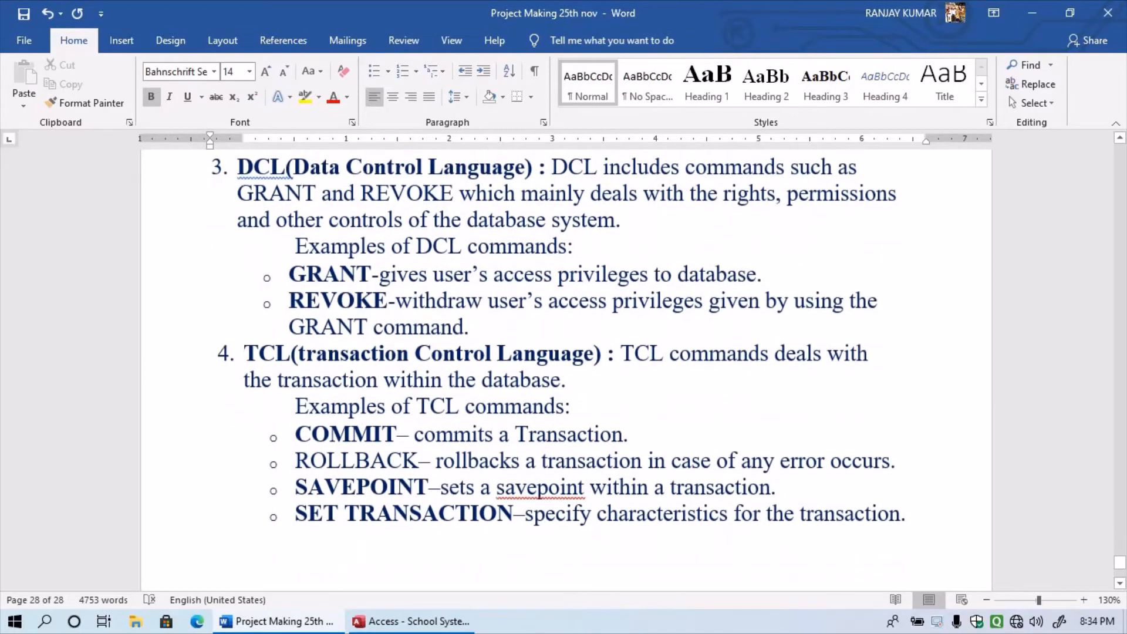
scroll(566, 370, down, 5)
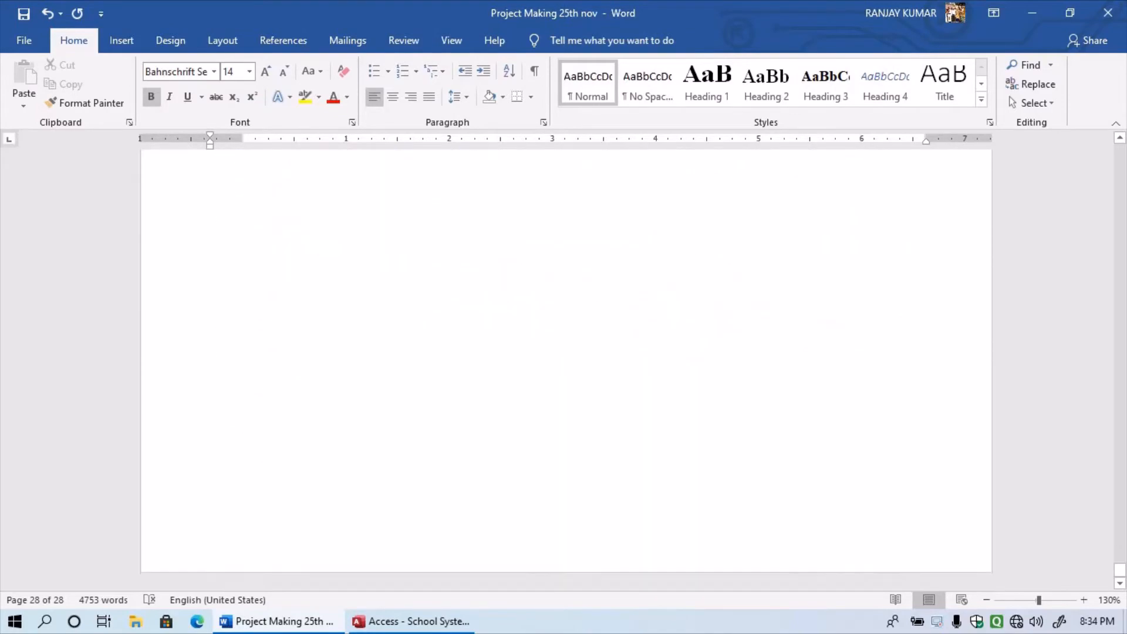
scroll(539, 323, up, 4)
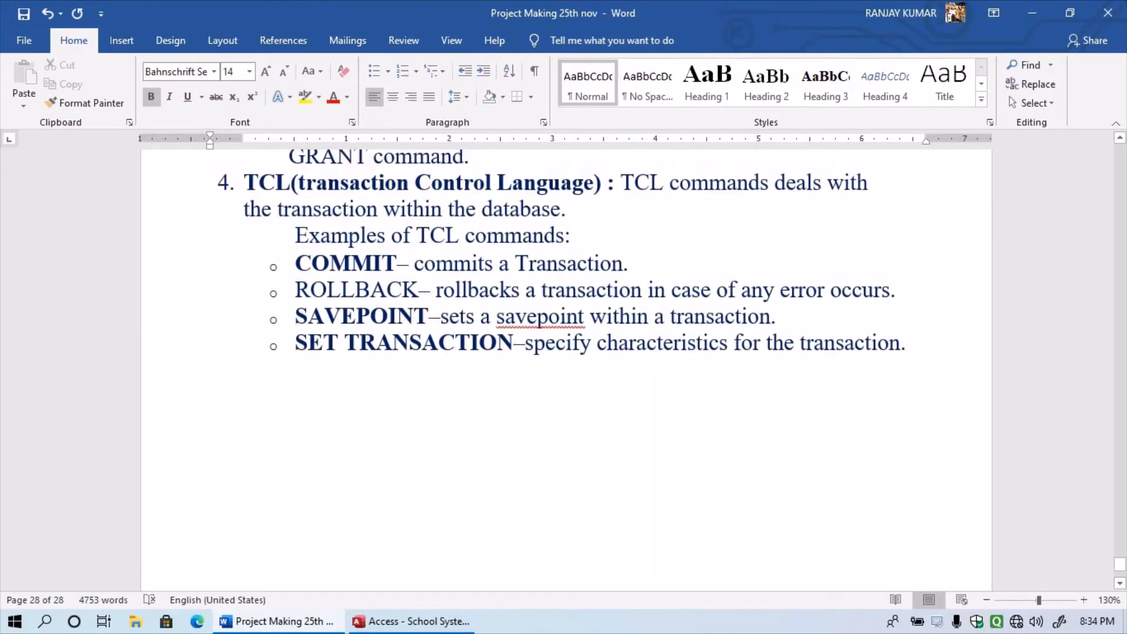
key(ctrl+End)
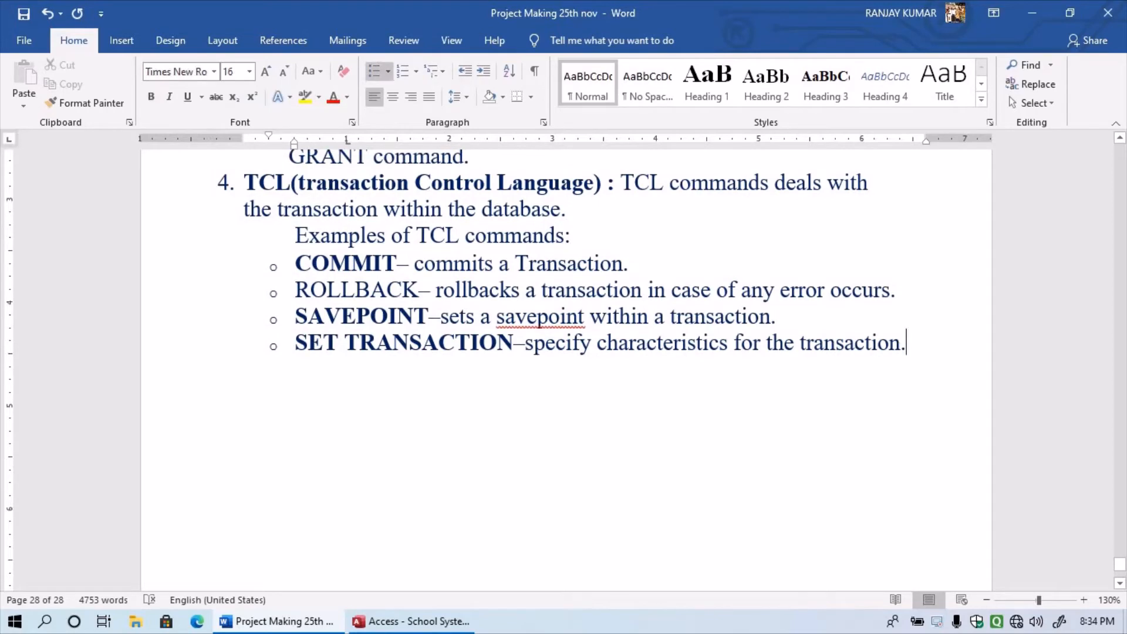
- Add an unbulleted line after the last TCL example and type 'Project Report'
key(Return)
key(BackSpace)
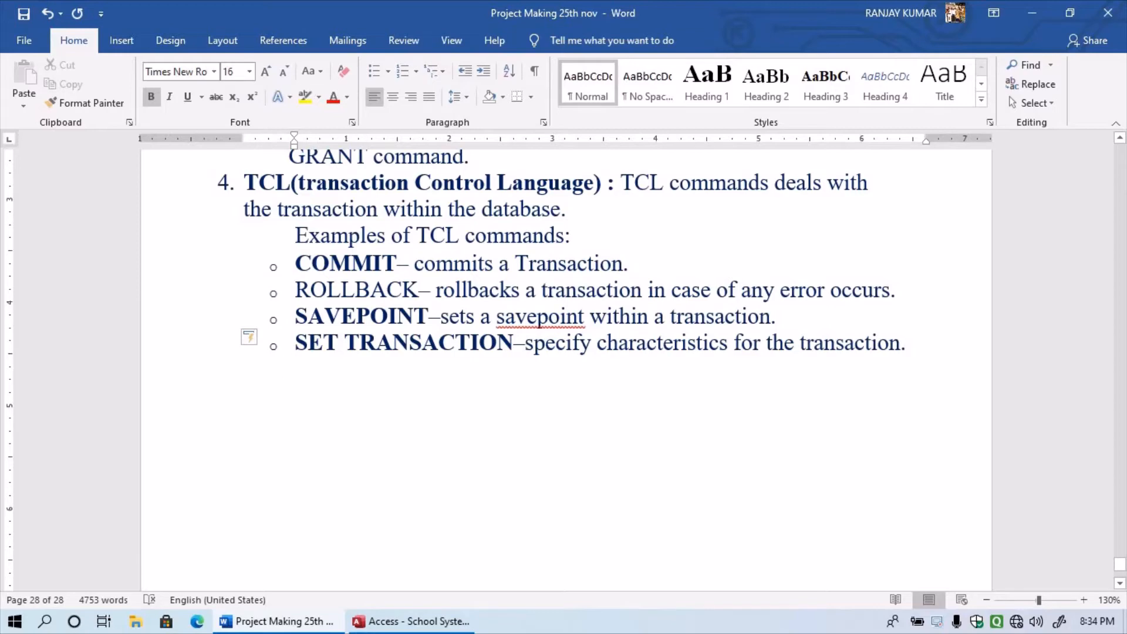
text(Pri)
key(BackSpace)
text(oject )
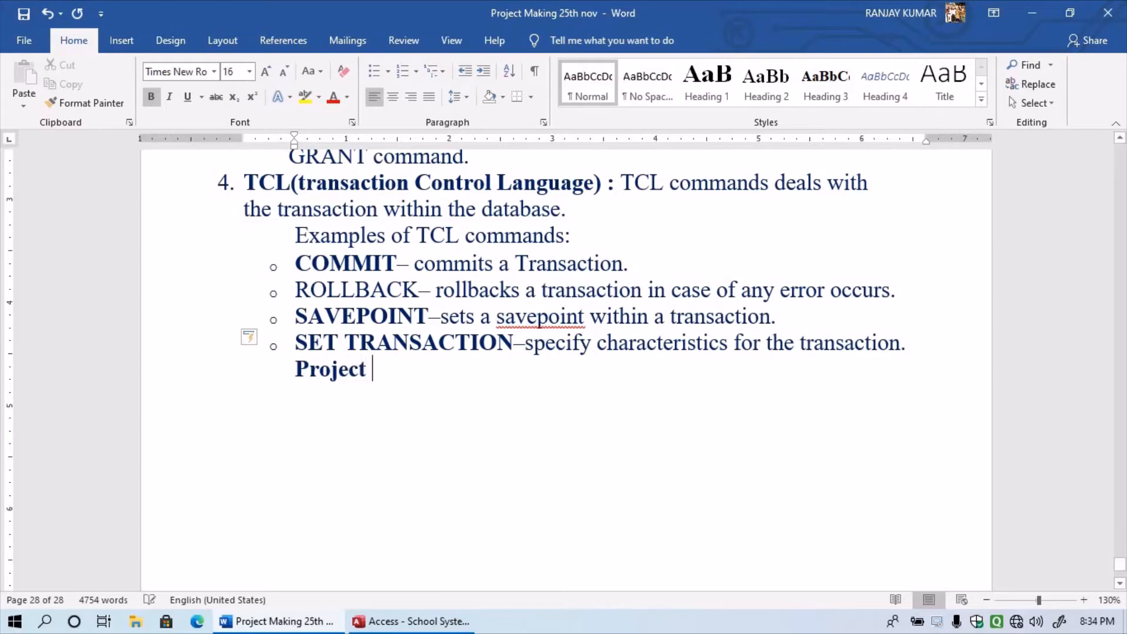
text(Rd)
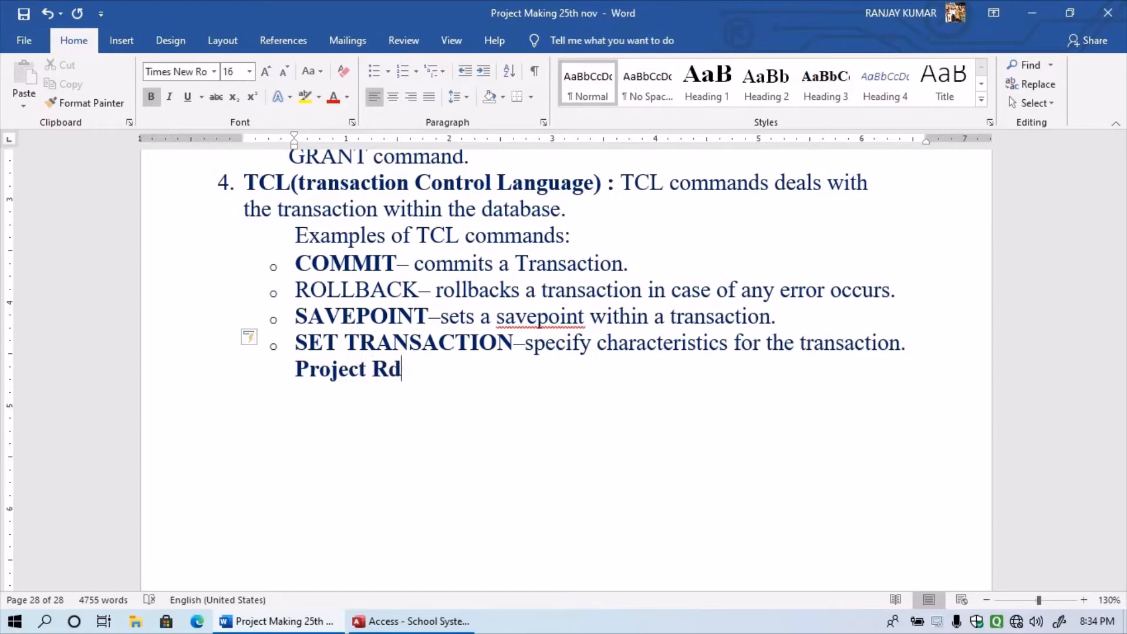
key(BackSpace)
text(eport)
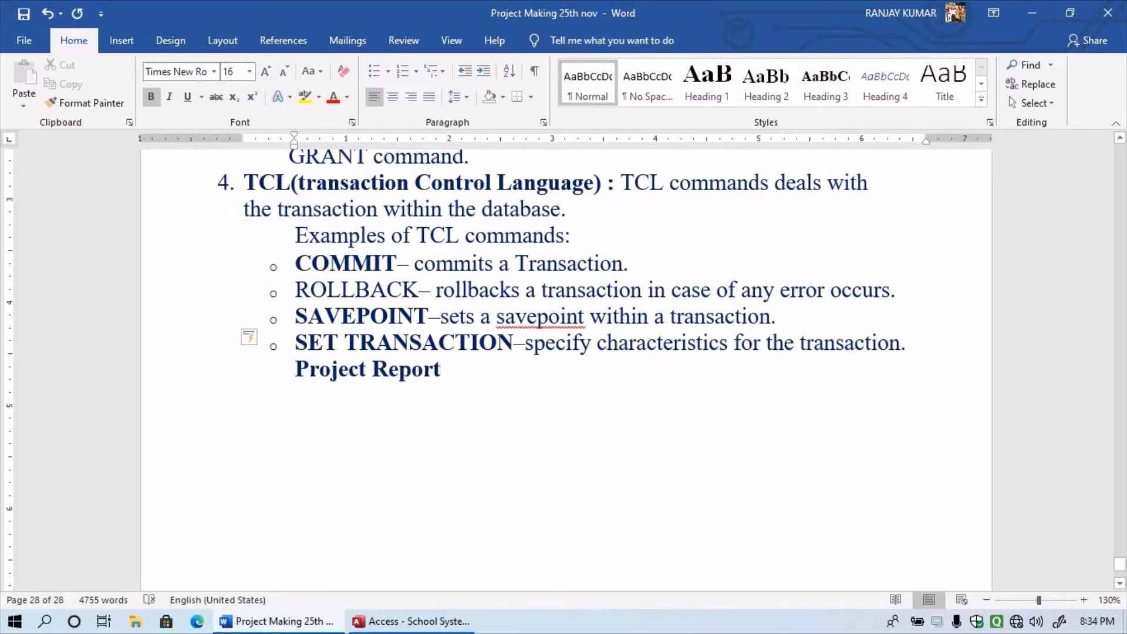
- Center the 'Project Report' heading, colour it red and give it a single underline
drag(449, 370, 294, 369)
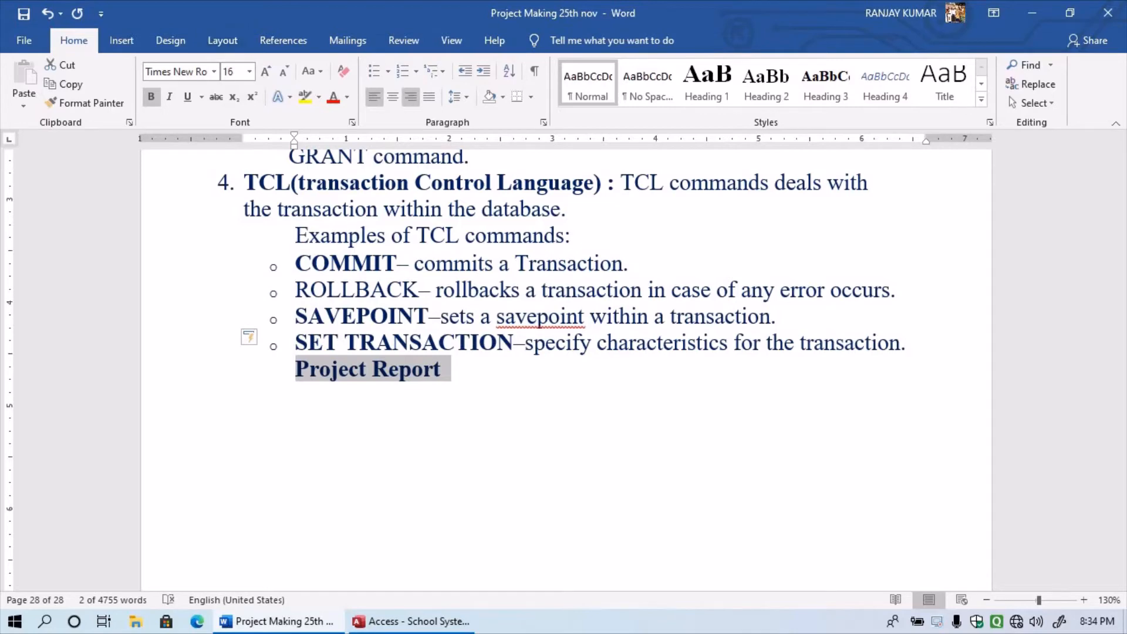
click(393, 96)
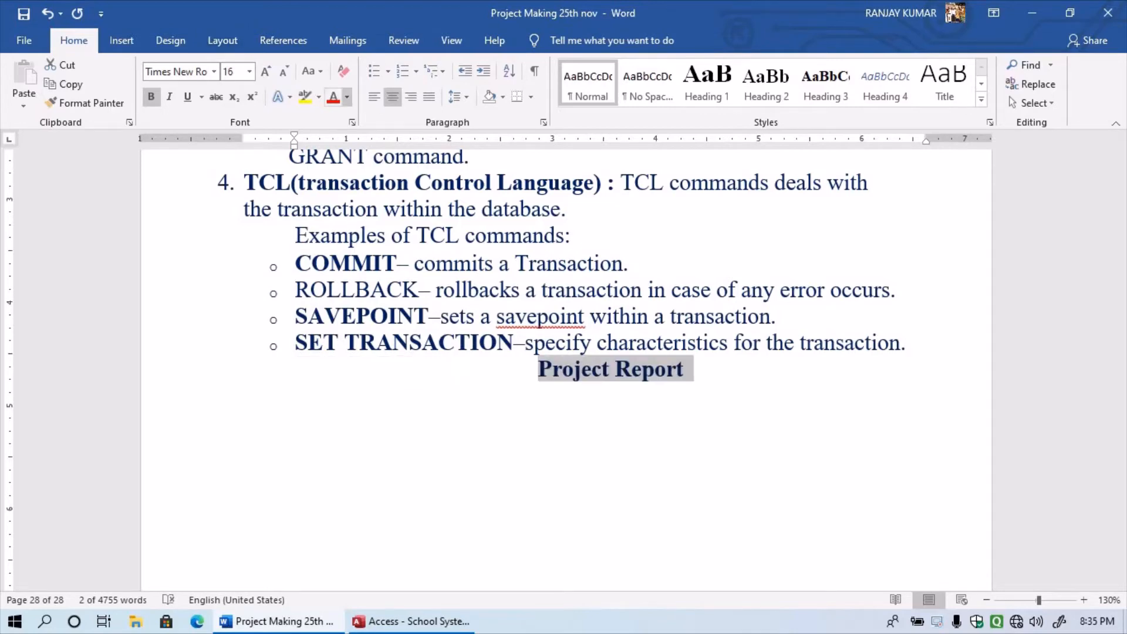
click(333, 96)
click(347, 96)
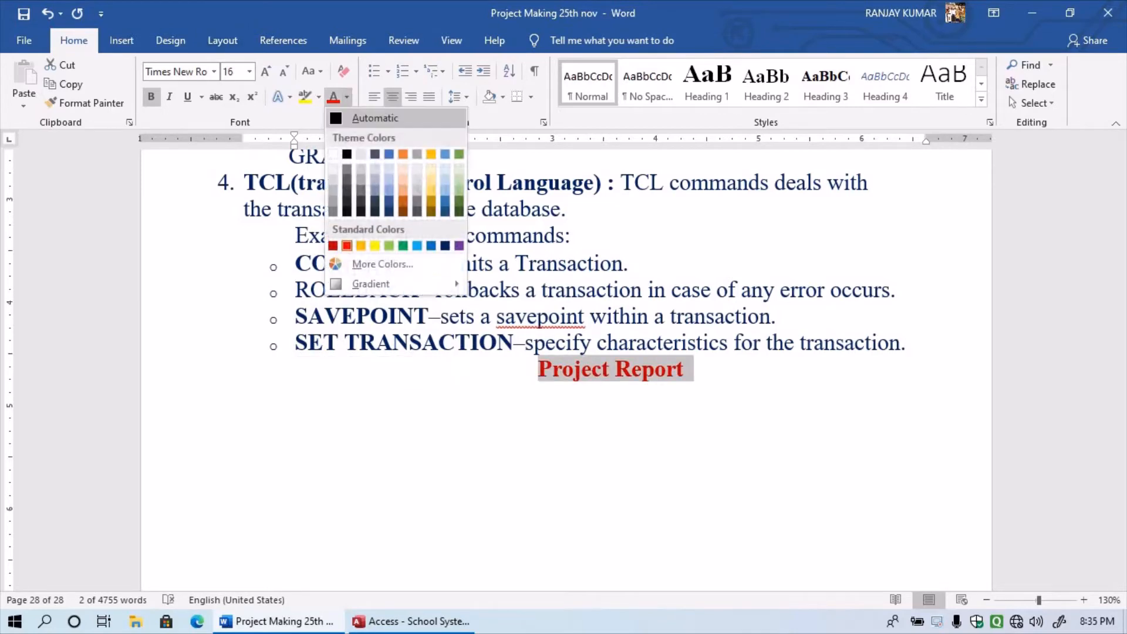
click(347, 246)
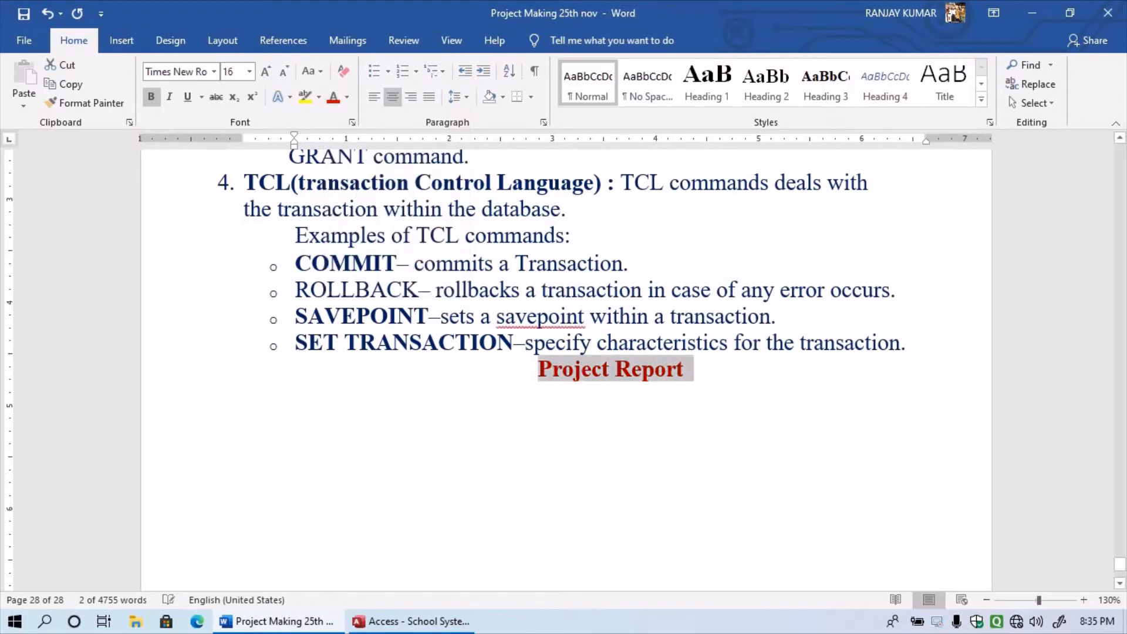
click(201, 96)
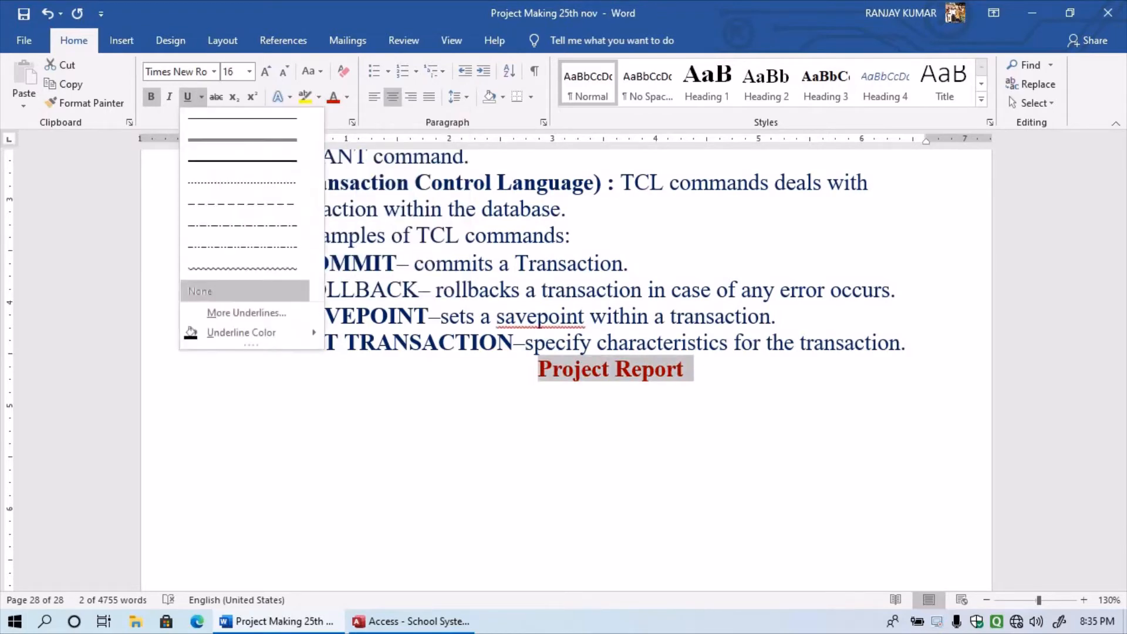
click(242, 118)
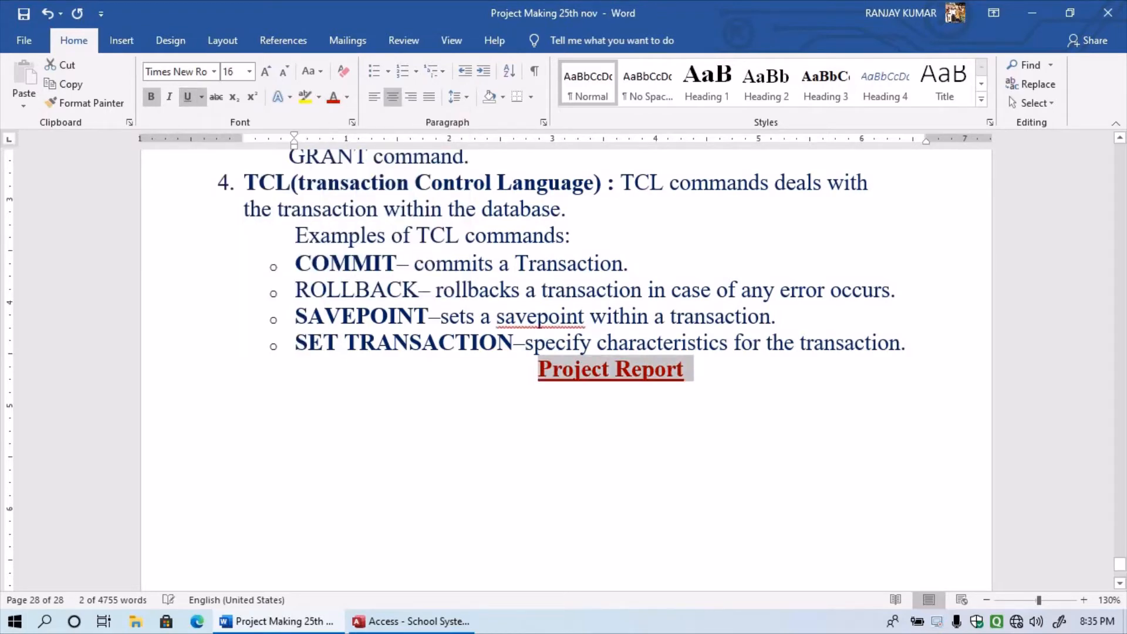
- Insert an empty line above and below the 'Project Report' heading
key(Left)
key(Return)
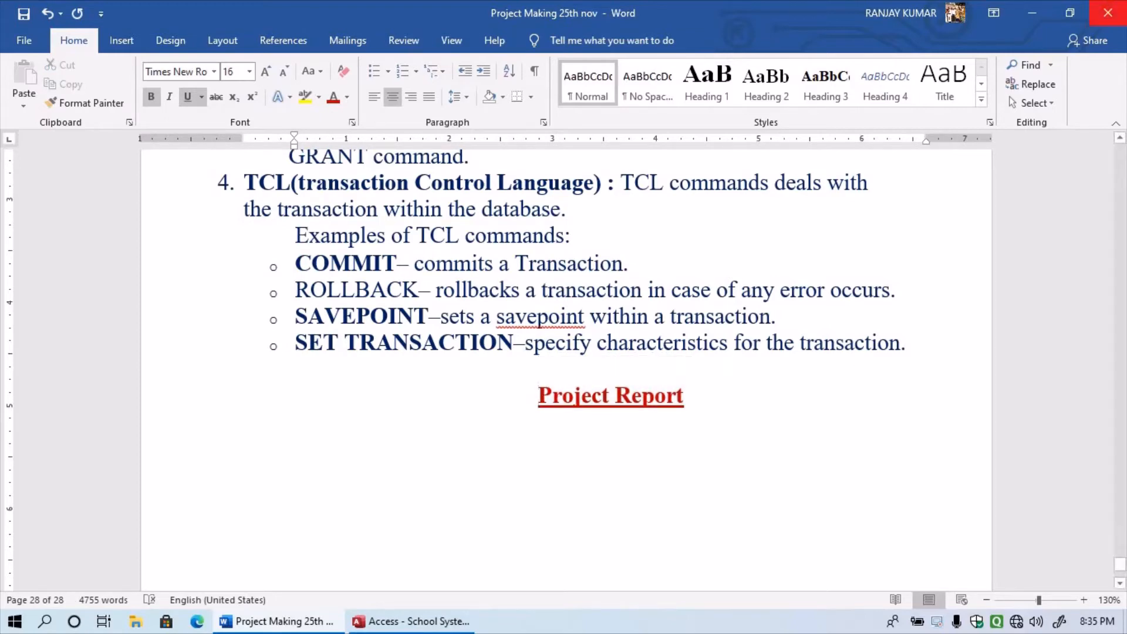
key(End)
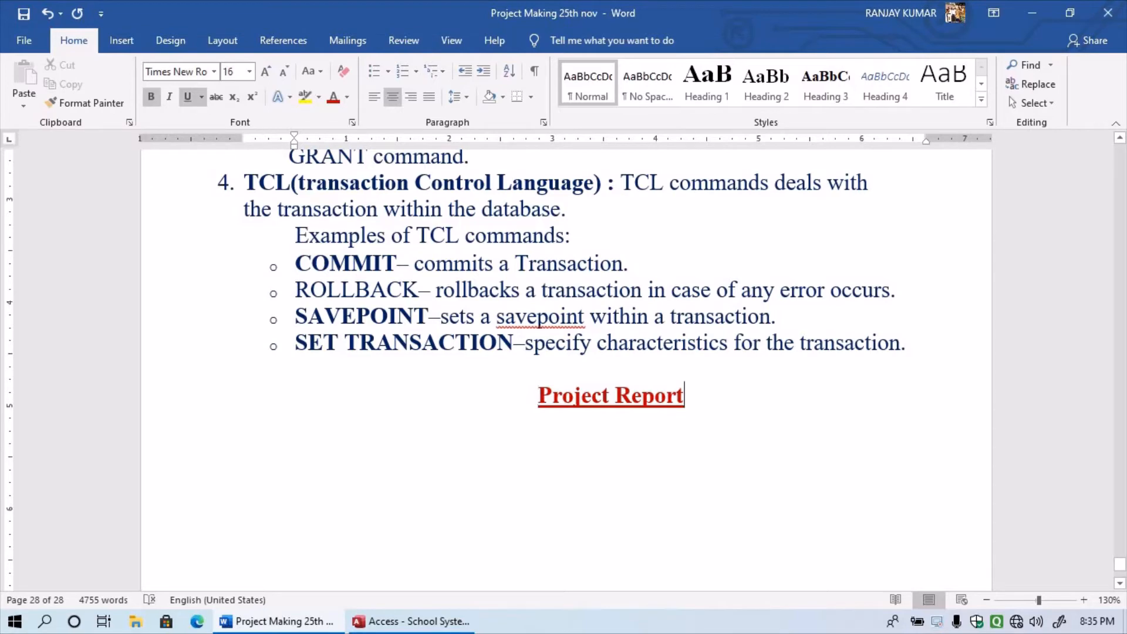
key(Return)
- Browse the Start menu app list, past Microsoft Office Tools, and launch Access
click(14, 620)
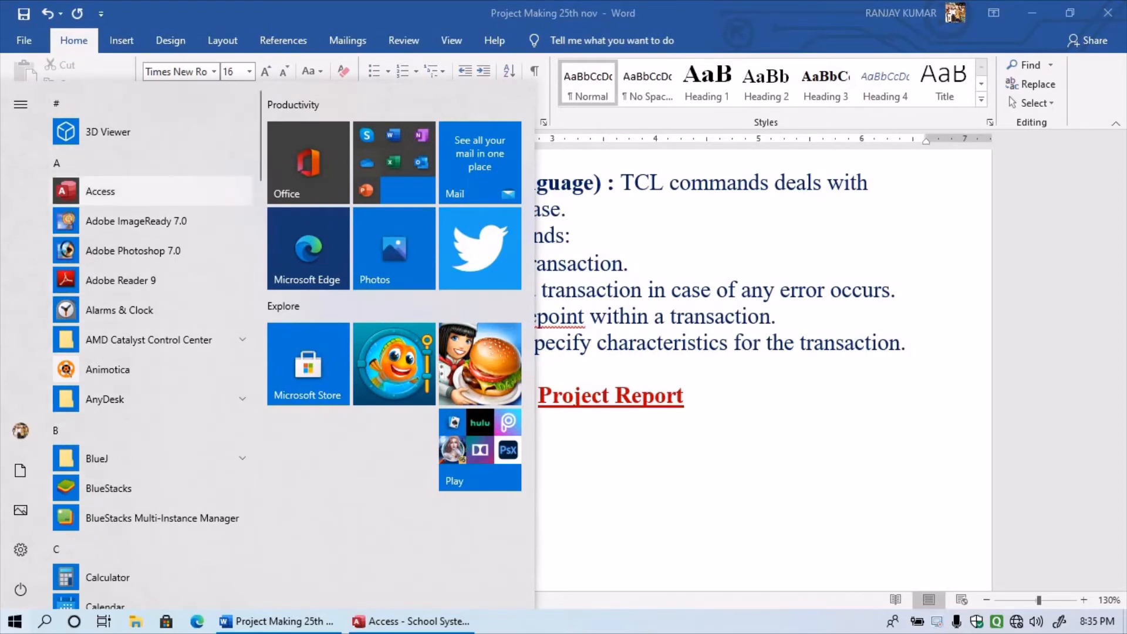
scroll(152, 191, down, 10)
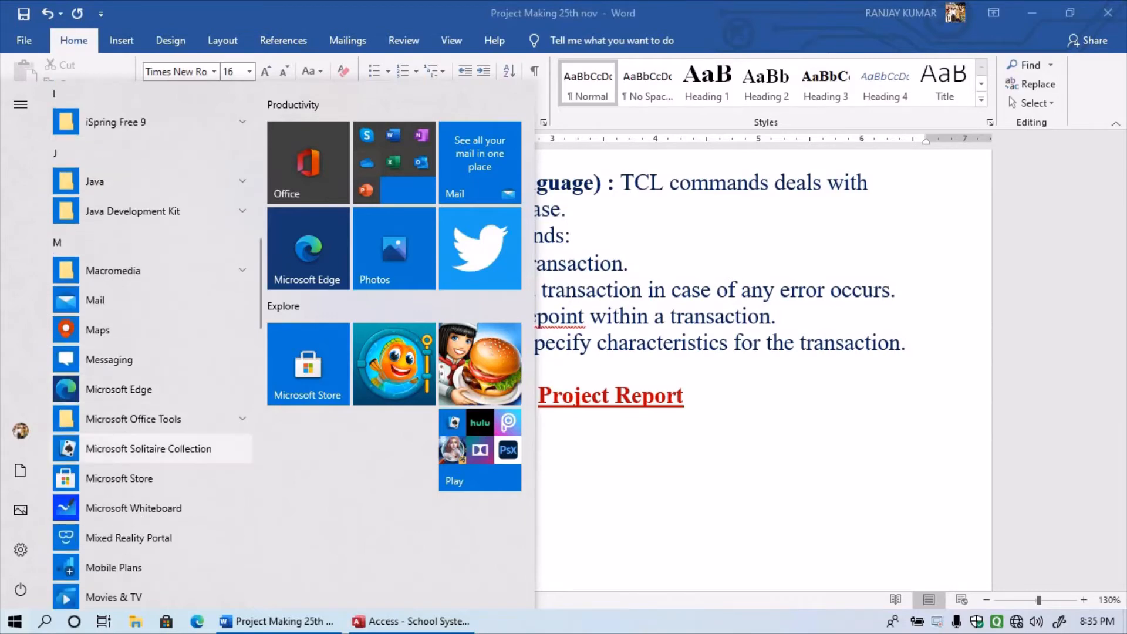
scroll(152, 412, down, 3)
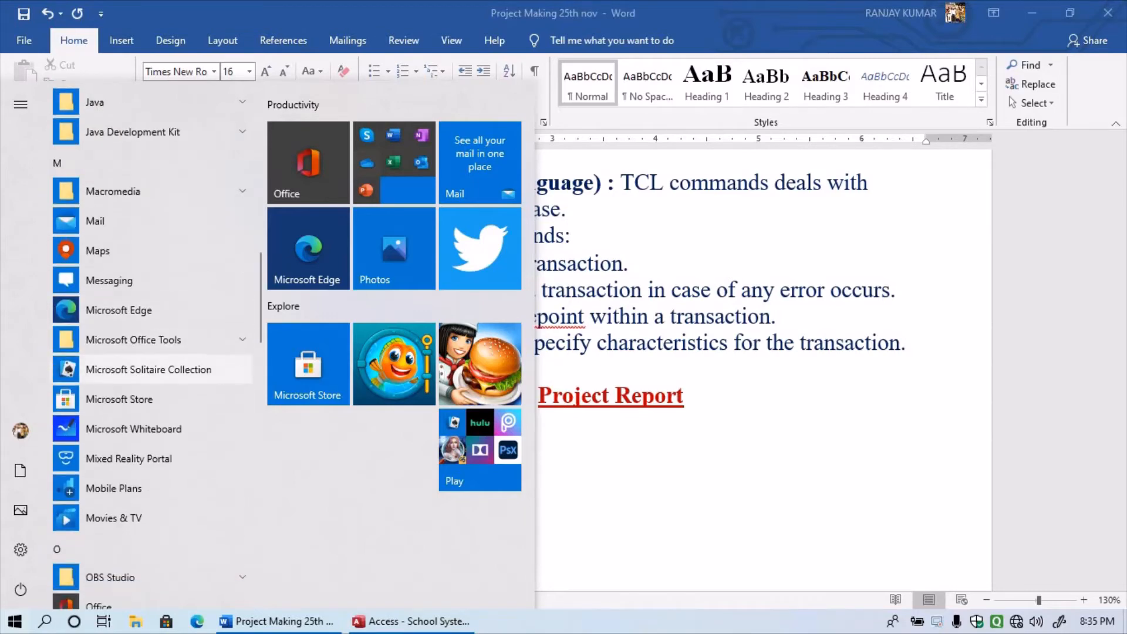
scroll(153, 411, down, 6)
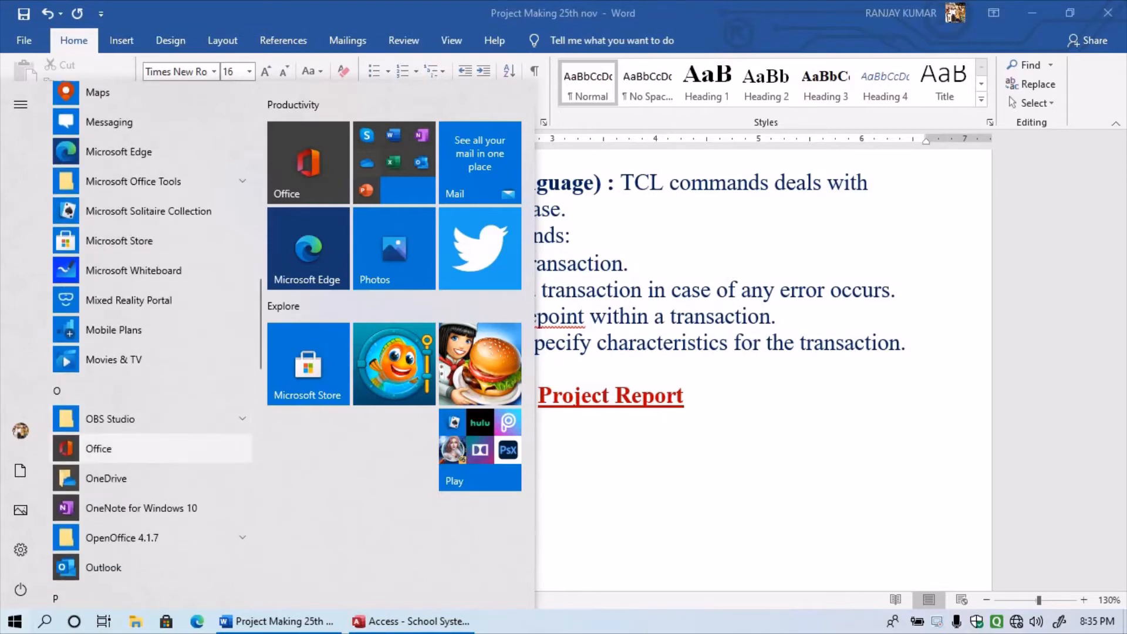
scroll(151, 447, down, 5)
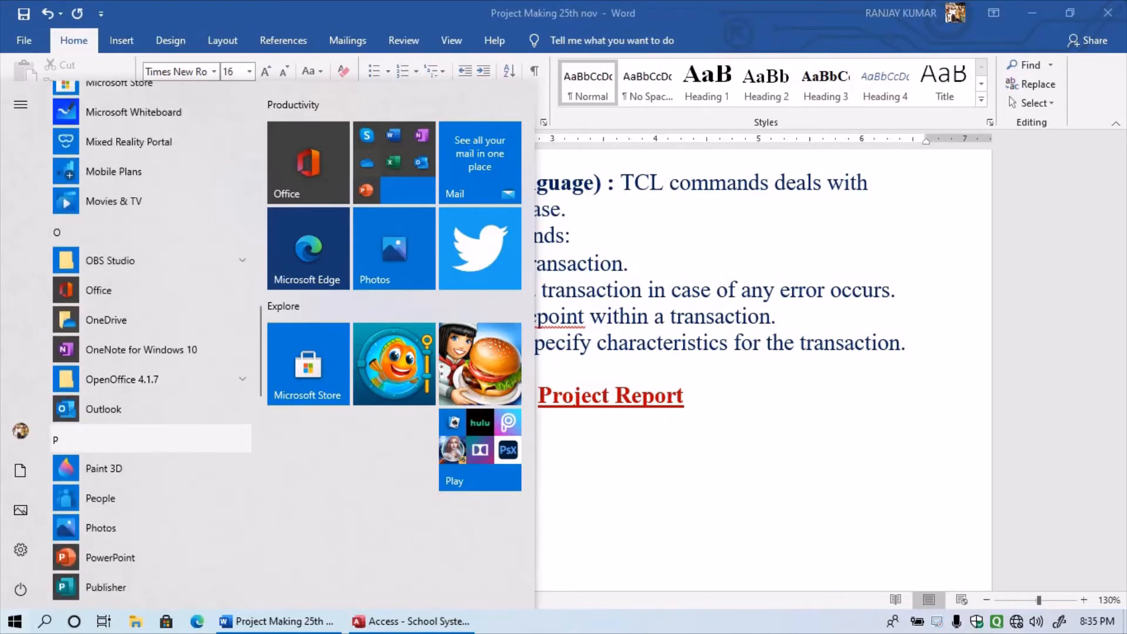
scroll(151, 439, up, 8)
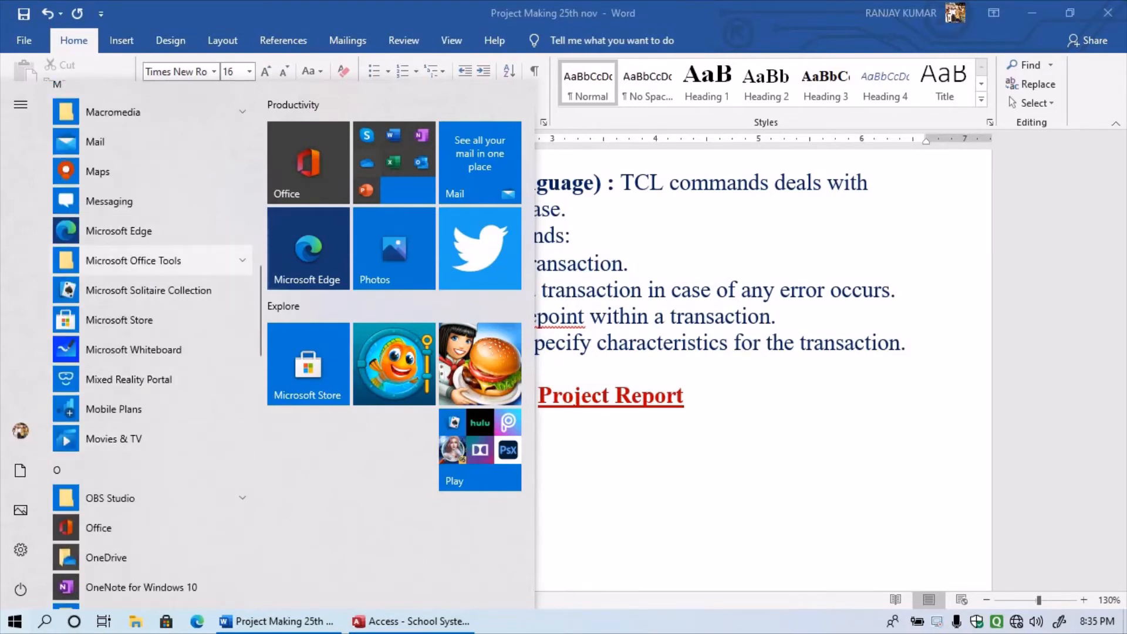
click(134, 260)
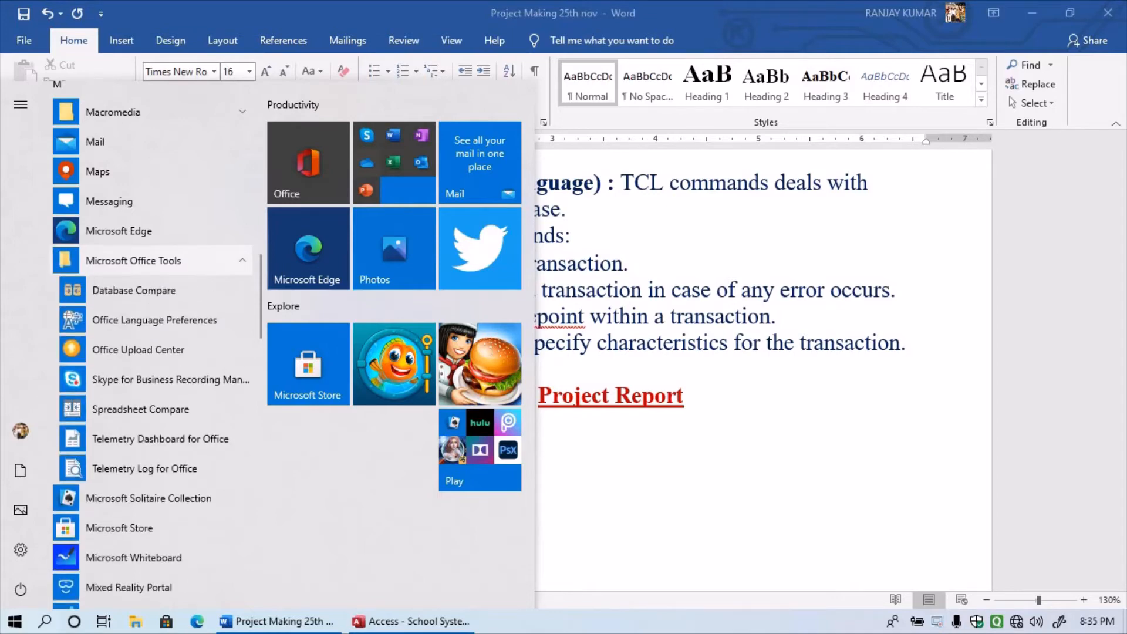
click(134, 260)
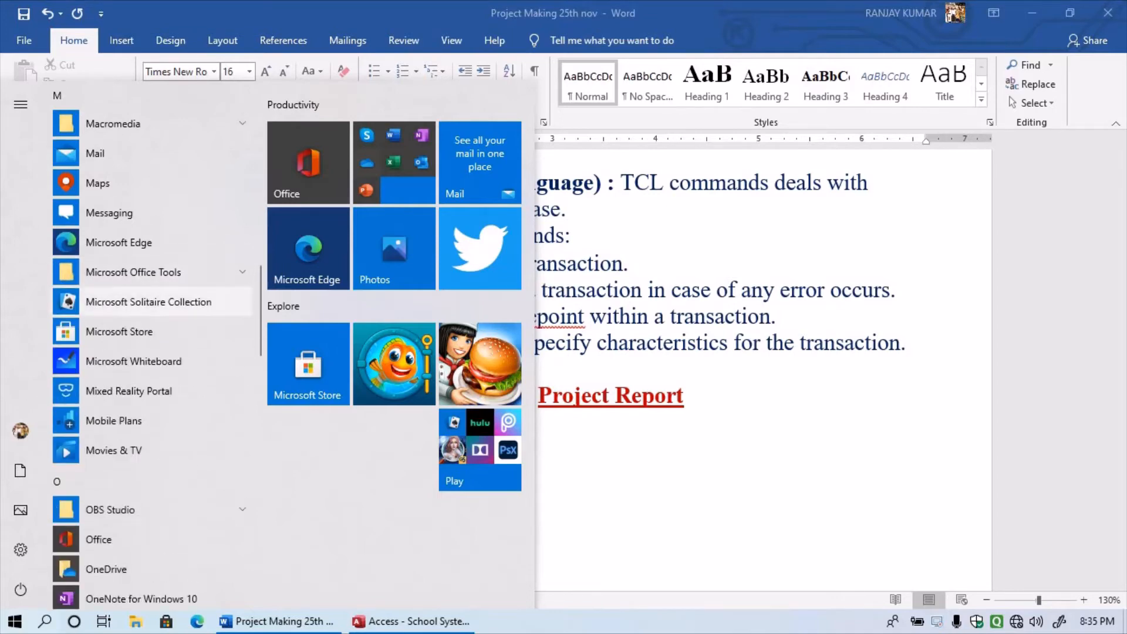
scroll(135, 305, up, 10)
scroll(147, 310, up, 5)
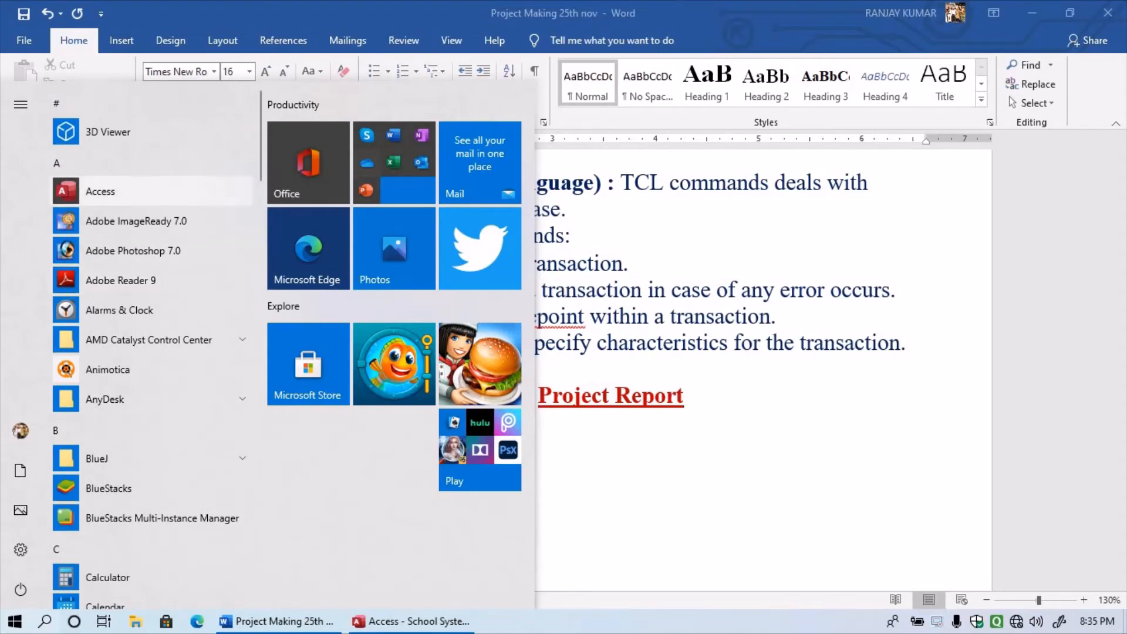
click(101, 191)
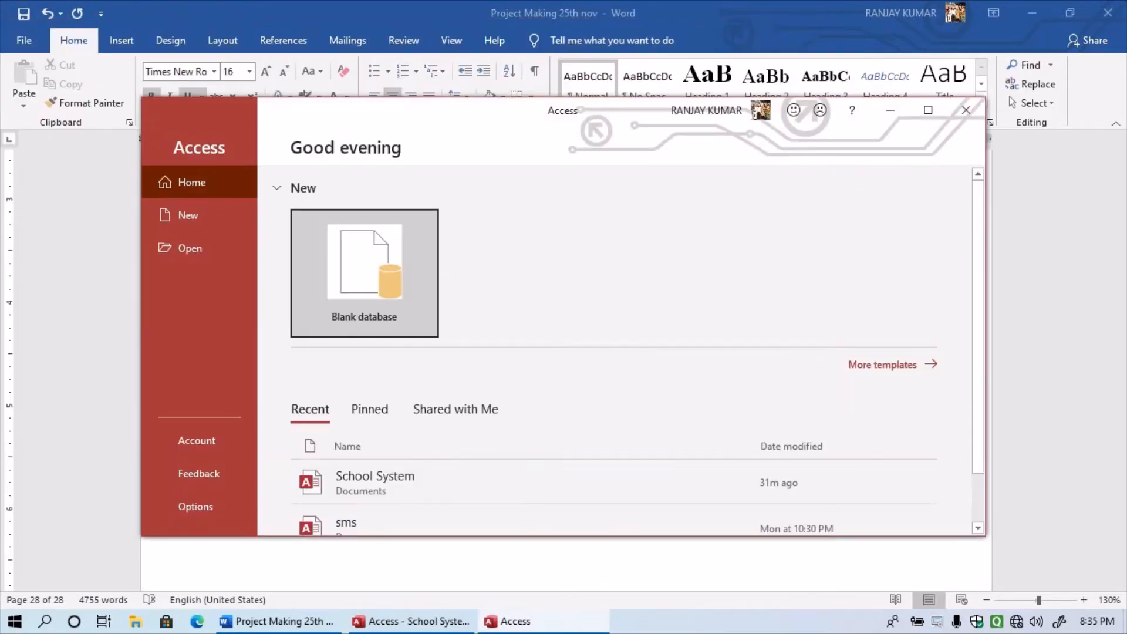
- Maximize Access and create a blank database named 'School Management System'
click(929, 110)
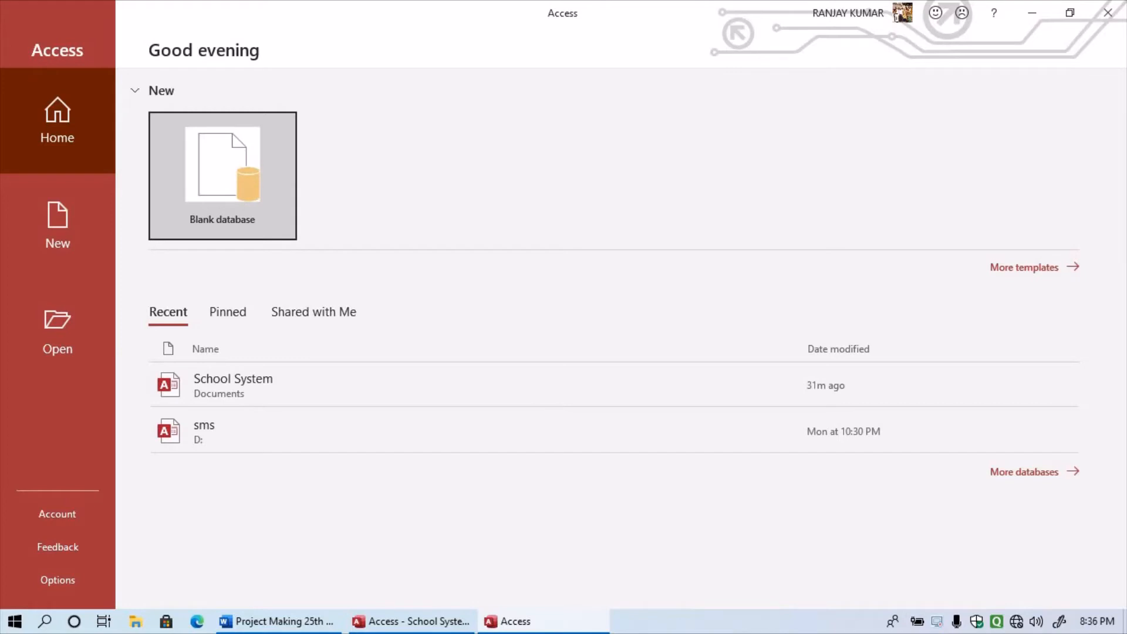
click(223, 177)
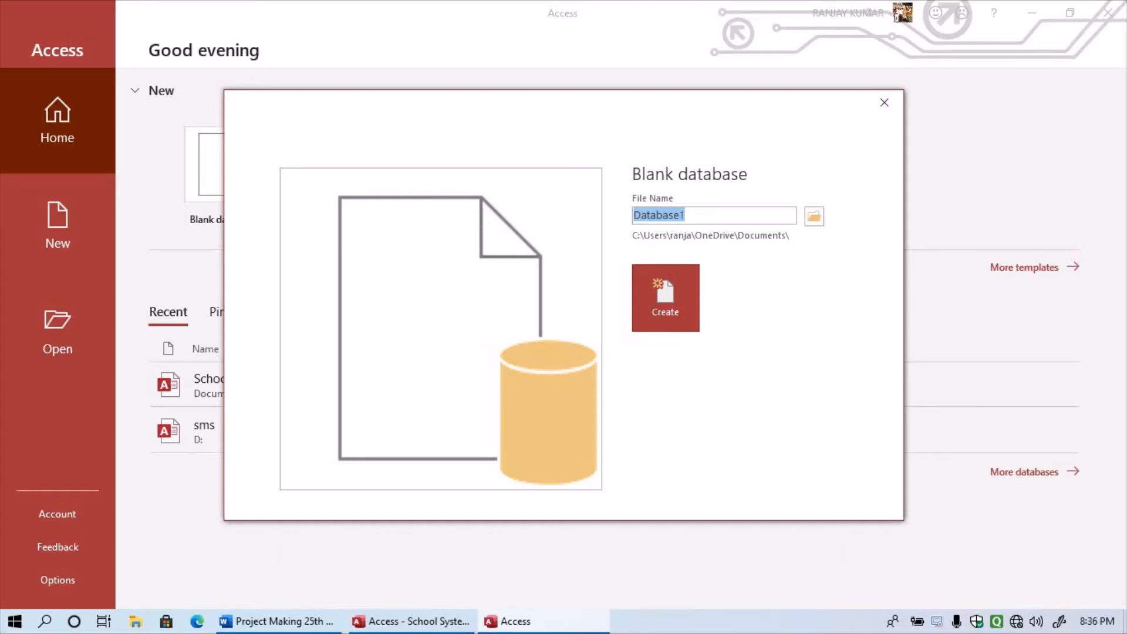
text(Sc)
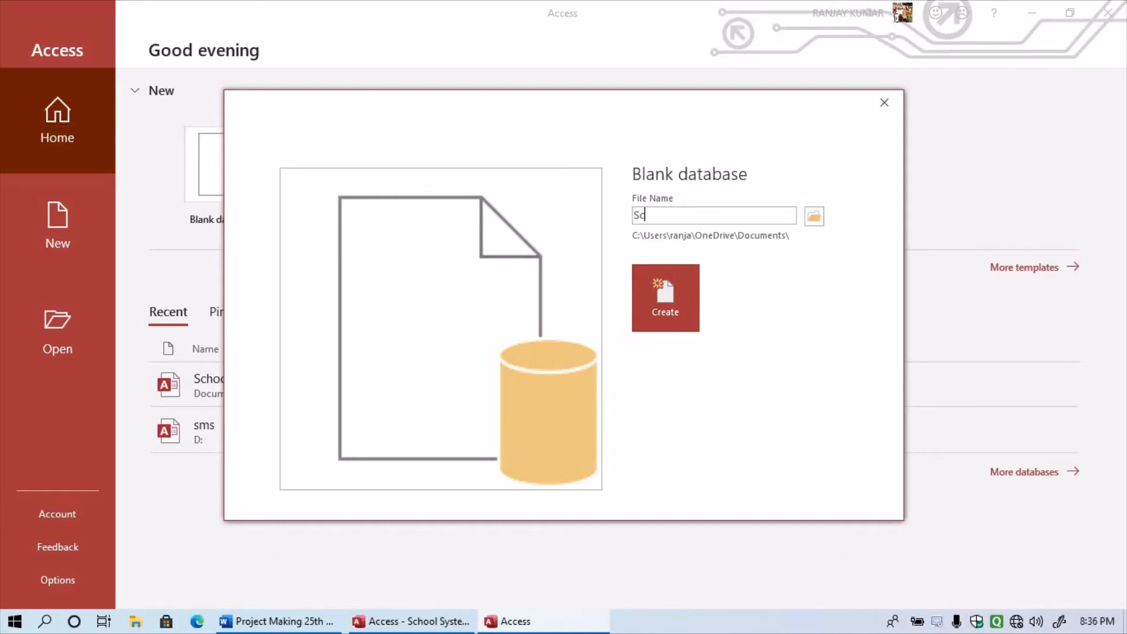
text(hool Management)
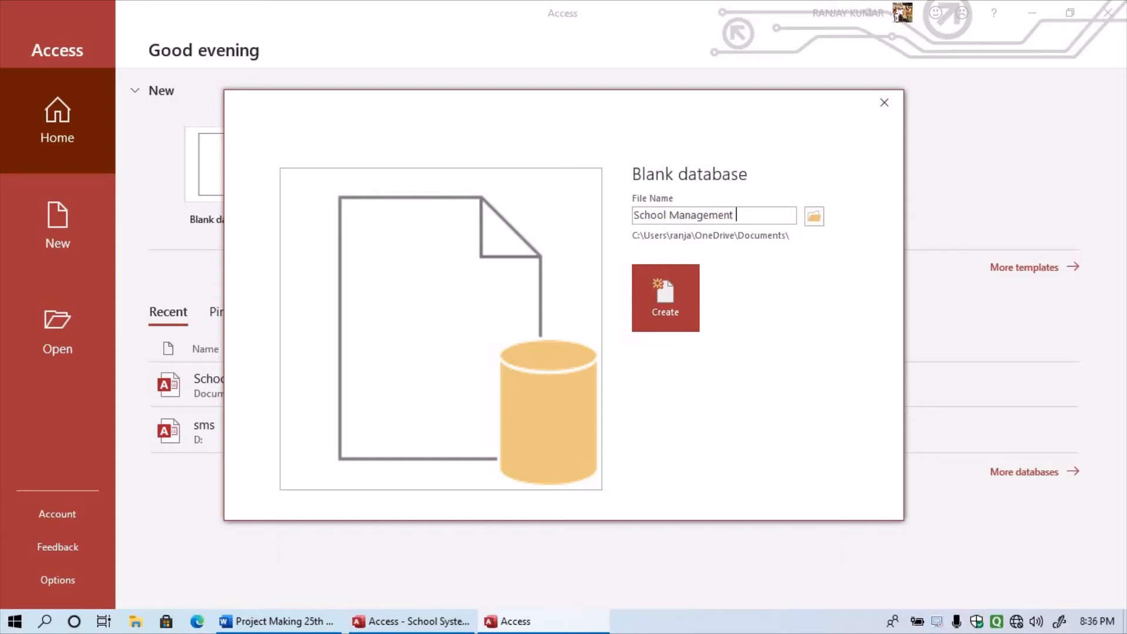
text( System)
click(666, 298)
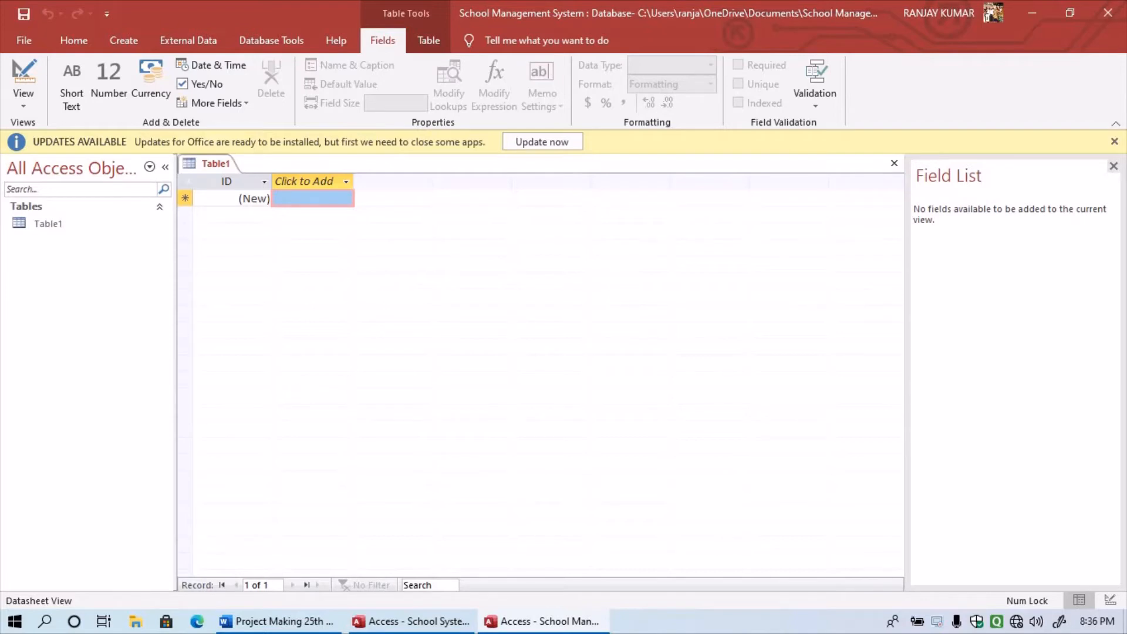
- Close the Field List and open Table1 in Design view
click(1114, 166)
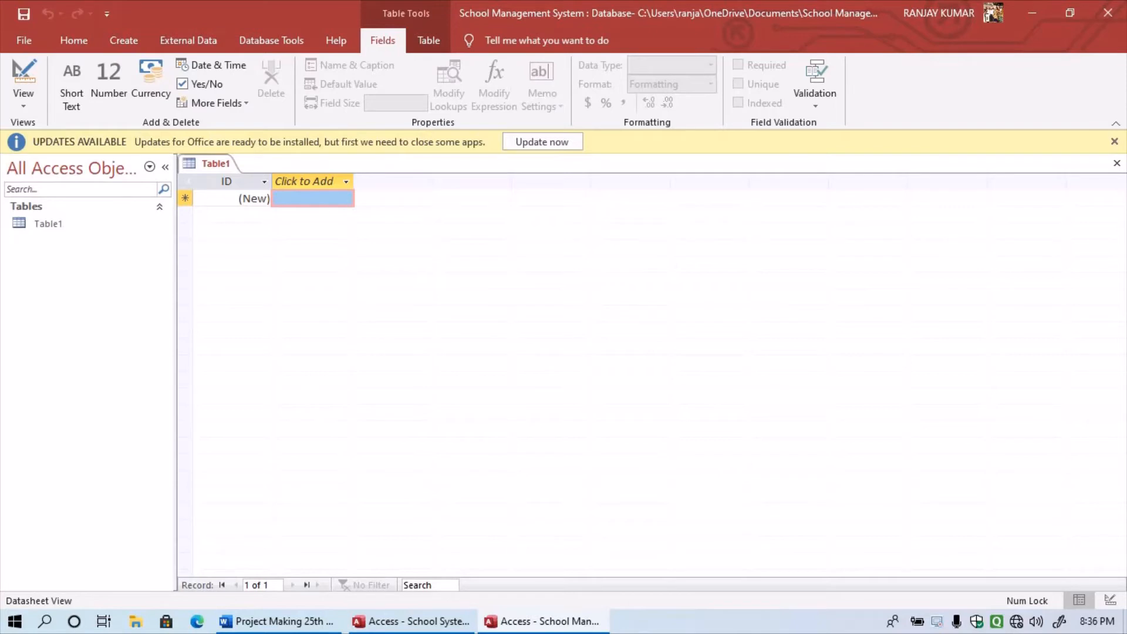
click(58, 224)
right_click(59, 224)
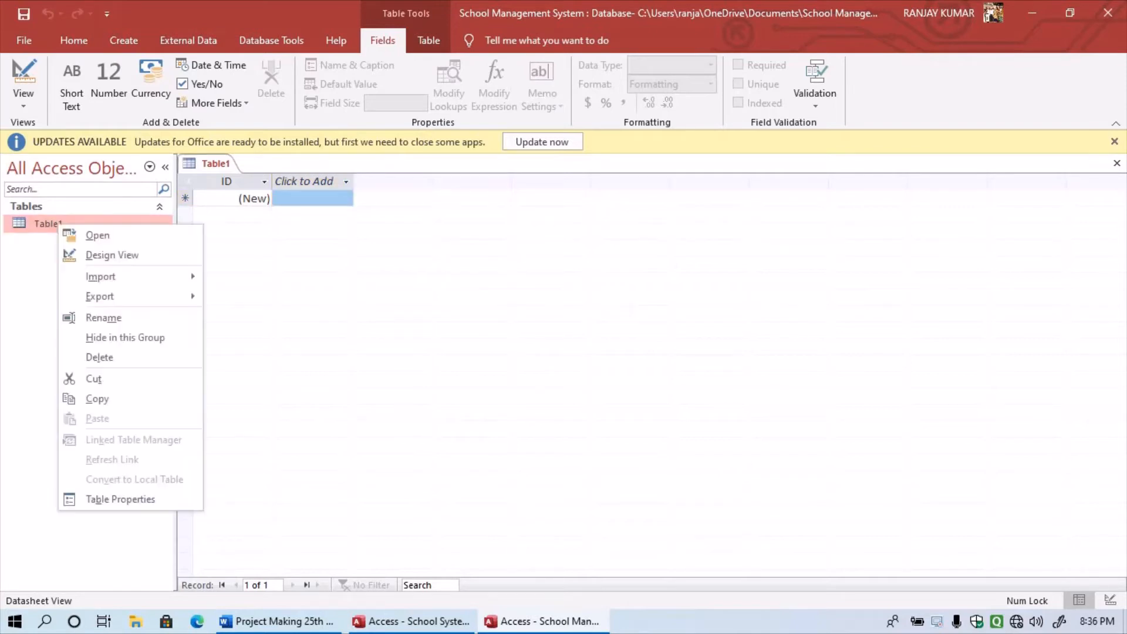
click(112, 255)
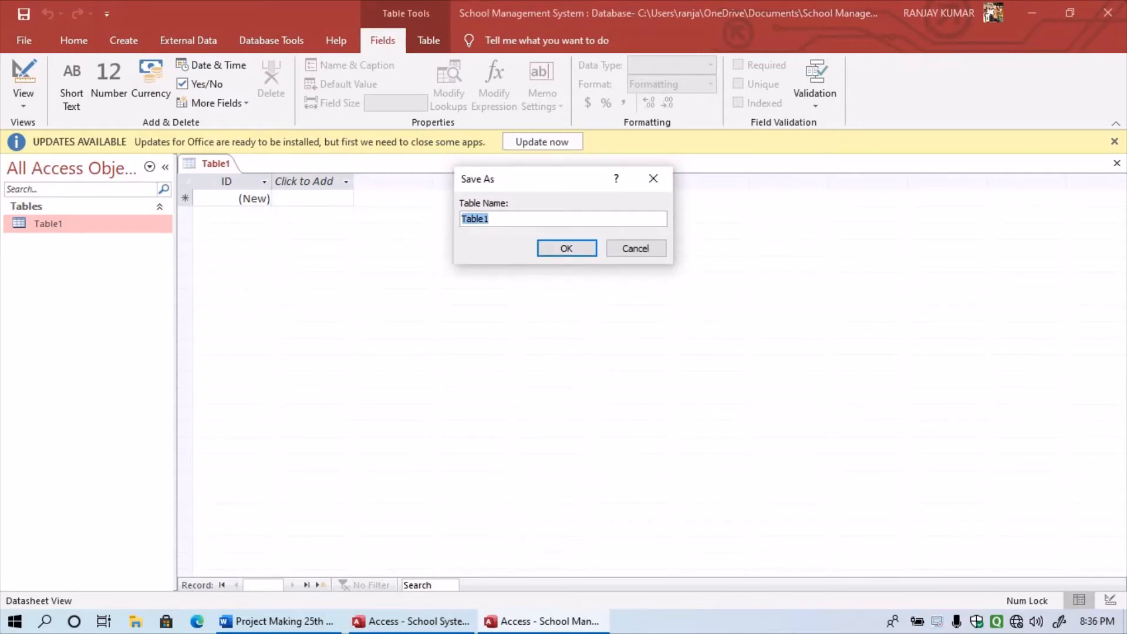
- Save the table as 'Student' and bring the School System database to the front
text(Stufdent)
key(BackSpace)
key(BackSpace)
key(BackSpace)
key(BackSpace)
key(BackSpace)
text(dent)
key(Return)
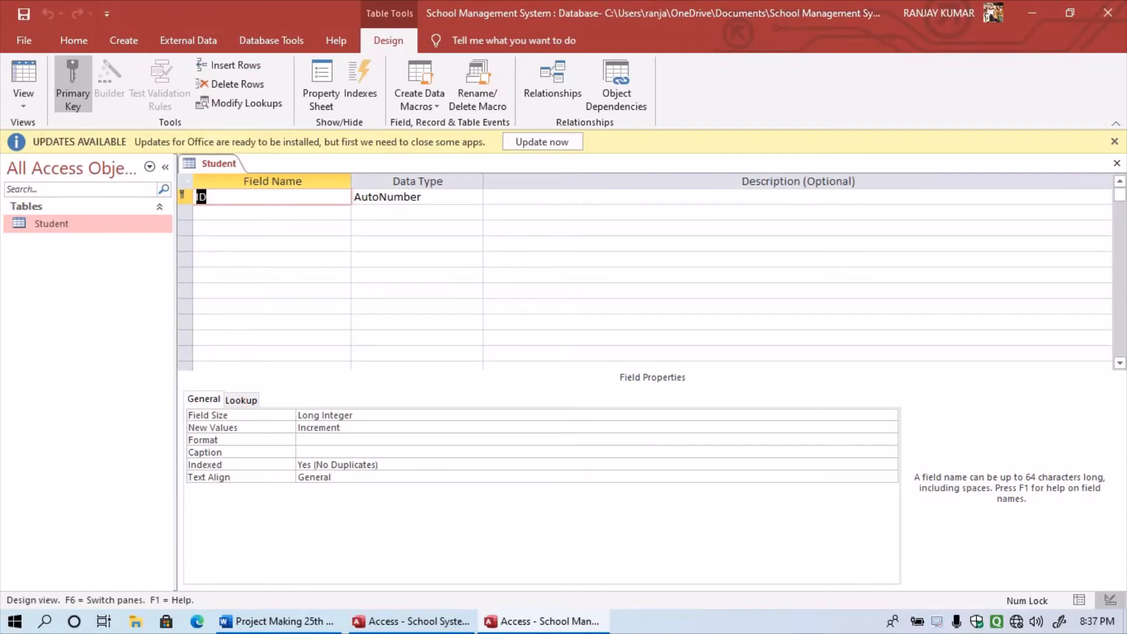
click(412, 621)
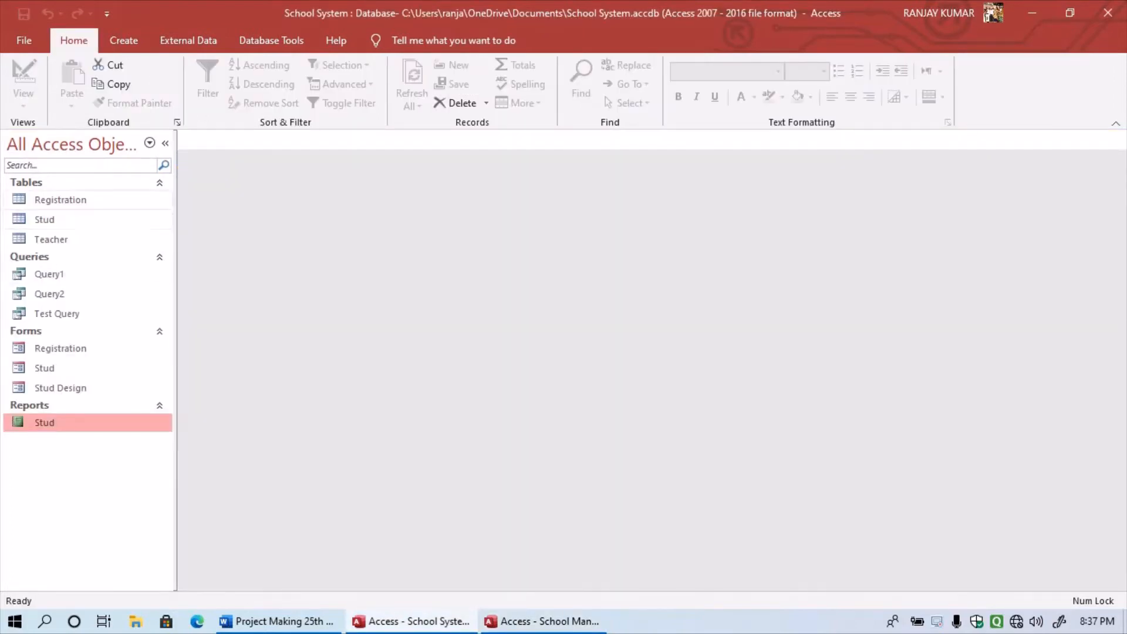
- Open the Stud table in Design view and inspect the Stud_ID and Email_id fields
click(71, 219)
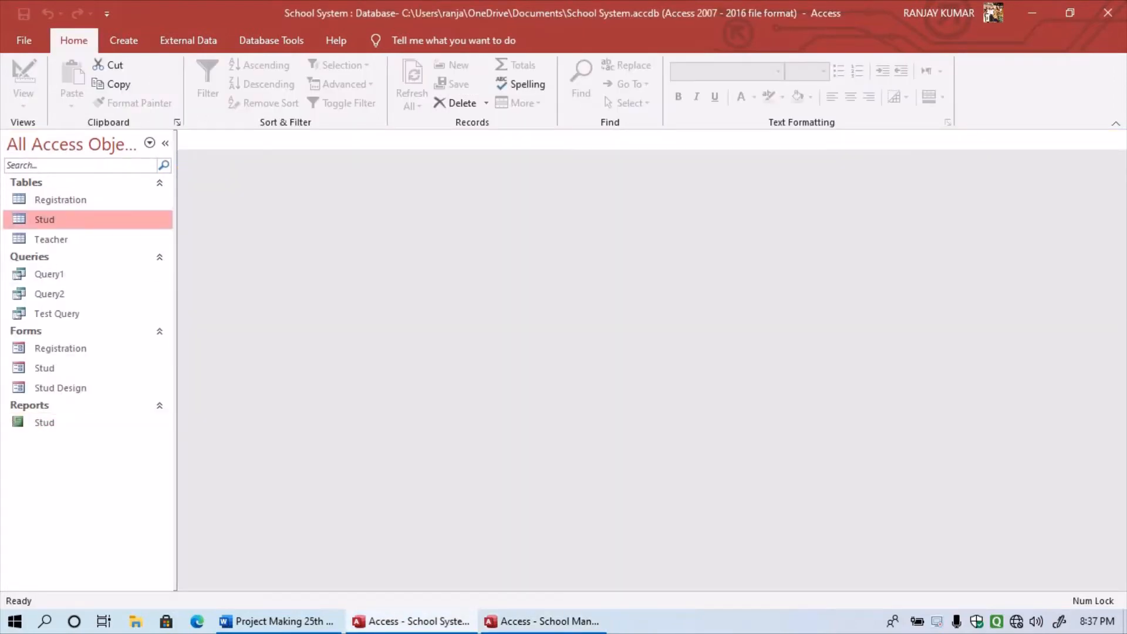
right_click(82, 219)
click(115, 244)
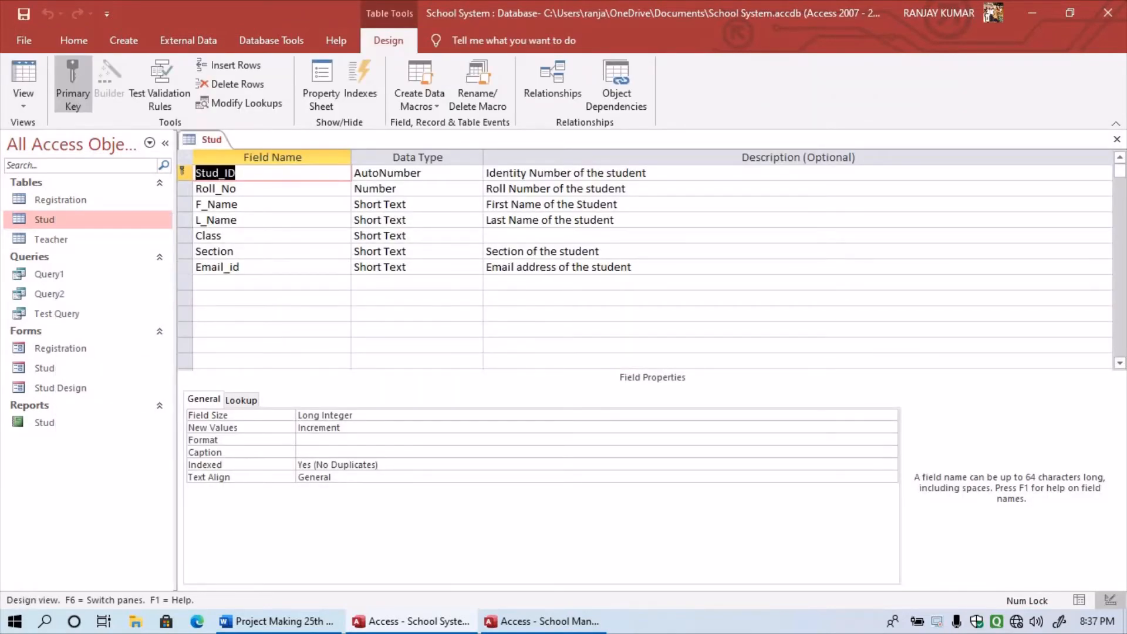
click(441, 173)
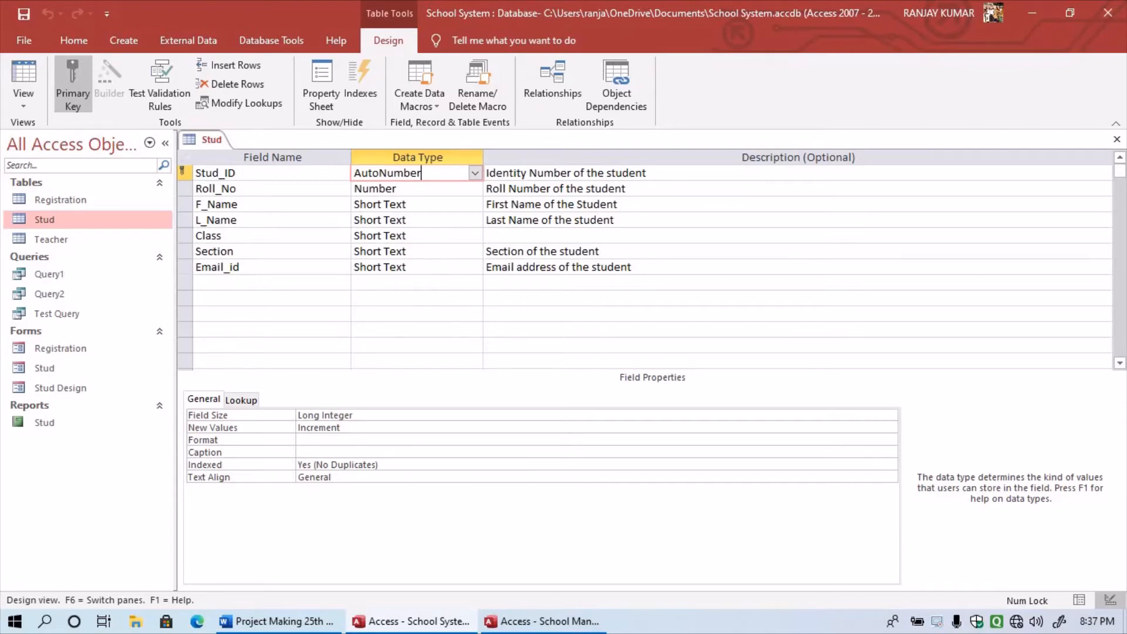
click(438, 267)
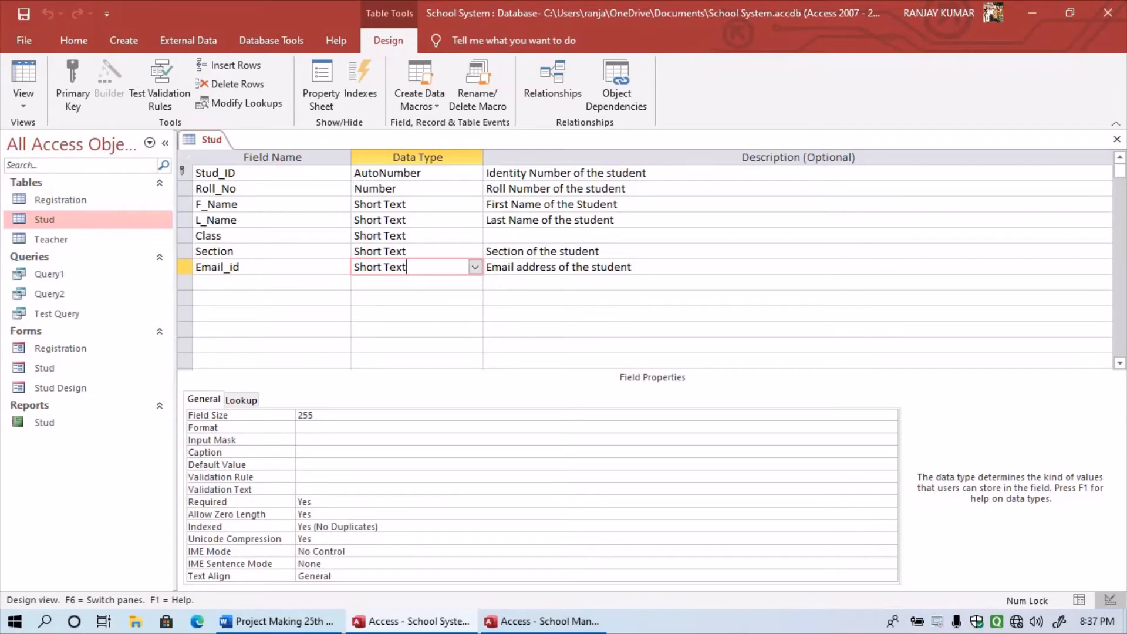
- Set the Email_id field's Text Align property to Center
click(321, 415)
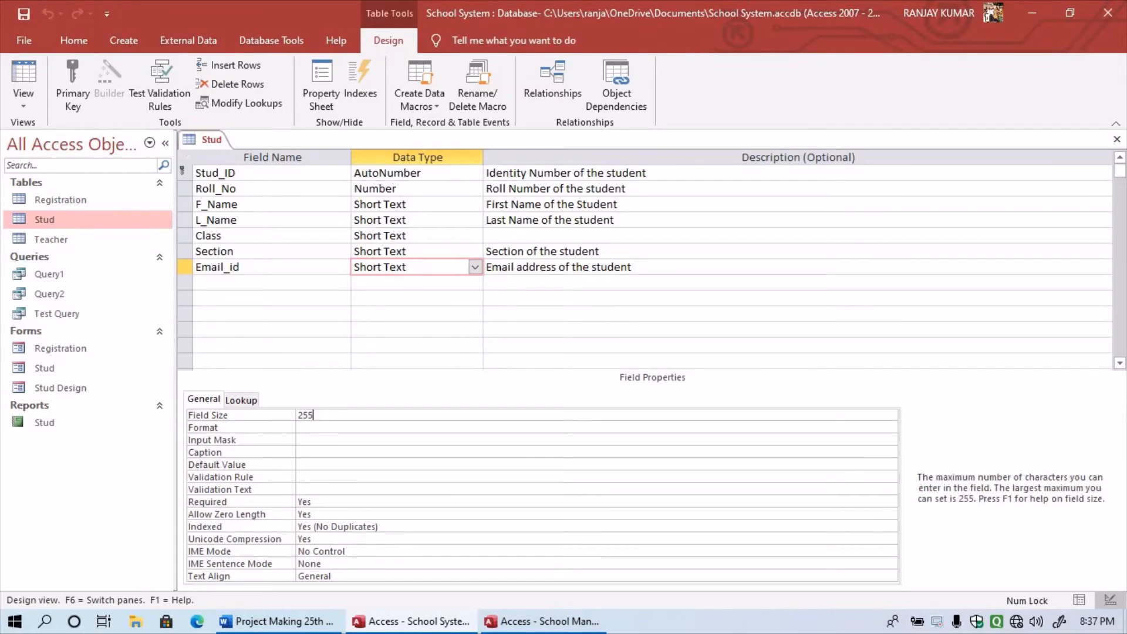
drag(321, 415, 297, 415)
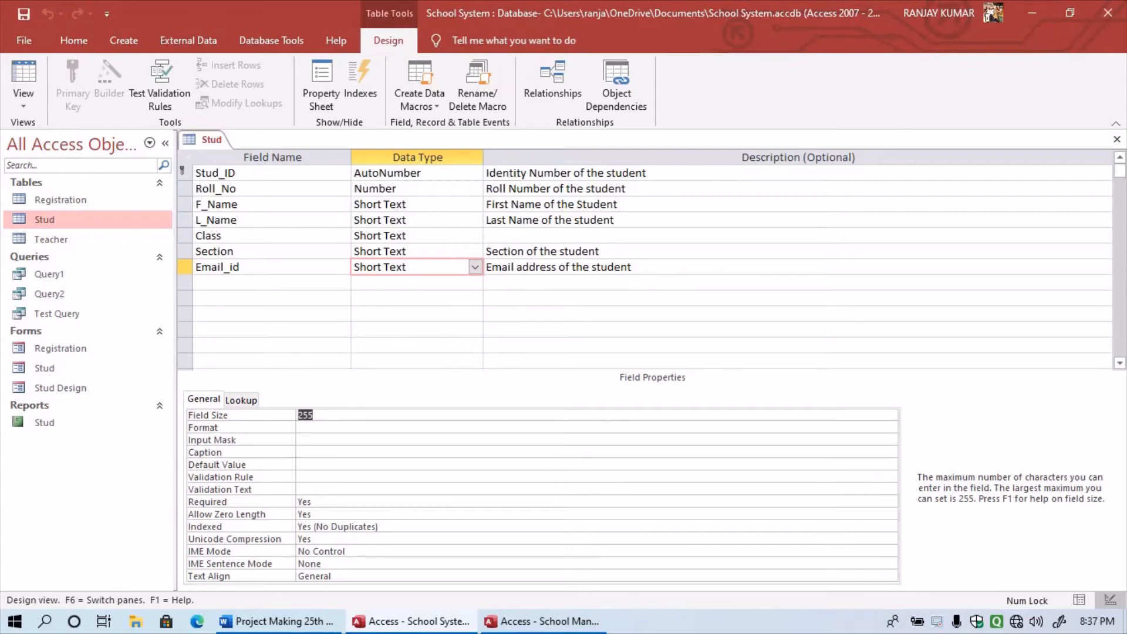
click(333, 576)
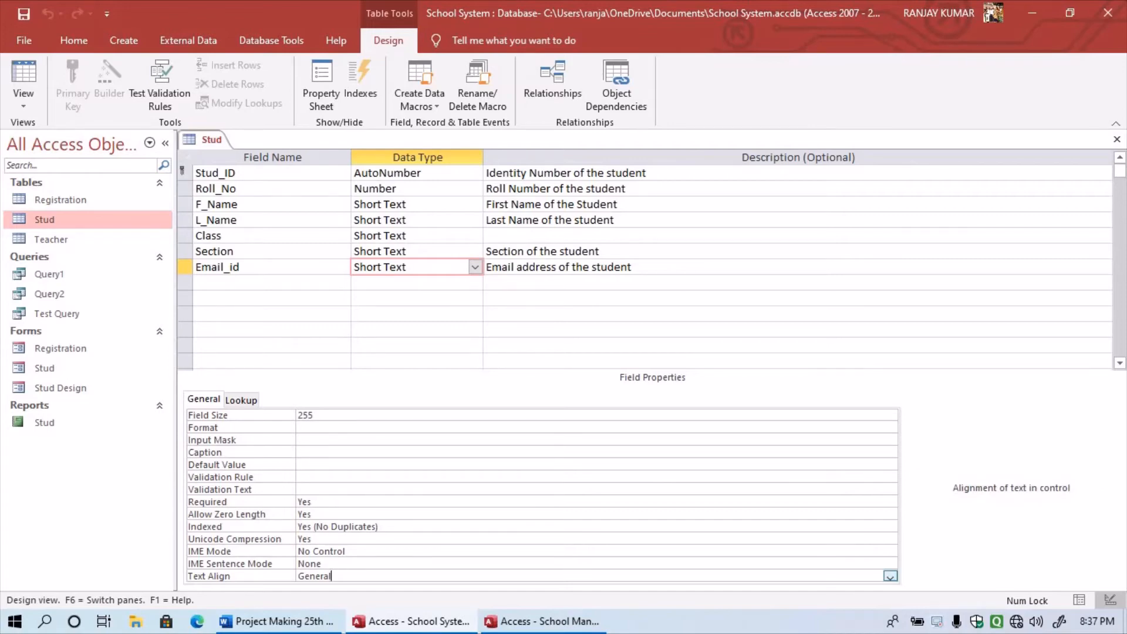
click(890, 576)
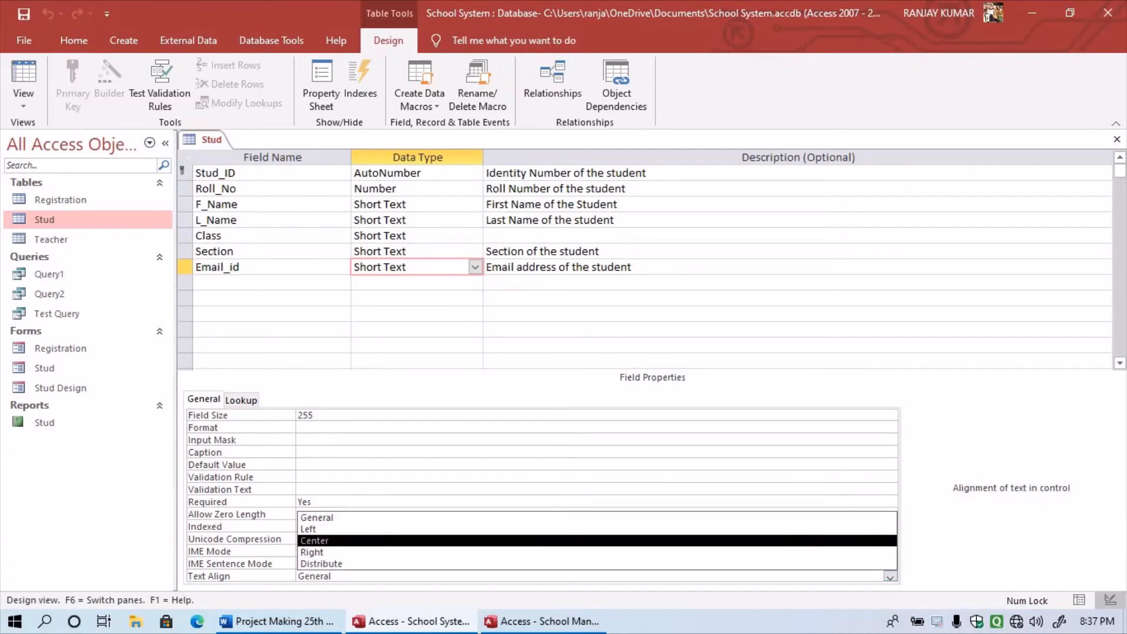
click(315, 541)
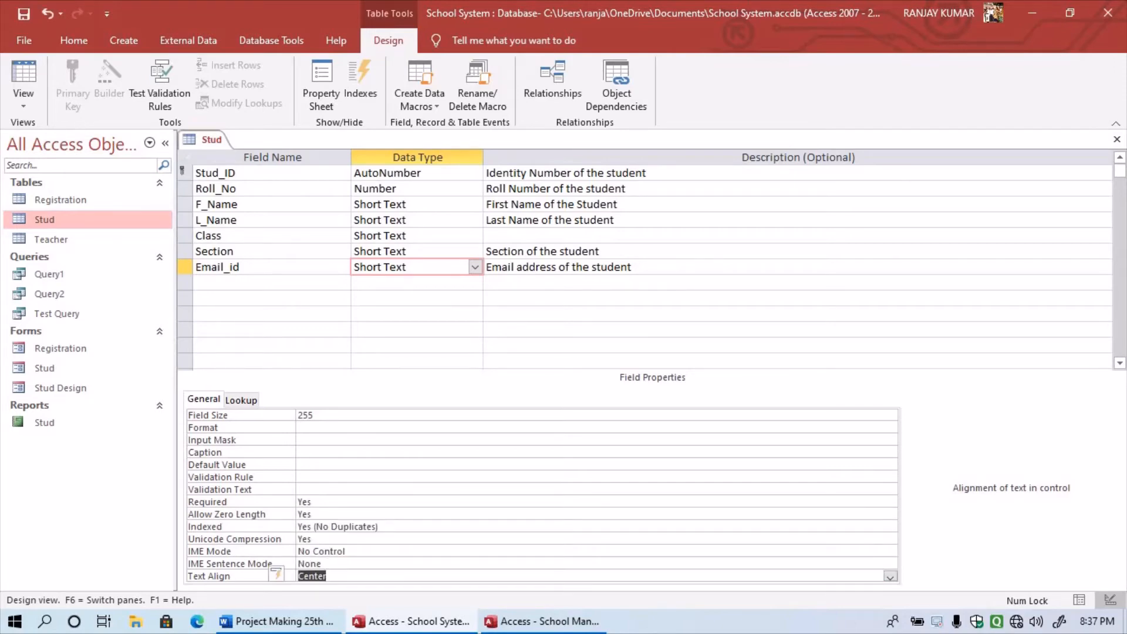
- Open the Stud table's datasheet from the navigation pane
click(52, 222)
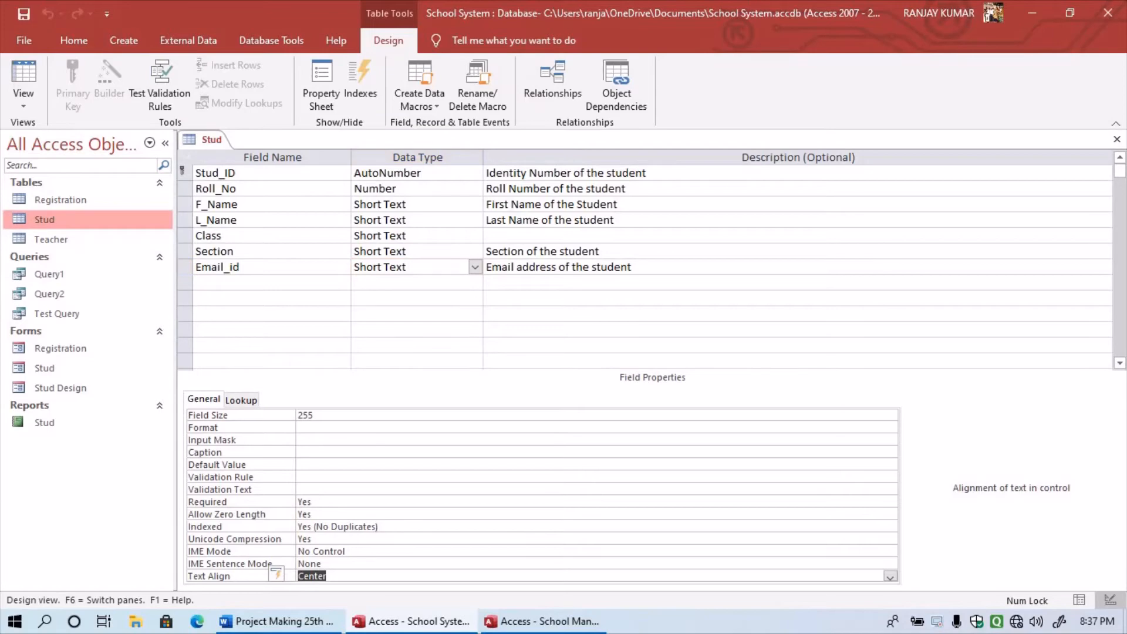
right_click(52, 222)
click(91, 233)
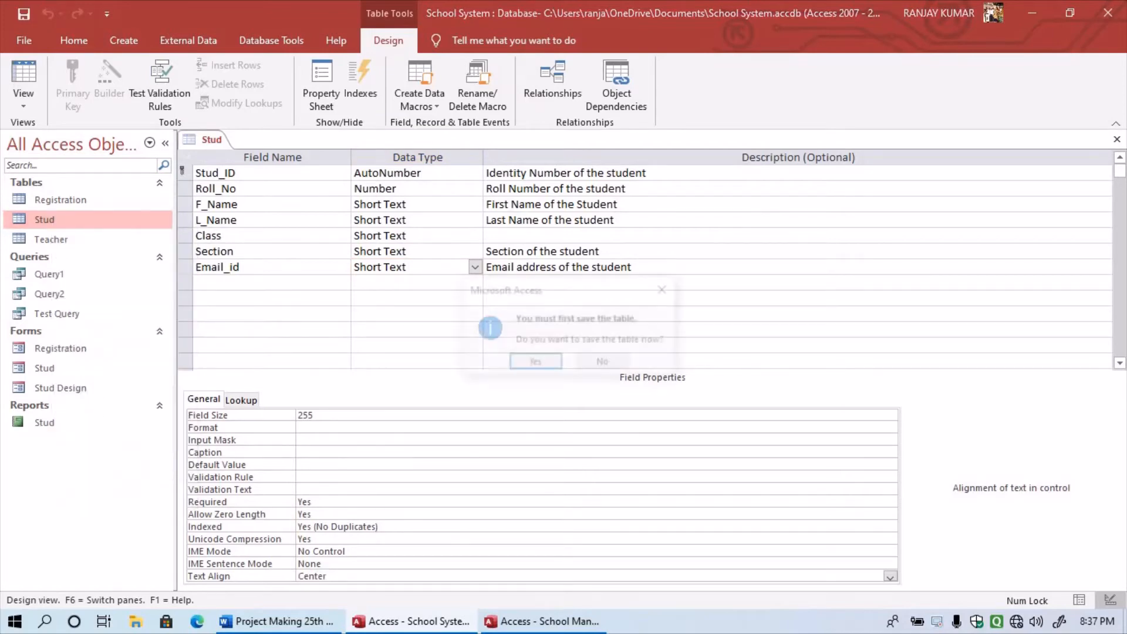
- Save the Stud table, widen its Email_id column, and close it keeping the layout
key(Return)
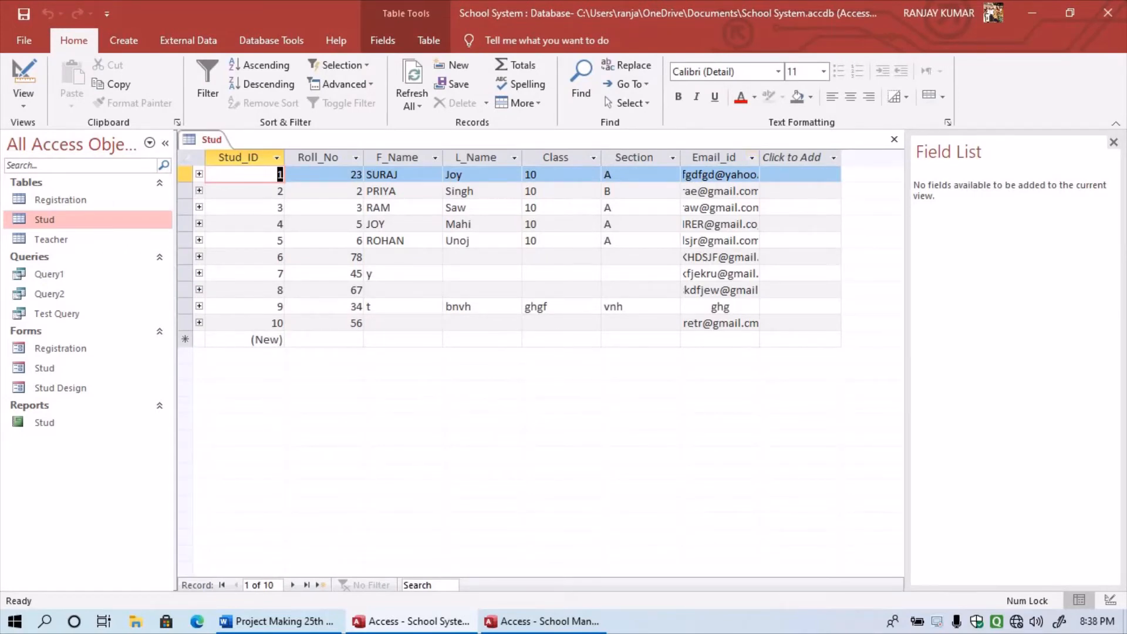
drag(760, 157, 867, 158)
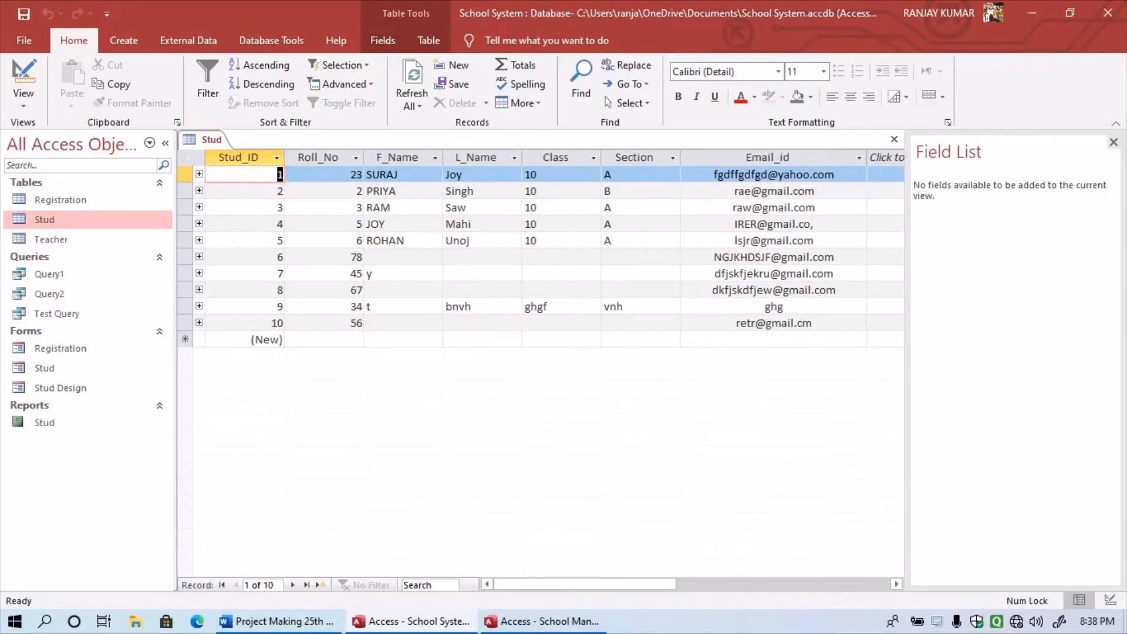
click(895, 139)
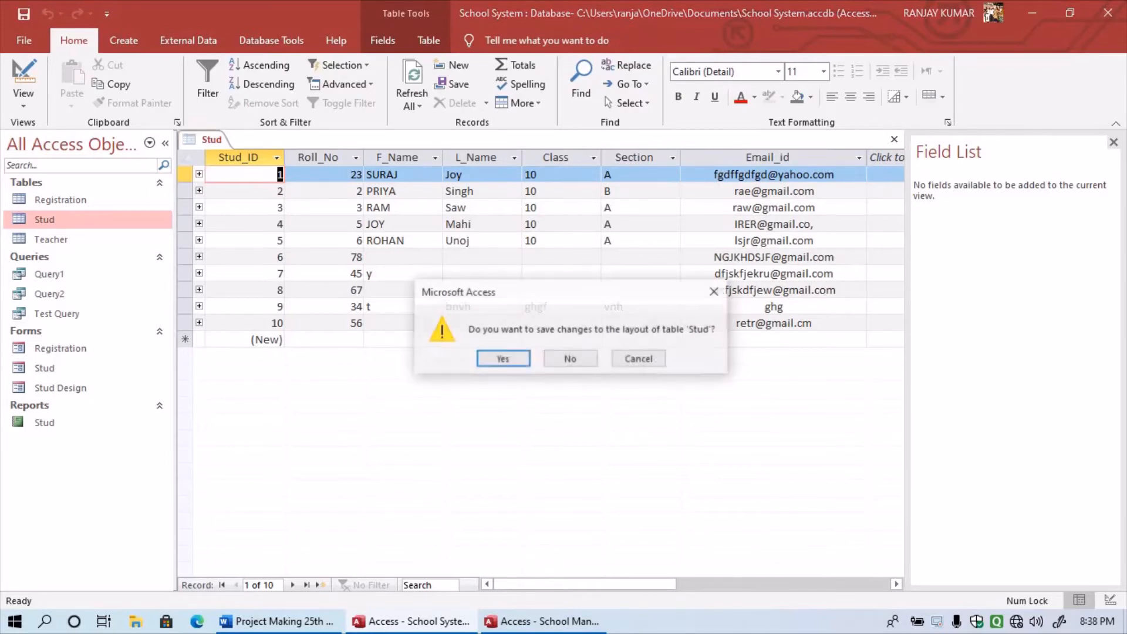
click(503, 359)
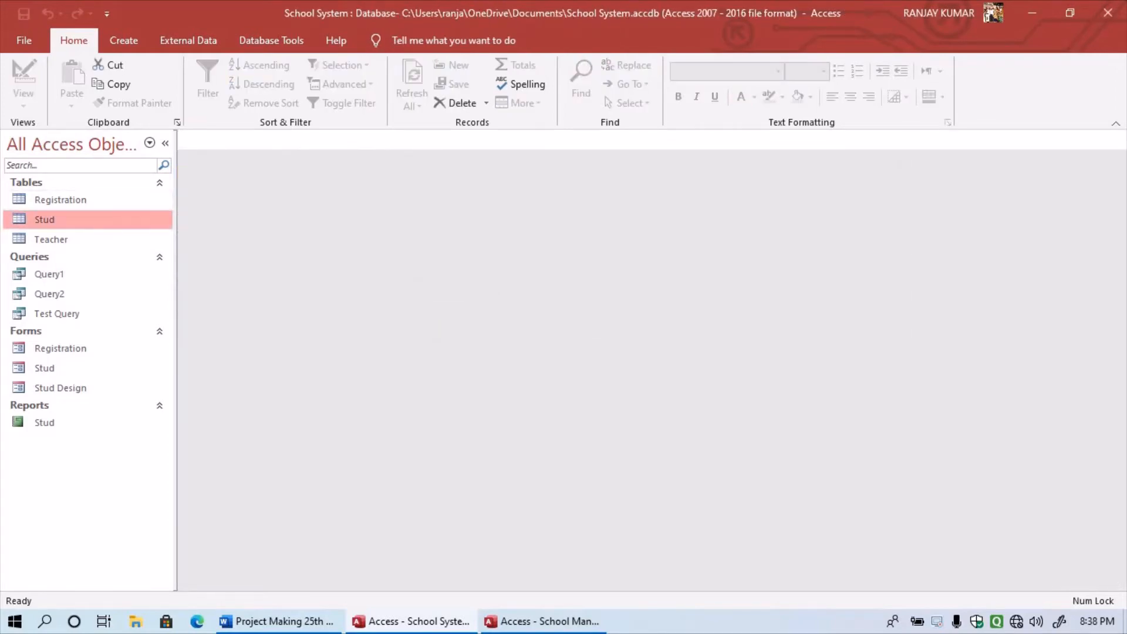
right_click(49, 206)
click(44, 219)
- In the Stud table's design, set Email_id Text Align to Right and save
right_click(39, 221)
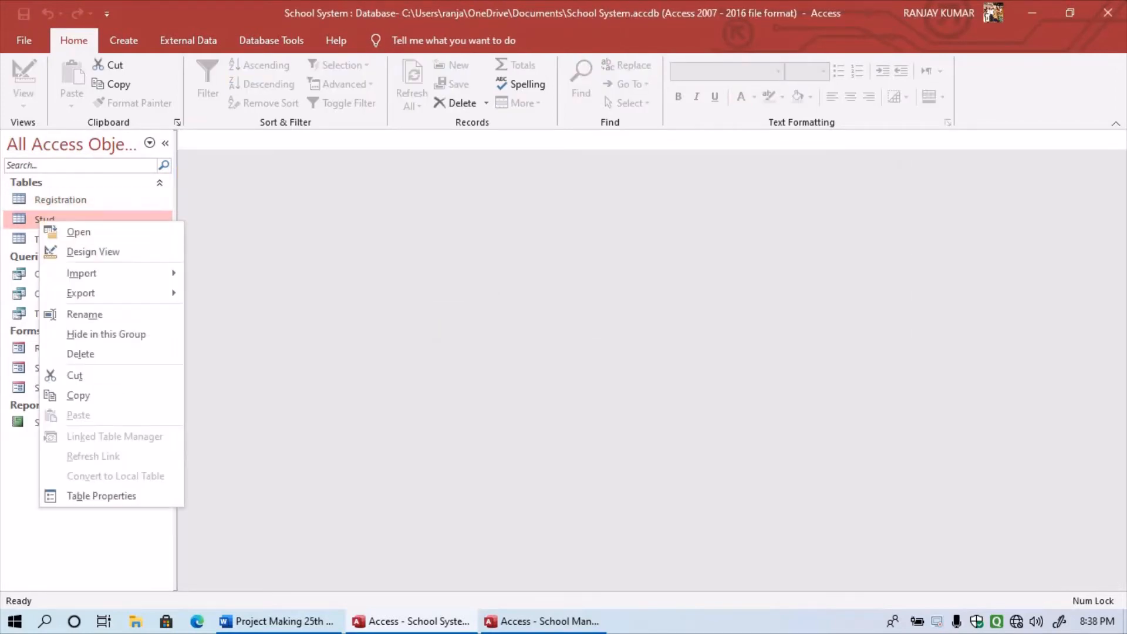
click(89, 251)
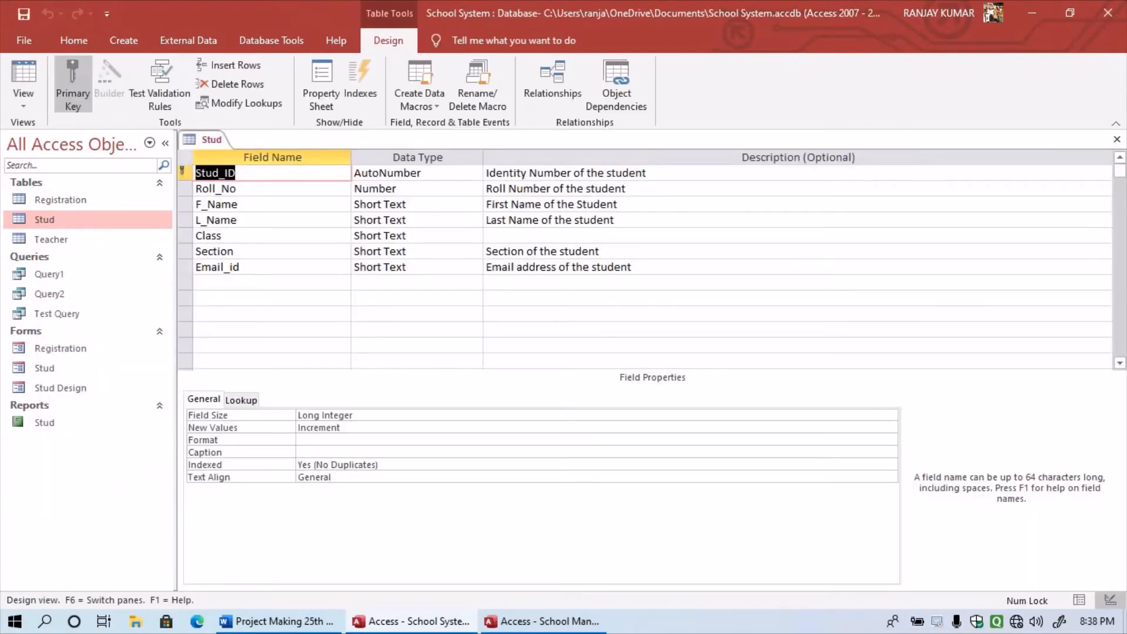
click(431, 267)
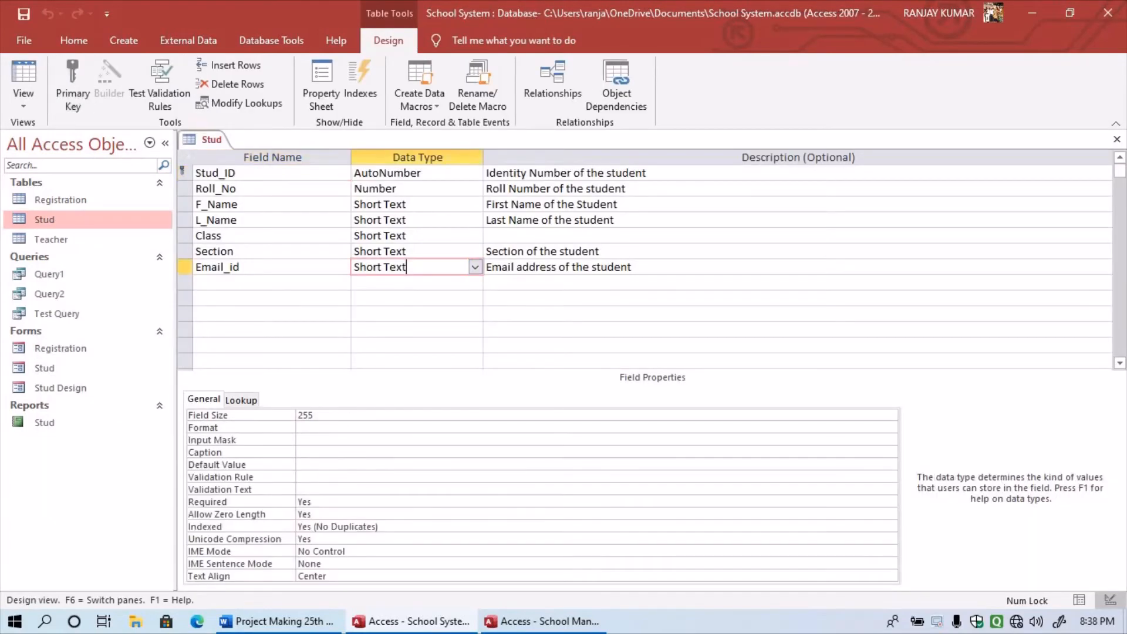
click(891, 576)
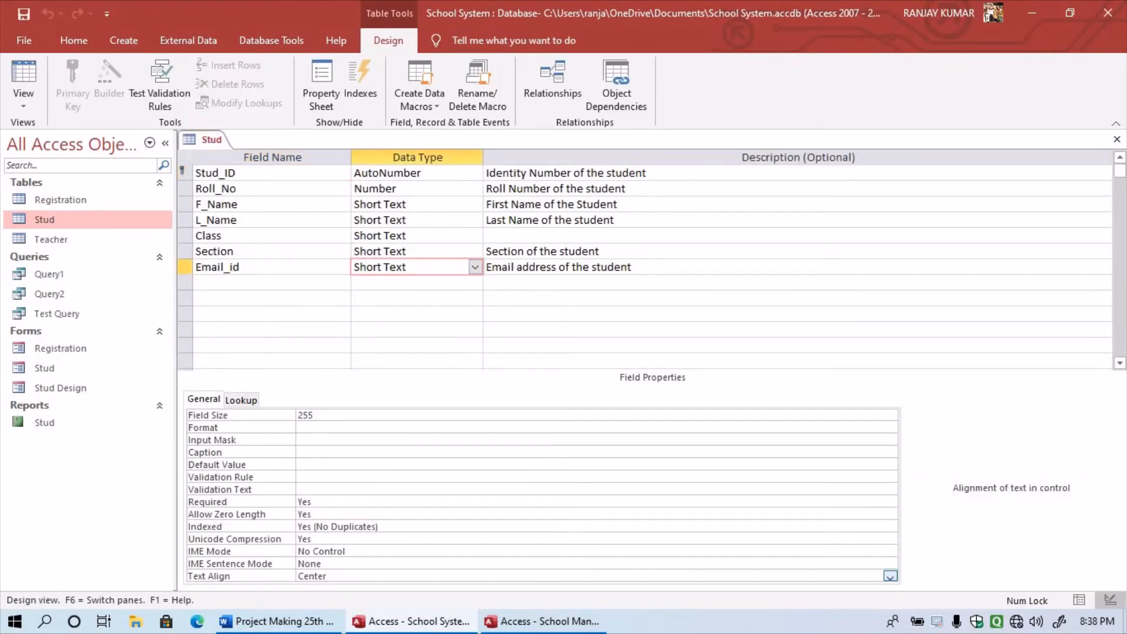
click(890, 576)
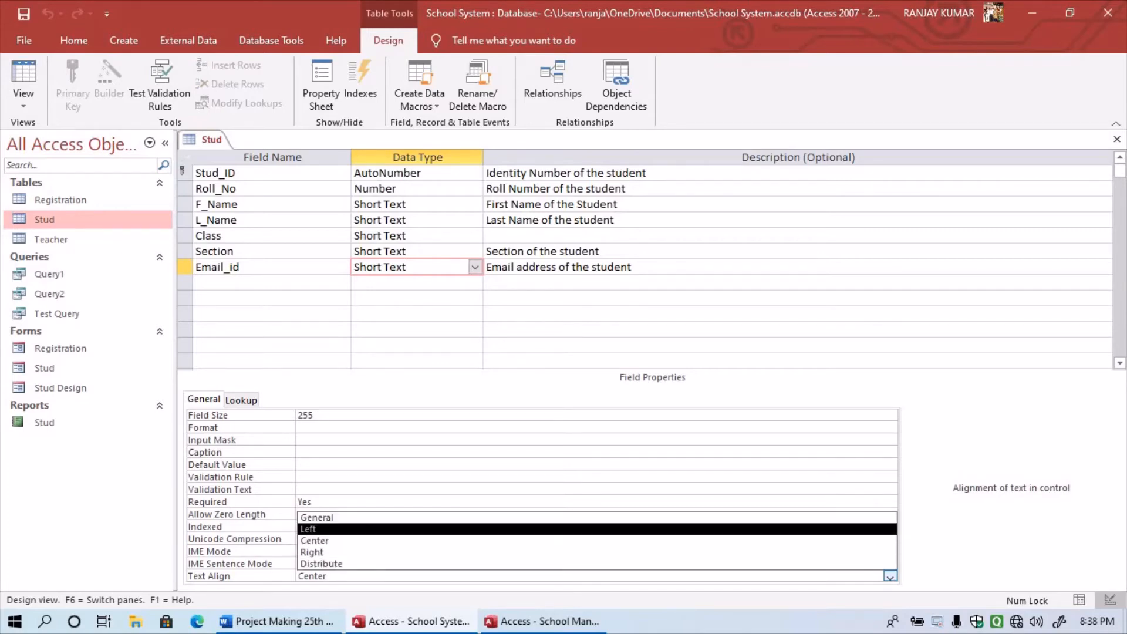
key(Return)
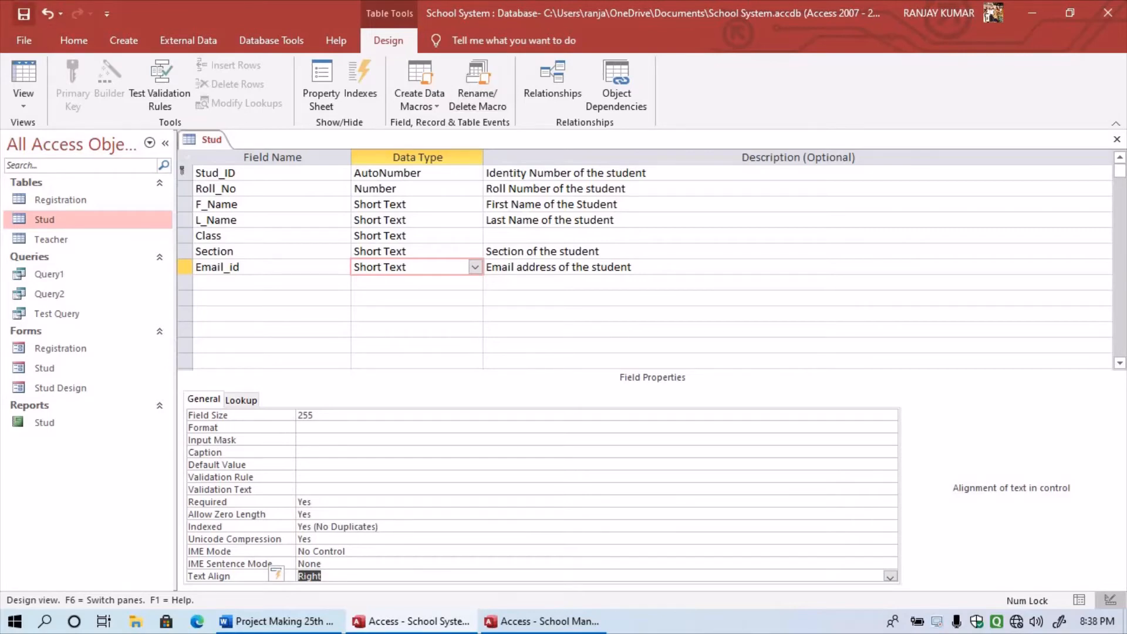
key(ctrl+s)
- Reopen the Stud datasheet to see the right-aligned email addresses
right_click(37, 219)
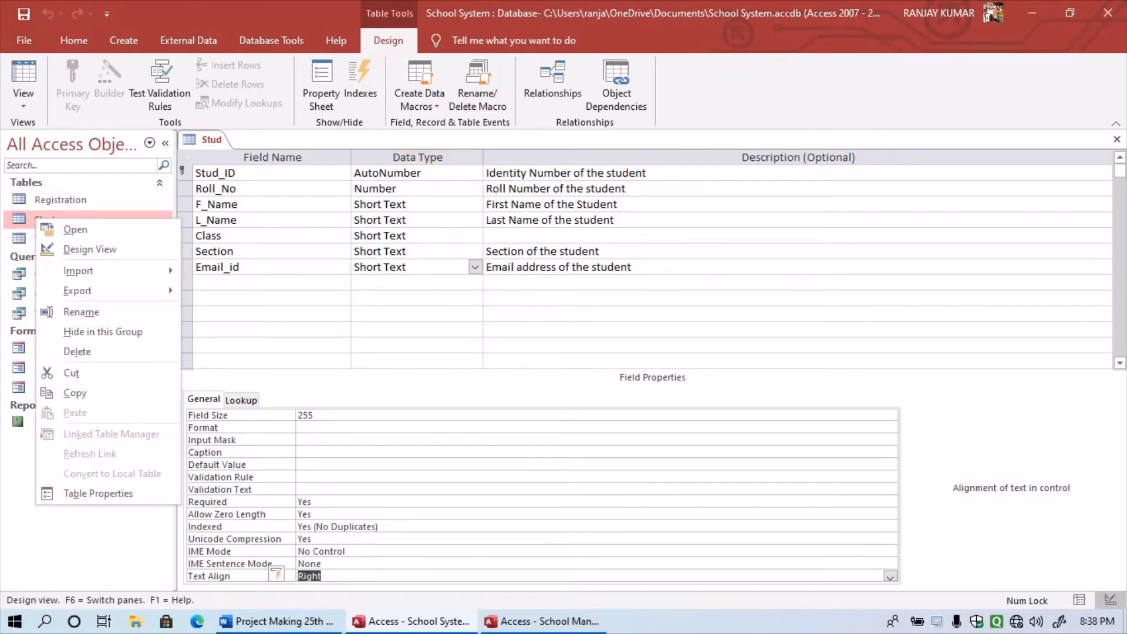
click(73, 230)
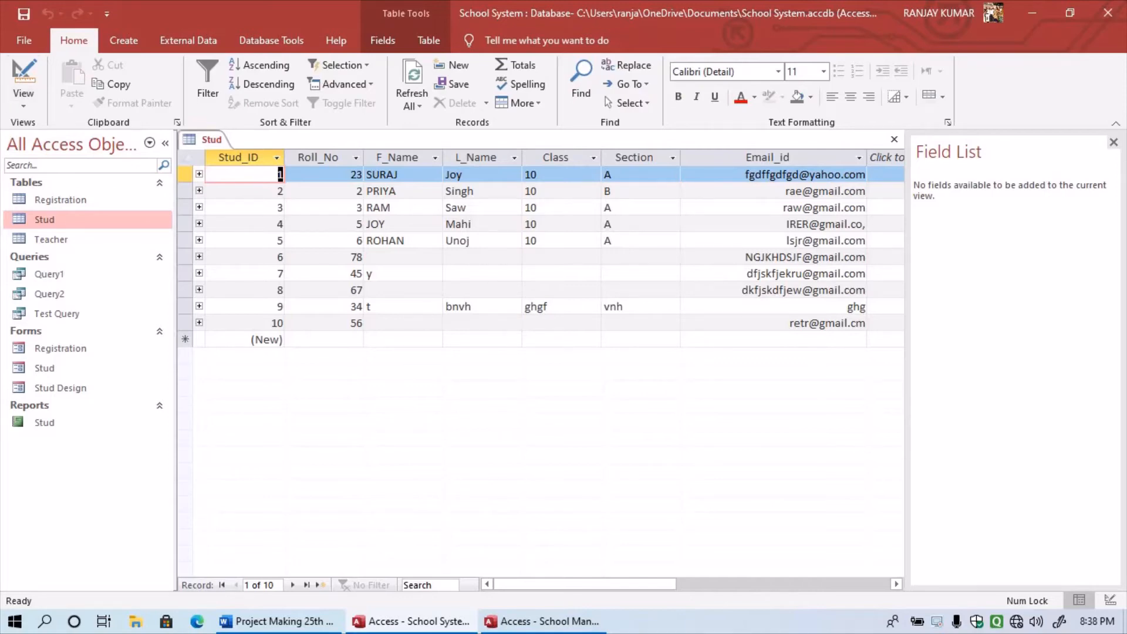
right_click(41, 219)
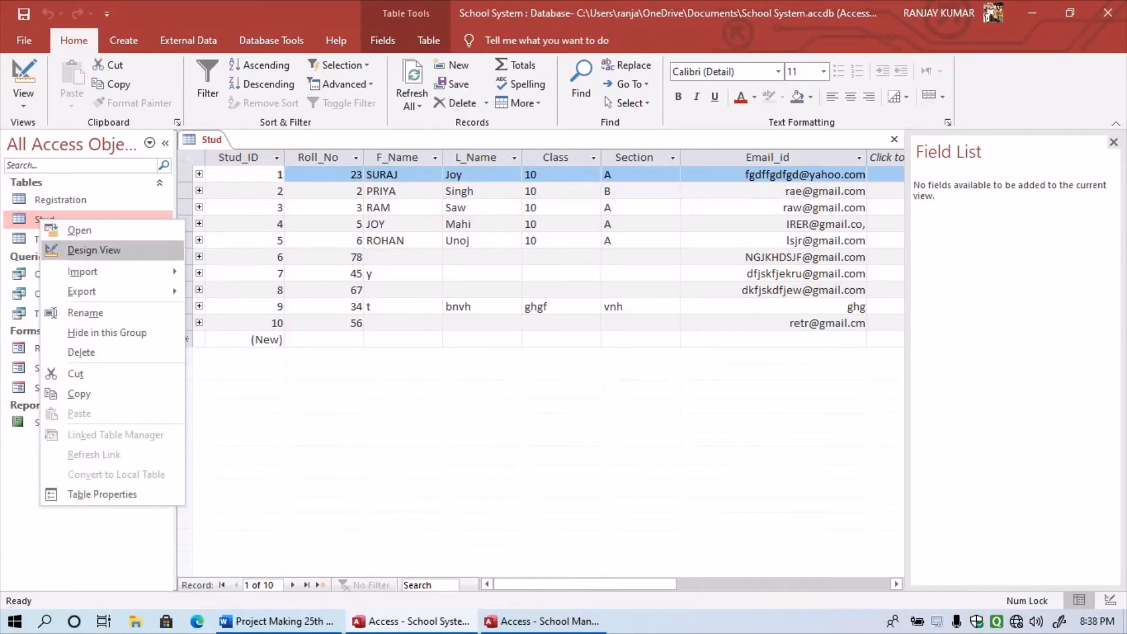
- In the Stud table's Design View, set Email_id's Text Align back to General
click(94, 250)
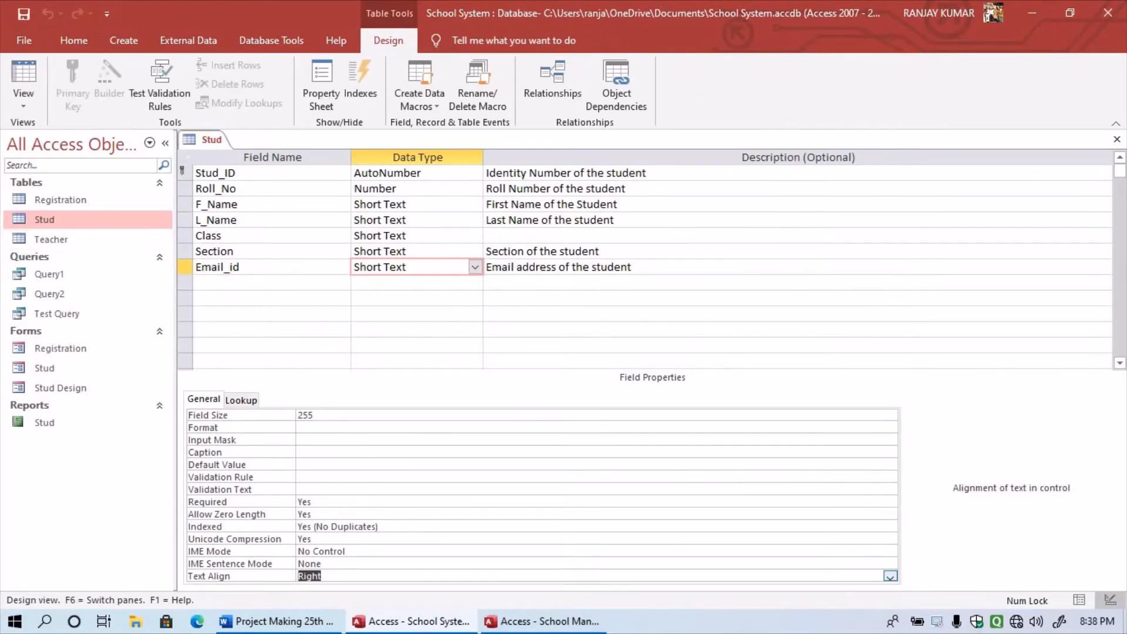
click(890, 576)
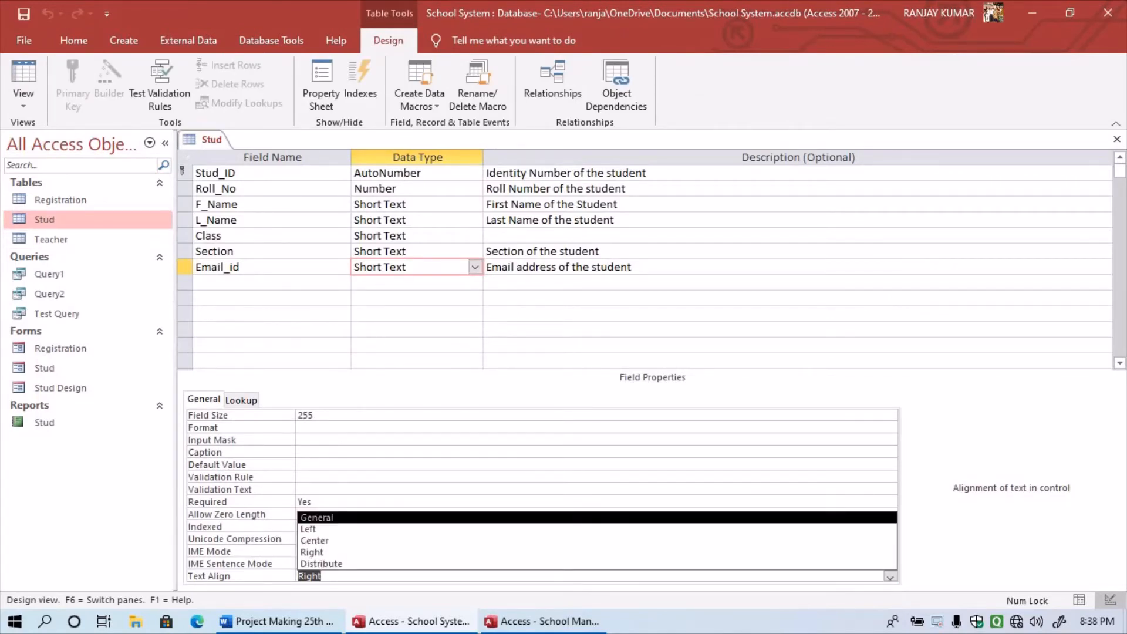
key(Return)
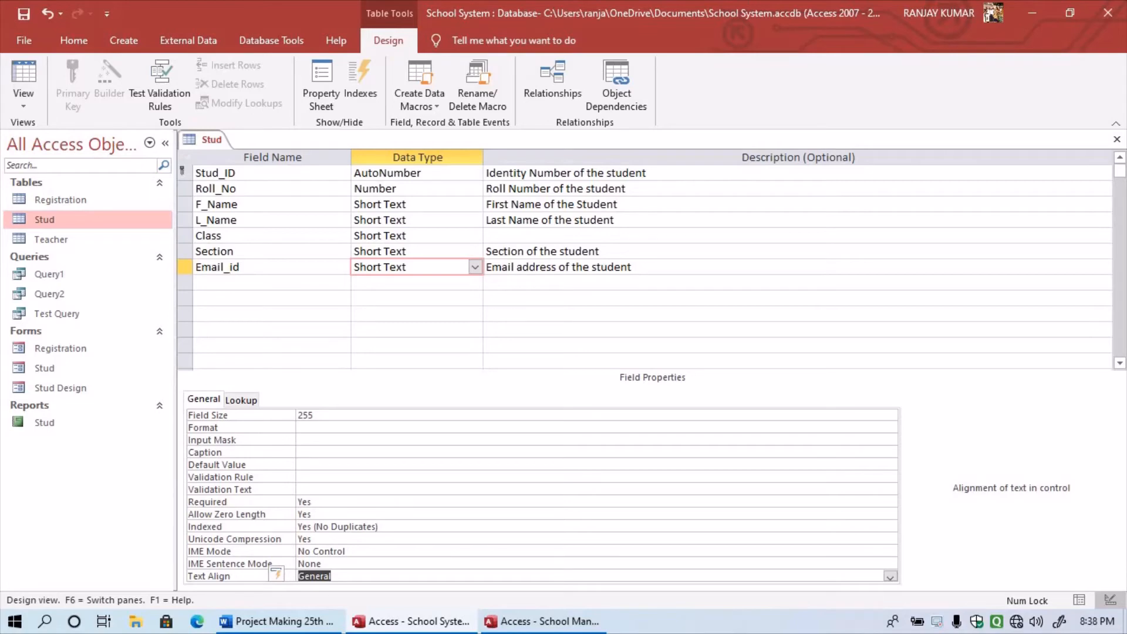
- Step through Email_id's Required, Default Value and Validation Text properties, then bring up the Stud table's options
click(303, 501)
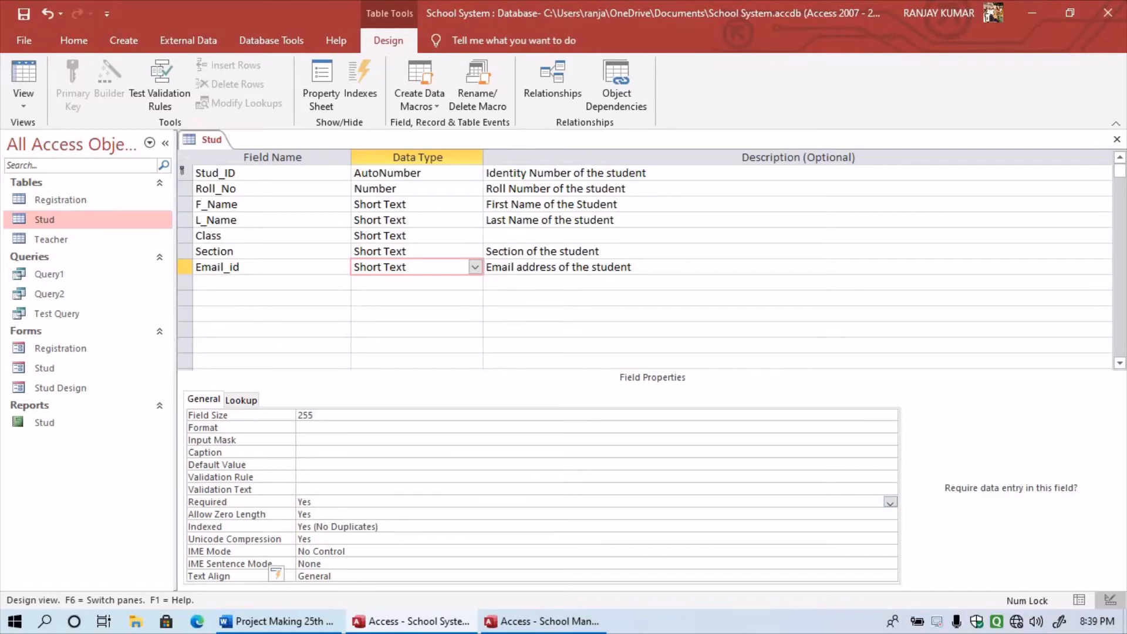
click(307, 465)
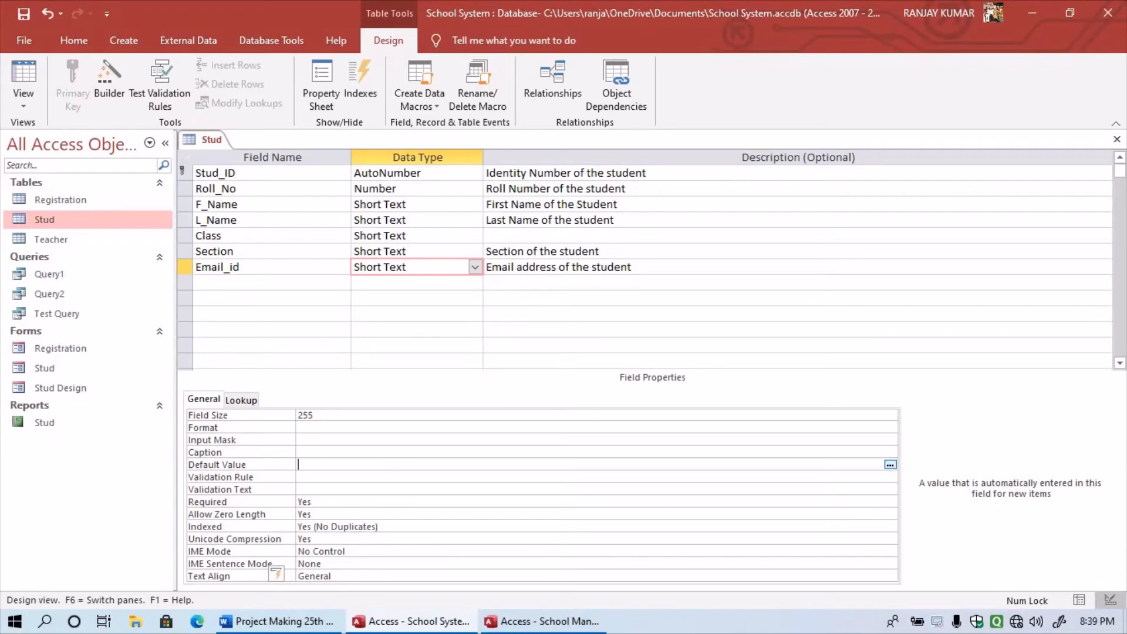
click(300, 490)
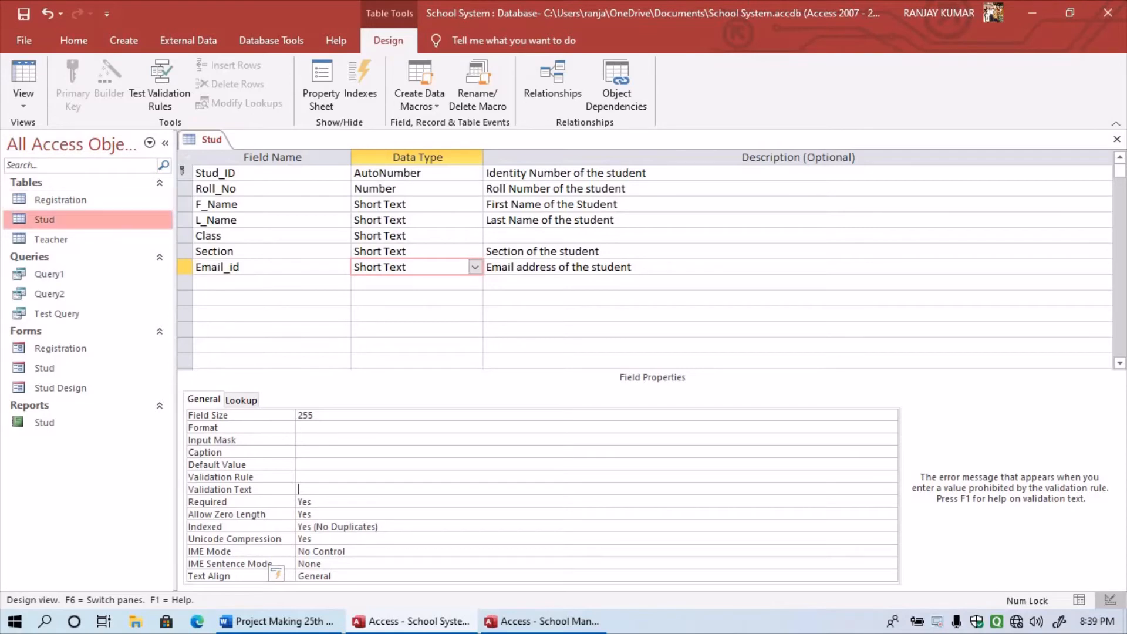
right_click(96, 216)
- Save and open the Stud table, then switch it back to Design View
click(134, 224)
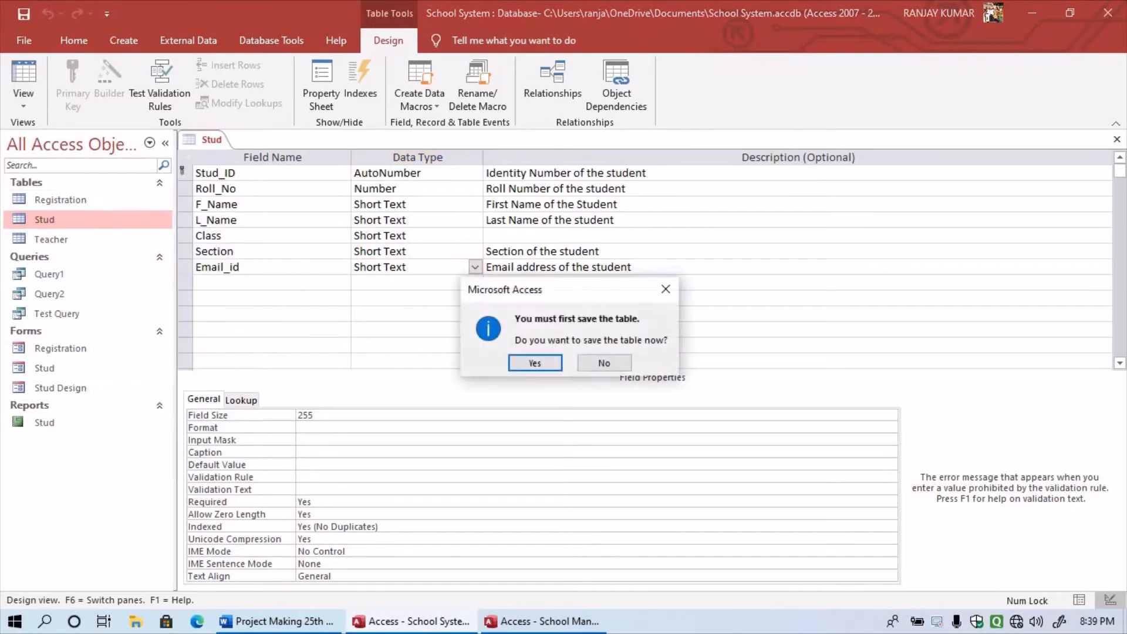
click(535, 363)
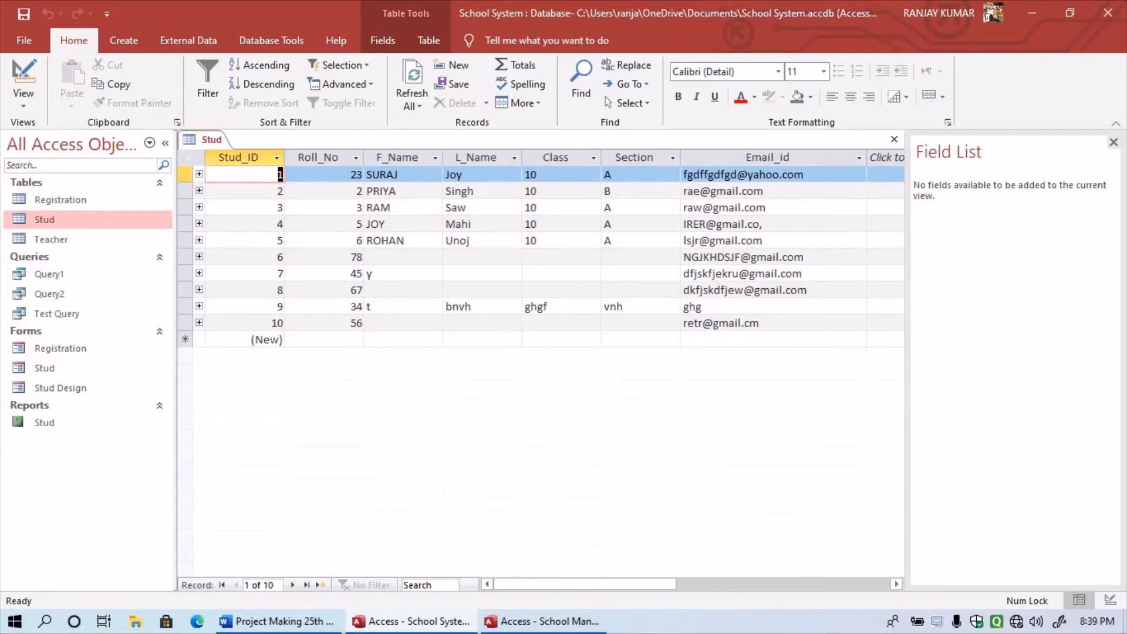
right_click(85, 221)
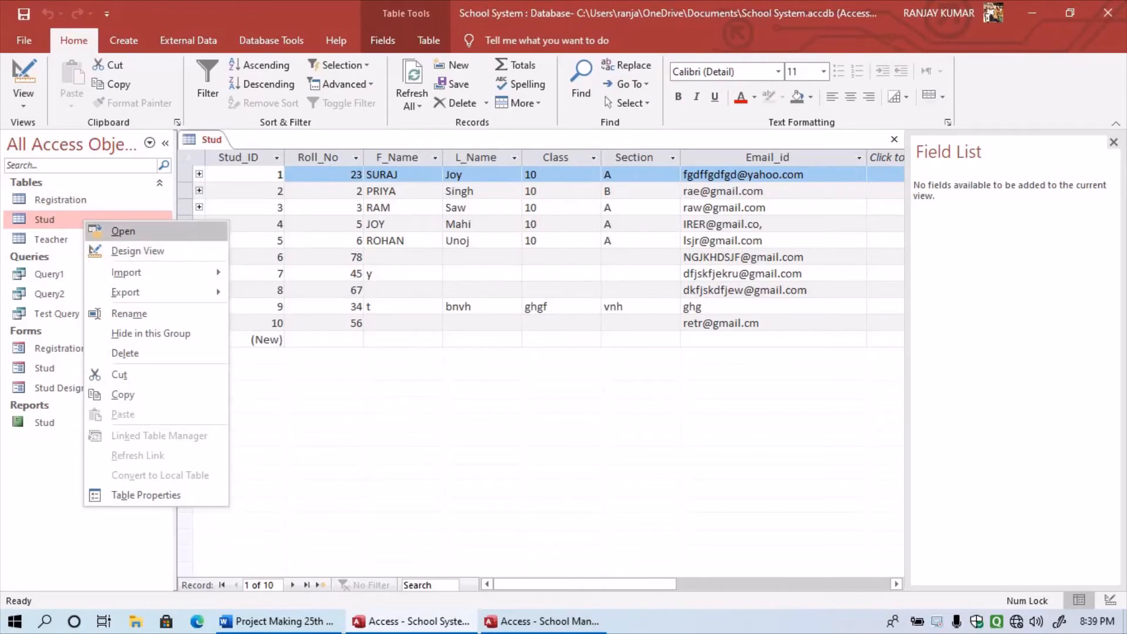
click(138, 252)
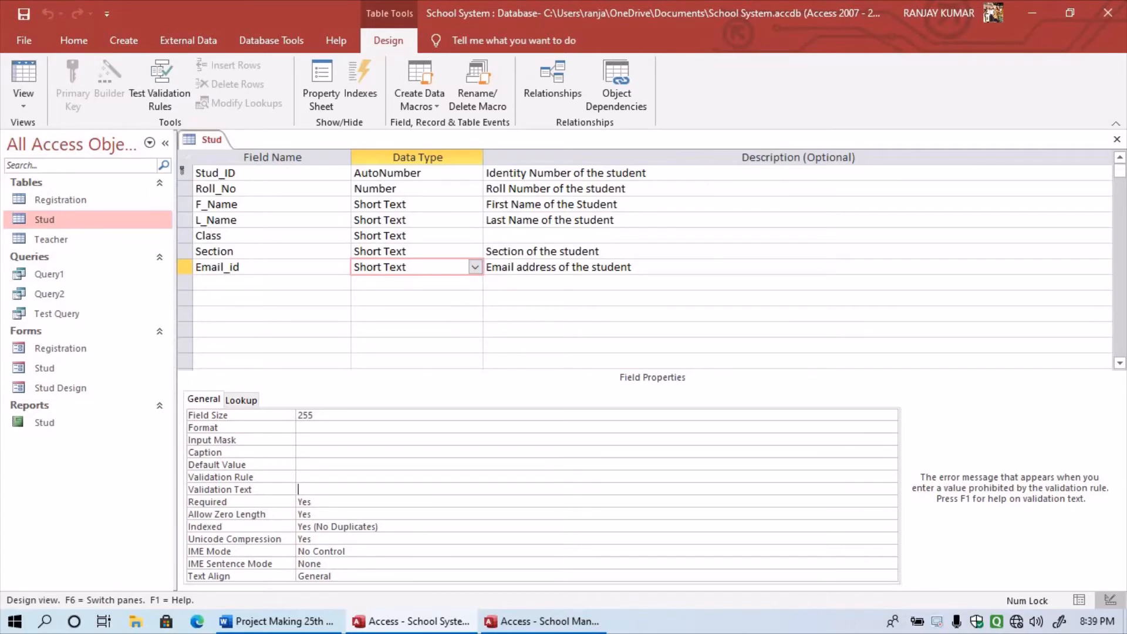
- Select the Stud_ID description text, then bring the Word report to the front
click(487, 173)
mouse_move(486, 172)
mouse_down()
mouse_move(647, 173)
mouse_move(486, 188)
mouse_up()
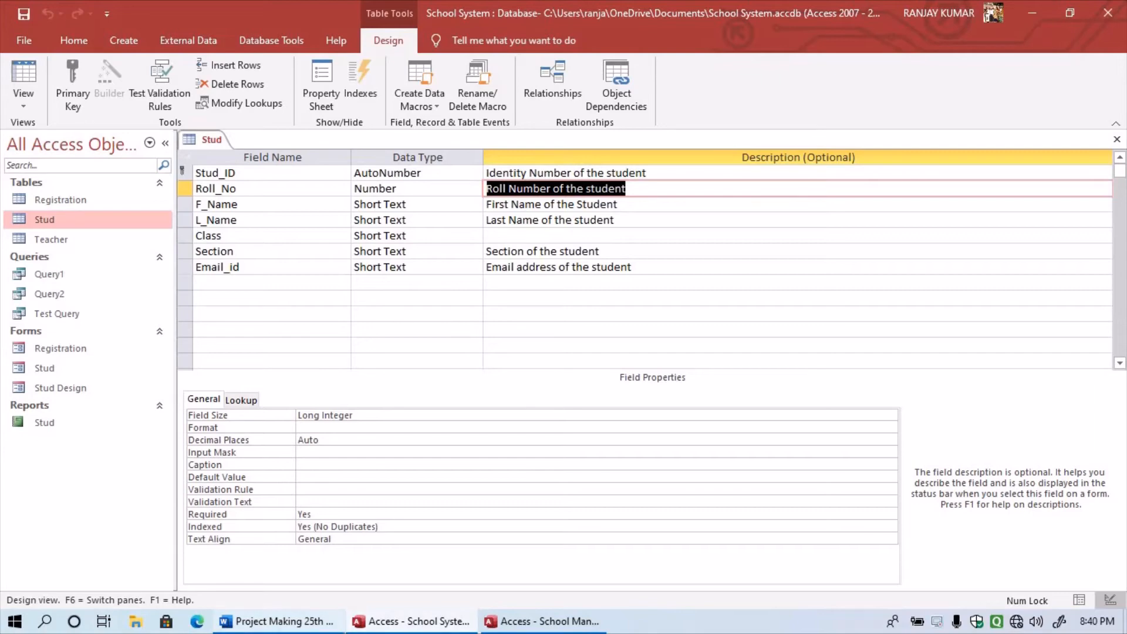
click(276, 621)
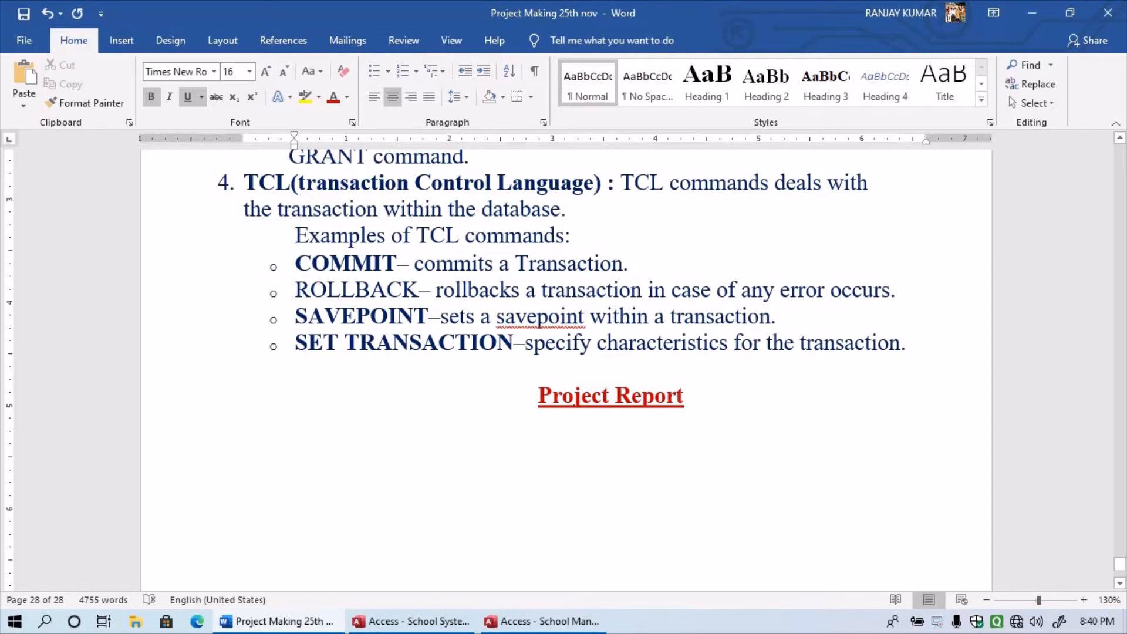
- Save the report and paste the Access screenshot below the Project Report heading
key(F12)
key(Escape)
key(ctrl+s)
key(ctrl+v)
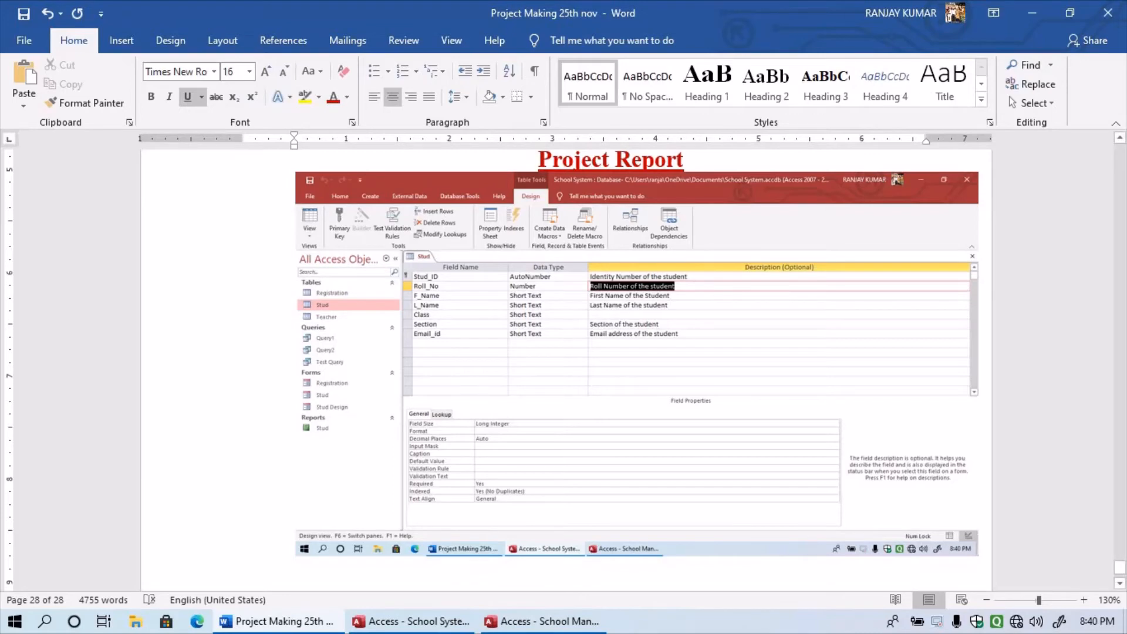
- Left-align the pasted screenshot and review its layout and picture formatting options
click(637, 364)
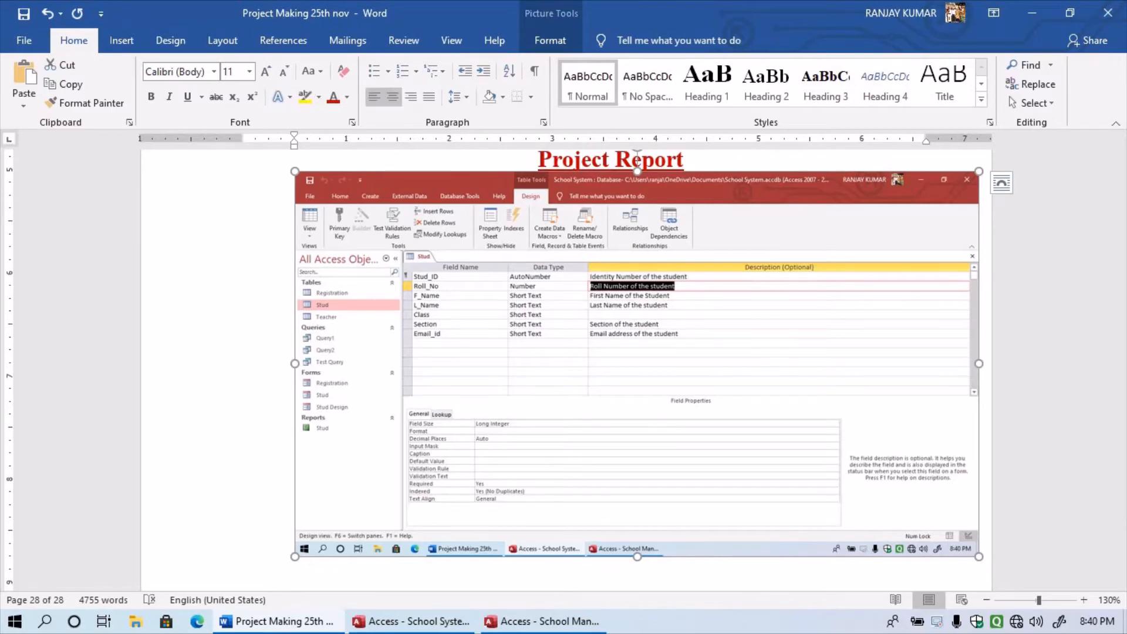
click(374, 97)
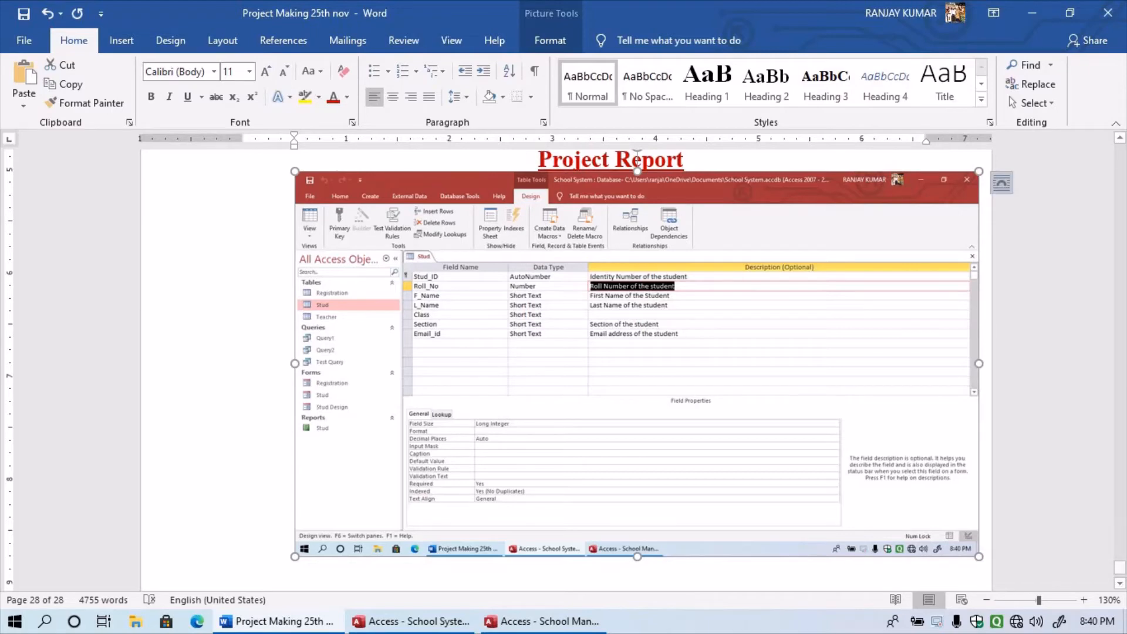
click(1001, 183)
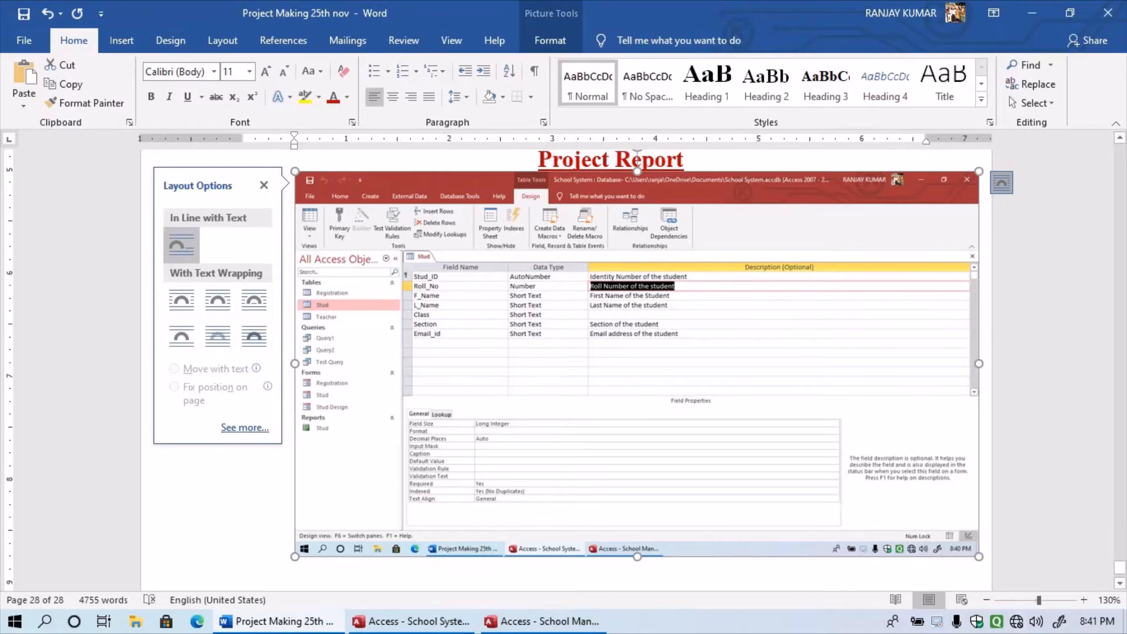
click(264, 185)
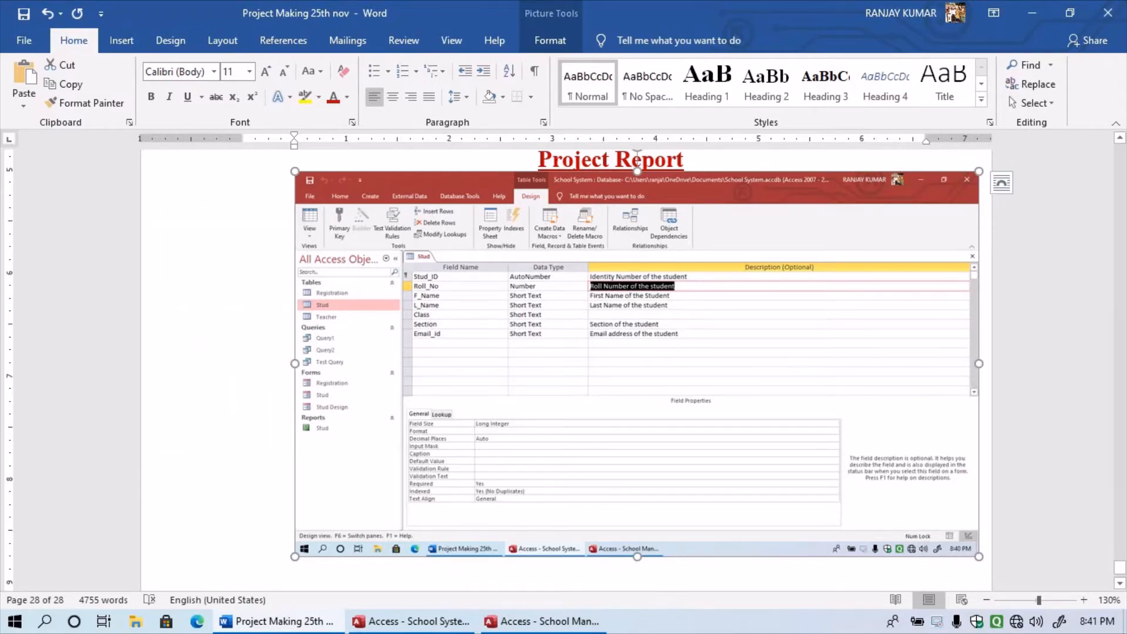
click(550, 41)
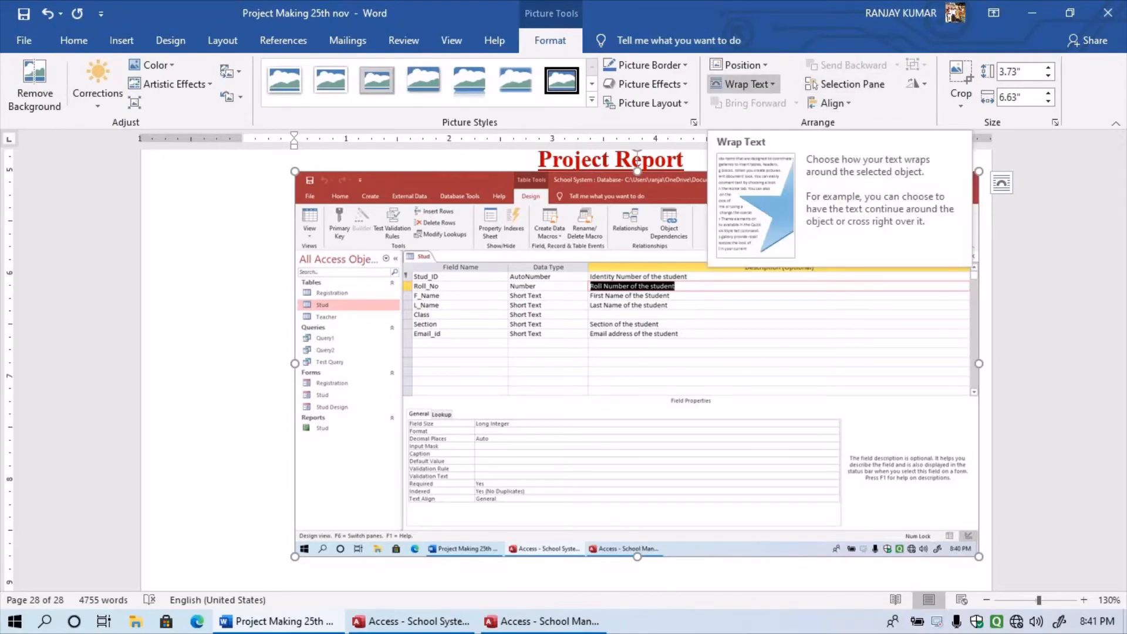
- Make the screenshot float, move it below the heading and stretch it slightly wider
click(744, 84)
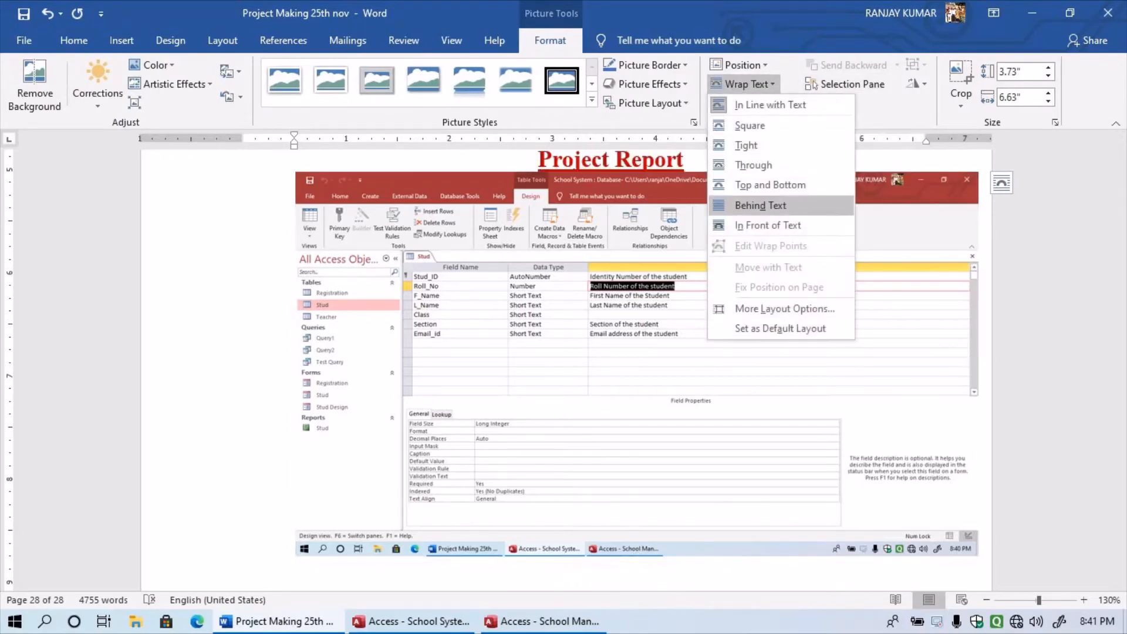
click(754, 165)
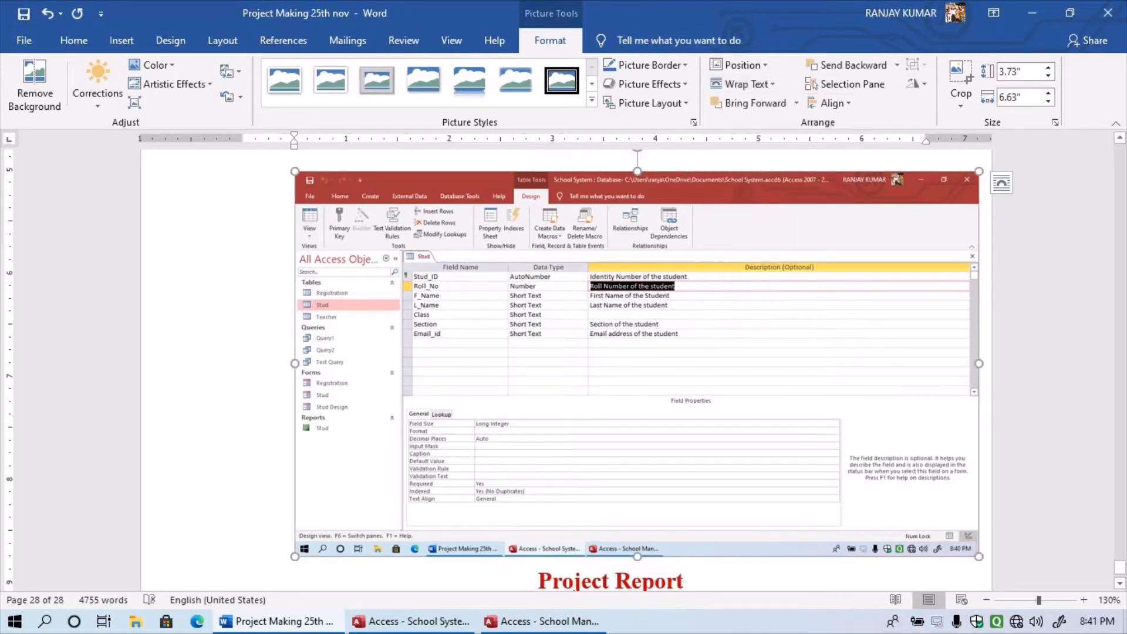
drag(637, 328, 546, 371)
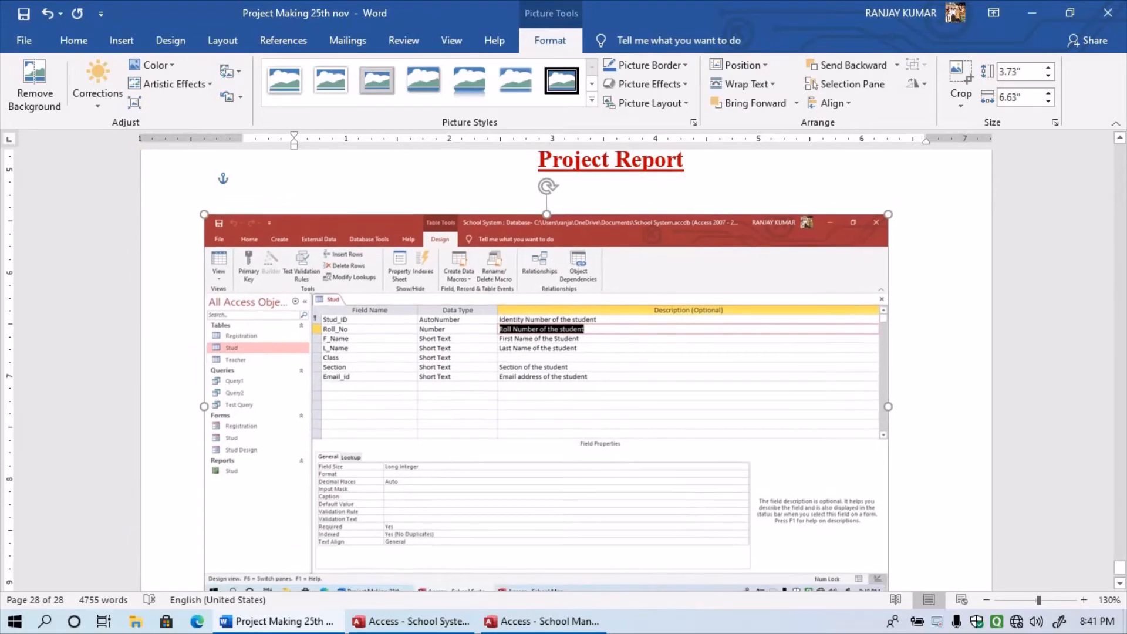
scroll(546, 371, down, 2)
scroll(546, 371, down, 1)
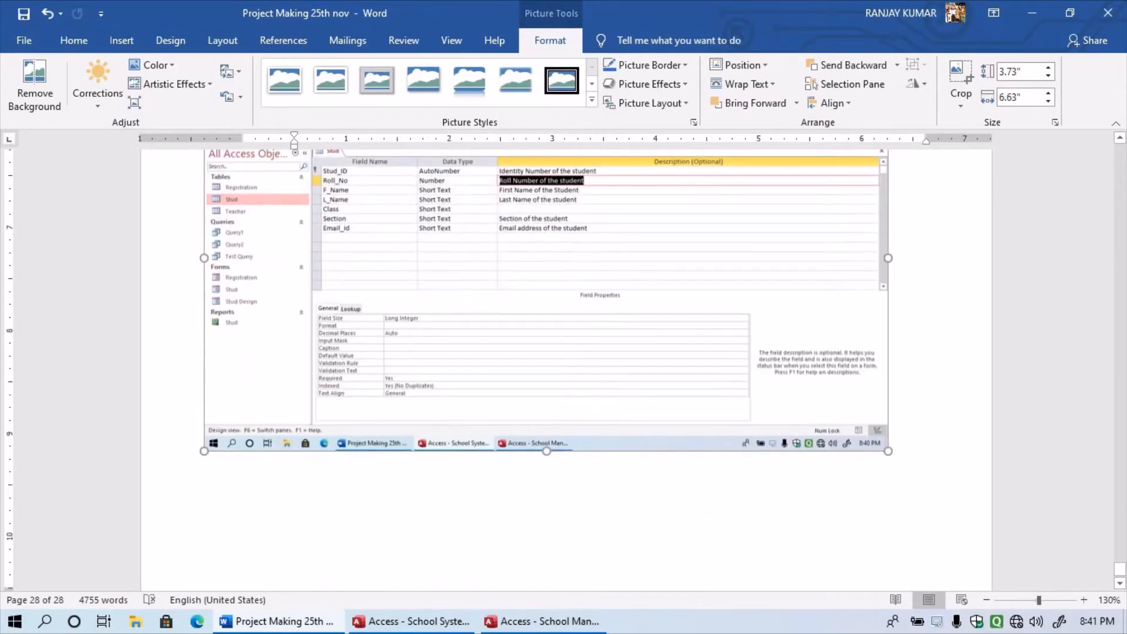
drag(888, 258, 927, 259)
click(646, 505)
scroll(646, 505, up, 4)
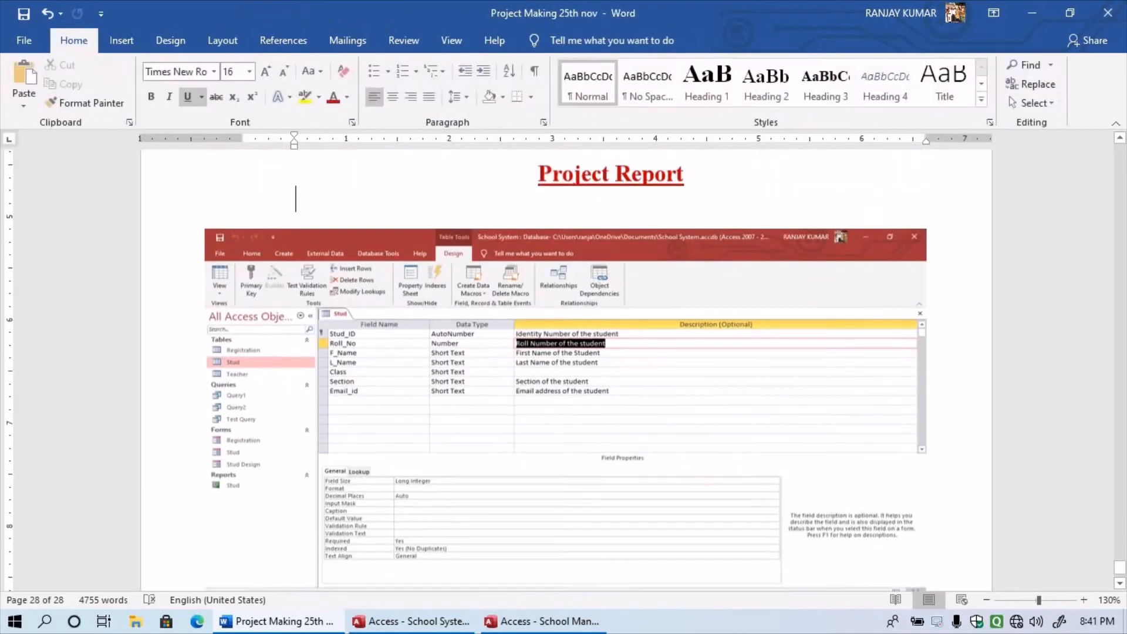
scroll(646, 505, down, 3)
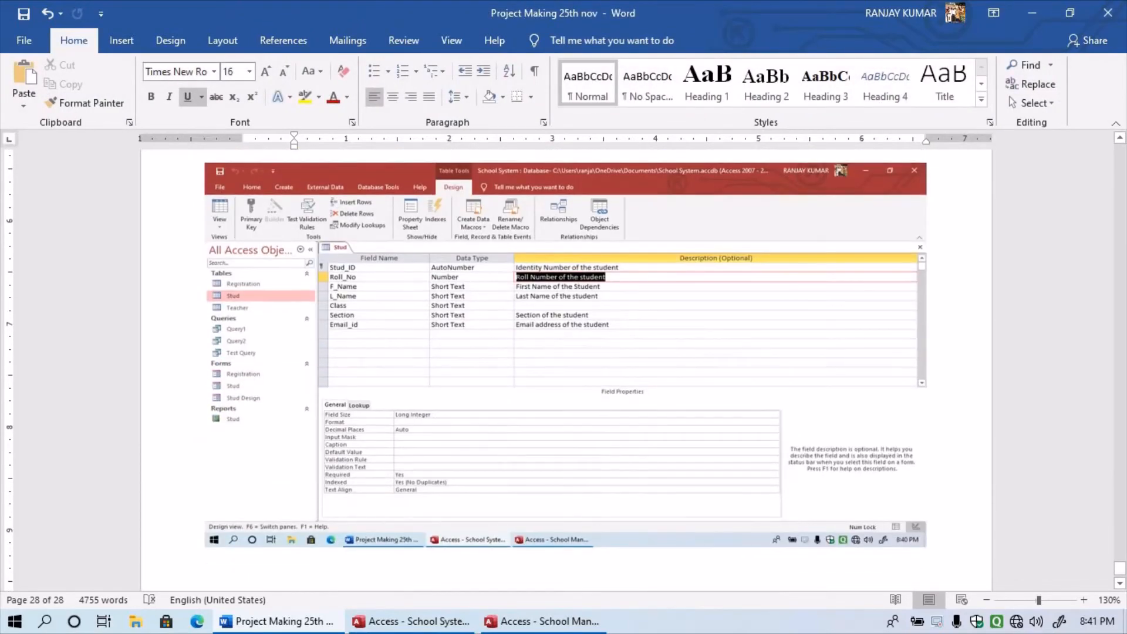
scroll(565, 369, up, 2)
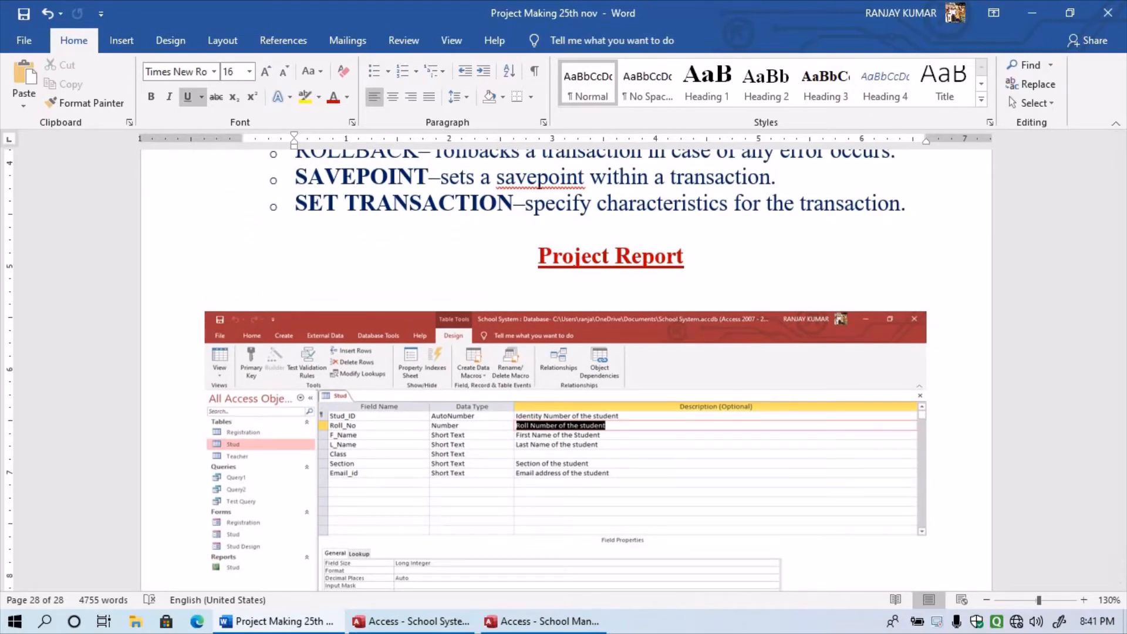
- Type the caption 'Student Table in Design View' above the screenshot, with a blank line before it
text(Student)
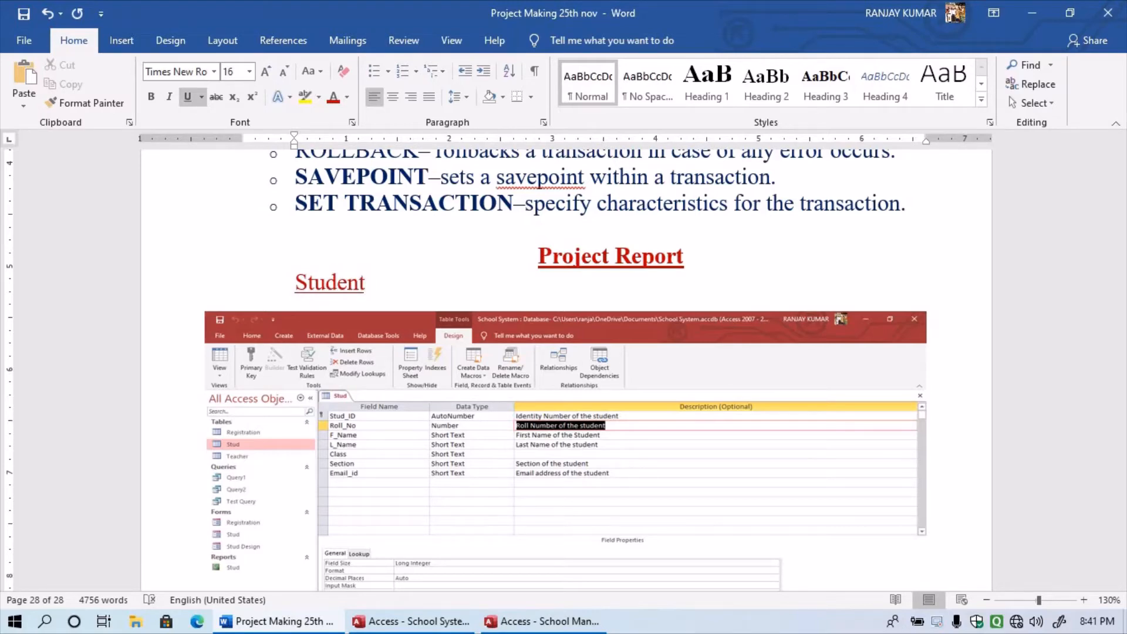
text( Table in)
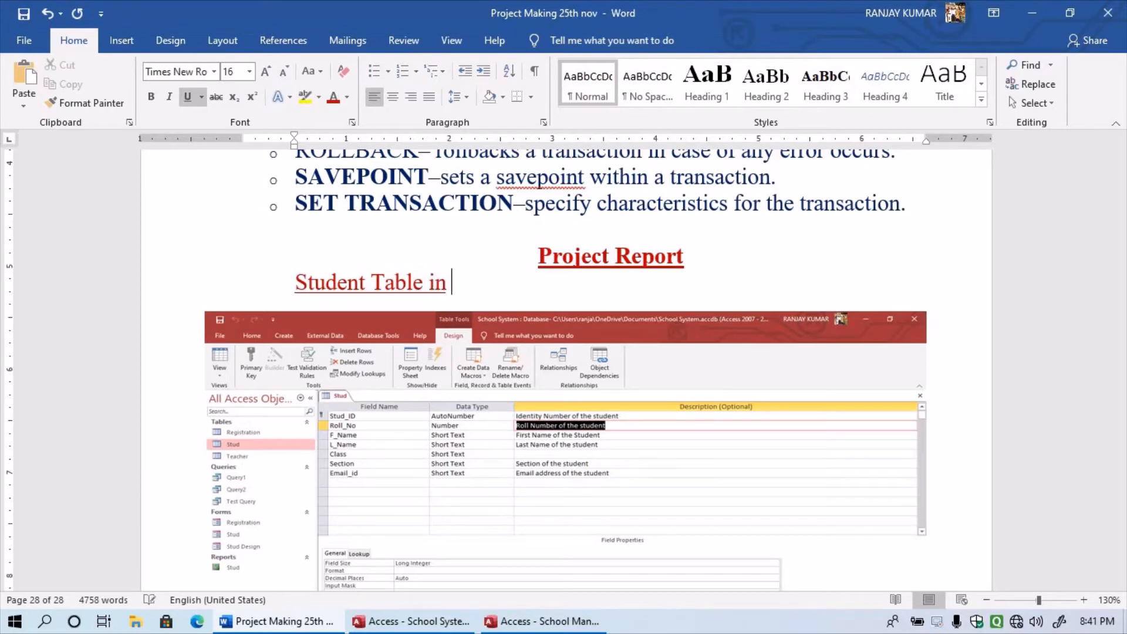
text( Design)
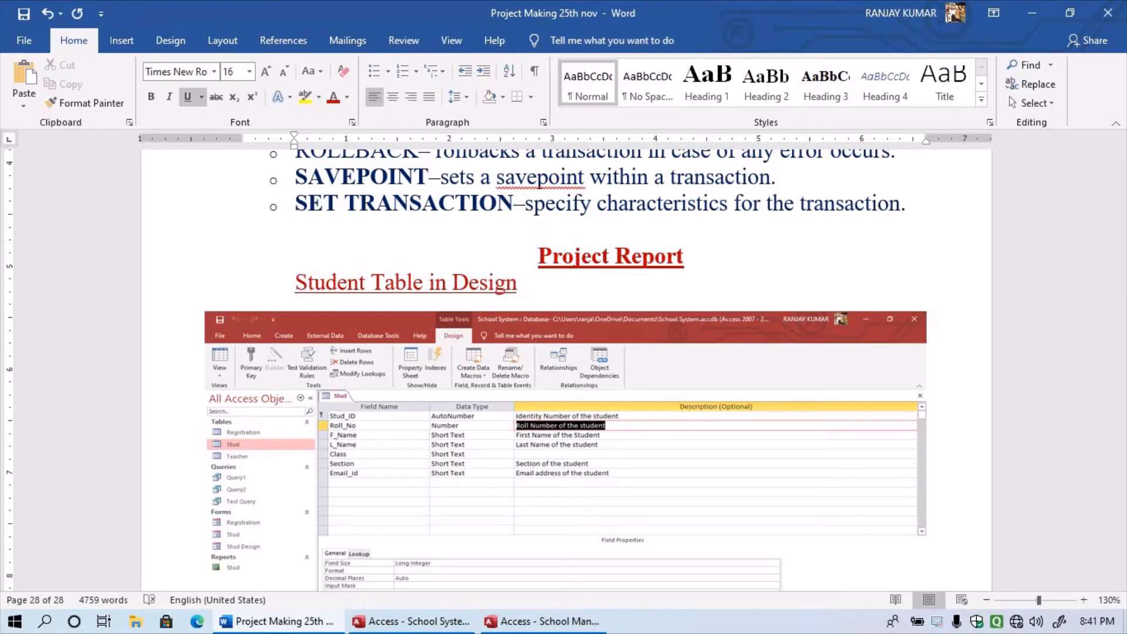
text( View)
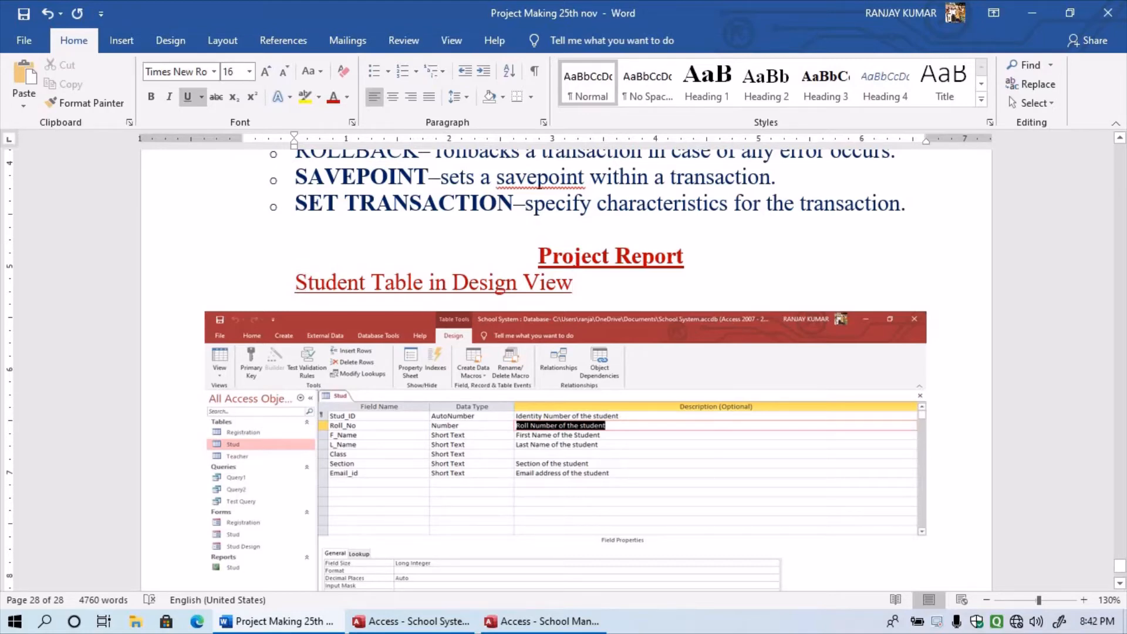
scroll(564, 370, down, 3)
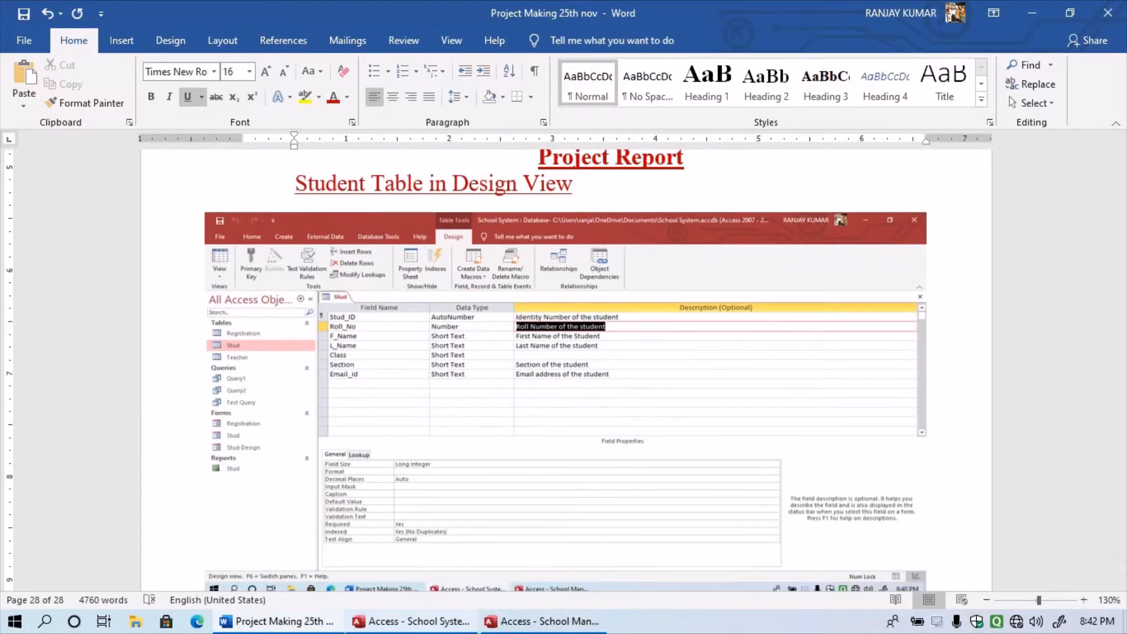
key(alt+Tab)
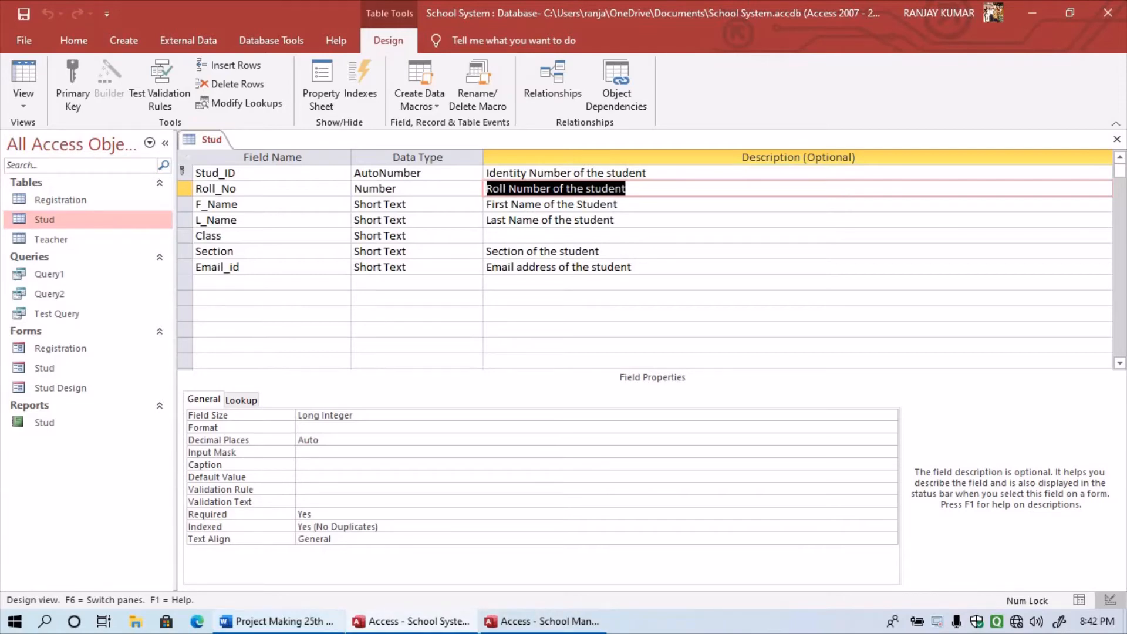
key(alt+Tab)
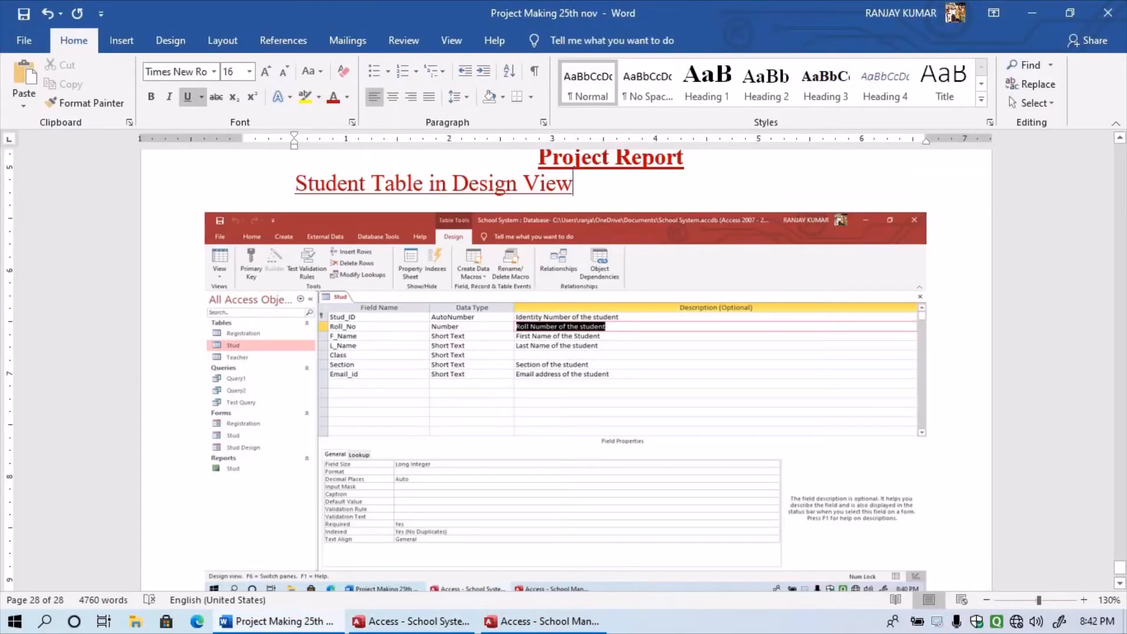
scroll(564, 370, down, 3)
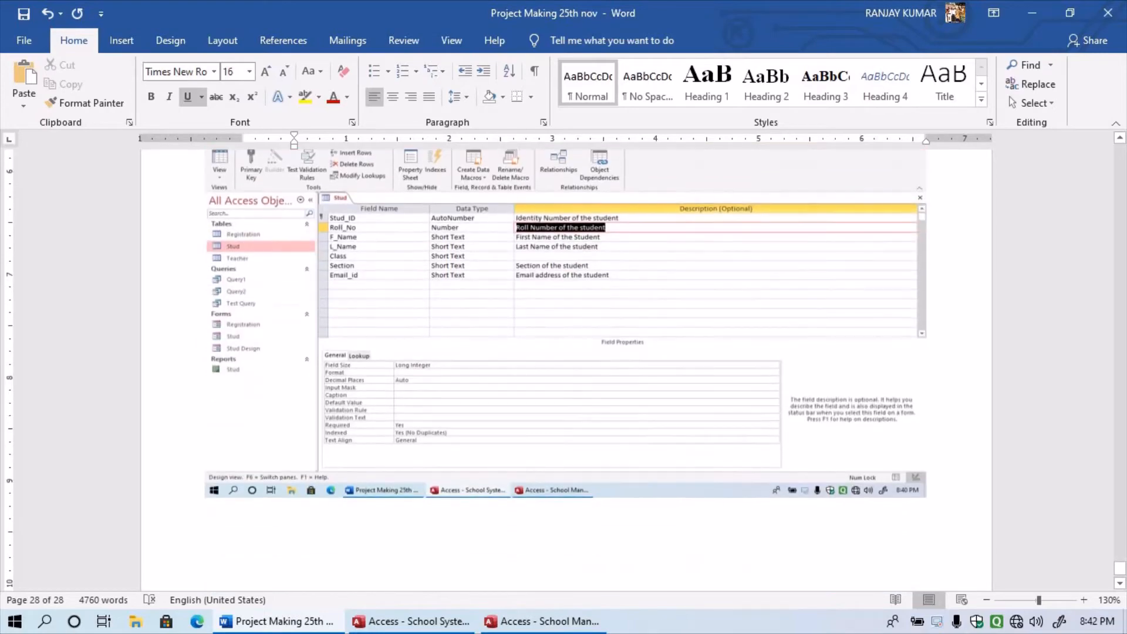
scroll(563, 370, up, 3)
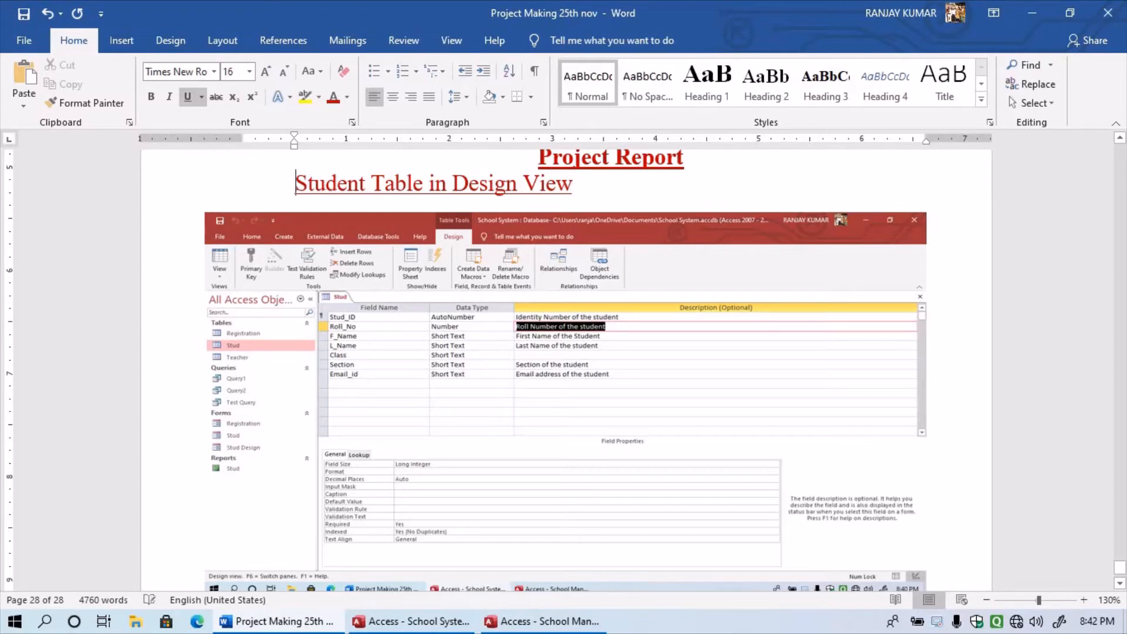
key(Return)
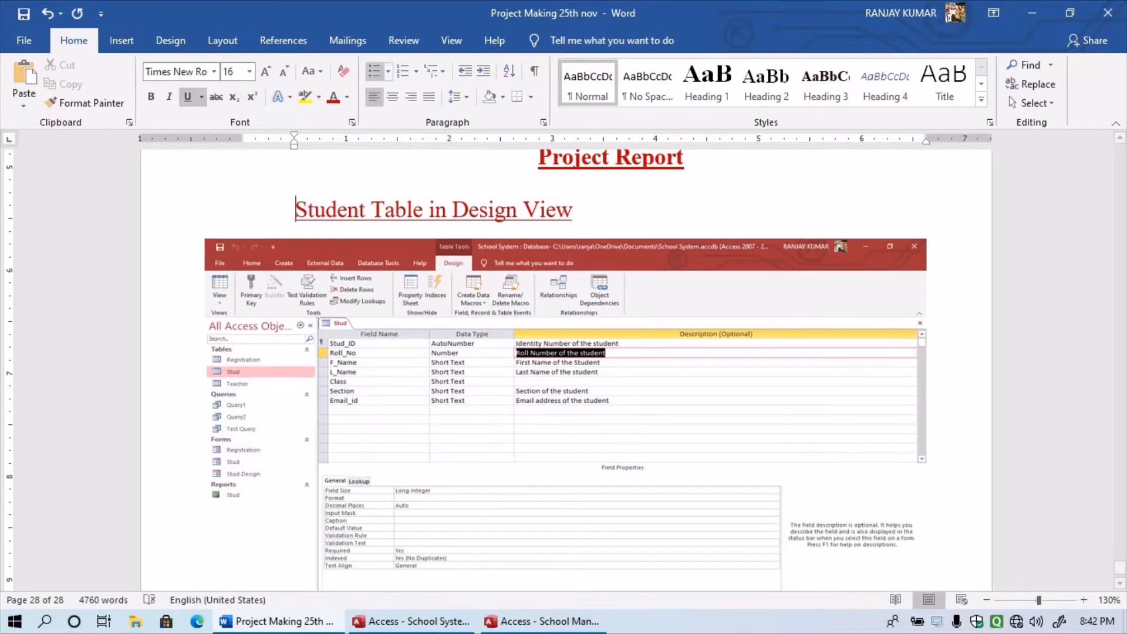
scroll(566, 370, down, 1)
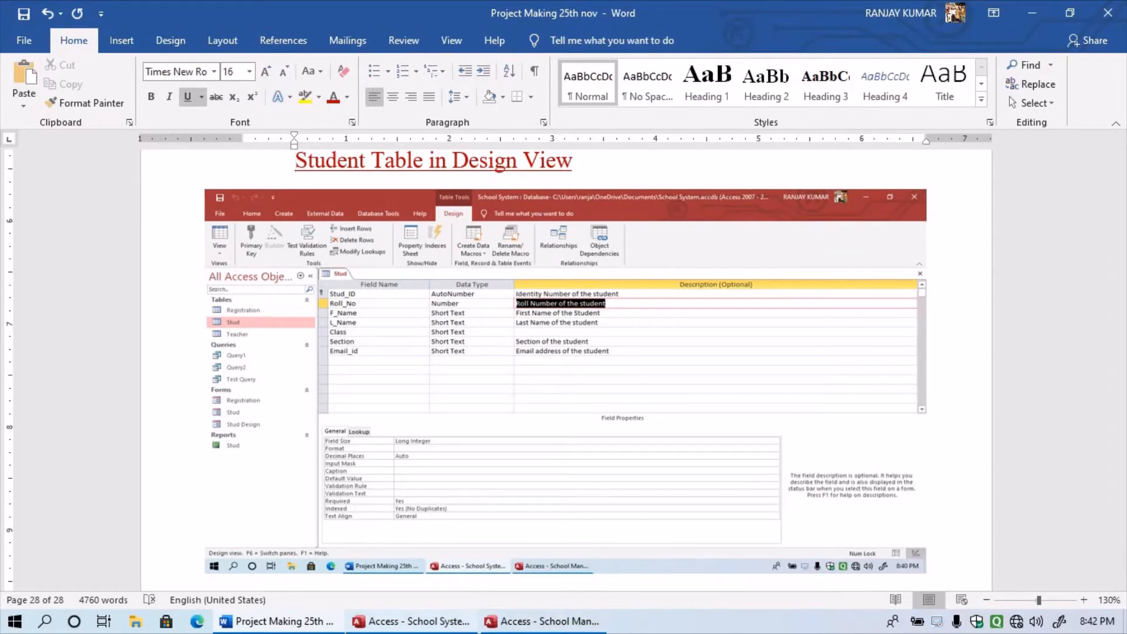
- Return to Access and select the Registration, Stud and Teacher tables in the navigation pane
click(412, 621)
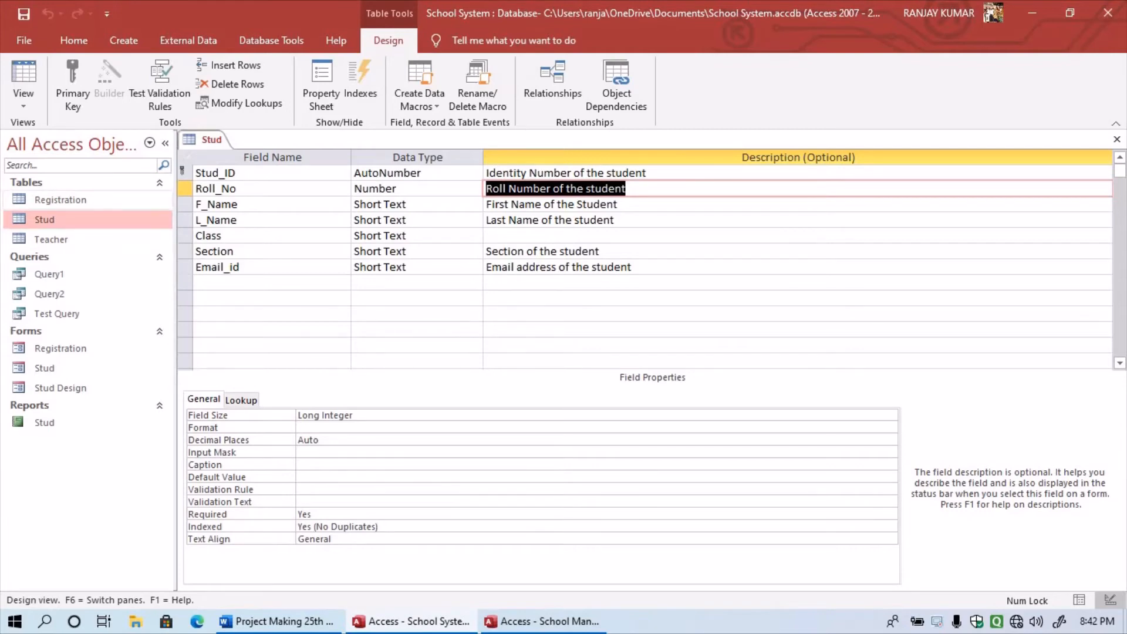
click(61, 201)
click(53, 219)
click(53, 239)
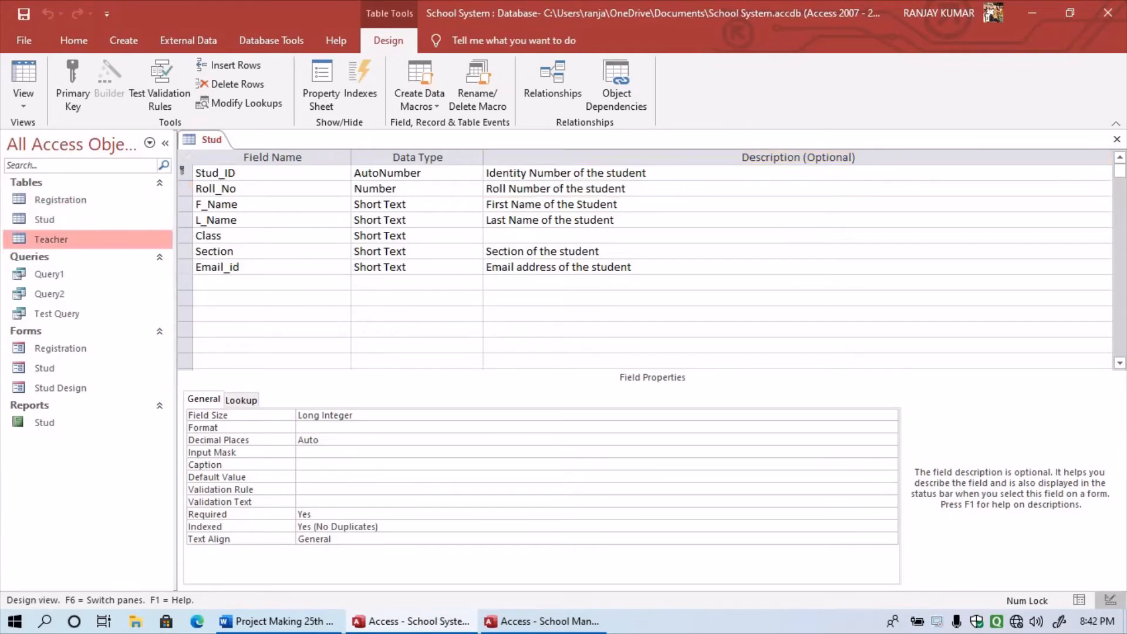
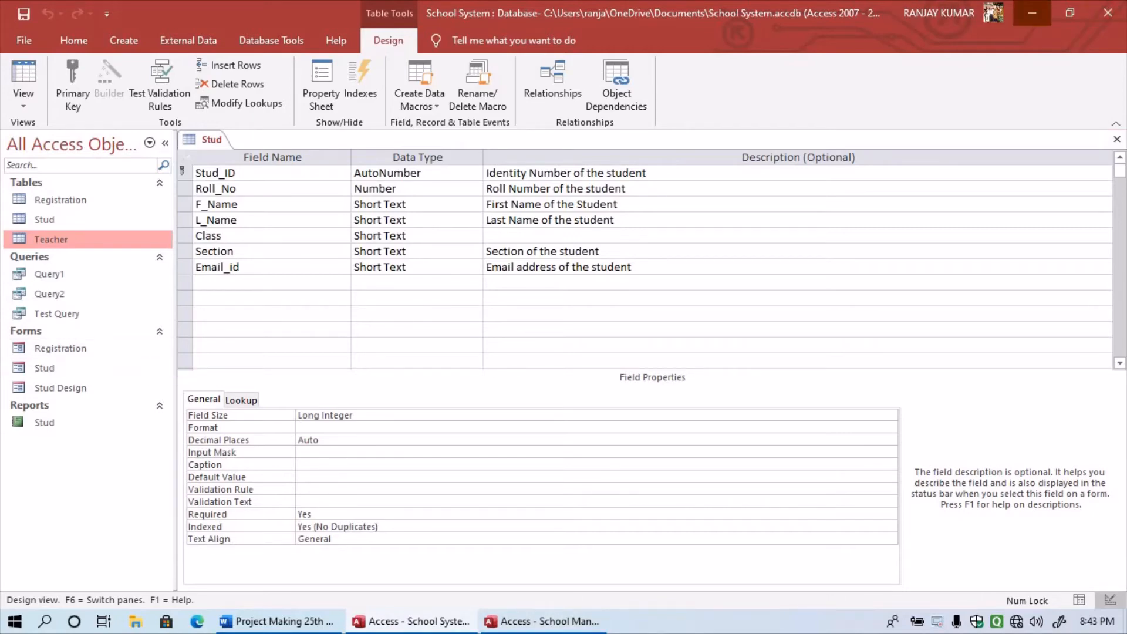
- Minimize the School System Access window, the Word report and the School Management System Access window
click(1033, 13)
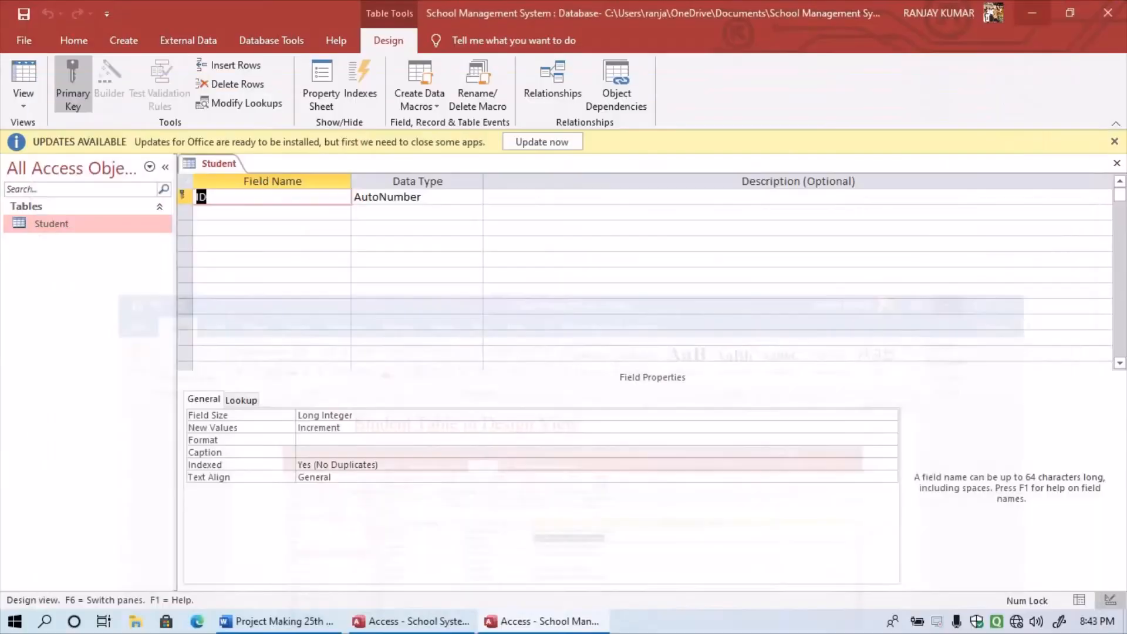
click(1032, 12)
click(1032, 13)
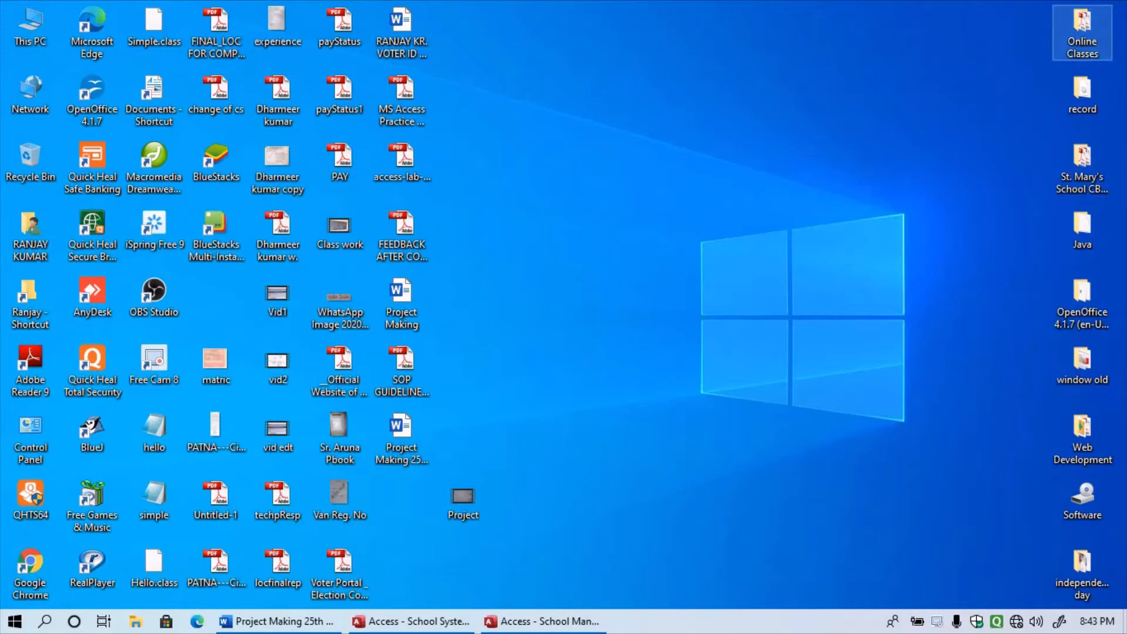
- Open the Online Classes folder full screen, then open its std.-10 folder and minimize it
double_click(1083, 32)
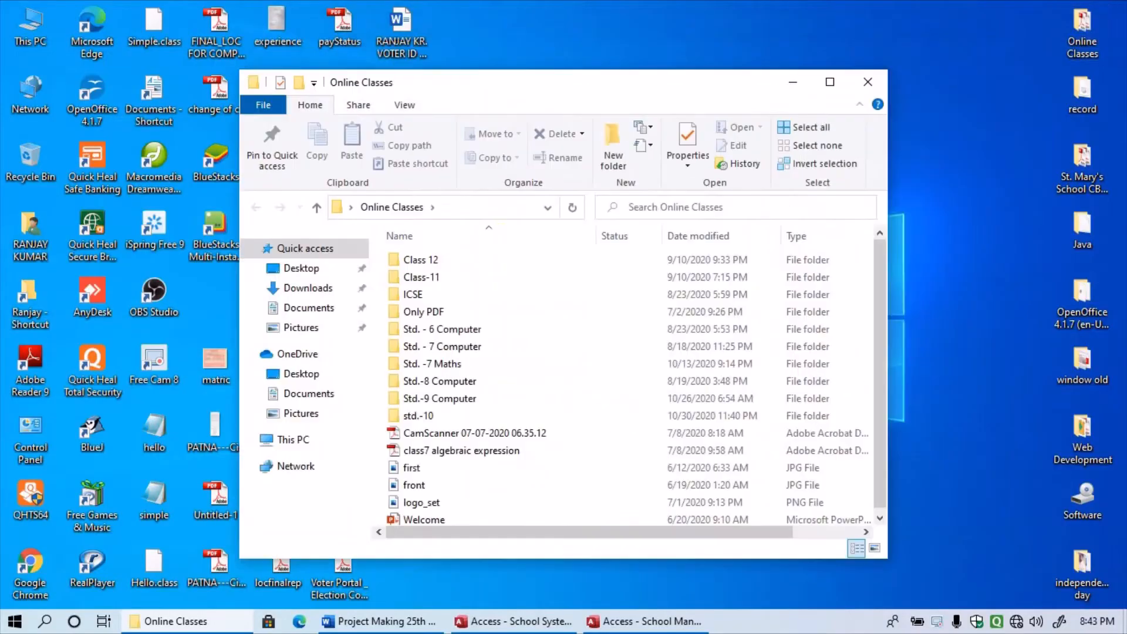
click(830, 81)
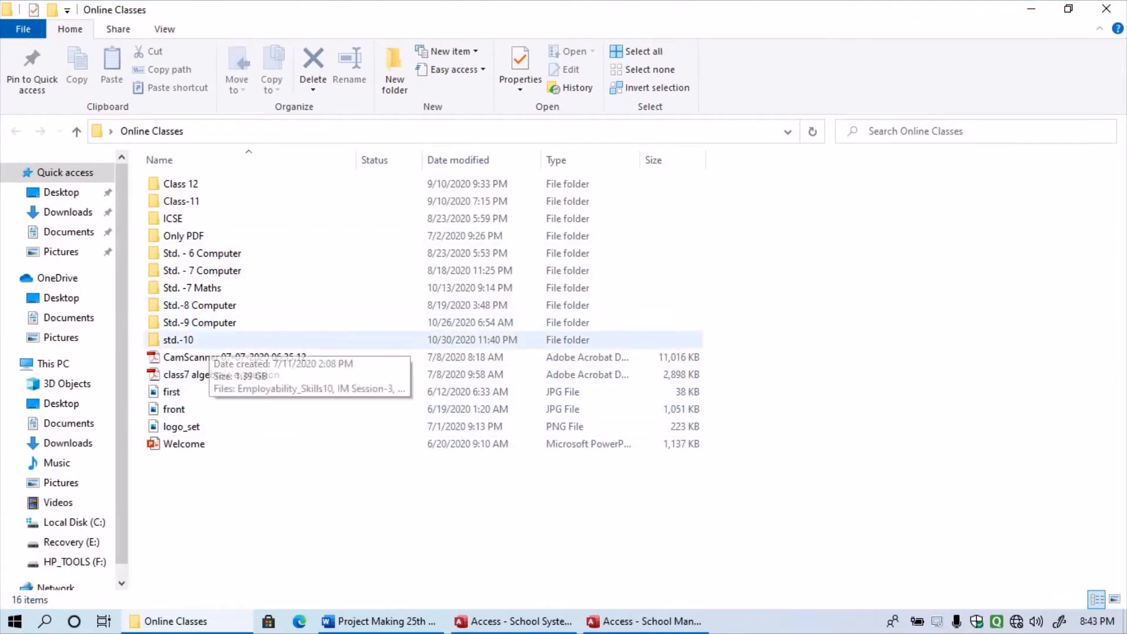
click(203, 339)
double_click(202, 340)
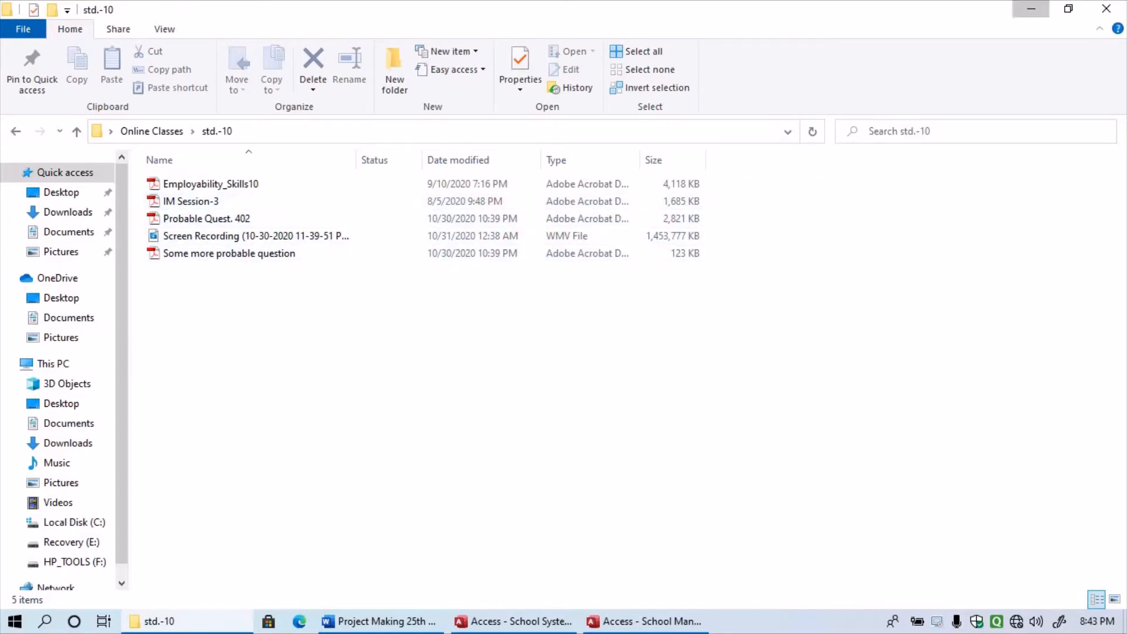
click(1031, 8)
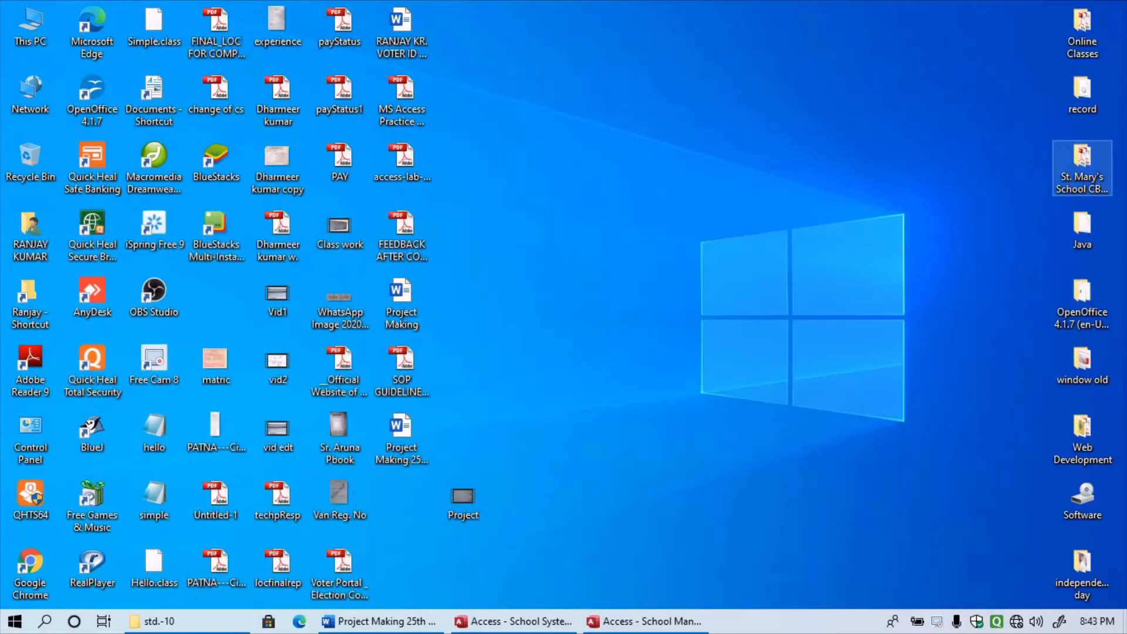
- Browse the St. Mary's CBSE Survey folder and This PC Documents, then bring back the Project Making 25th nov report
double_click(1082, 167)
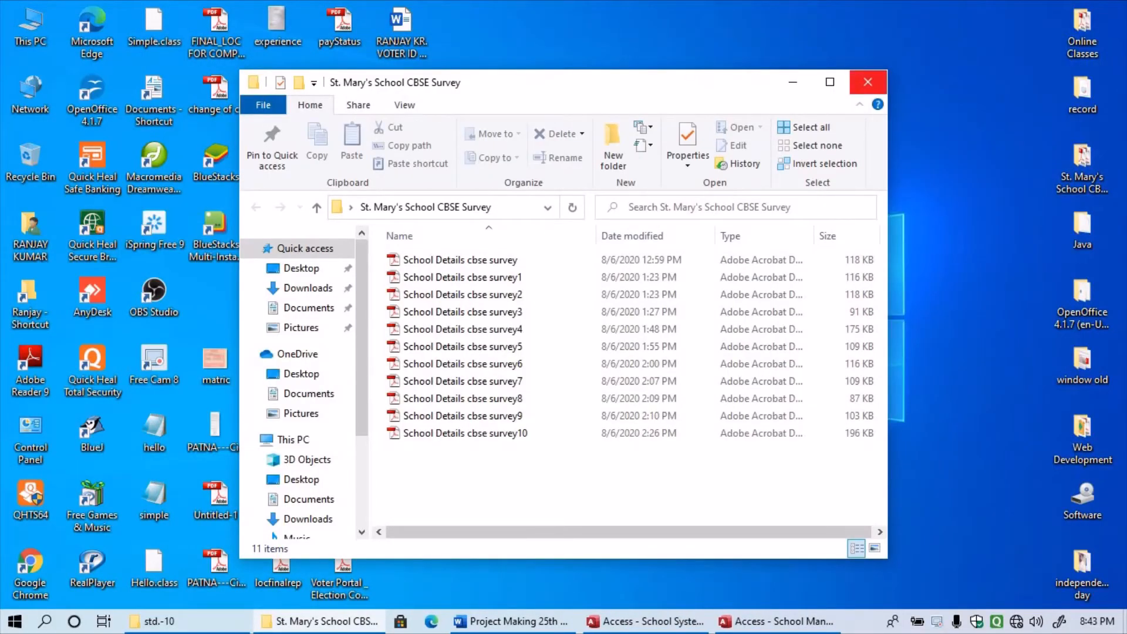
click(868, 82)
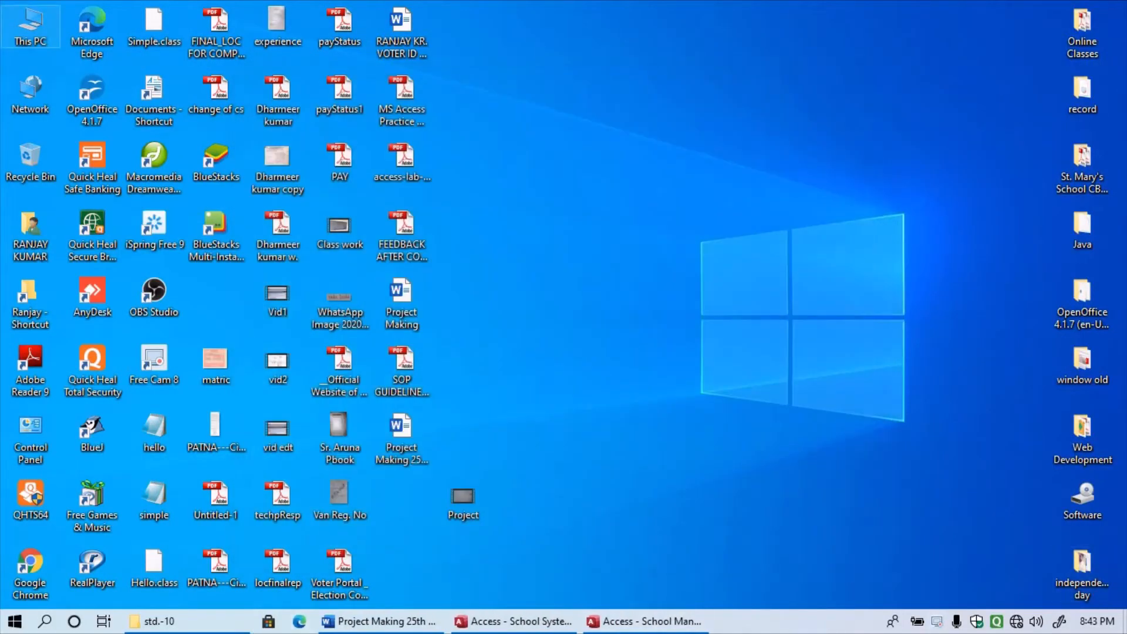
double_click(30, 29)
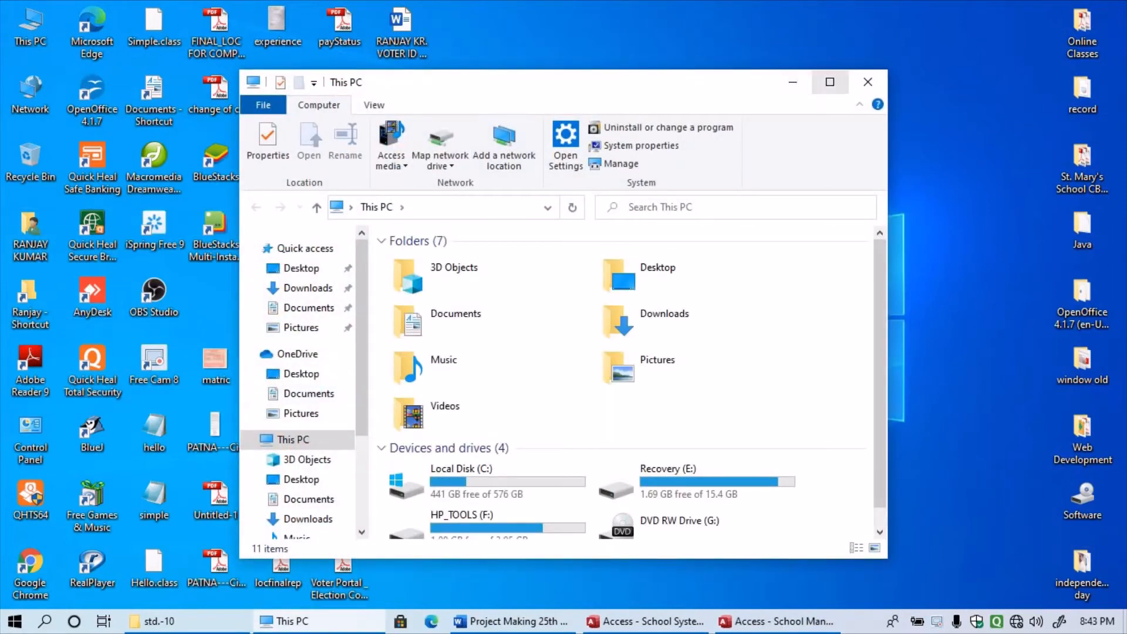
click(829, 82)
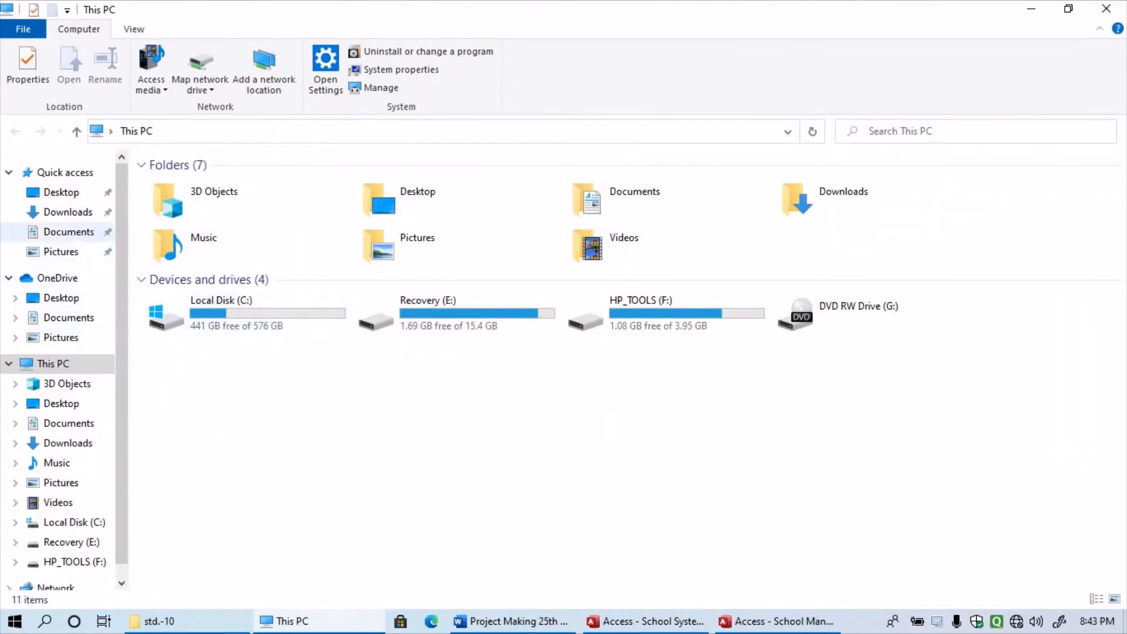
click(69, 232)
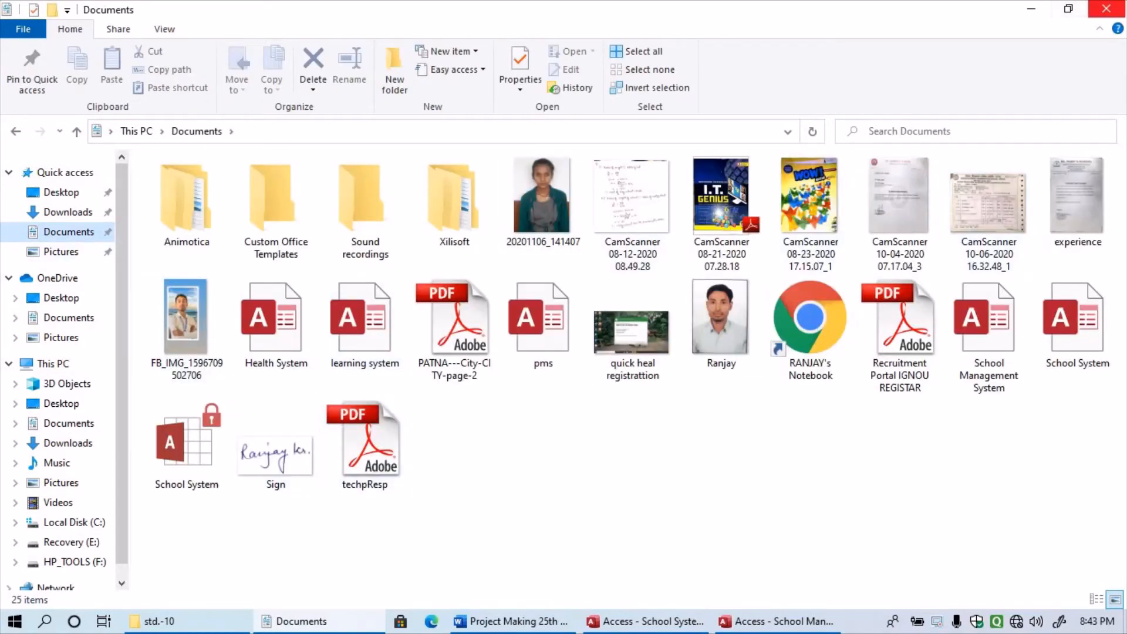
click(1106, 9)
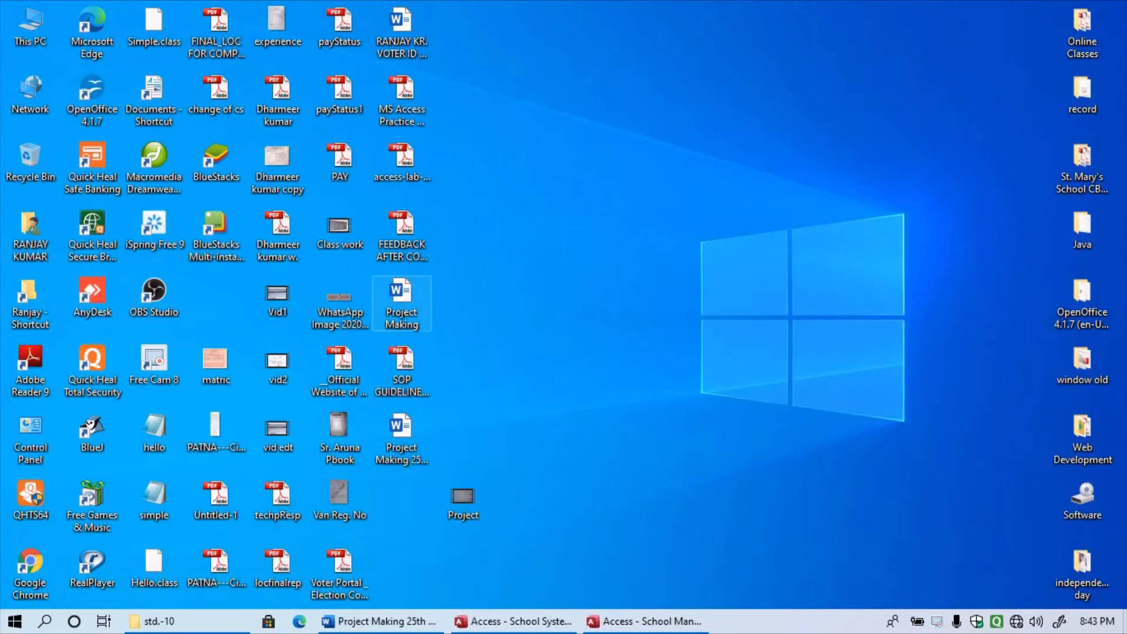
click(401, 303)
click(379, 621)
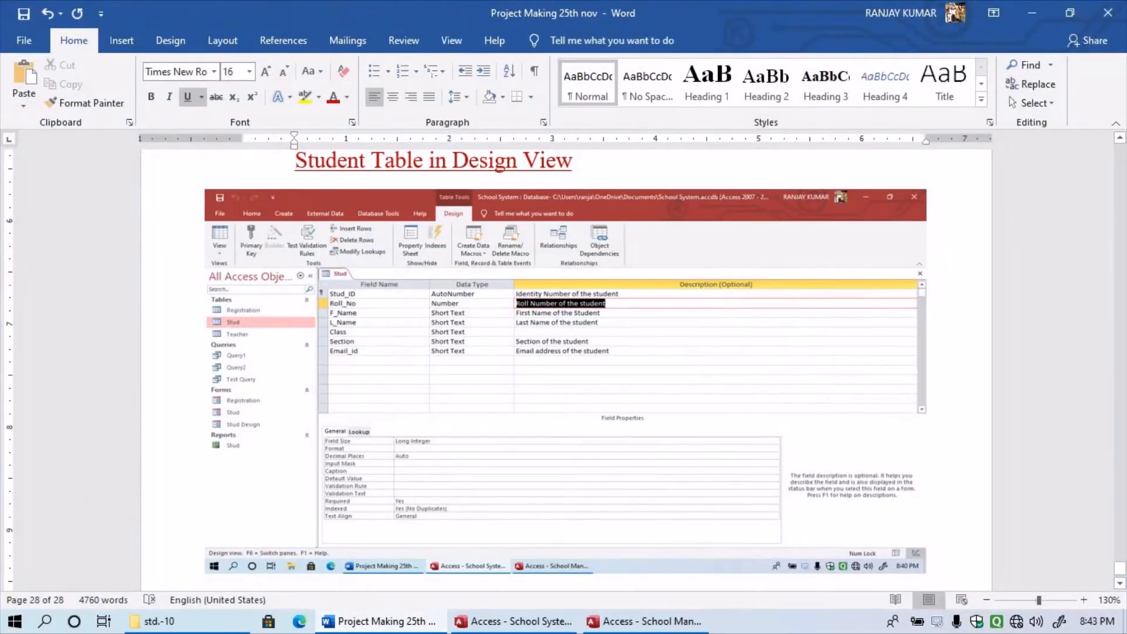
- Scroll up through the Word report, then minimize it to reveal the desktop
mouse_move(1120, 568)
mouse_down()
mouse_move(1120, 149)
mouse_move(1120, 568)
mouse_up()
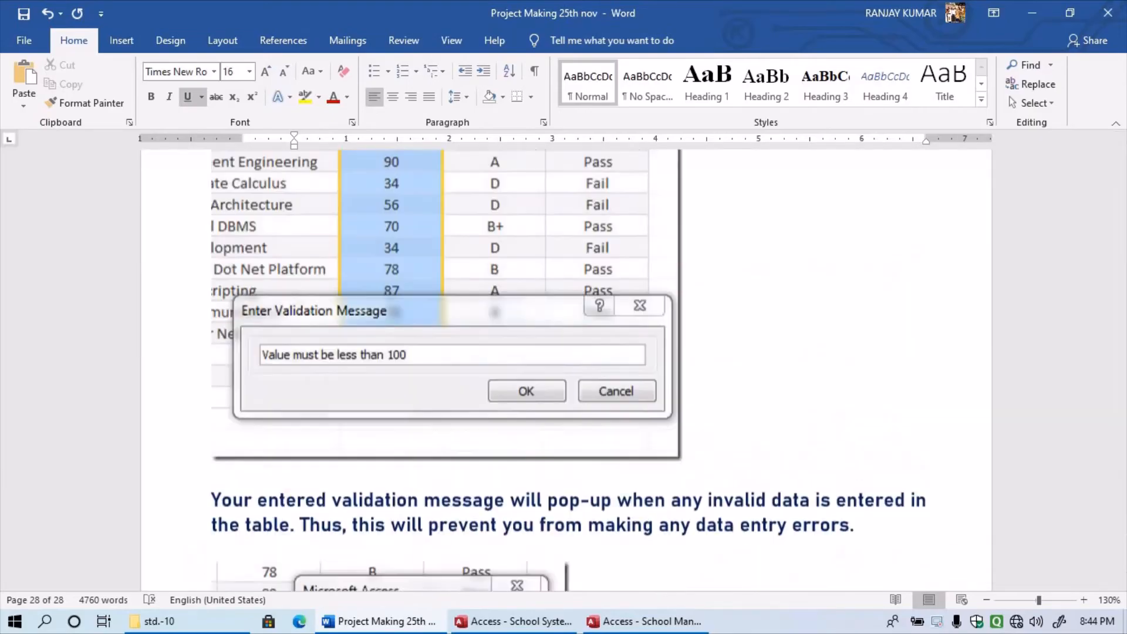
click(1032, 12)
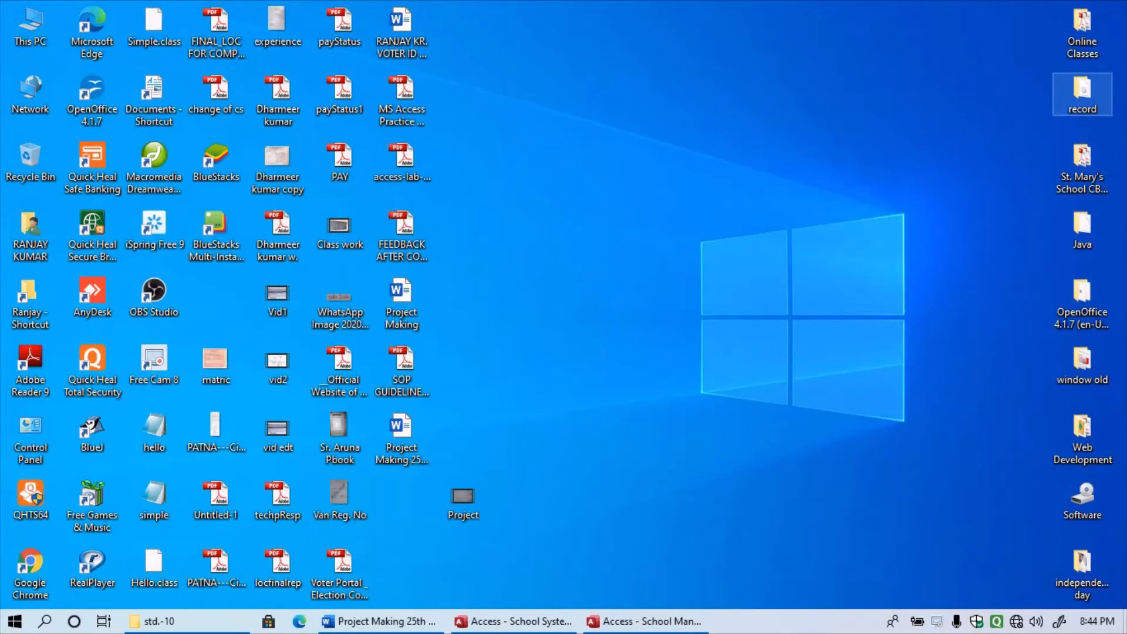
- Open the Online Classes folder full screen and switch to Quick access, listing frequent folders and recent files
double_click(1082, 91)
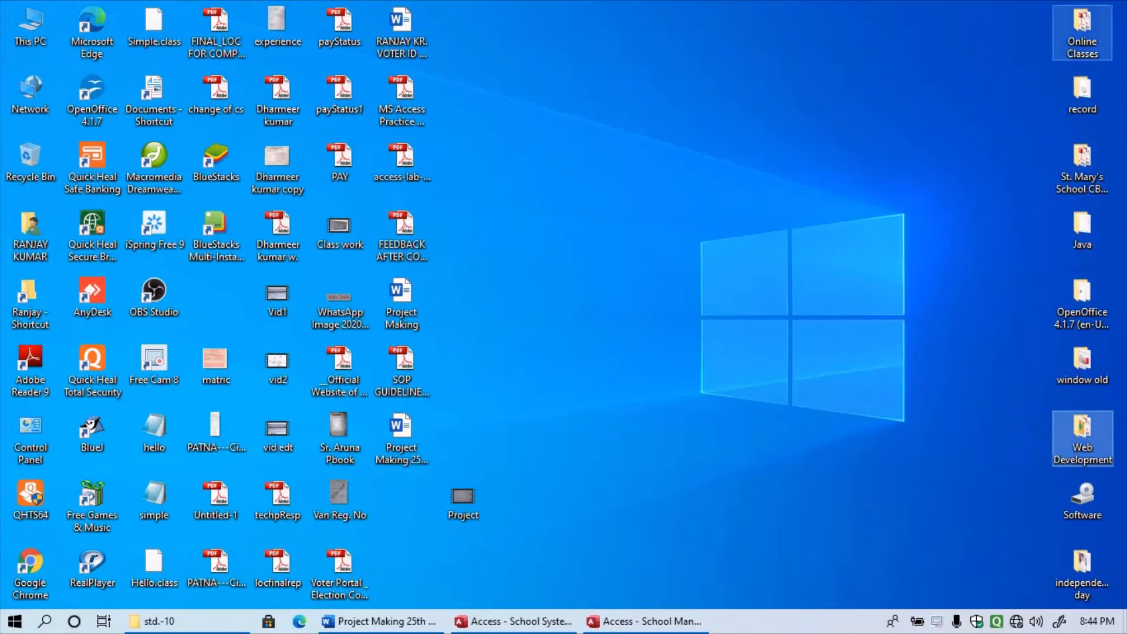
double_click(1082, 29)
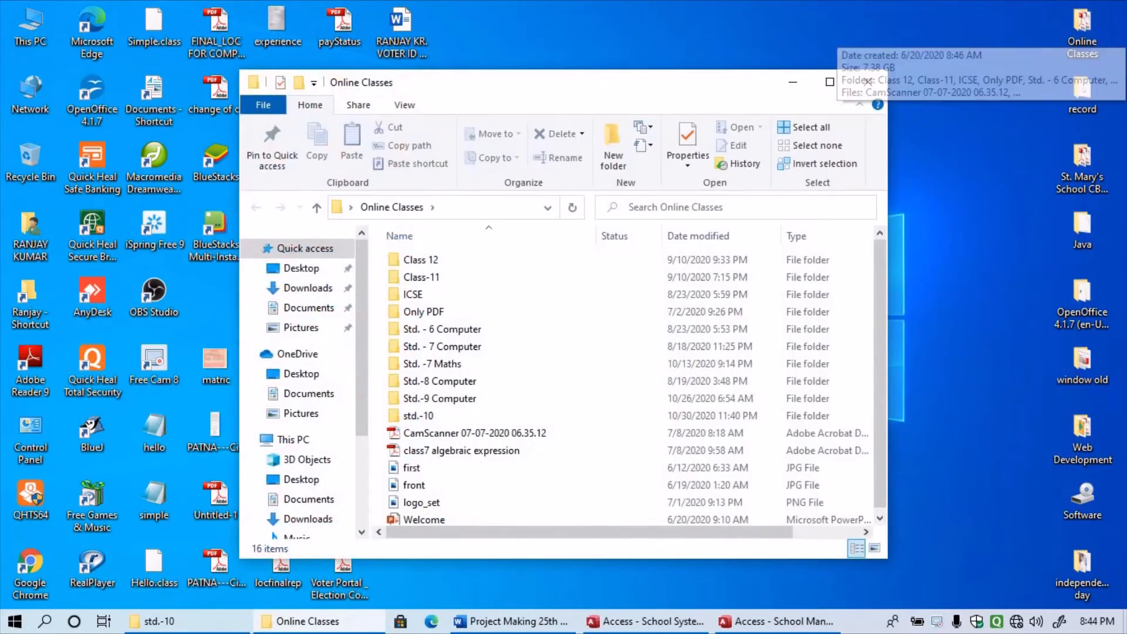
scroll(447, 343, down, 1)
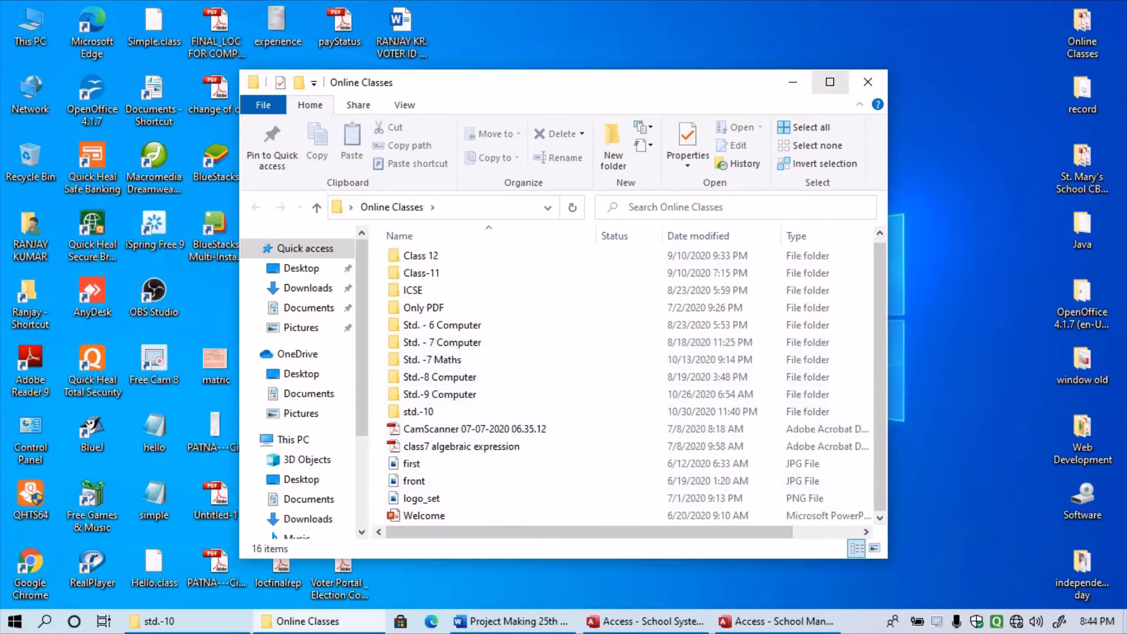
click(830, 82)
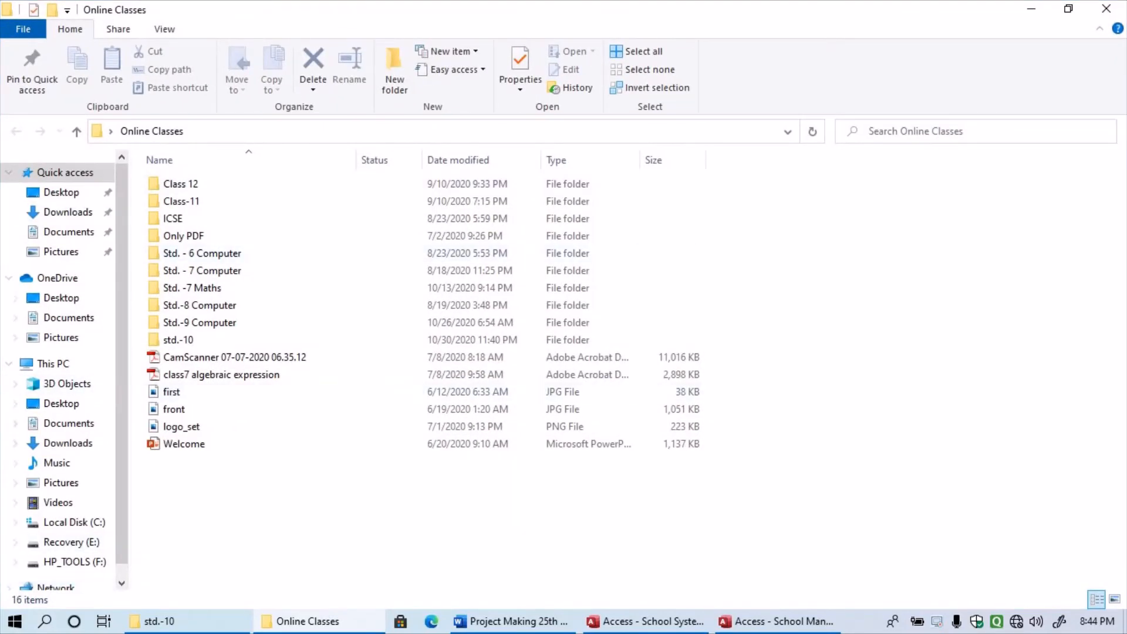
click(64, 173)
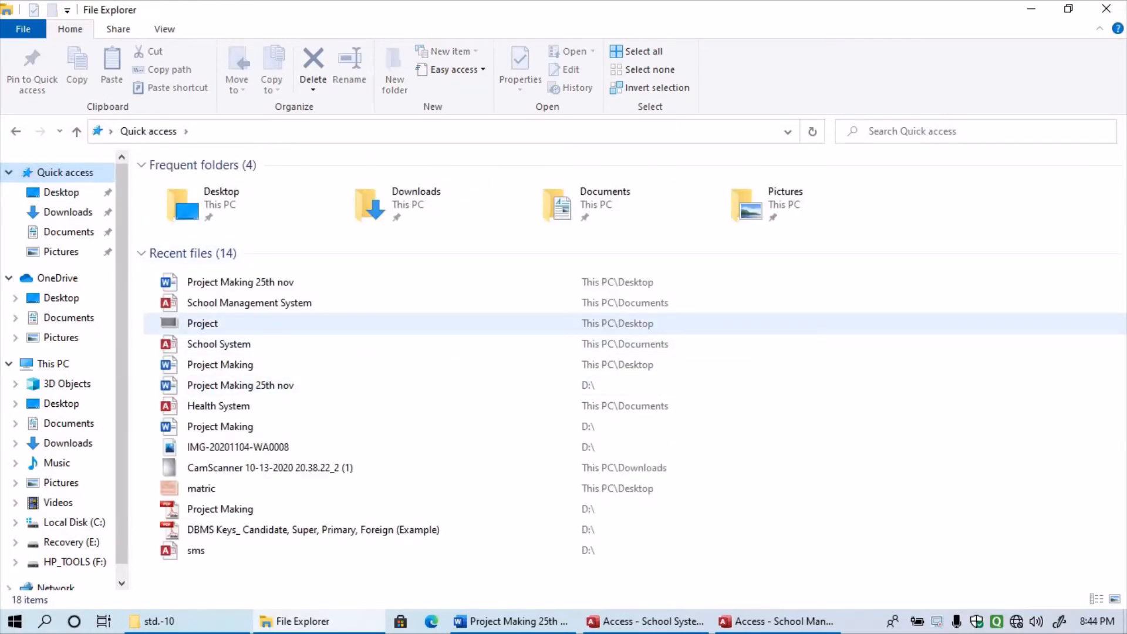
- Open the IMG-20201104-WA0008 image from recent files, then minimize the blank photo viewer
click(203, 323)
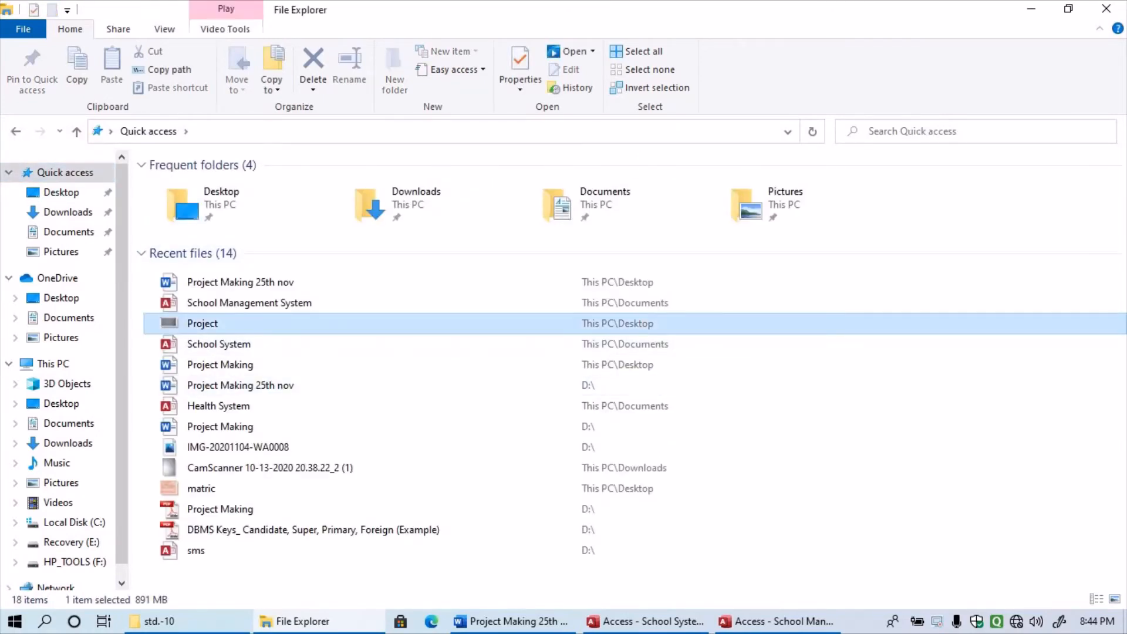
click(238, 448)
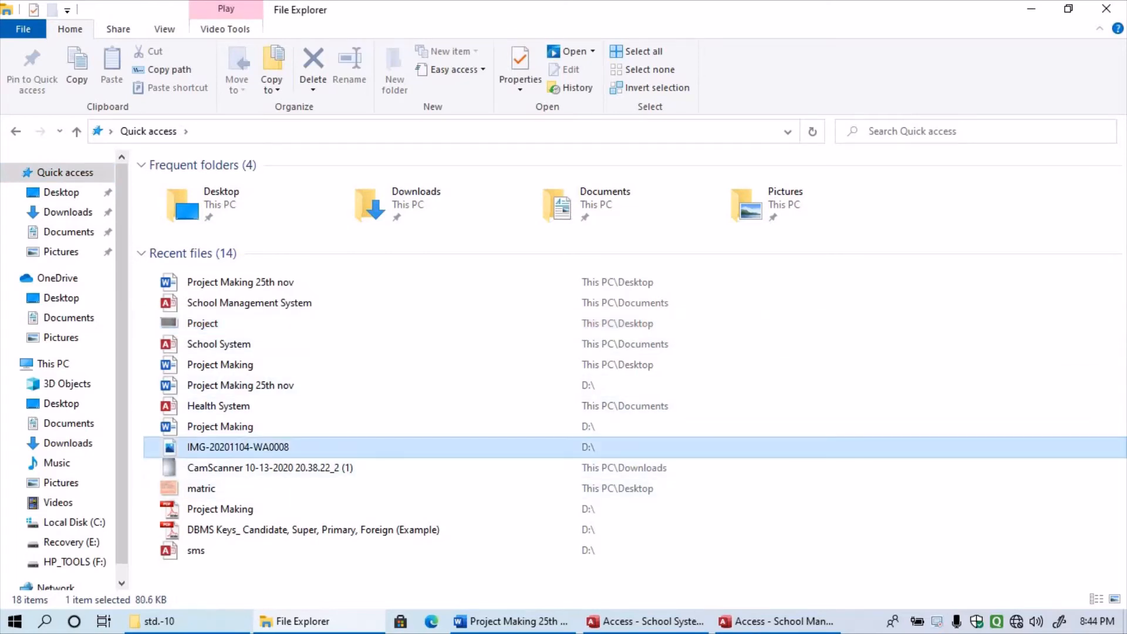
key(Return)
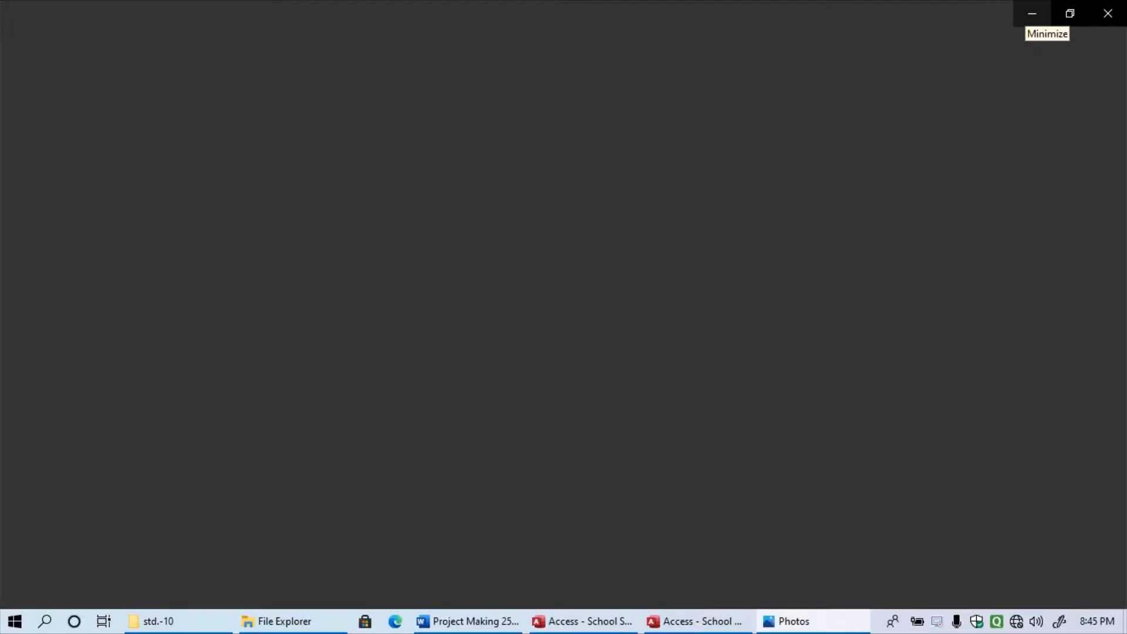
click(1032, 13)
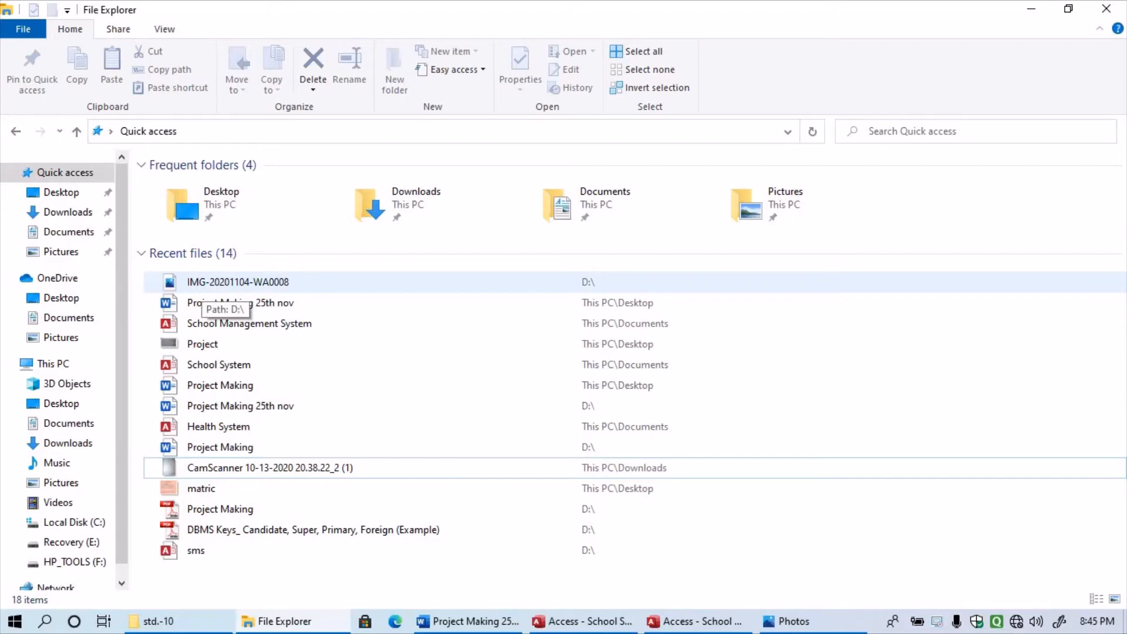
- Open the CamScanner 10-13-2020 image, then close both photo viewer windows
click(246, 470)
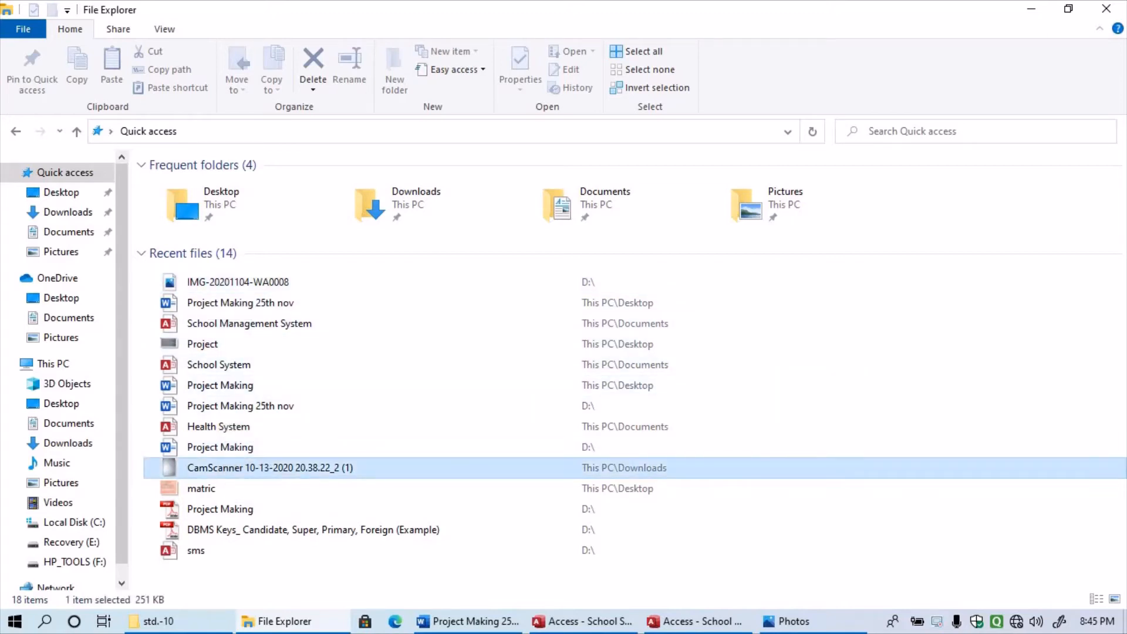
right_click(226, 470)
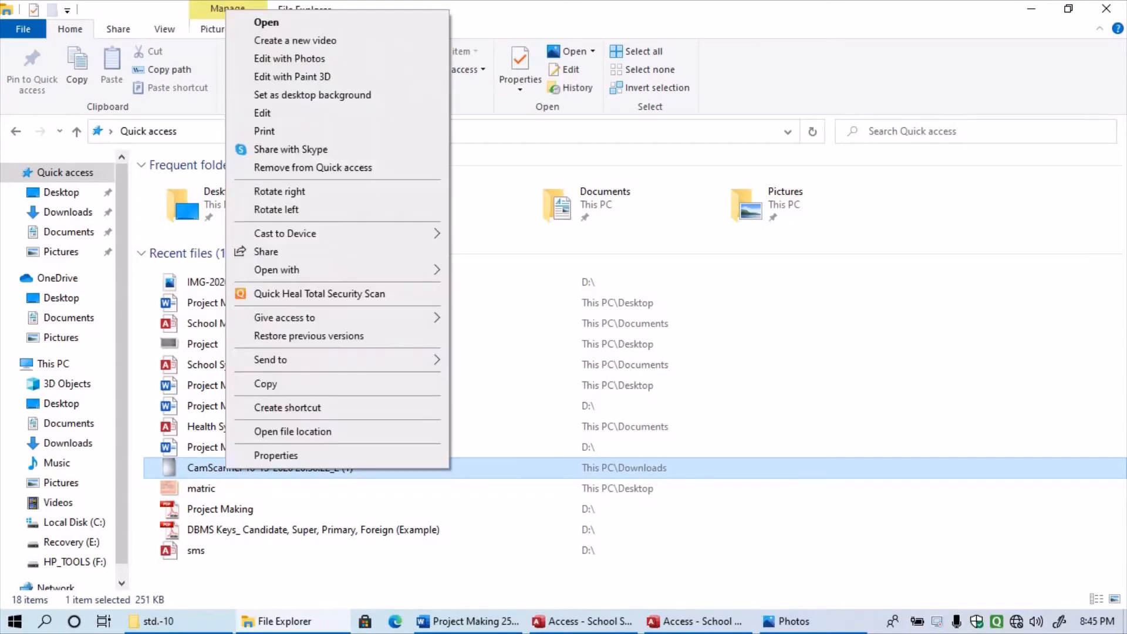
click(268, 22)
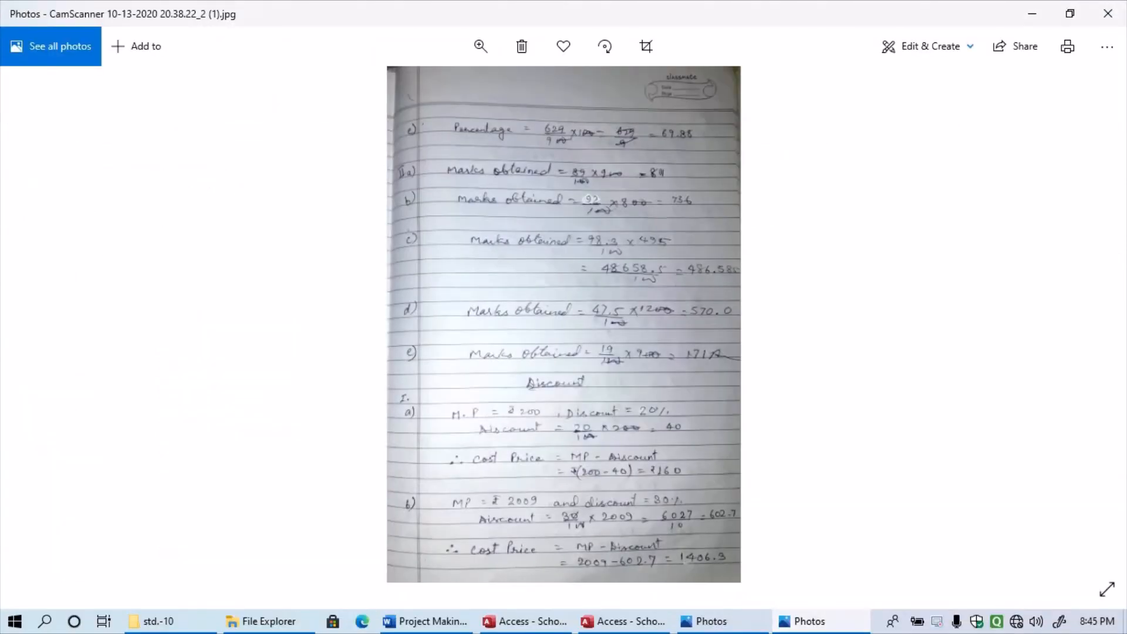
click(712, 621)
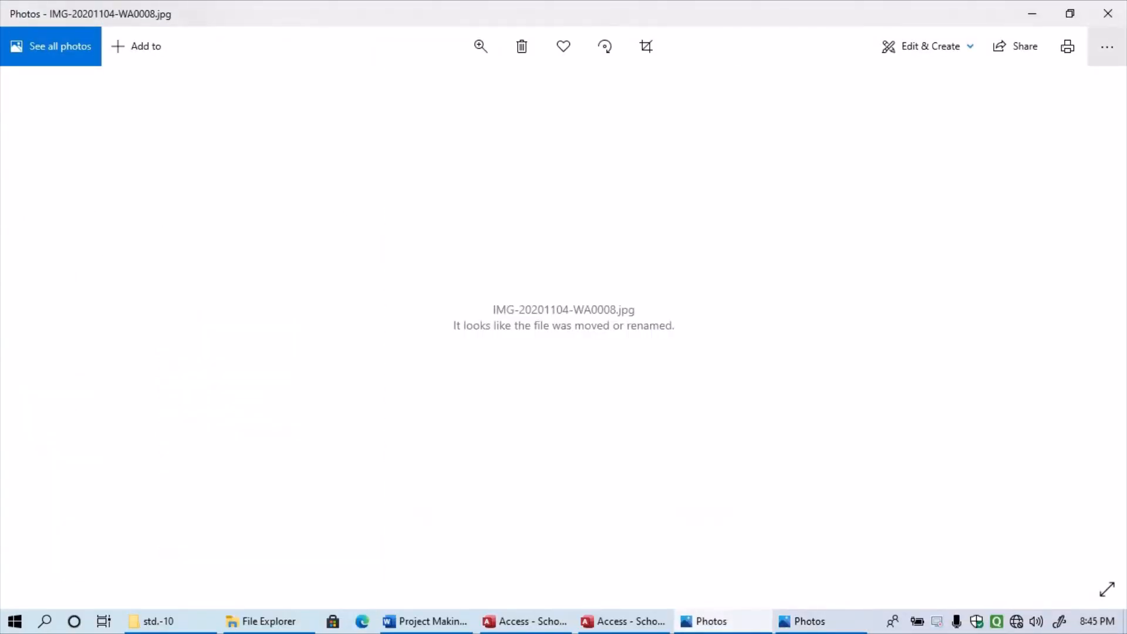
click(1108, 13)
click(1108, 13)
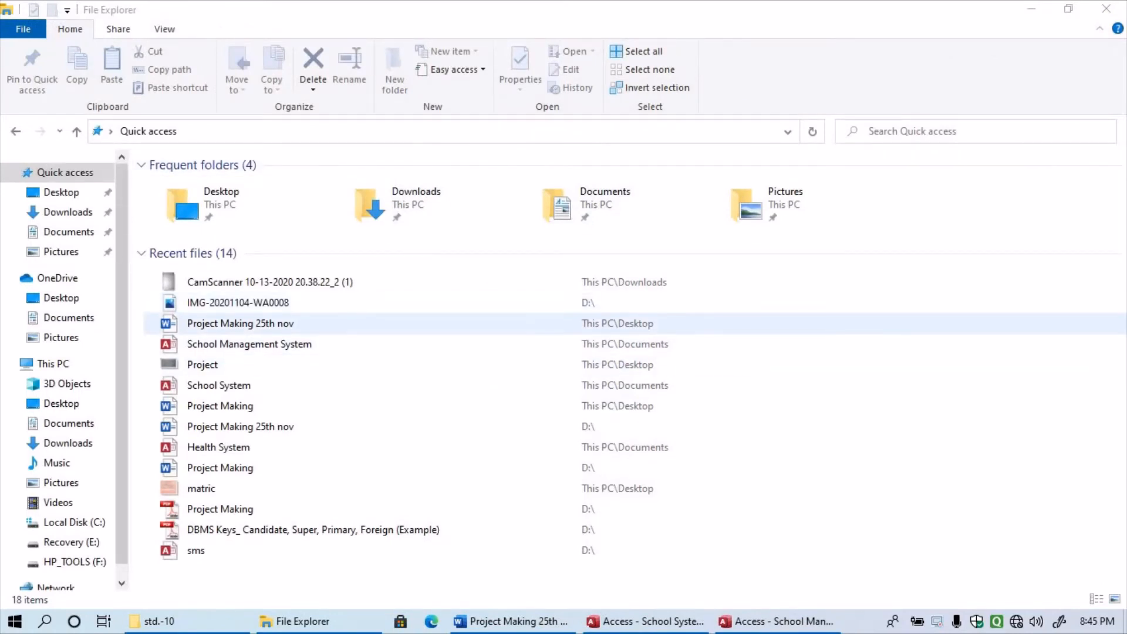
- Close the Movies & TV window and go to This PC
click(203, 365)
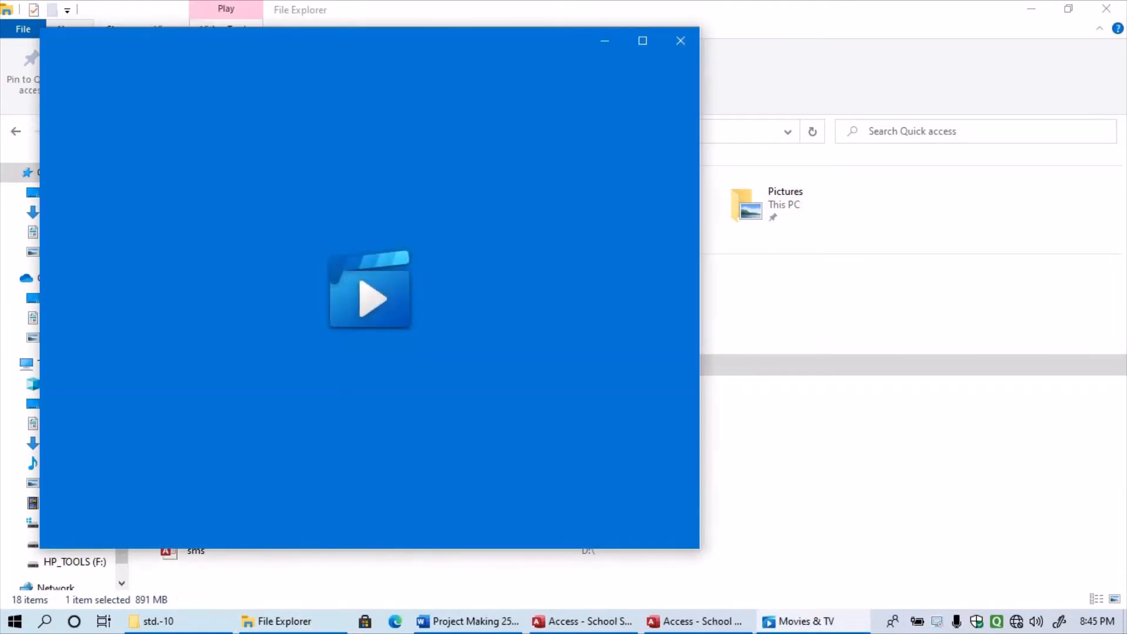
click(681, 40)
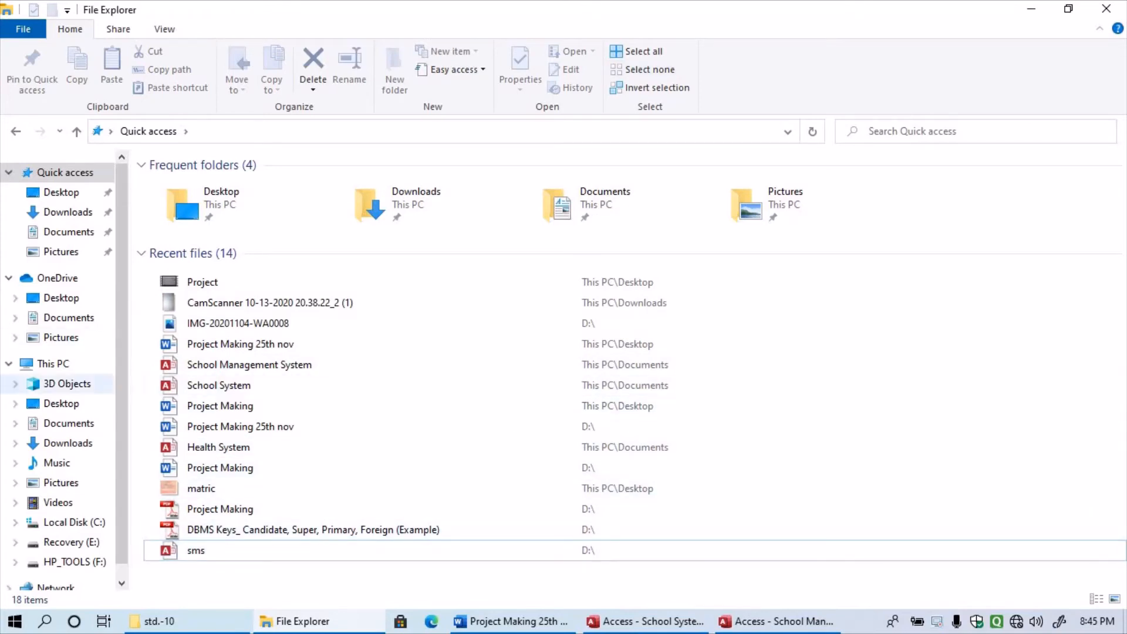
click(53, 364)
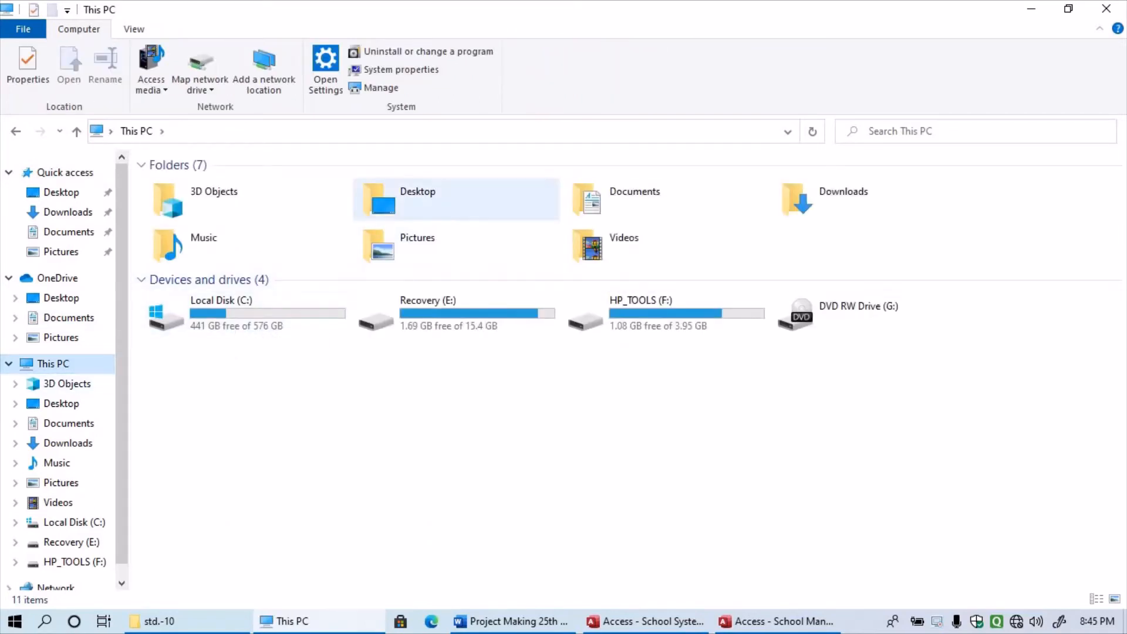
- Open the Pictures folder from This PC
click(418, 200)
click(418, 246)
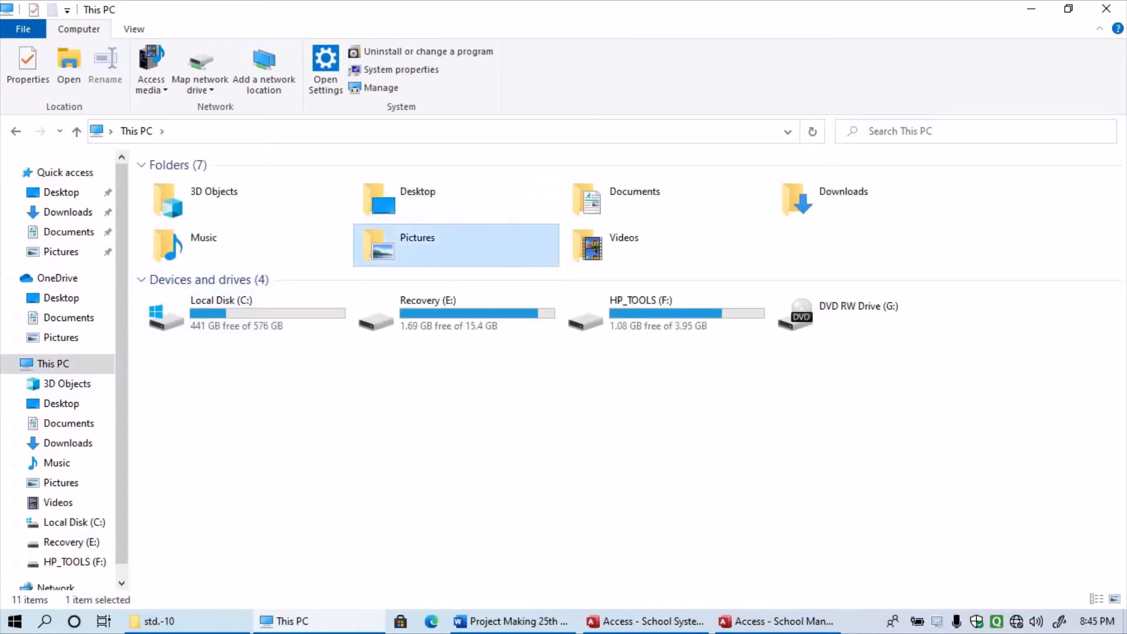
double_click(418, 246)
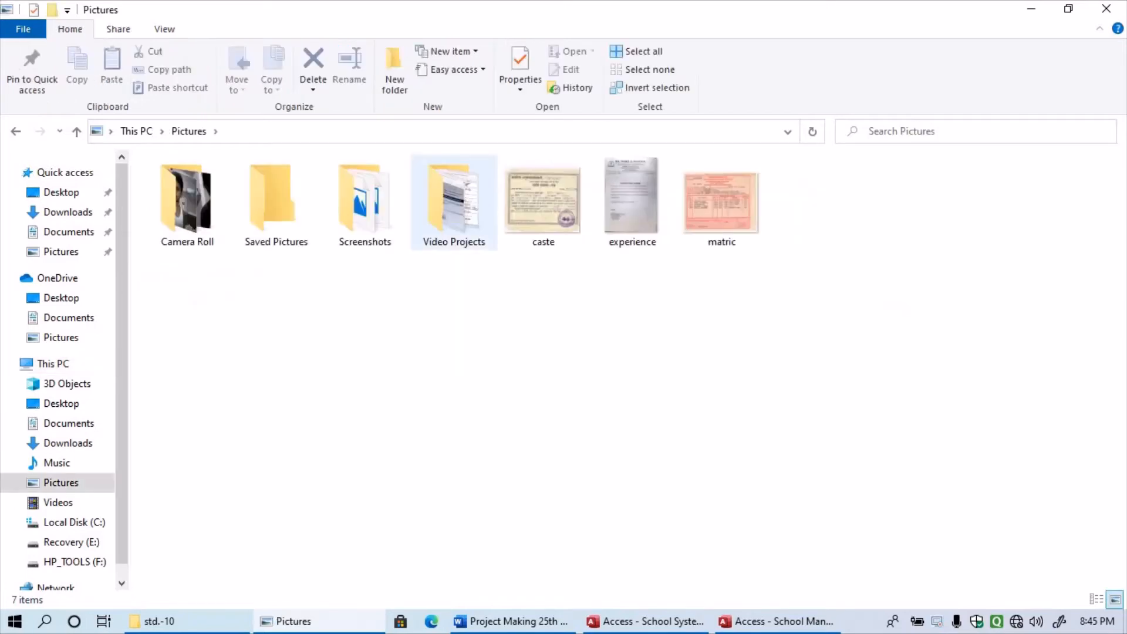
- Browse Quick access, Desktop, Downloads, Pictures and the OneDrive Documents and Pictures folders, then minimize File Explorer
click(65, 173)
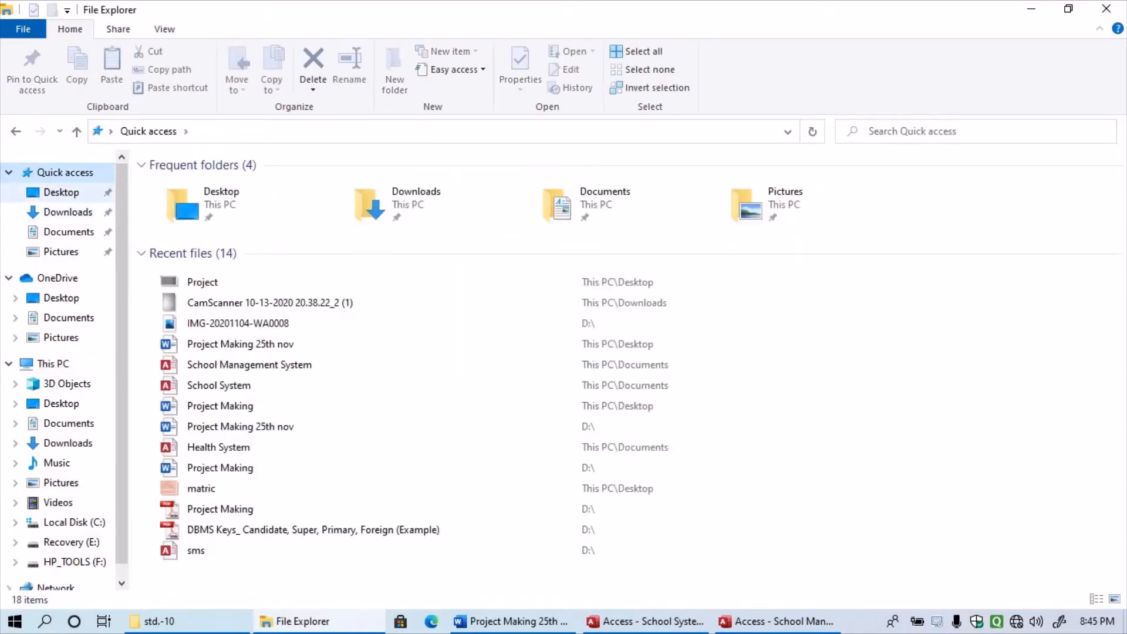
click(61, 192)
click(68, 212)
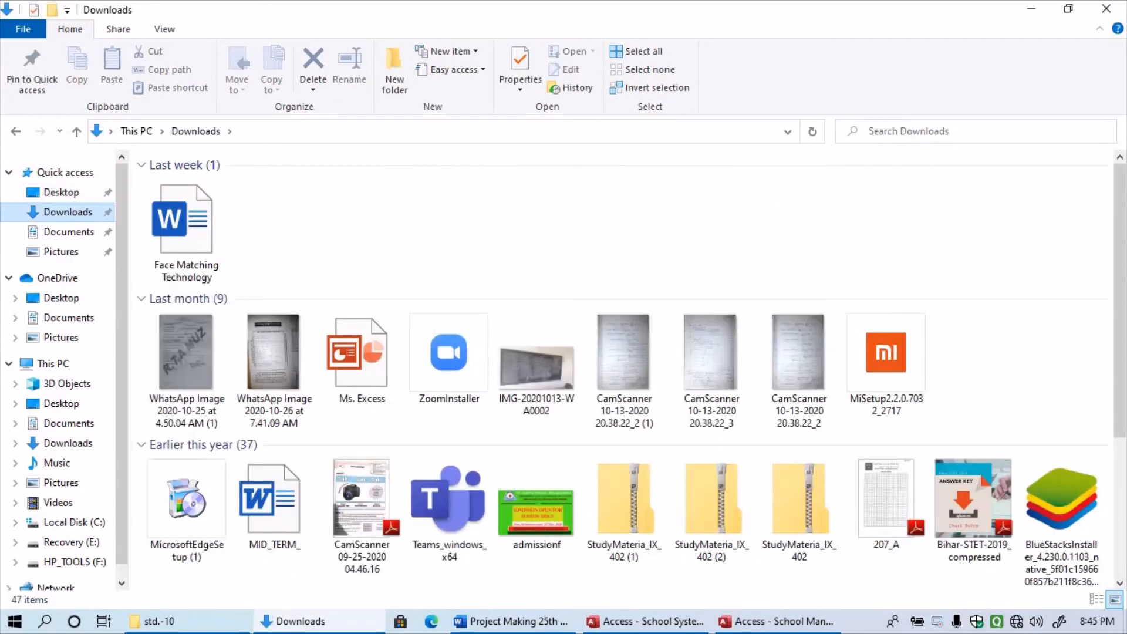
scroll(537, 364, down, 5)
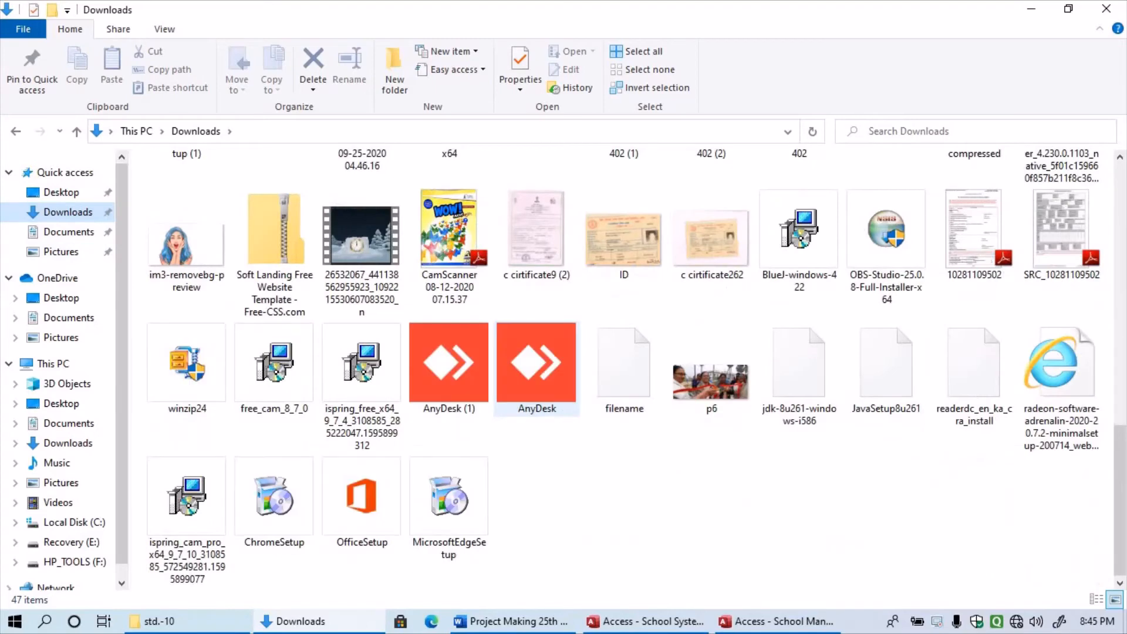
click(61, 251)
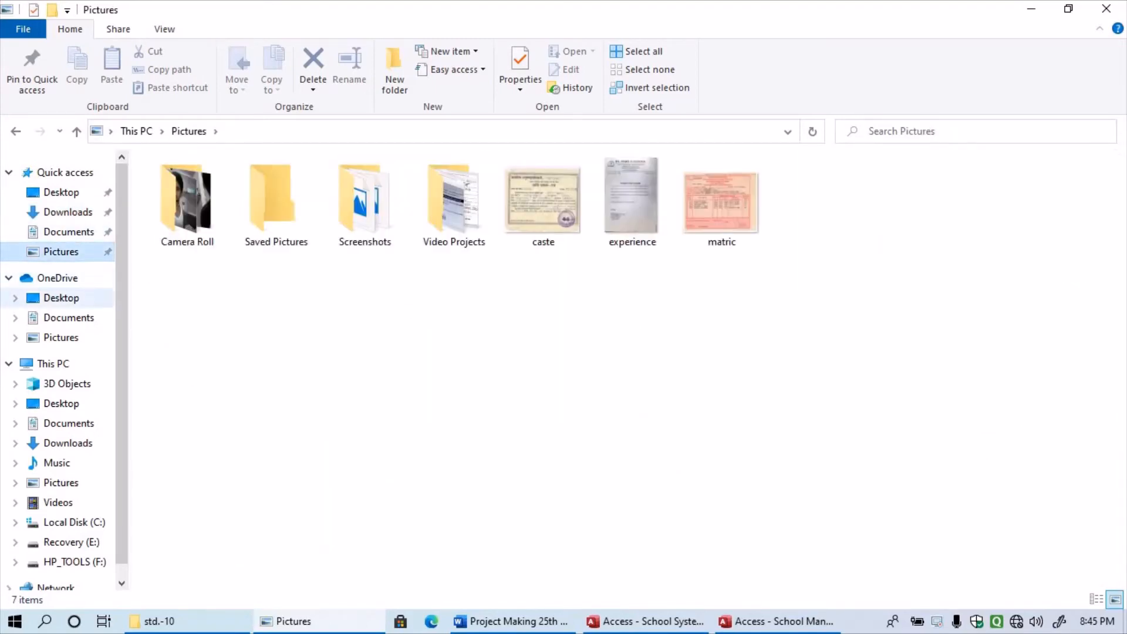
click(68, 318)
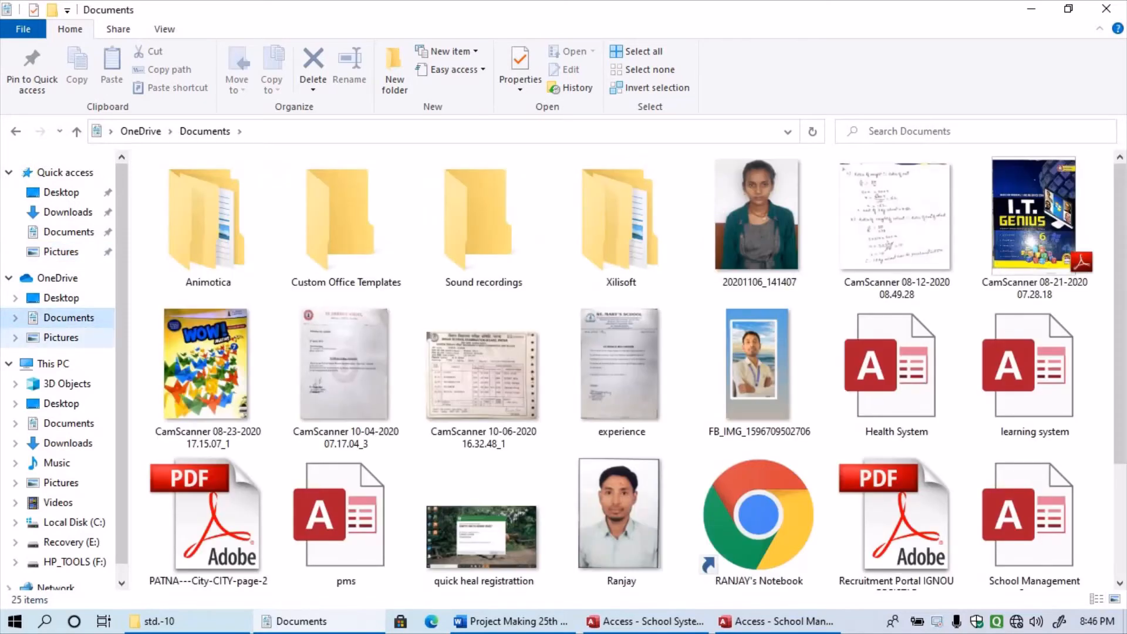
click(62, 338)
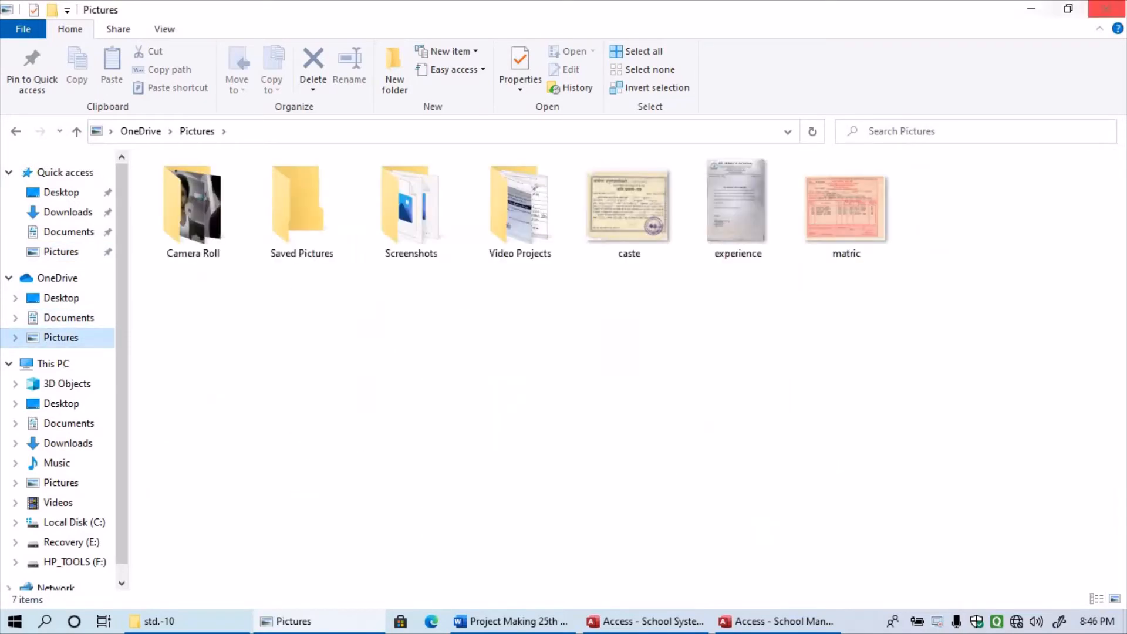
click(1032, 9)
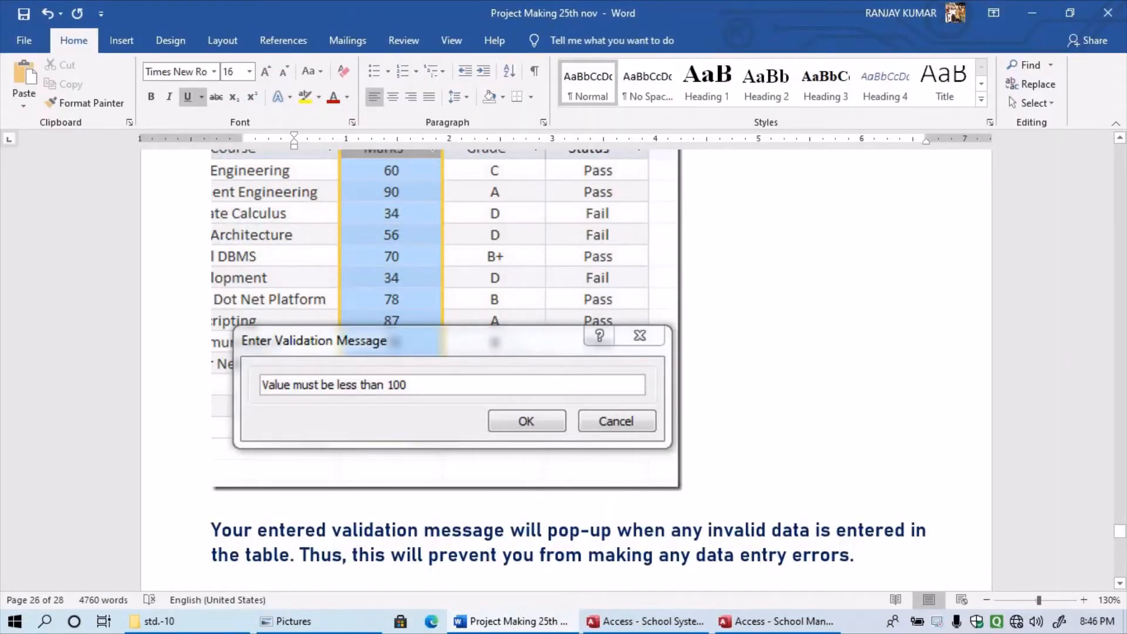
- Scroll the Word report, then switch to the School System database showing the Stud table design
scroll(566, 370, down, 1)
key(alt+Tab)
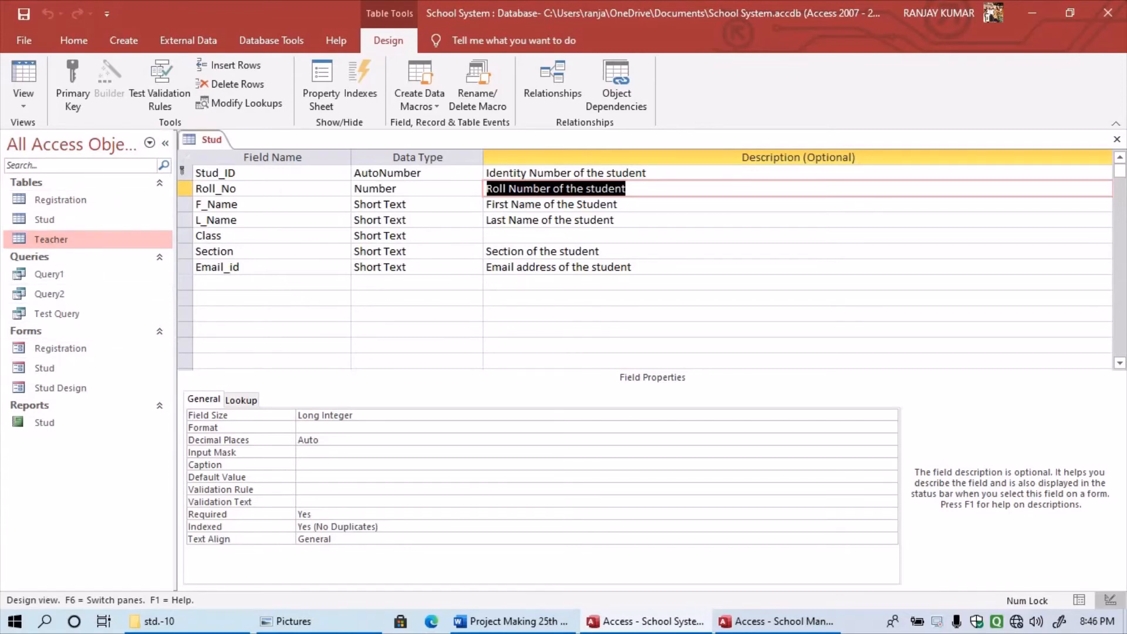
- Make Email_id the Stud primary key, then undo it so Stud_ID stays the key
drag(196, 173, 237, 173)
drag(211, 268, 241, 267)
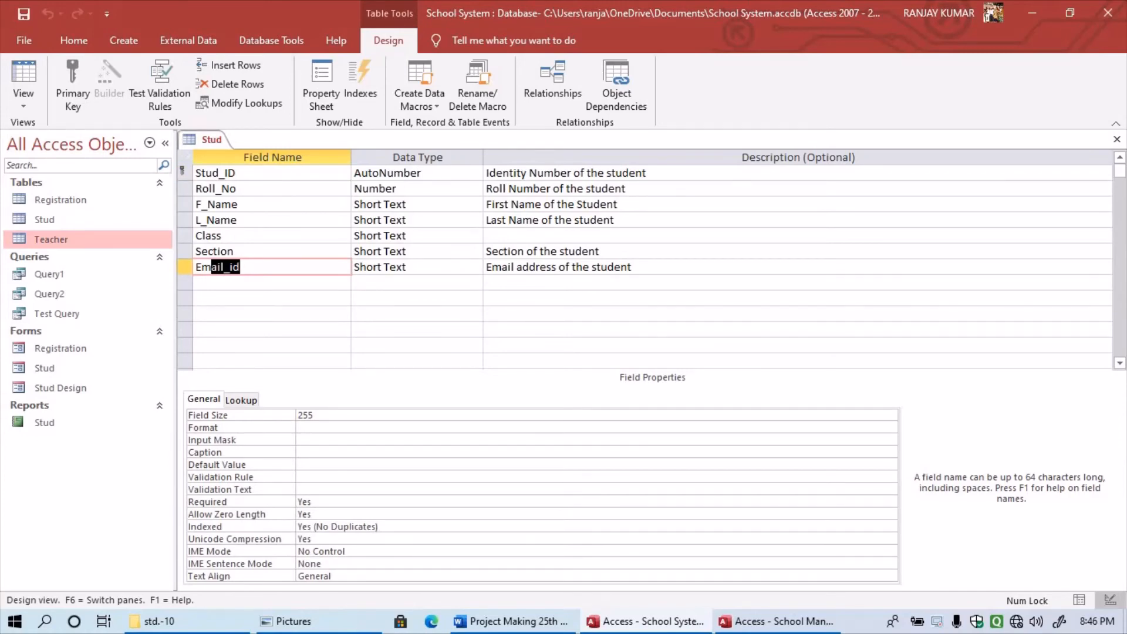
drag(236, 173, 195, 174)
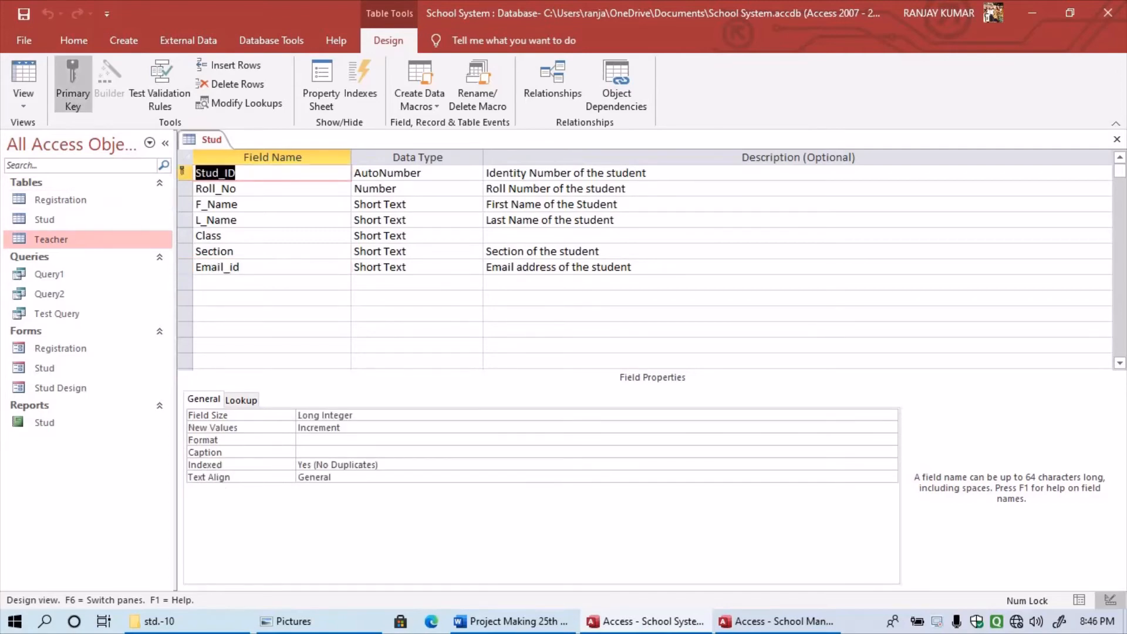
click(185, 267)
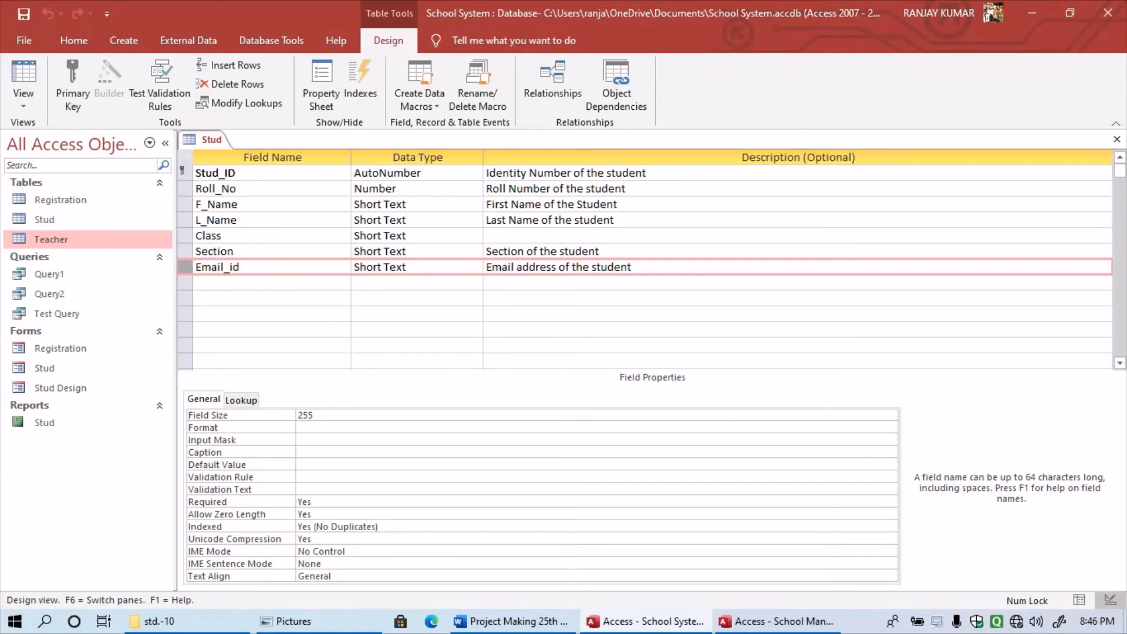
click(73, 82)
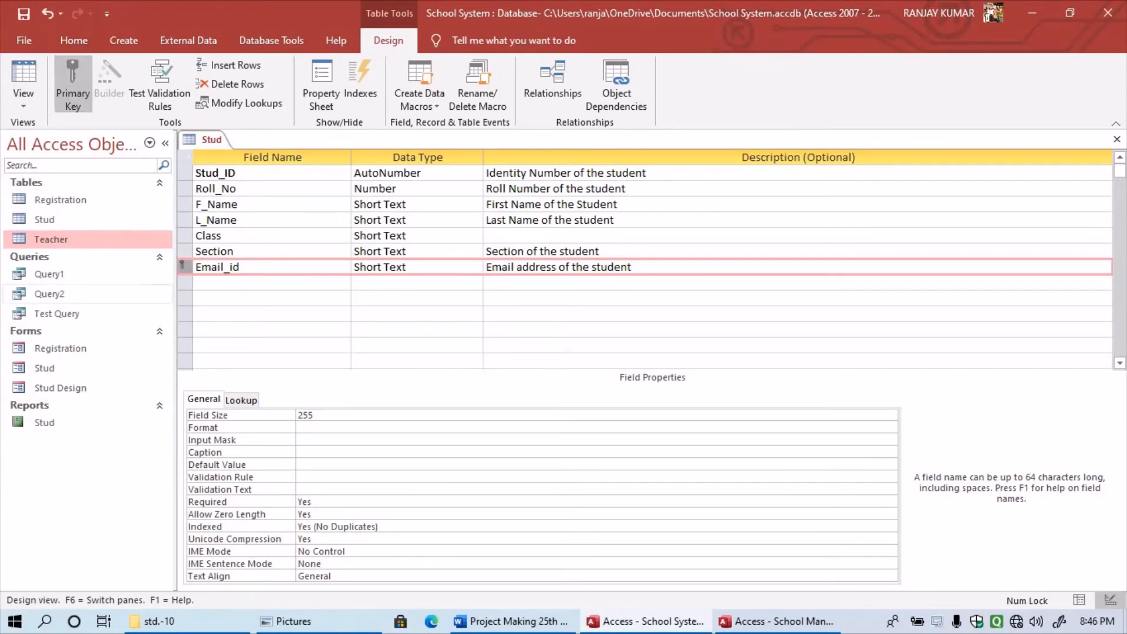
key(ctrl+z)
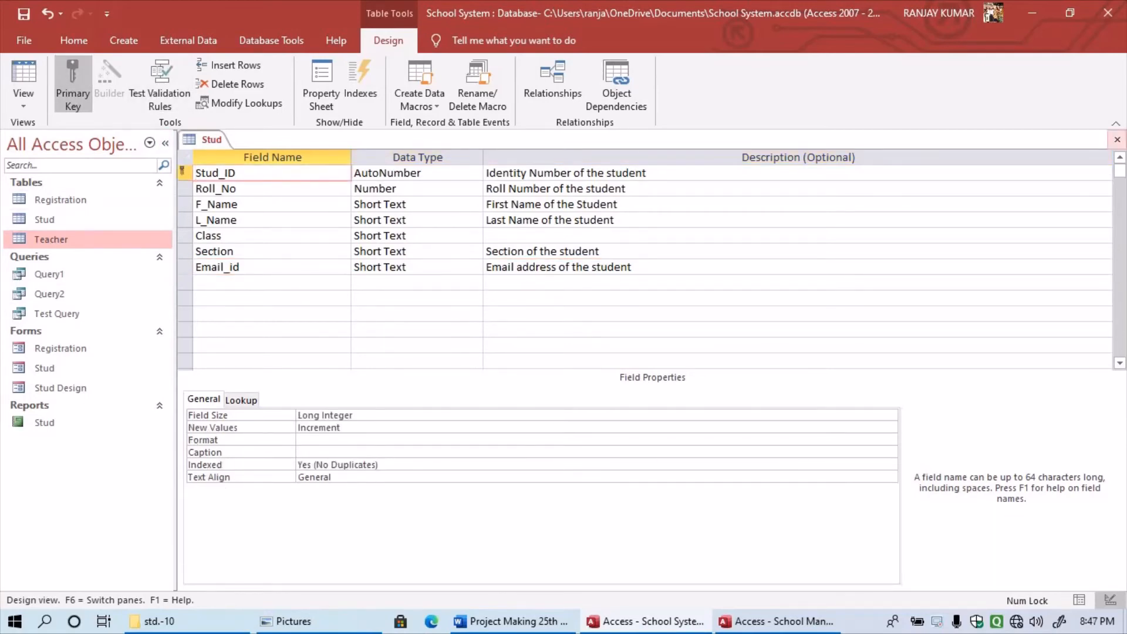
- Close the Stud table design saving its changes, and browse the Create and Database Tools ribbons
click(1117, 140)
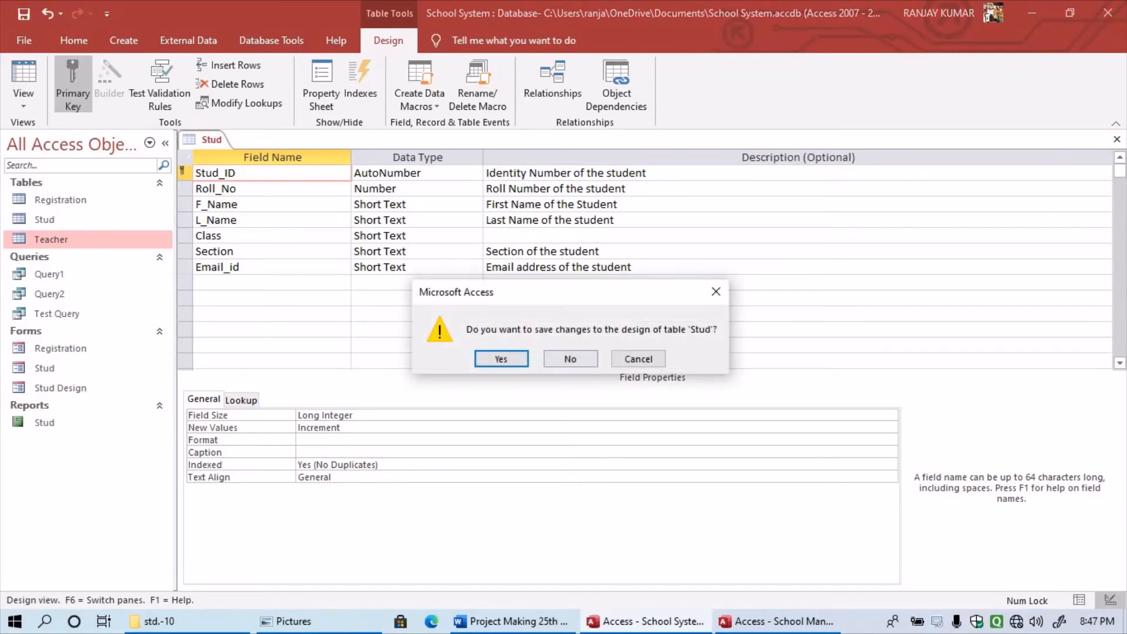
click(501, 359)
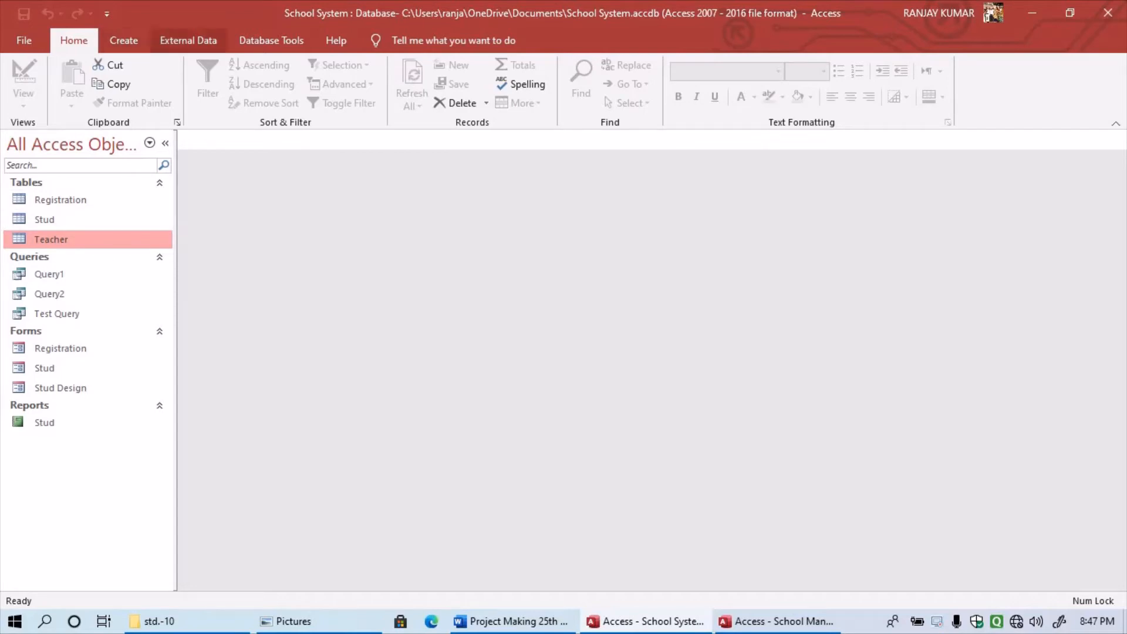
click(123, 40)
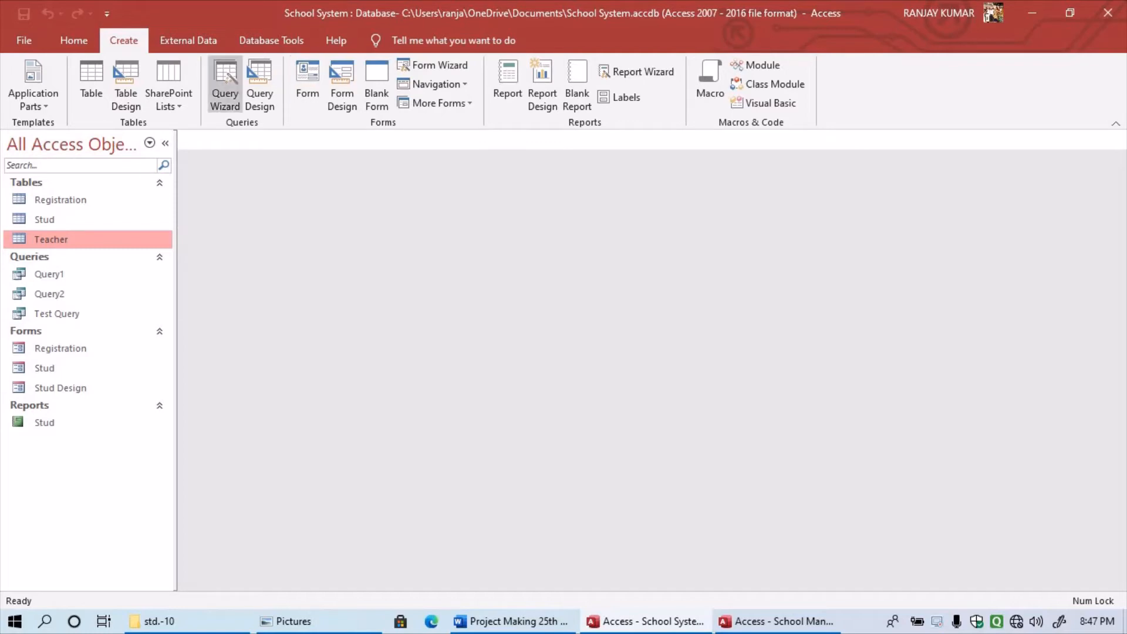
click(272, 40)
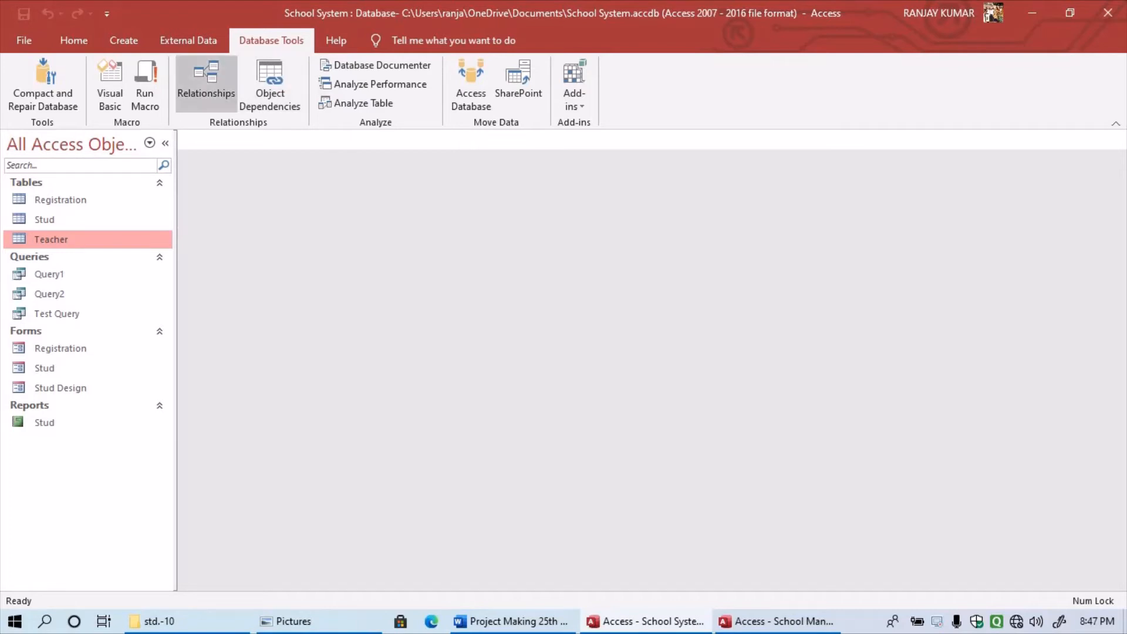
- In Relationships, join Registration's Adhar to Stud_1's Email_id, dismissing the Stud_1 not-found error
click(206, 79)
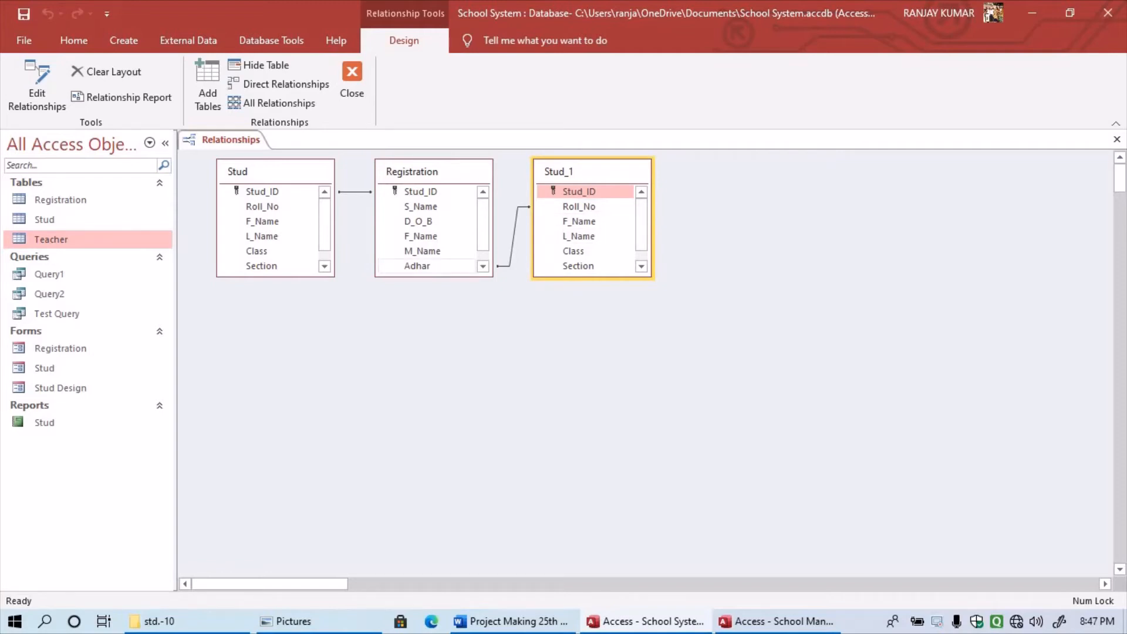
drag(417, 266, 578, 267)
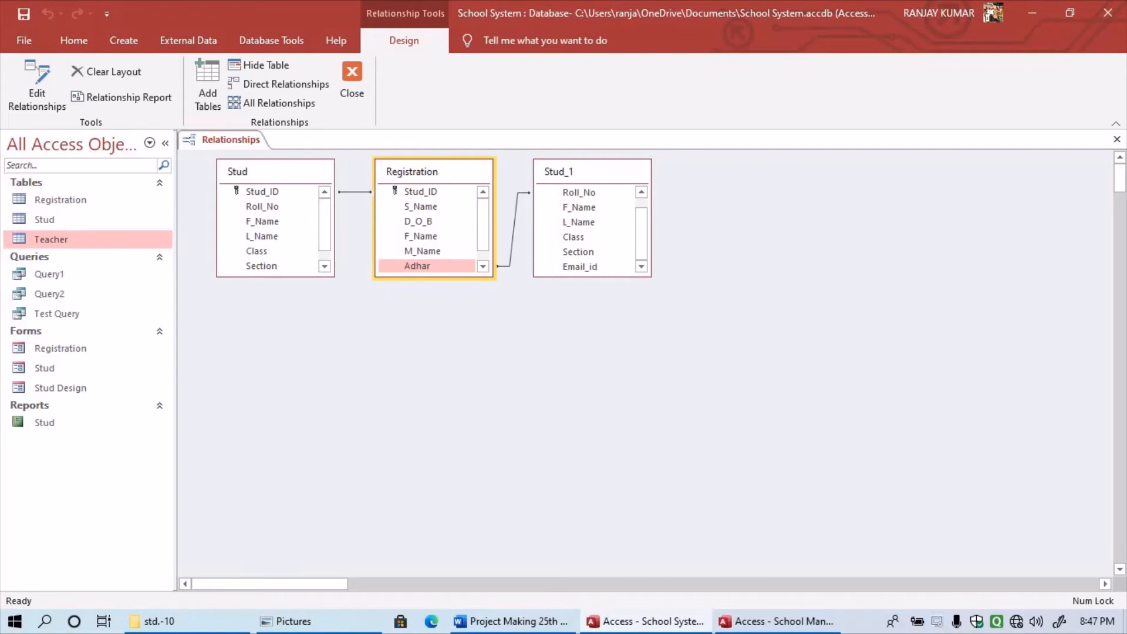
drag(578, 267, 580, 267)
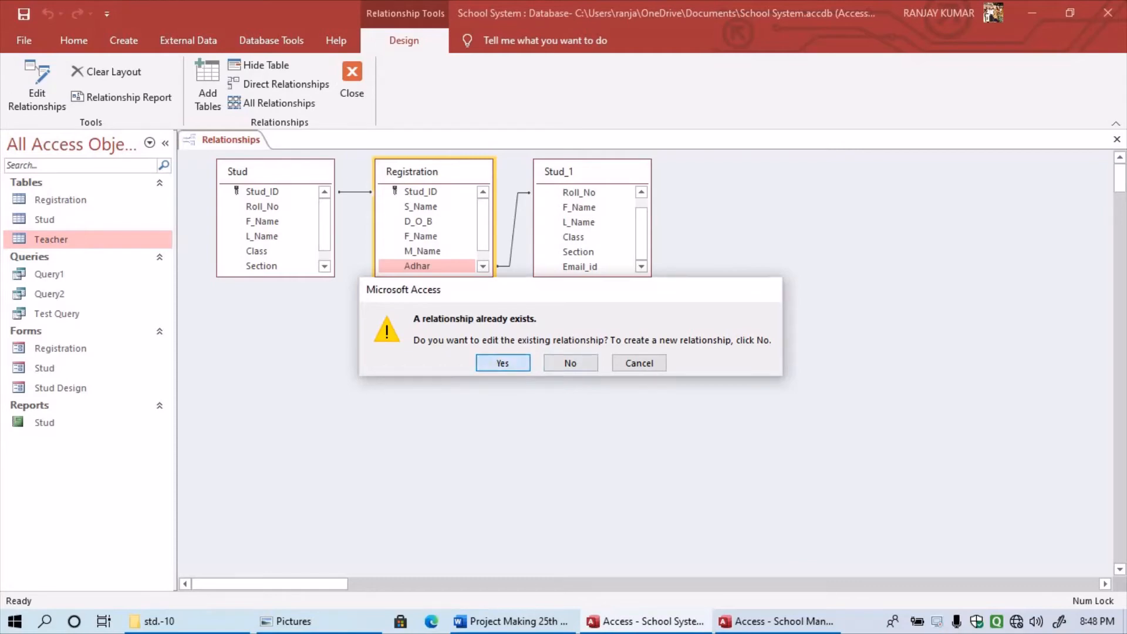
click(517, 363)
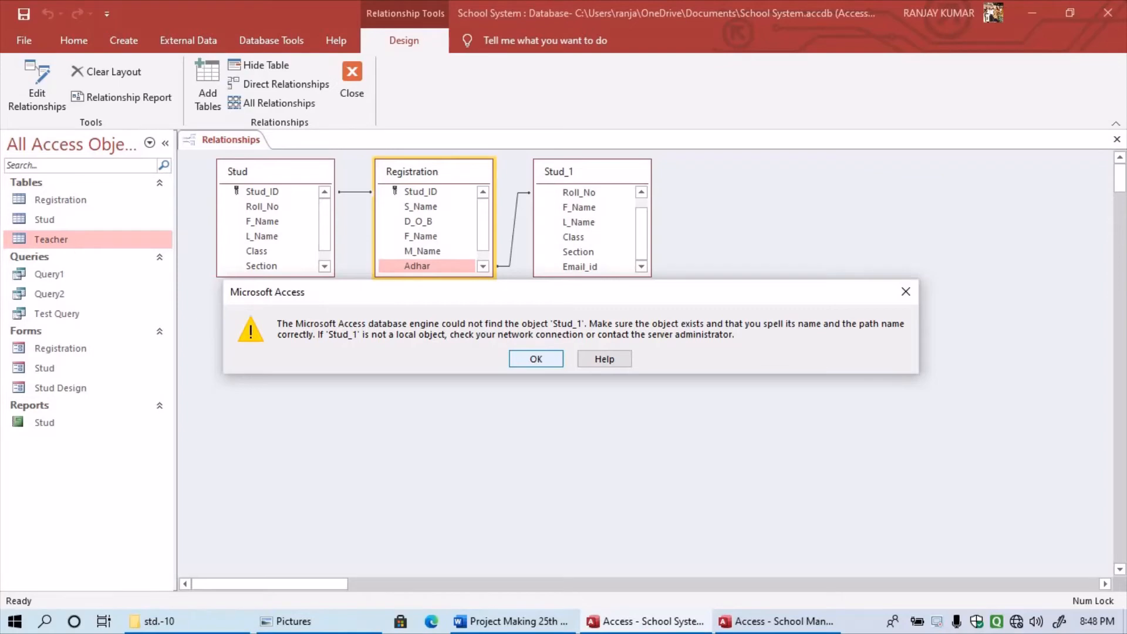
key(Return)
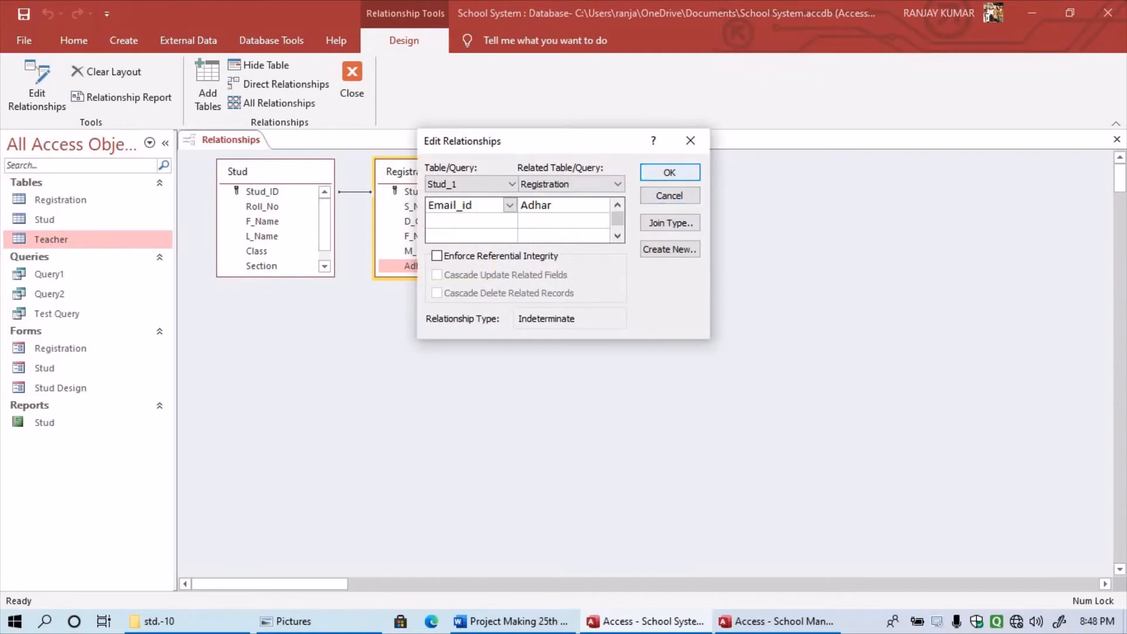
click(670, 172)
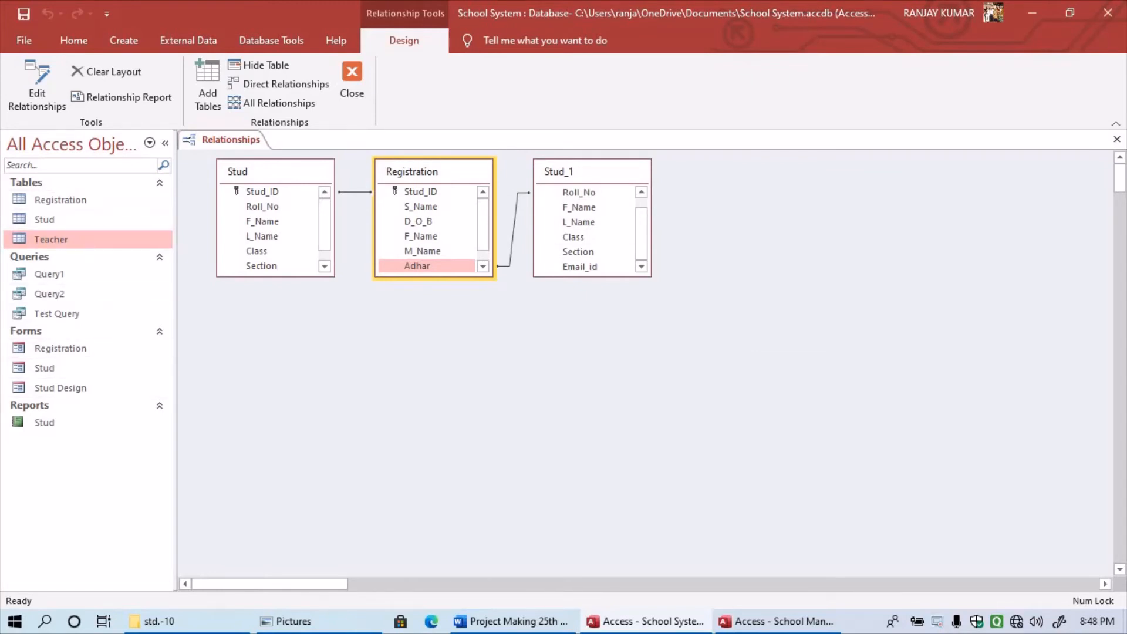
click(579, 173)
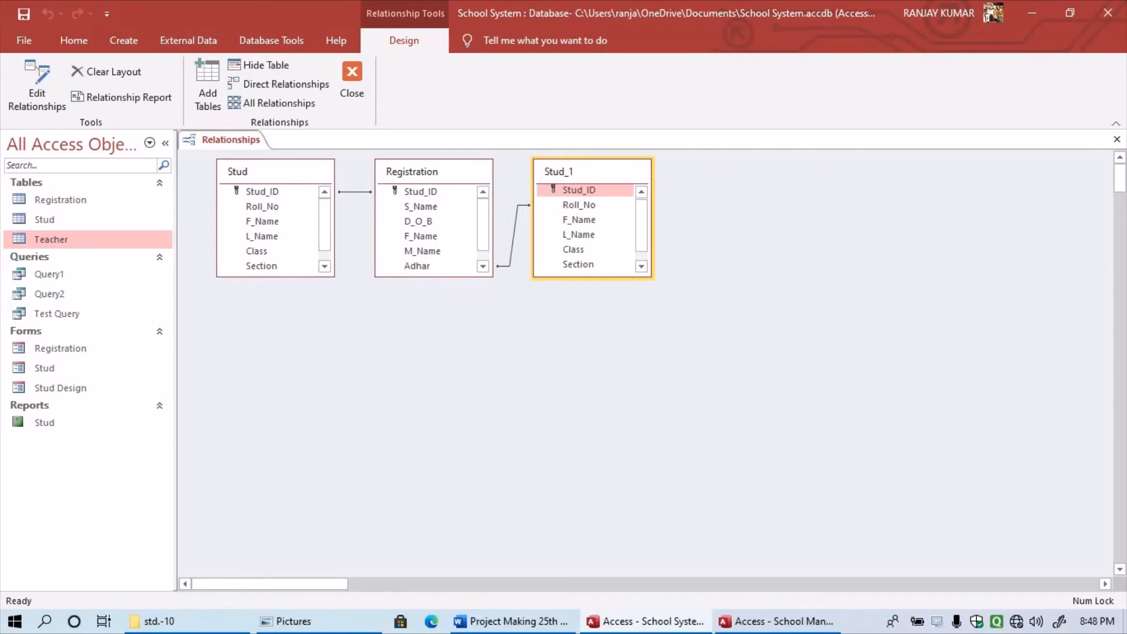
- Hide Stud_1, reconfirm the Stud–Registration Roll_No relationship, and close Relationships without saving the layout
right_click(620, 172)
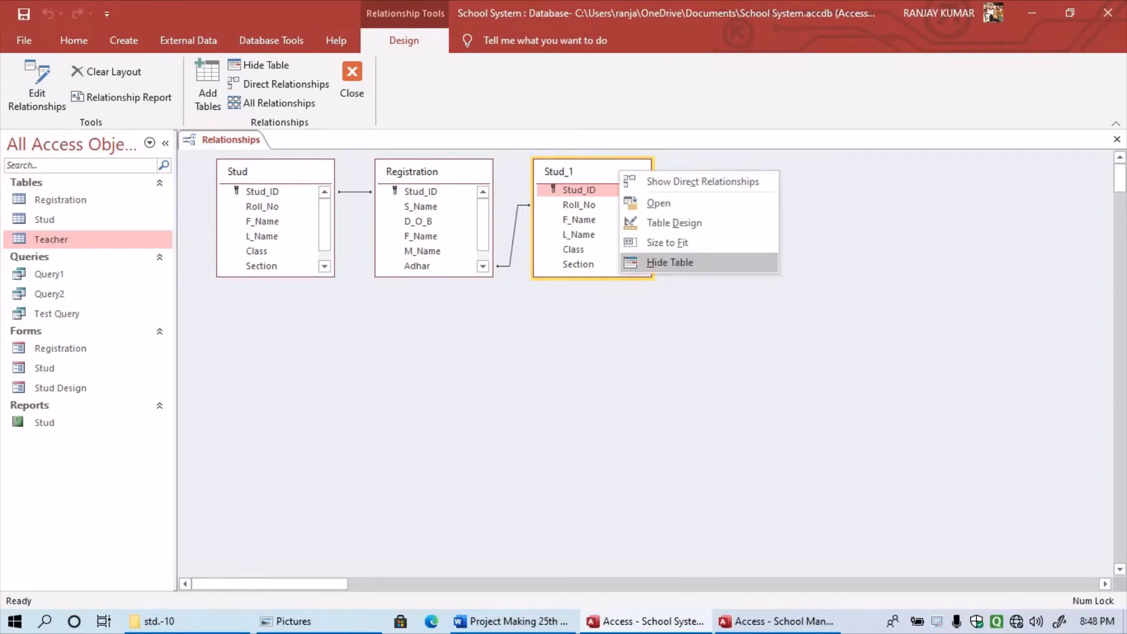
click(670, 263)
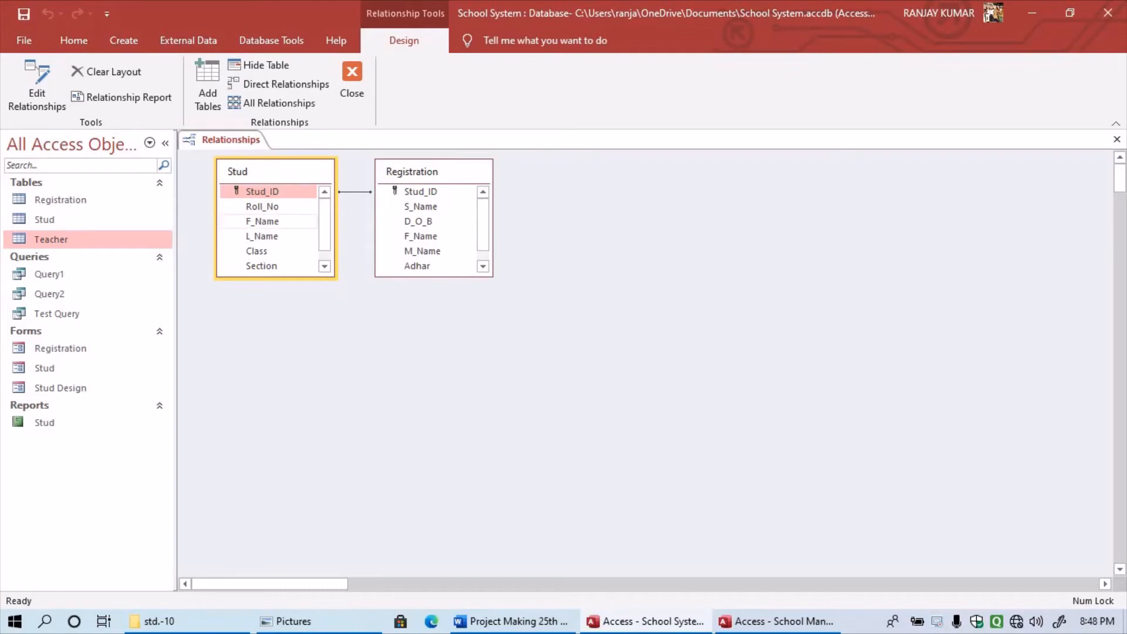
click(263, 206)
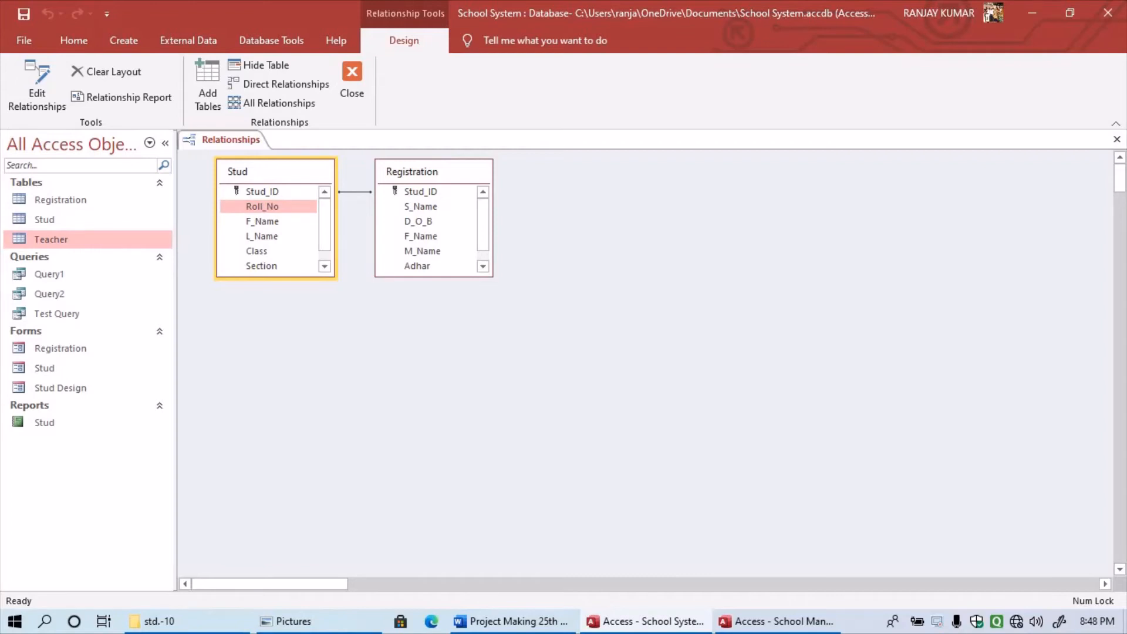
drag(262, 206, 421, 206)
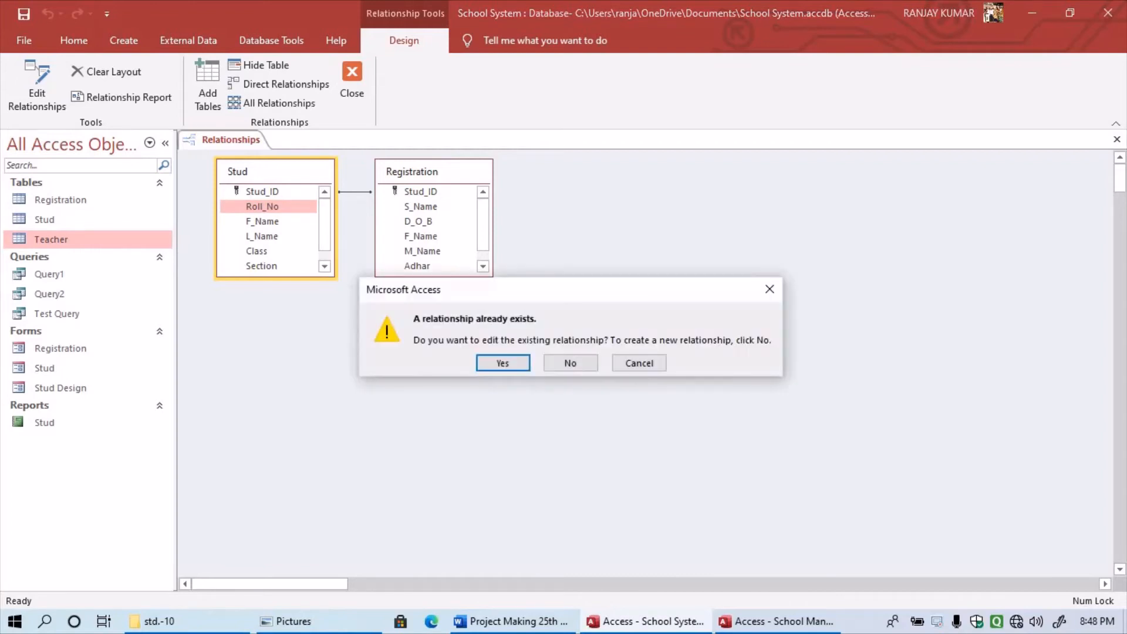
key(Return)
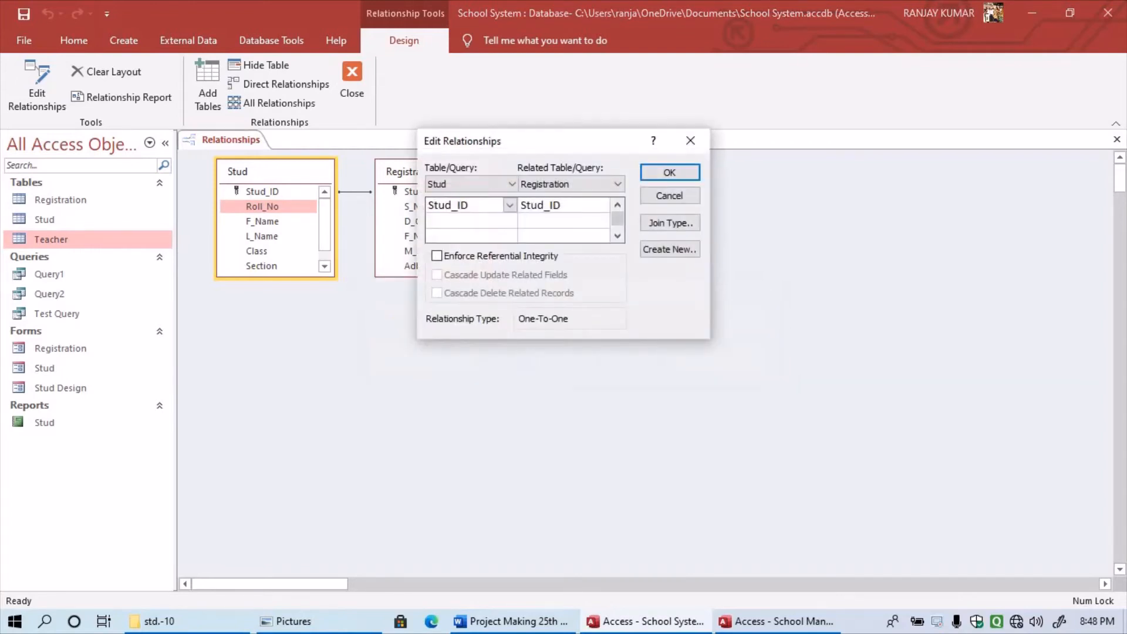
key(Return)
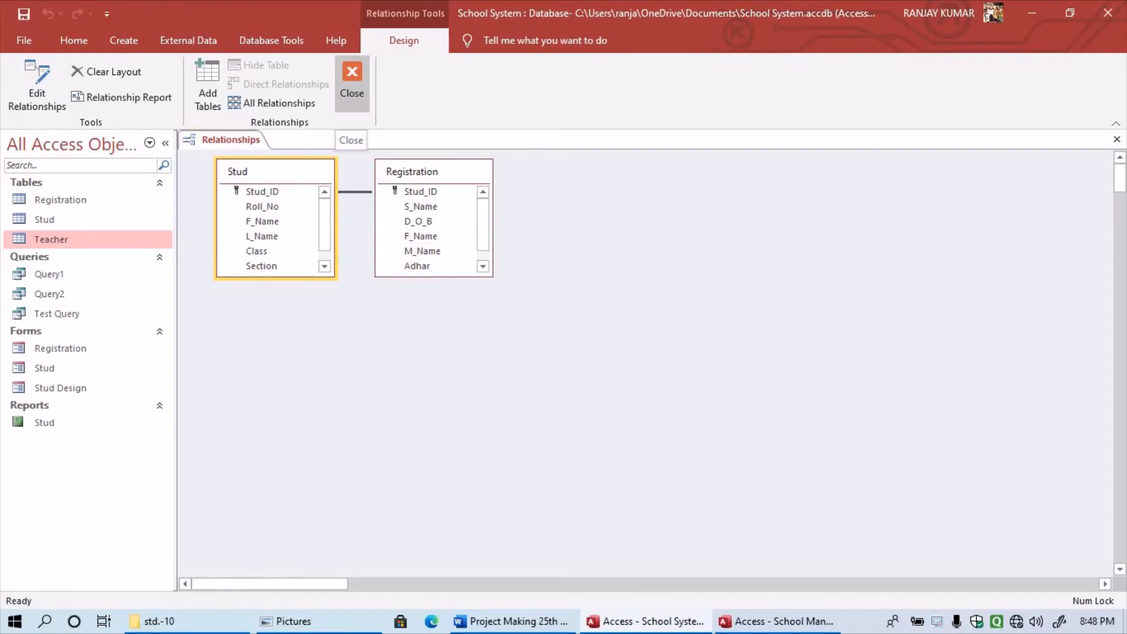
click(353, 82)
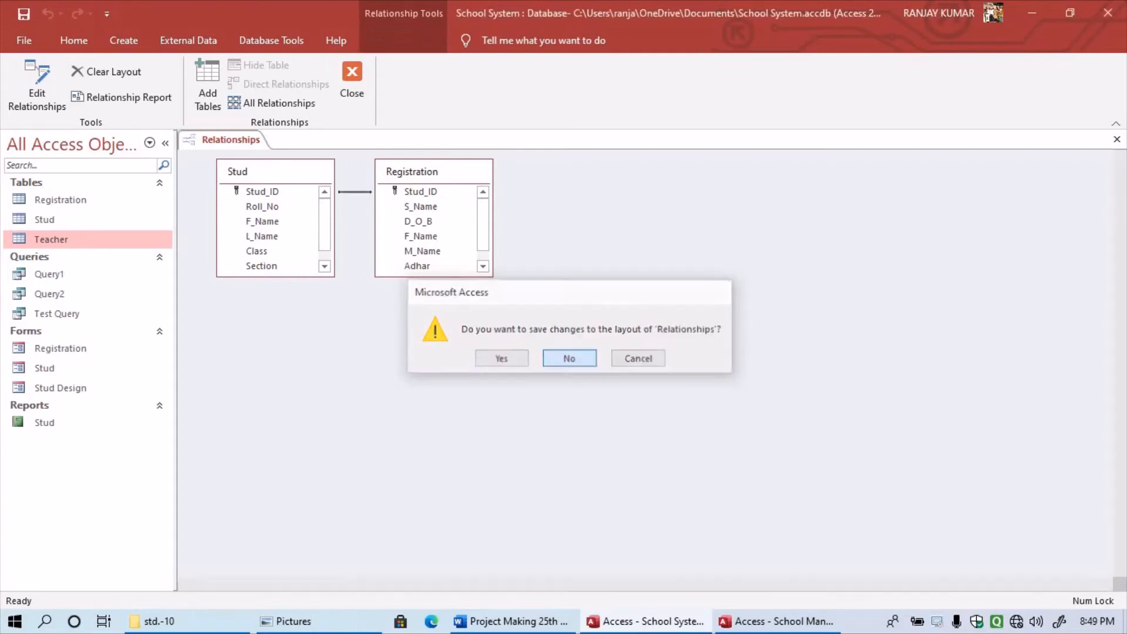
click(569, 359)
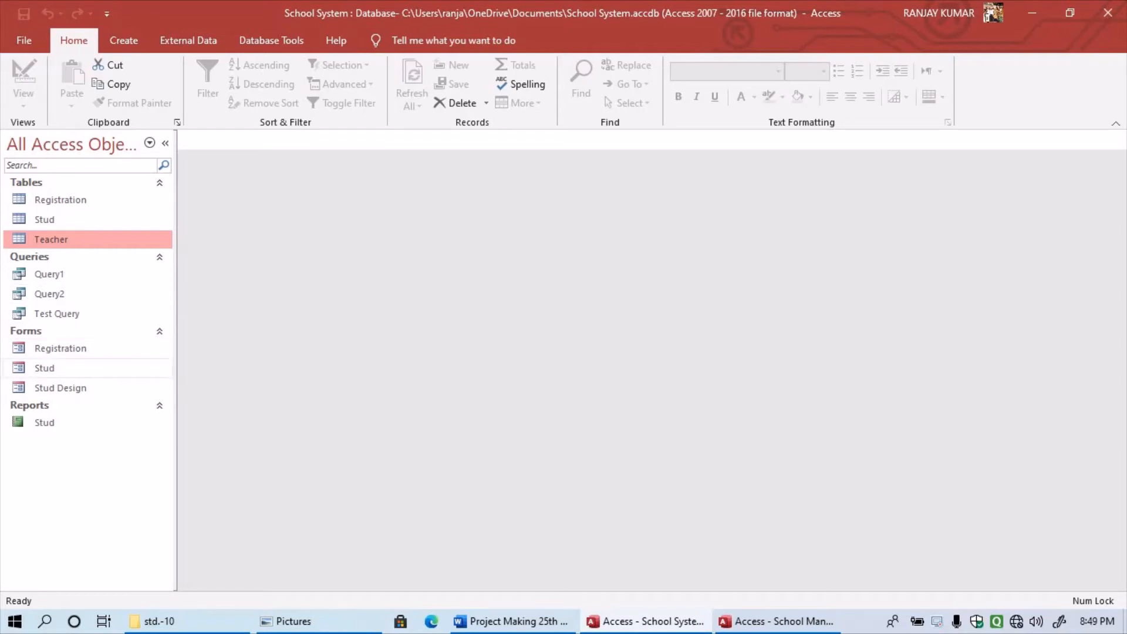
double_click(44, 368)
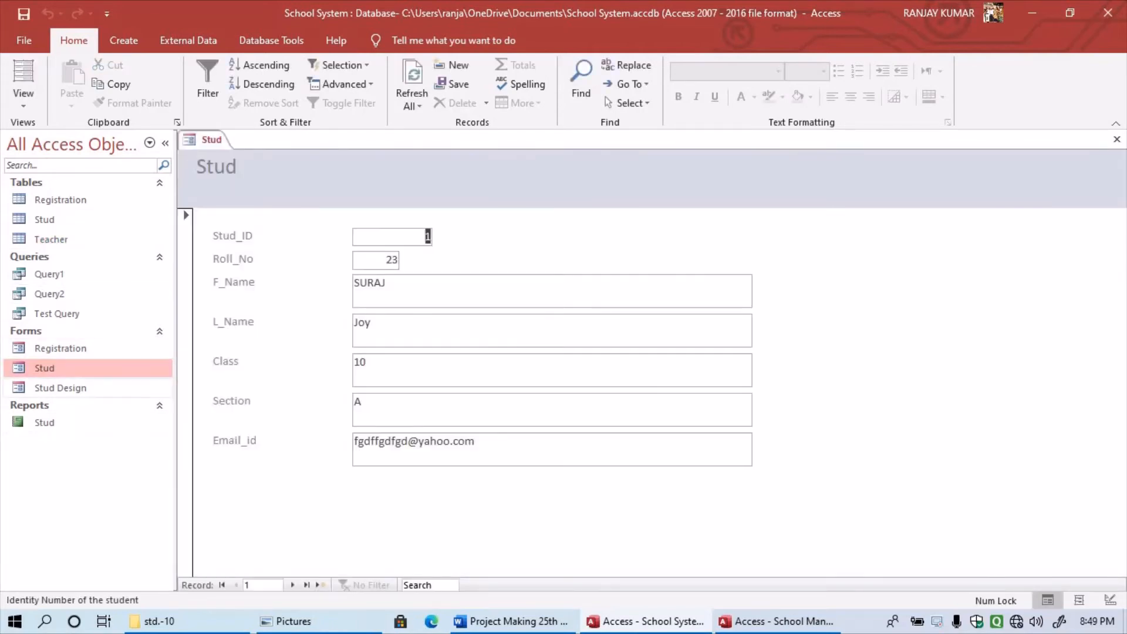
double_click(60, 388)
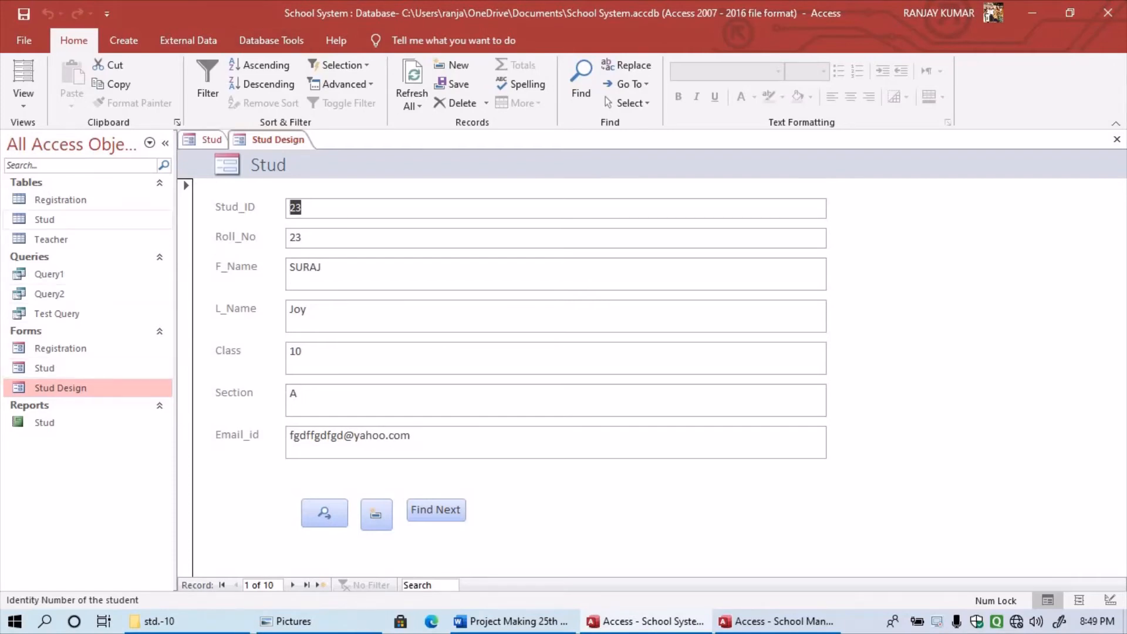
click(45, 220)
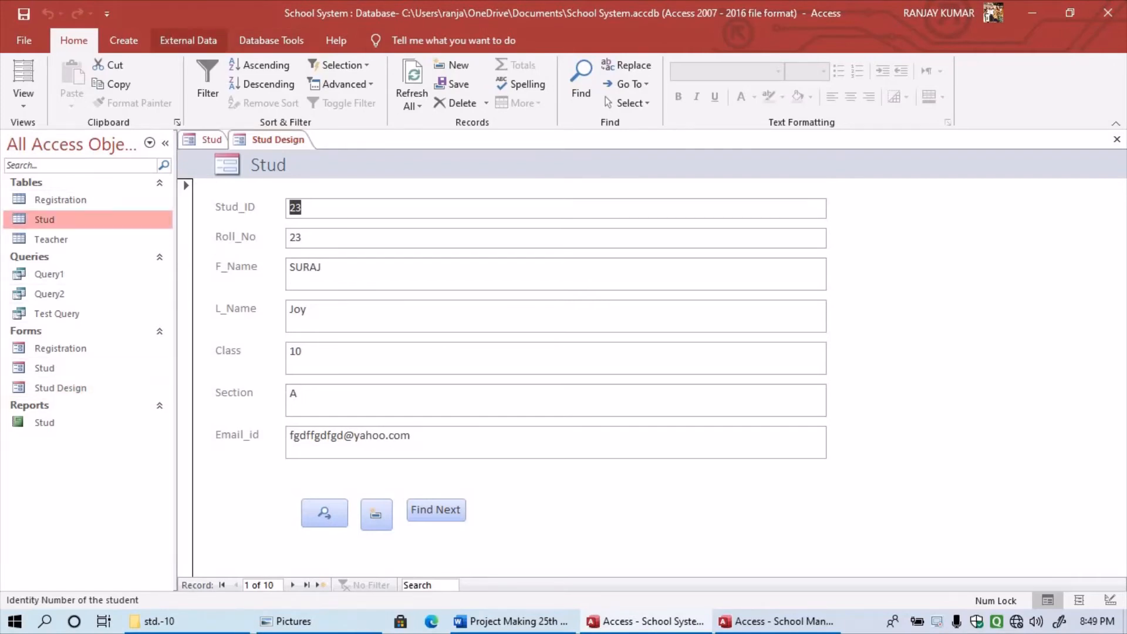
click(124, 40)
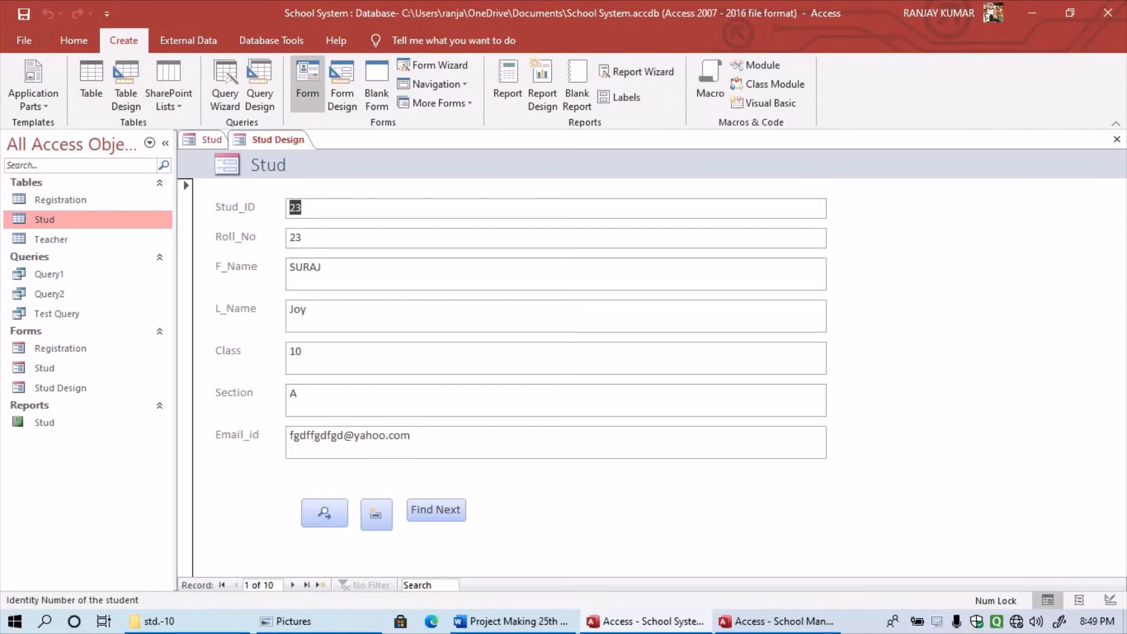
click(342, 88)
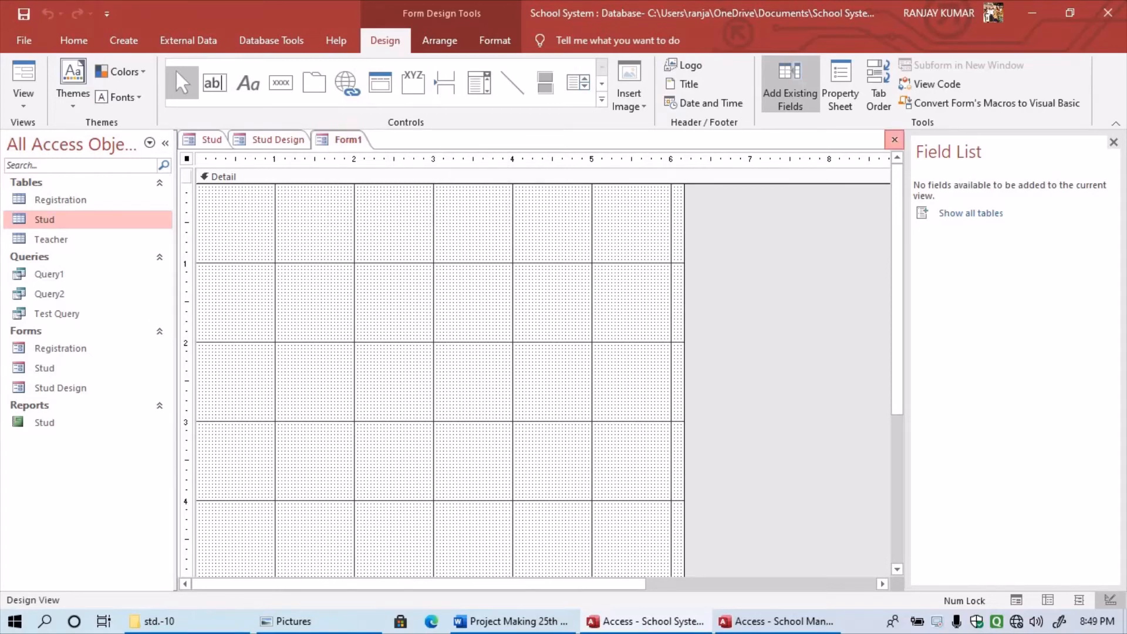
click(895, 139)
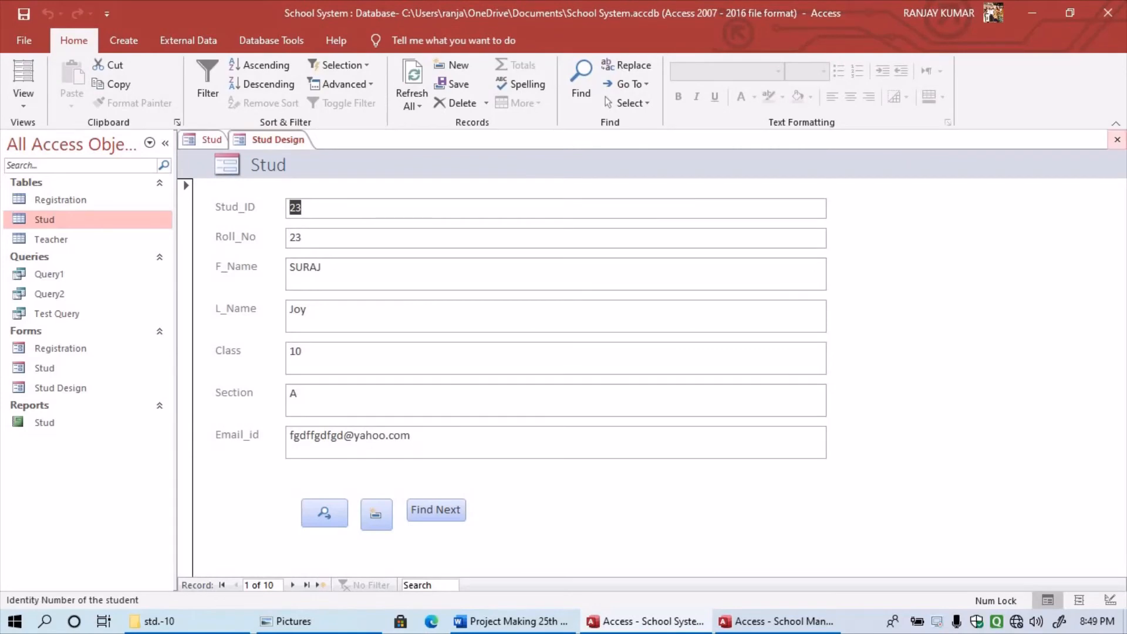
click(1118, 139)
click(123, 40)
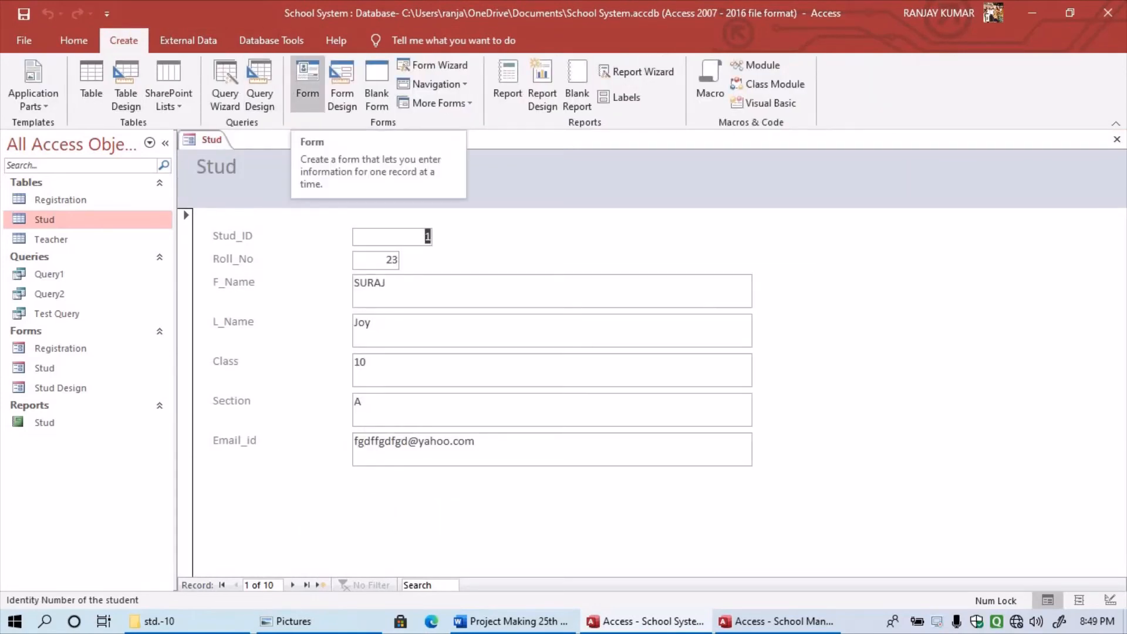
click(307, 82)
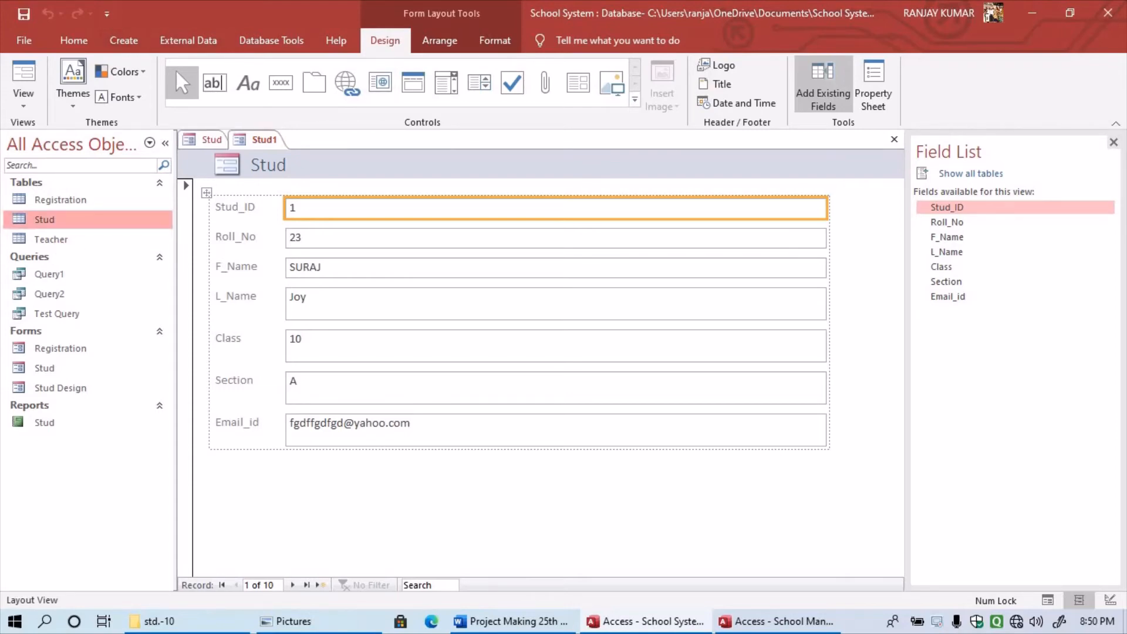
click(894, 139)
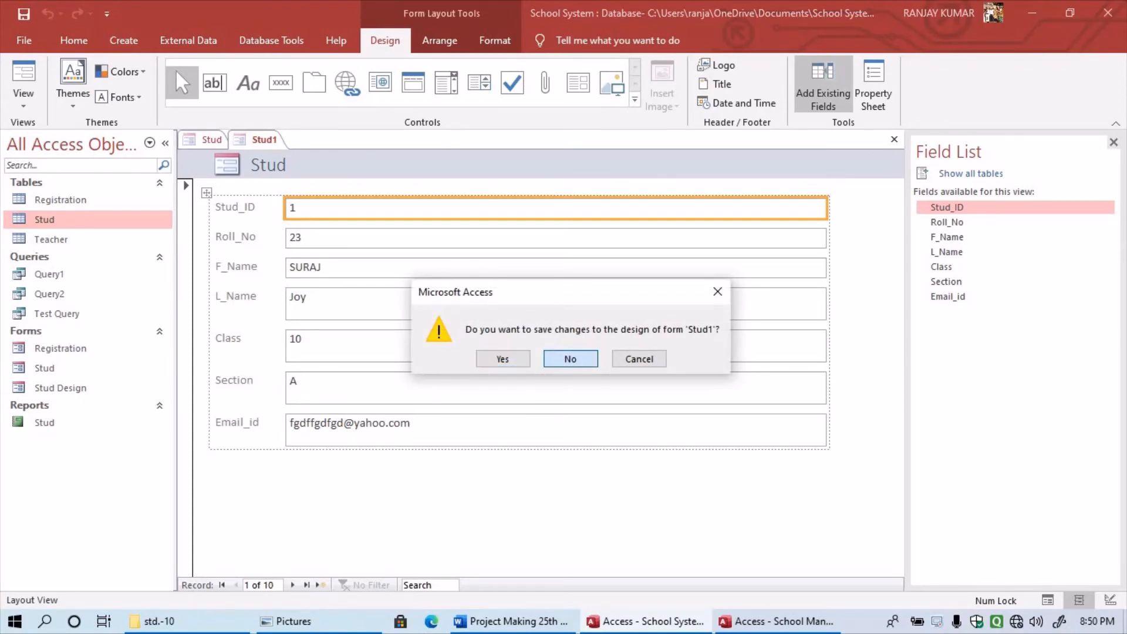
click(570, 359)
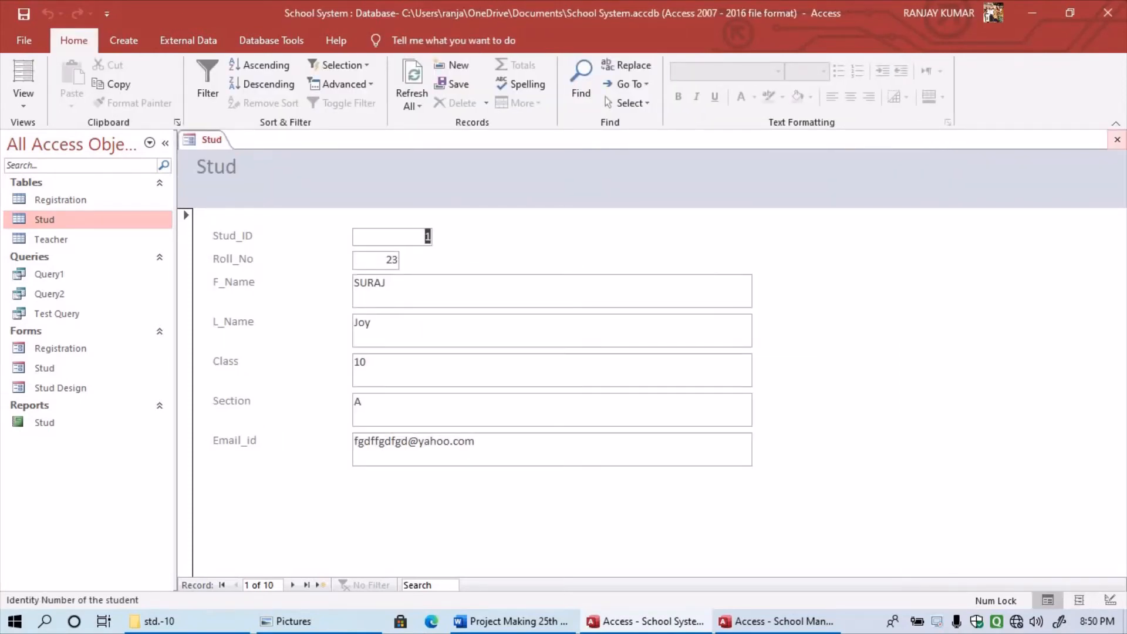
click(1117, 139)
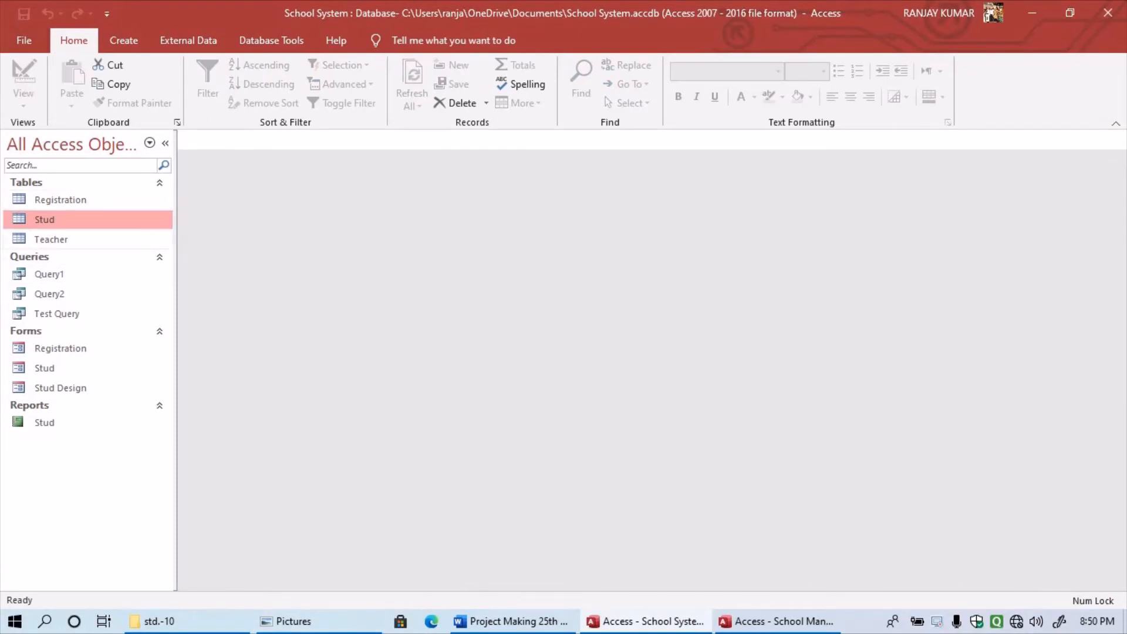
- Open the Teacher table in Design View, after briefly opening and closing its datasheet
click(51, 239)
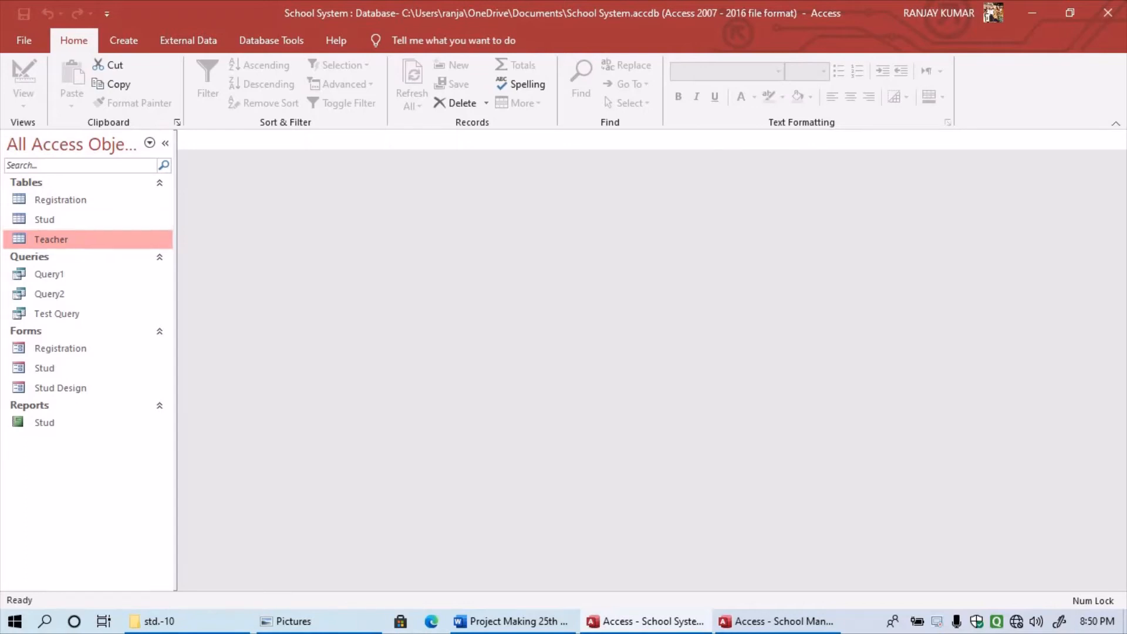
right_click(111, 239)
click(148, 247)
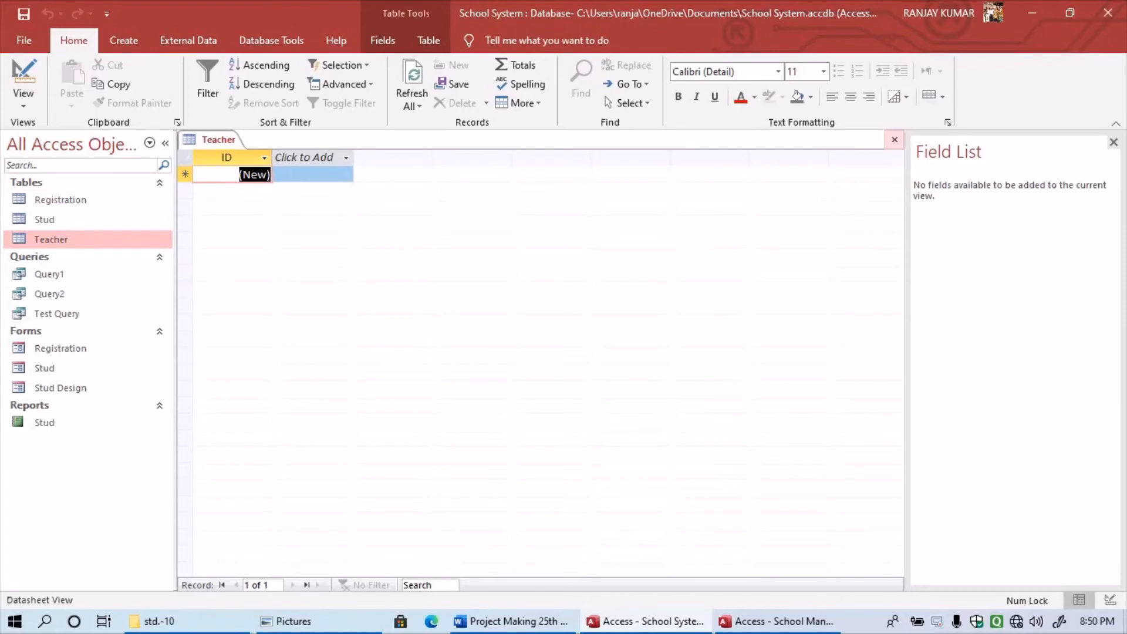
click(895, 139)
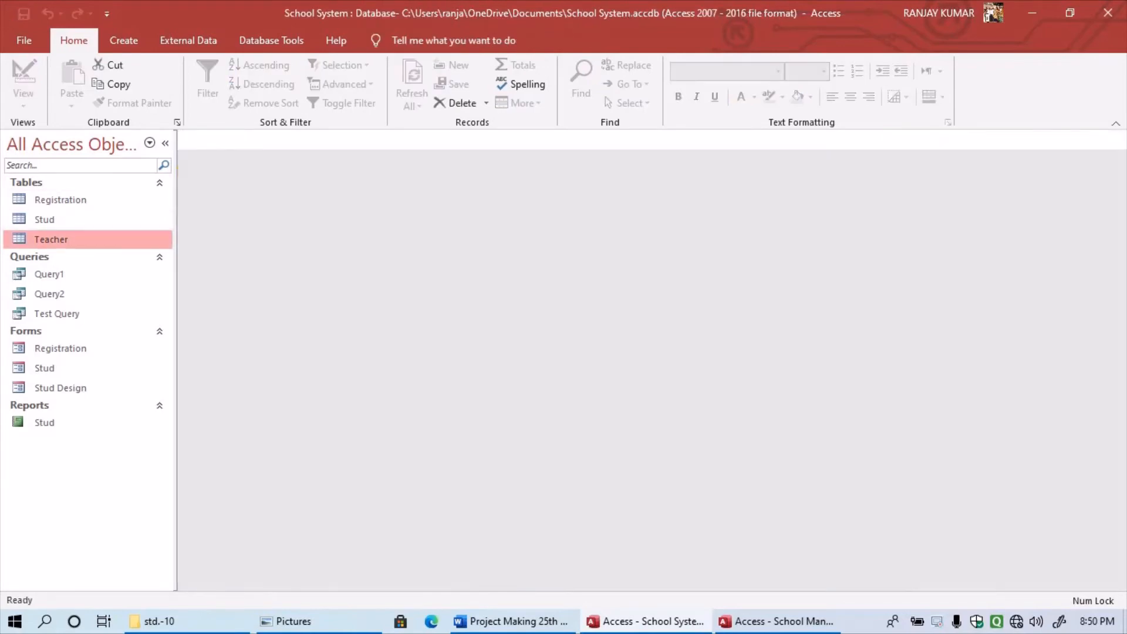
right_click(55, 235)
click(108, 265)
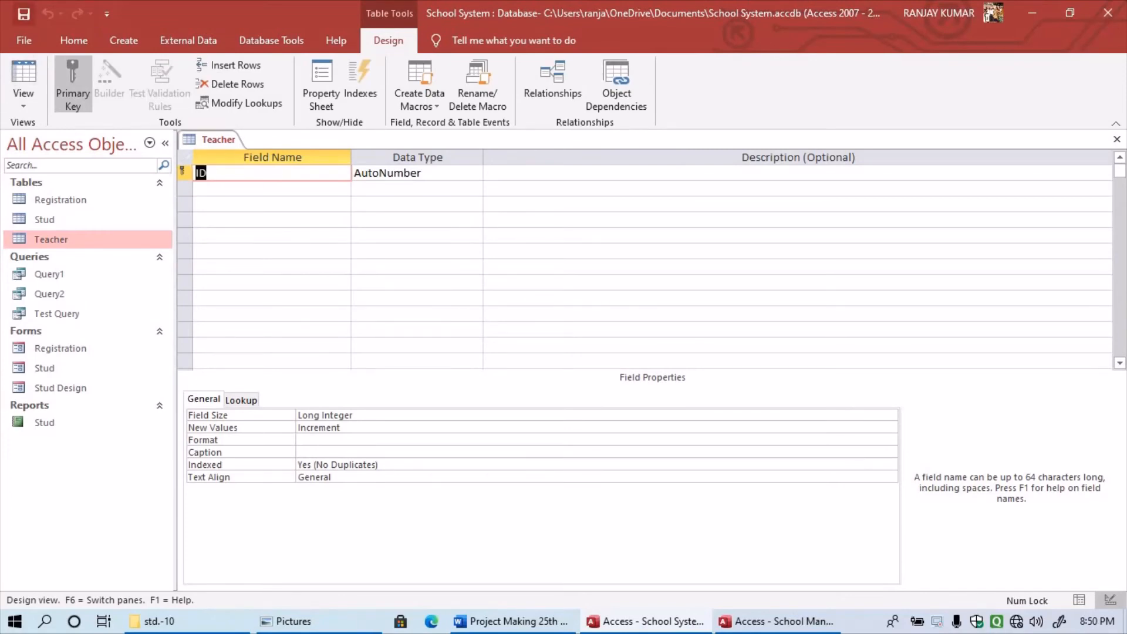
- Rename the AutoNumber ID field to Teacher_Id and move to the next field row
text(Teacher ID)
key(BackSpace)
key(BackSpace)
key(BackSpace)
text(_)
text(U)
key(BackSpace)
text(Id)
key(Tab)
key(Tab)
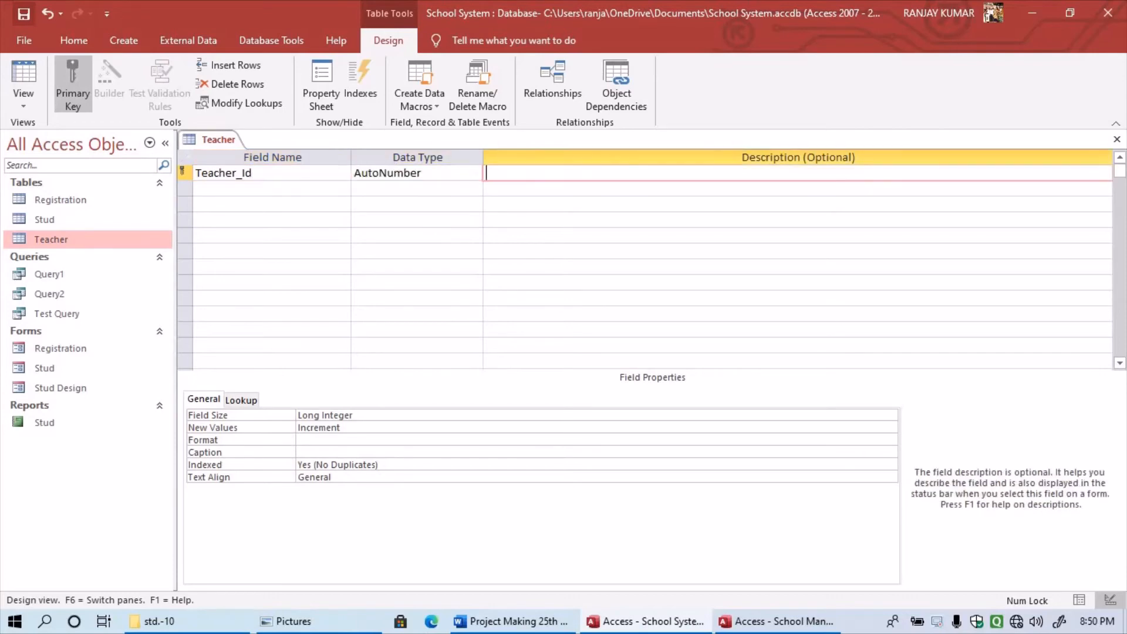
key(Tab)
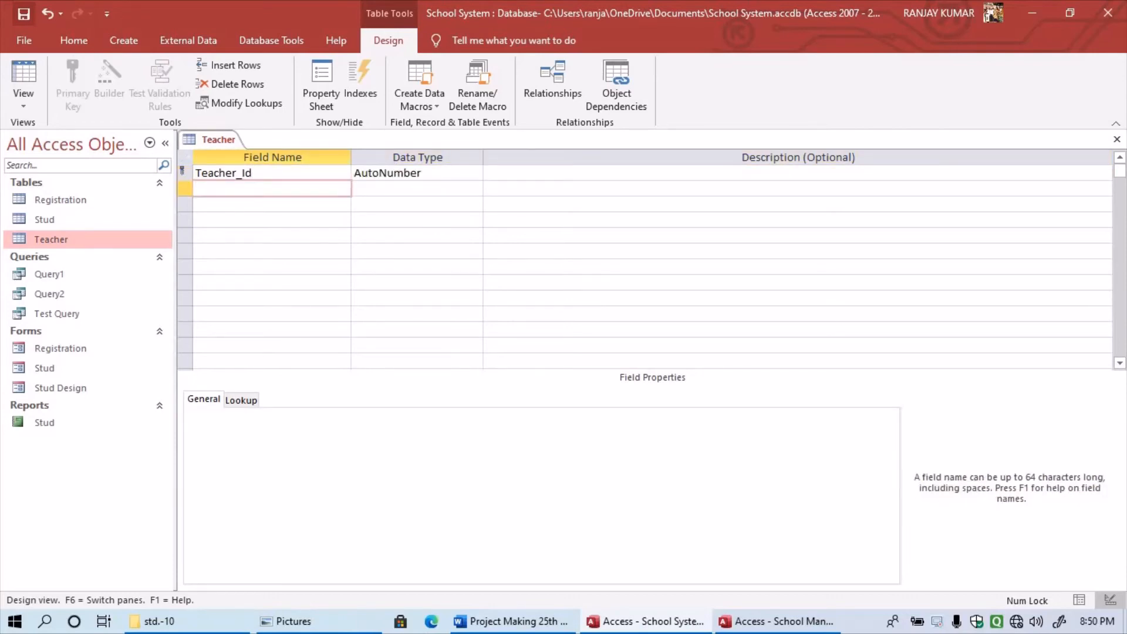
- Add a T_Name field described as 'name of the teacher'
text(Teachern)
key(BackSpace)
text(_)
key(BackSpace)
key(BackSpace)
key(BackSpace)
key(BackSpace)
key(BackSpace)
key(BackSpace)
key(BackSpace)
text(_Name)
key(Tab)
key(Tab)
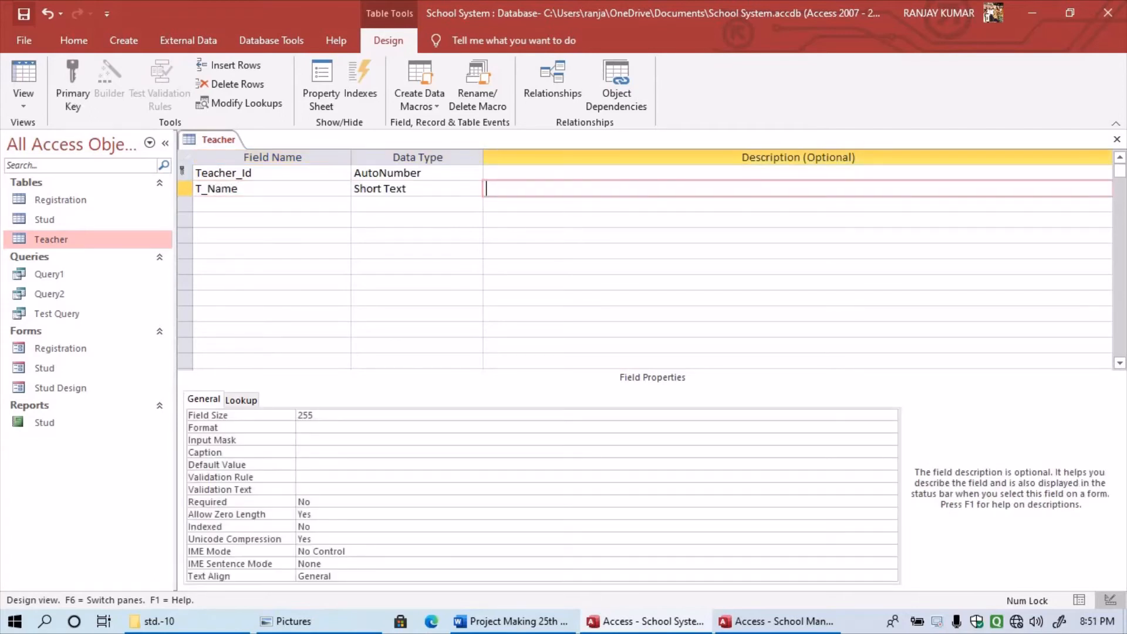
text(name of the teacher)
- Add a T_Subject field described as 'Subject for the teacher'
key(Return)
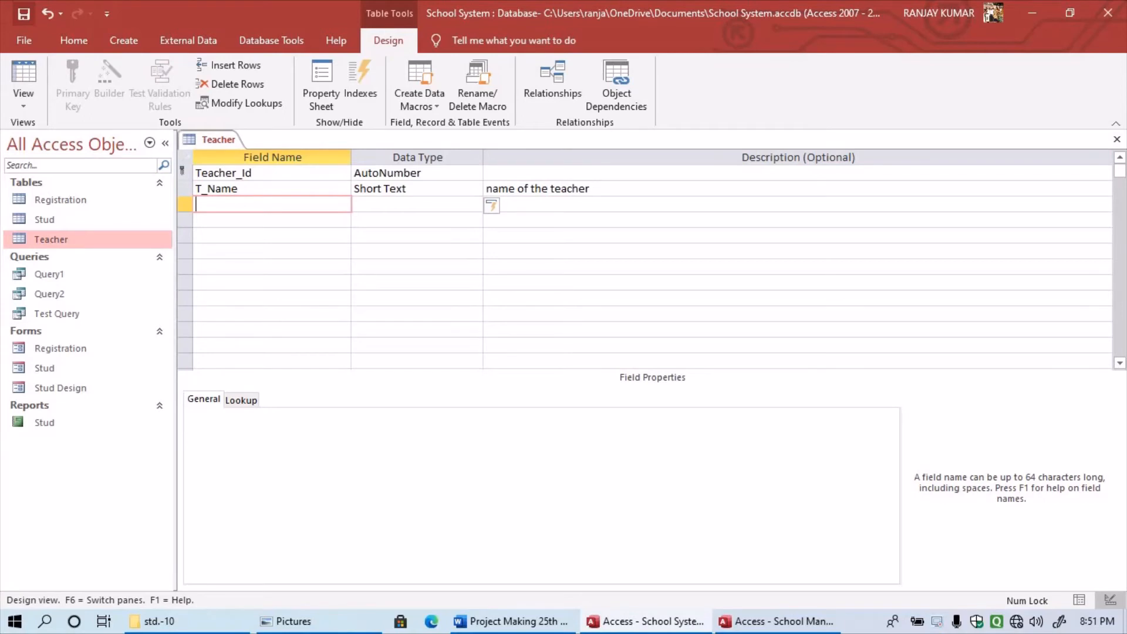
text(T_Subject)
key(Return)
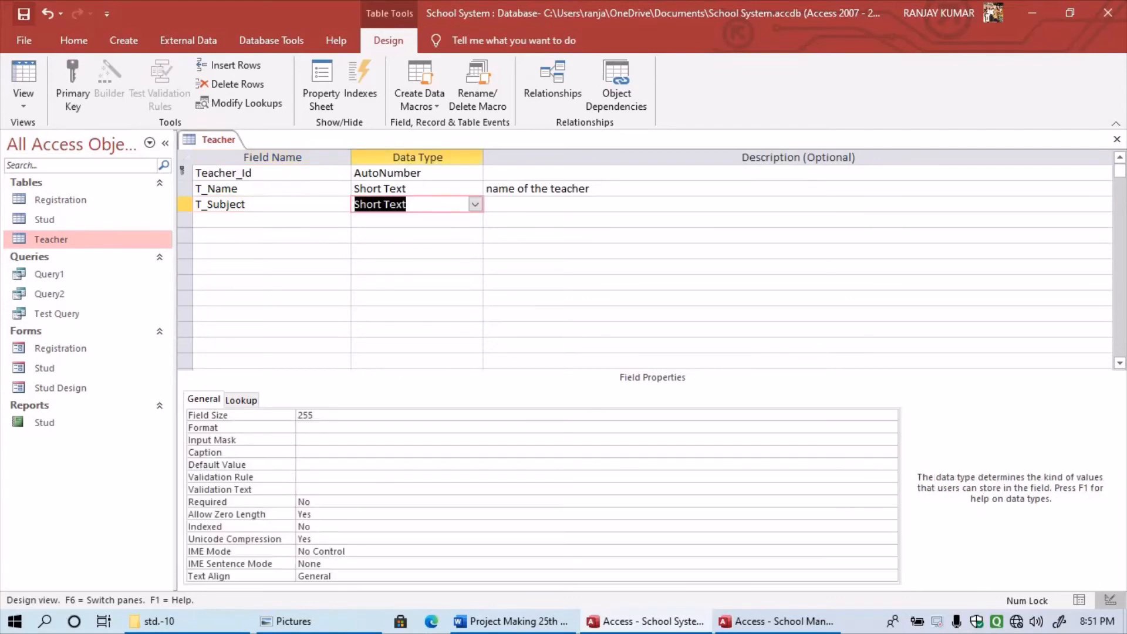
key(Return)
text(S)
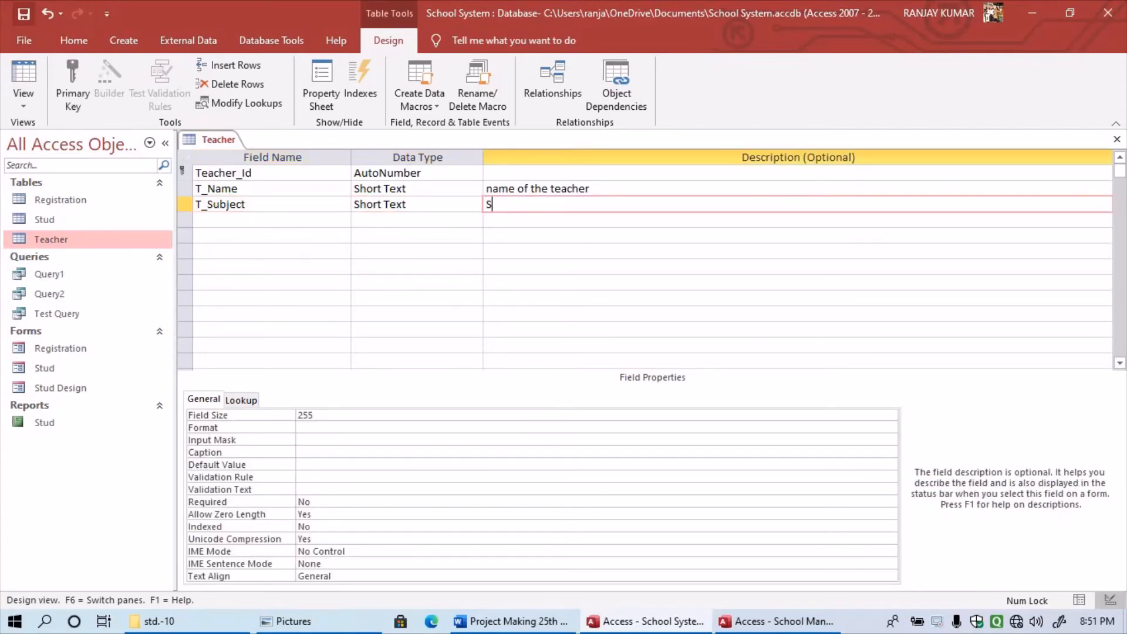
text(ubject for the teac)
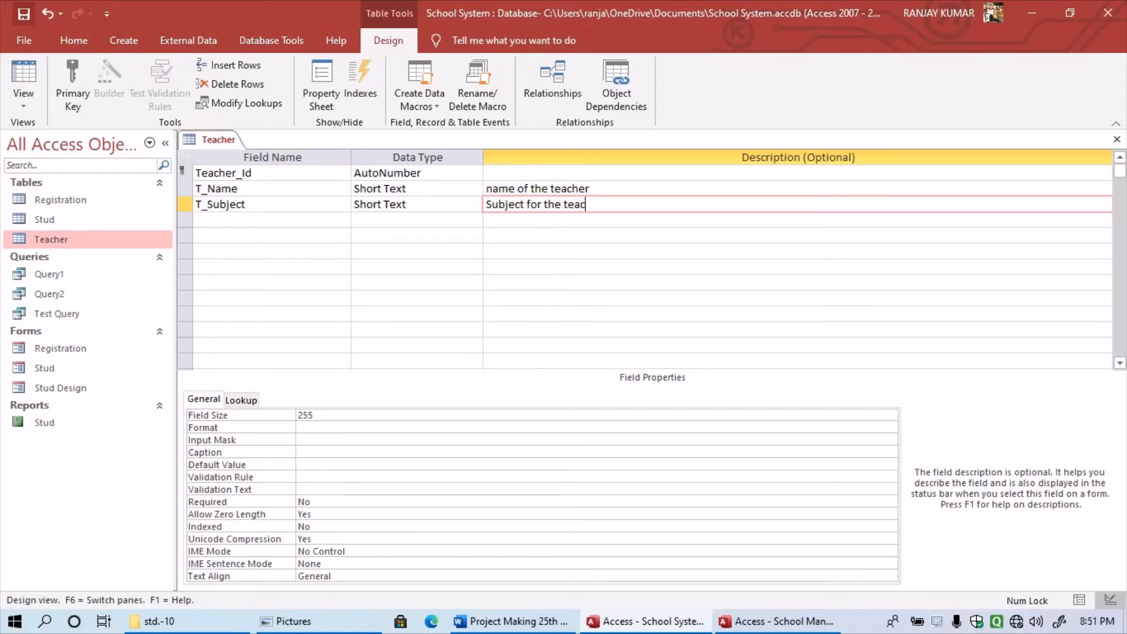
text(her)
- Save the Teacher table and open it in Datasheet view at the T_Name cell
scroll(645, 267, down, 20)
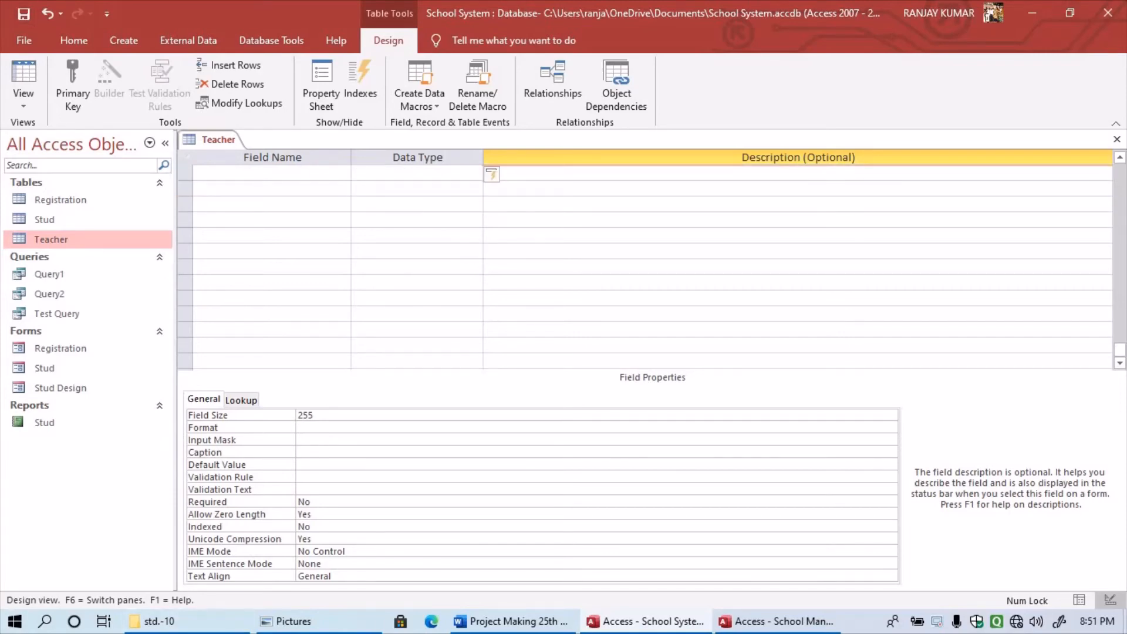
scroll(646, 267, up, 20)
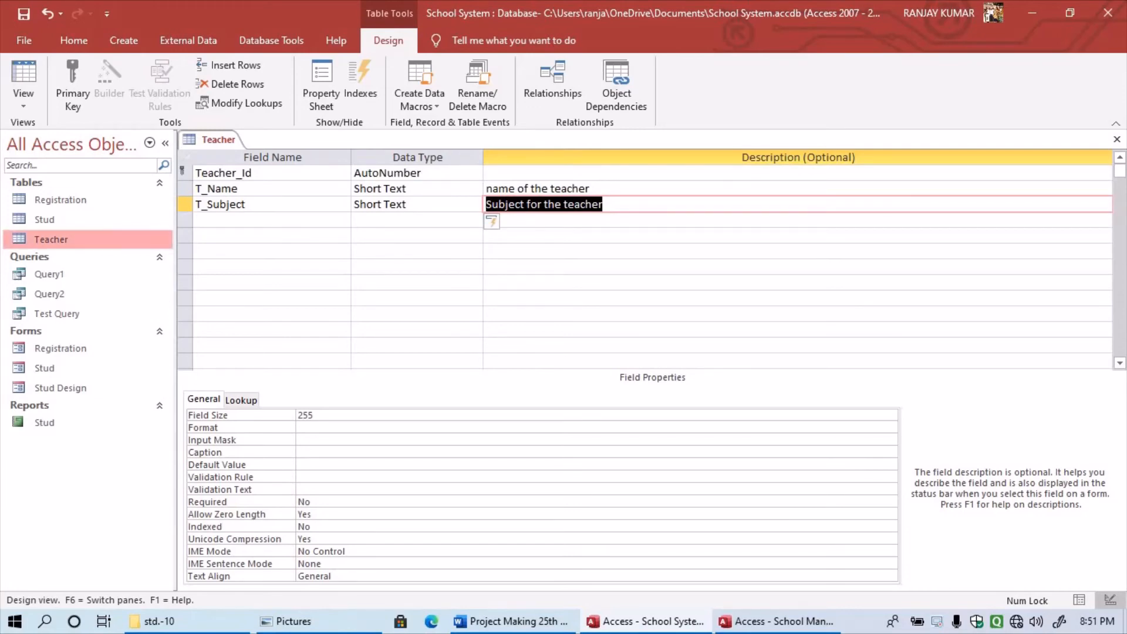
right_click(106, 239)
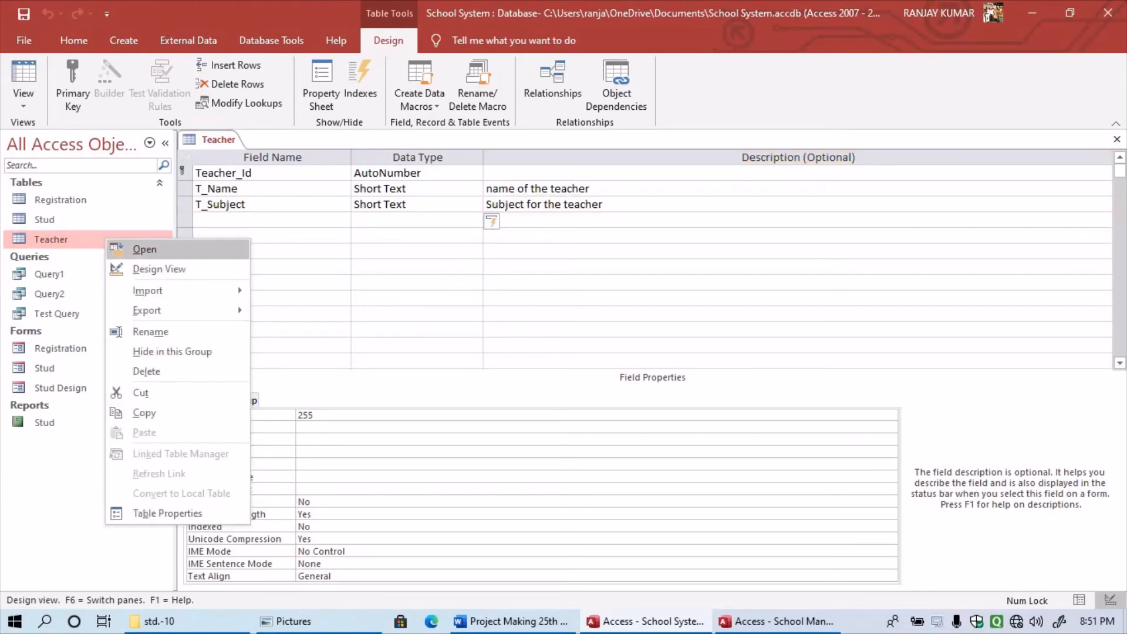
click(144, 249)
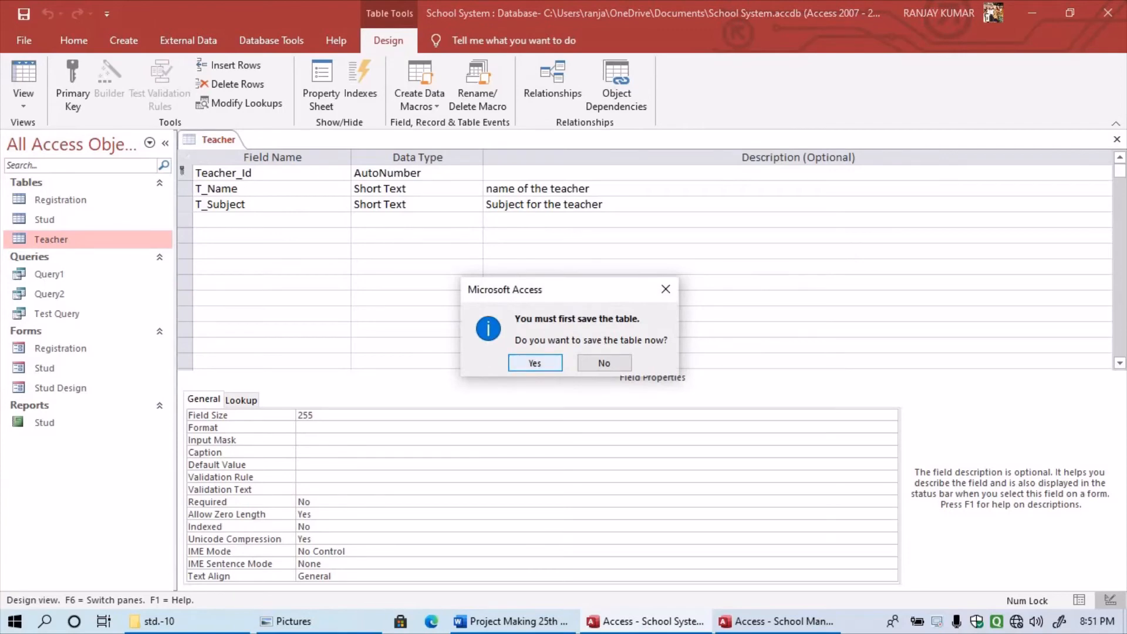
click(535, 363)
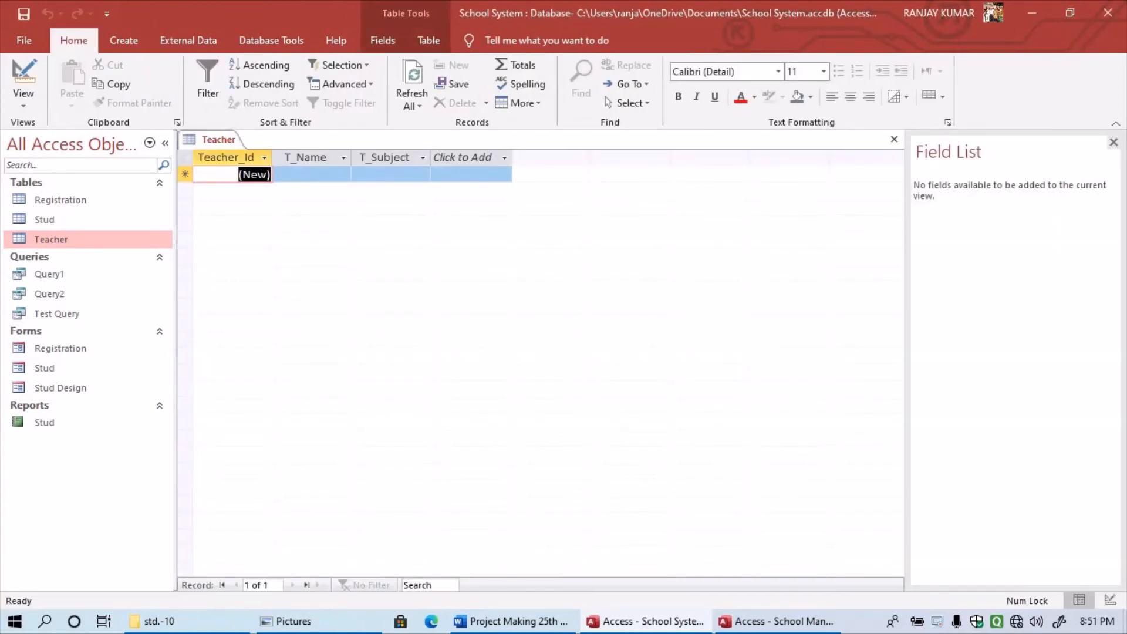
click(311, 174)
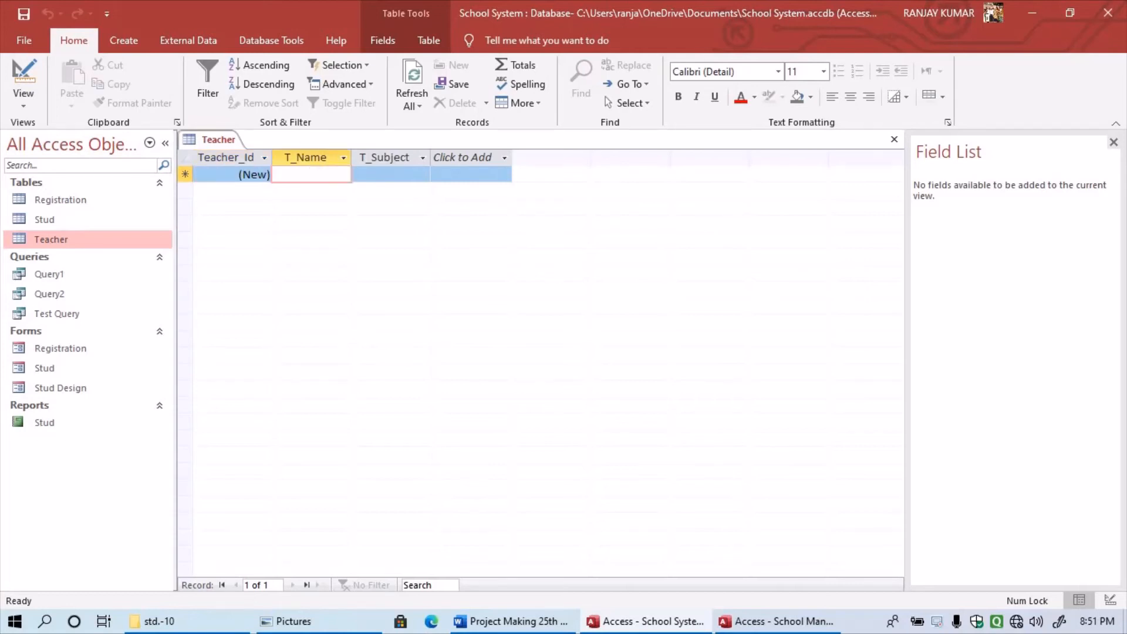
right_click(63, 239)
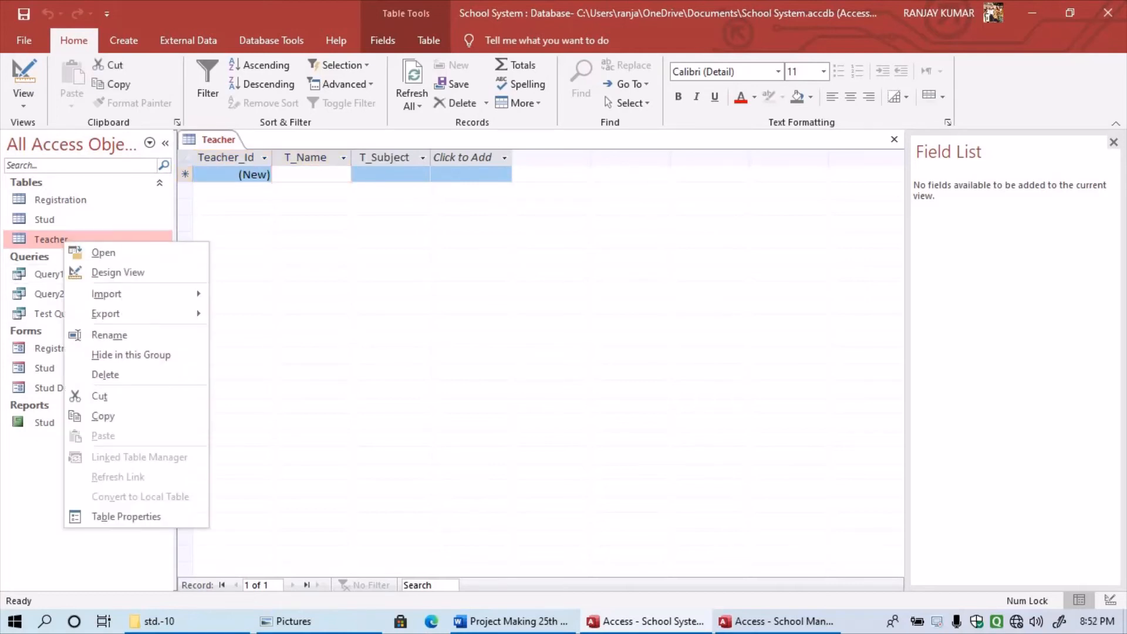
click(103, 253)
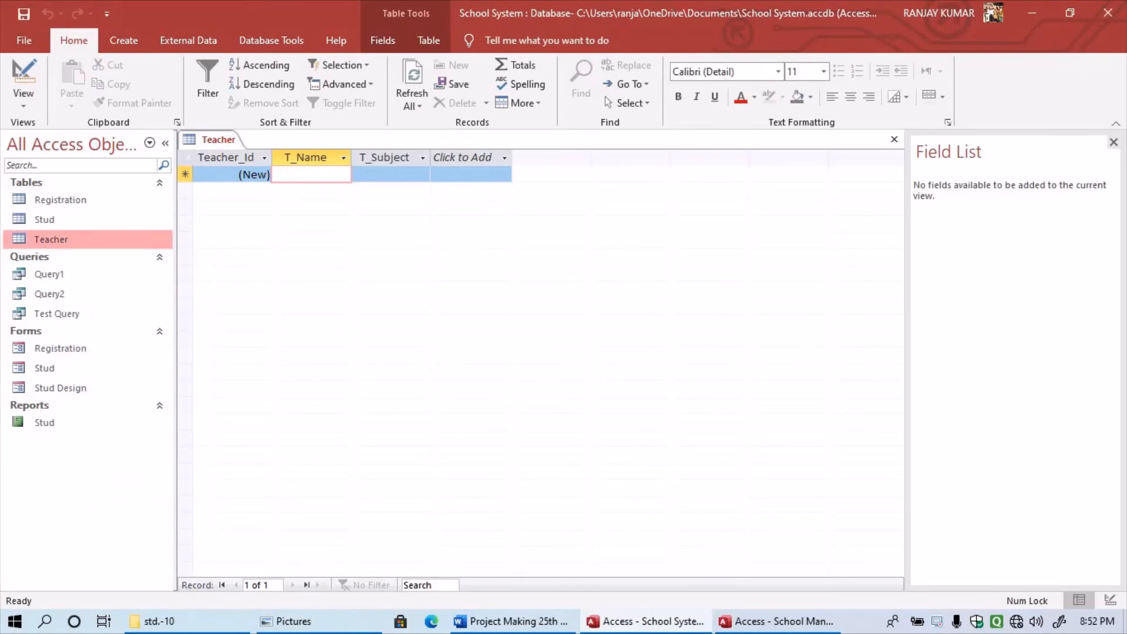
right_click(97, 239)
click(136, 272)
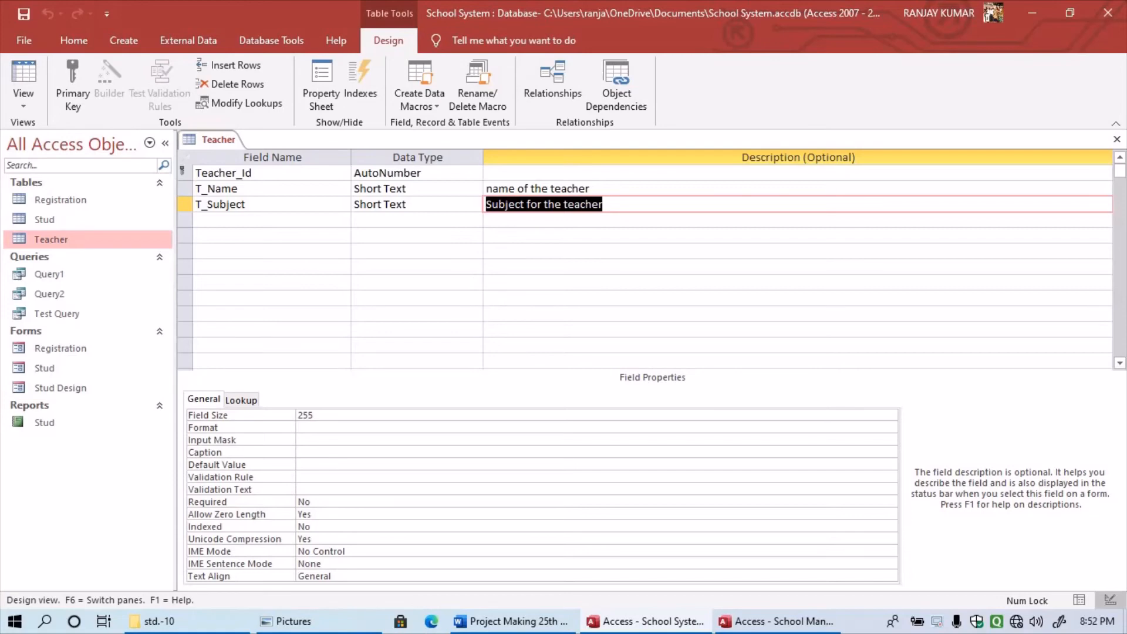
click(405, 173)
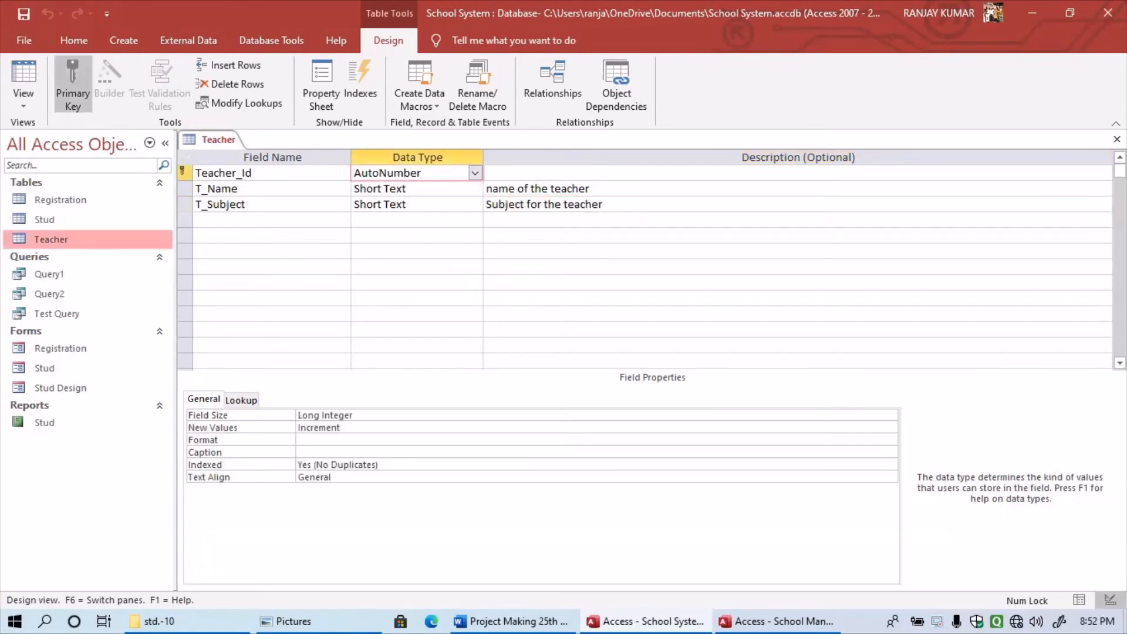
right_click(88, 238)
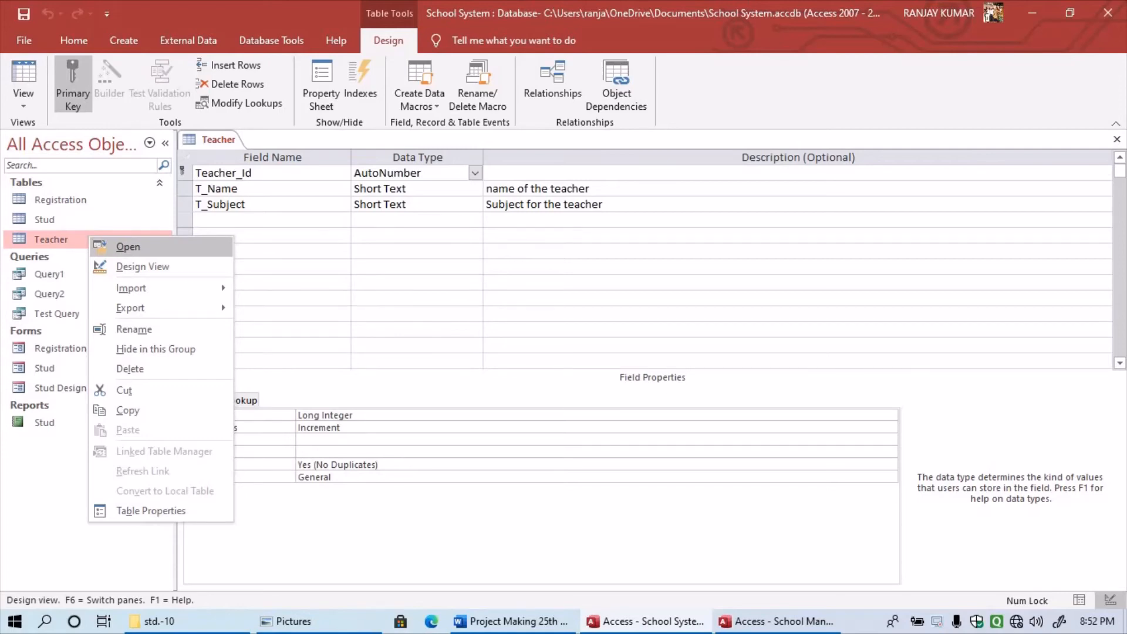
key(Return)
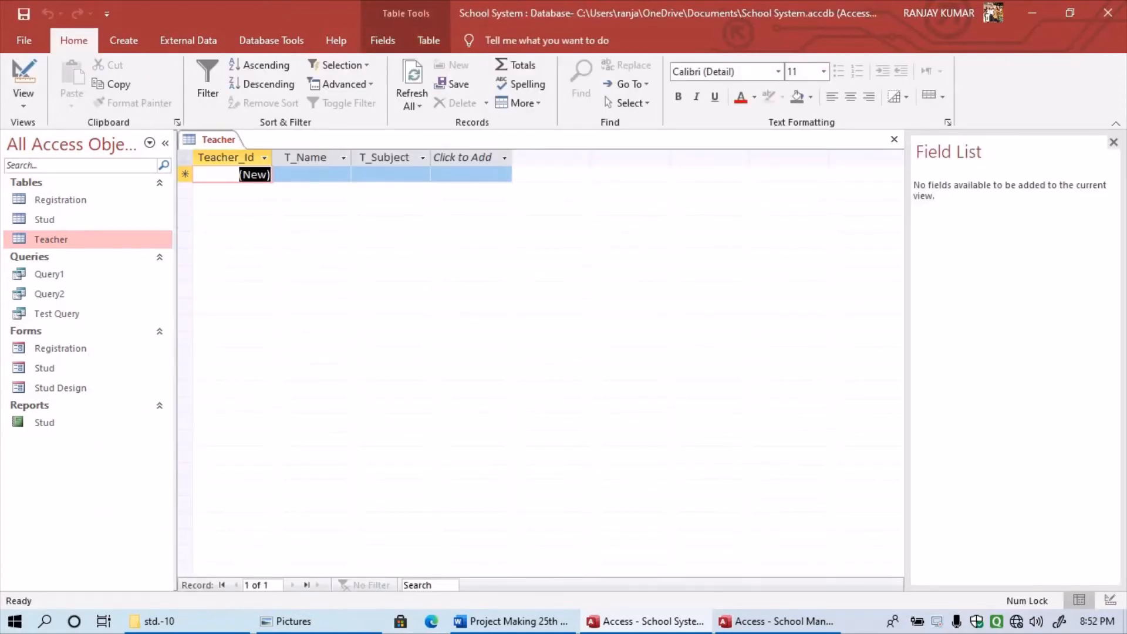
- Enter the first teacher record: the teacher's name with subject Maths
click(311, 175)
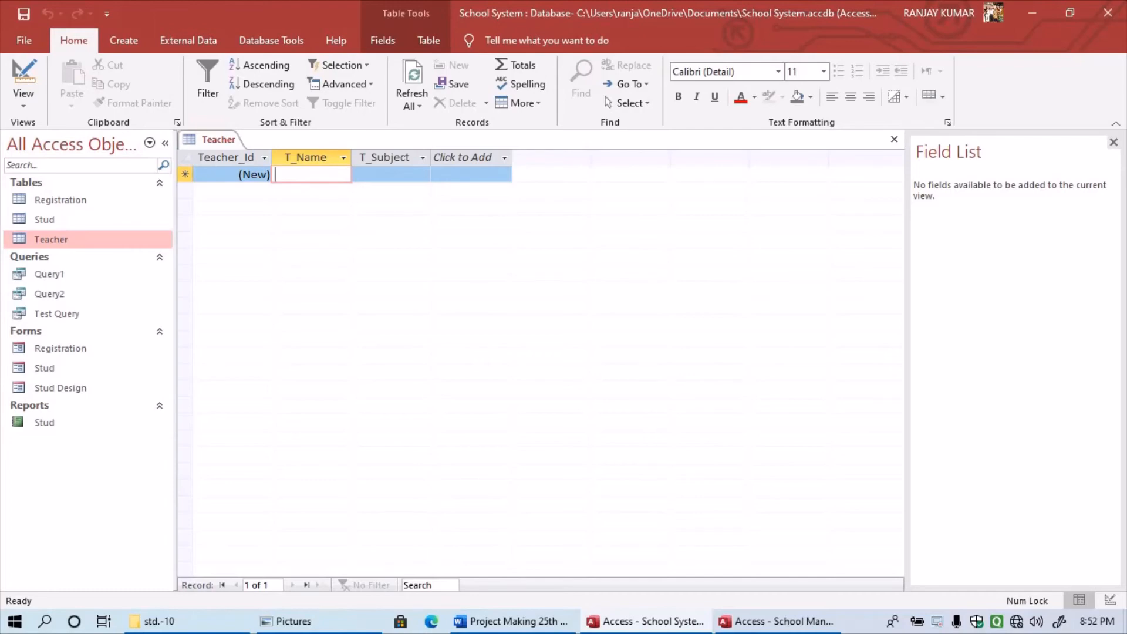
text(Vi)
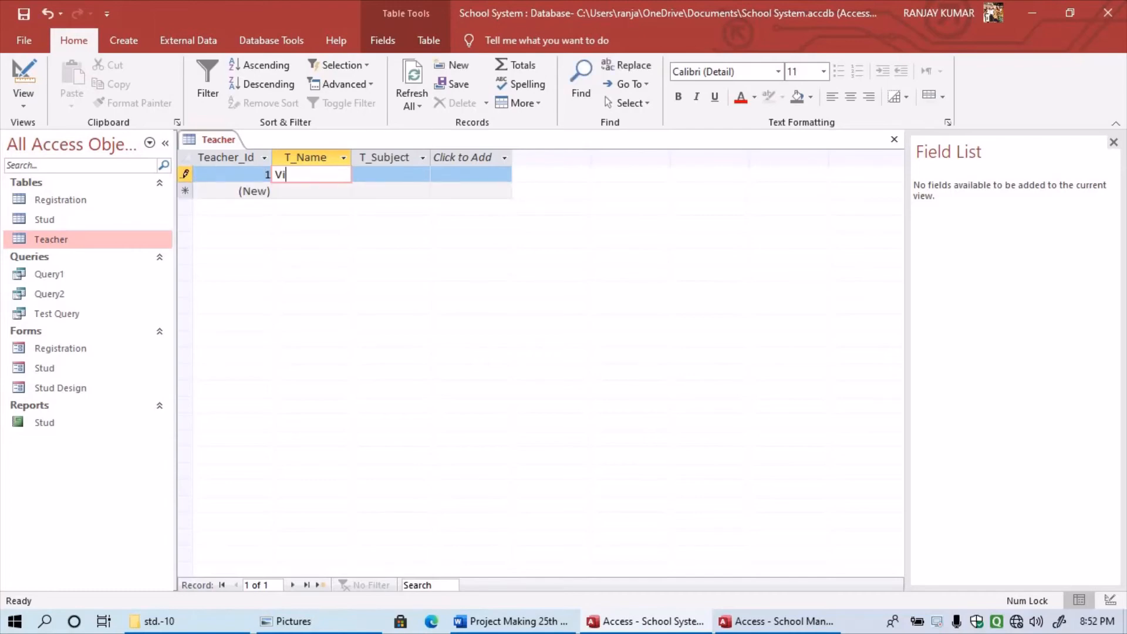
text(kas)
key(BackSpace)
key(BackSpace)
key(BackSpace)
key(BackSpace)
key(BackSpace)
text(M)
key(BackSpace)
text(Vikas Sie)
key(BackSpace)
text(r)
key(Tab)
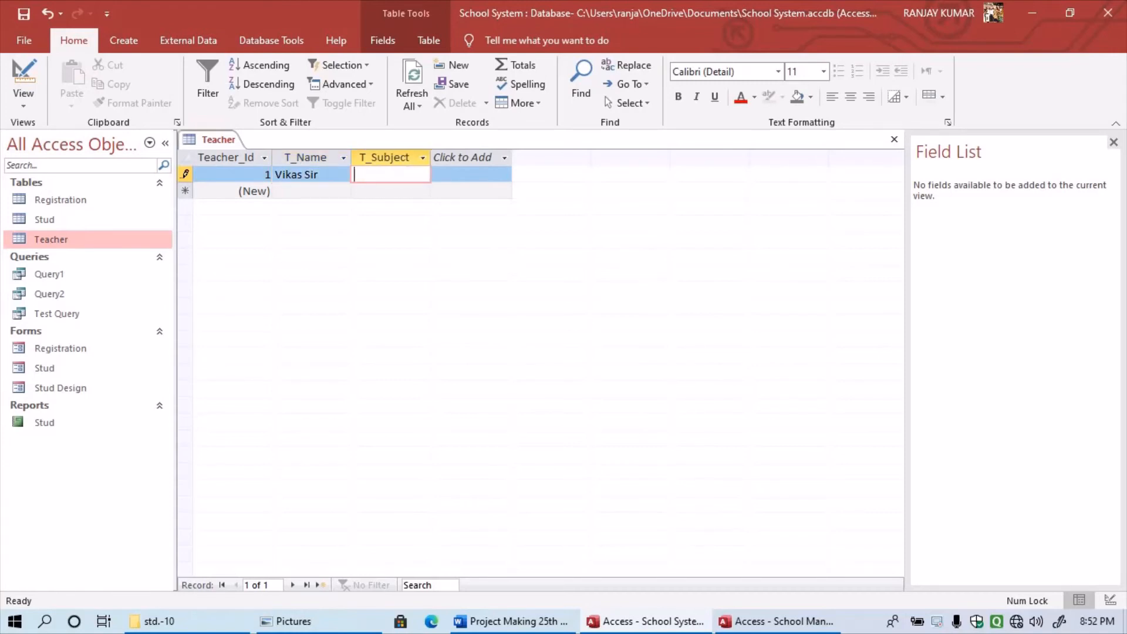
text(Maths)
key(Tab)
key(Tab)
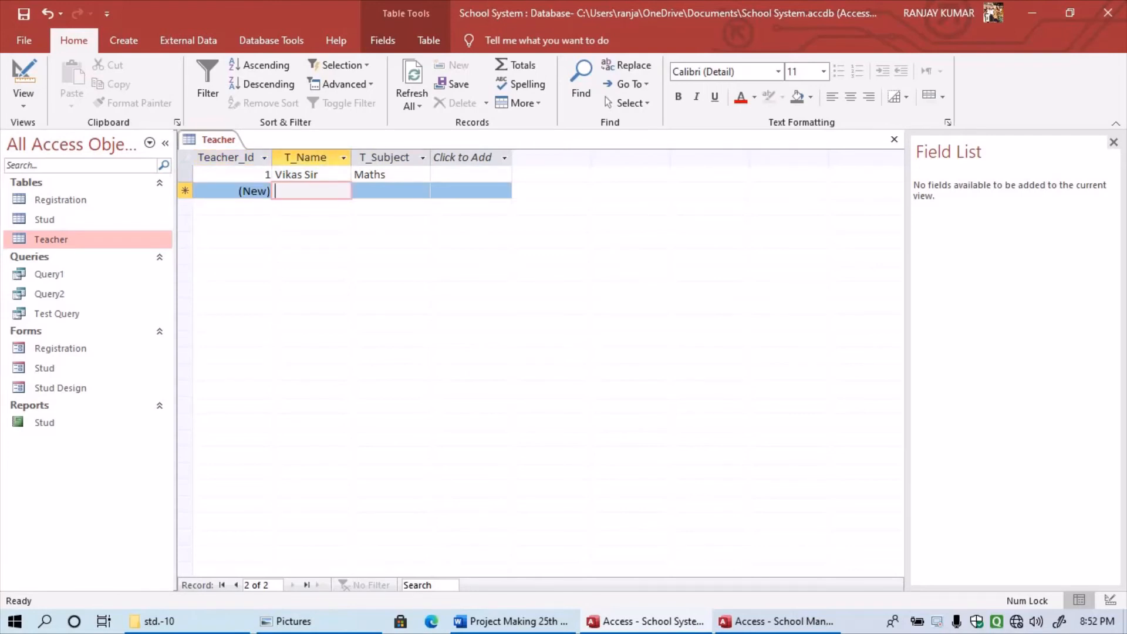
- Enter the second teacher record: another teacher's name with subject Computer
text(Ranja)
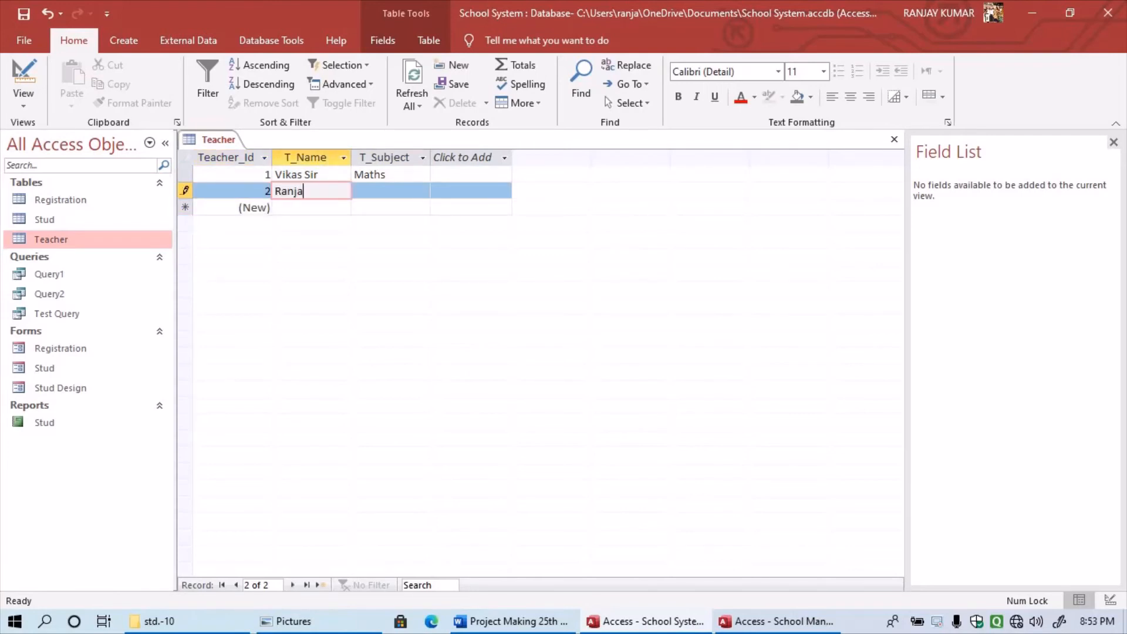
text(y Sir)
key(Tab)
text(Compu)
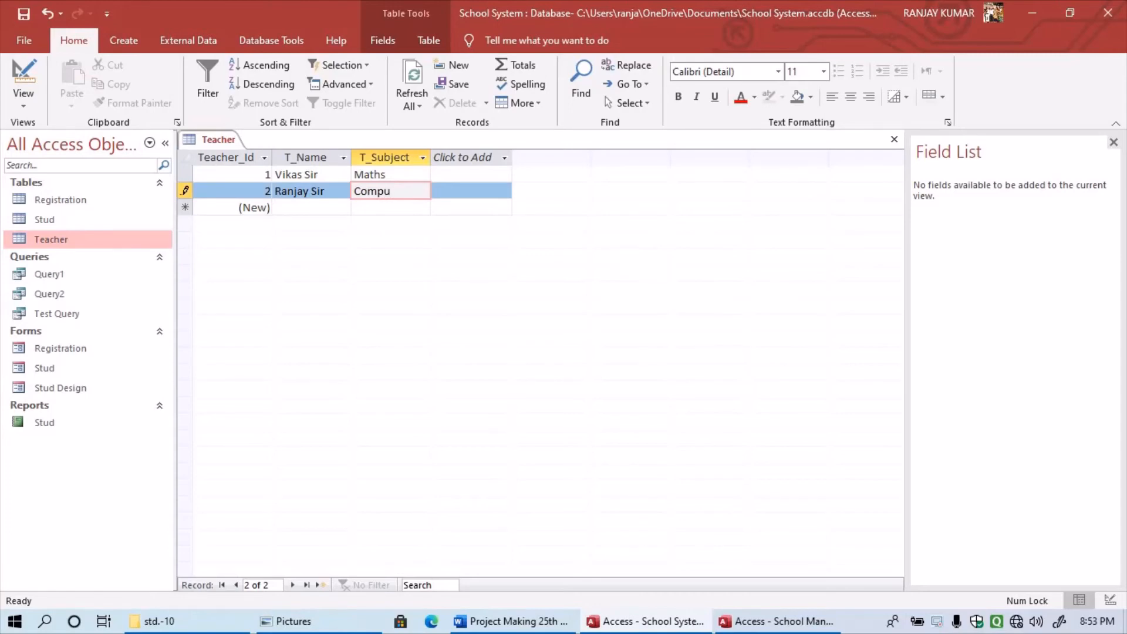
key(BackSpace)
text(uter)
key(Tab)
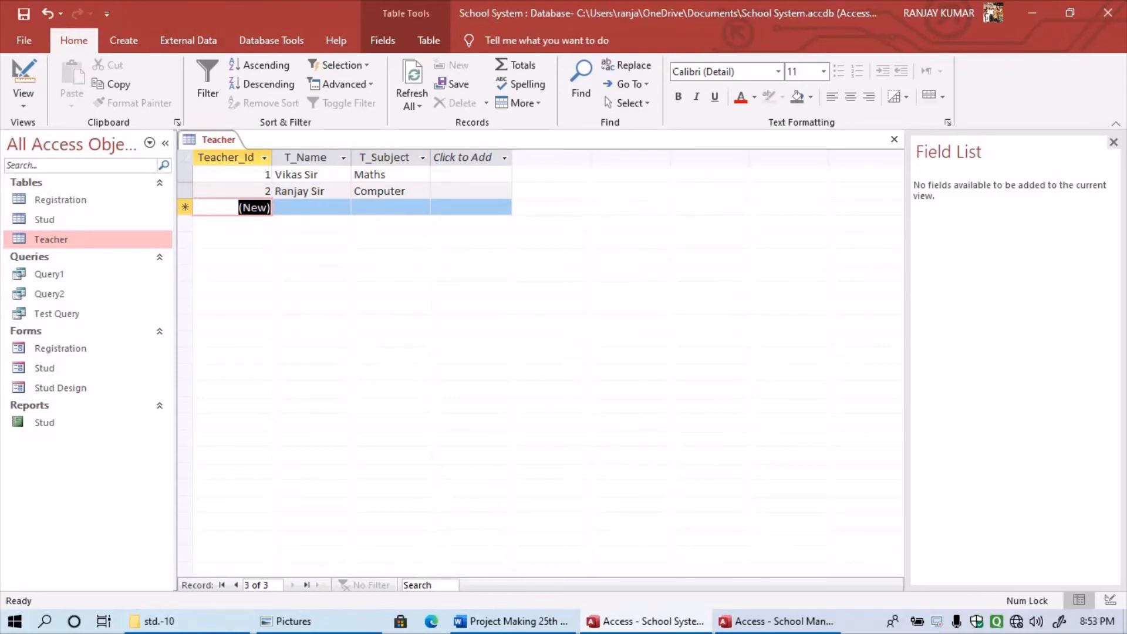
- Close the table, create a Teacher form and place a command button beside T_Subject
click(895, 139)
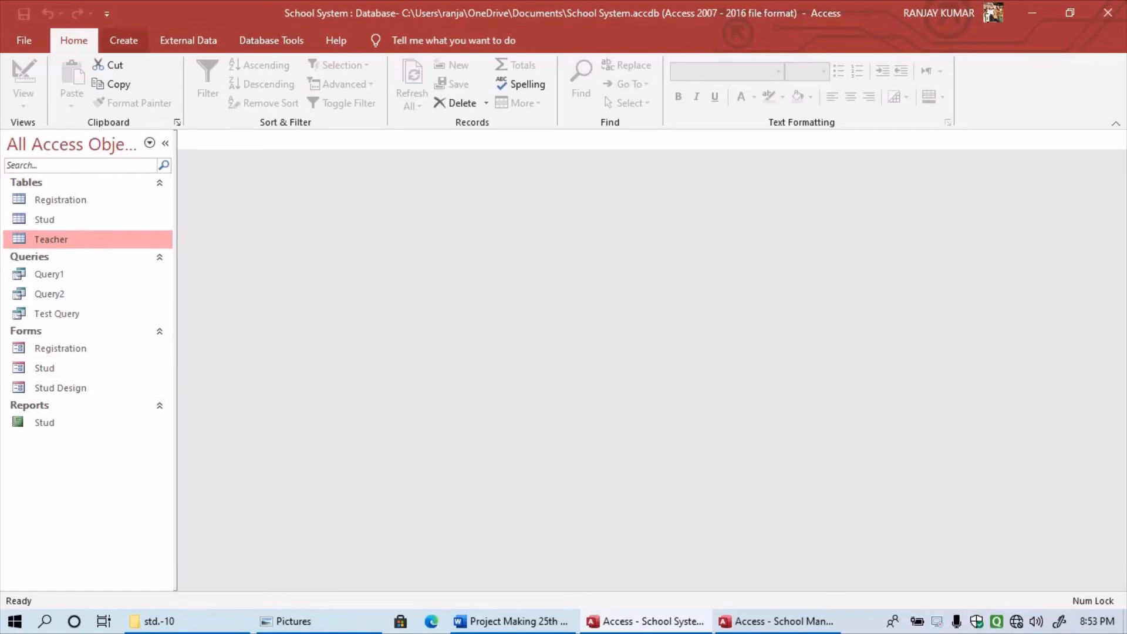
click(123, 40)
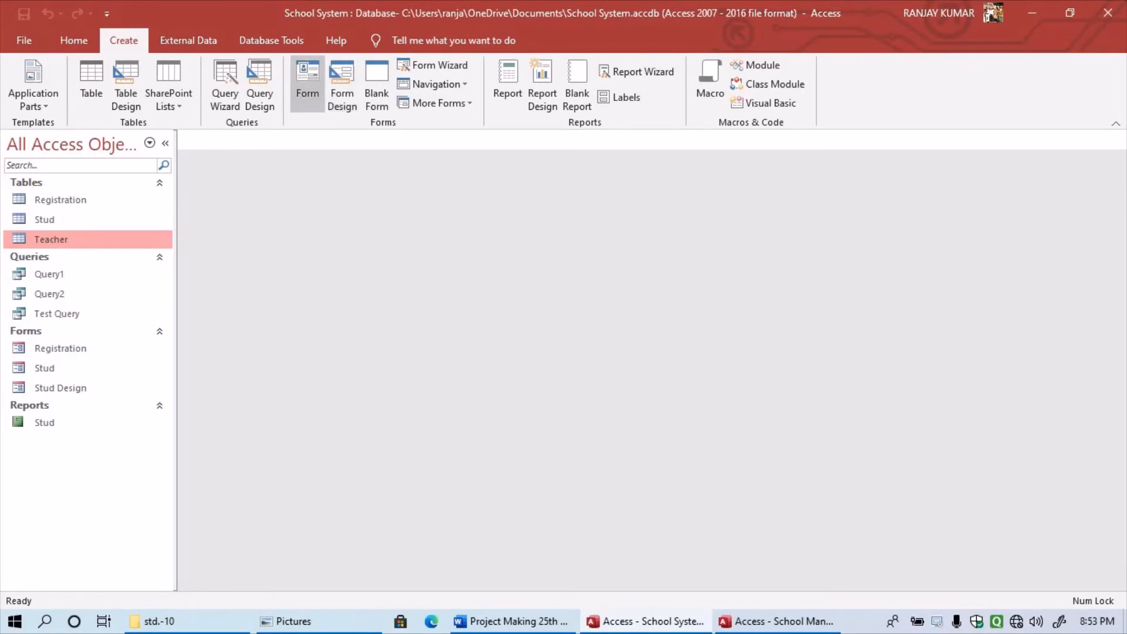
click(307, 82)
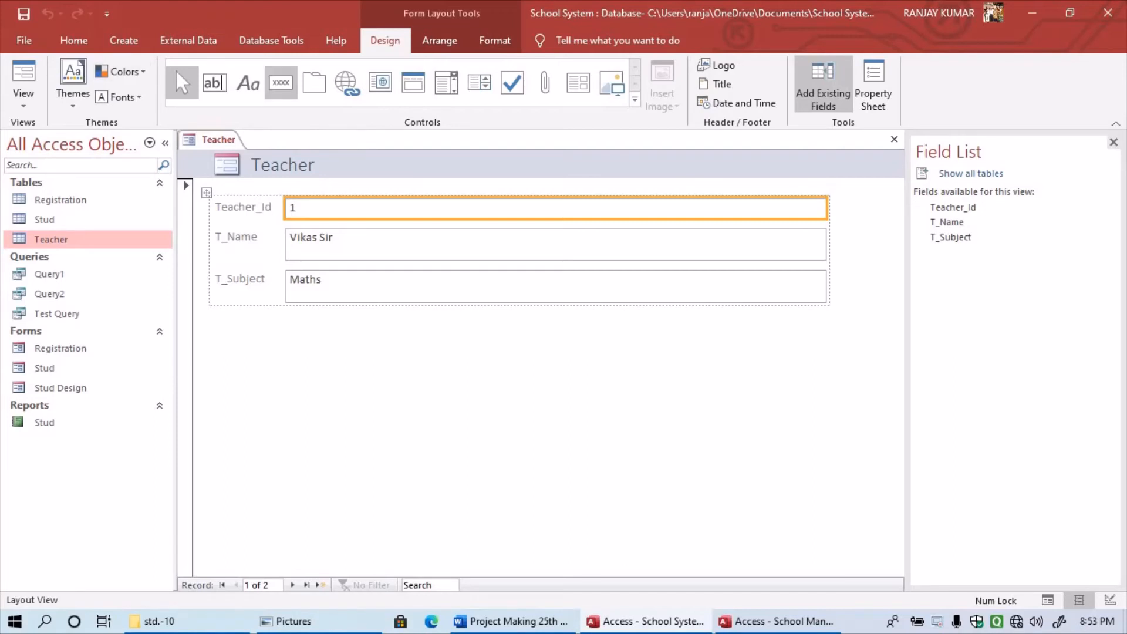
click(281, 82)
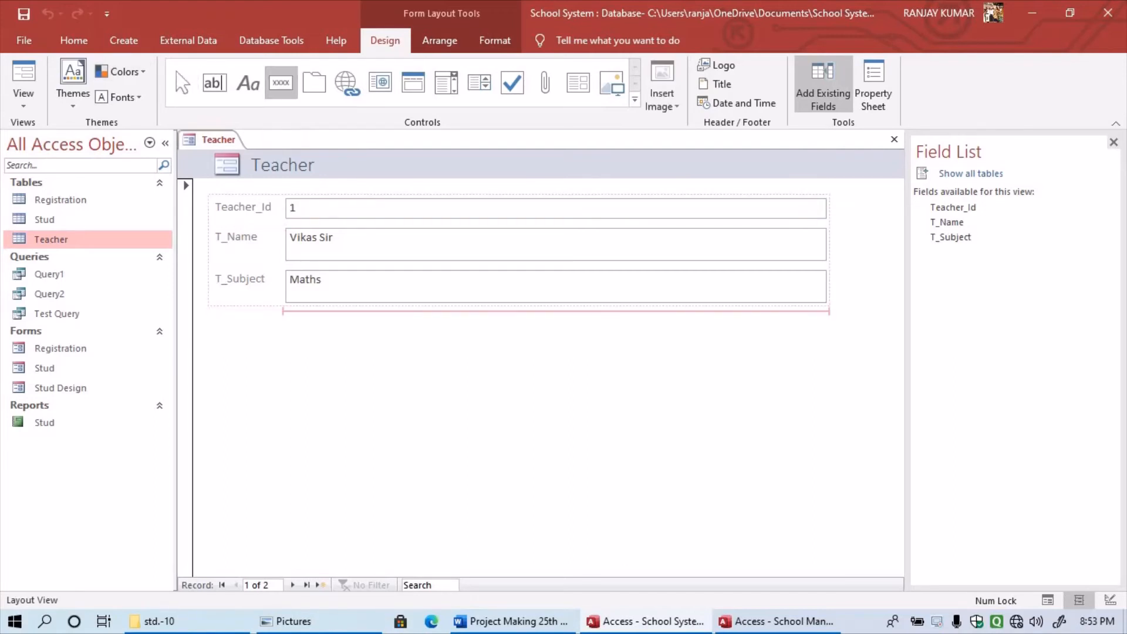
click(279, 295)
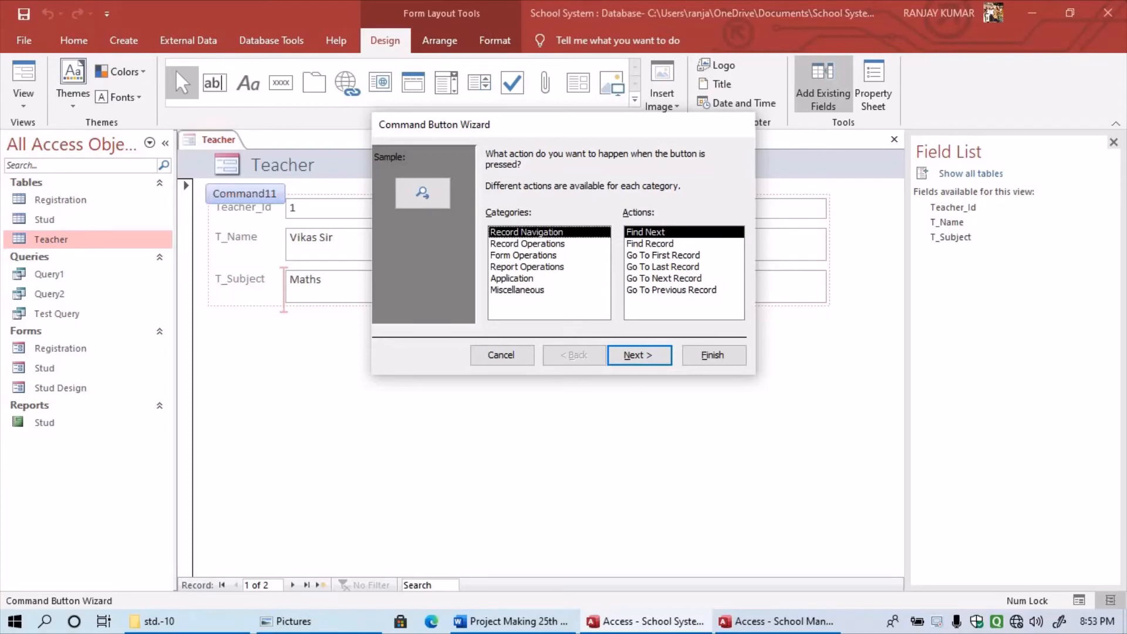
- Finish the wizard to make a text-captioned Find Next button
key(Return)
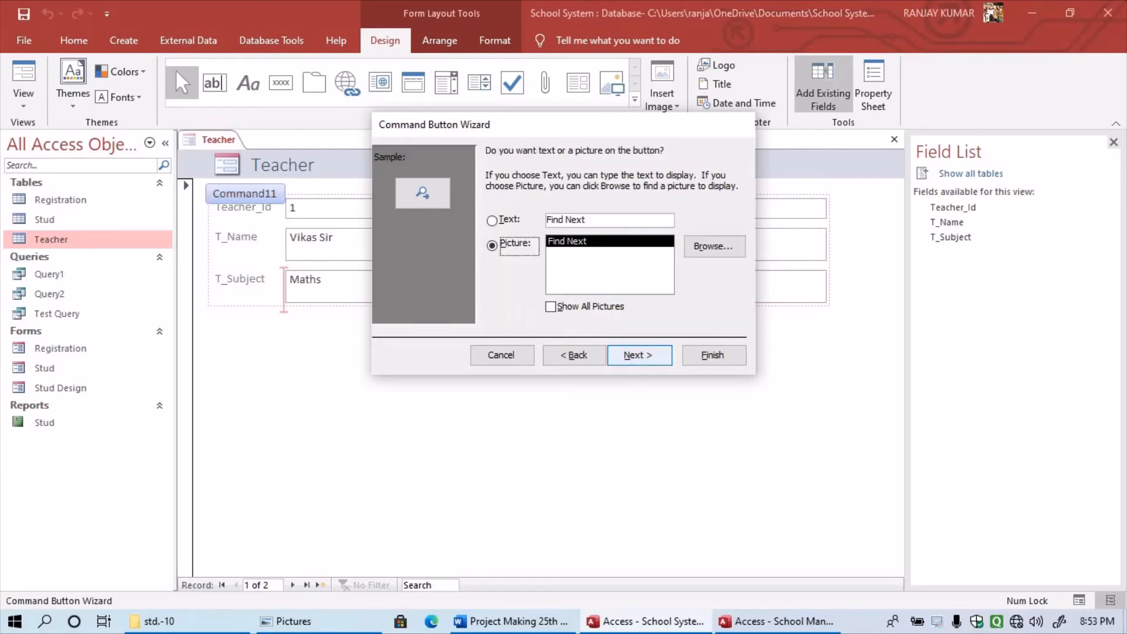
key(alt+t)
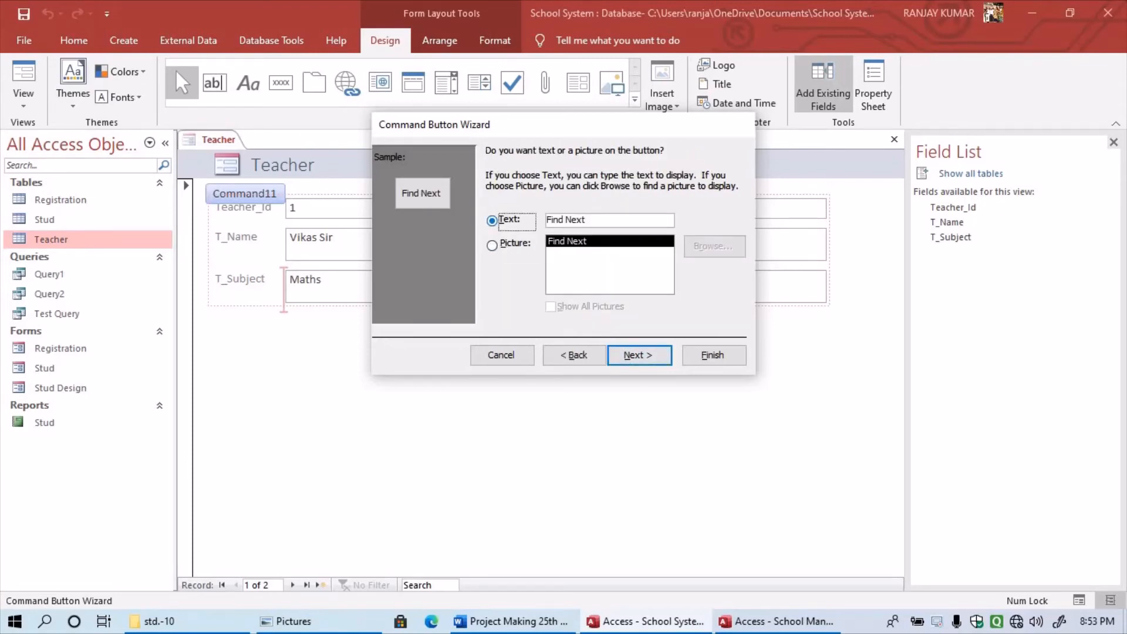
key(Return)
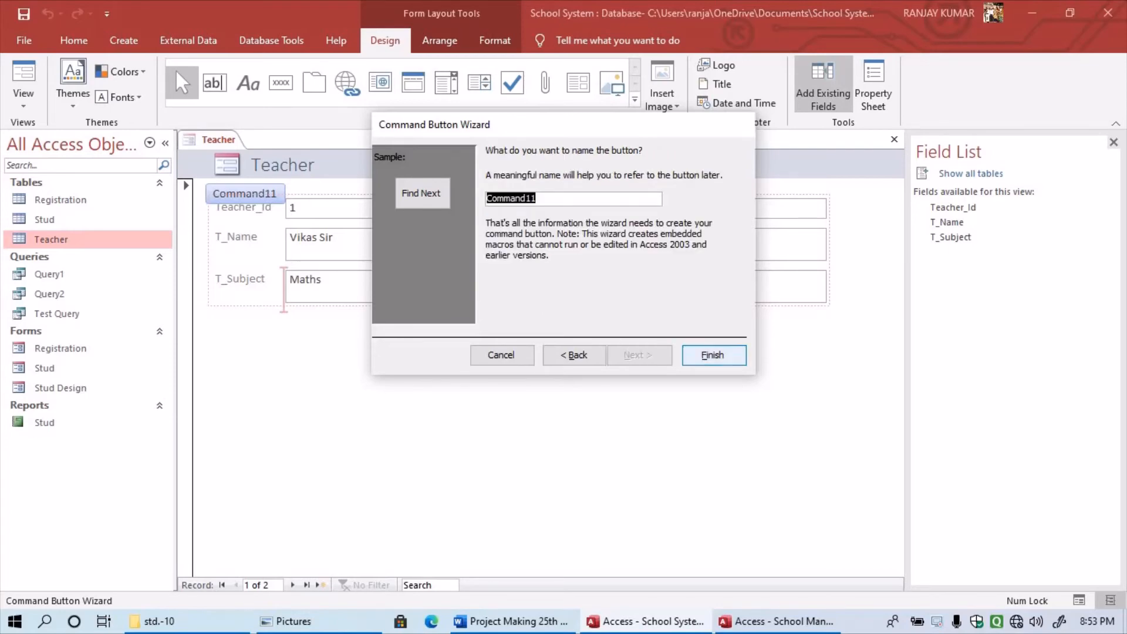
key(Return)
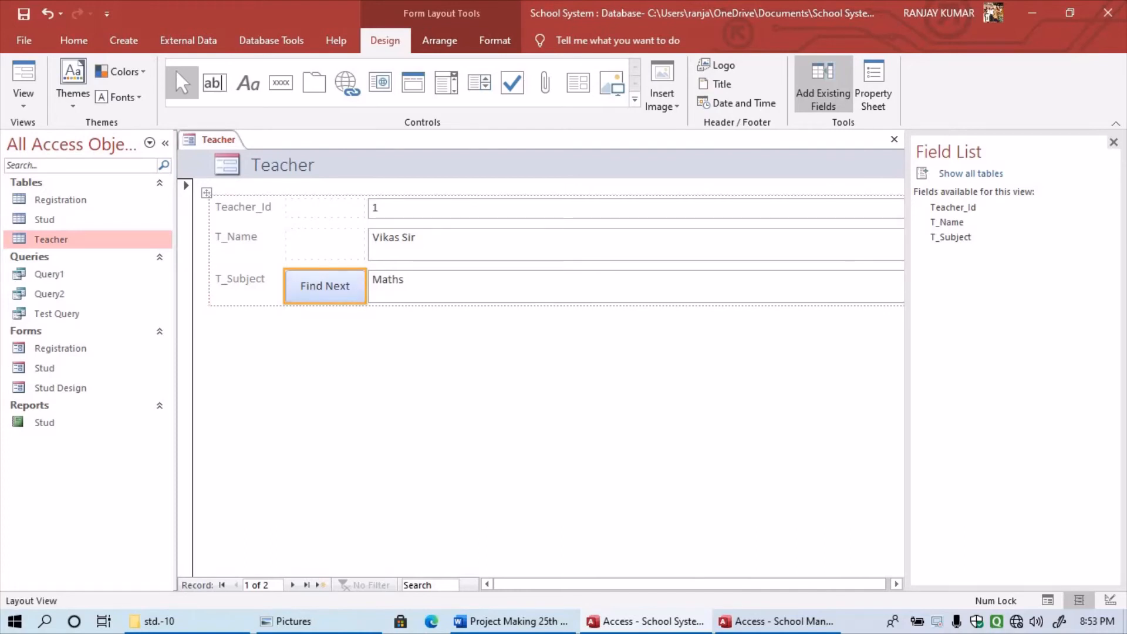
- Try resizing the T_Name and Find Next rows, then undo back to the three-field layout
drag(325, 304, 325, 364)
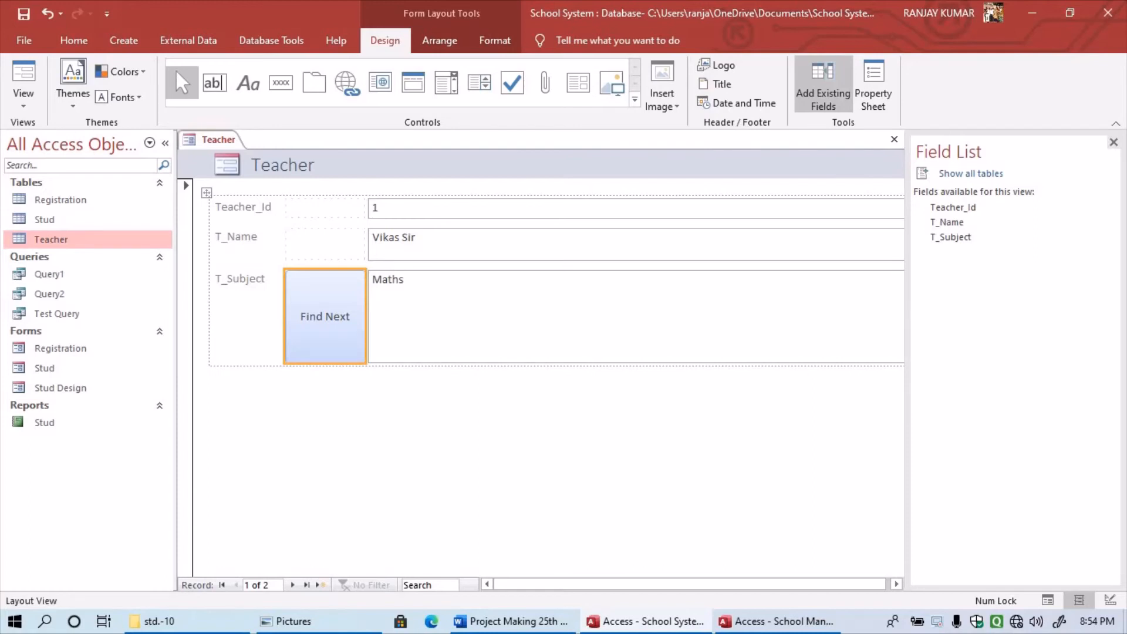
drag(325, 269, 326, 324)
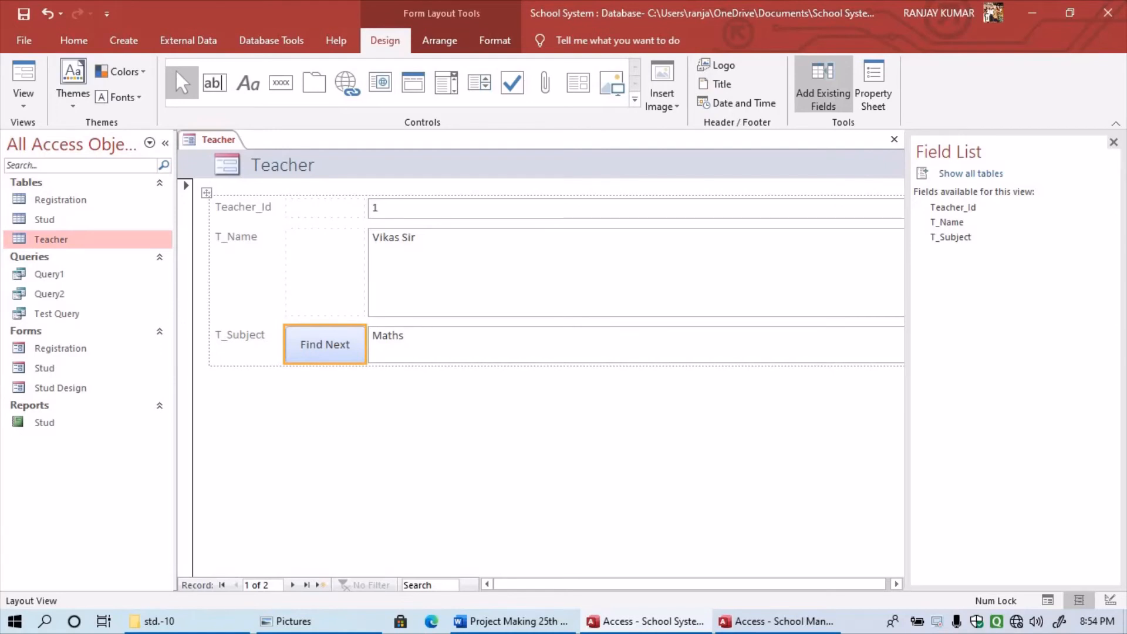
key(ctrl+z)
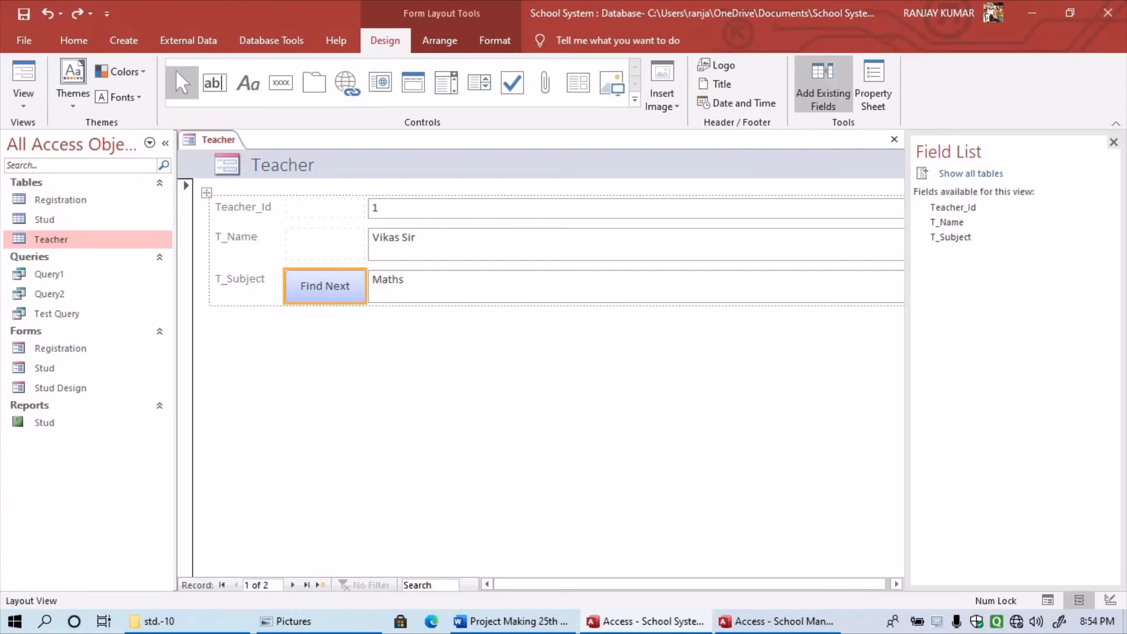
key(ctrl+a)
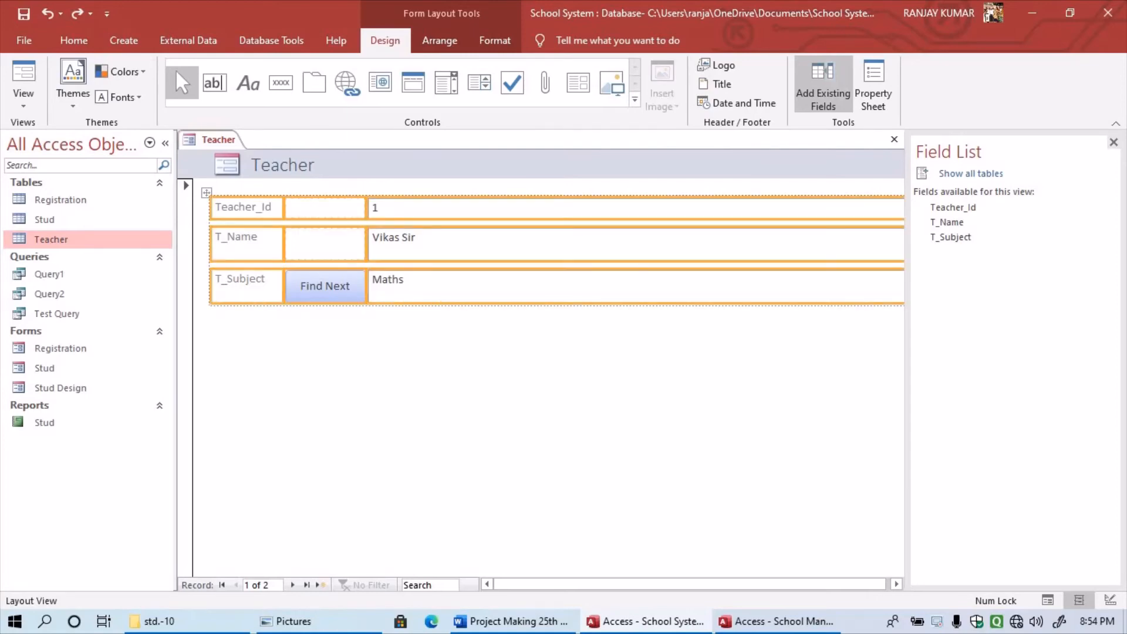
key(ctrl+y)
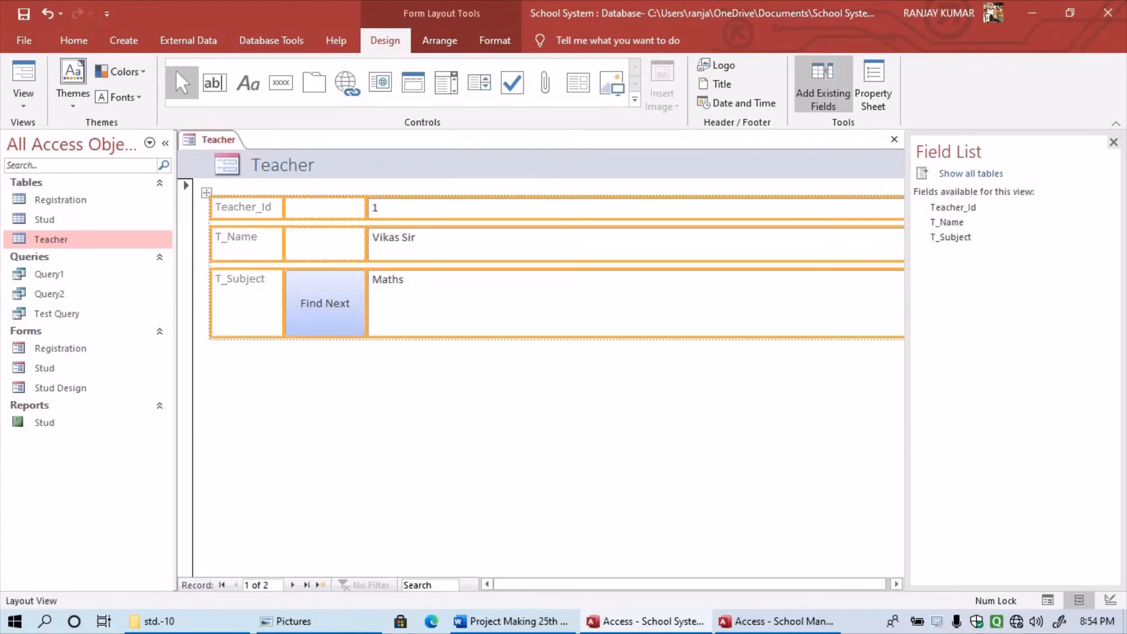
key(ctrl+z)
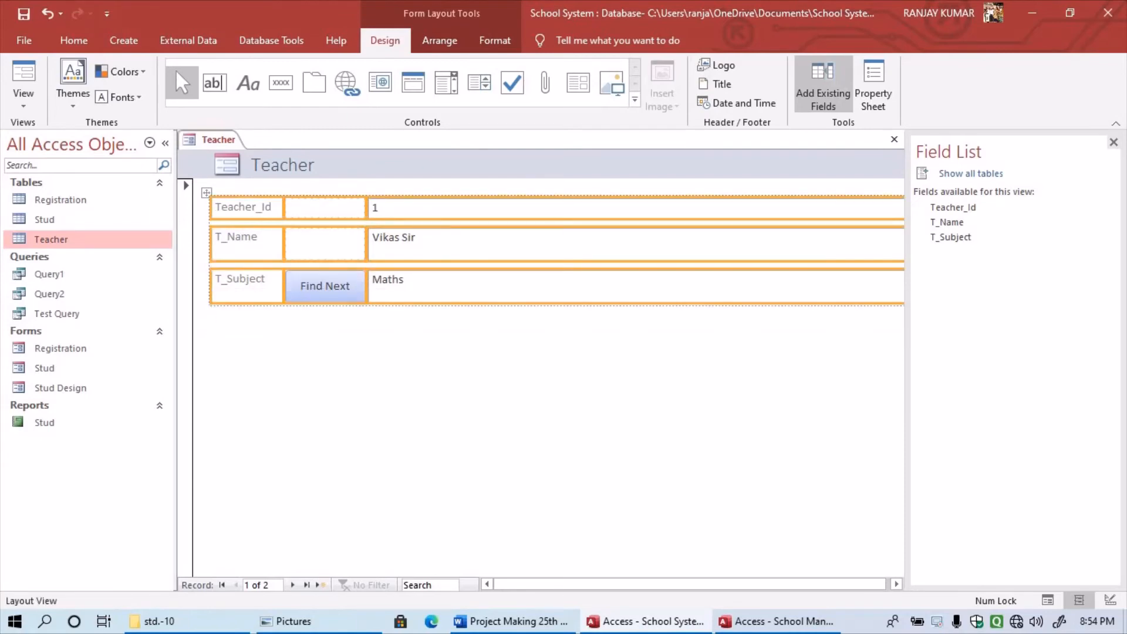
mouse_move(207, 192)
mouse_down()
mouse_move(198, 212)
mouse_move(223, 196)
mouse_up()
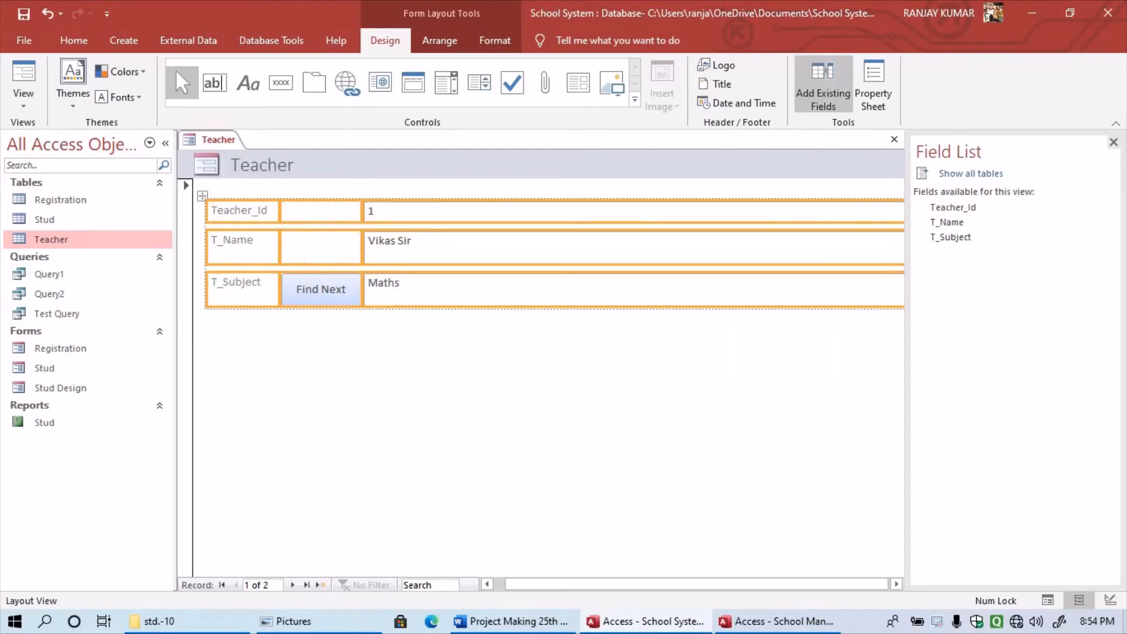
key(ctrl+z)
key(ctrl+z)
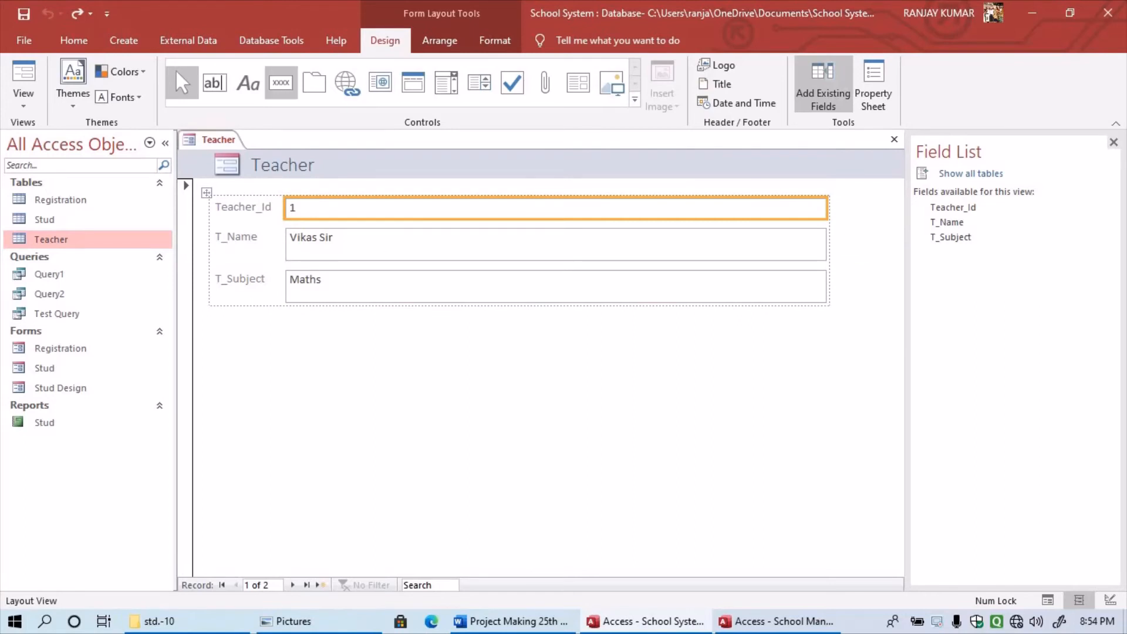
- Add a Find Next command button below T_Subject, keeping the wizard defaults
click(281, 83)
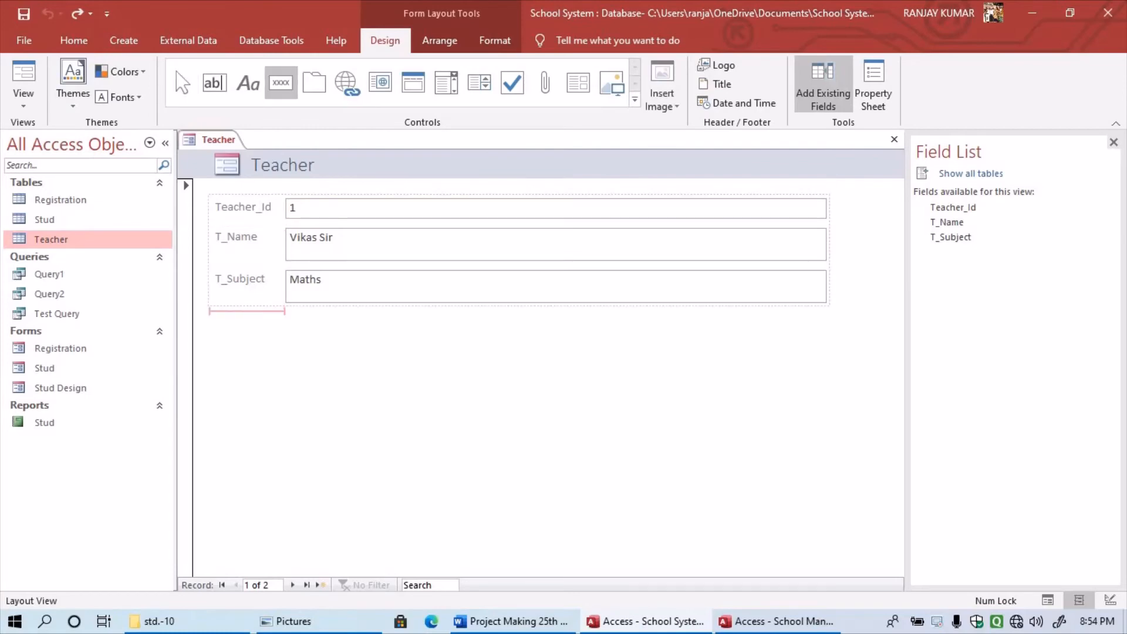
click(247, 318)
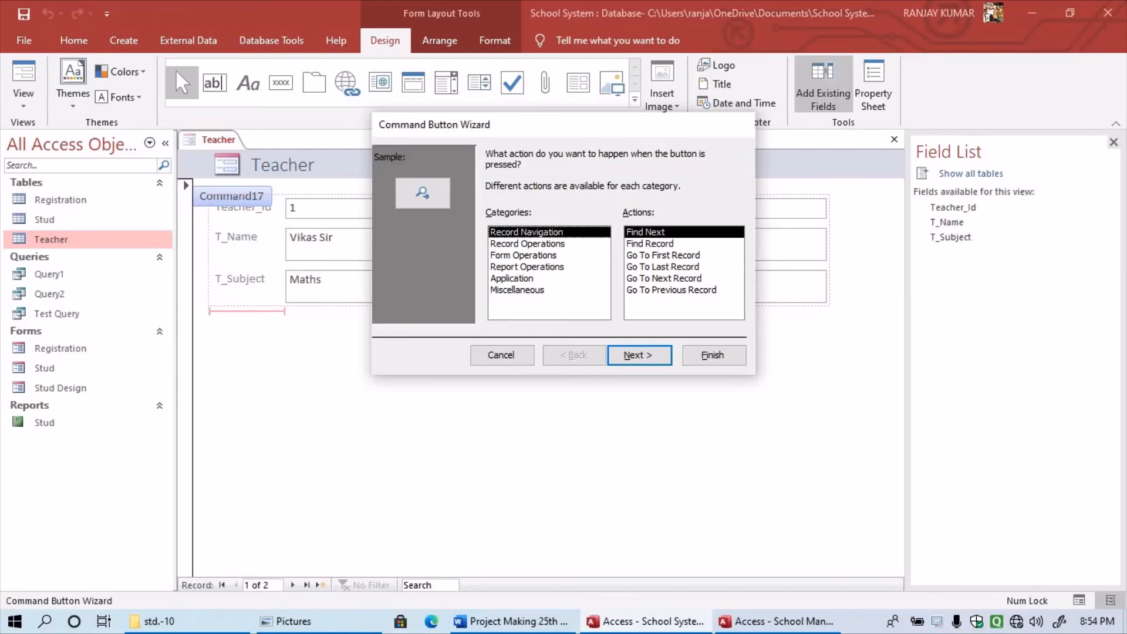
key(Return)
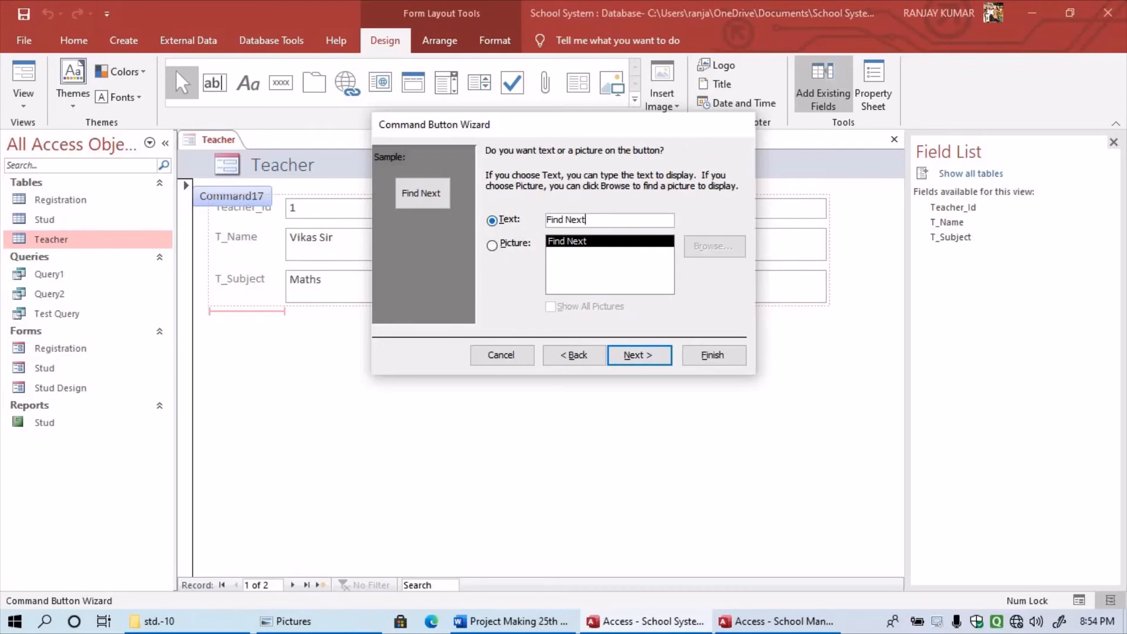
click(714, 356)
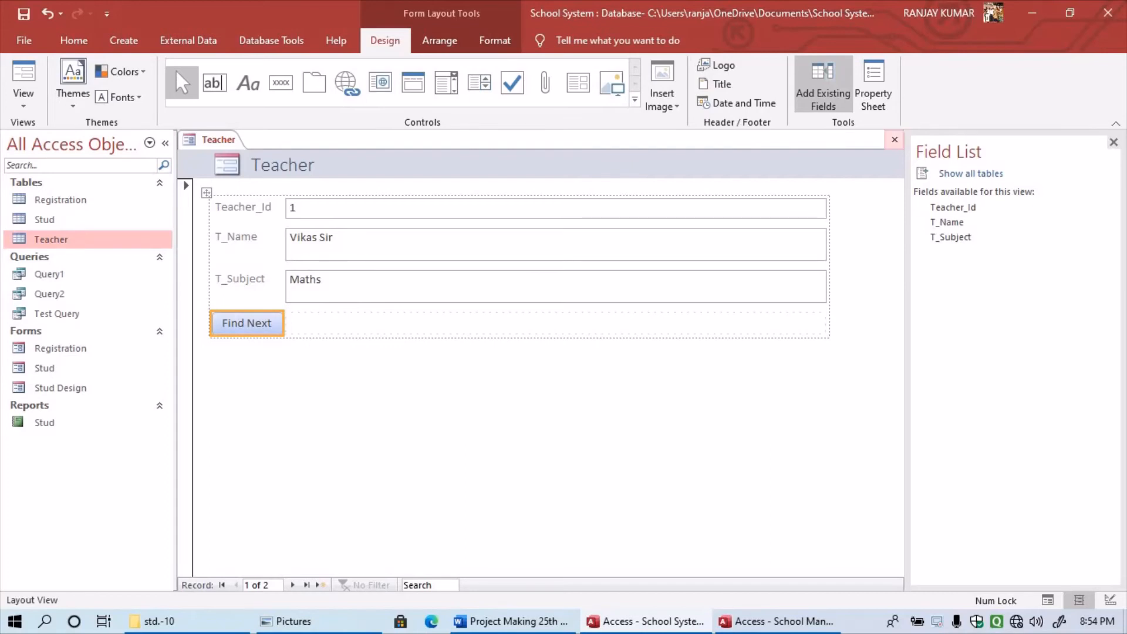
- Save the Teacher form as T_Form and reopen it in Form View
click(895, 140)
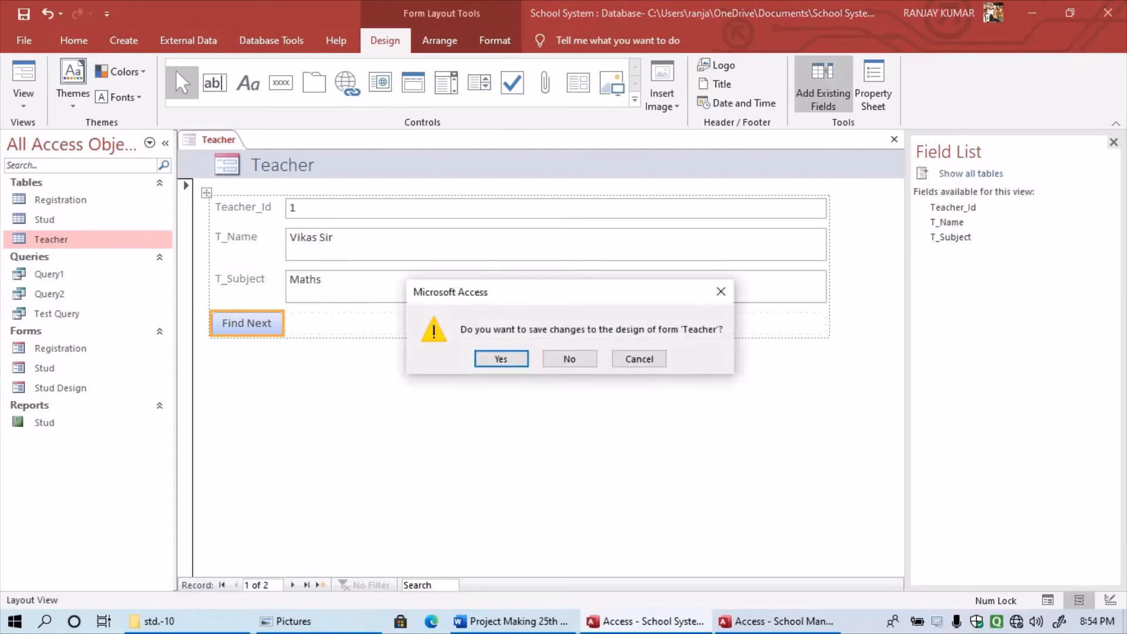
key(Return)
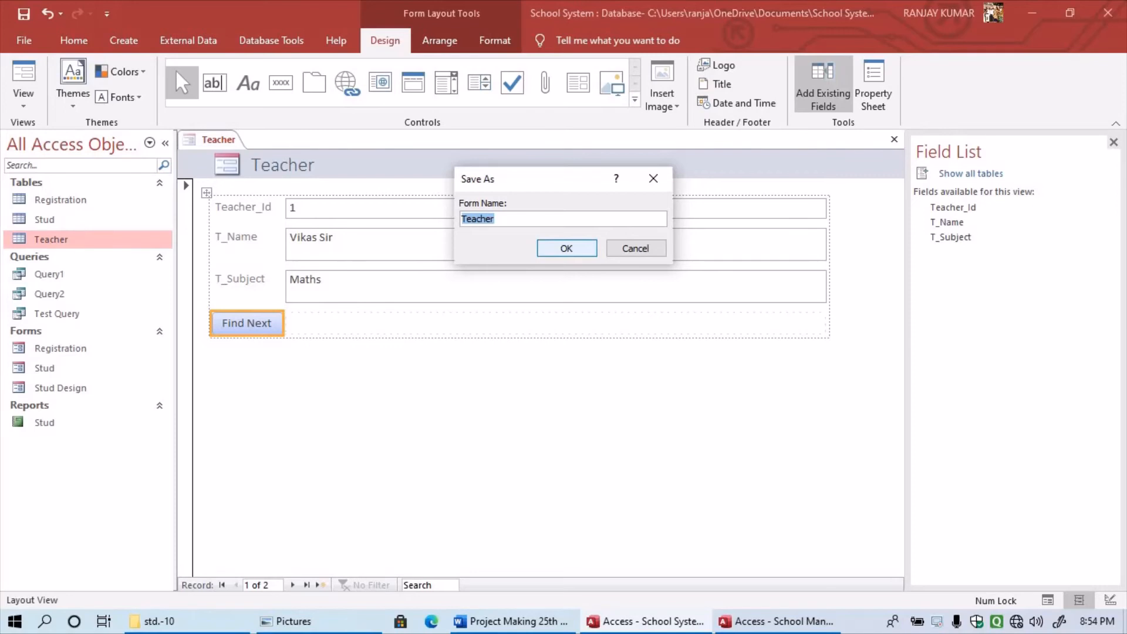
text(T_Form)
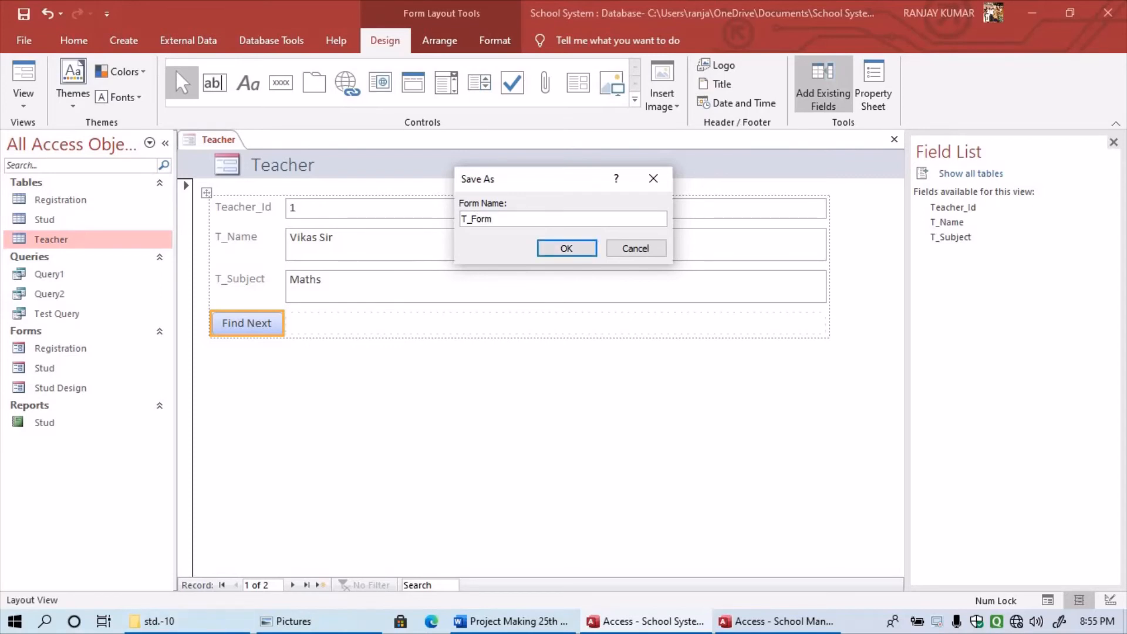
key(Return)
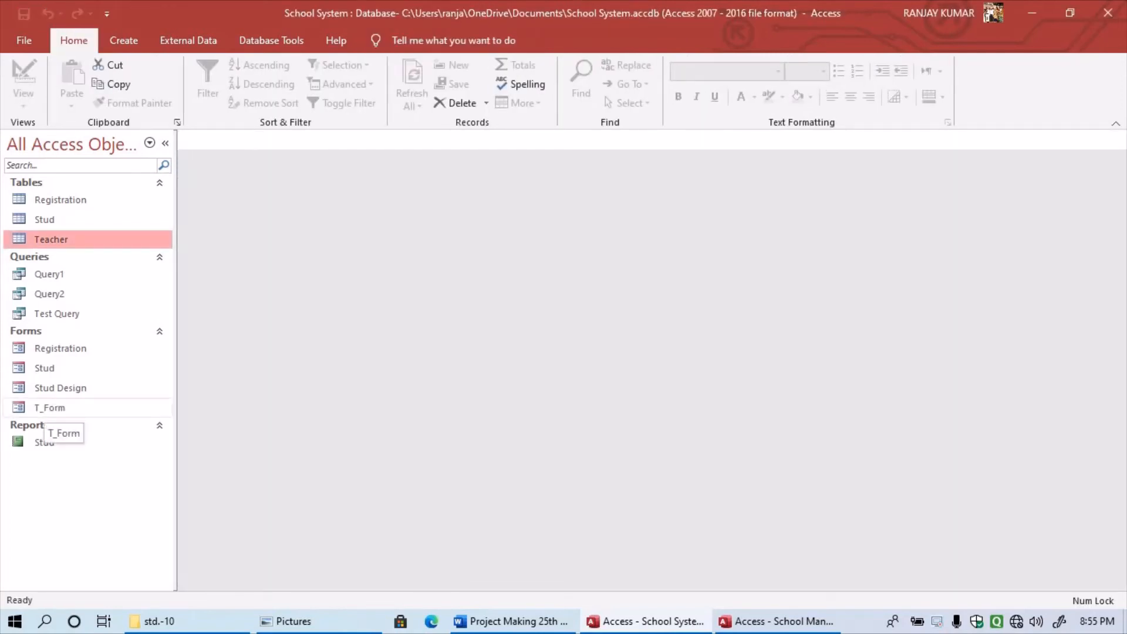
double_click(45, 409)
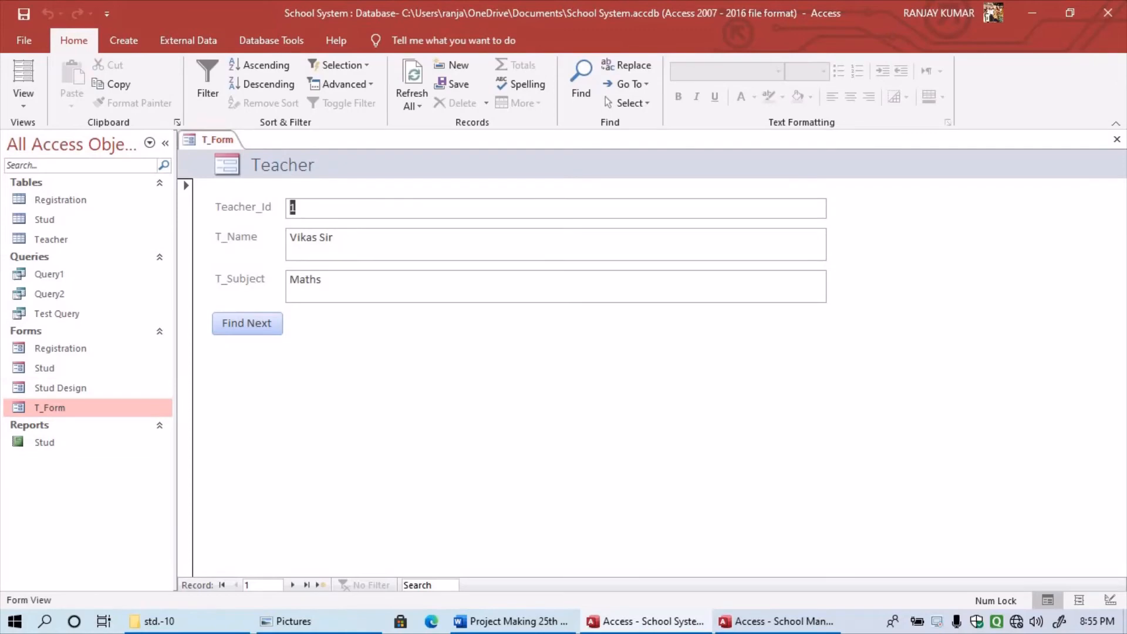
click(247, 324)
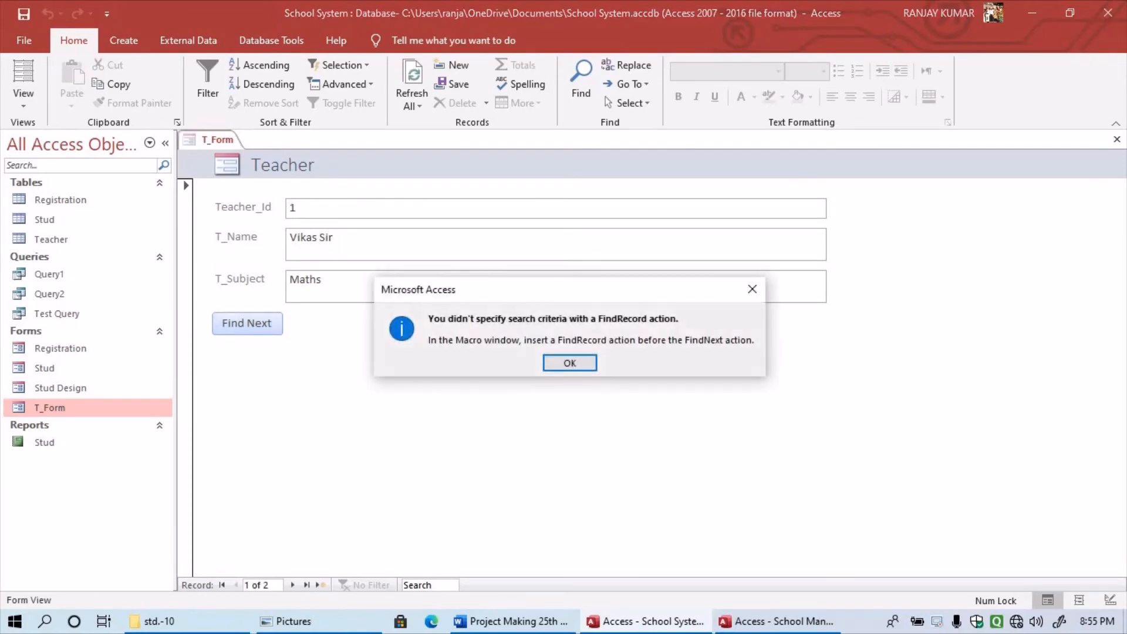
key(Return)
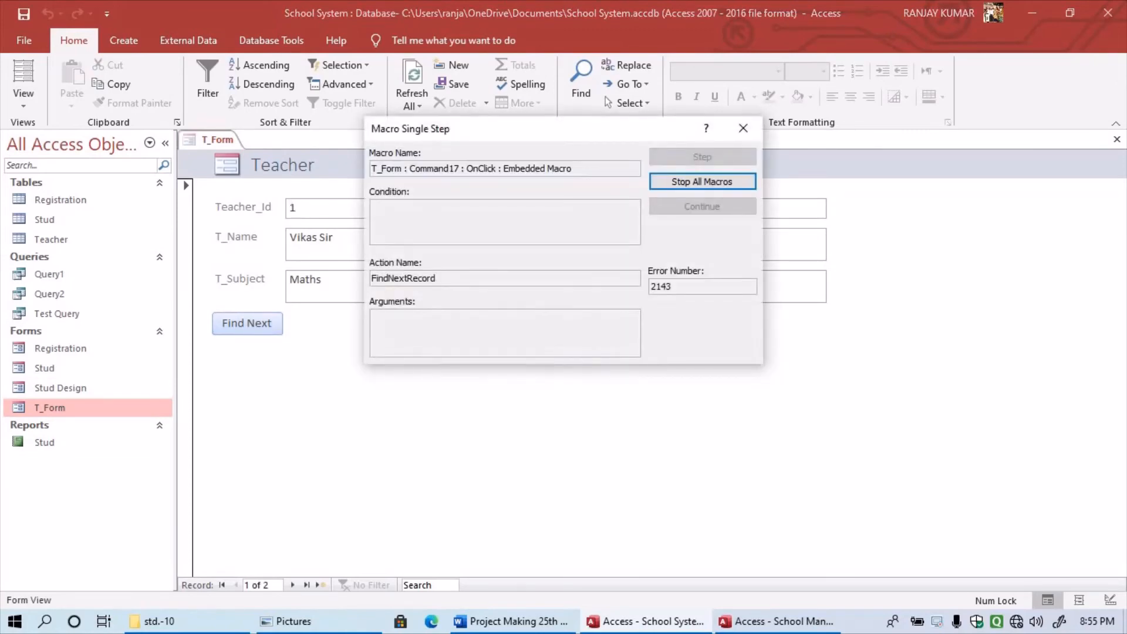
key(Return)
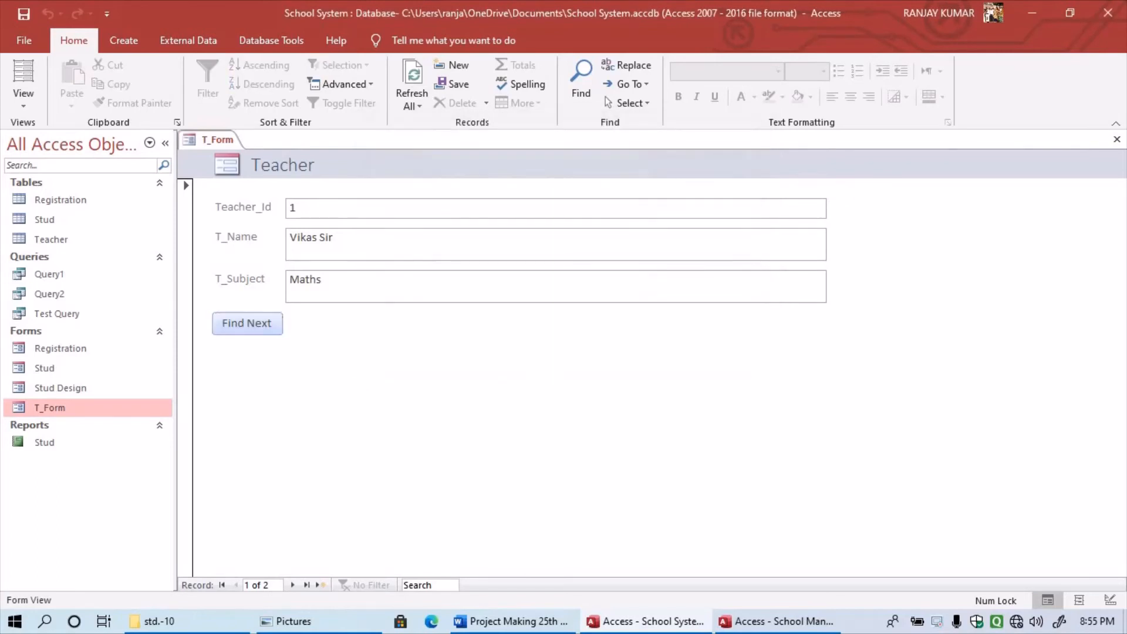
key(Tab)
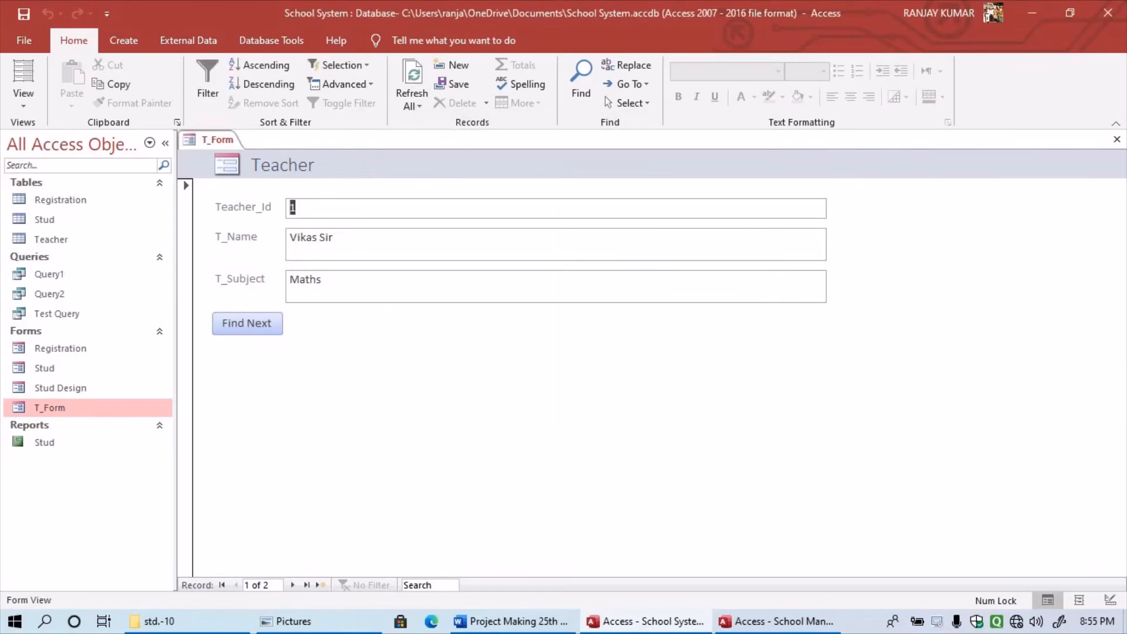
key(BackSpace)
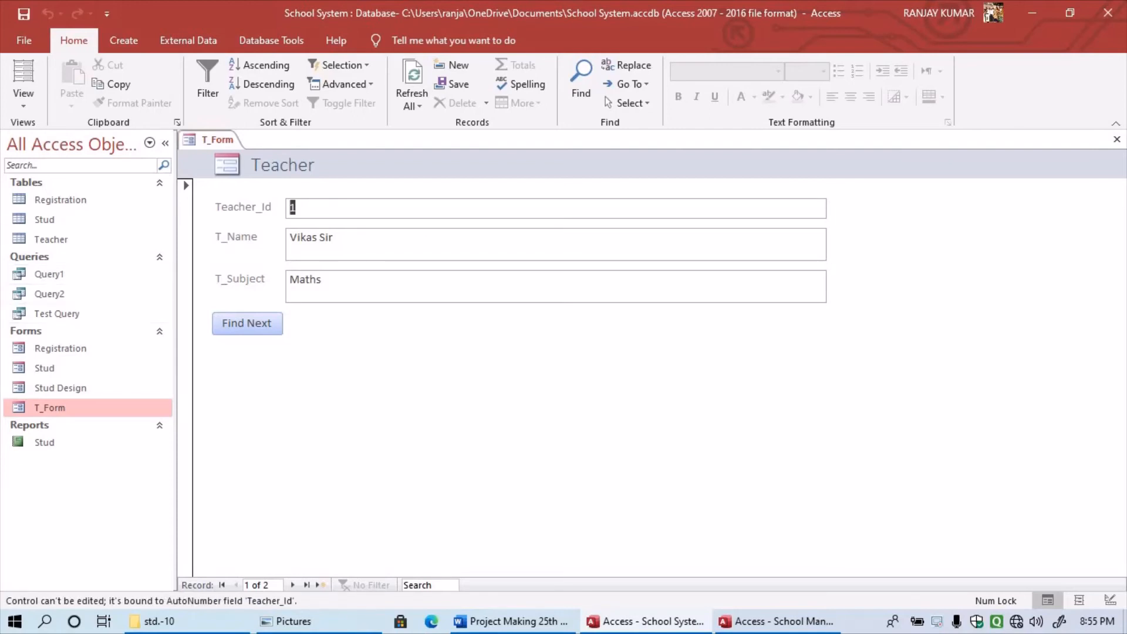
click(247, 324)
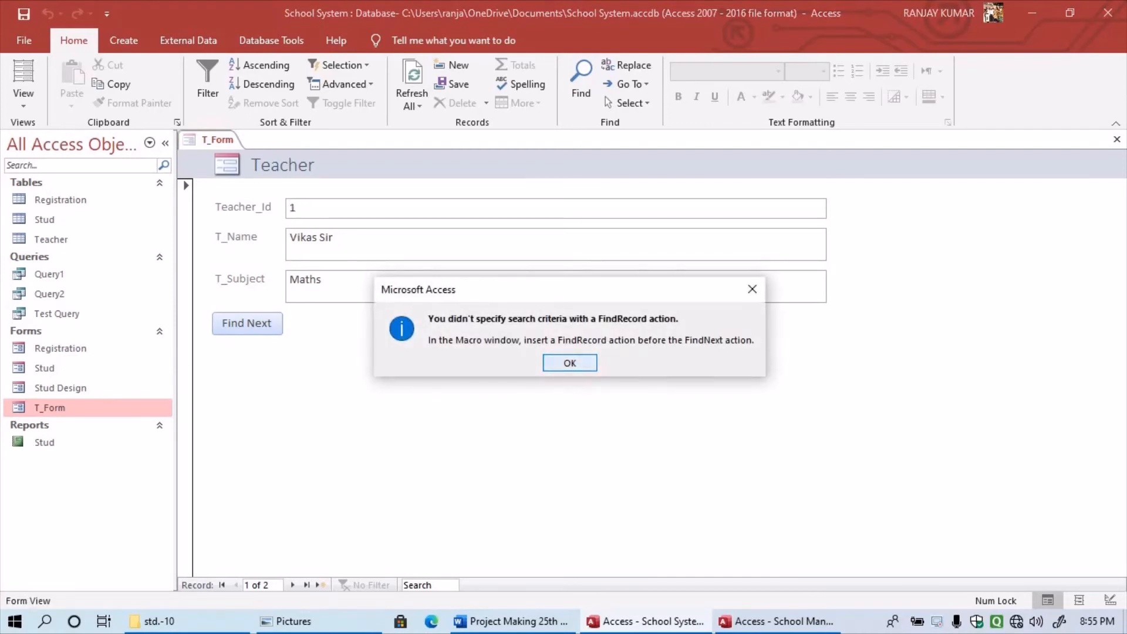
key(Return)
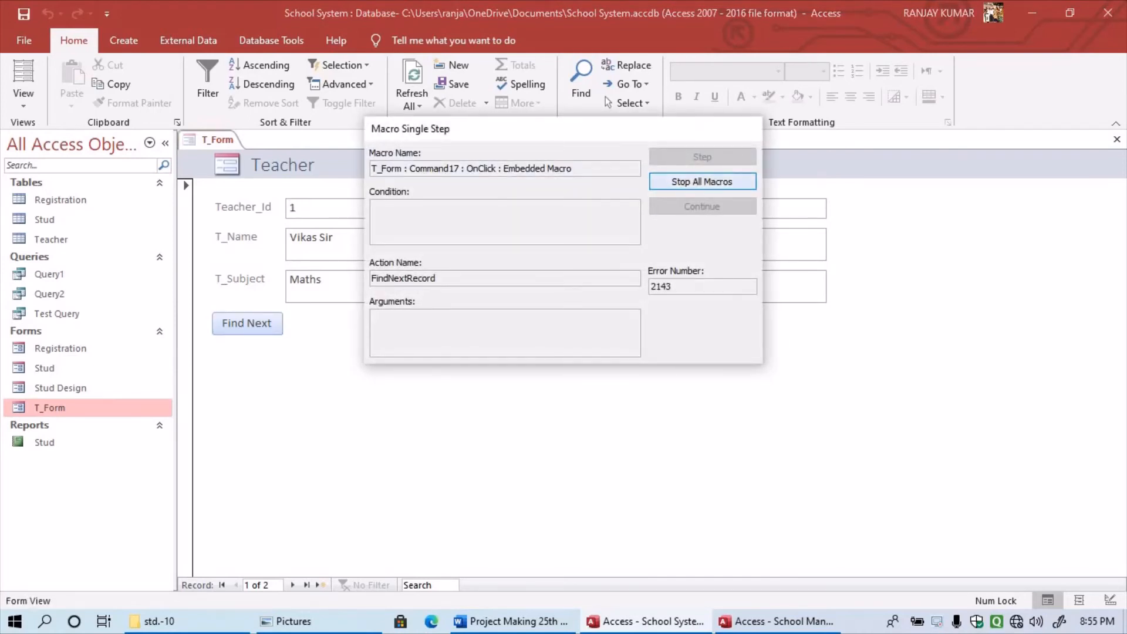
click(702, 182)
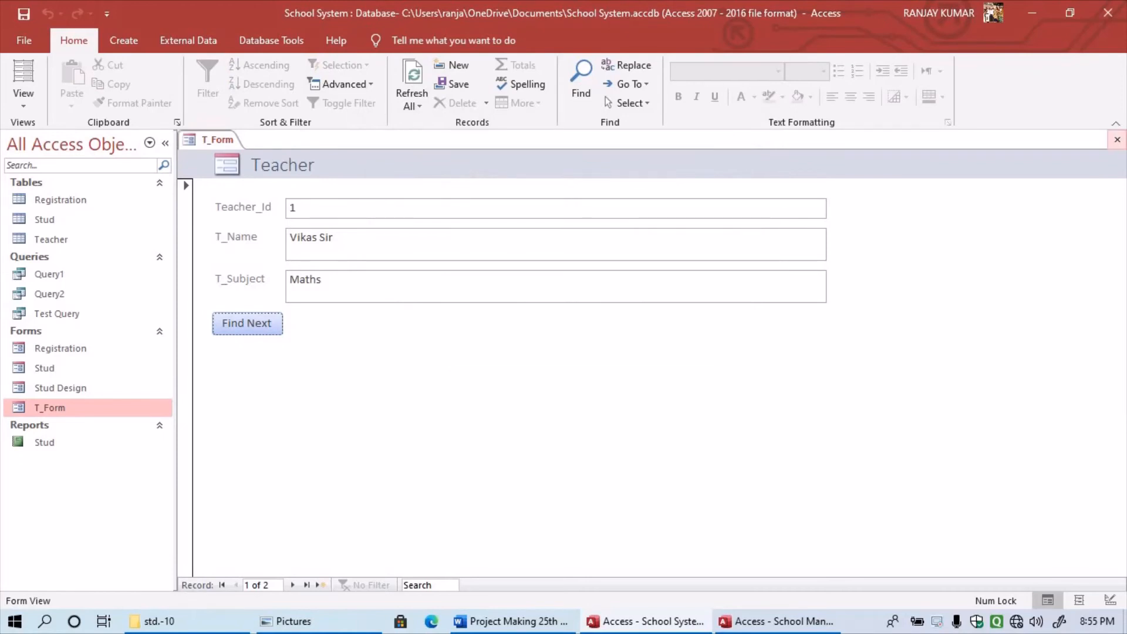
click(1118, 139)
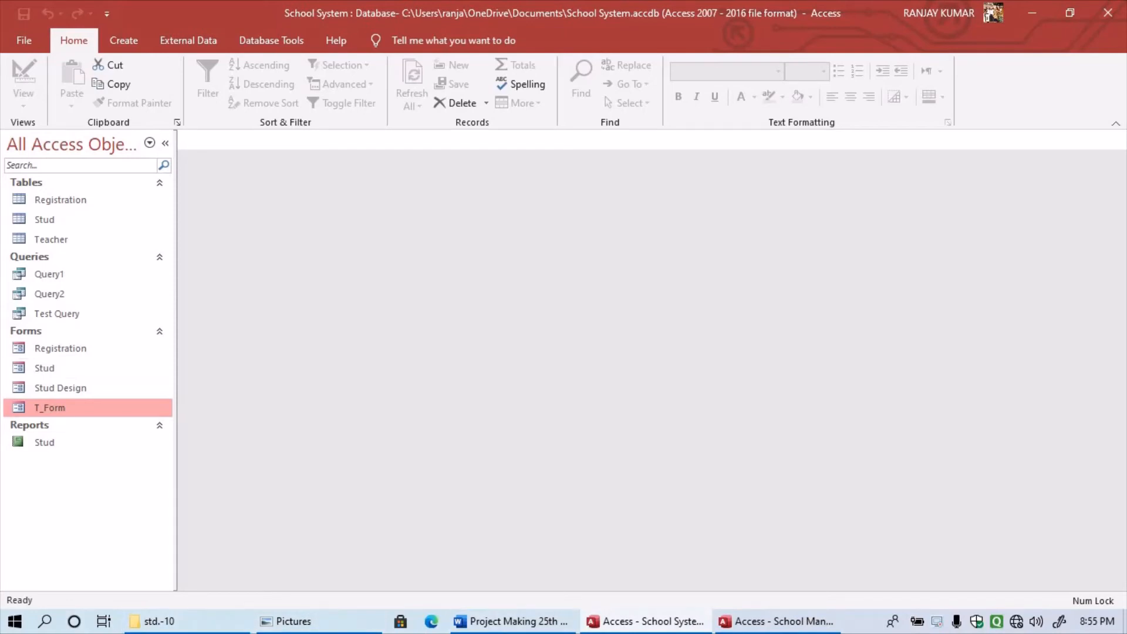
right_click(54, 408)
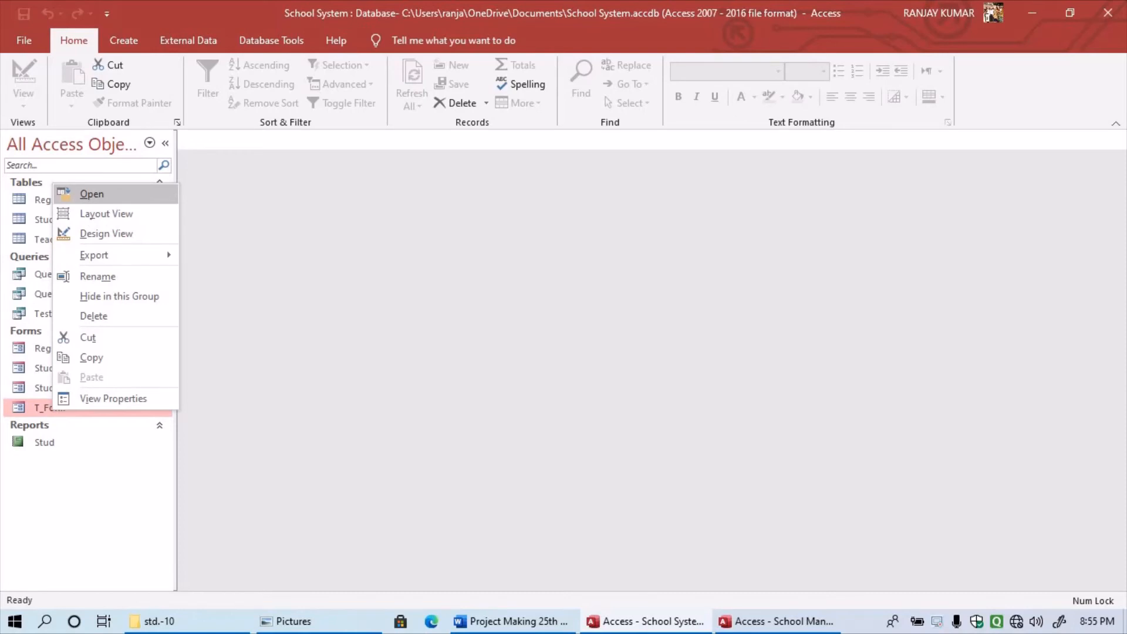
click(92, 193)
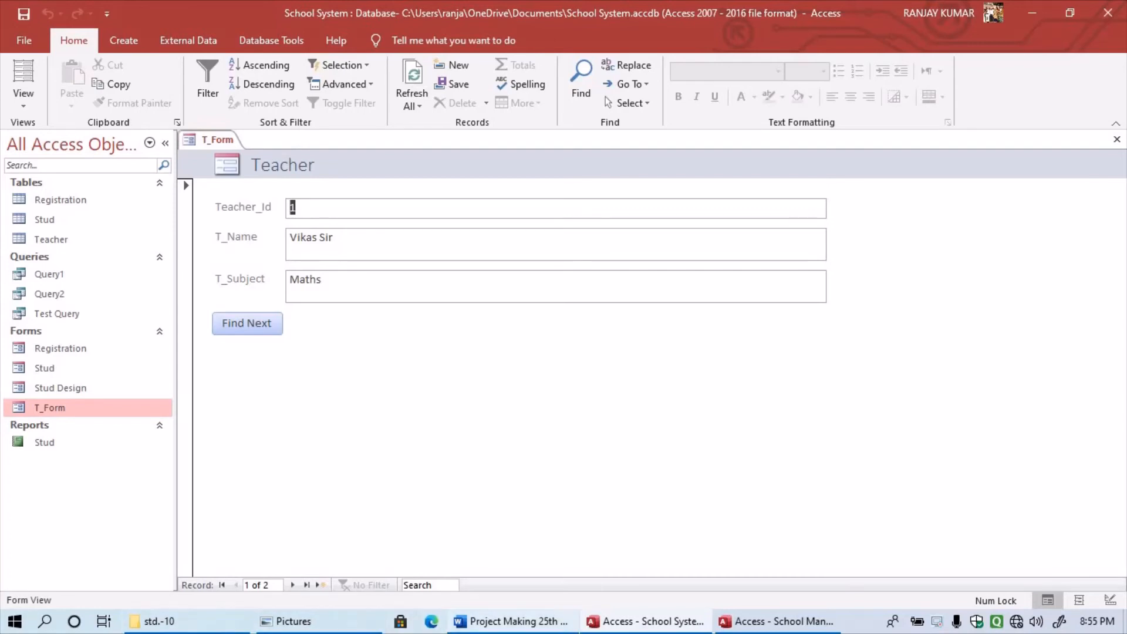
- In the Word report, type a 'Forms' heading below the table screenshot
click(512, 621)
scroll(563, 370, down, 15)
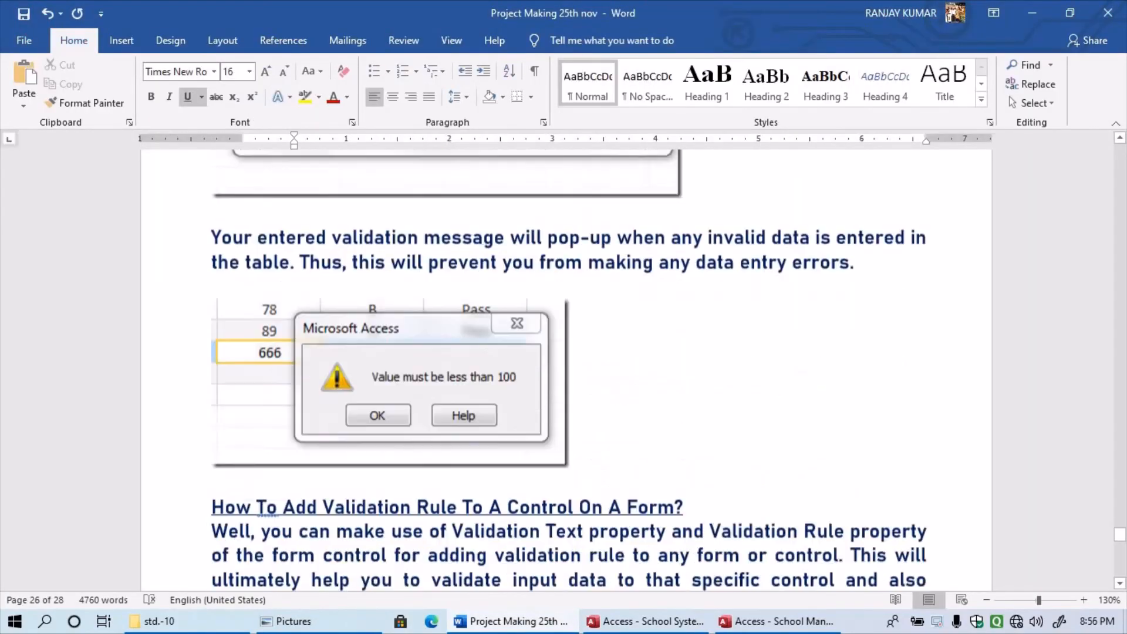
scroll(564, 370, down, 20)
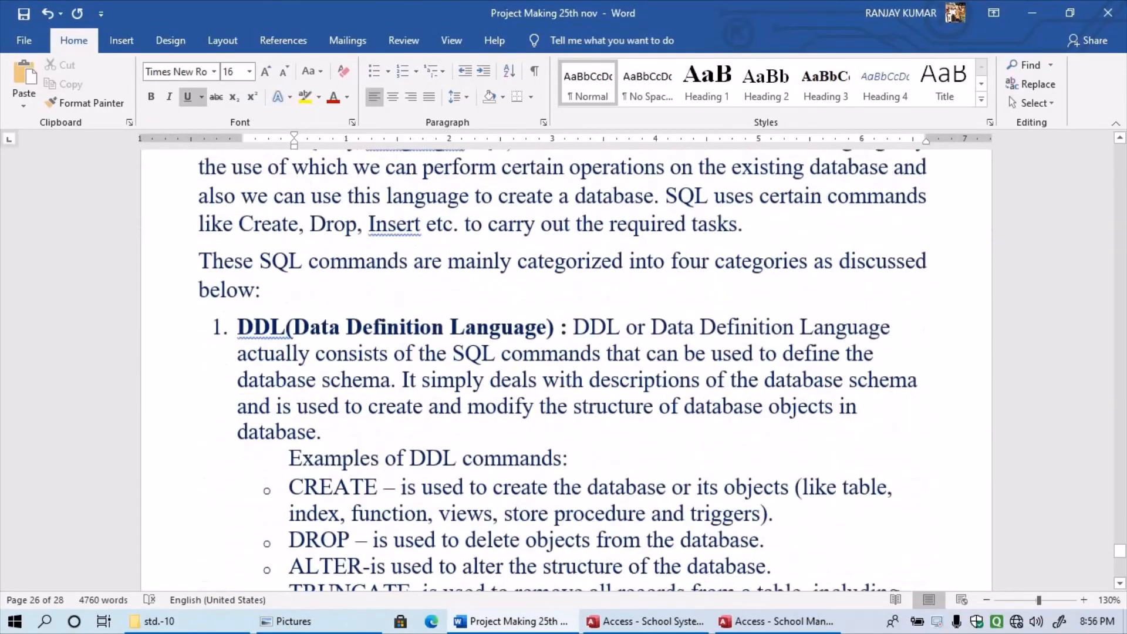
scroll(563, 370, up, 5)
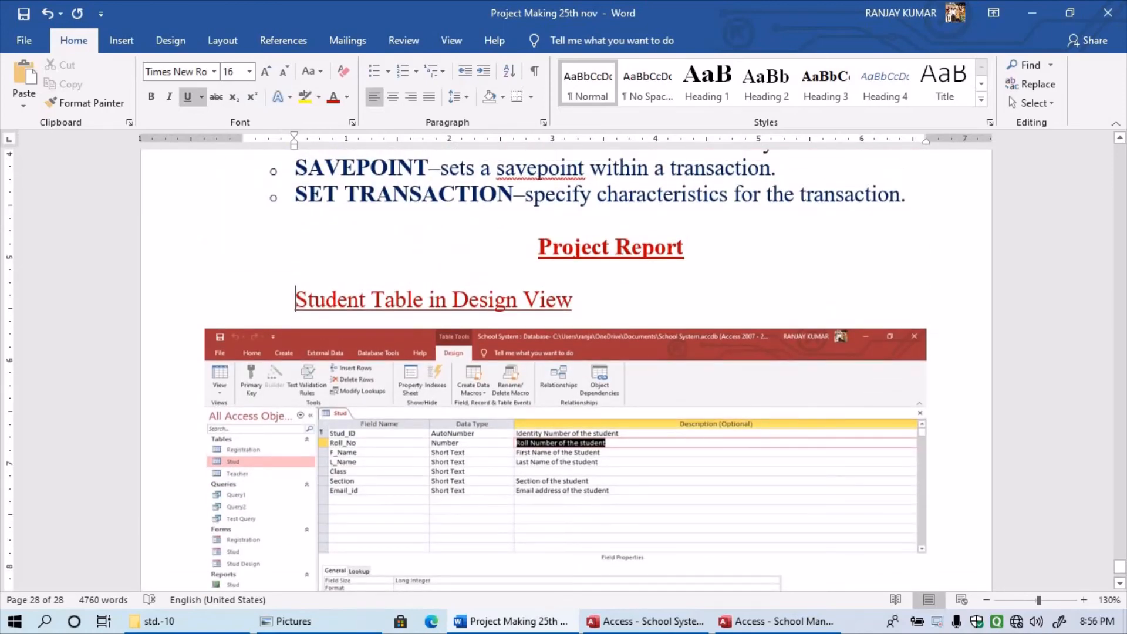
scroll(563, 370, down, 5)
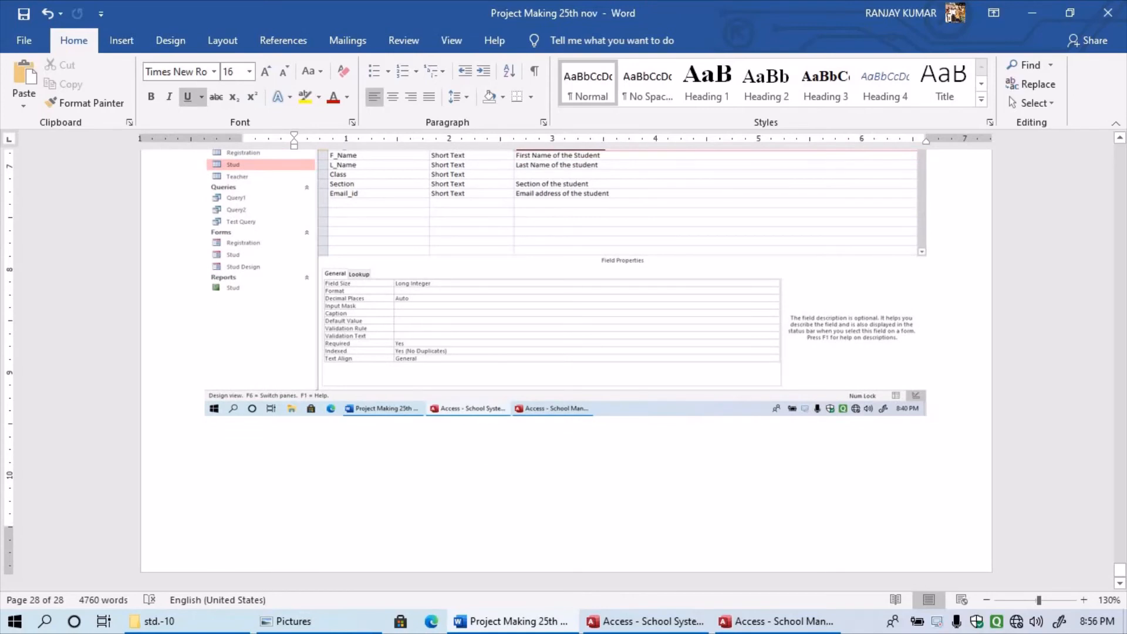
key(Up)
key(Up)
key(Down)
key(Down)
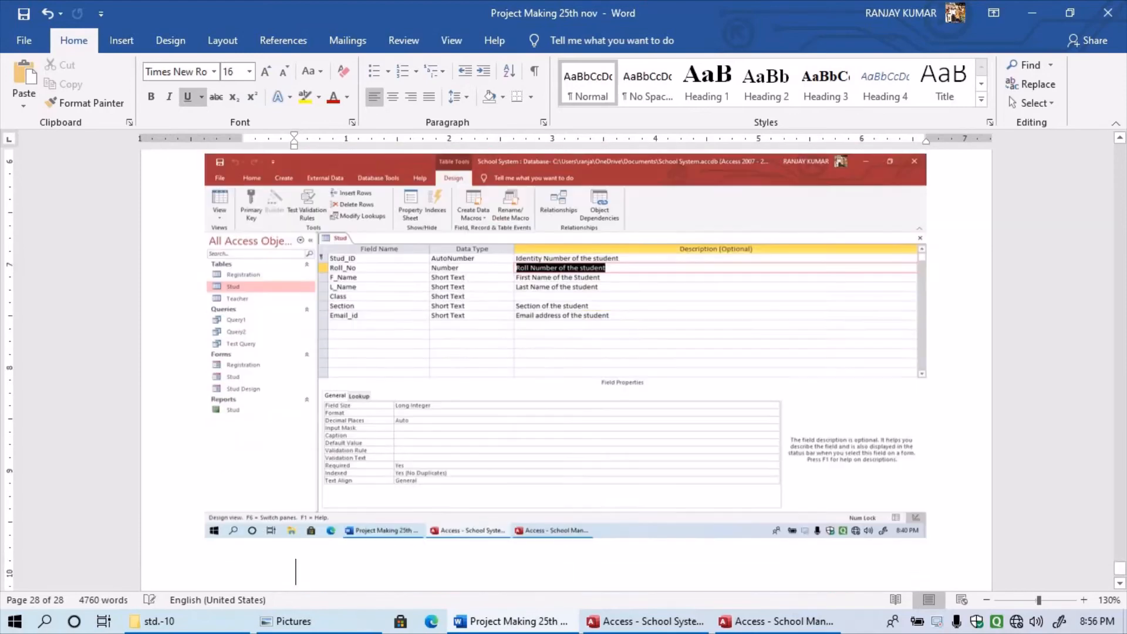
key(Return)
key(Return)
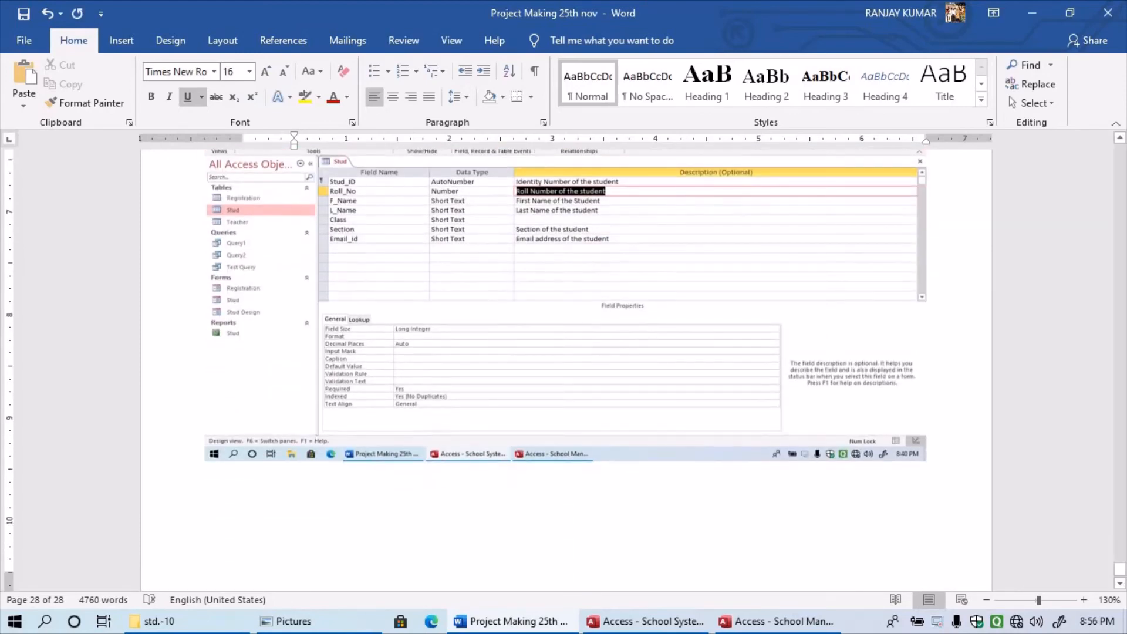
text(Forms)
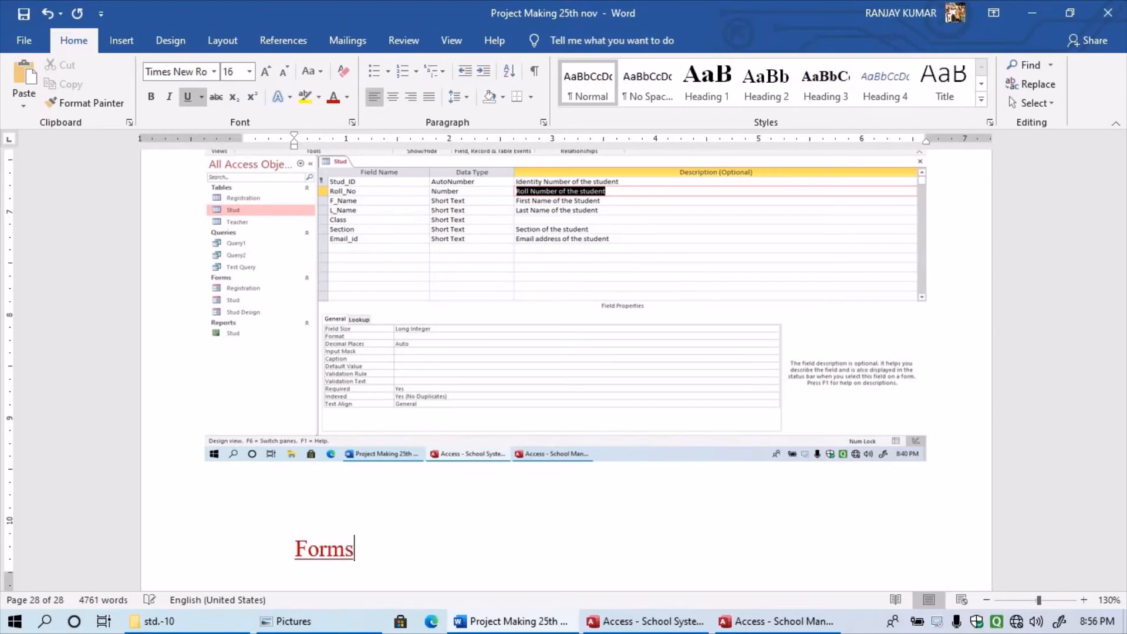
- Paste the Teacher form screenshot on a new page 29 and select it
key(ctrl+Return)
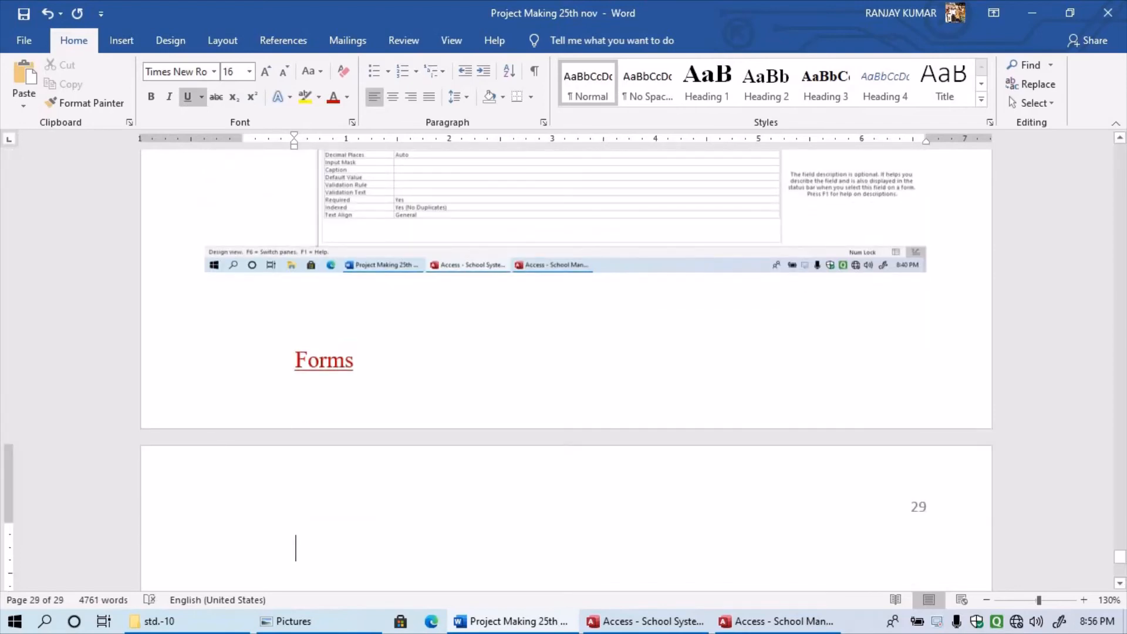
key(ctrl+v)
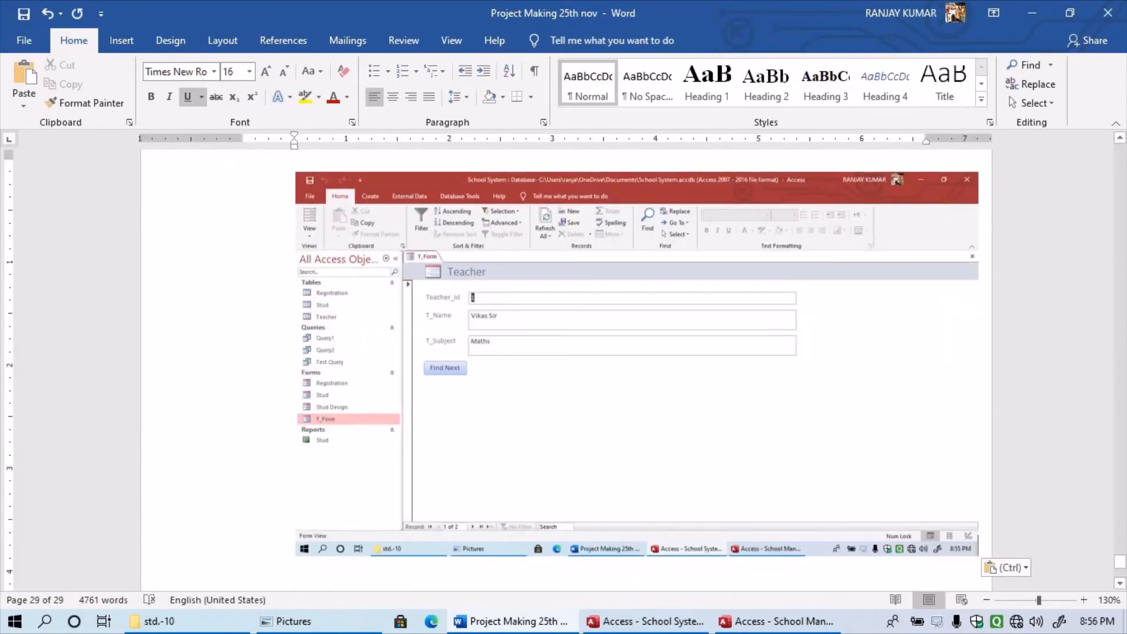
key(shift+Left)
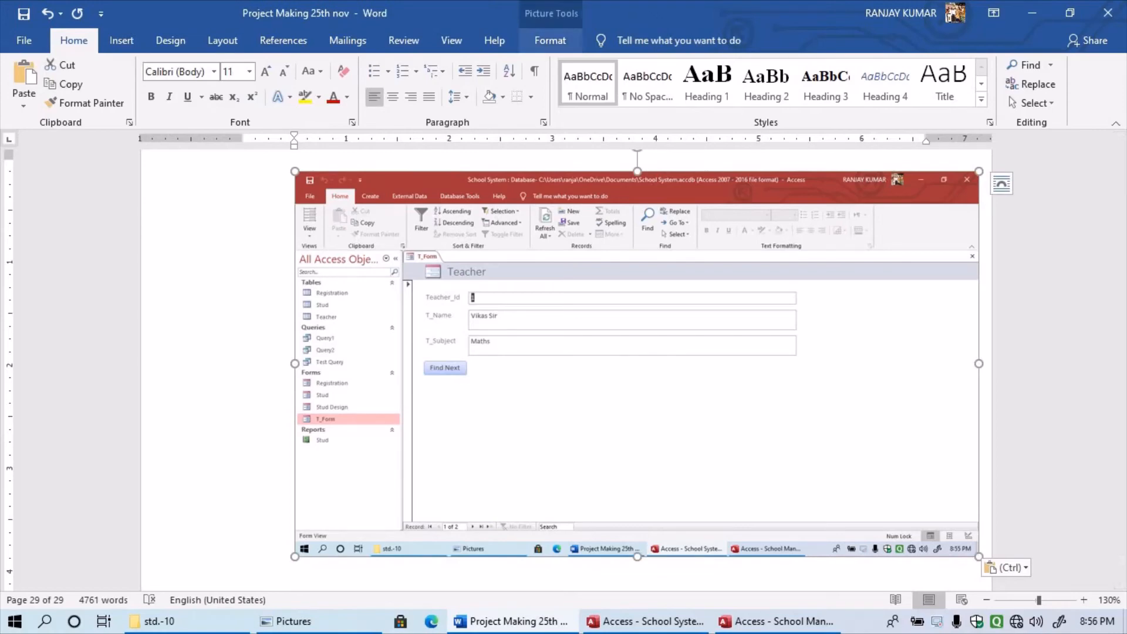
- Give the form screenshot Tight text wrapping and move it lower on page 29
click(550, 40)
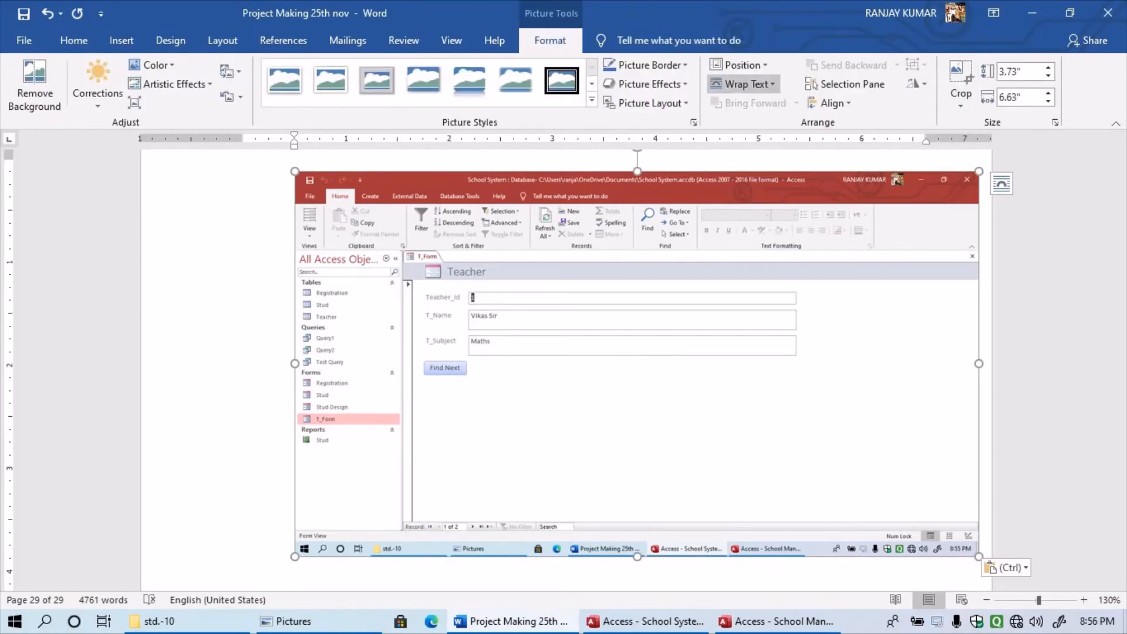
click(744, 84)
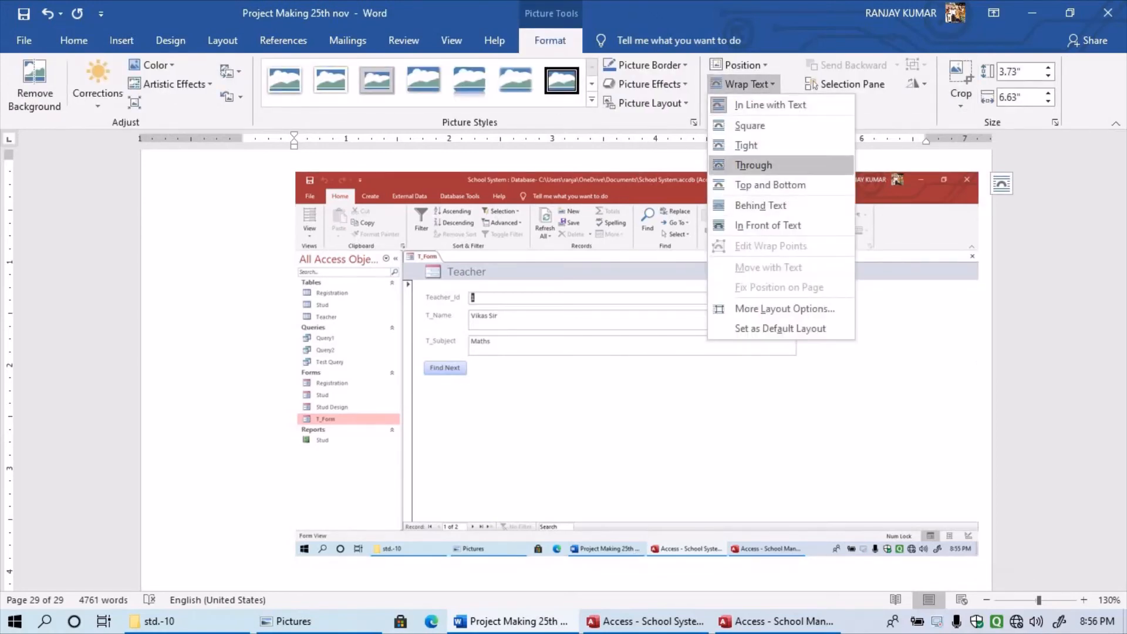
click(747, 145)
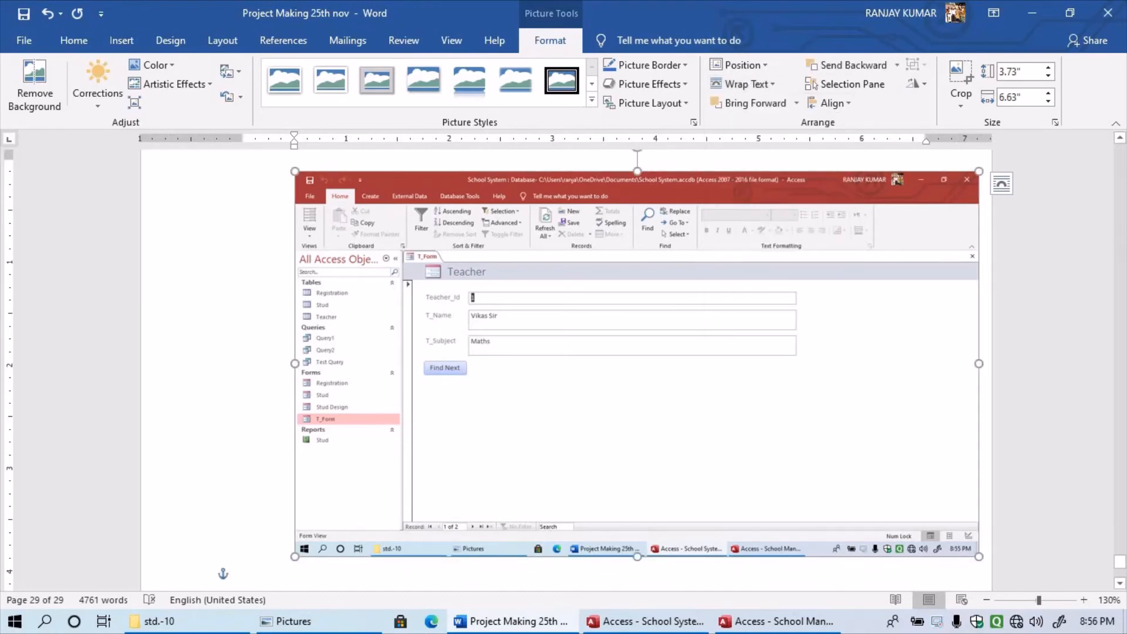
scroll(637, 364, down, 1)
scroll(637, 364, up, 2)
drag(637, 364, 569, 431)
scroll(561, 367, down, 5)
scroll(223, 227, up, 5)
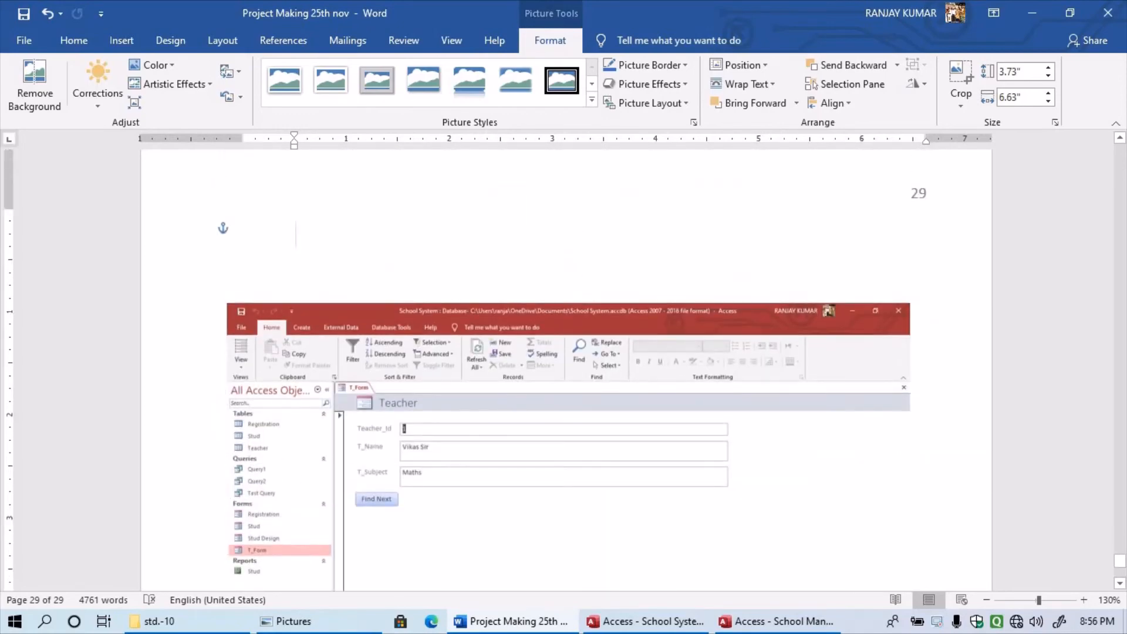
- Type the heading 'Teacher Forms' above the picture
click(224, 227)
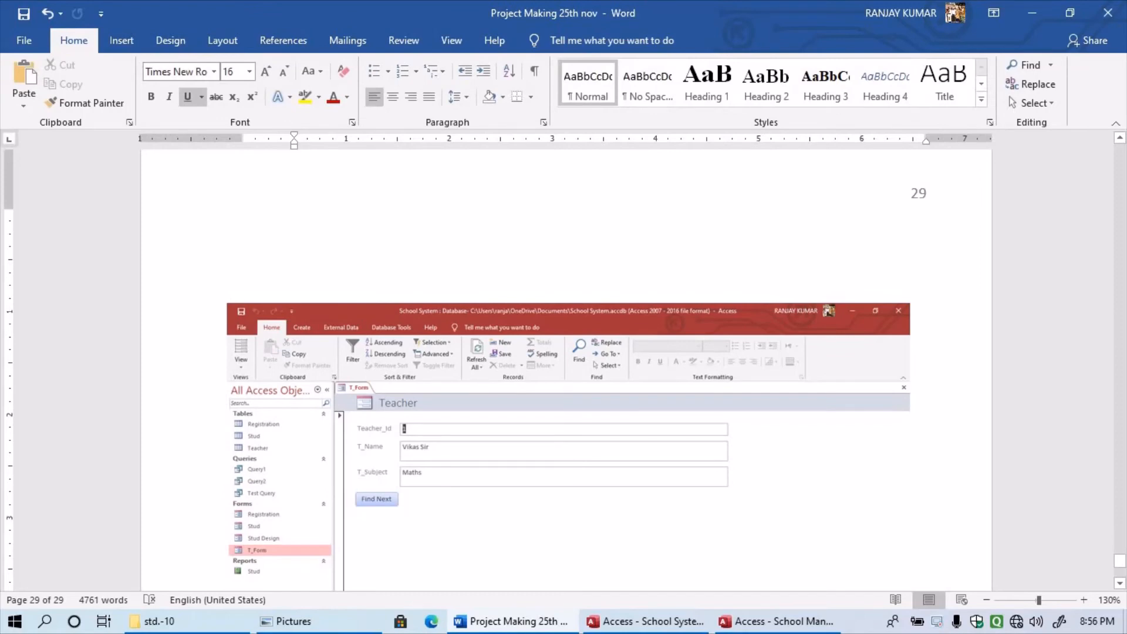
text(Tea)
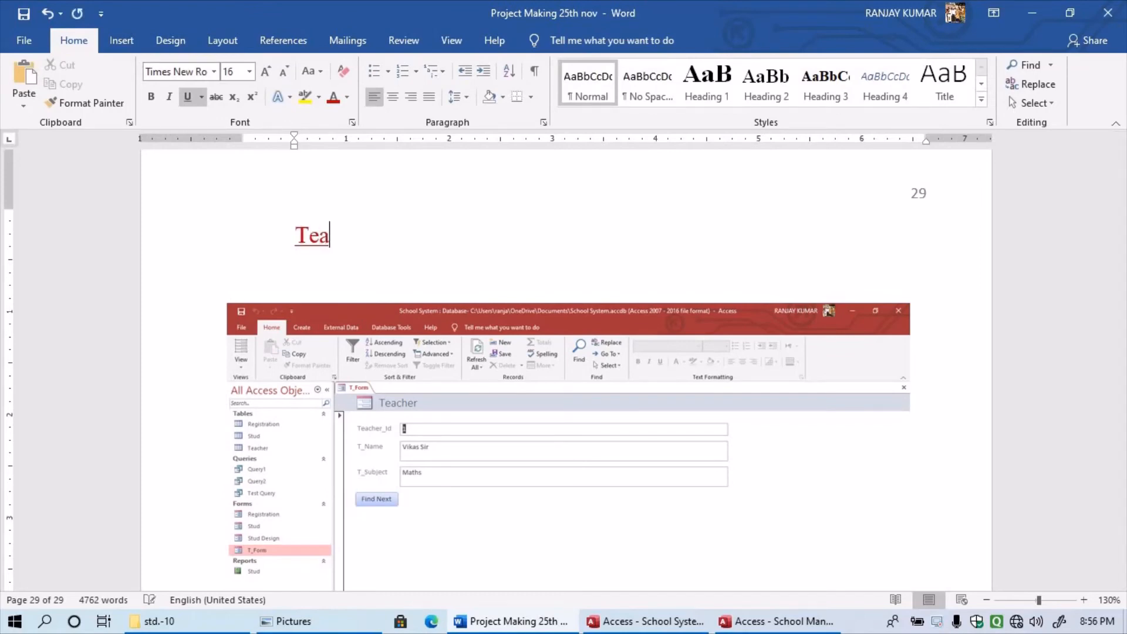
text(cher Forms)
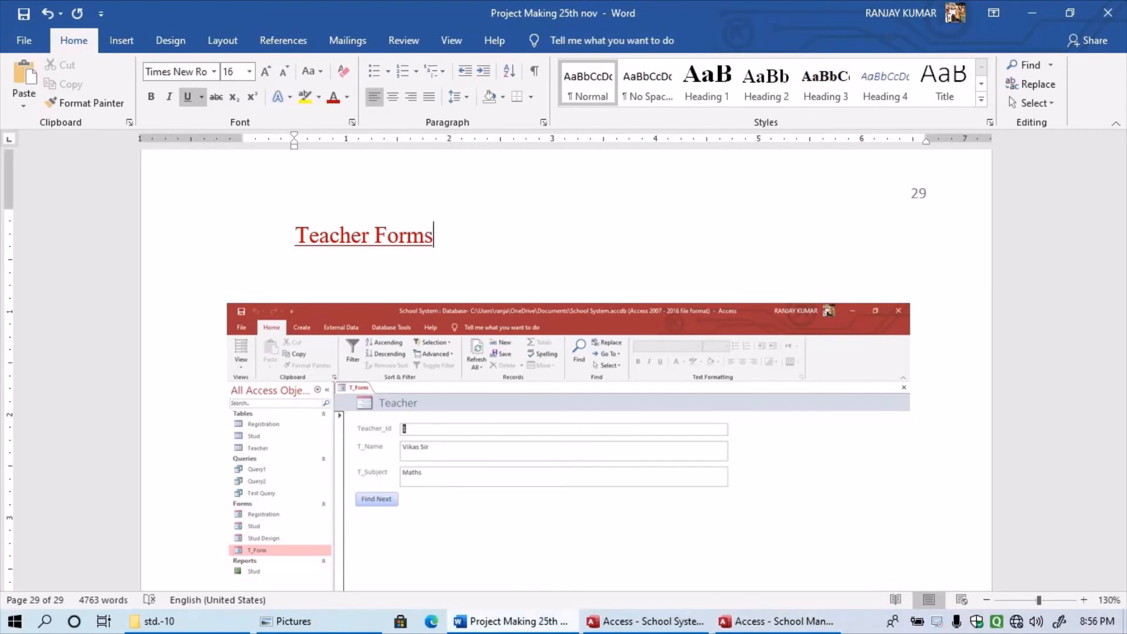
mouse_move(513, 622)
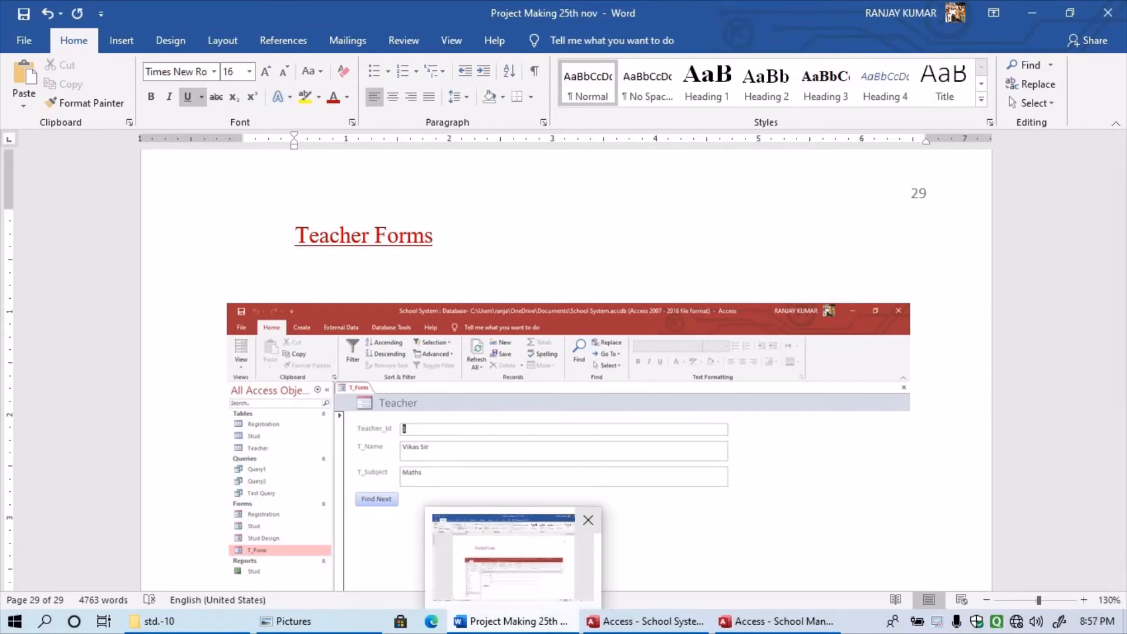
- Close T_Form and start a new design-view query with the Teacher table added
click(514, 621)
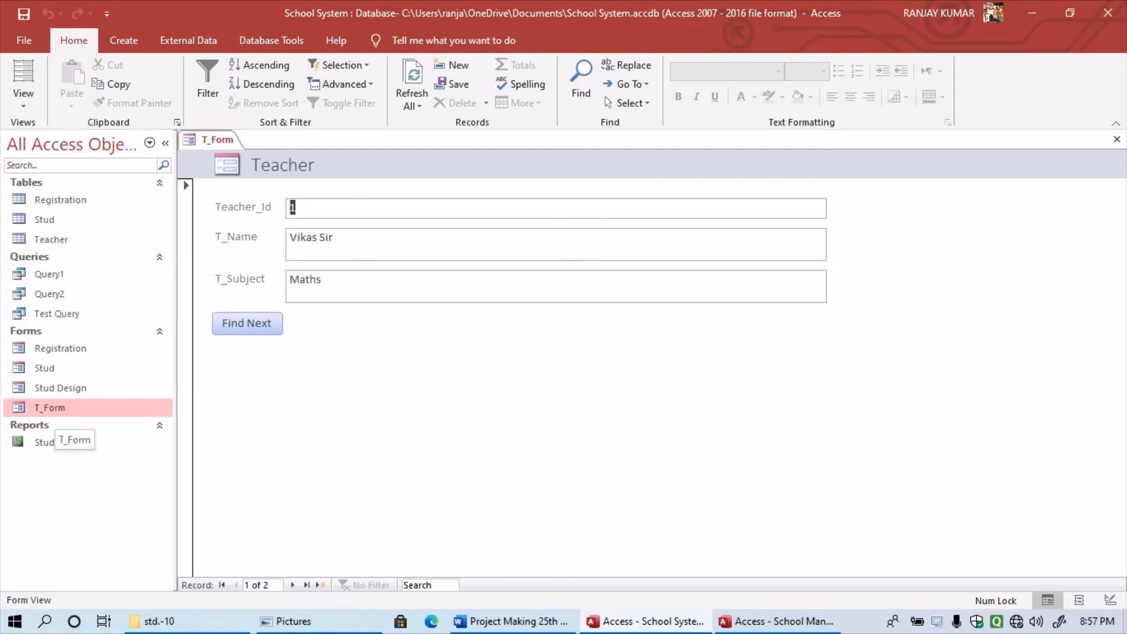
click(1117, 139)
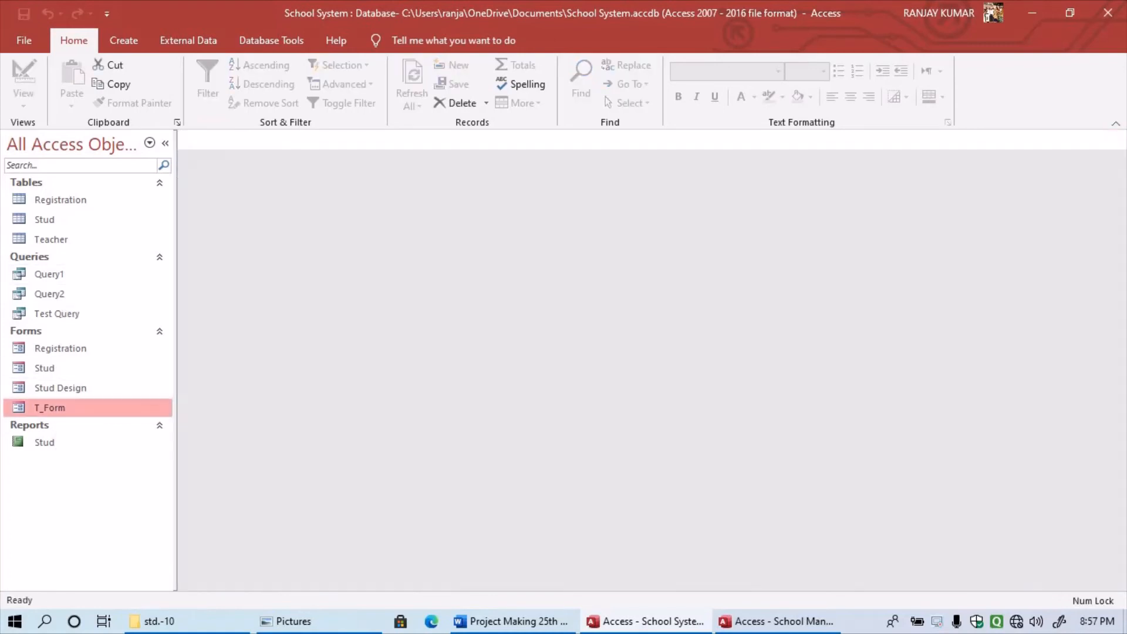
click(123, 40)
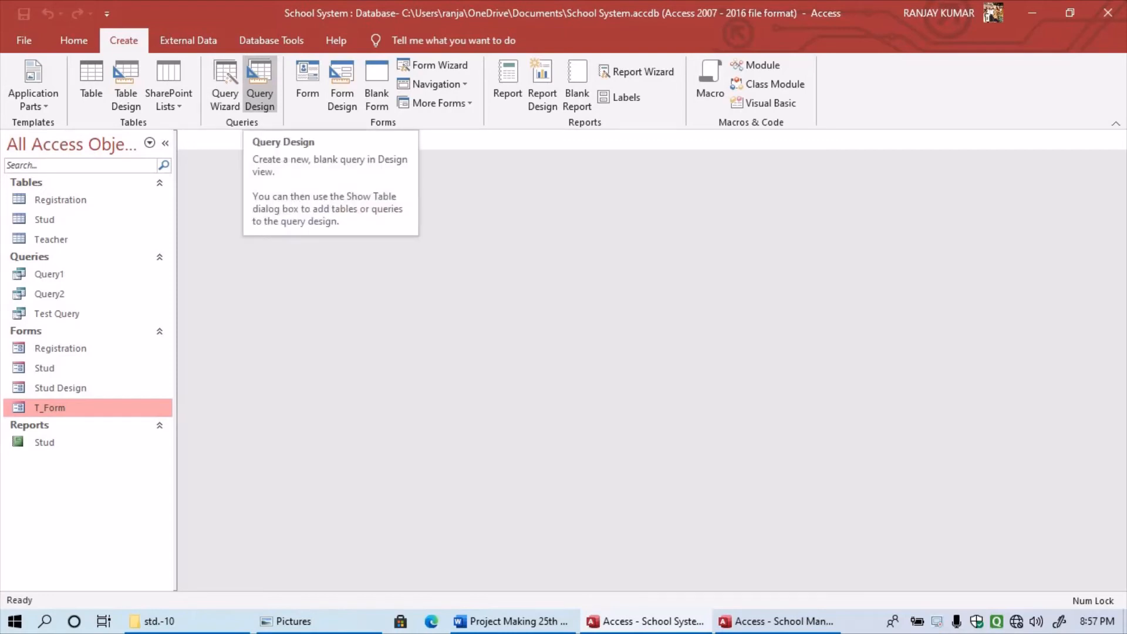
click(259, 83)
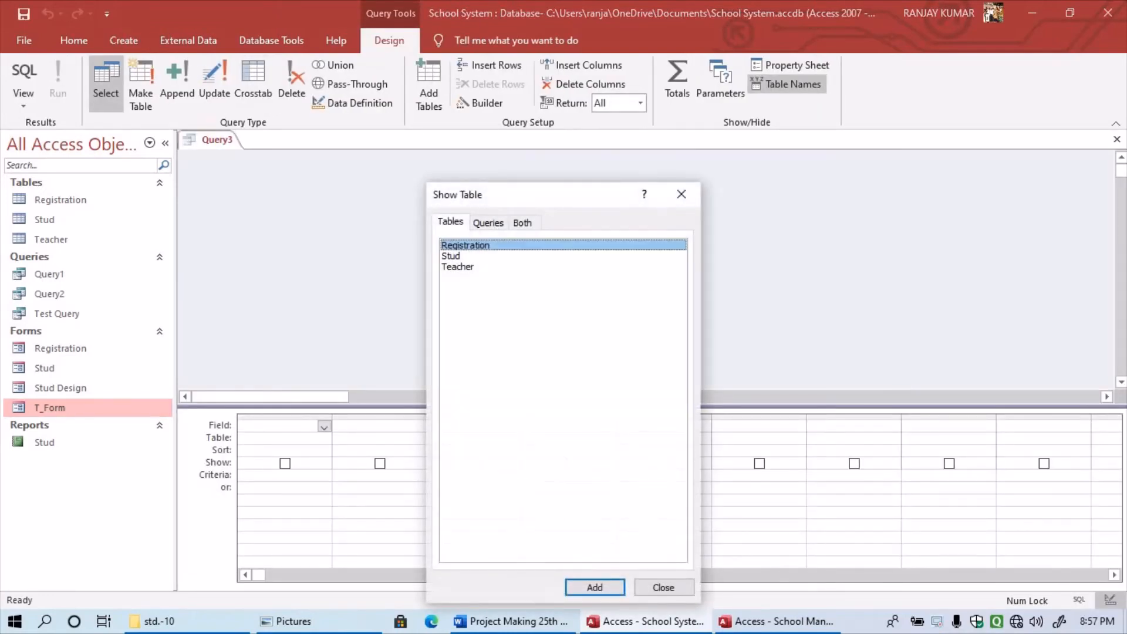
click(458, 267)
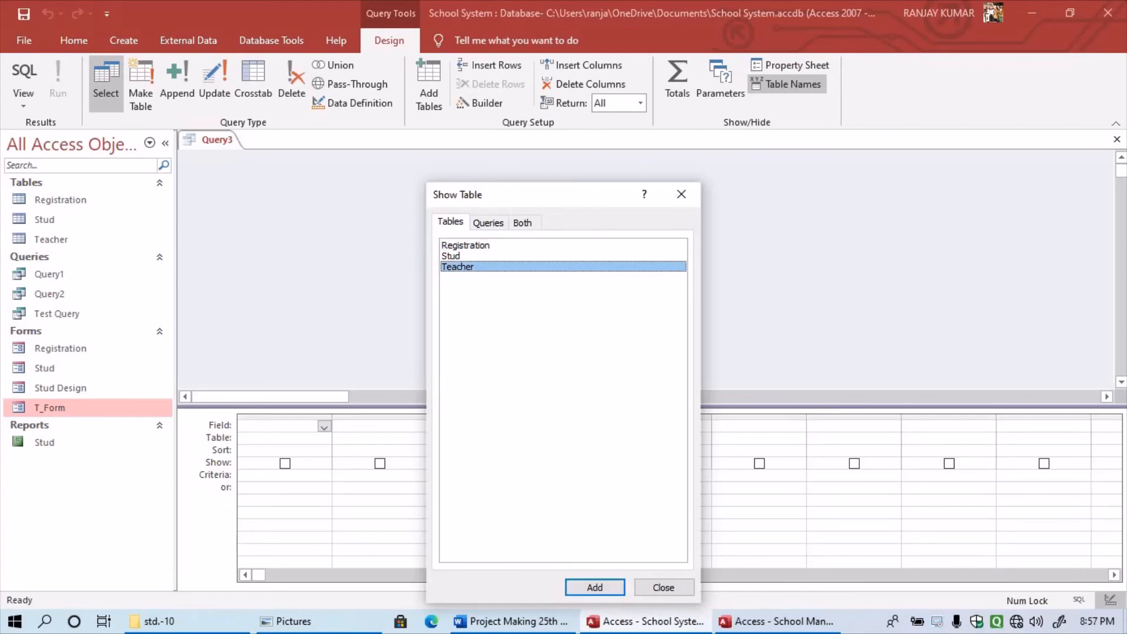
click(595, 587)
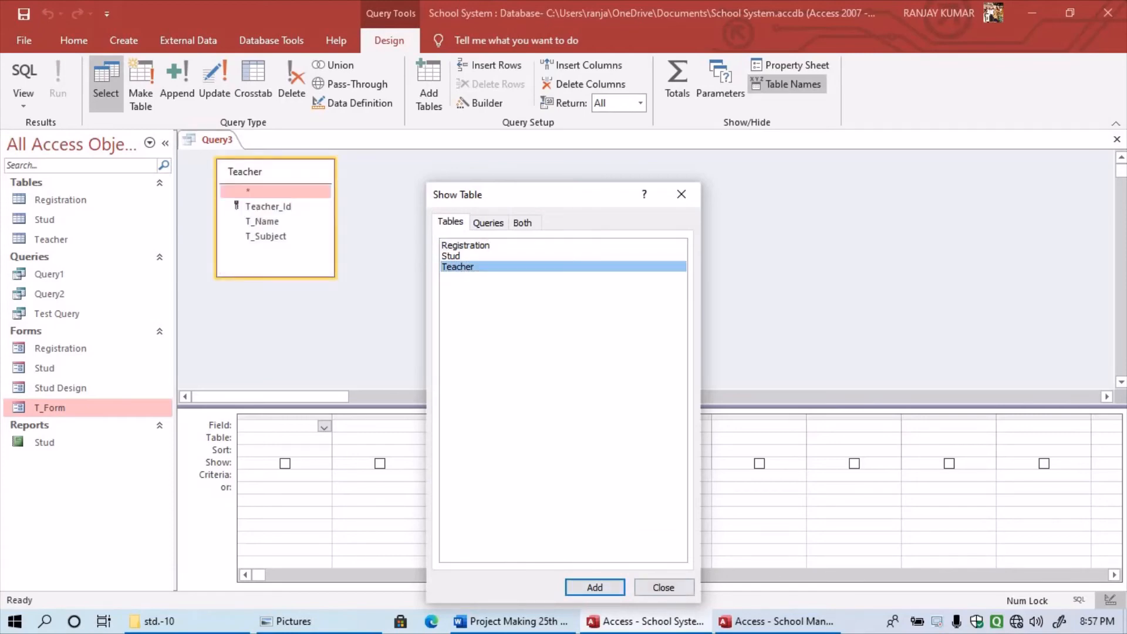
click(664, 587)
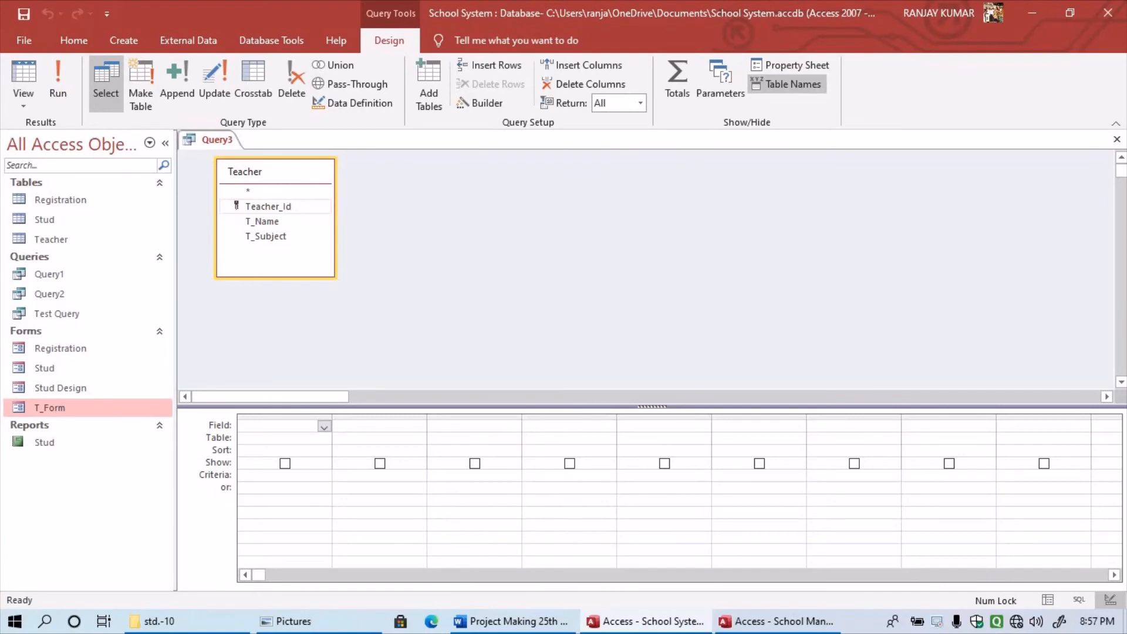
- Add the Teacher_Id and T_Name fields to the first two query grid columns
click(268, 207)
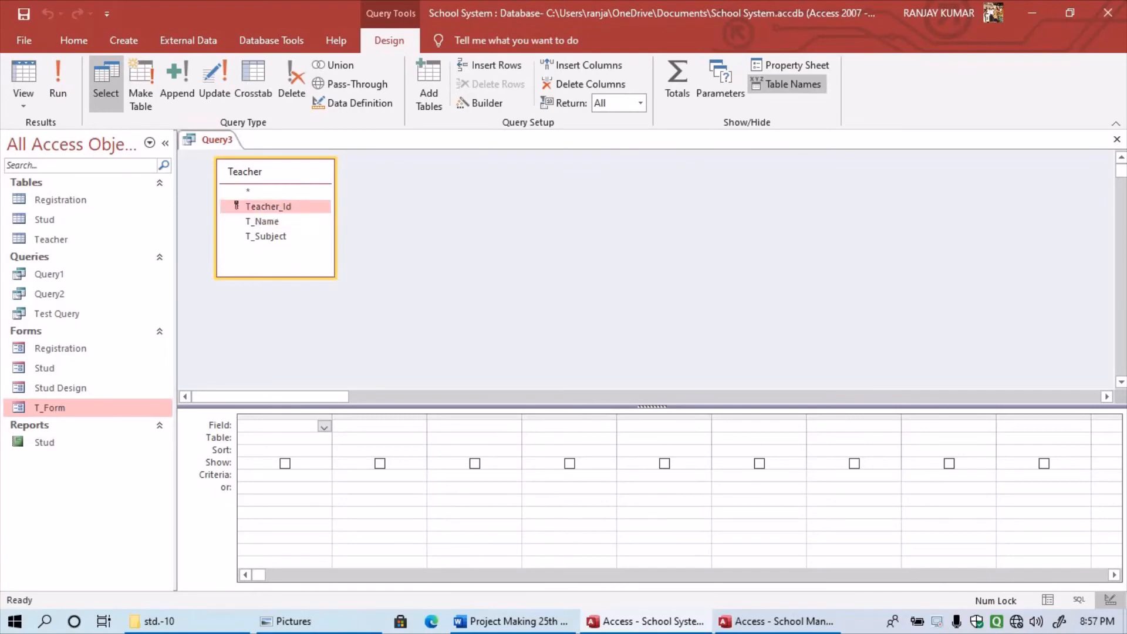
drag(269, 207, 294, 427)
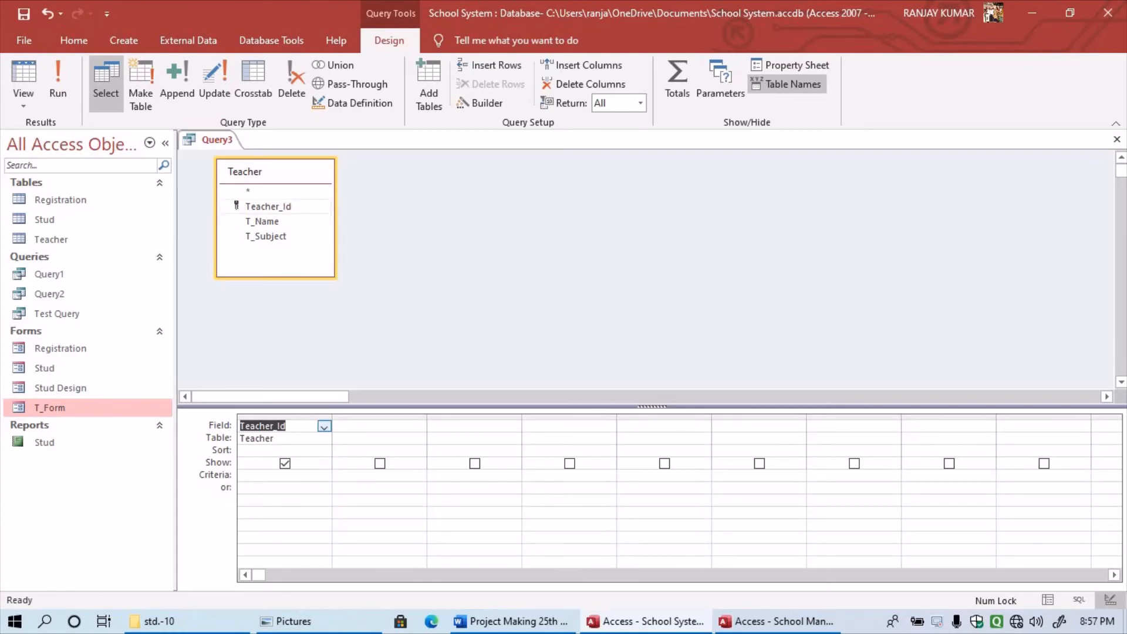
click(262, 222)
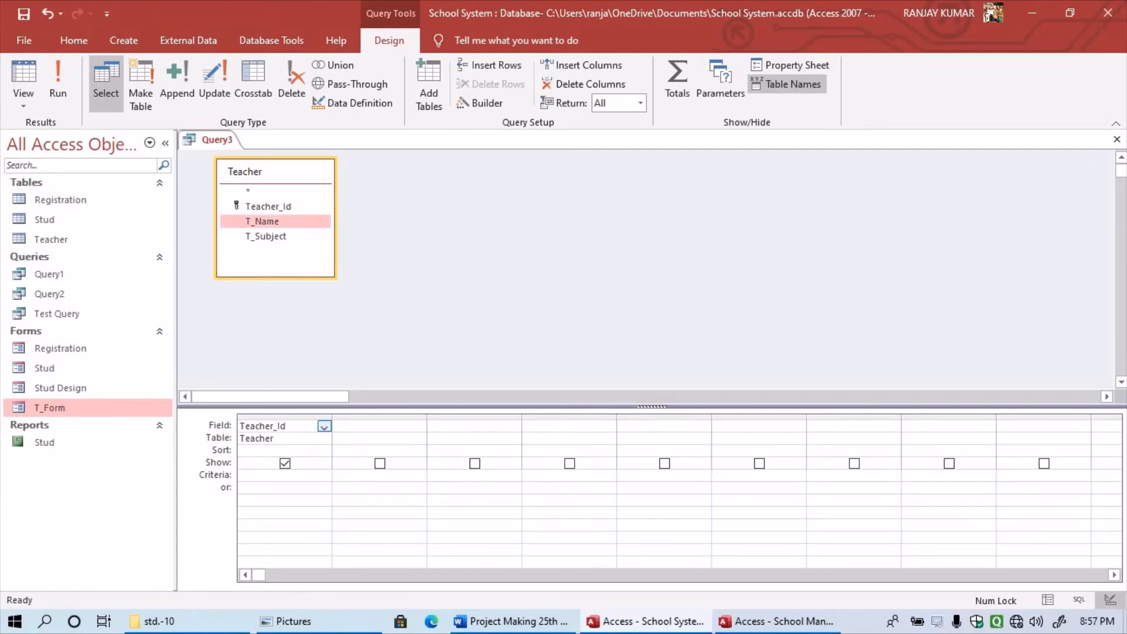
drag(262, 222, 380, 427)
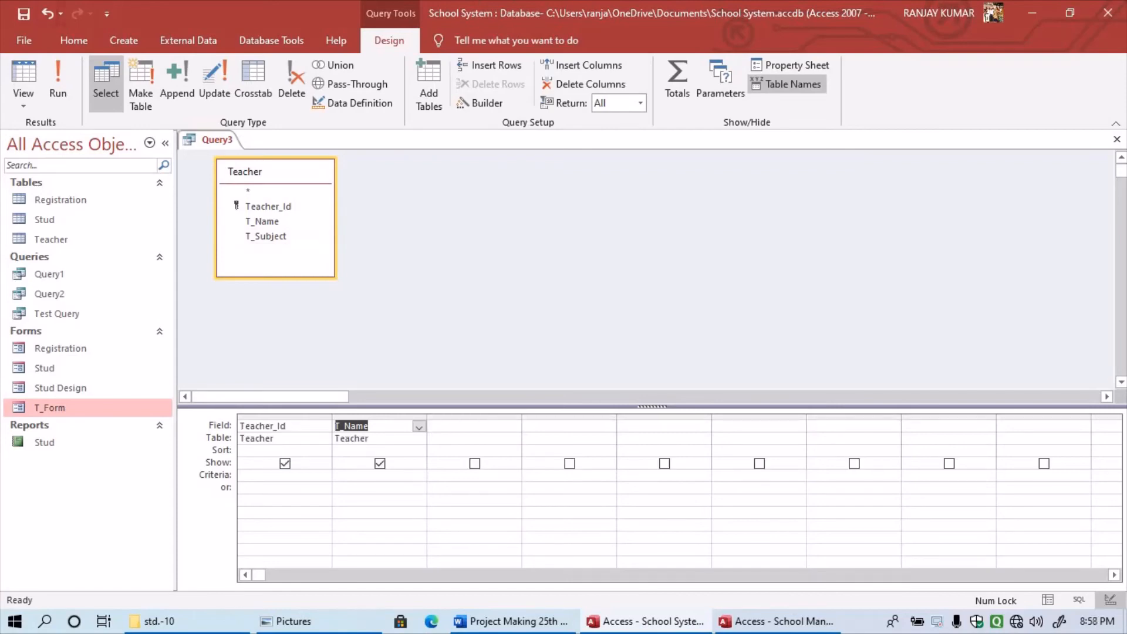
- Save the query as 'Teacher Query' and reopen the T_Form form
click(24, 13)
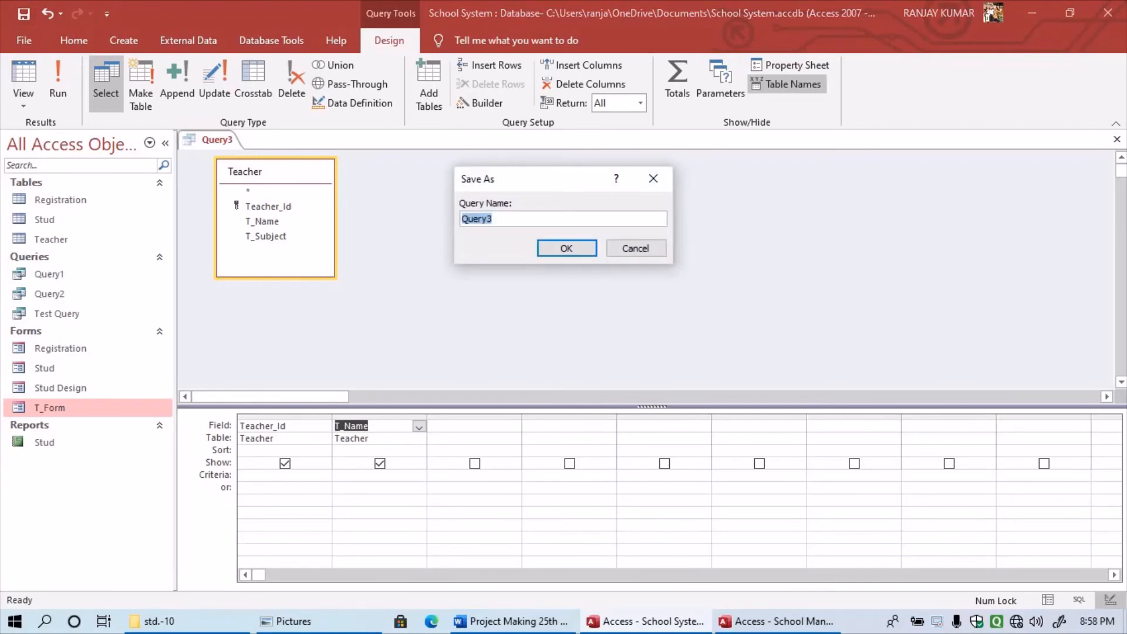
text(Teac)
text(her)
text( Q)
text(uer)
text(ir)
text(y)
key(Return)
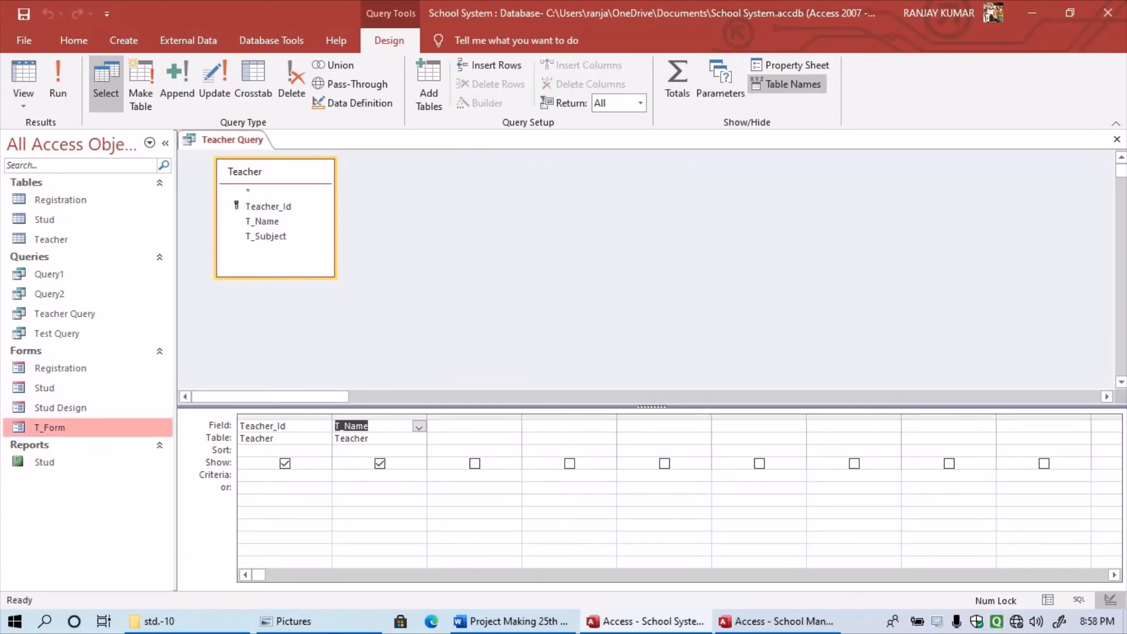
right_click(54, 200)
click(92, 210)
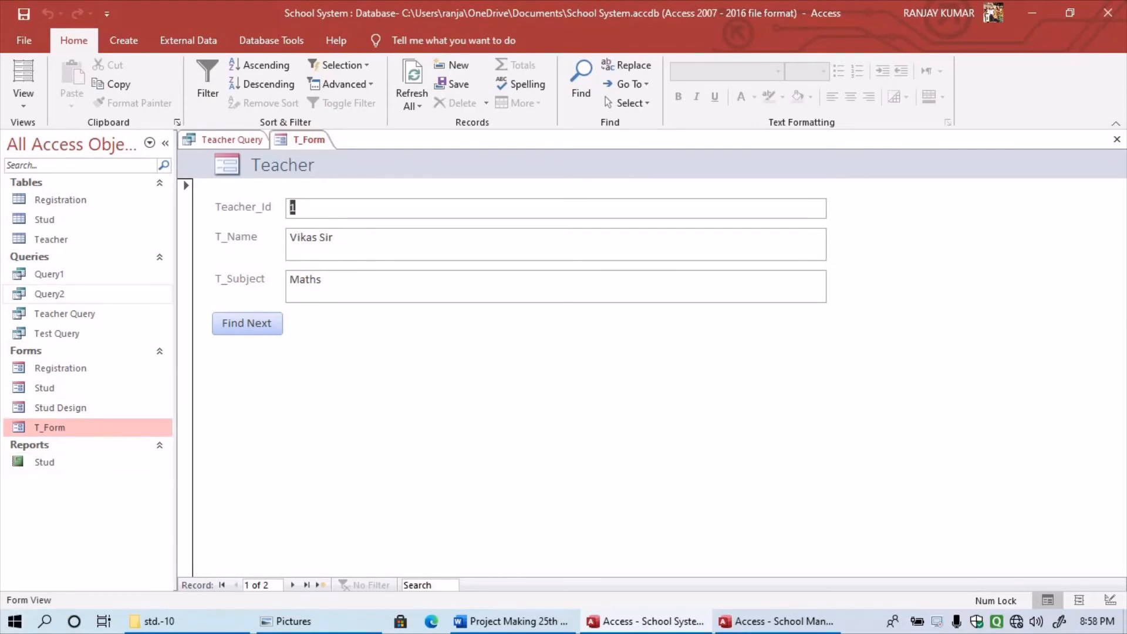
- Open Teacher Query to view its results
right_click(57, 333)
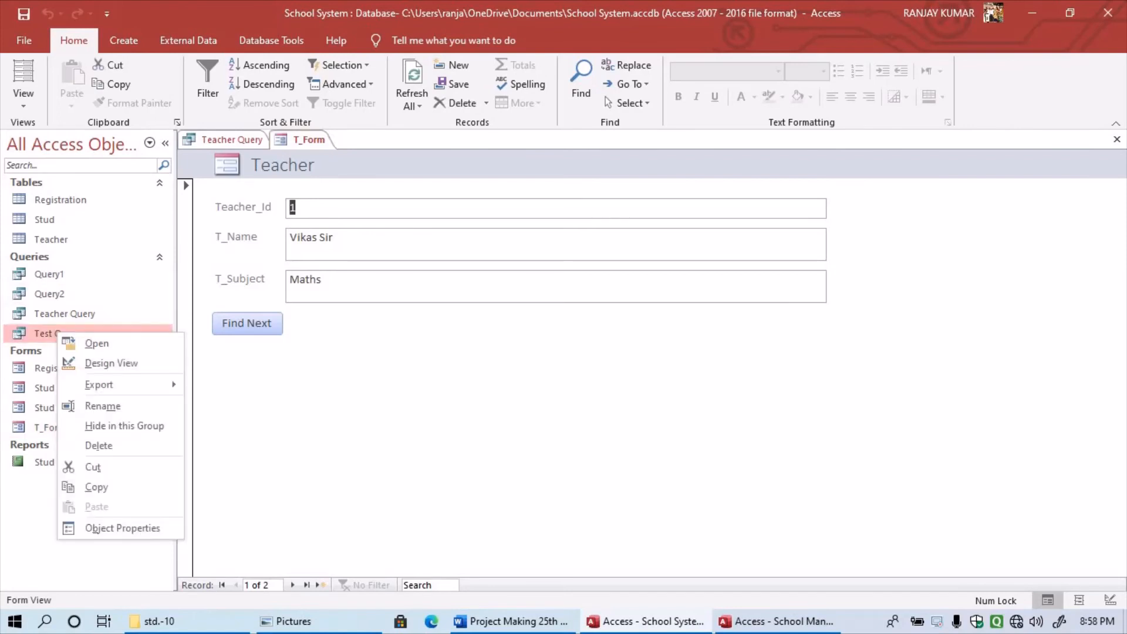
right_click(58, 316)
click(96, 326)
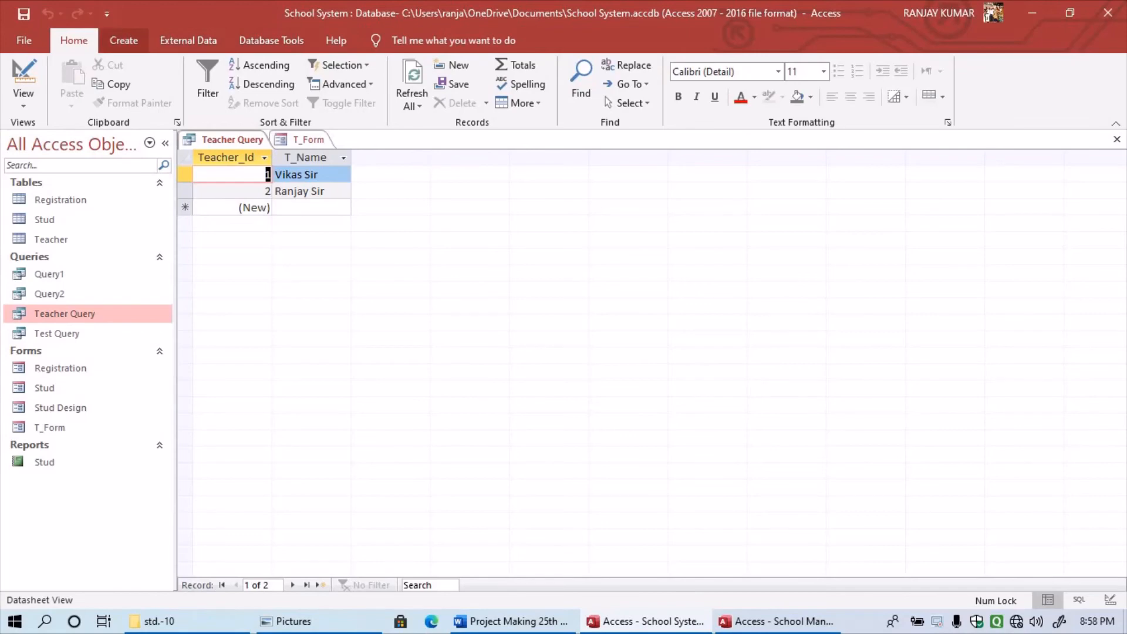
- Select the Teacher table, then close the Teacher Query datasheet and T_Form
click(124, 40)
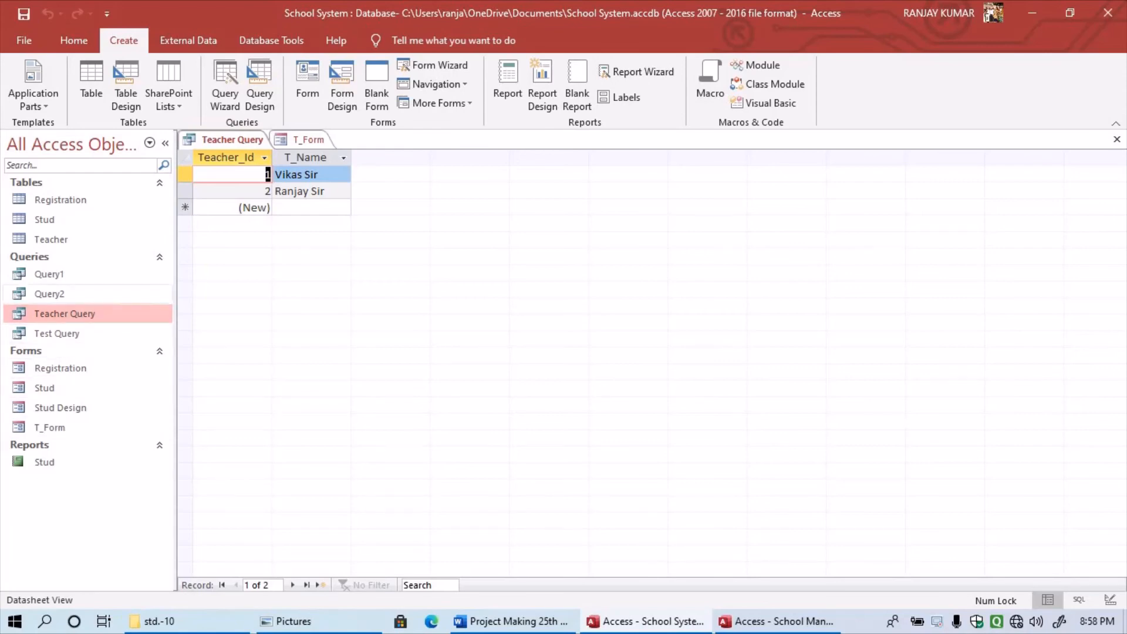
click(51, 240)
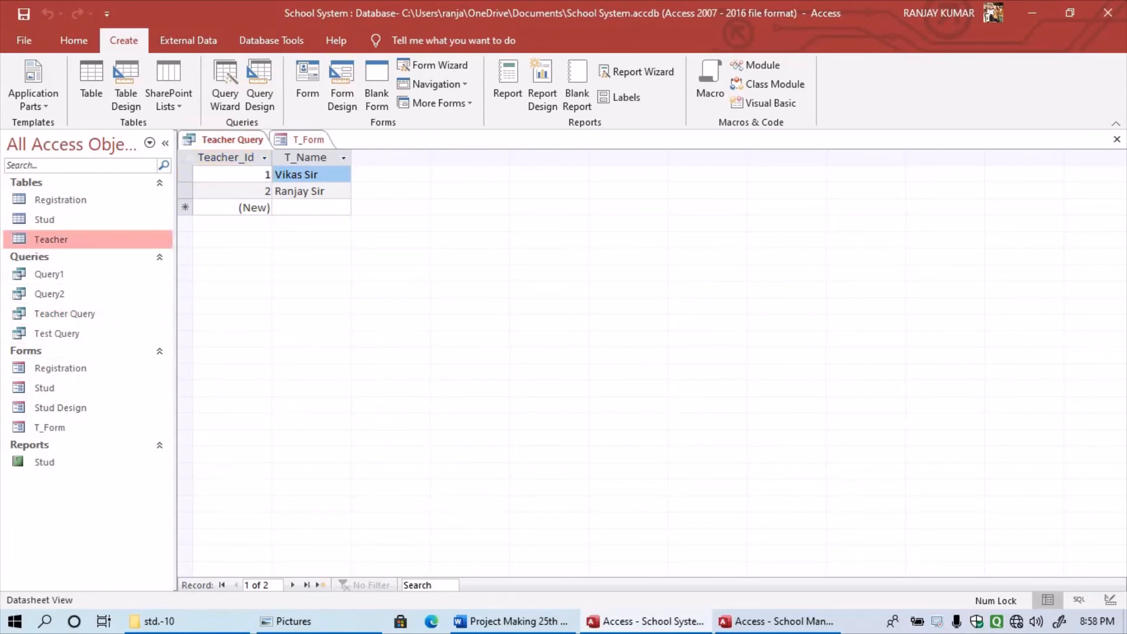
click(1117, 139)
click(1117, 139)
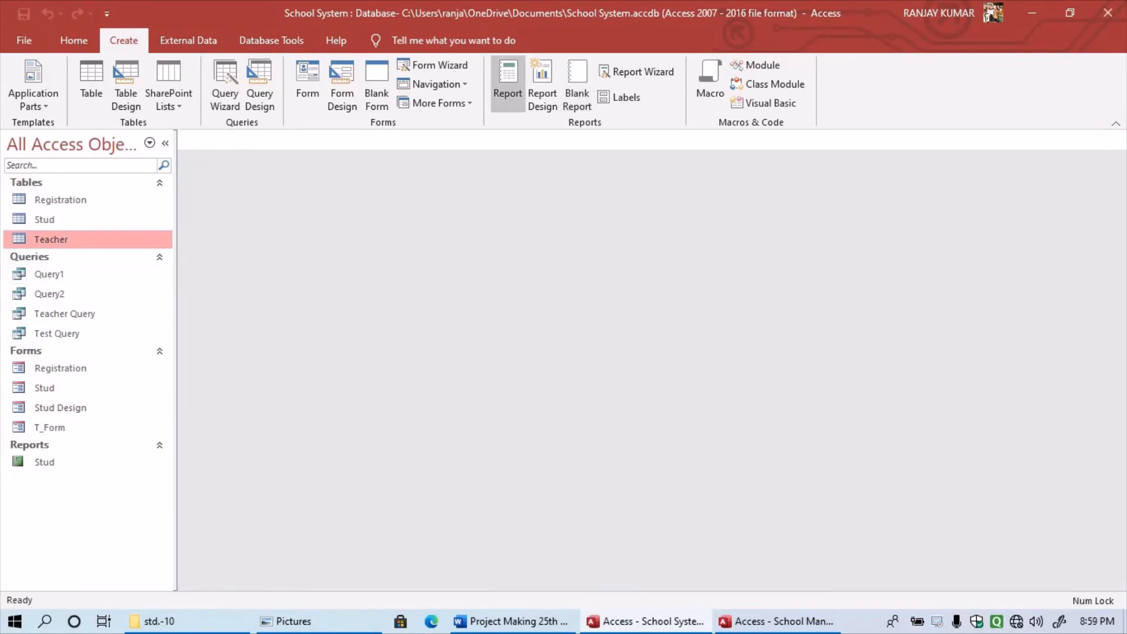
- Generate a Teacher table report, delete the T_Subject column and heading, and save it
click(508, 85)
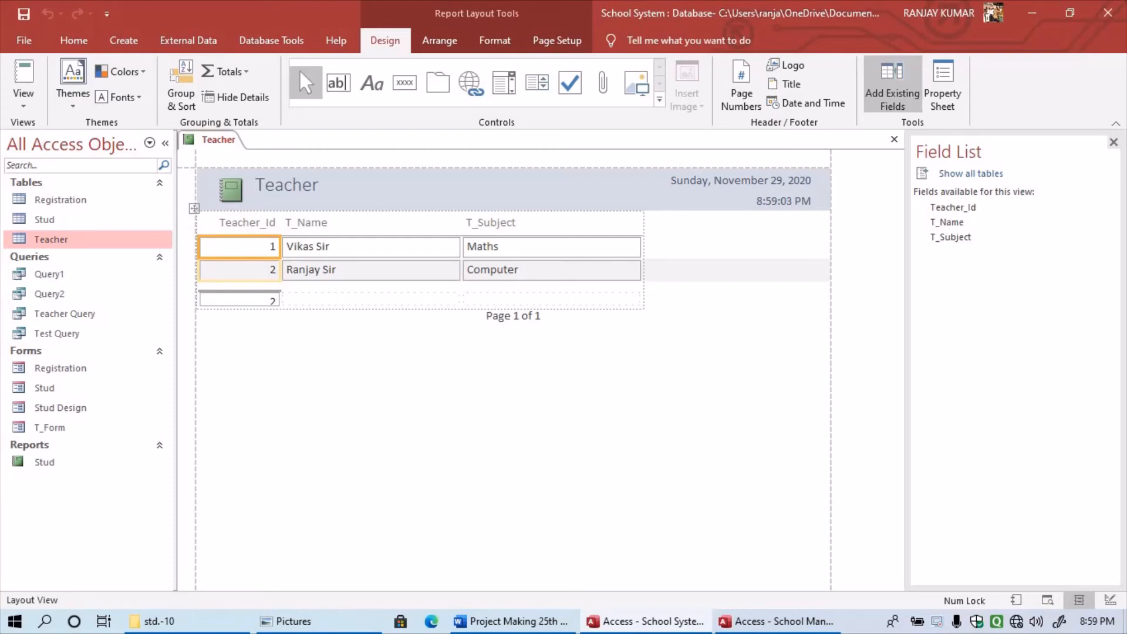
click(371, 247)
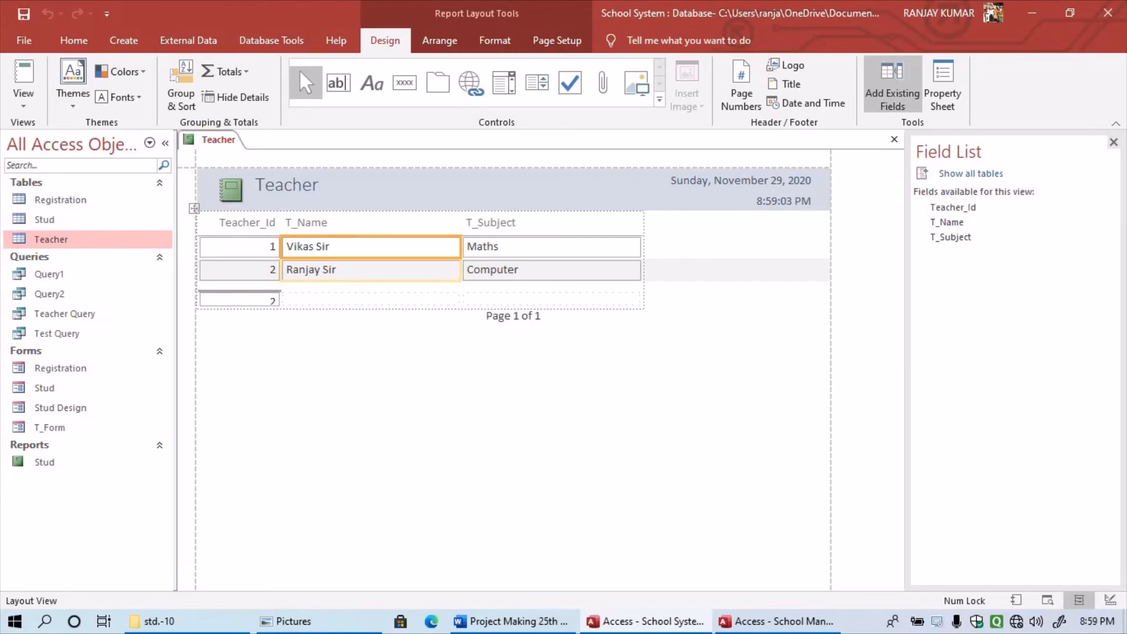
click(552, 247)
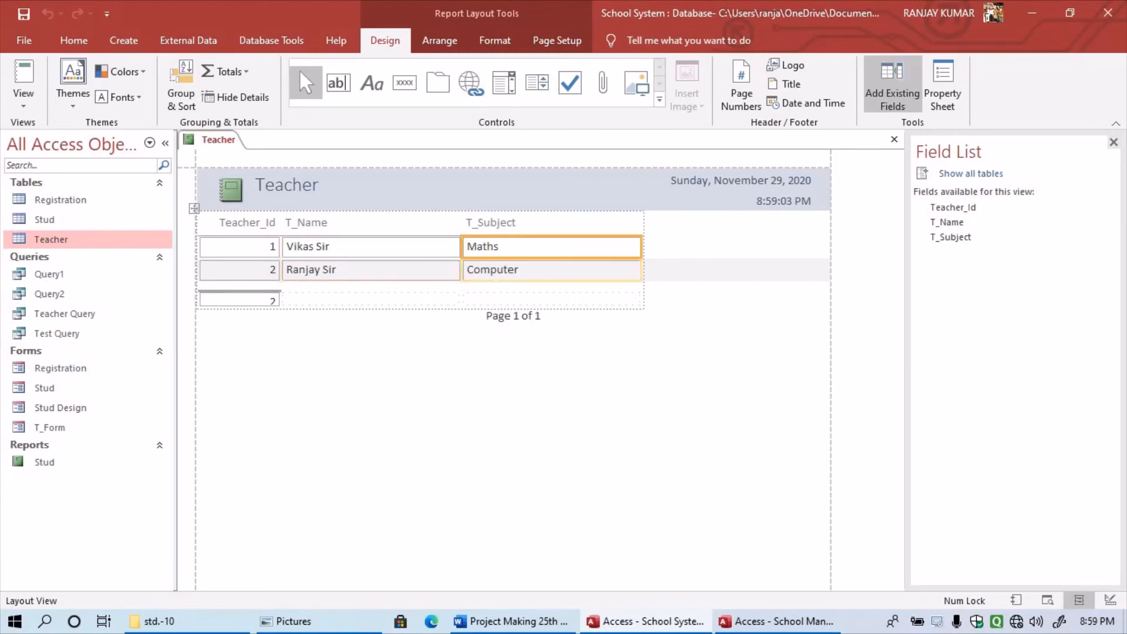
key(Delete)
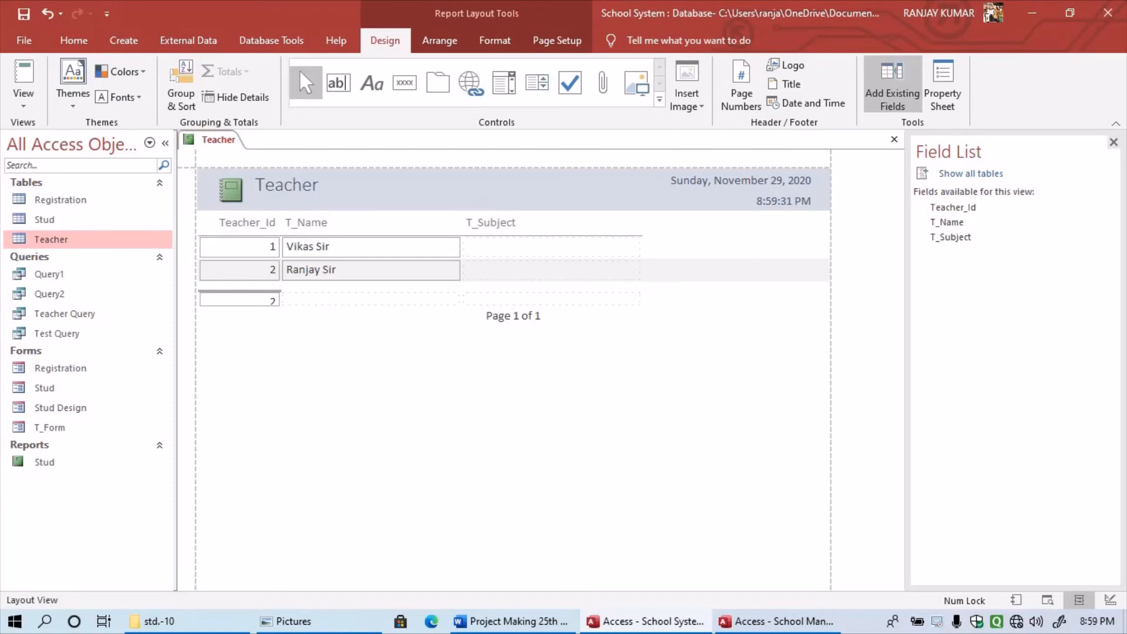
click(551, 223)
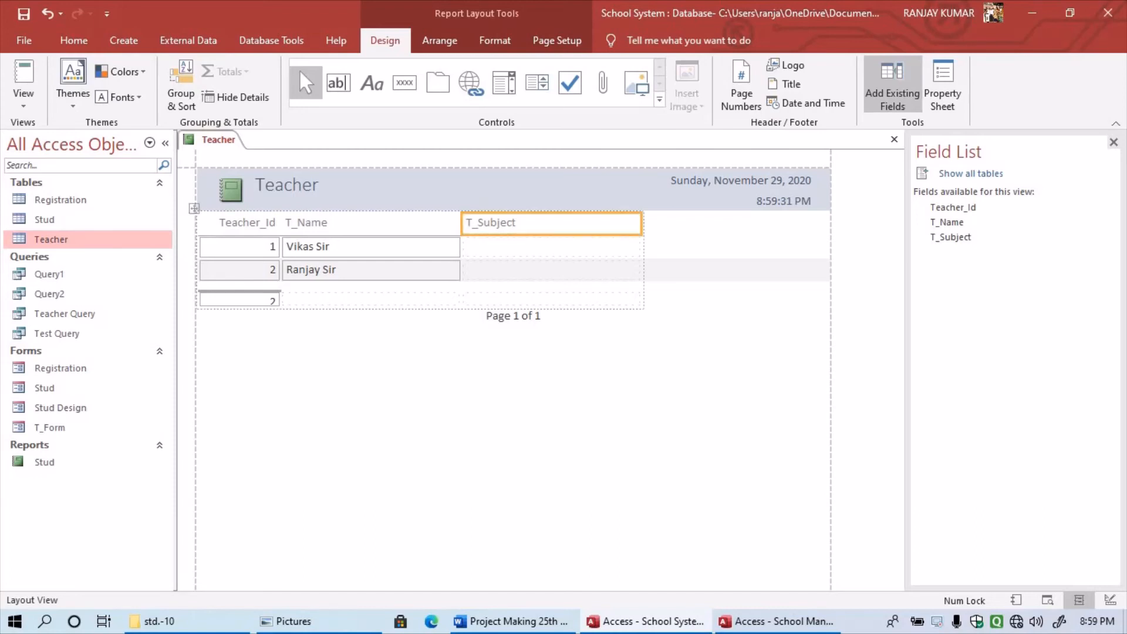
key(Delete)
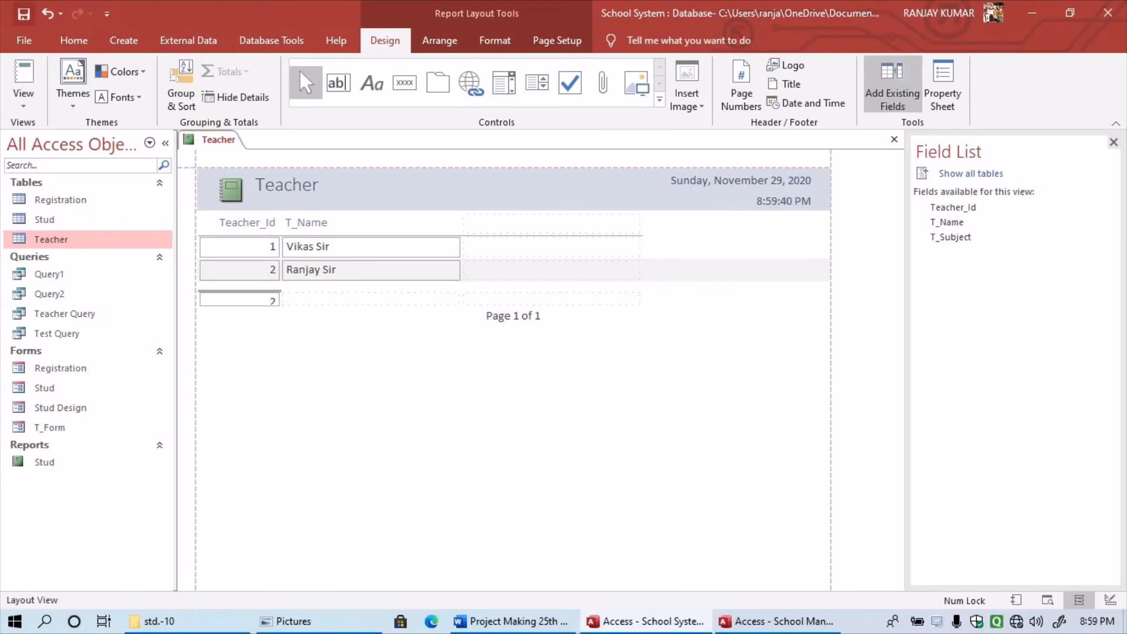
key(ctrl+s)
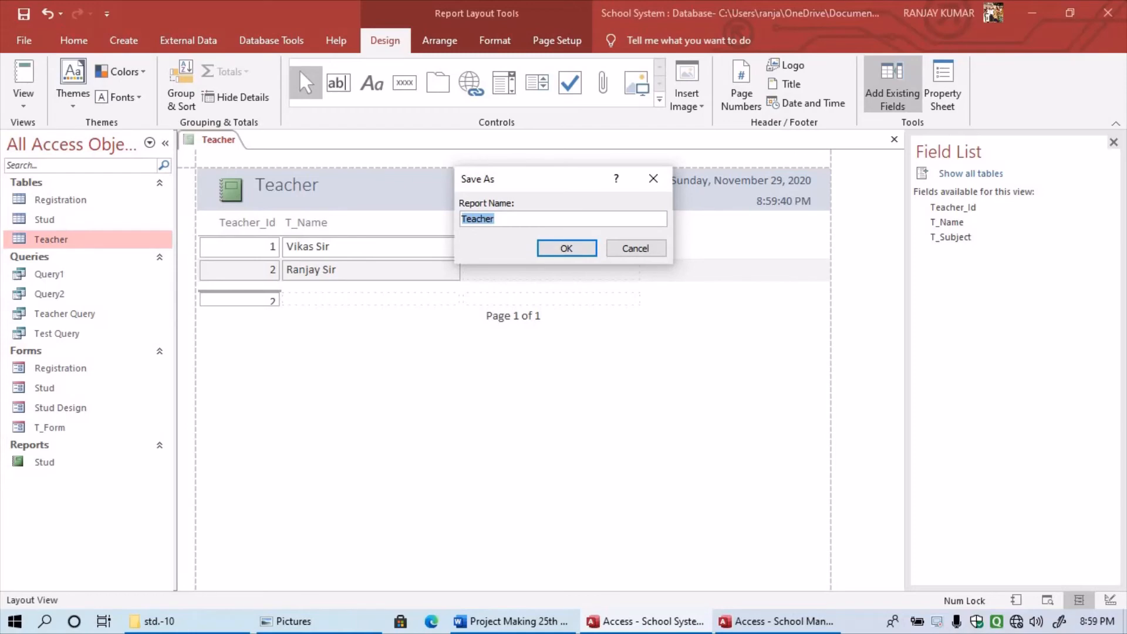
- Name the new report 'Teacher_report' and confirm the save
key(Right)
text(_report)
key(Return)
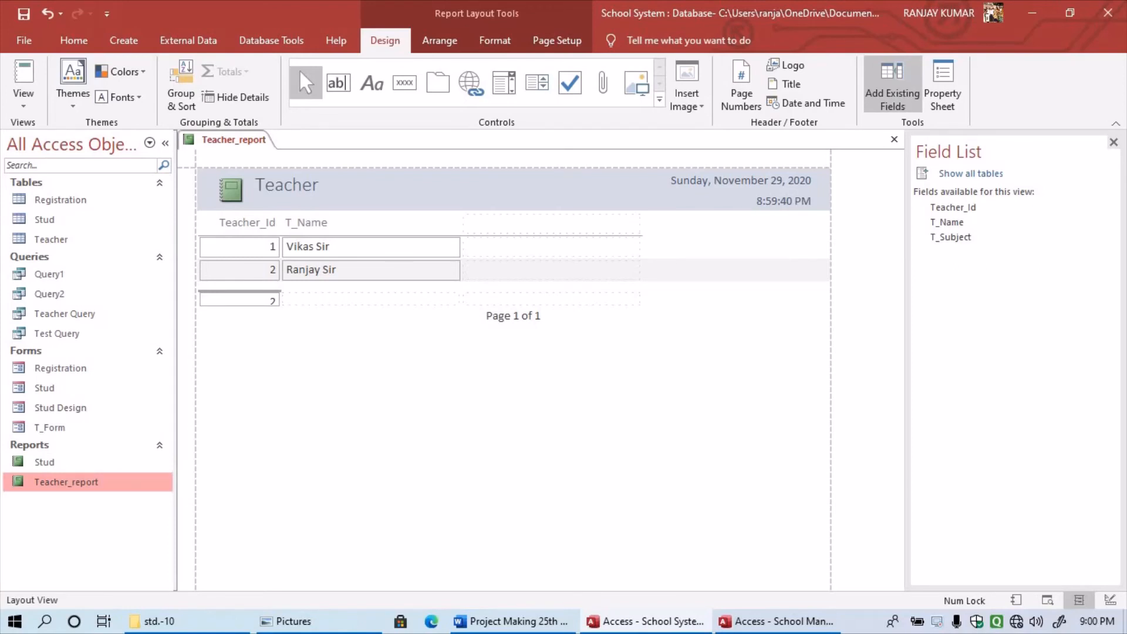
right_click(64, 480)
click(104, 224)
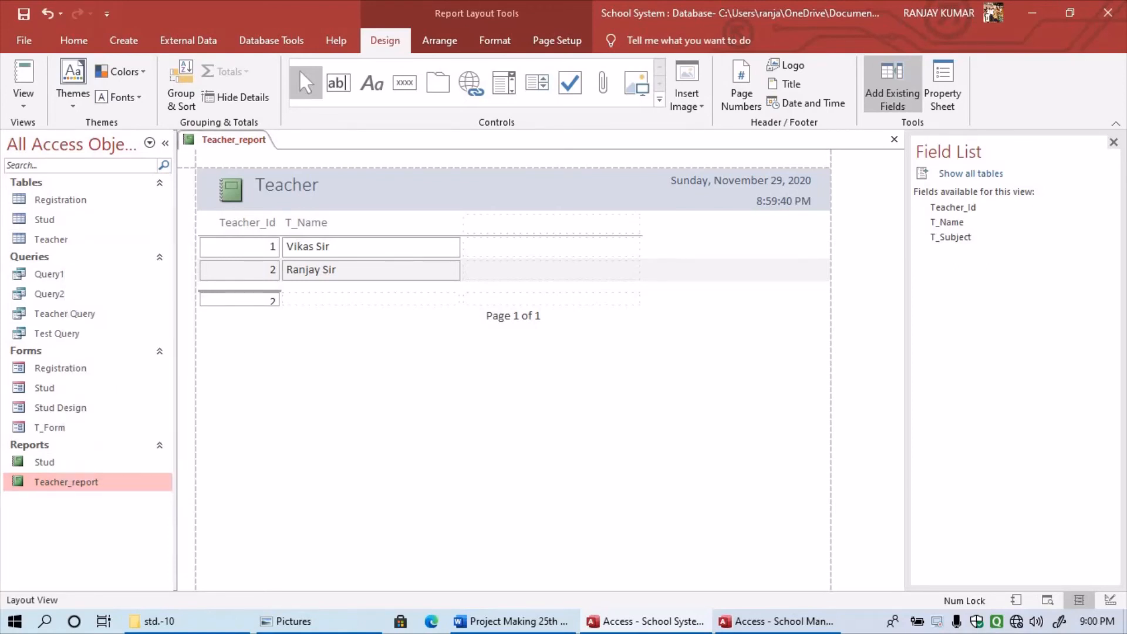
- Reopen Teacher_report in Report view to check the finished report, then close it
click(894, 140)
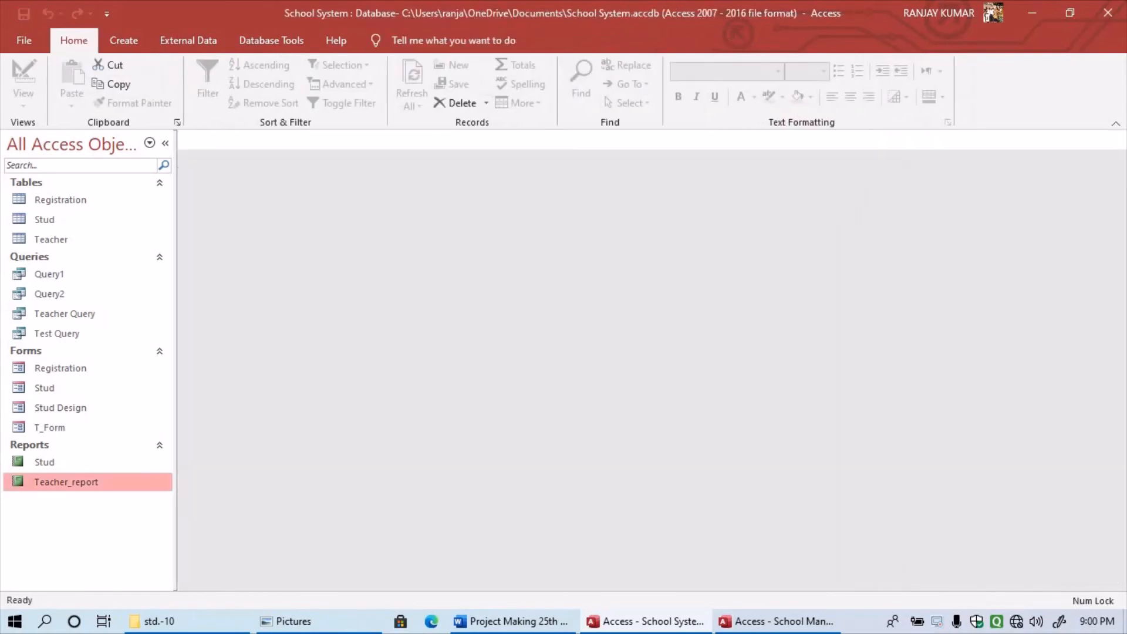
right_click(54, 482)
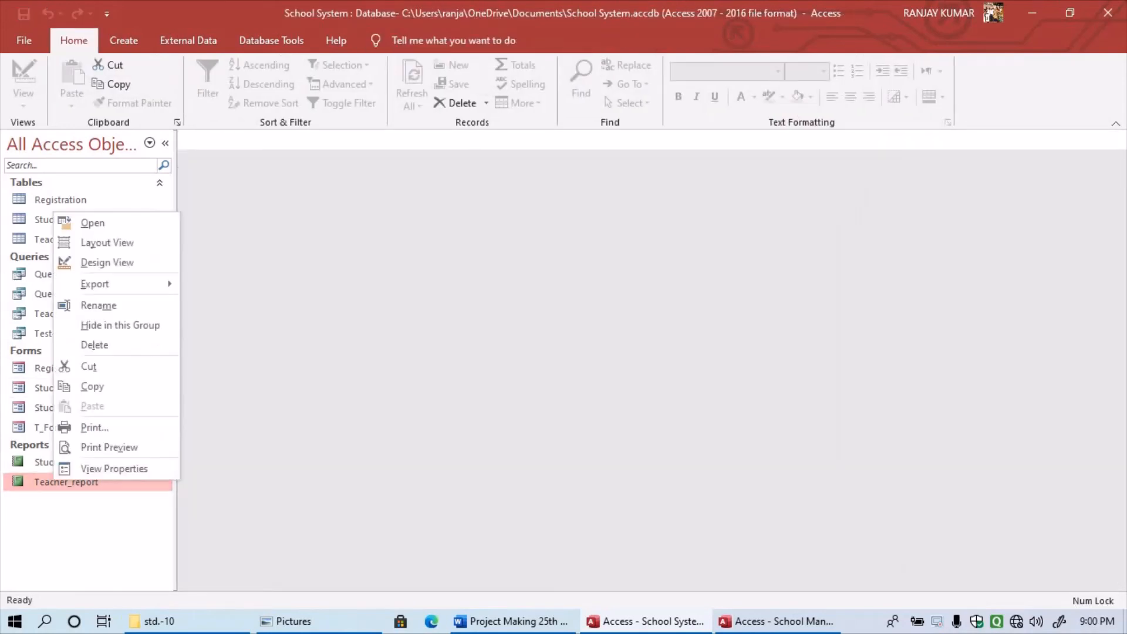
click(93, 223)
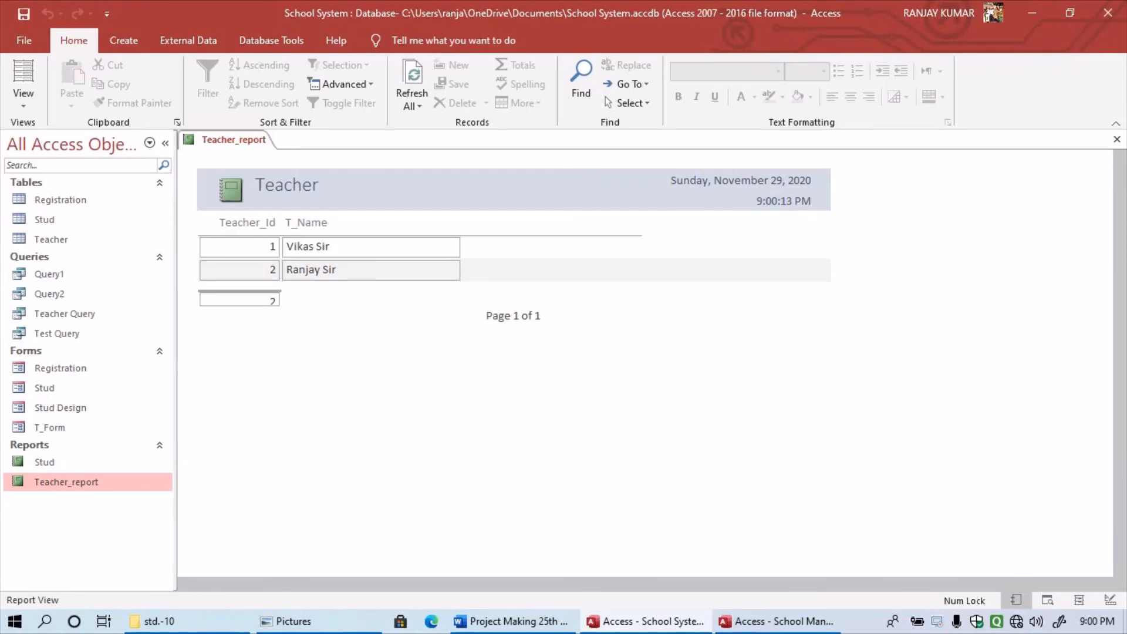
click(1117, 140)
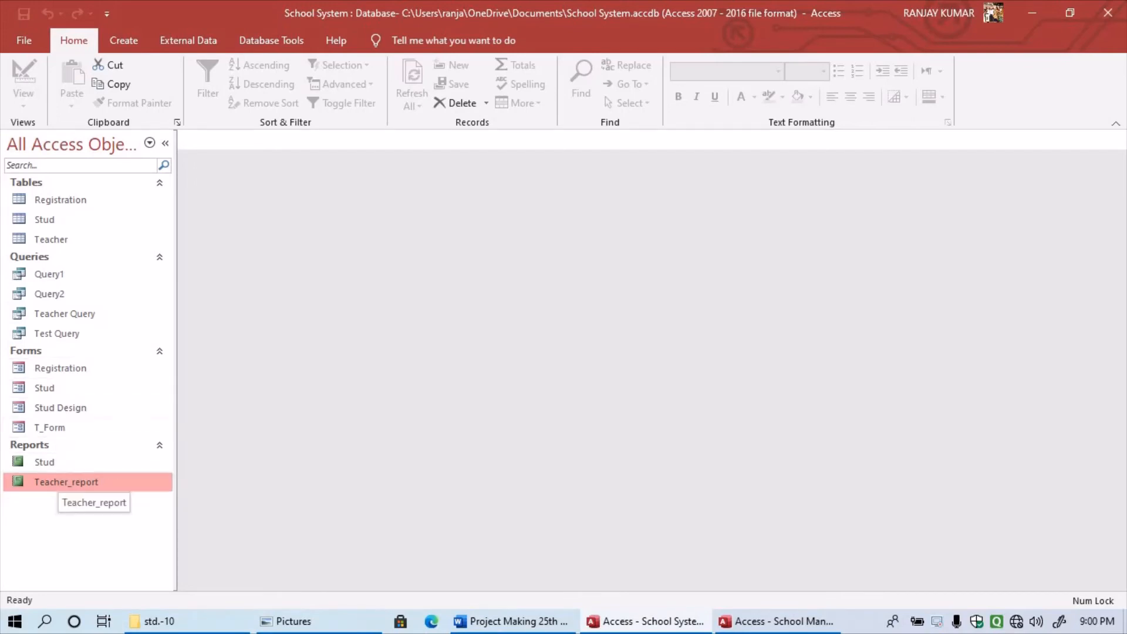
- Open Query1 to check its results, then close it
right_click(55, 279)
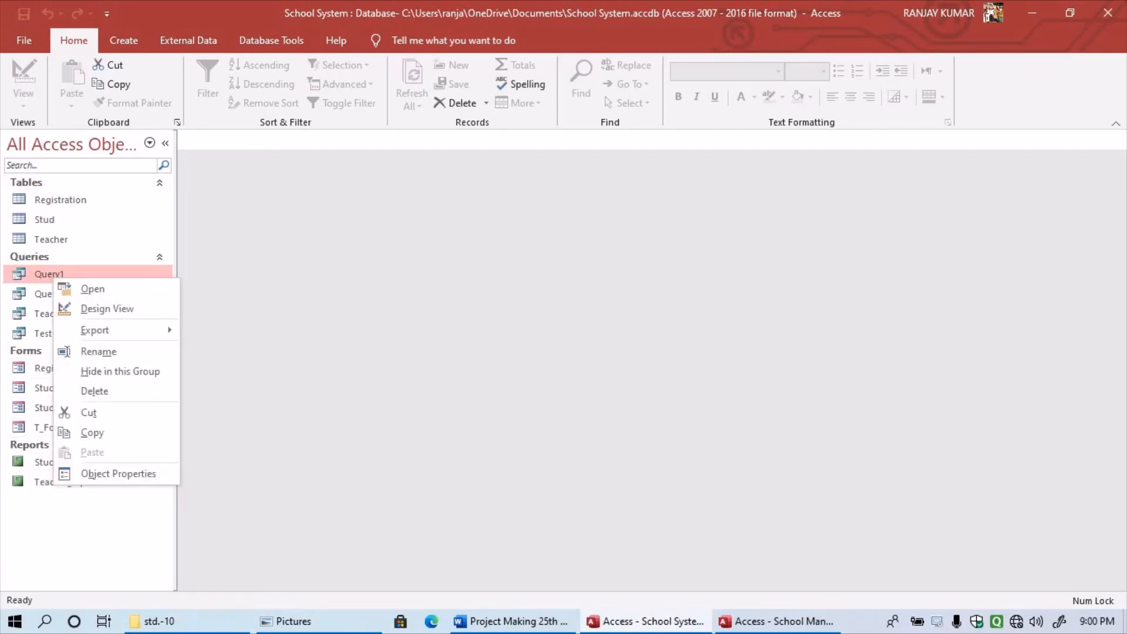
click(88, 289)
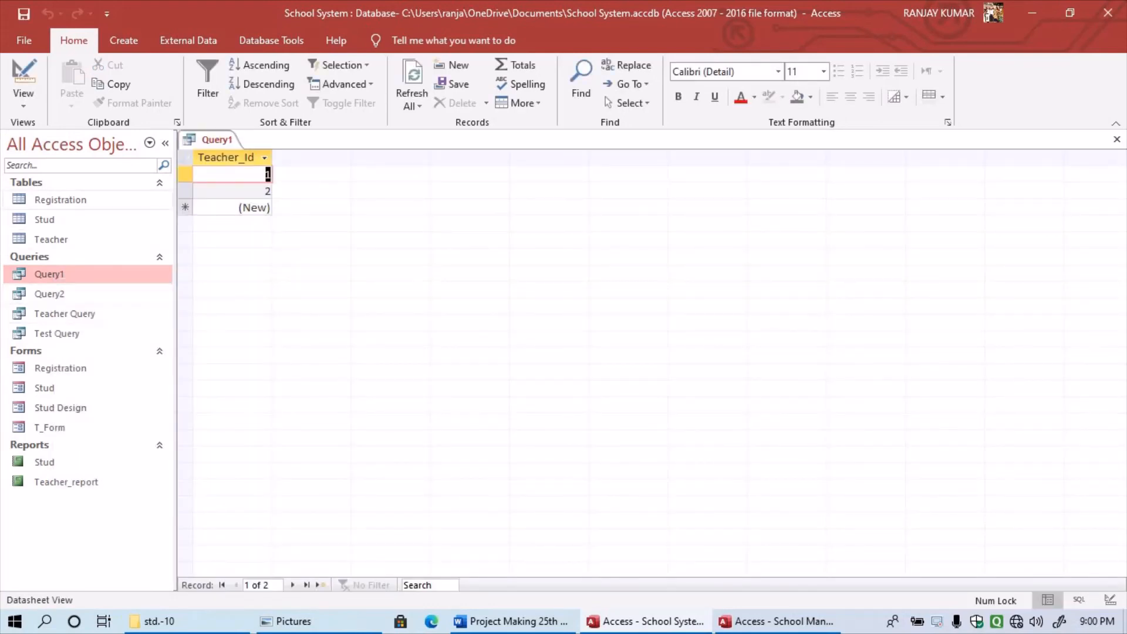
click(1117, 140)
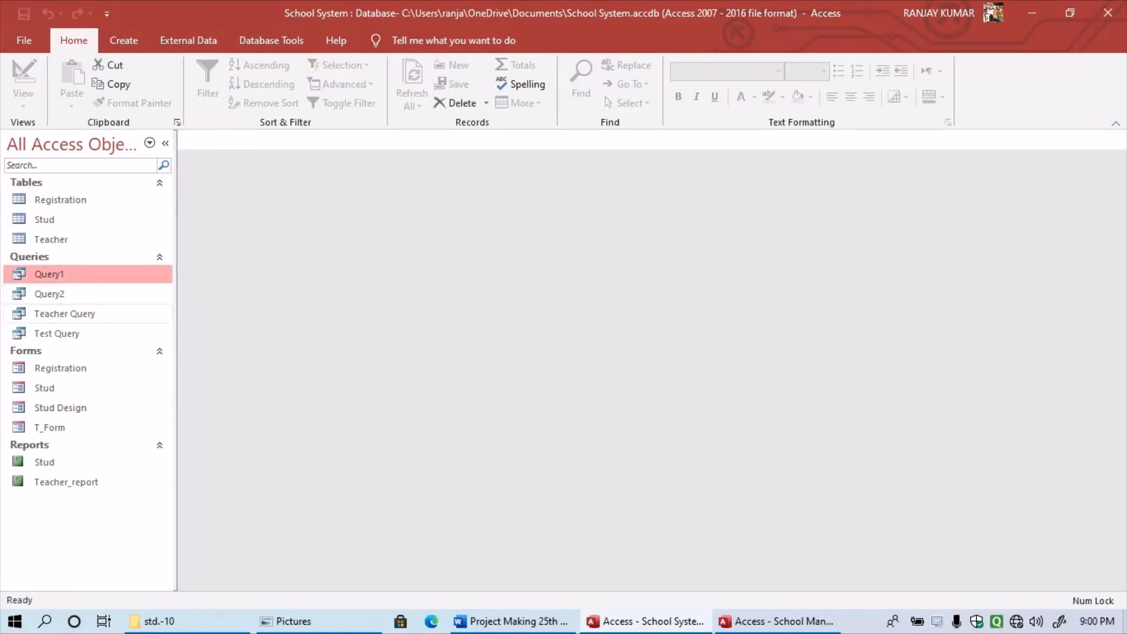
- Open Teacher Query and switch back to the Word project report
right_click(51, 314)
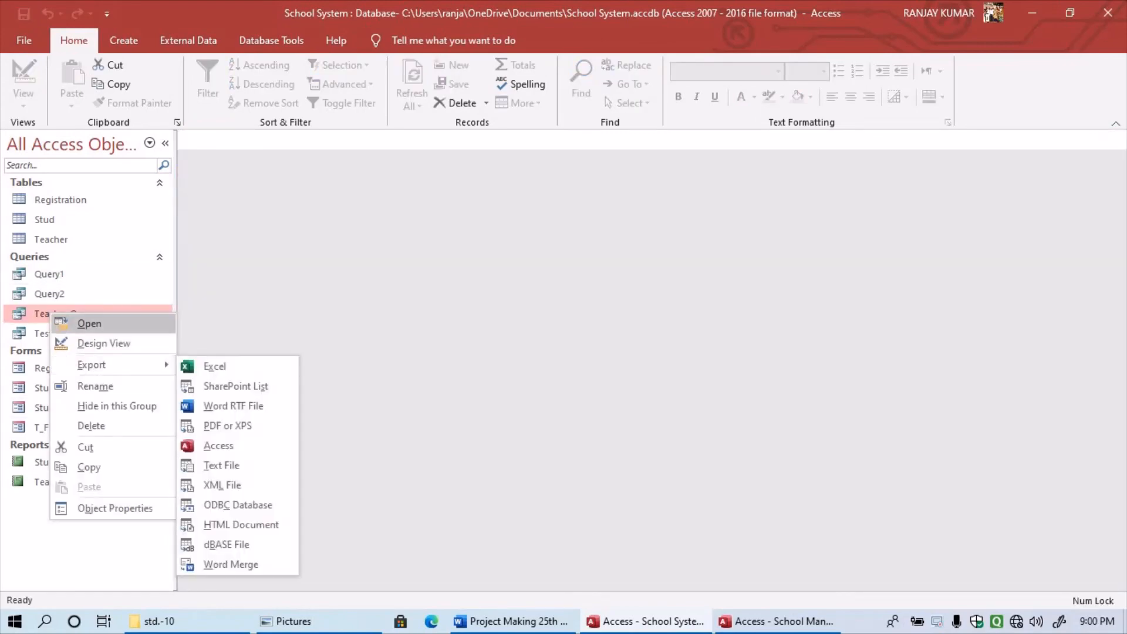
key(Return)
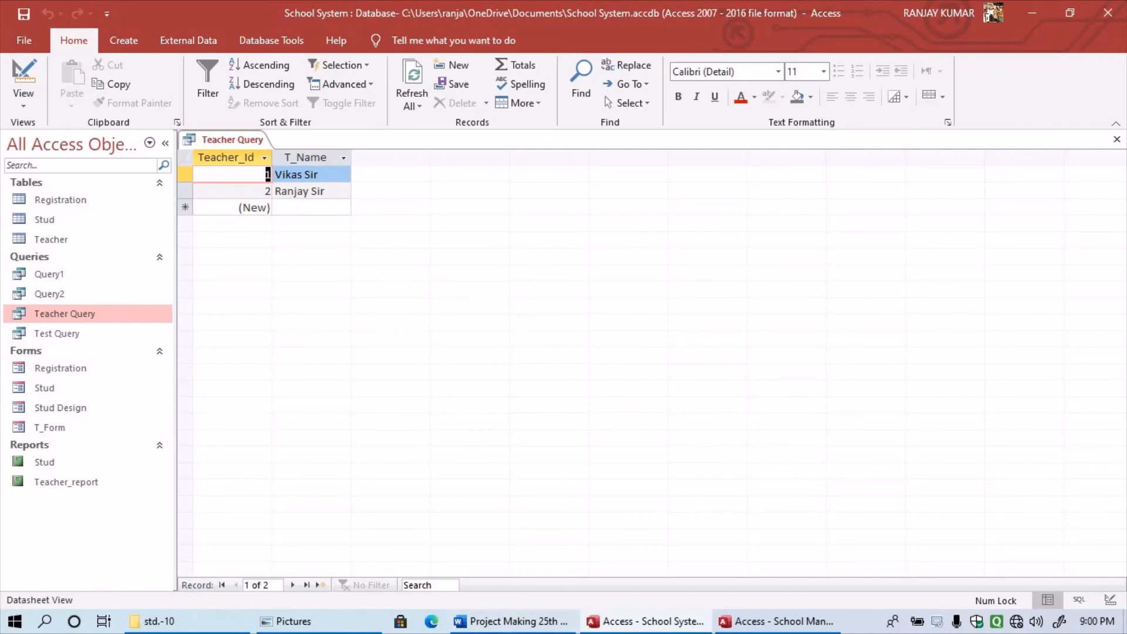
click(513, 622)
- Add a 'Queries' heading and paste the Teacher Query screenshot below it
scroll(566, 370, down, 8)
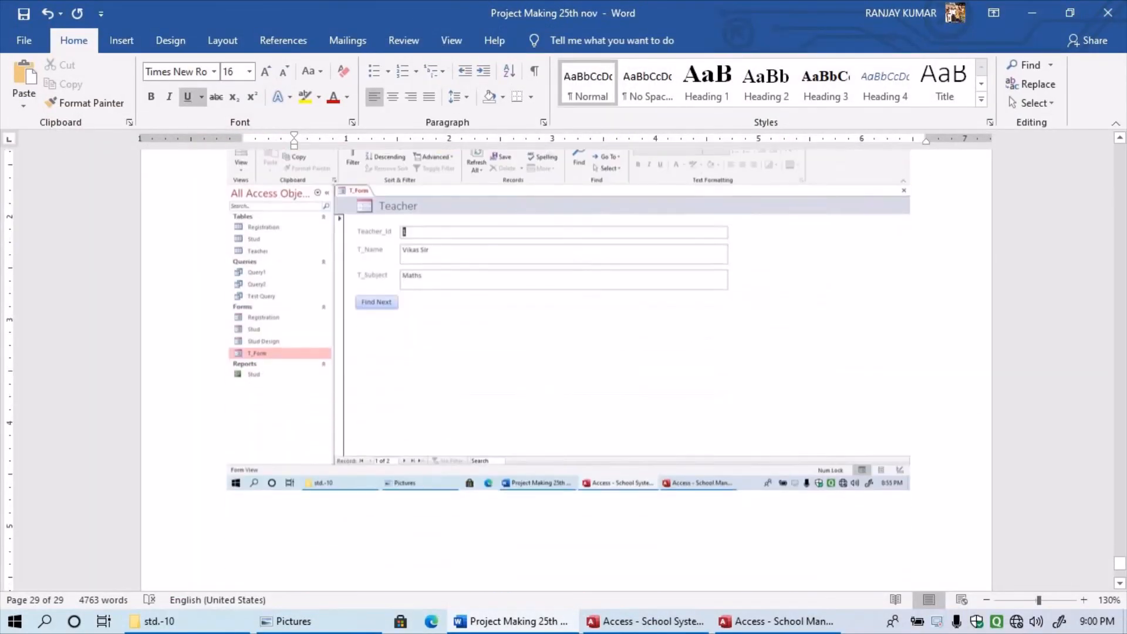
scroll(565, 370, up, 3)
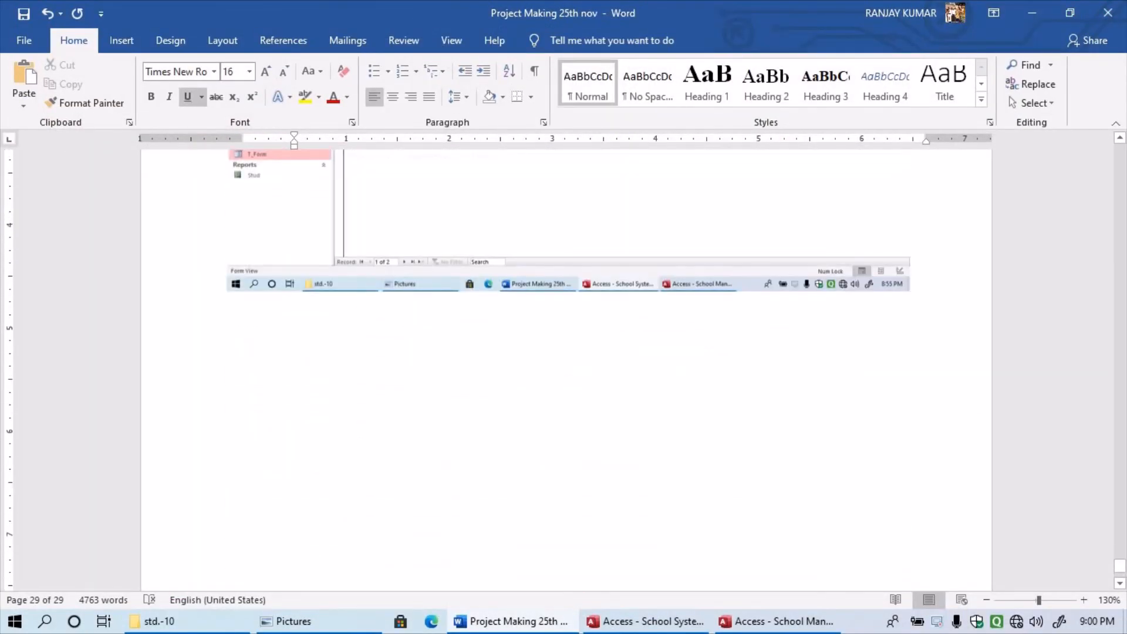
scroll(566, 370, up, 8)
scroll(565, 370, down, 10)
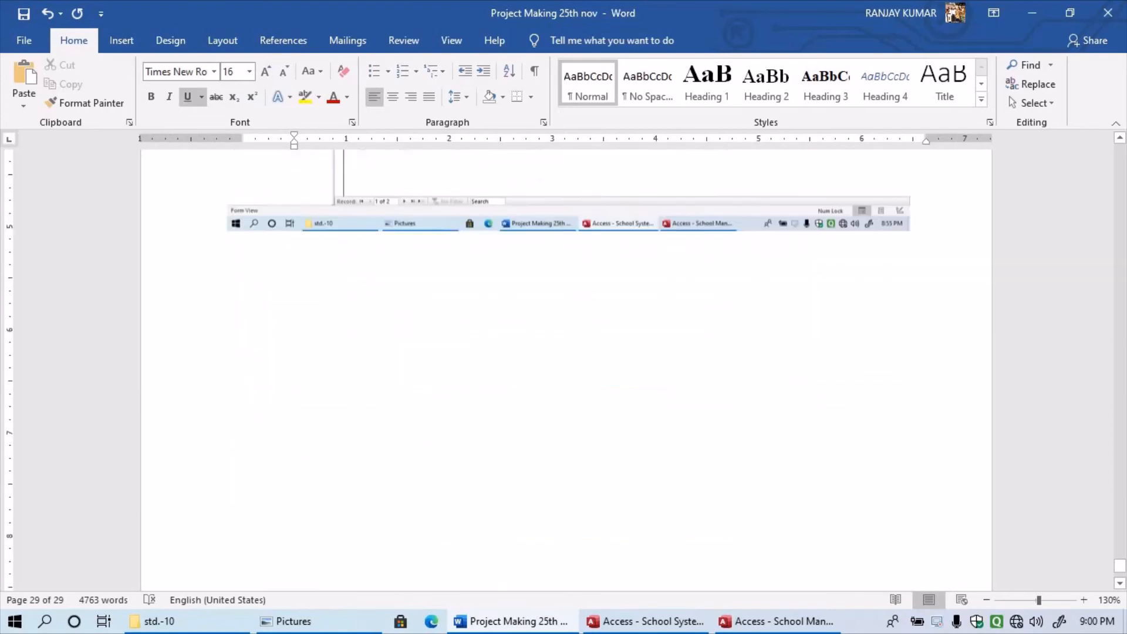
scroll(566, 370, down, 1)
scroll(566, 370, up, 10)
scroll(566, 370, down, 6)
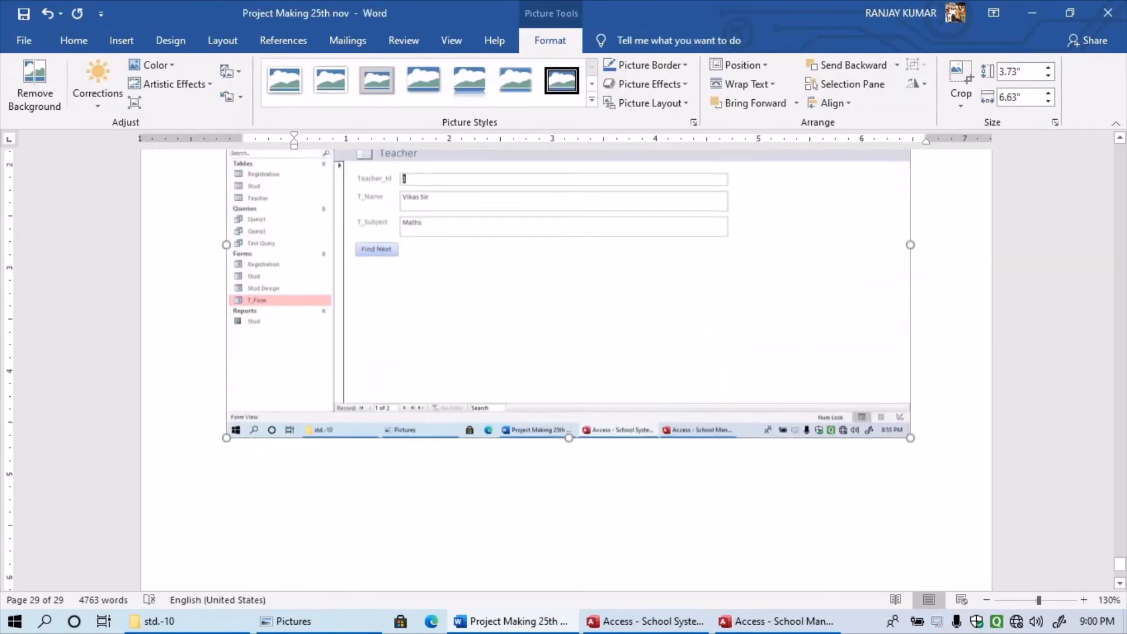
scroll(566, 370, up, 6)
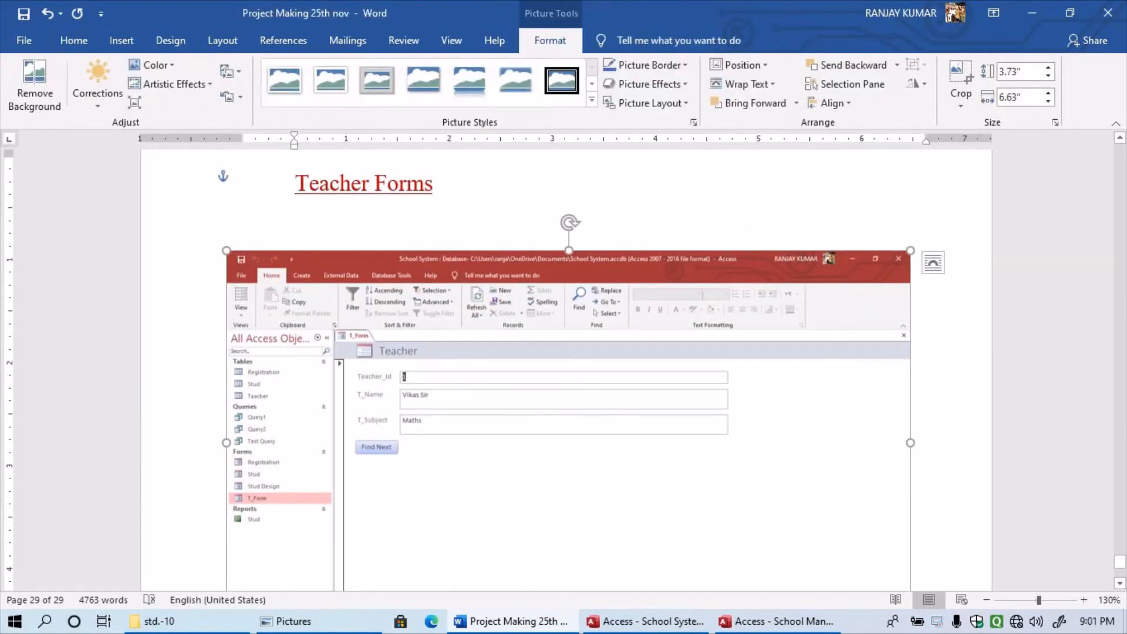
click(433, 183)
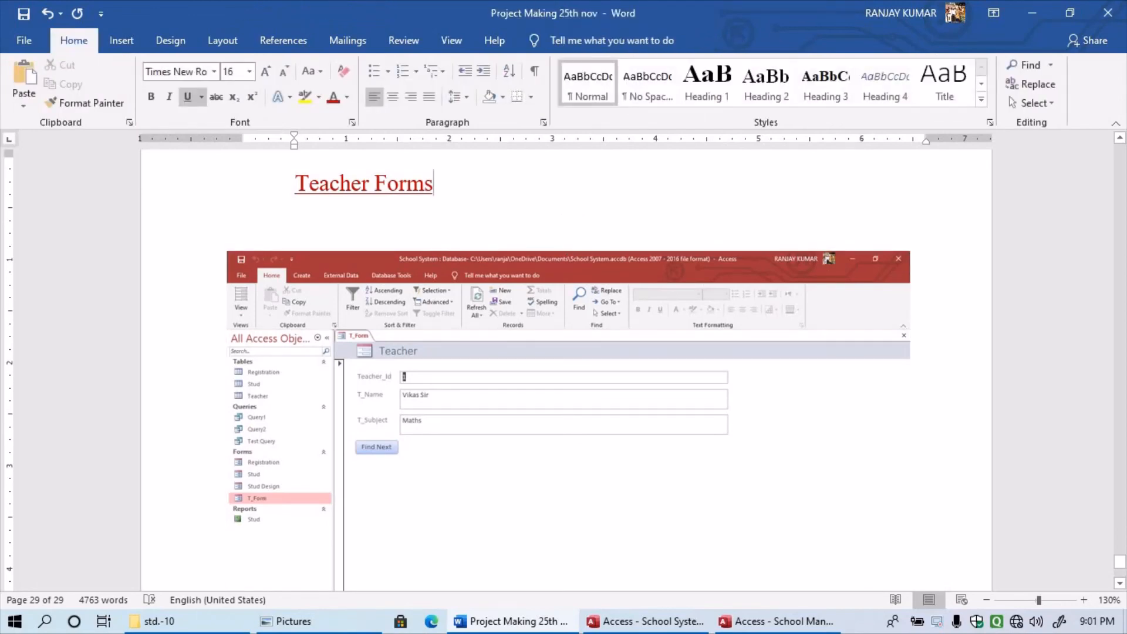
key(Return)
key(Return)
key(Return)
key(Return)
key(Return)
key(Return)
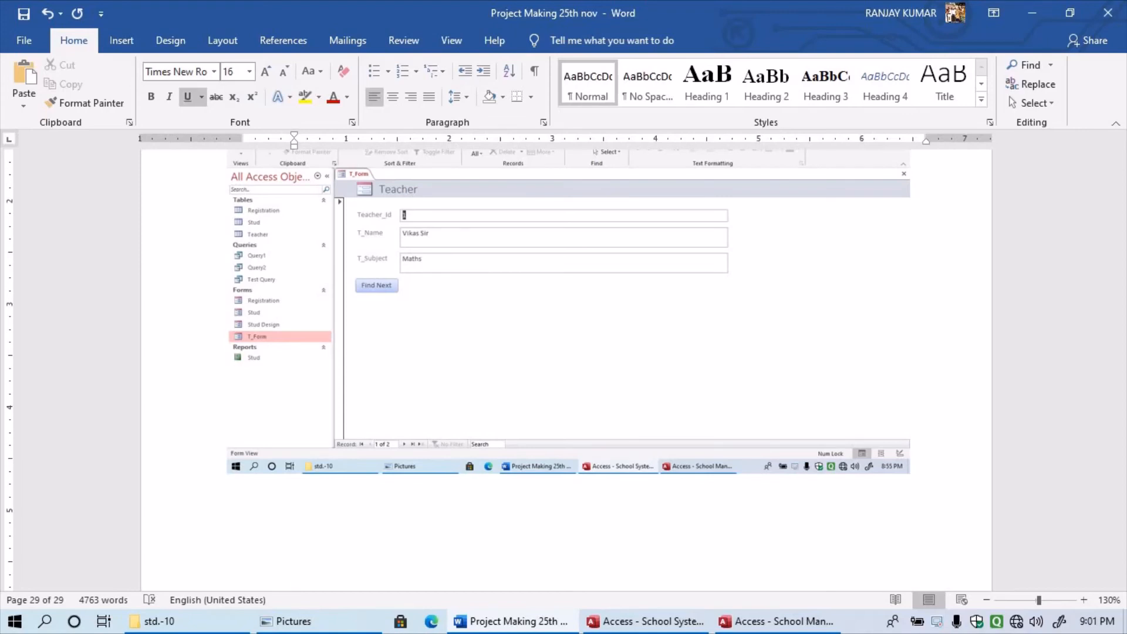
text(Queries)
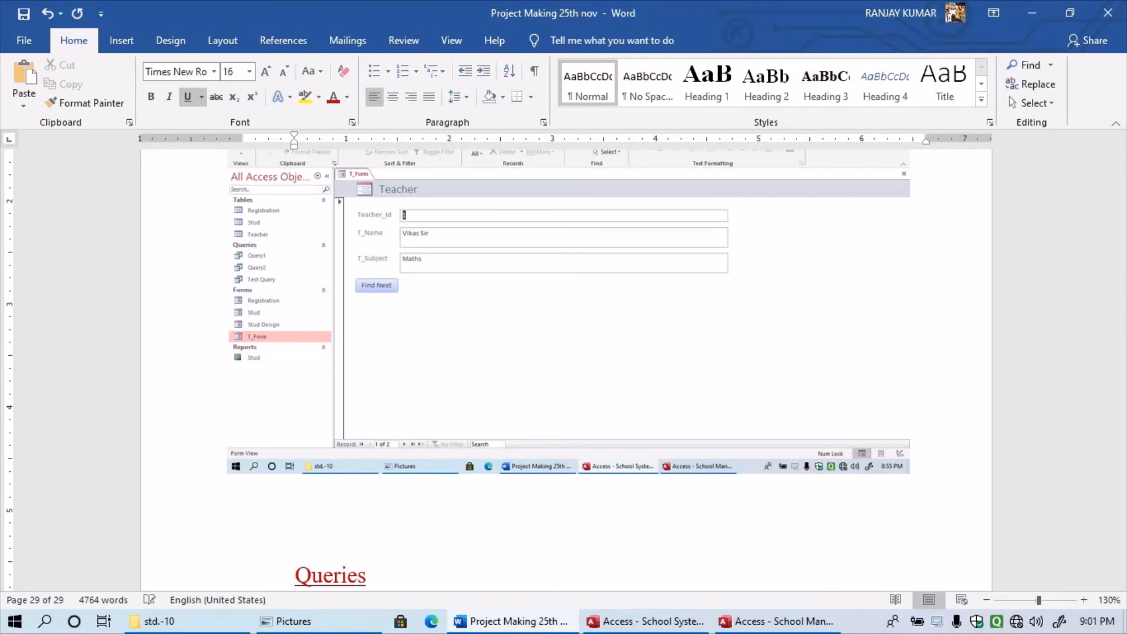
key(Return)
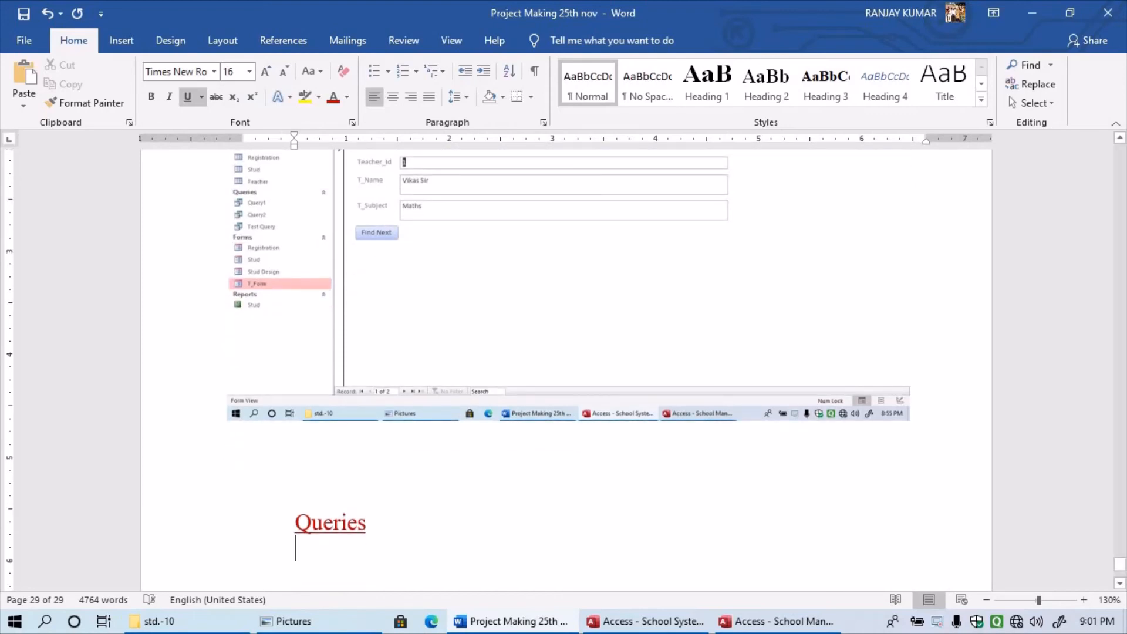
key(ctrl+v)
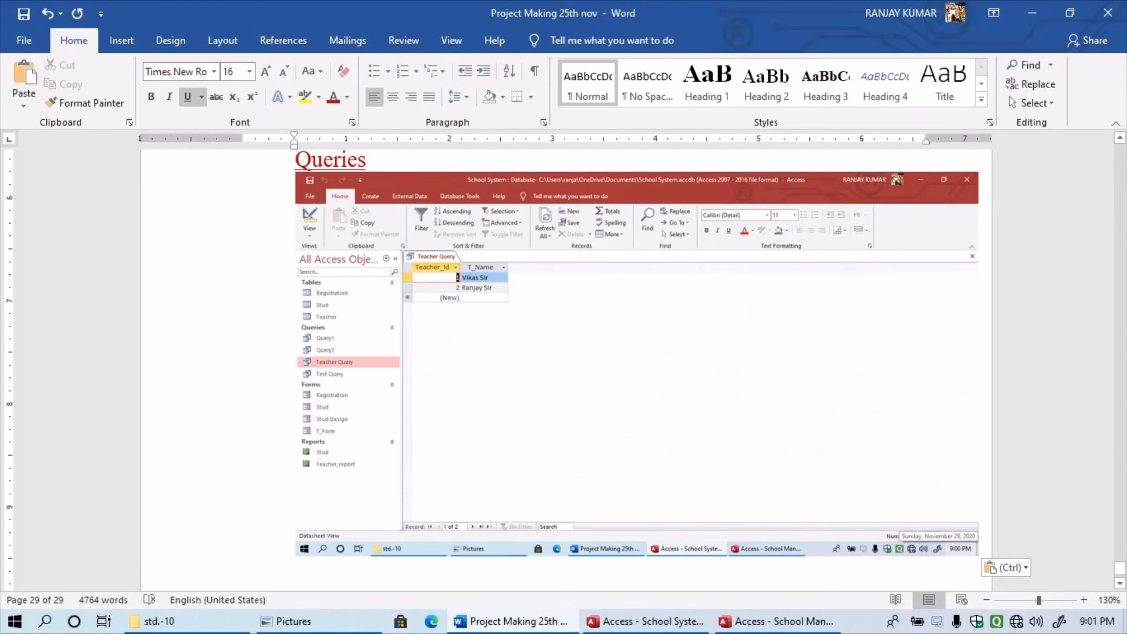
- Give the Queries screenshot square text wrapping and shift it left under the heading
double_click(637, 364)
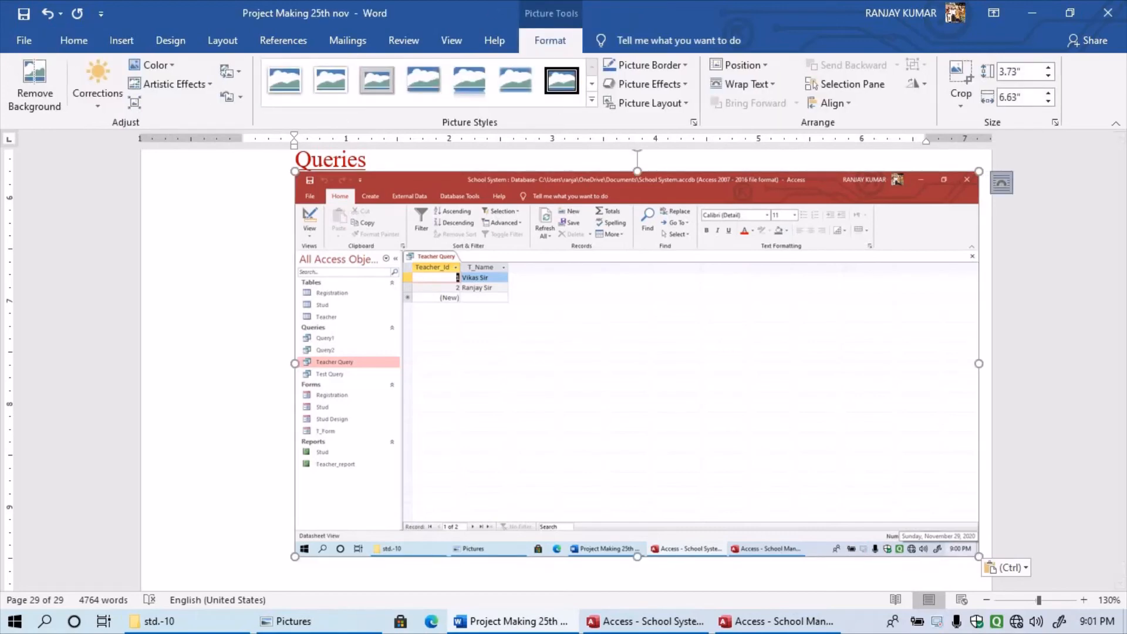
click(1002, 183)
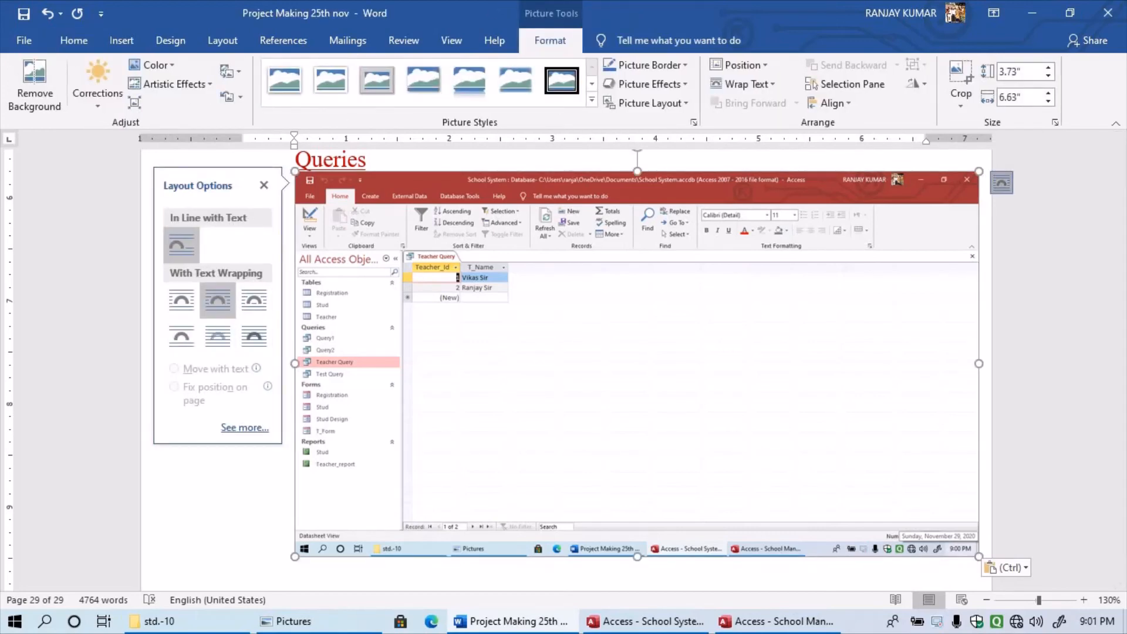
click(218, 300)
drag(637, 364, 585, 378)
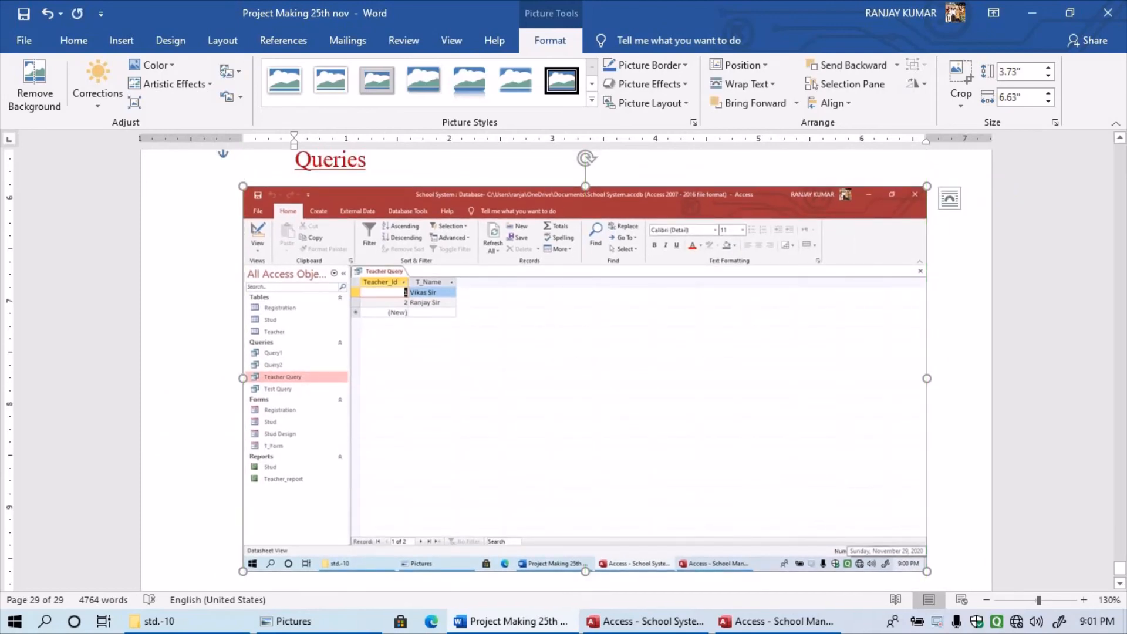
scroll(586, 352, down, 4)
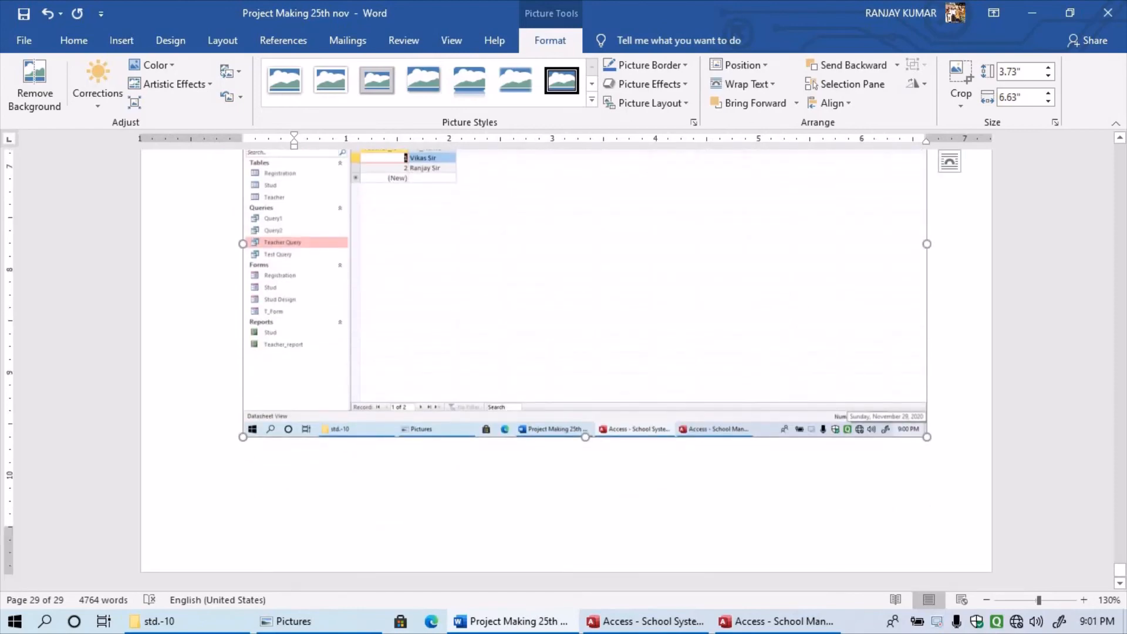
scroll(586, 353, up, 5)
click(367, 183)
scroll(585, 352, down, 5)
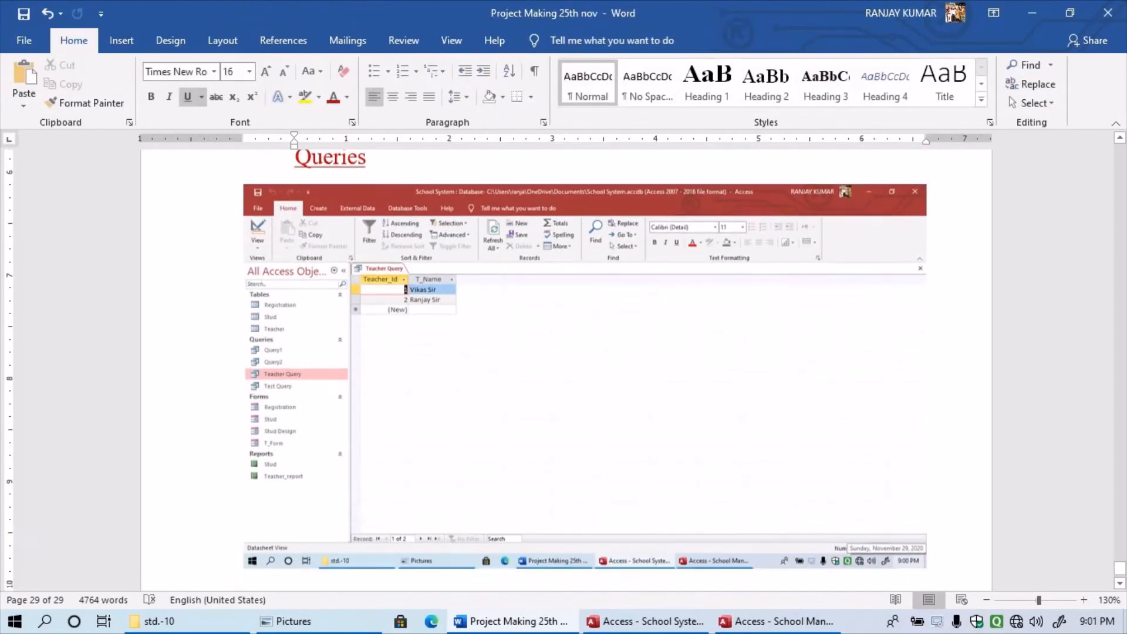
- Open the Stud report in Access, then return to the Word report
click(646, 621)
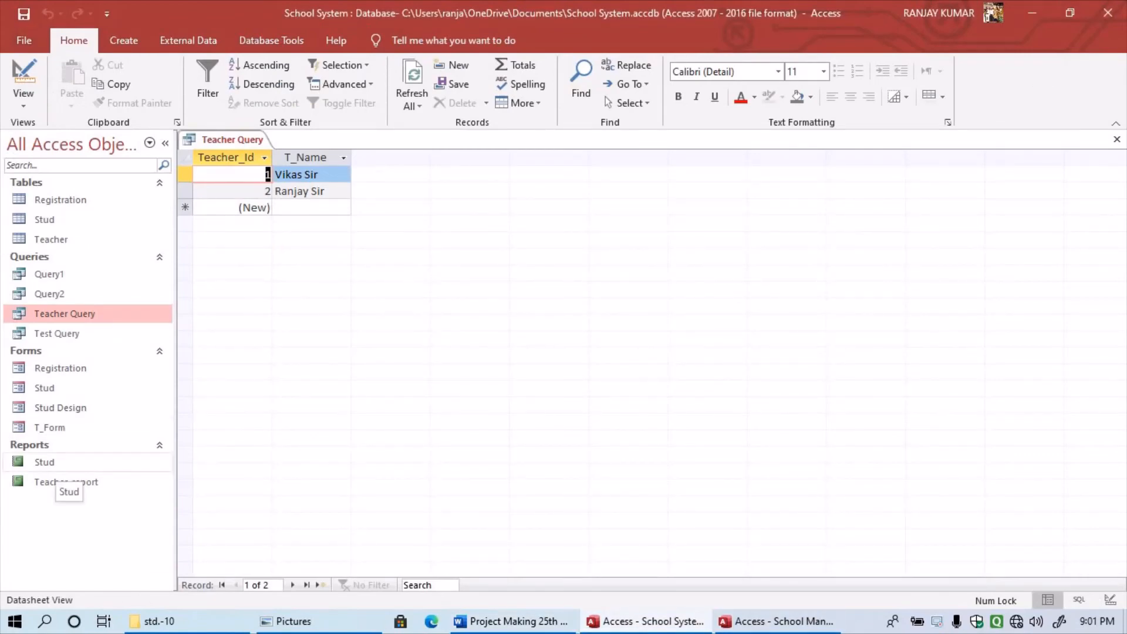
click(59, 465)
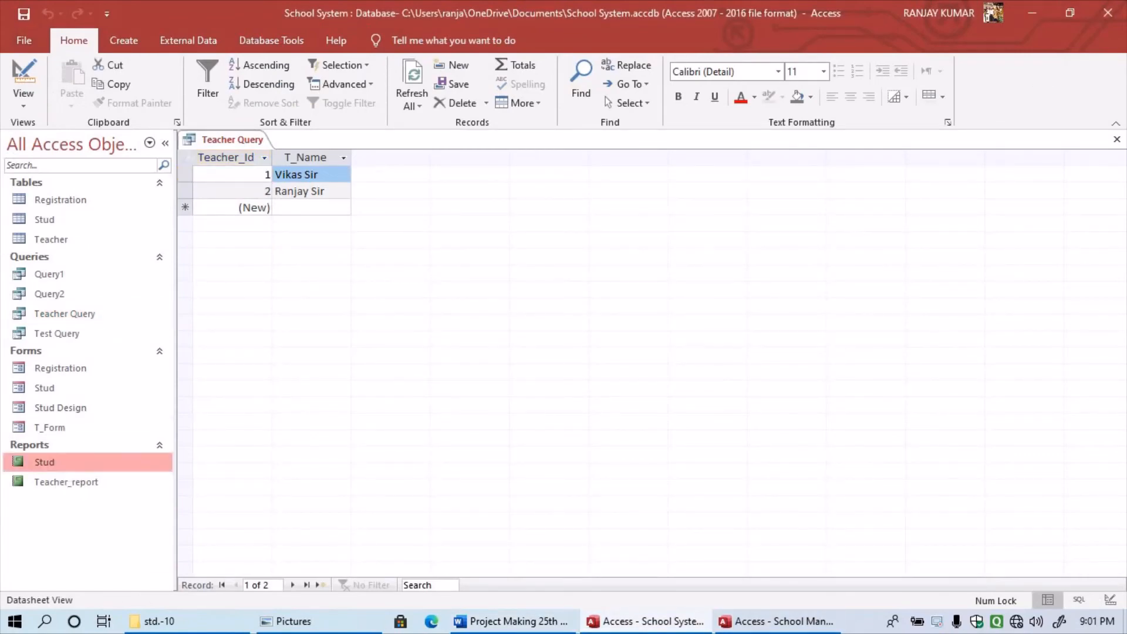
double_click(59, 464)
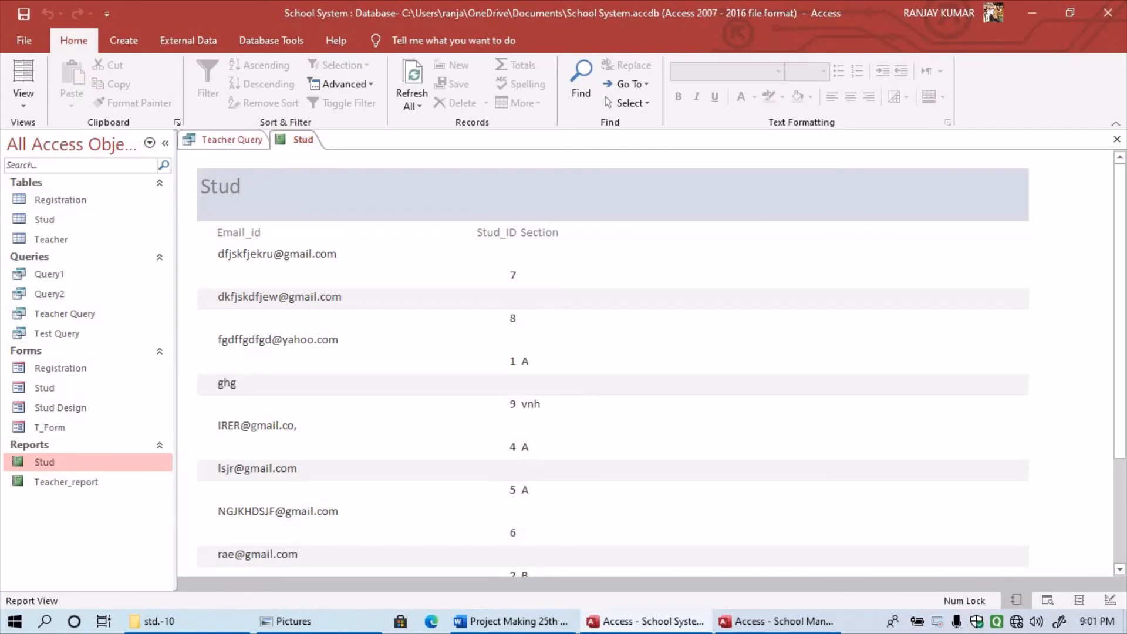
click(511, 622)
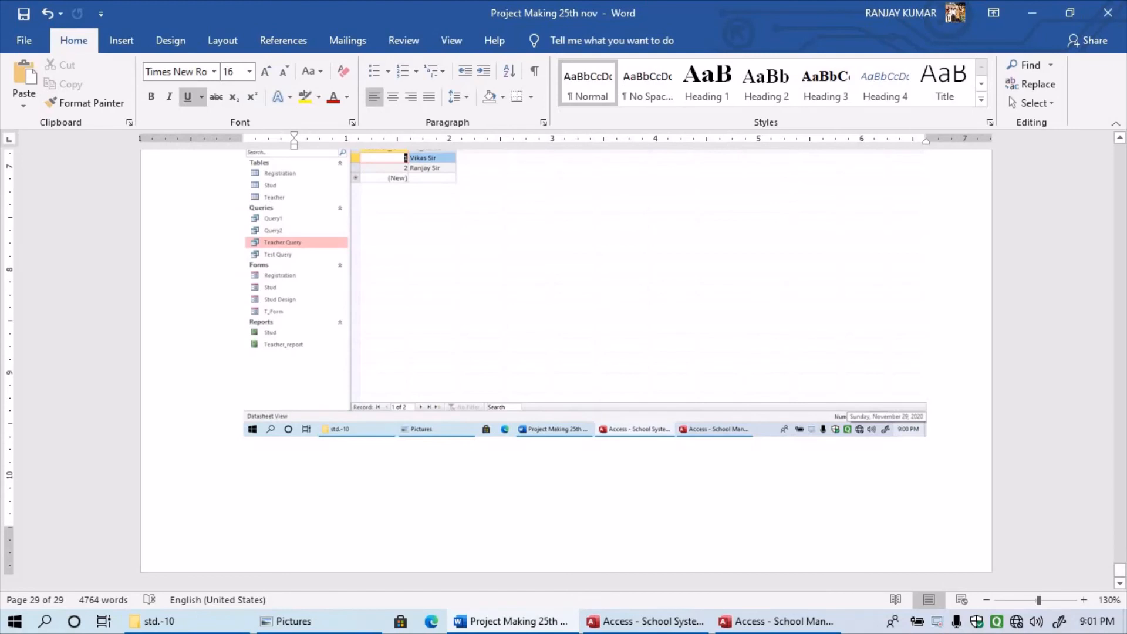
- Add a 'Report' heading on a new page and paste the Stud report screenshot
key(Return)
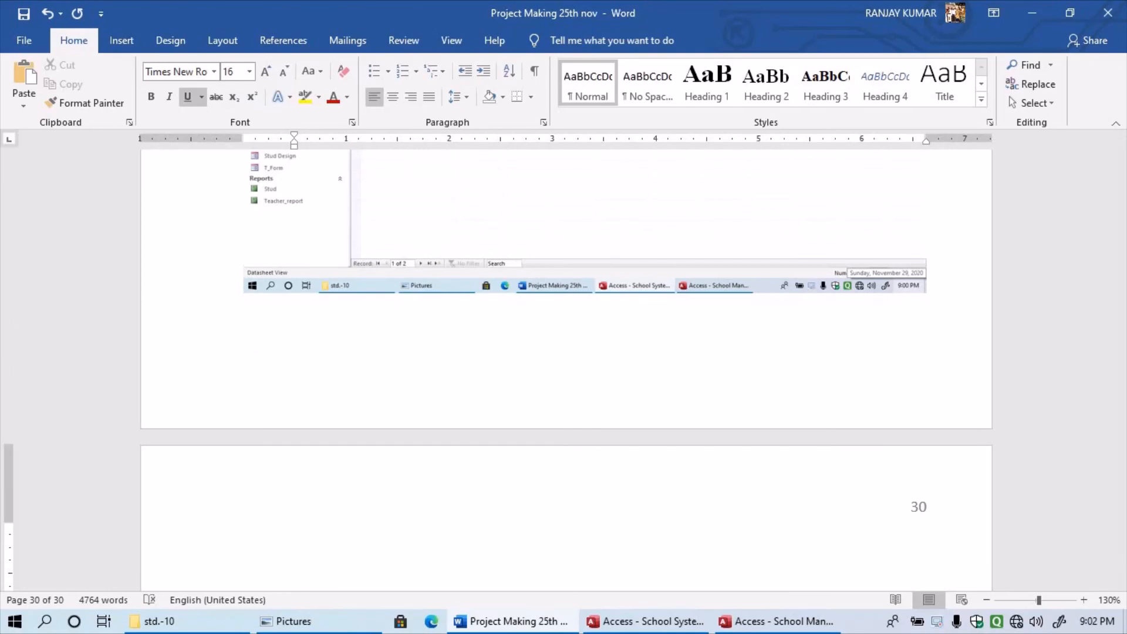
text(R)
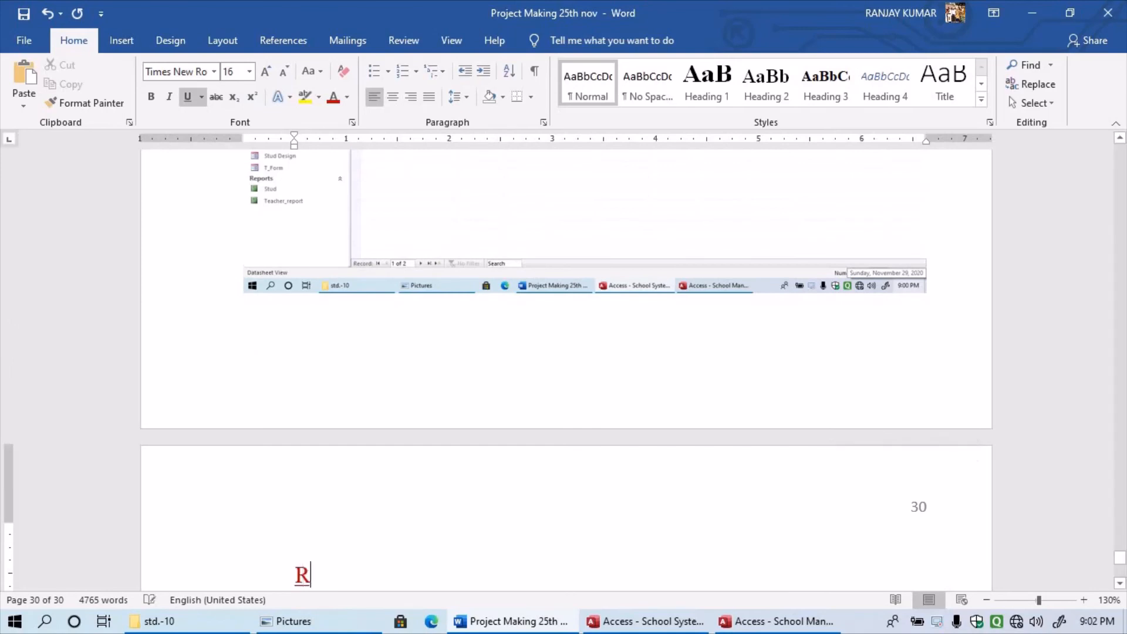
text(eport)
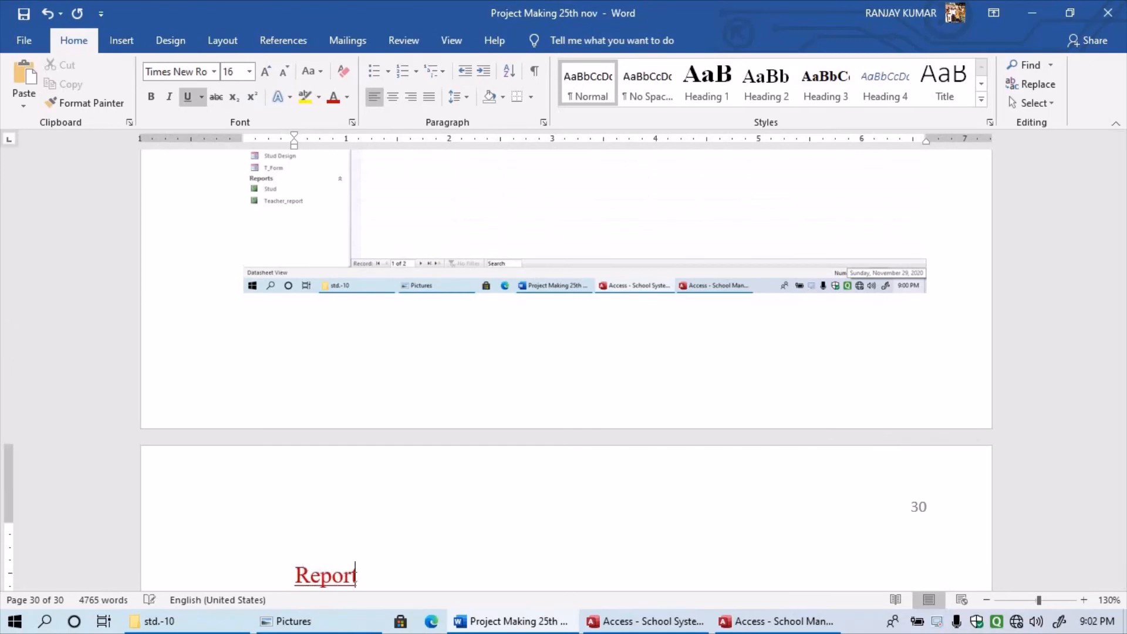
key(Return)
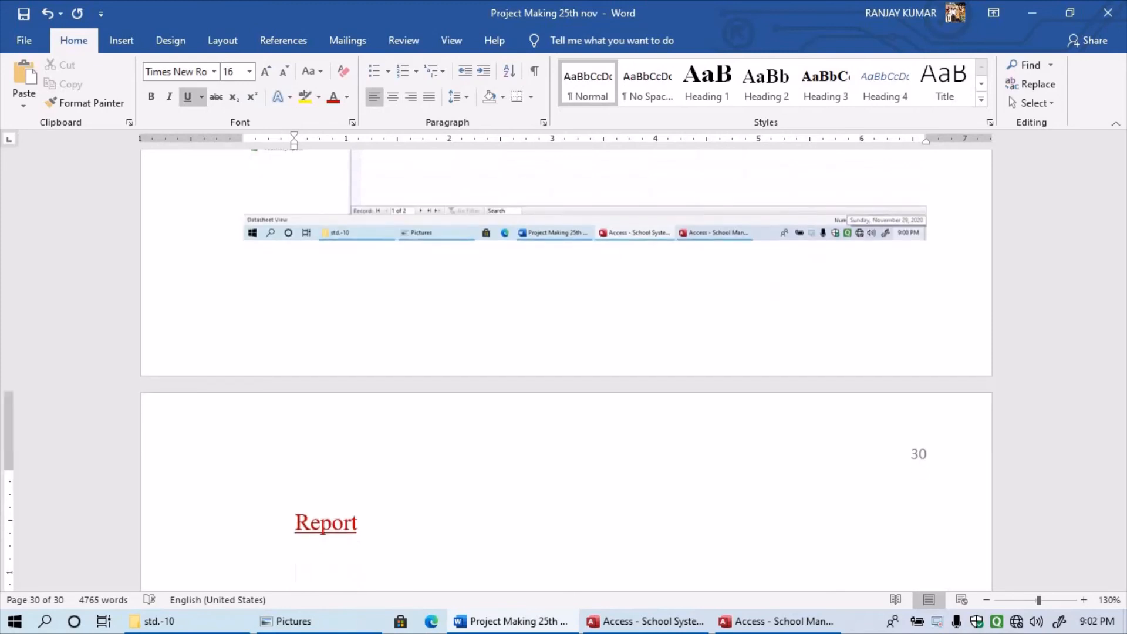
key(ctrl+v)
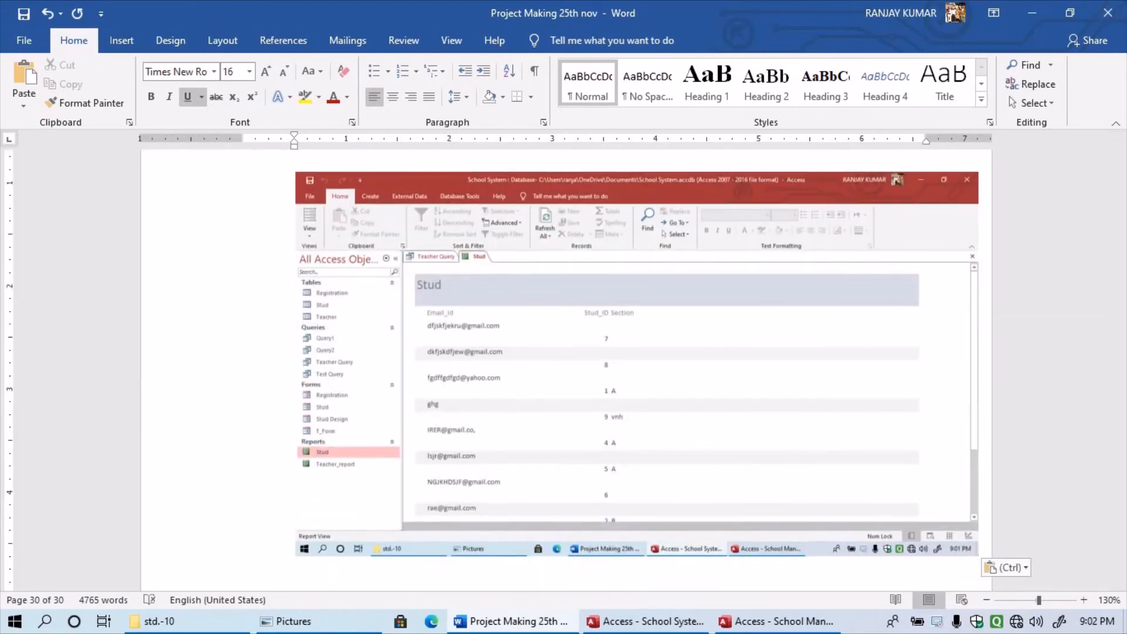
- Set the Stud screenshot to tight text wrapping and shift it slightly left
click(729, 353)
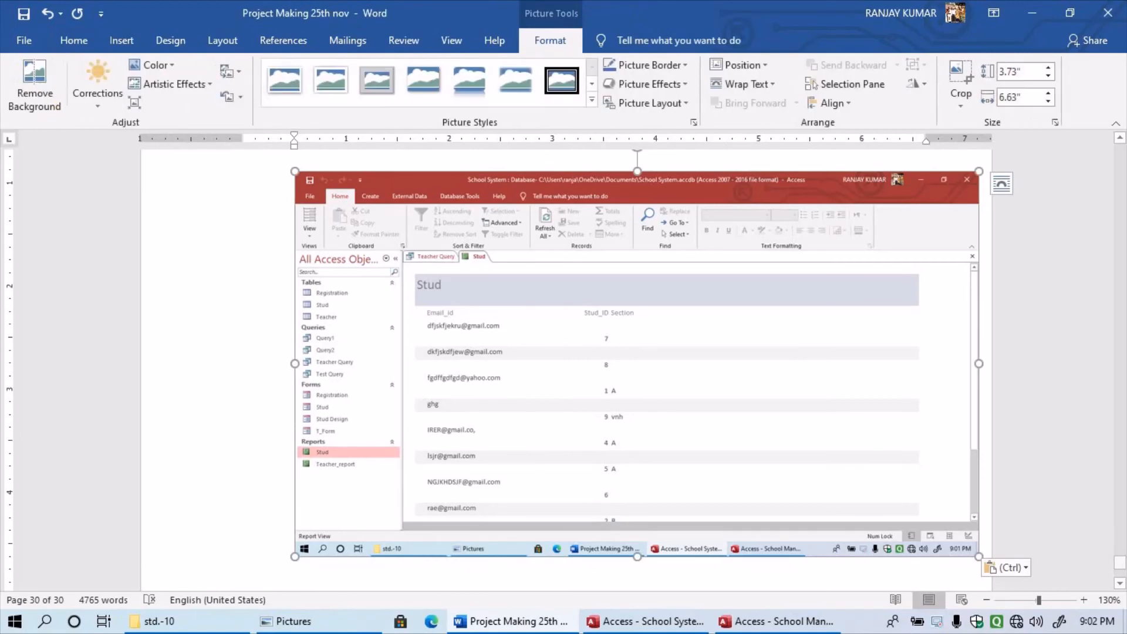
click(742, 84)
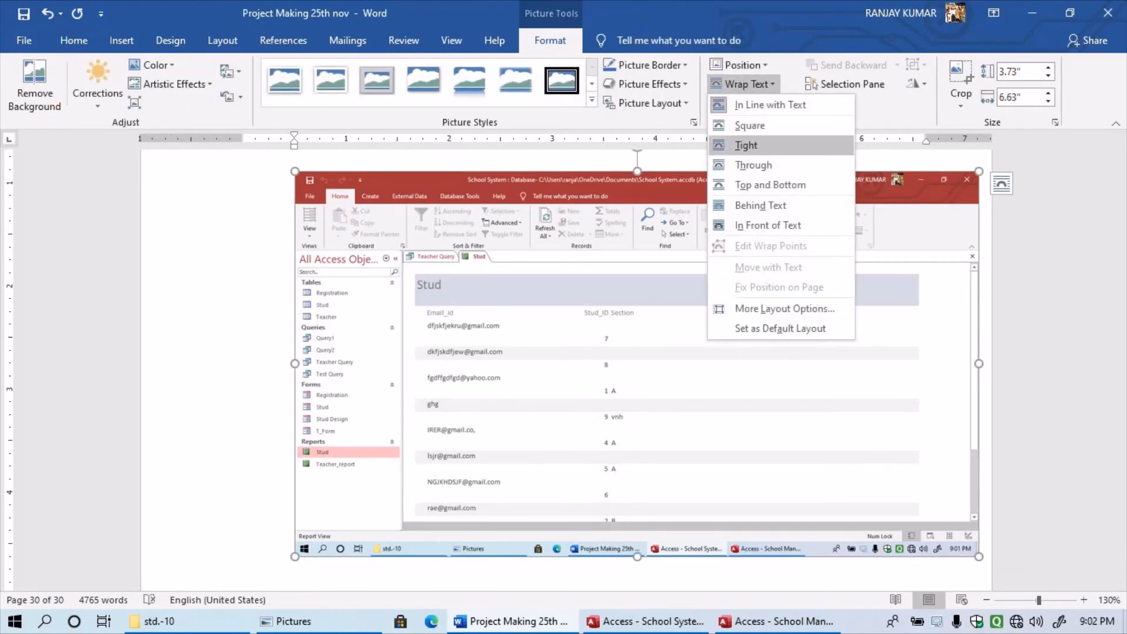
click(737, 144)
drag(664, 329, 594, 347)
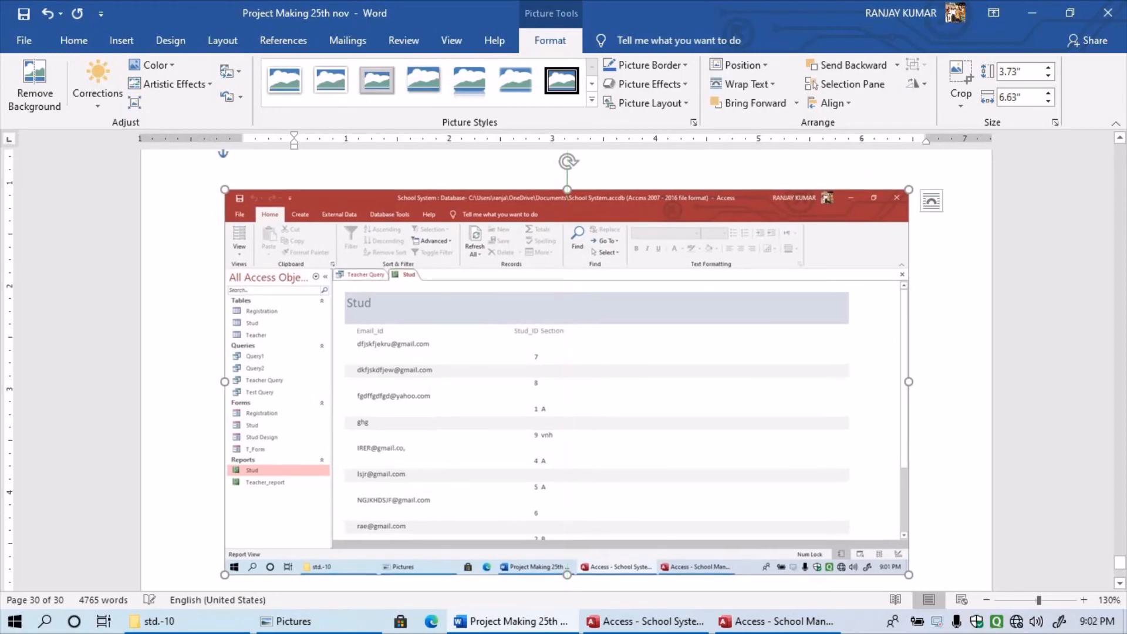
click(296, 160)
scroll(566, 370, down, 8)
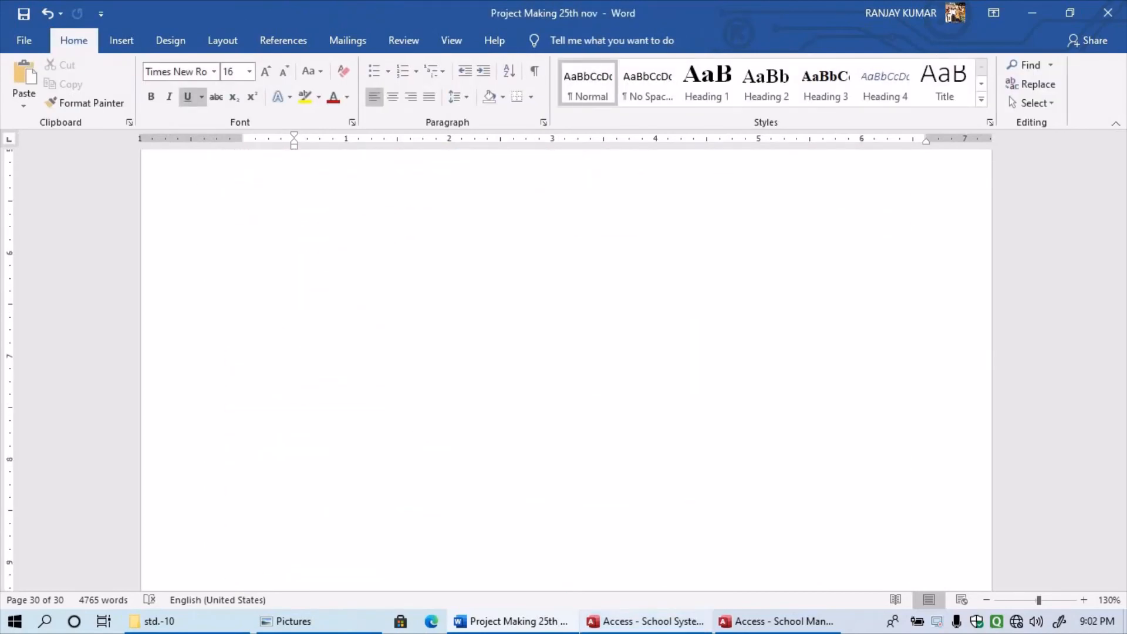
- Close the Stud report and Teacher Query in Access, then return to Word page 30
click(646, 622)
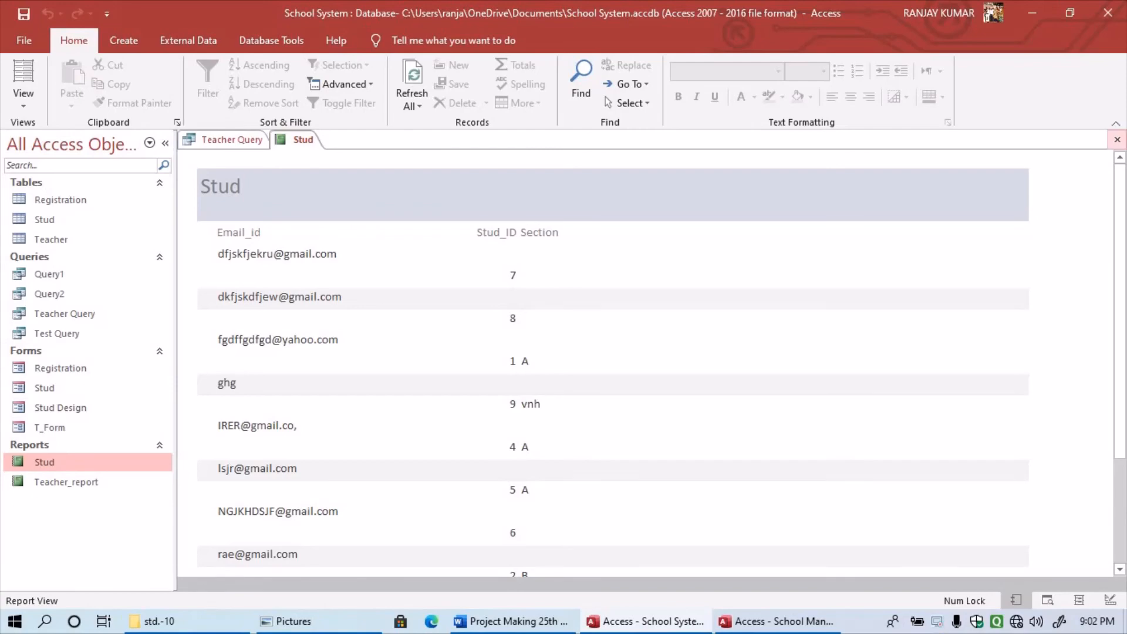
click(1117, 139)
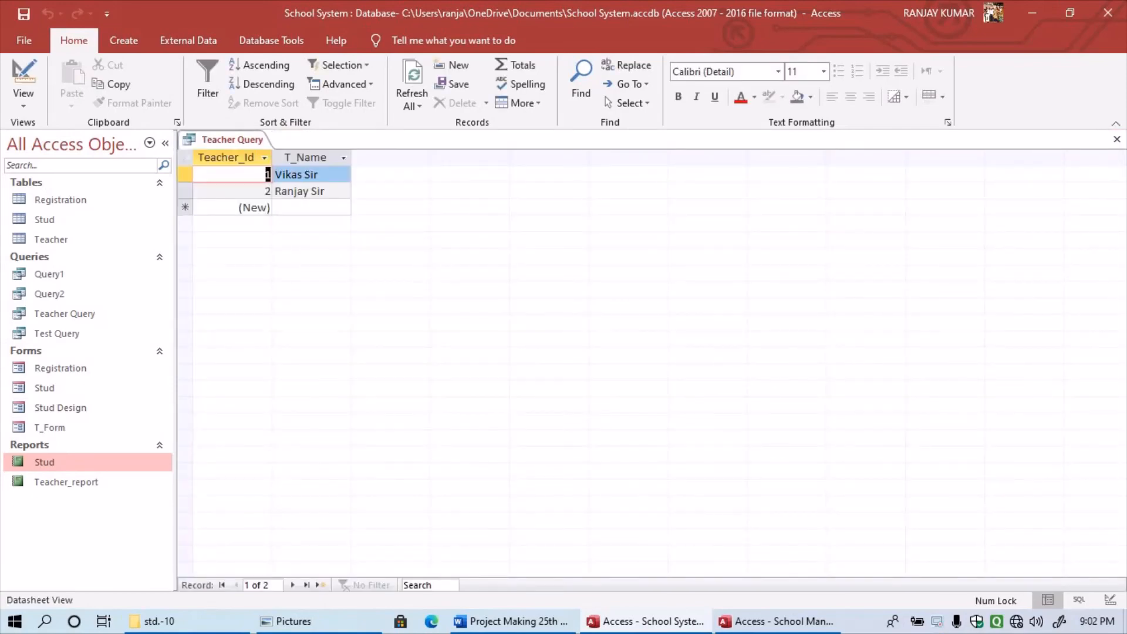
click(1117, 139)
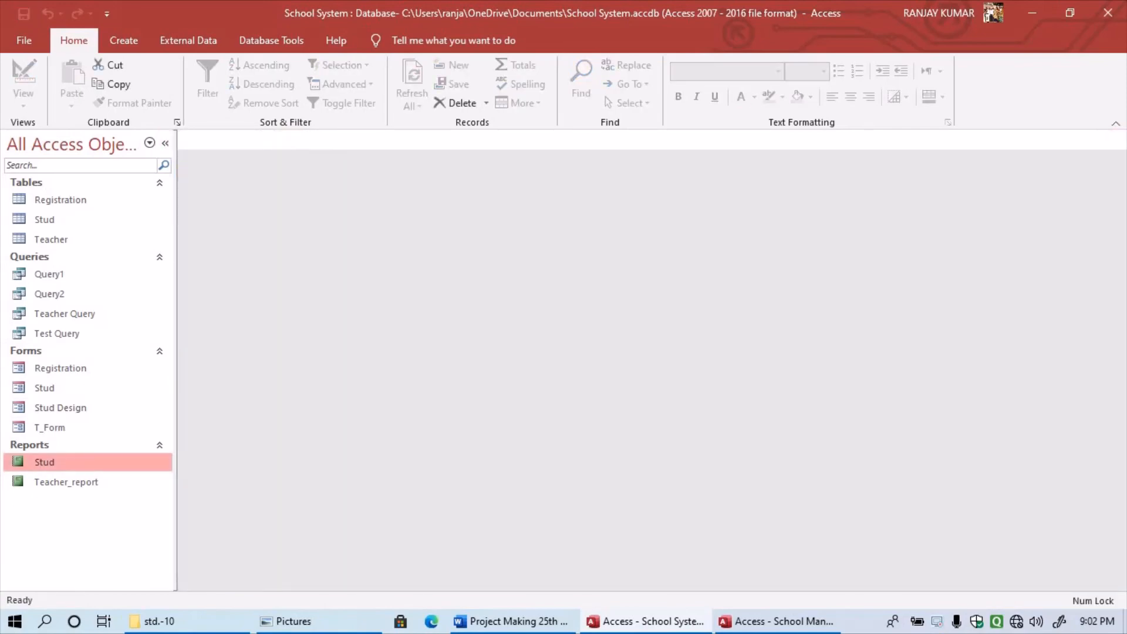
click(511, 621)
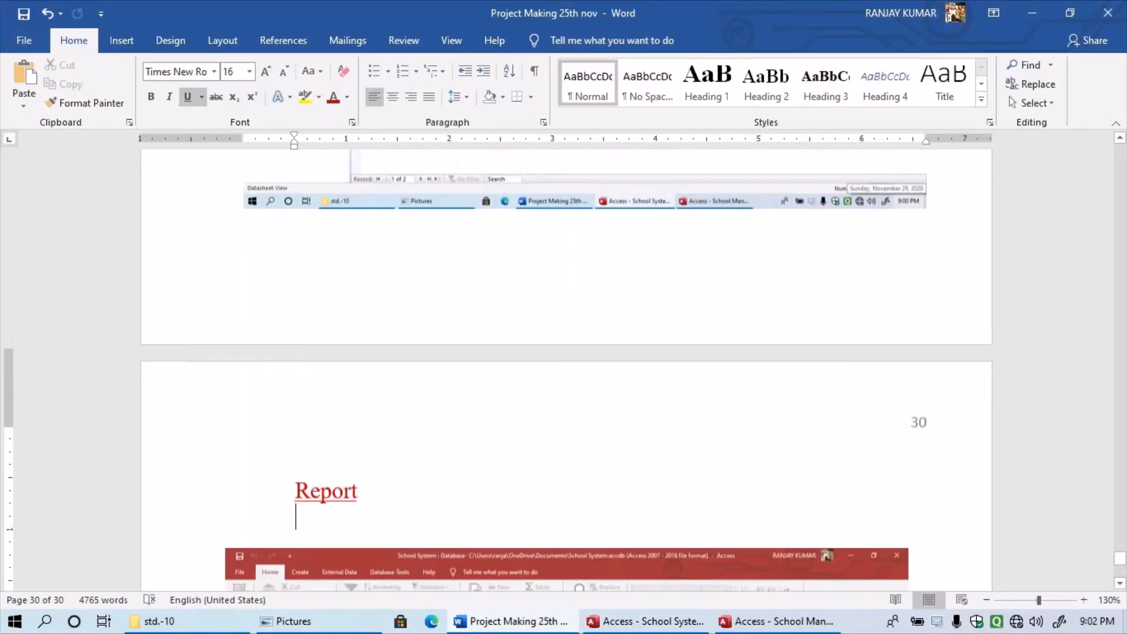
scroll(566, 370, down, 4)
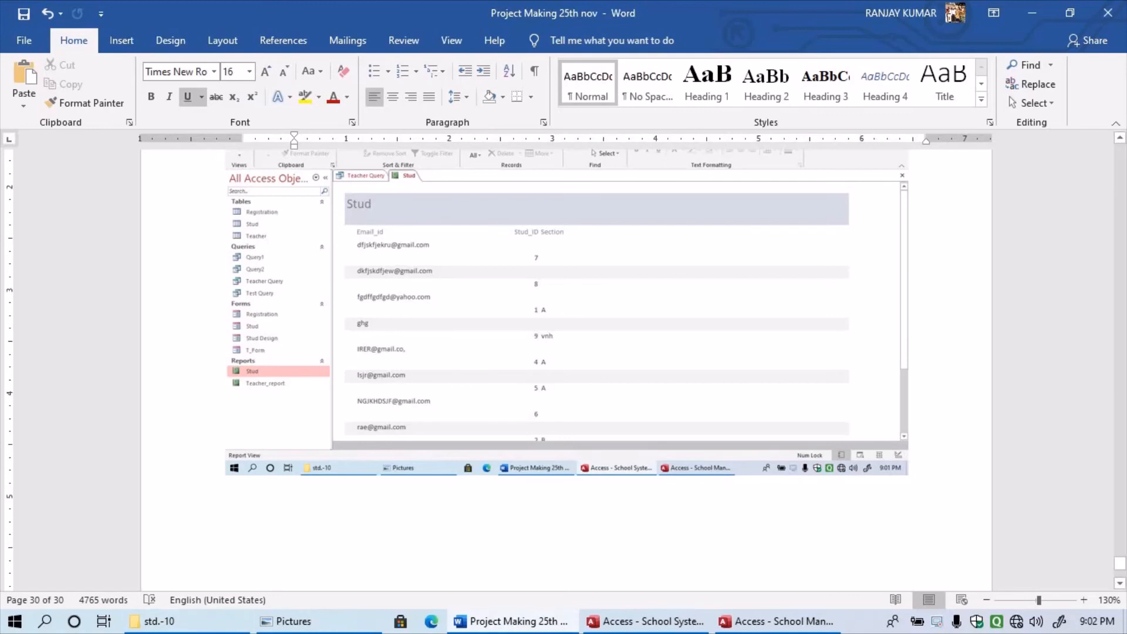
- Scroll through page 30 to review the Stud report screenshot under the 'Report' heading
scroll(567, 370, up, 4)
scroll(566, 370, down, 6)
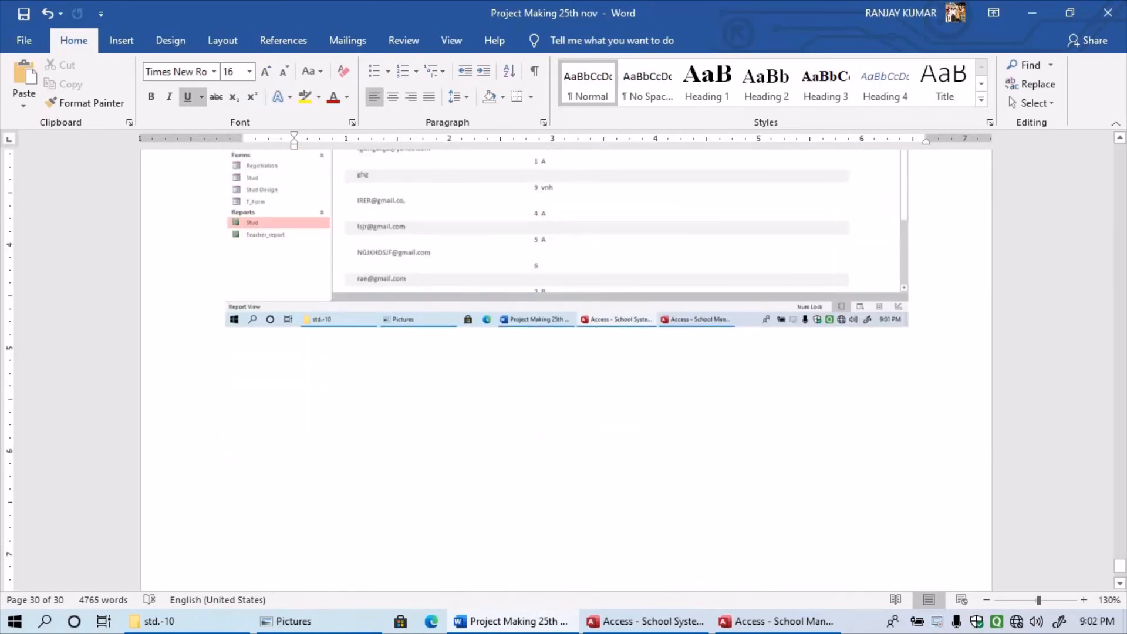
scroll(567, 370, up, 2)
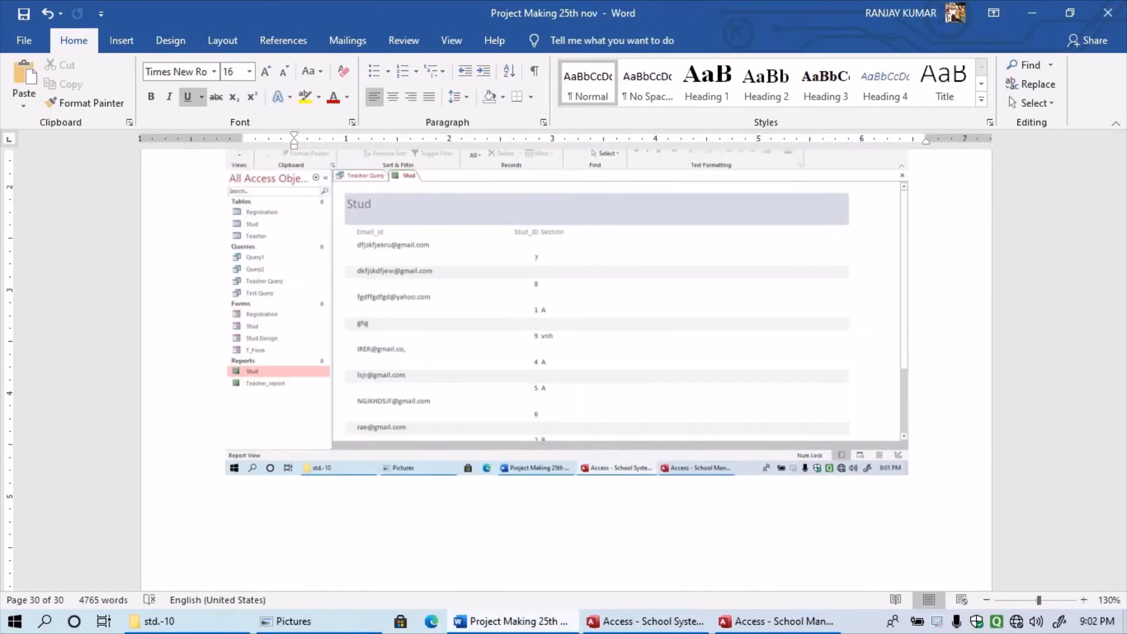
mouse_move(511, 622)
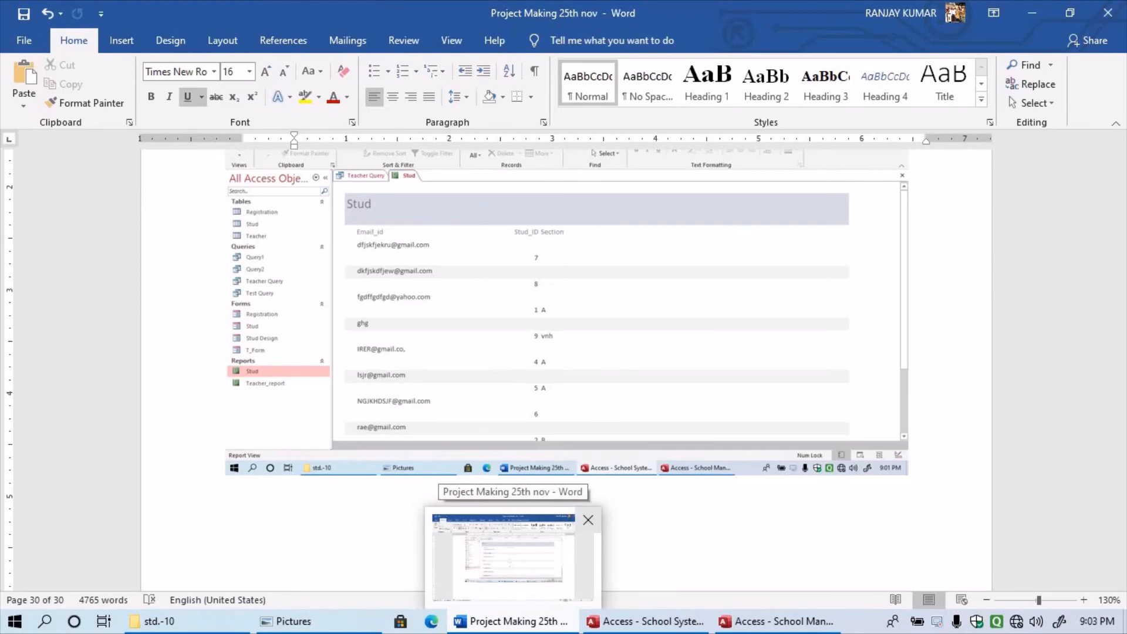
- Save a copy of the report on the Desktop as 'Project Making 29th nov', changing 25th to 29th
click(24, 40)
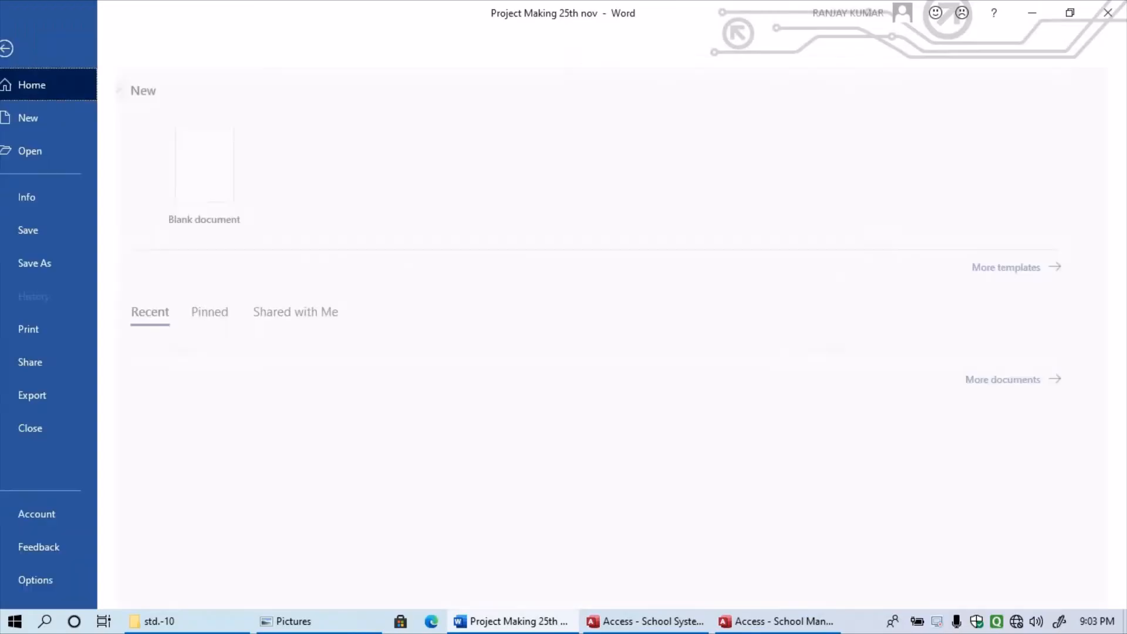
click(53, 262)
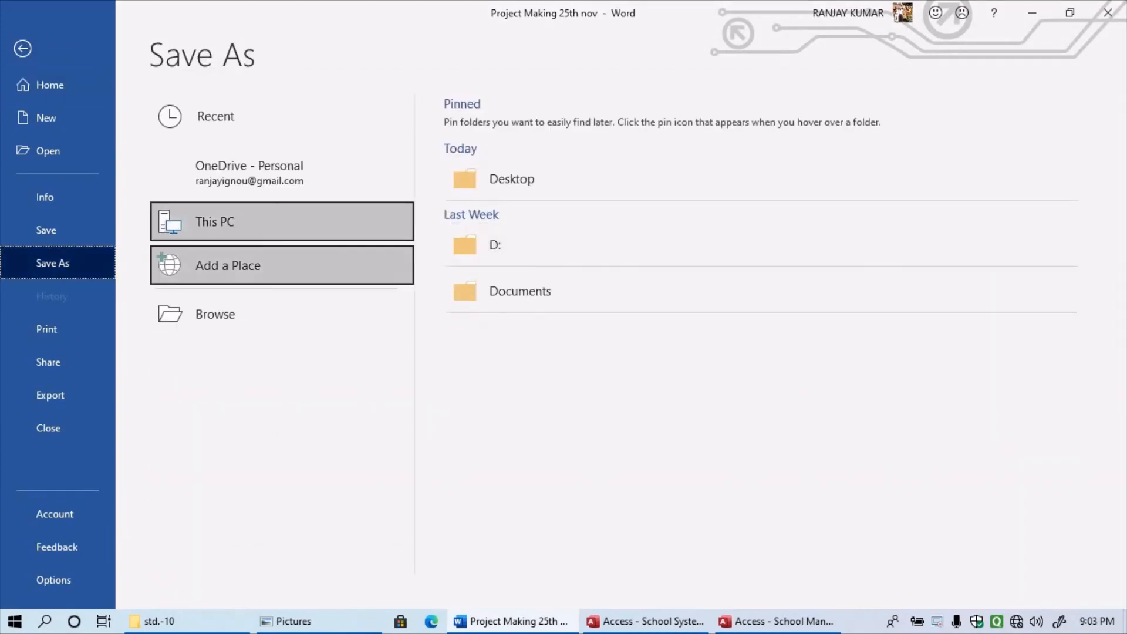
click(512, 179)
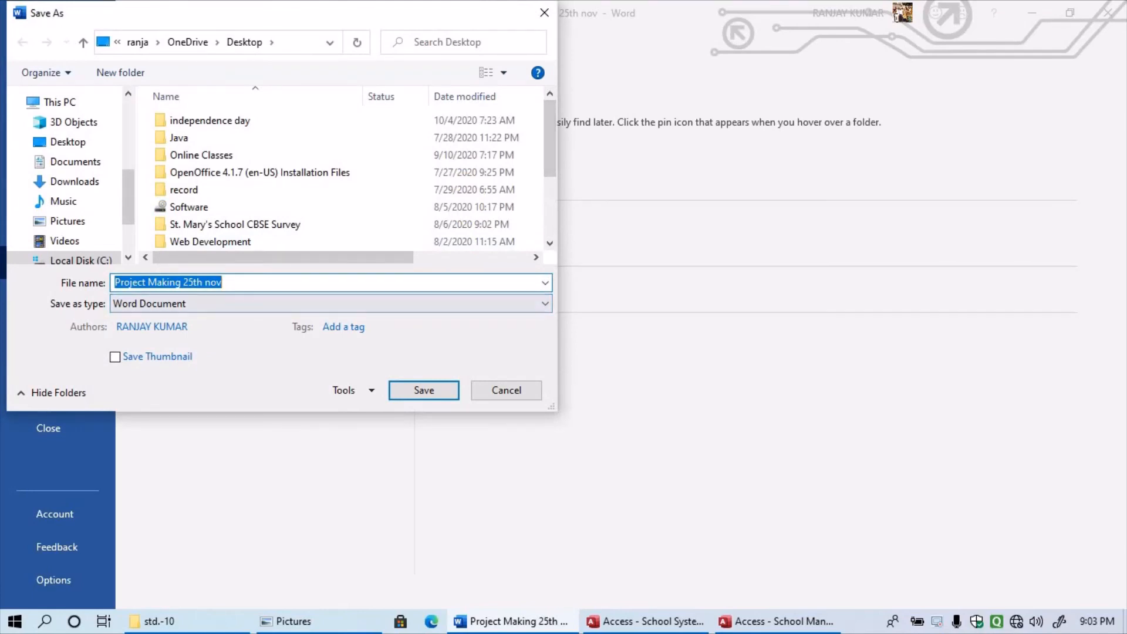
click(194, 282)
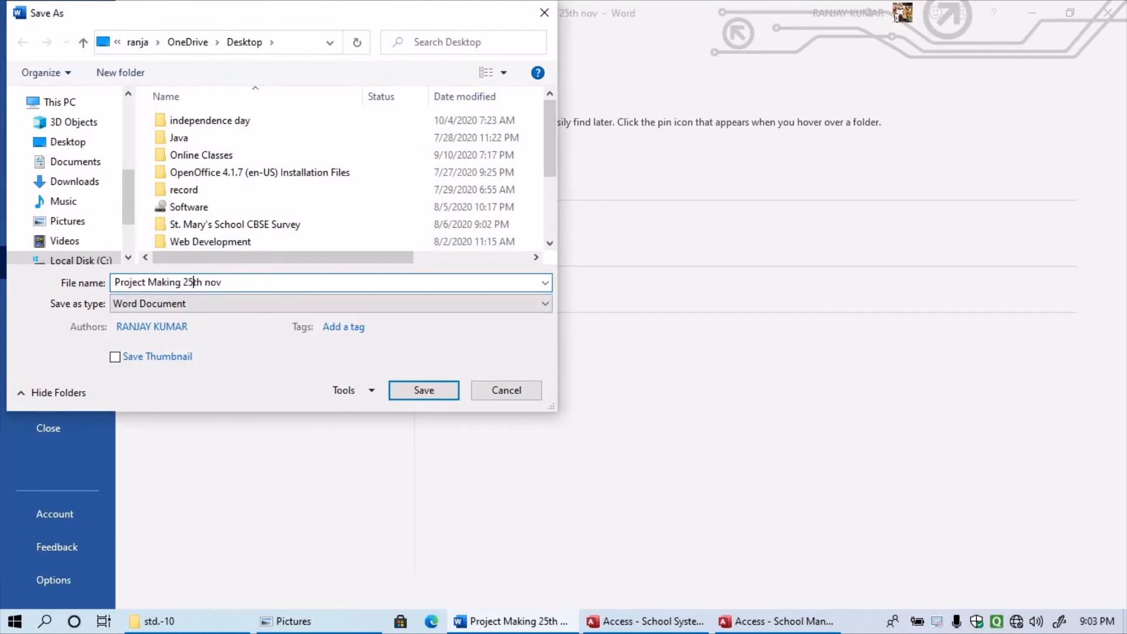
key(BackSpace)
text(9)
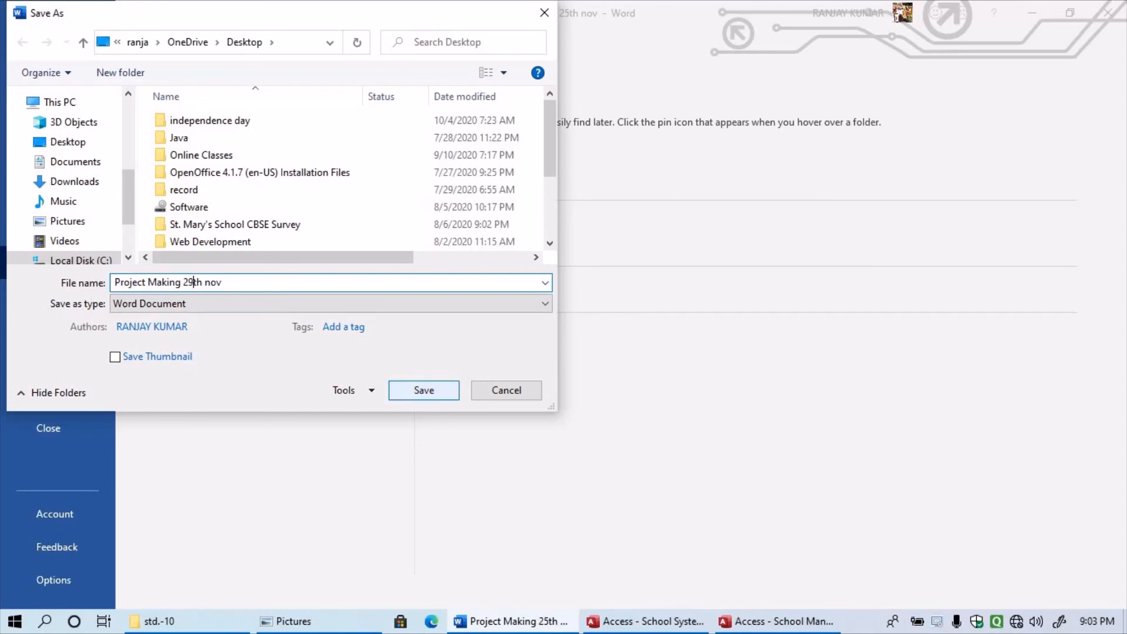
key(Return)
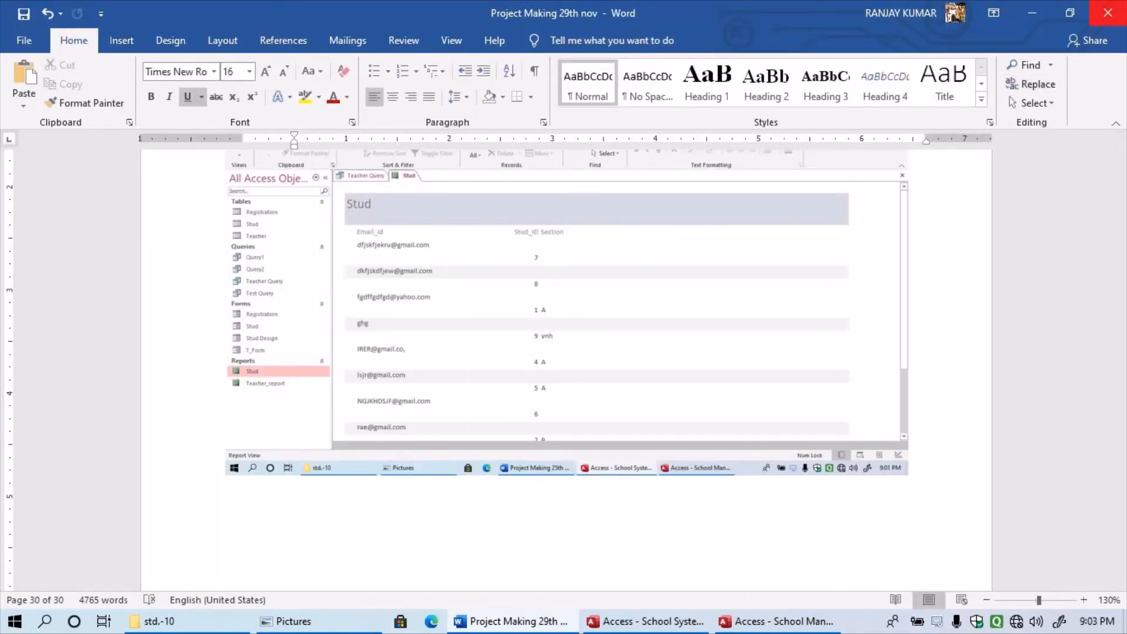
- Close Word and save the School System database as an Access copy 'School System1' on the Desktop
click(1108, 13)
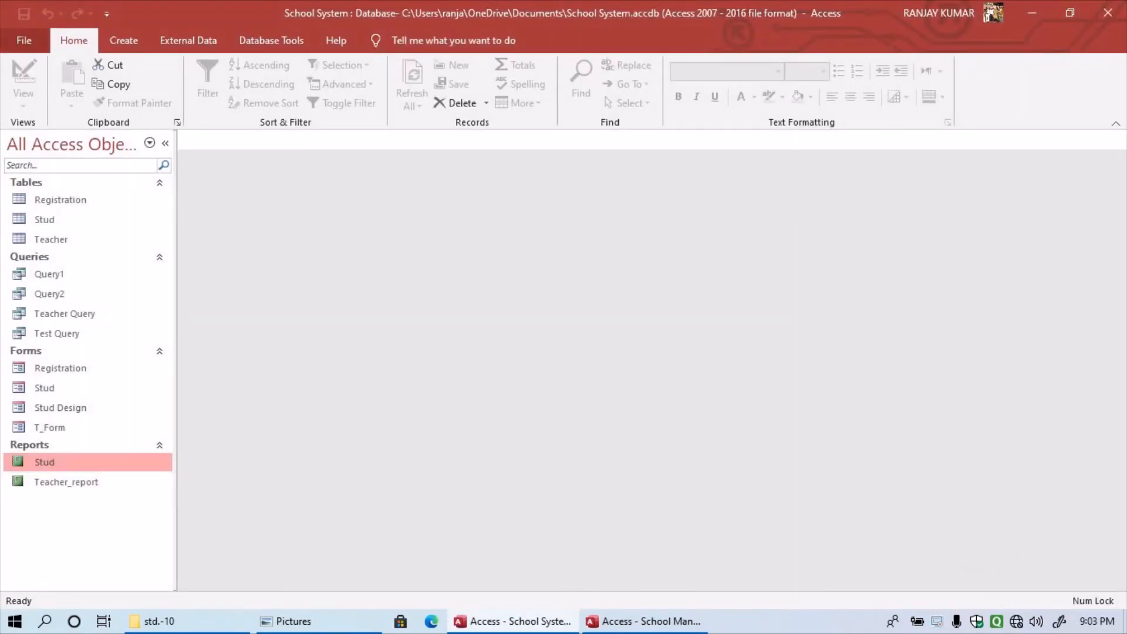
click(24, 39)
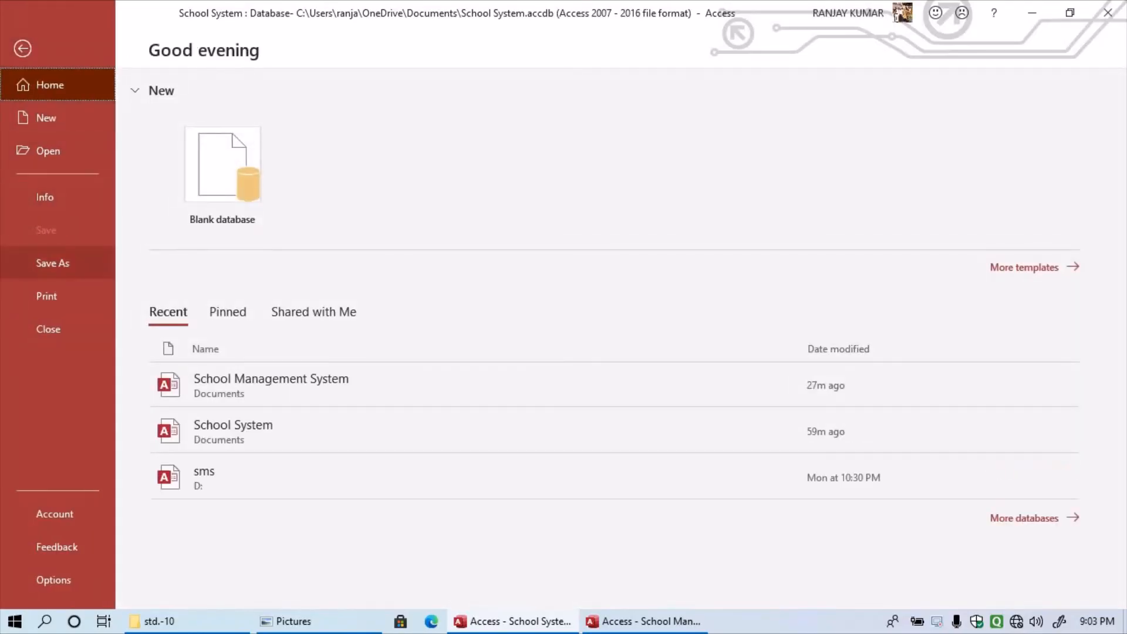
click(52, 262)
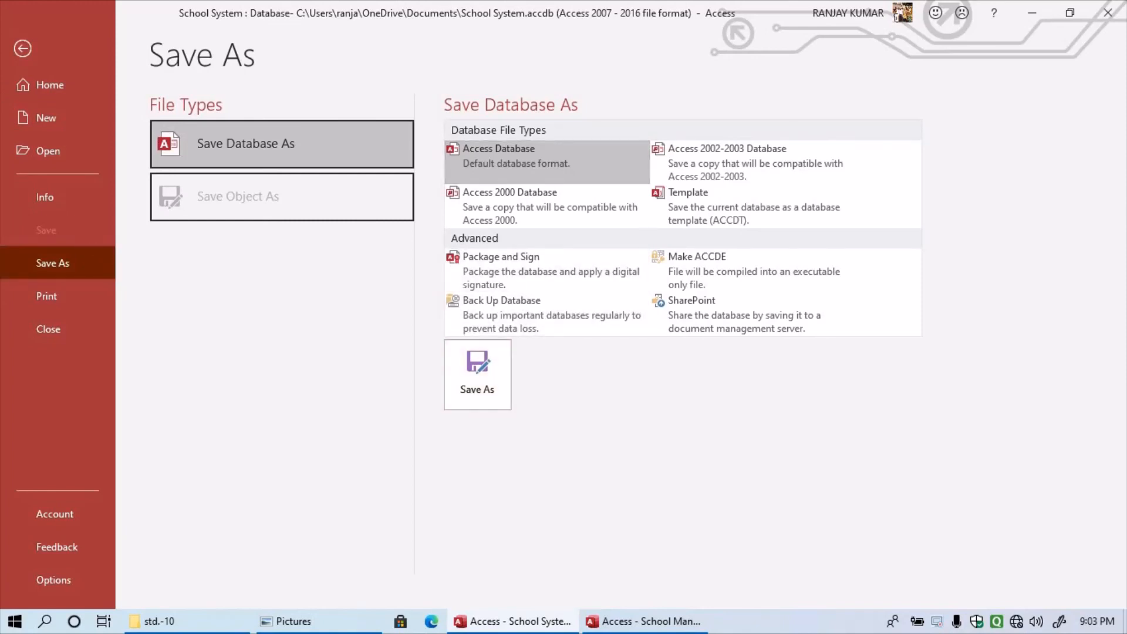
click(477, 374)
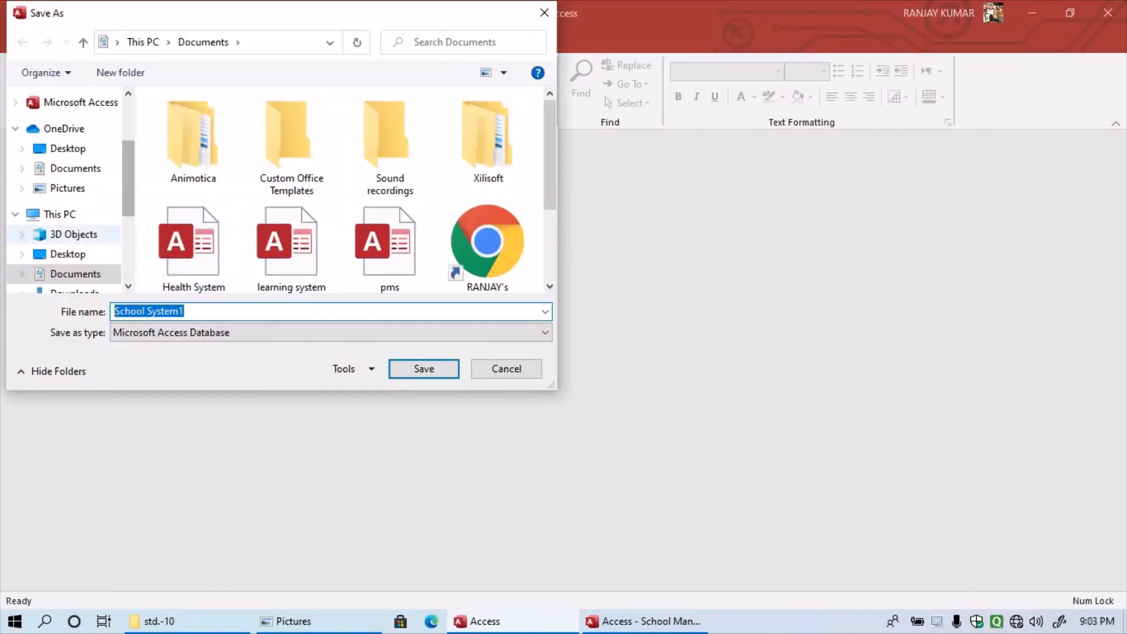
click(68, 149)
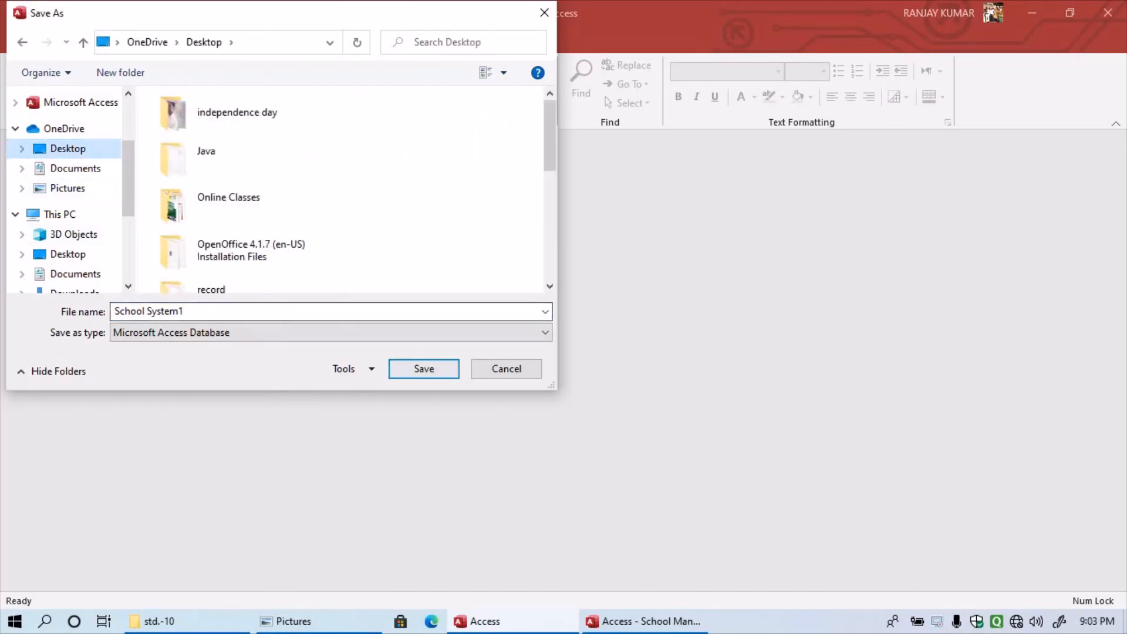
click(424, 369)
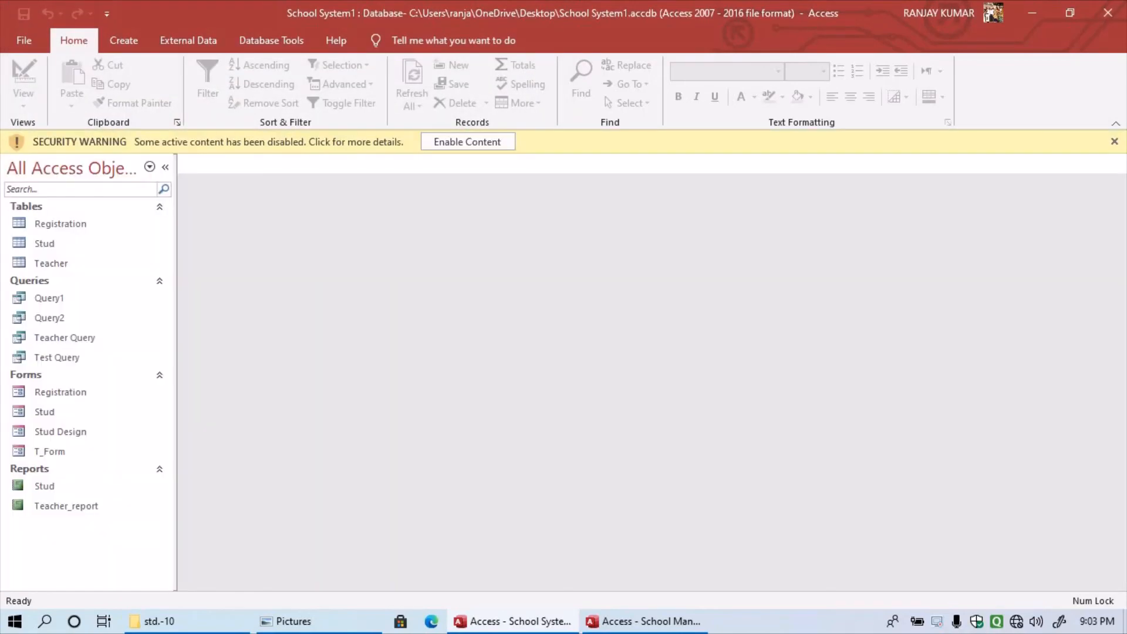
- Minimize Access and move the Project icon to the top right of the desktop
click(1032, 13)
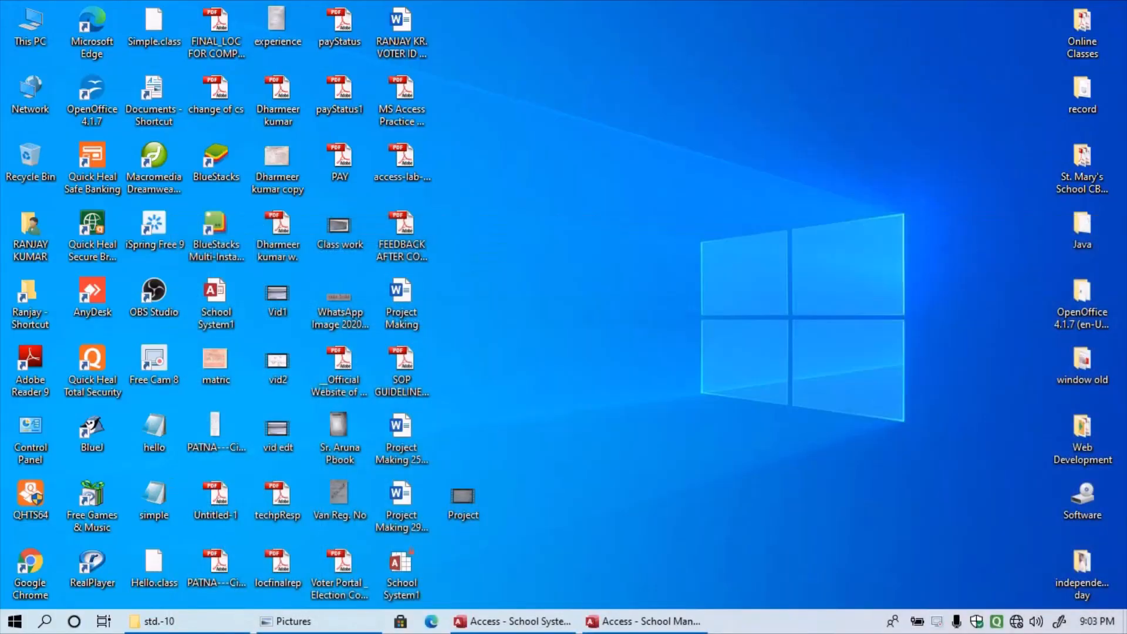
drag(463, 496, 993, 24)
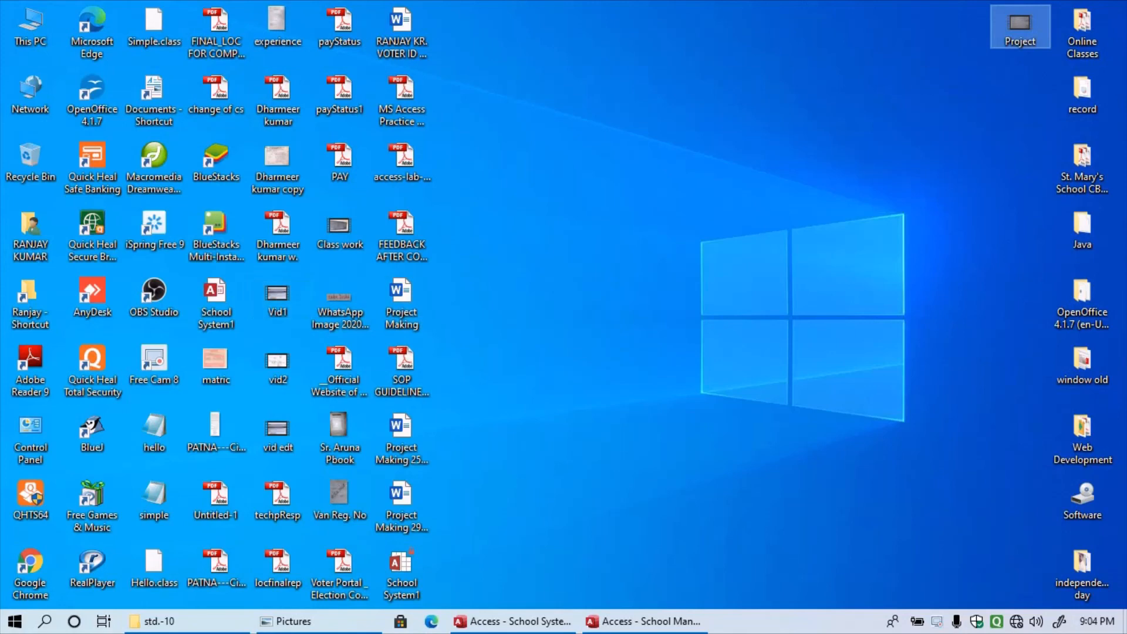
key(s)
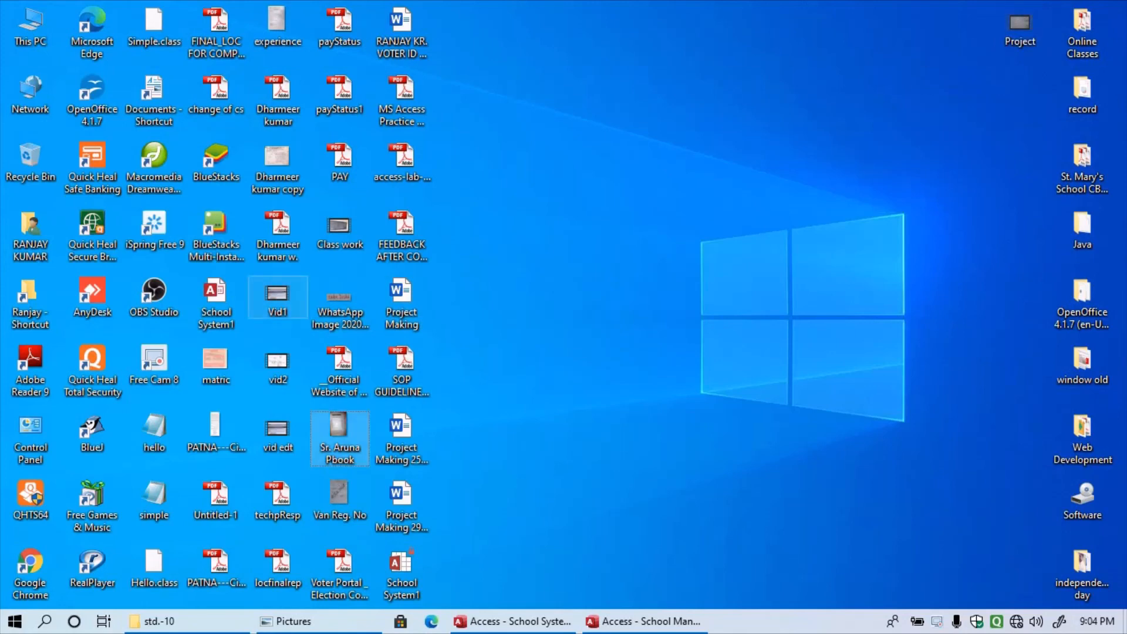
key(s)
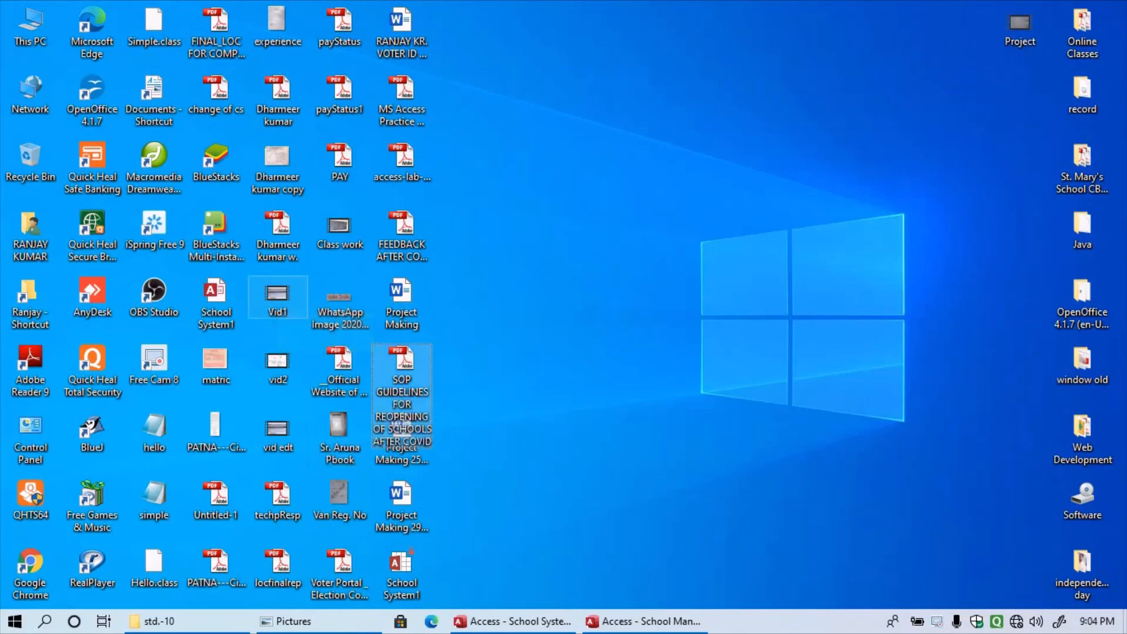
key(s)
key(s)
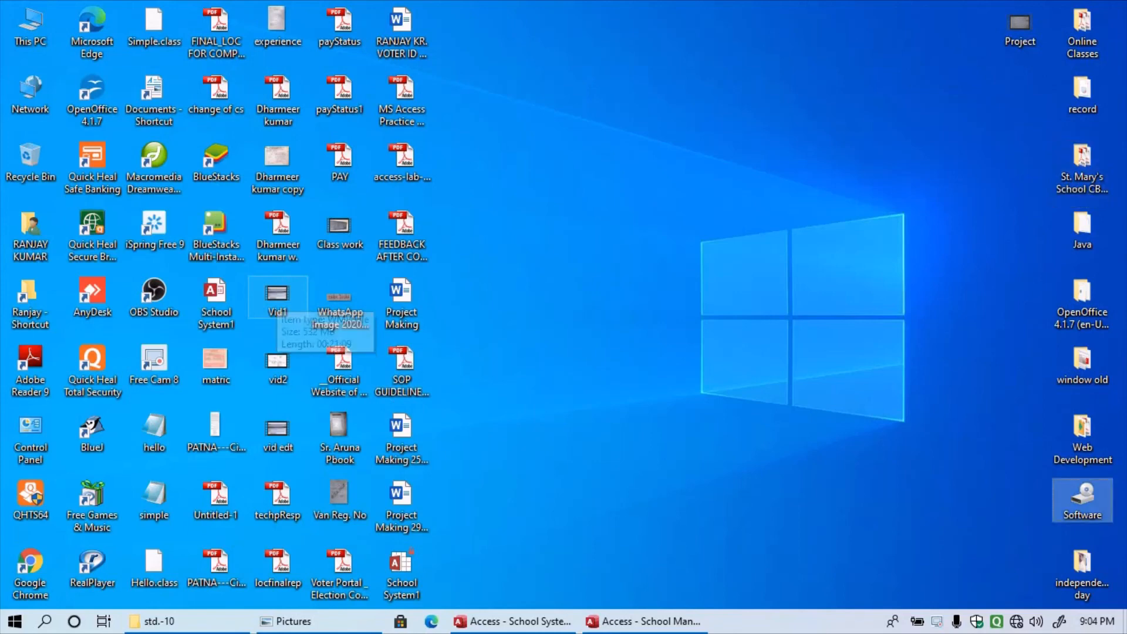
key(s)
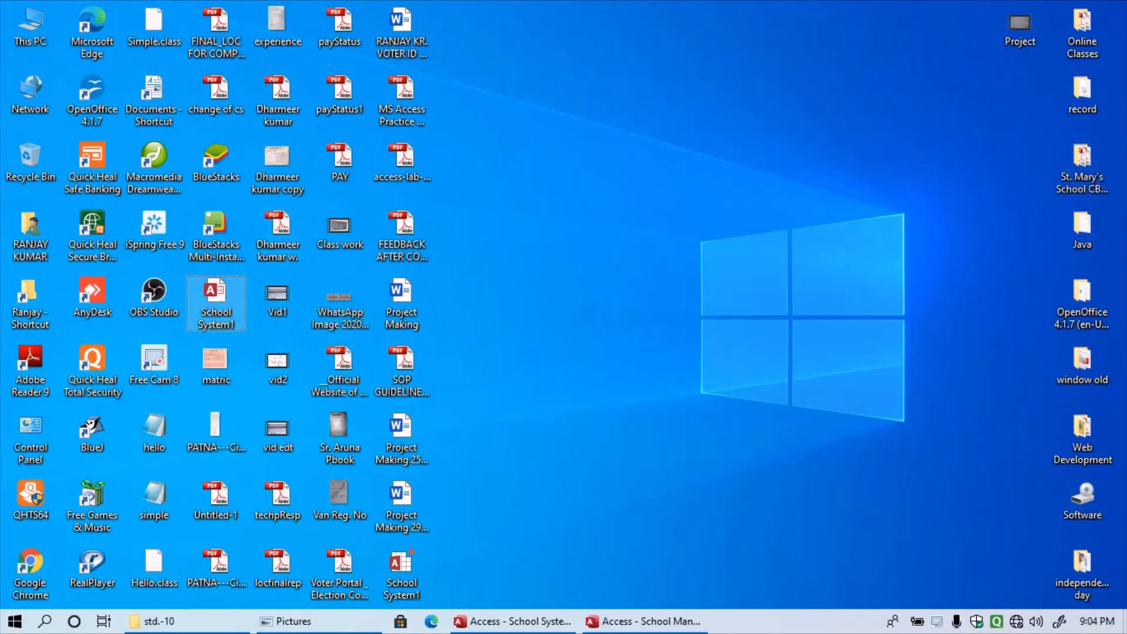
- Place School System1 and Project Making 29th nov side by side near the top centre
drag(216, 299, 677, 73)
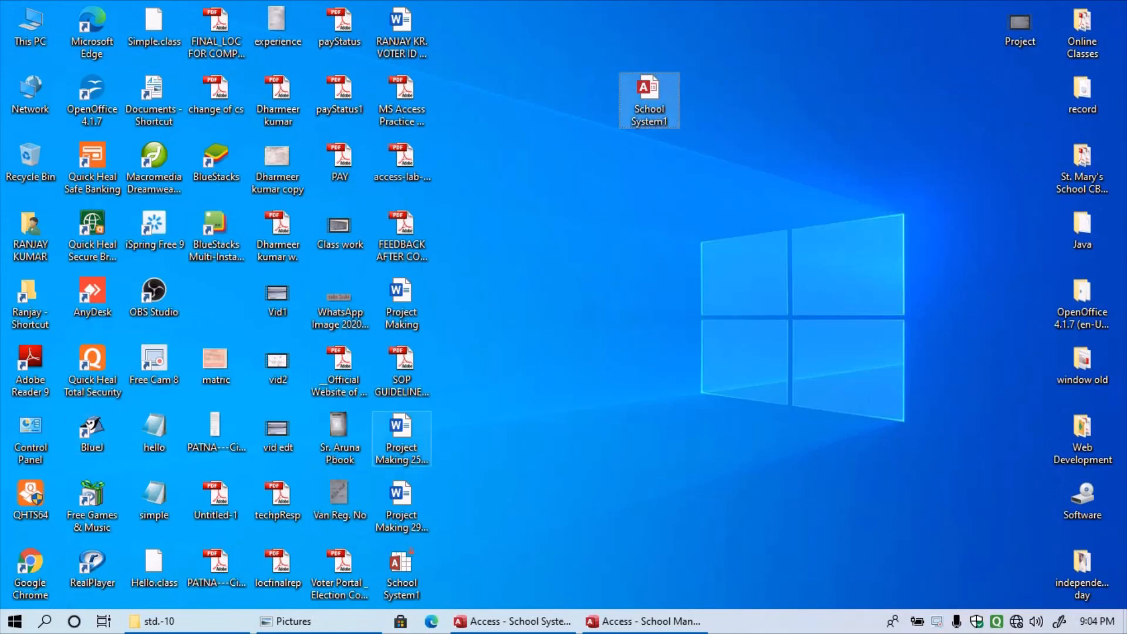
drag(401, 498, 711, 92)
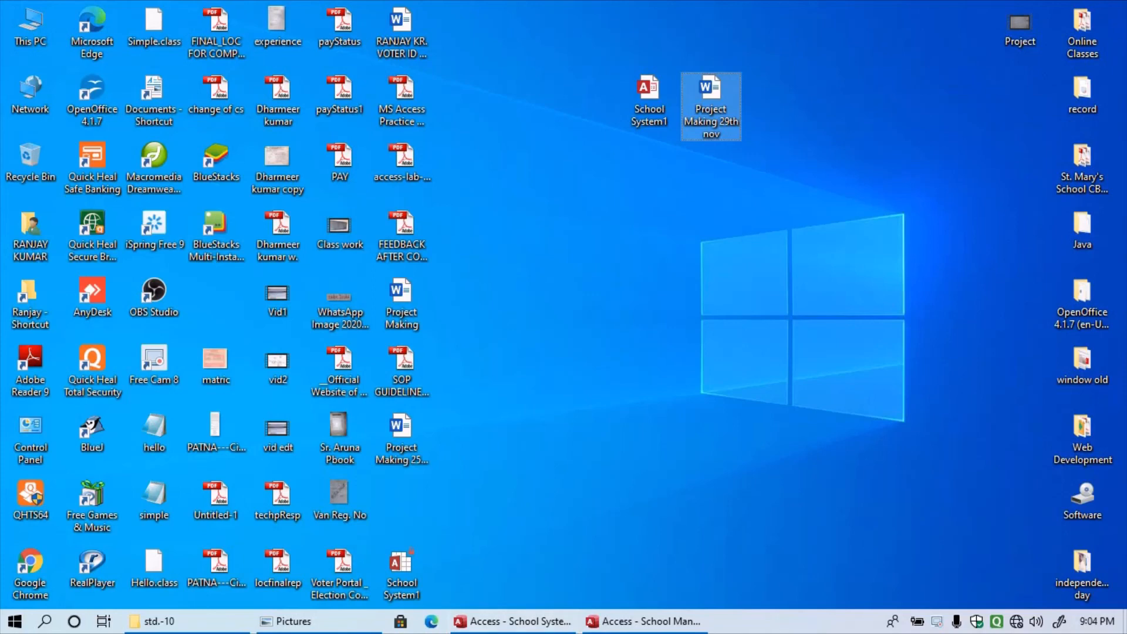
mouse_move(705, 134)
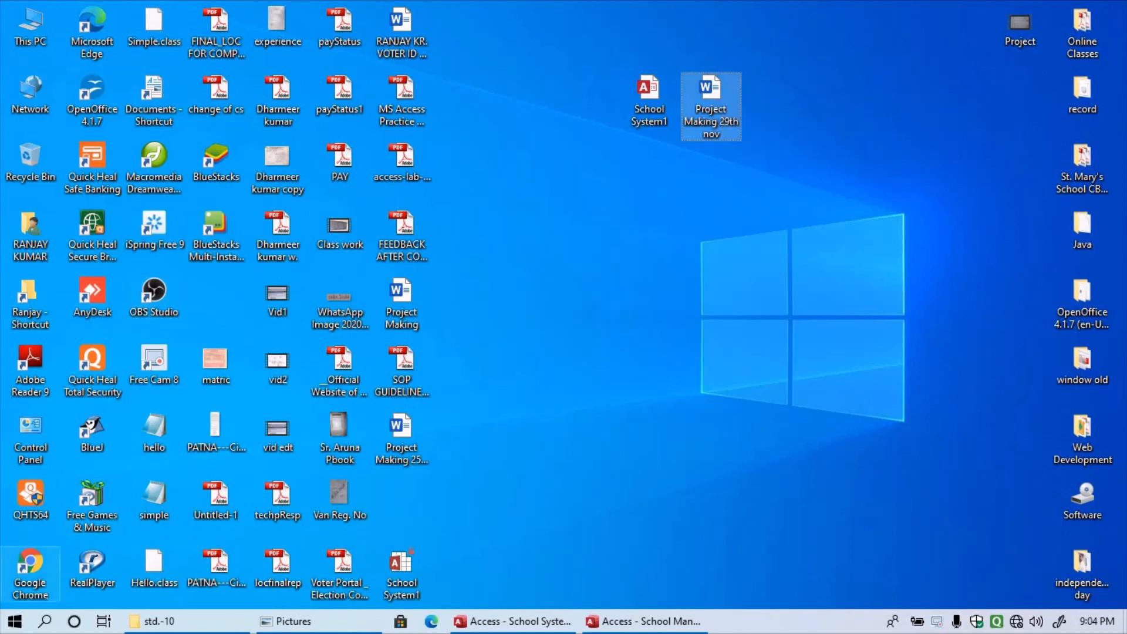
click(15, 622)
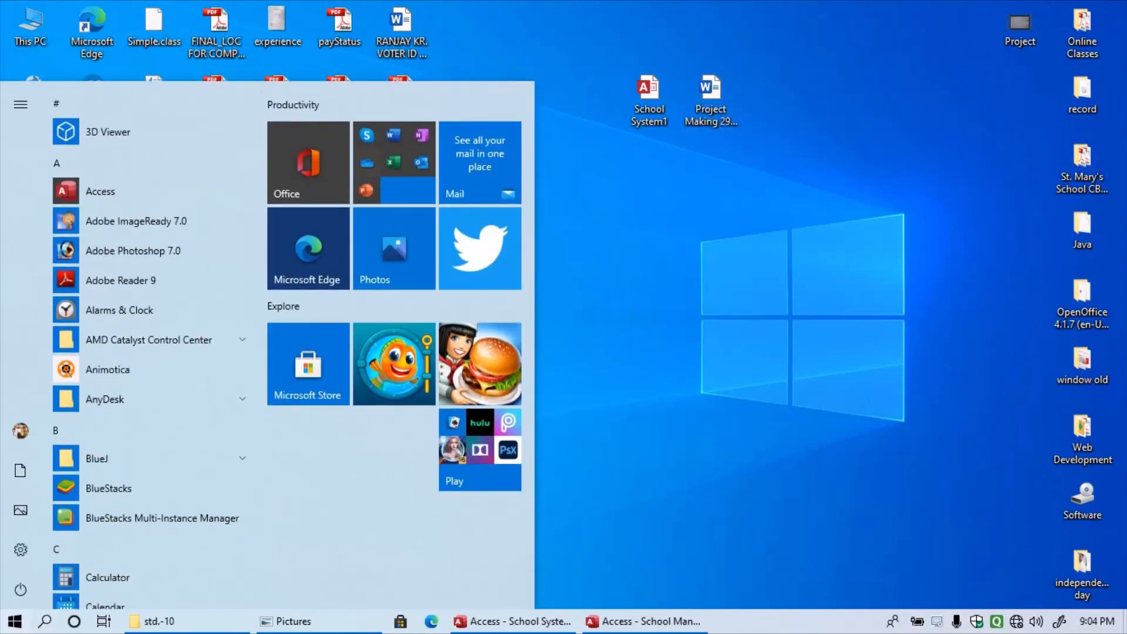
click(15, 621)
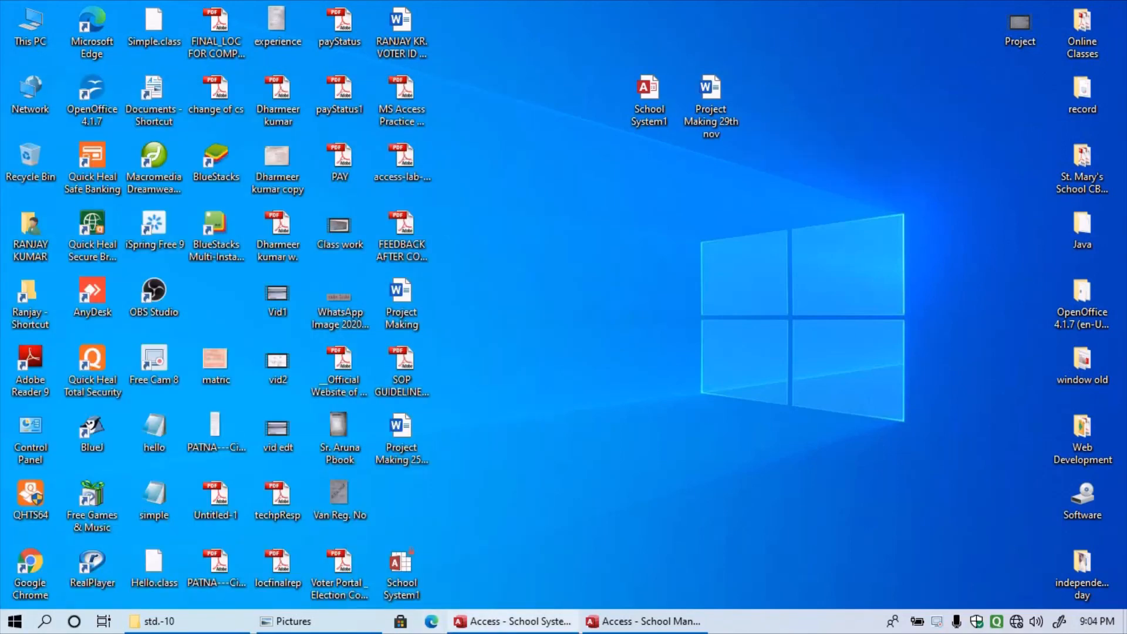
- Select and copy the School System1 and Project Making 29th nov files
mouse_move(512, 621)
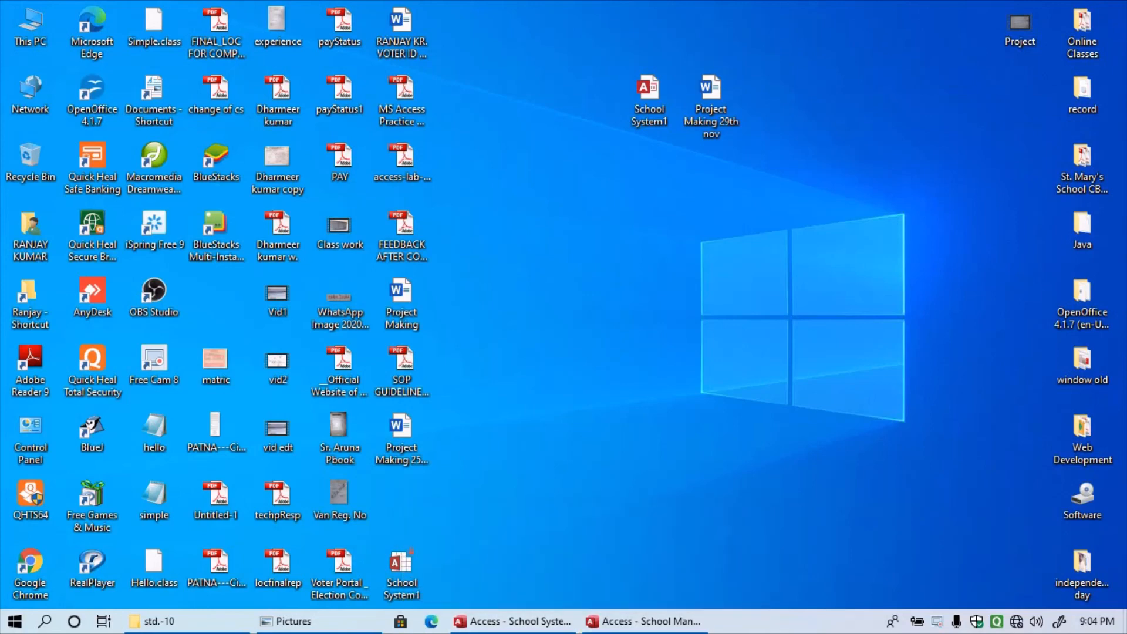
drag(781, 176, 628, 70)
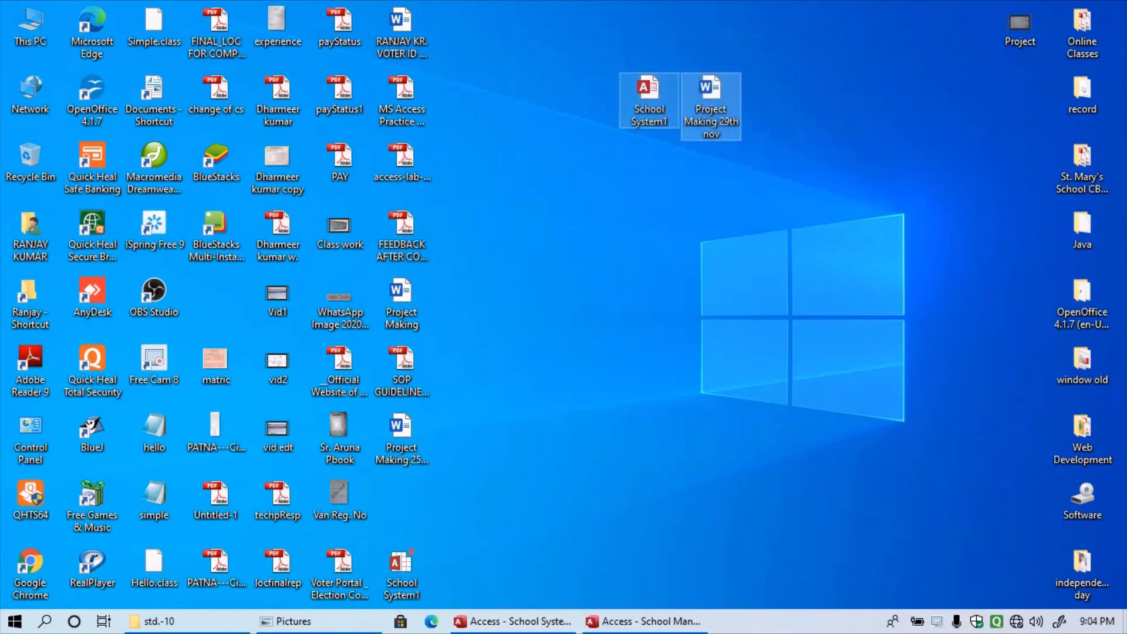
right_click(646, 82)
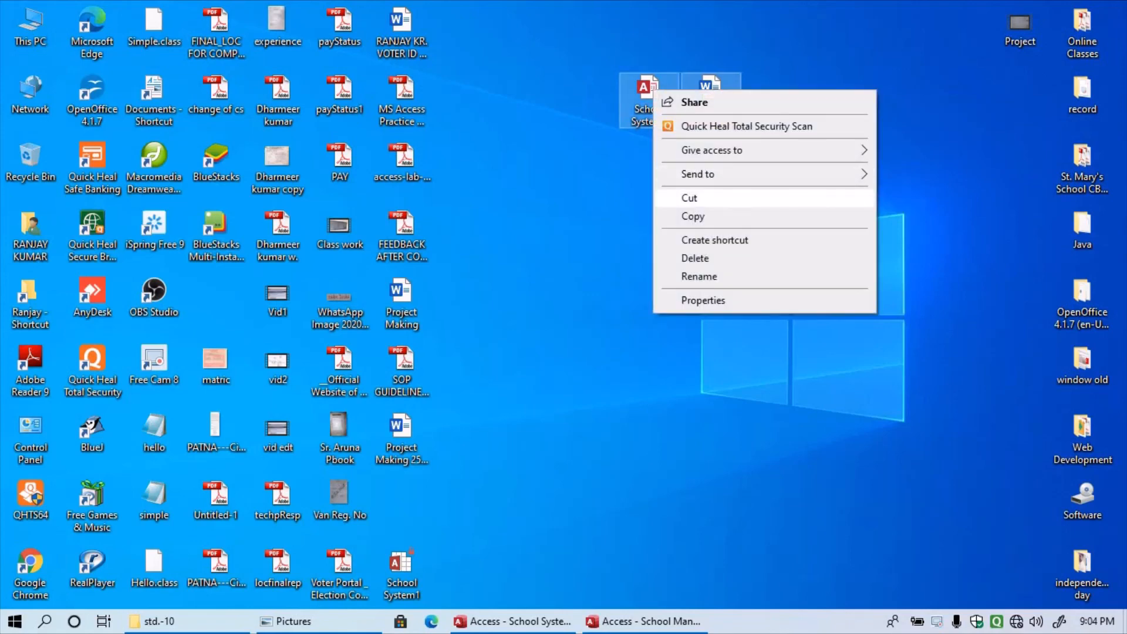
click(676, 216)
- Open This PC from the desktop to see the drives
click(15, 621)
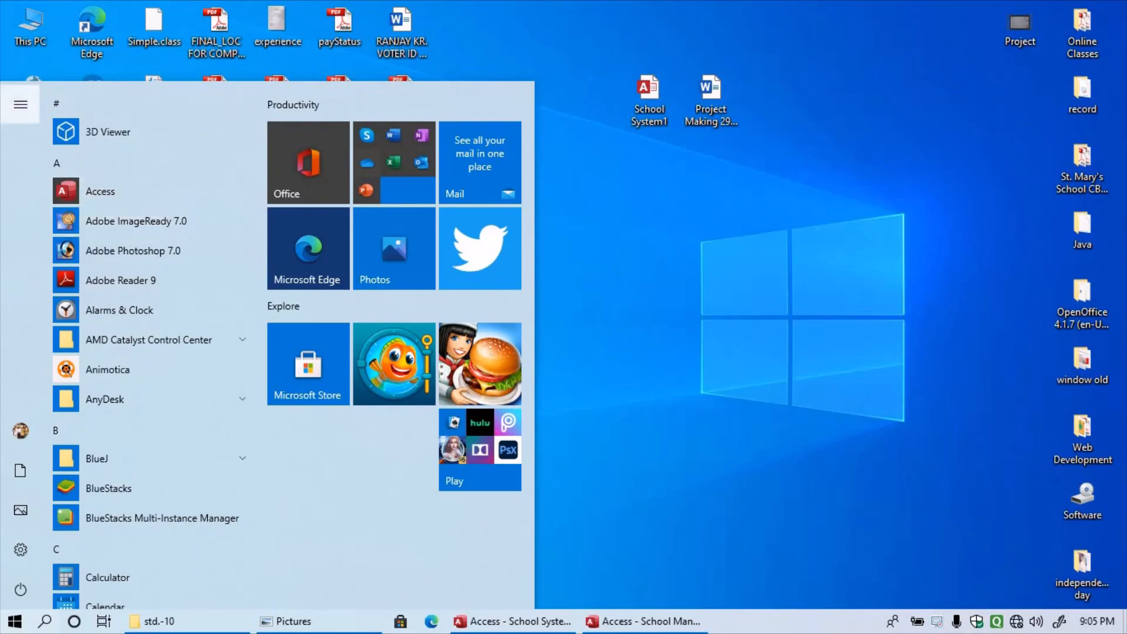
mouse_move(21, 105)
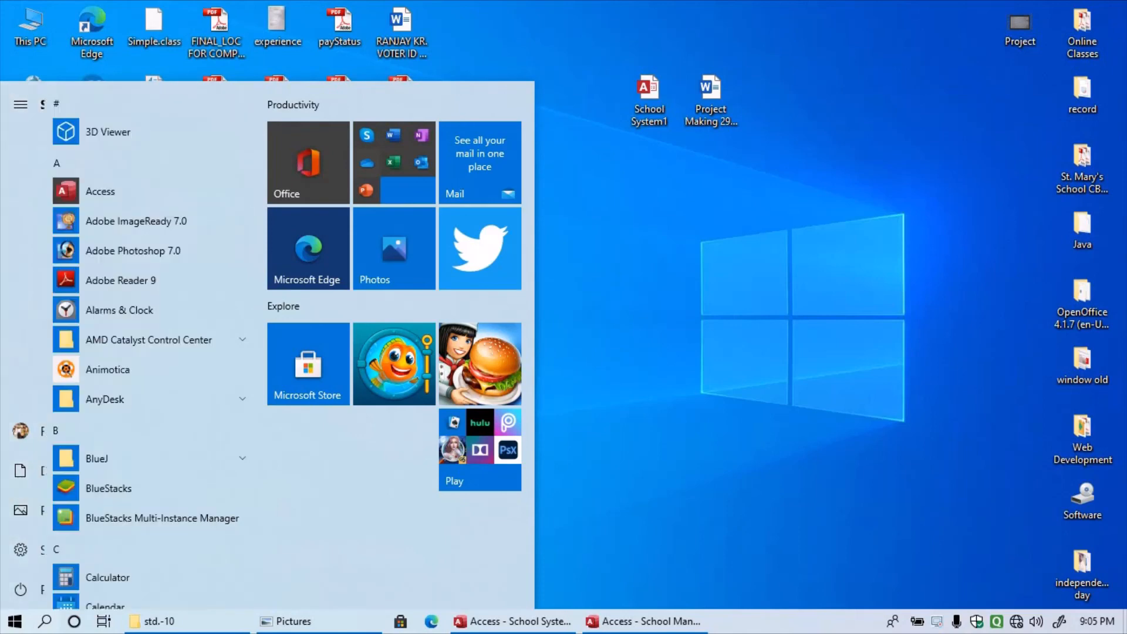
click(15, 622)
double_click(30, 27)
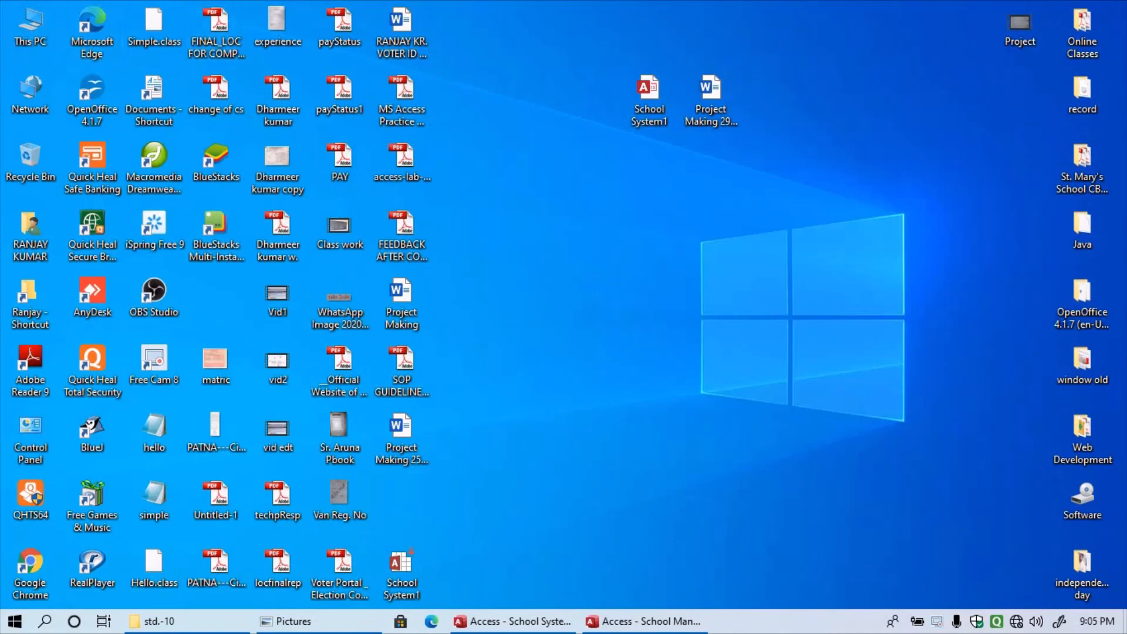
- Maximize This PC and open DVD RW Drive (G:), which asks for a disc
click(830, 82)
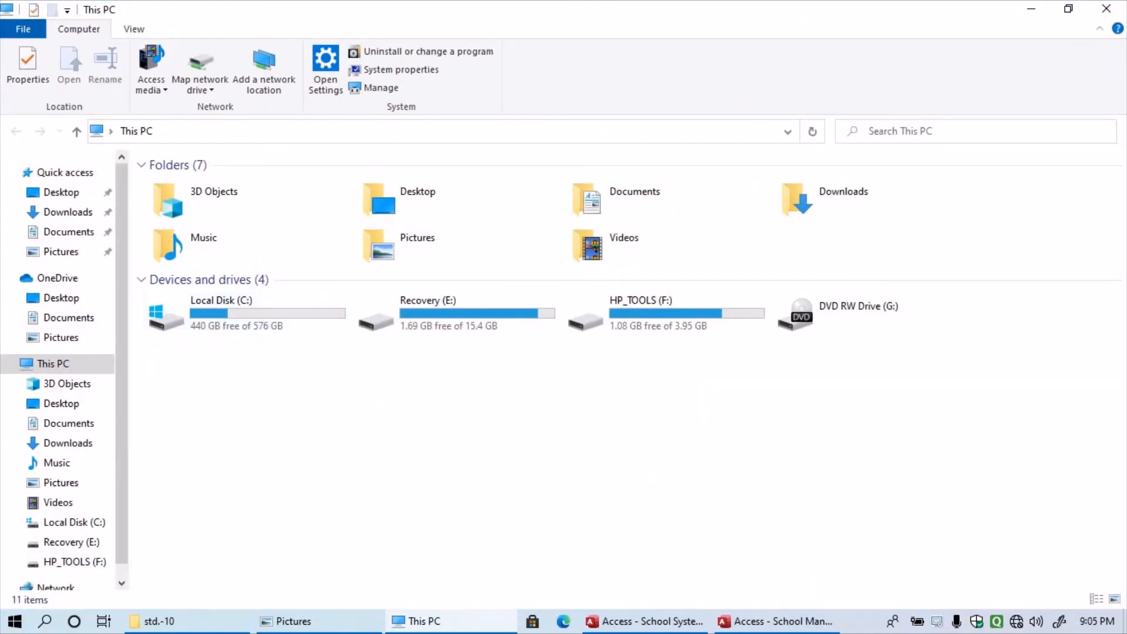
click(874, 314)
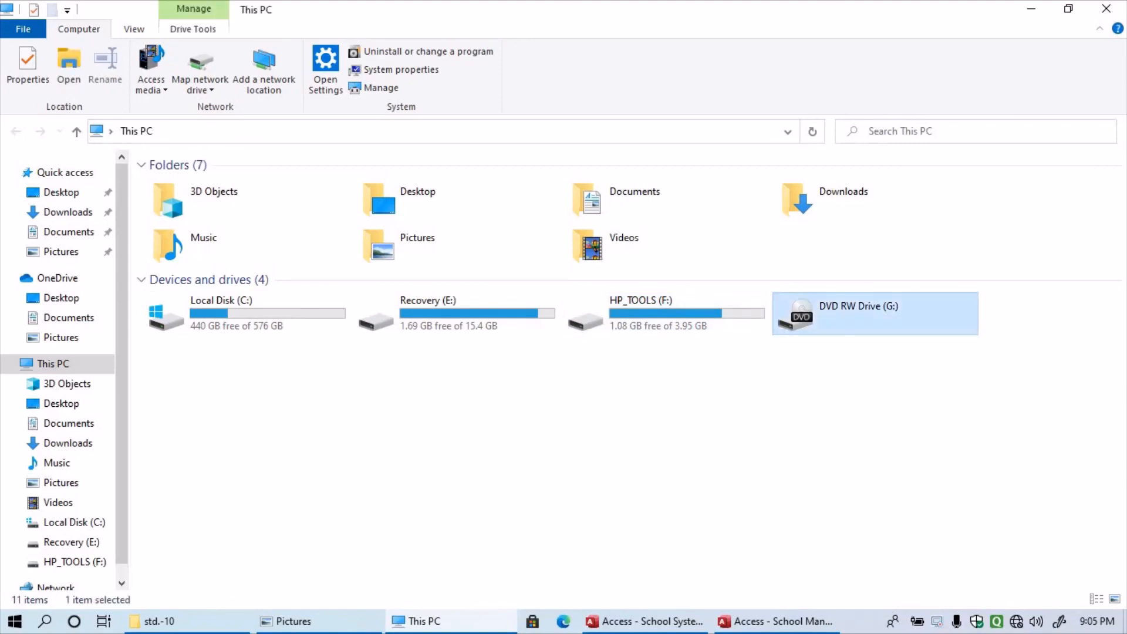
right_click(864, 312)
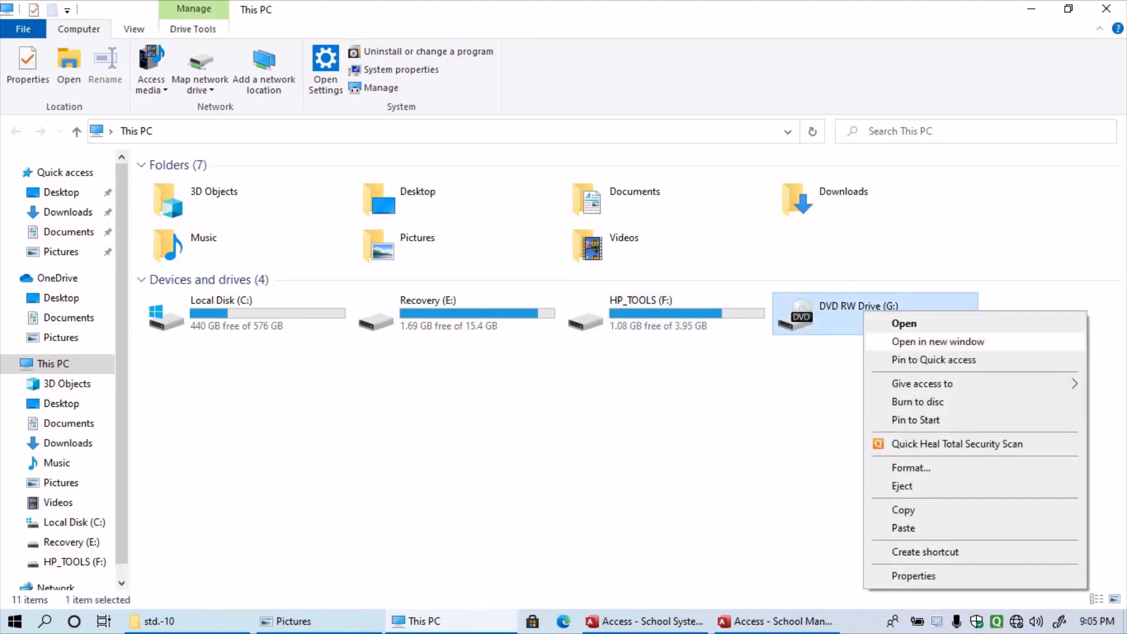
click(905, 324)
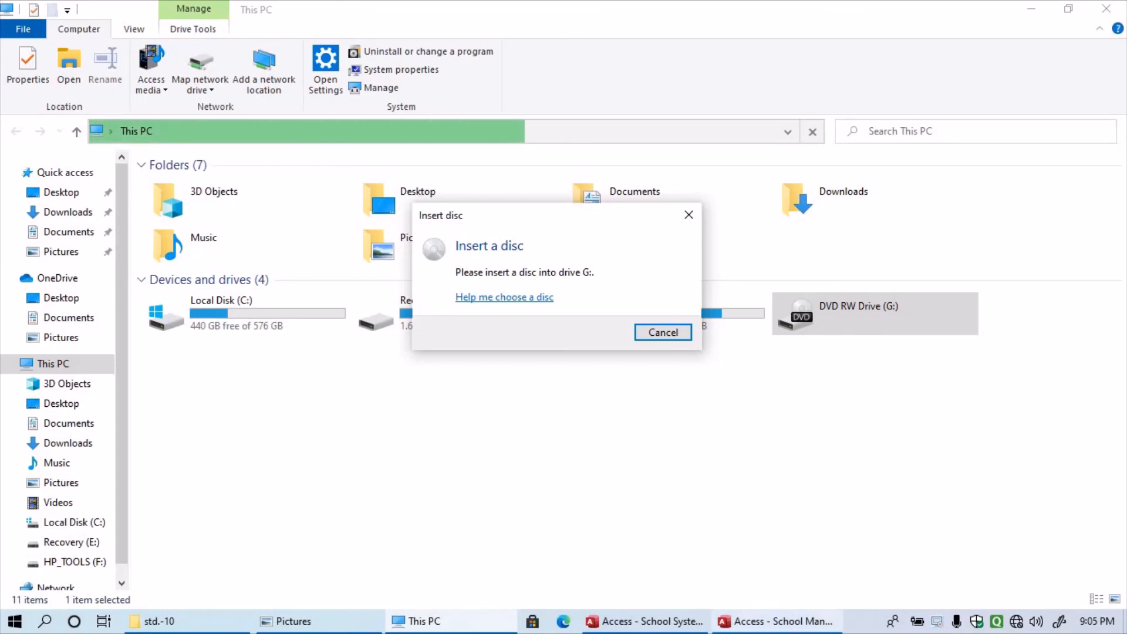
- Dismiss the Insert disc prompt and load disc VCD_060530 into drive G:
mouse_move(775, 621)
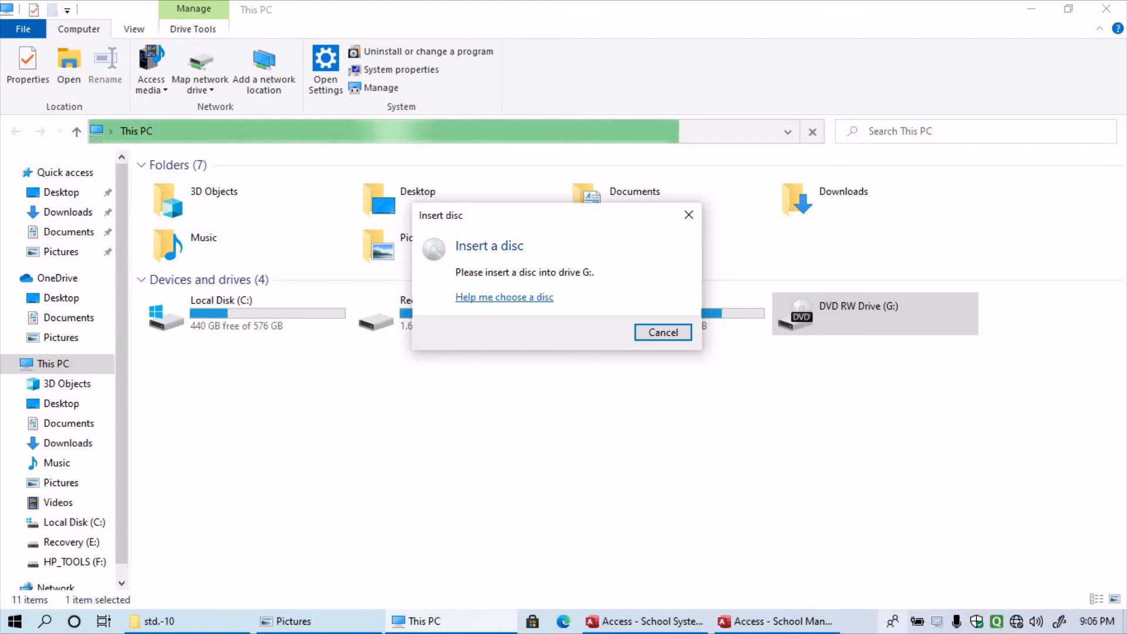
key(Escape)
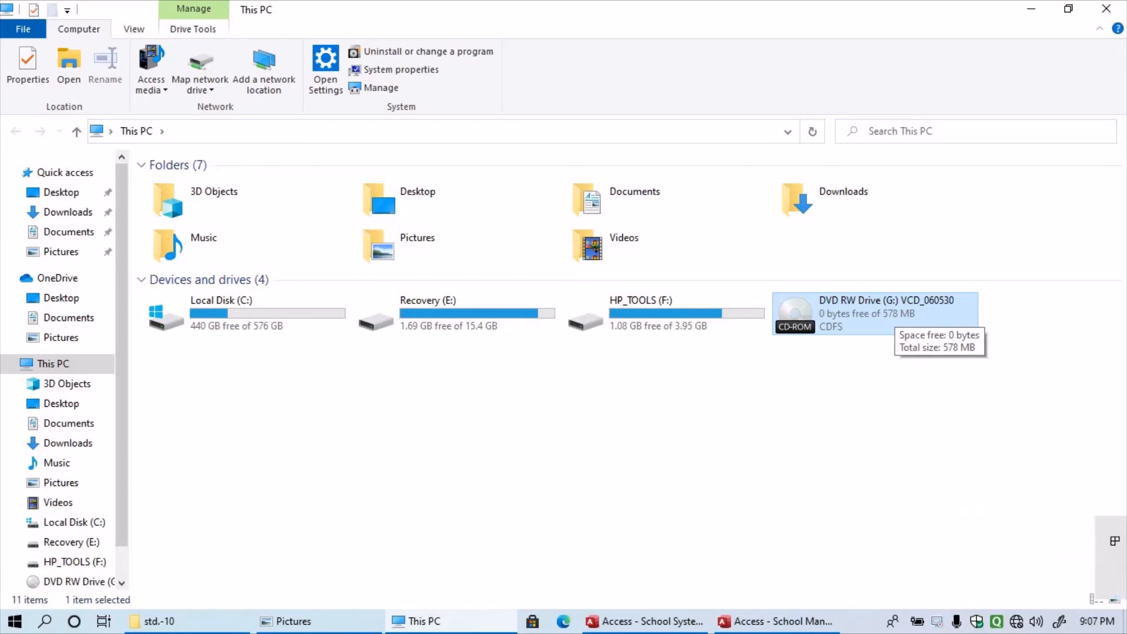
- Open disc VCD_060530 and paste the two copied files, continuing with administrator permission
right_click(895, 295)
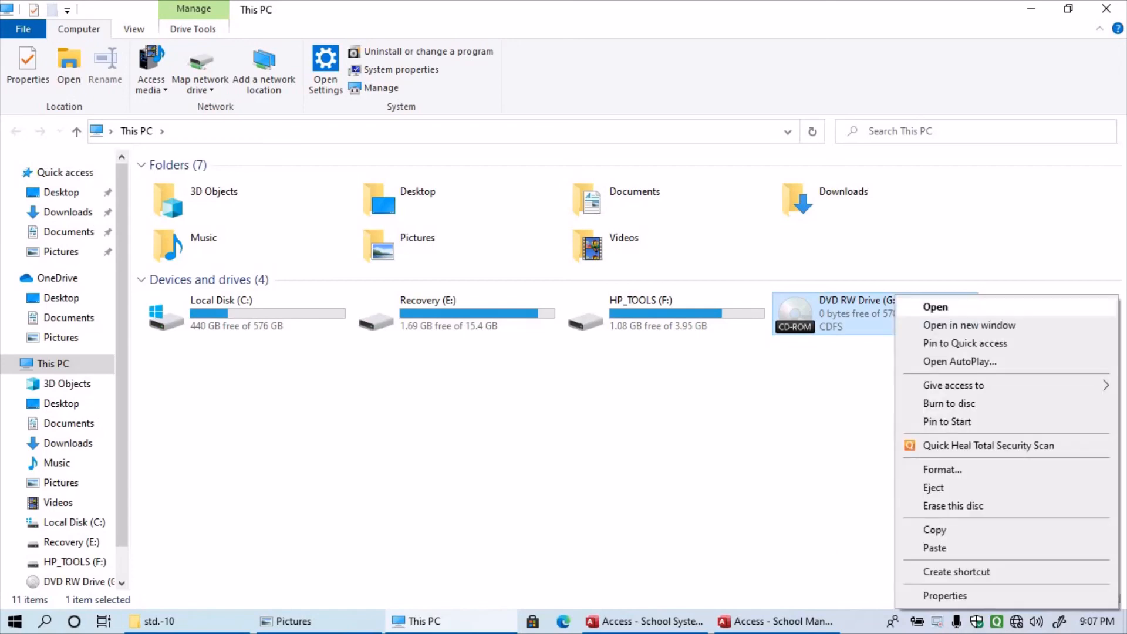
click(936, 307)
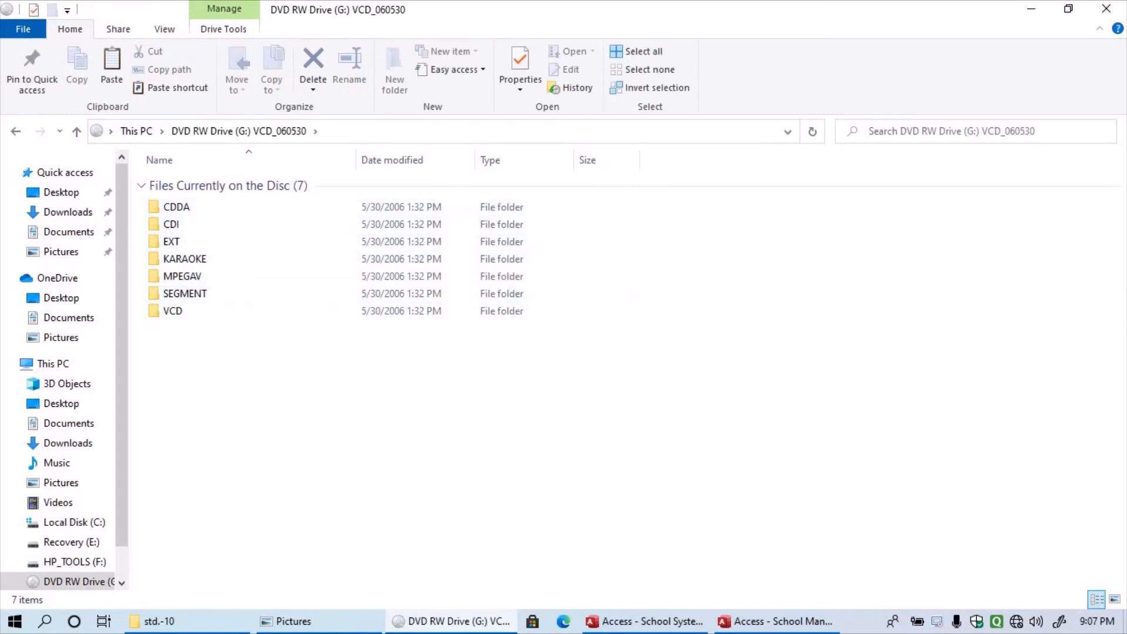
right_click(241, 358)
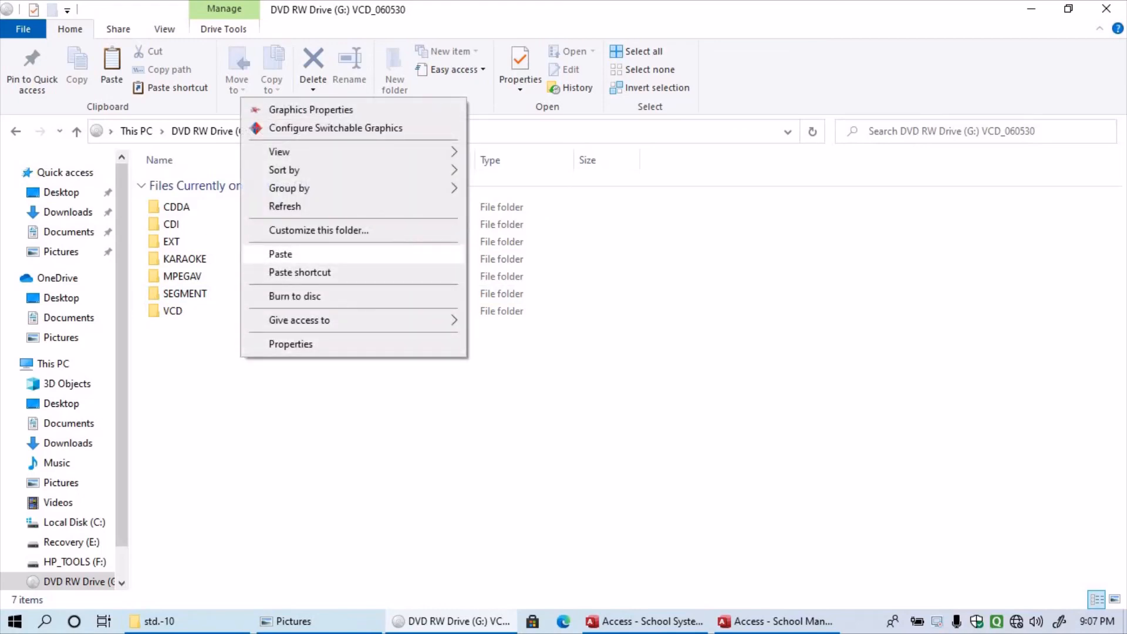
click(281, 254)
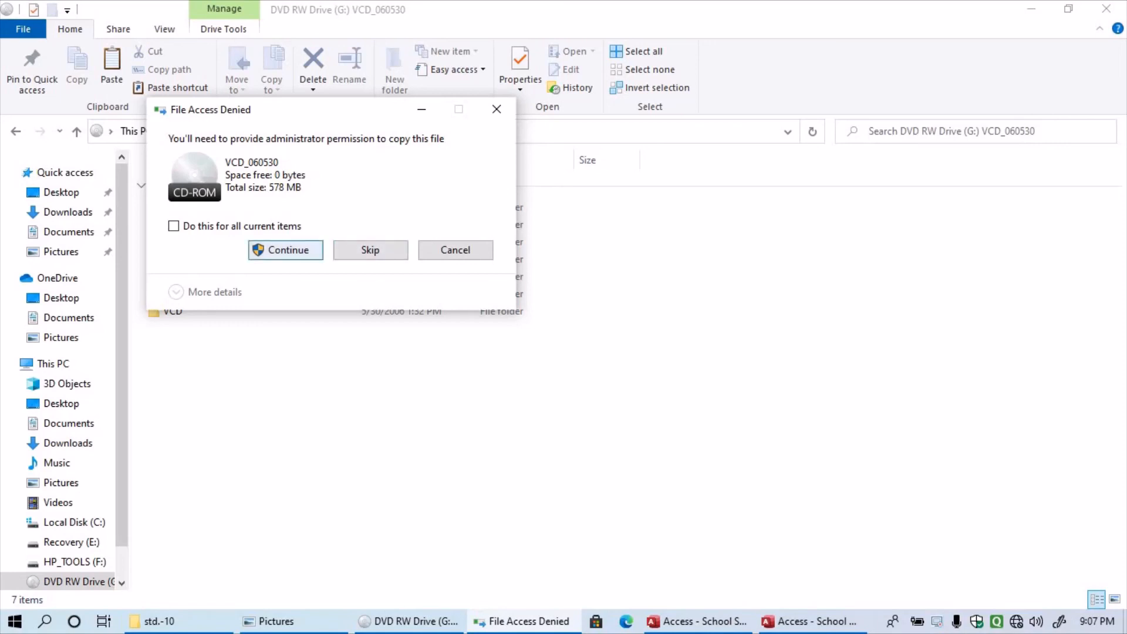
click(281, 253)
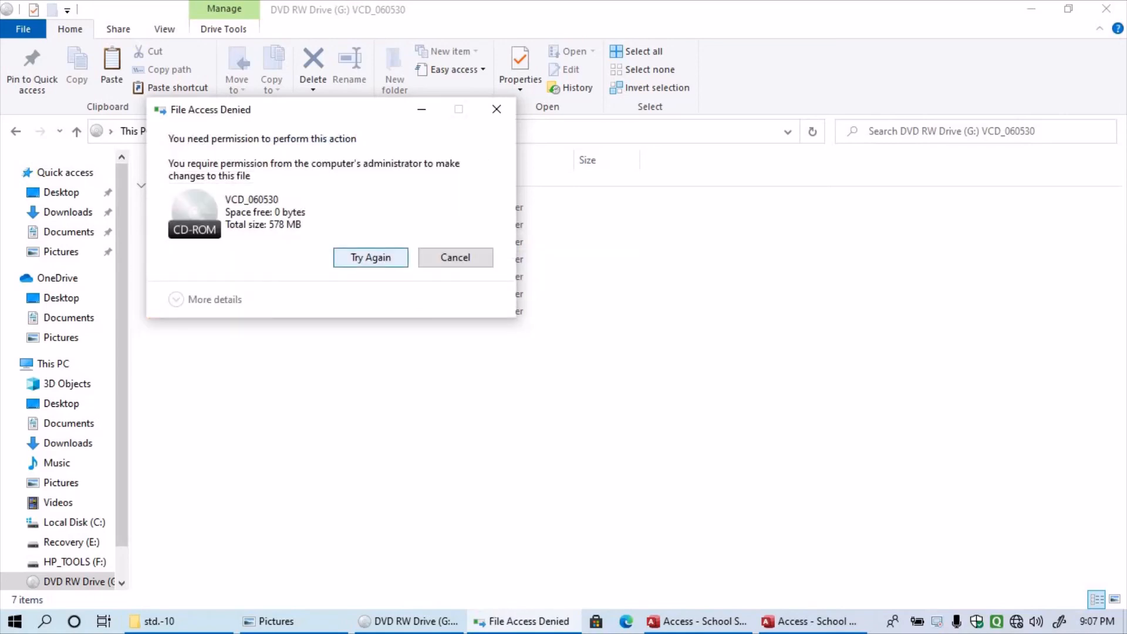
- Retry the access-denied copy, cancel it, and close the disc window
key(Return)
key(Tab)
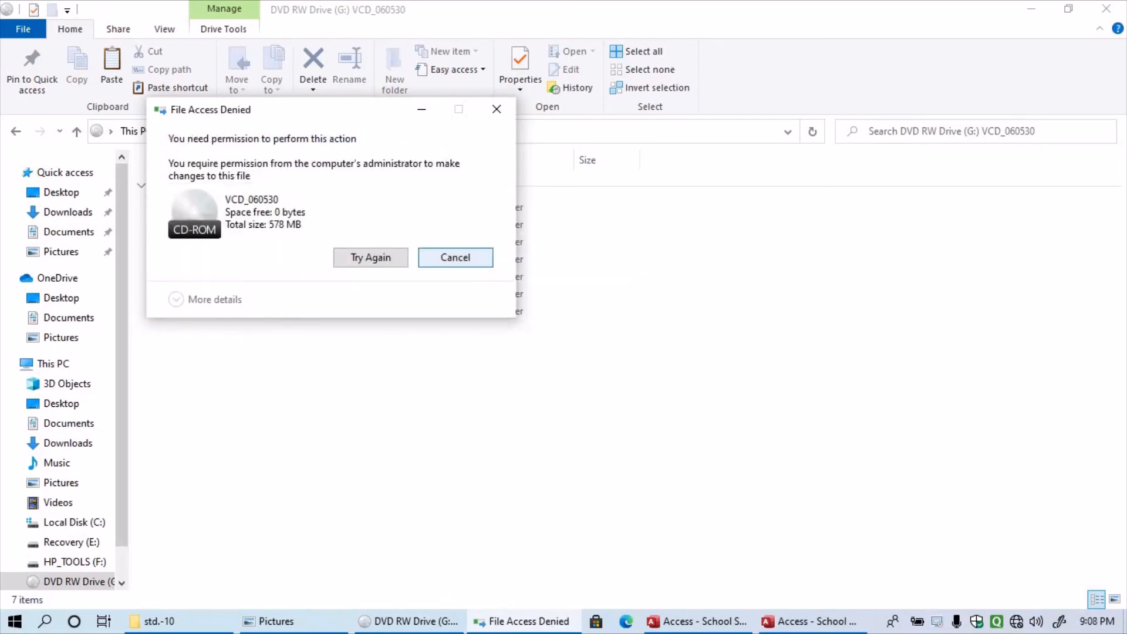
key(Return)
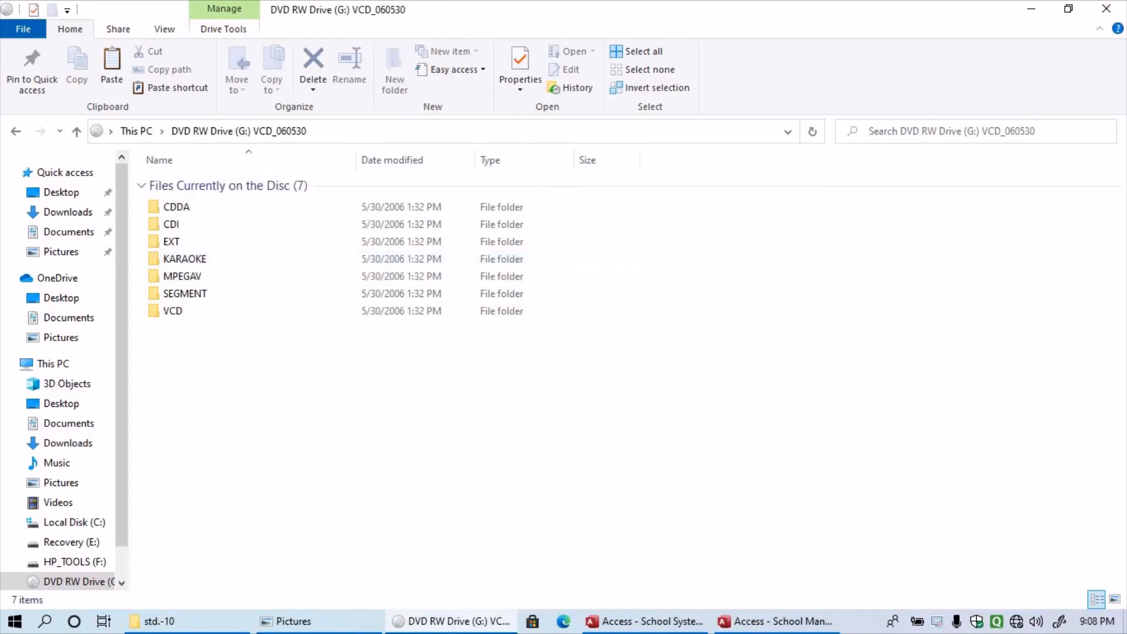
click(1107, 9)
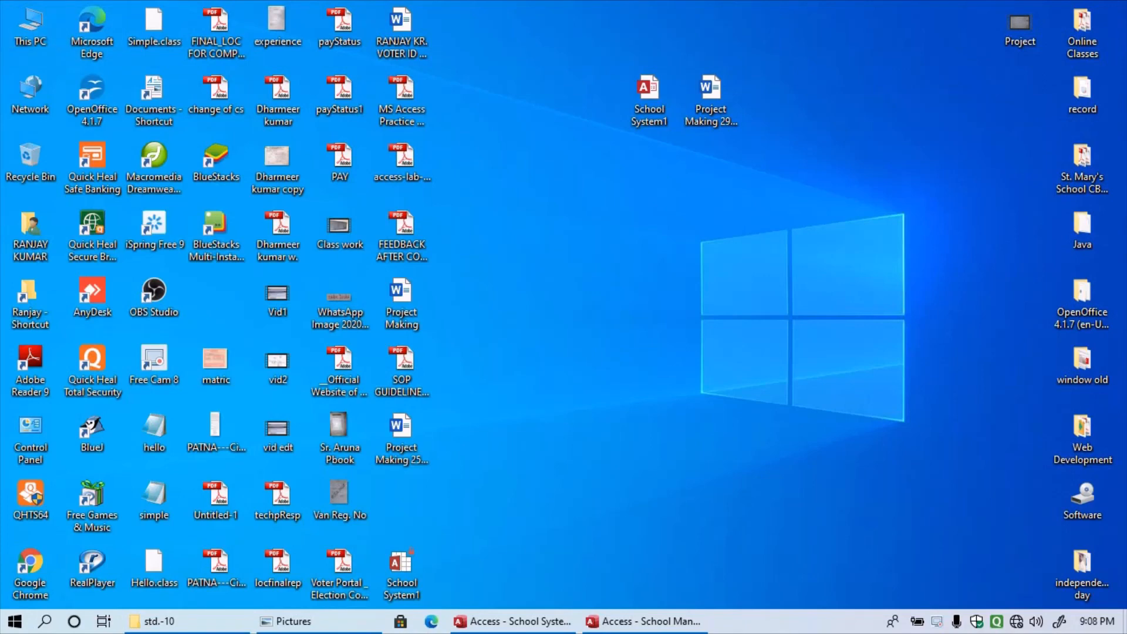
drag(756, 139, 635, 86)
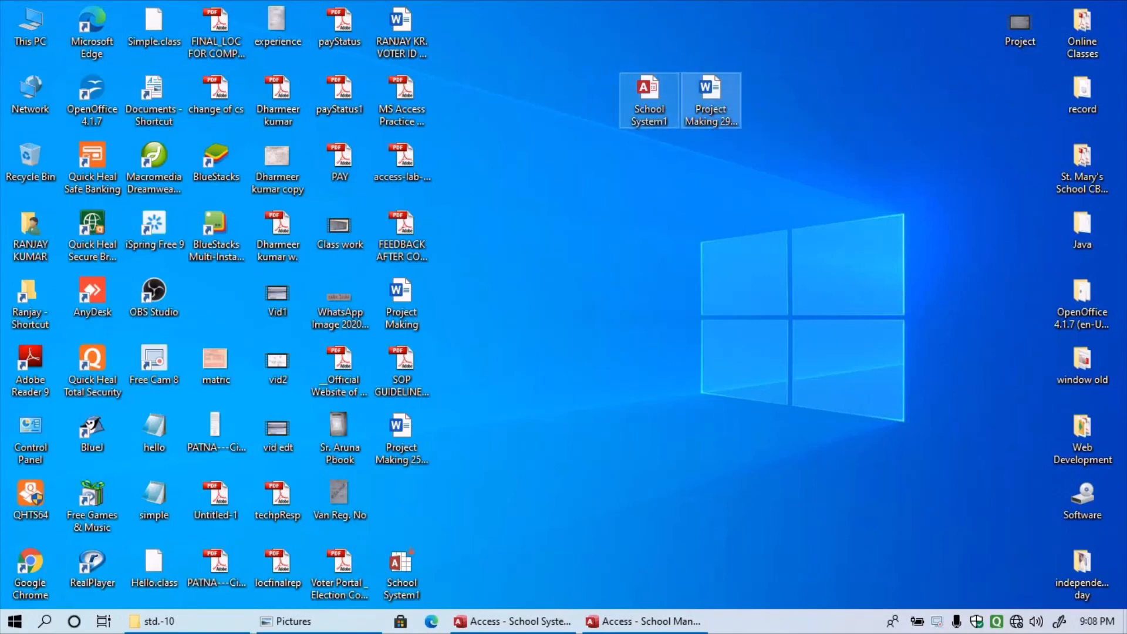
right_click(639, 81)
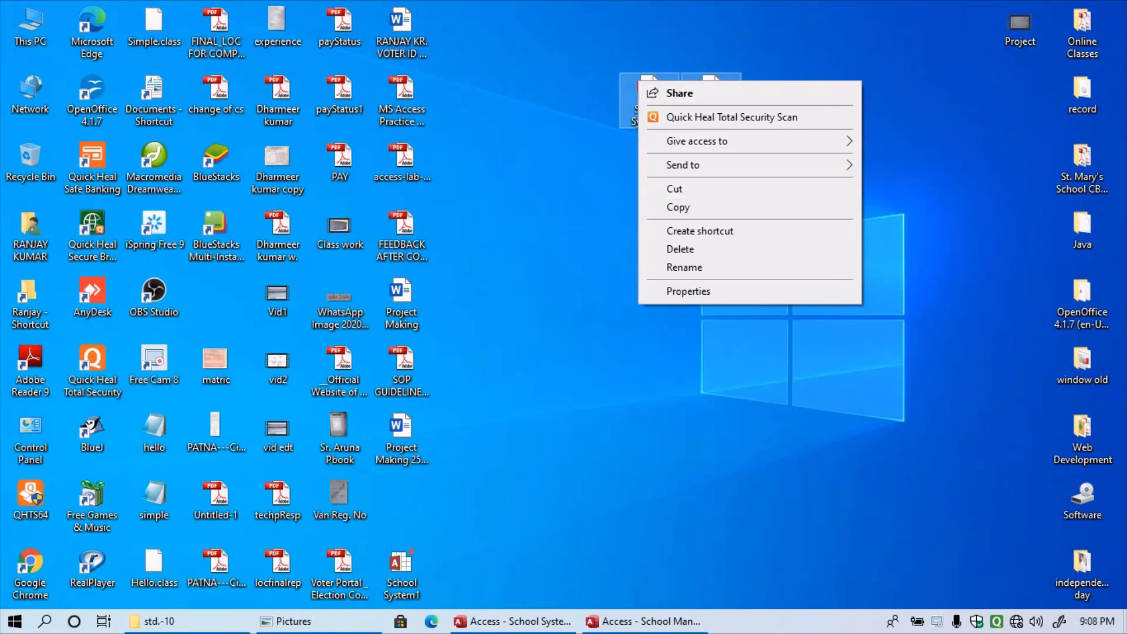
mouse_move(705, 165)
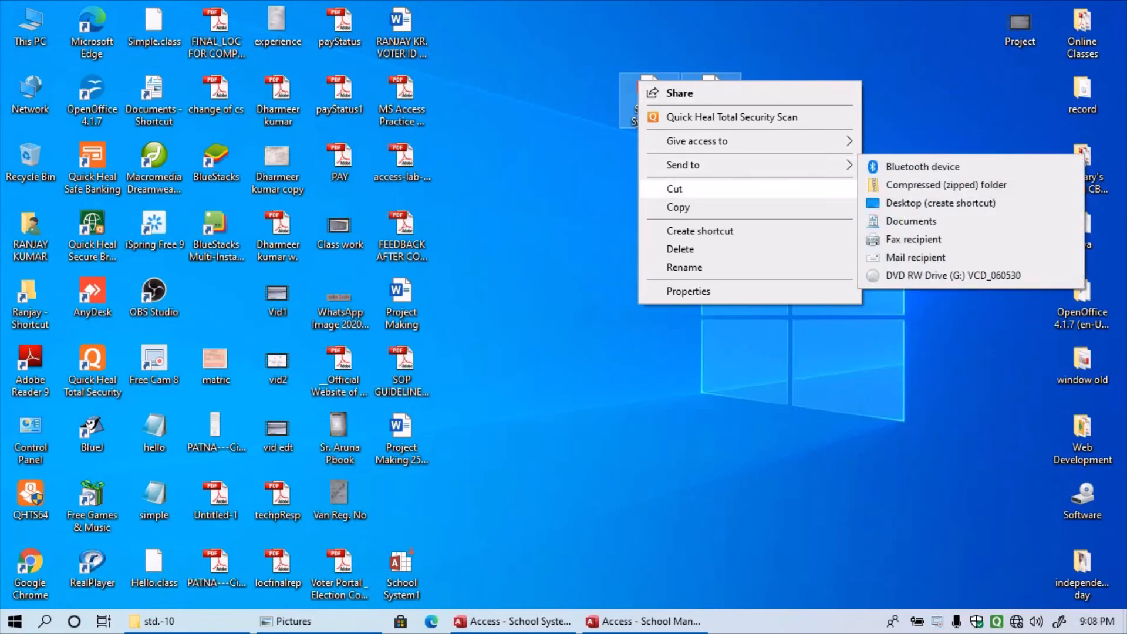
click(869, 275)
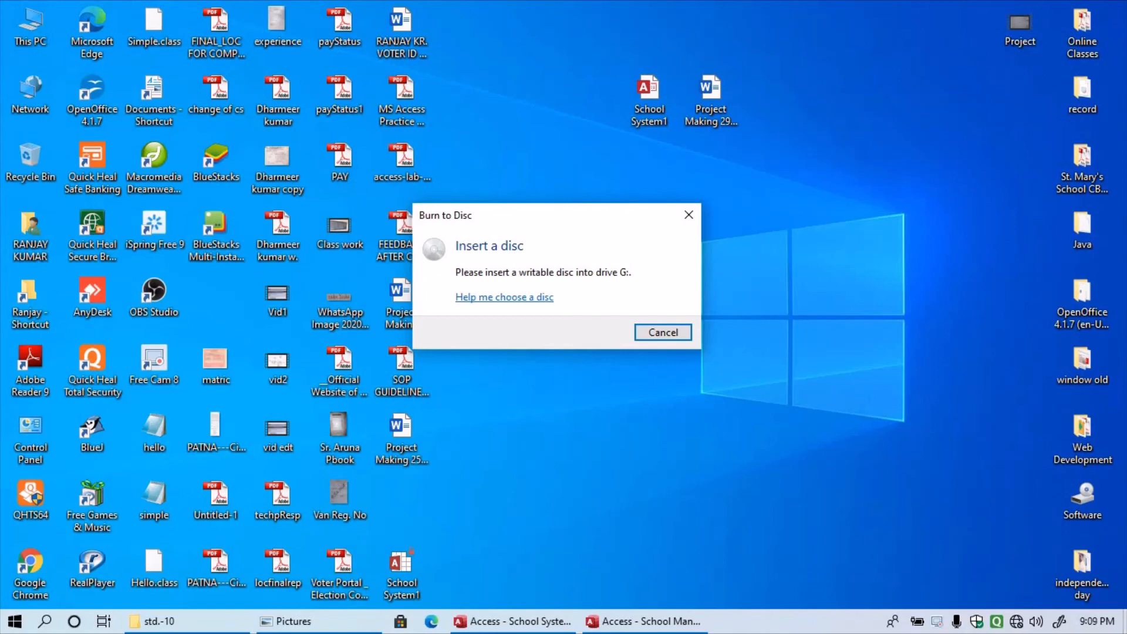
click(663, 333)
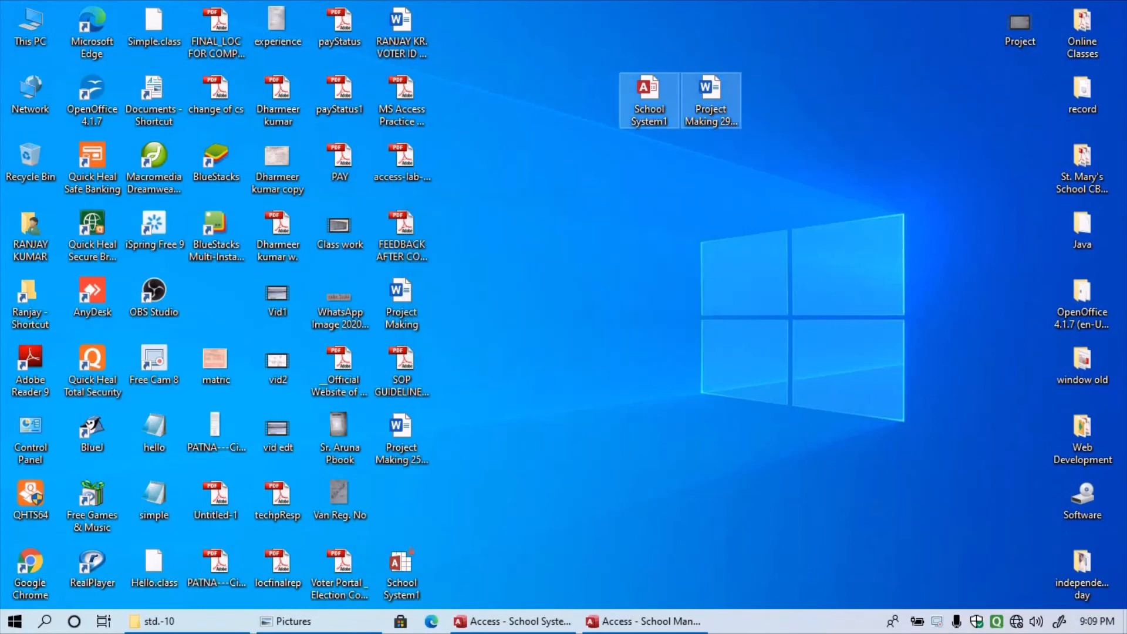